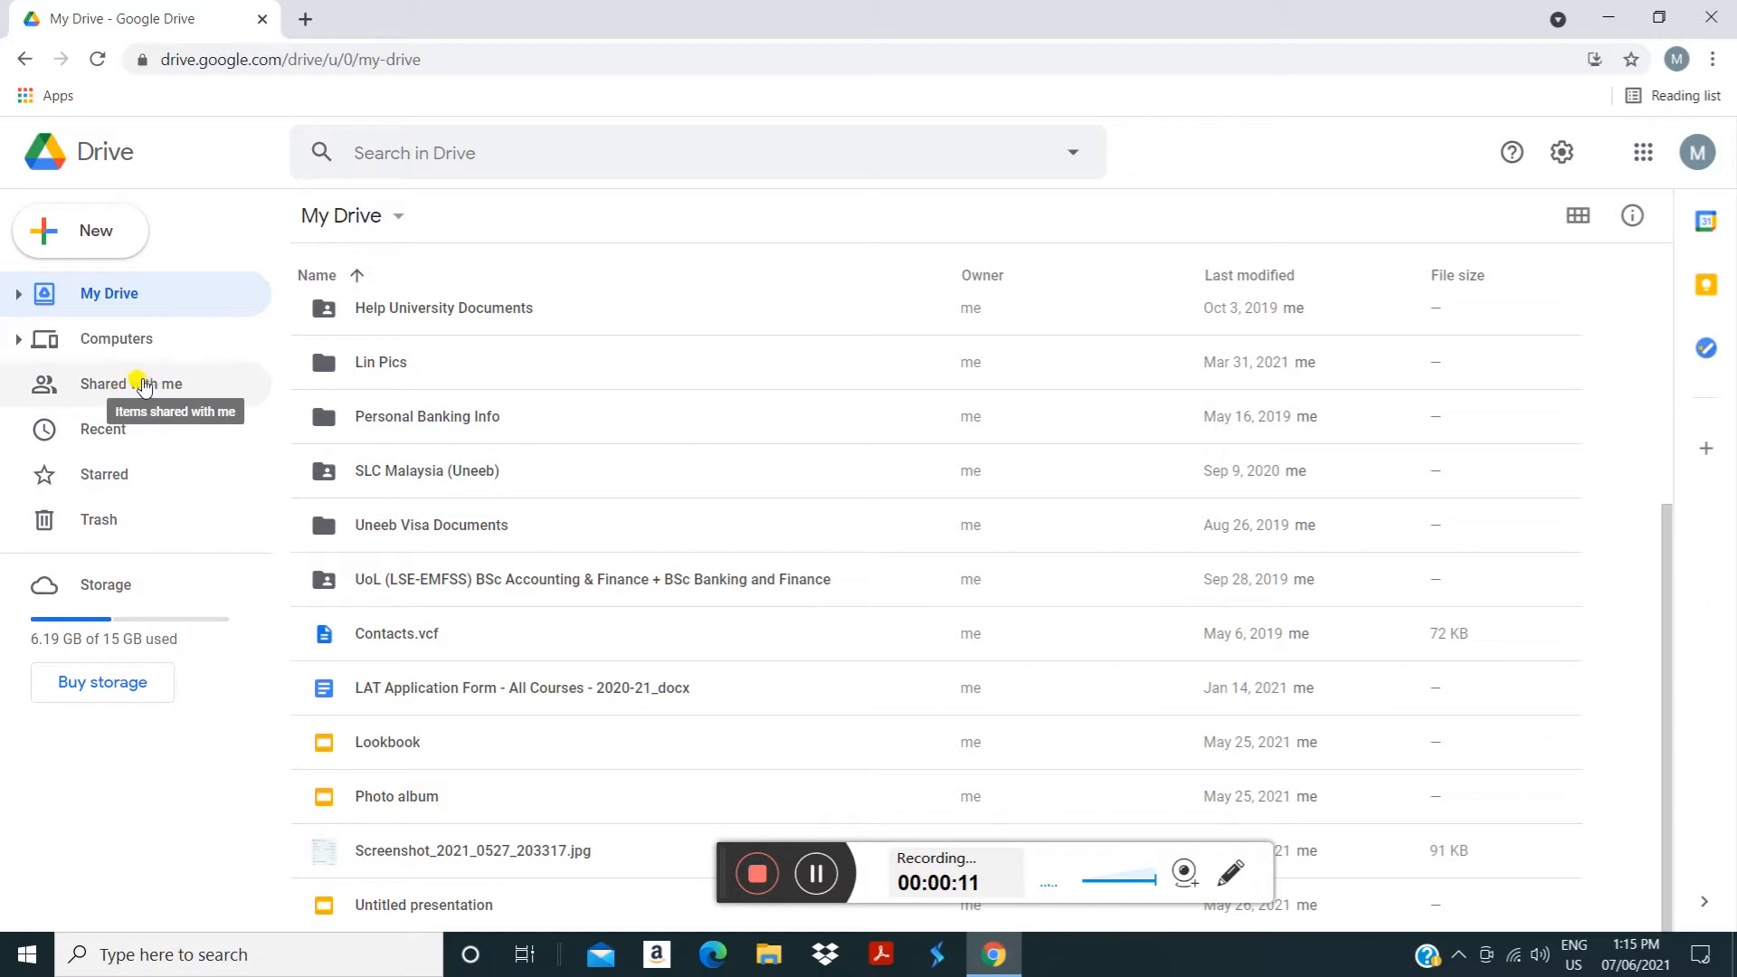
# Open the Trading Algorithms for MT4 folder from the items shared with this account
pyautogui.click(155, 387)
pyautogui.scroll(-2, 570, 474)
pyautogui.scroll(2, 570, 478)
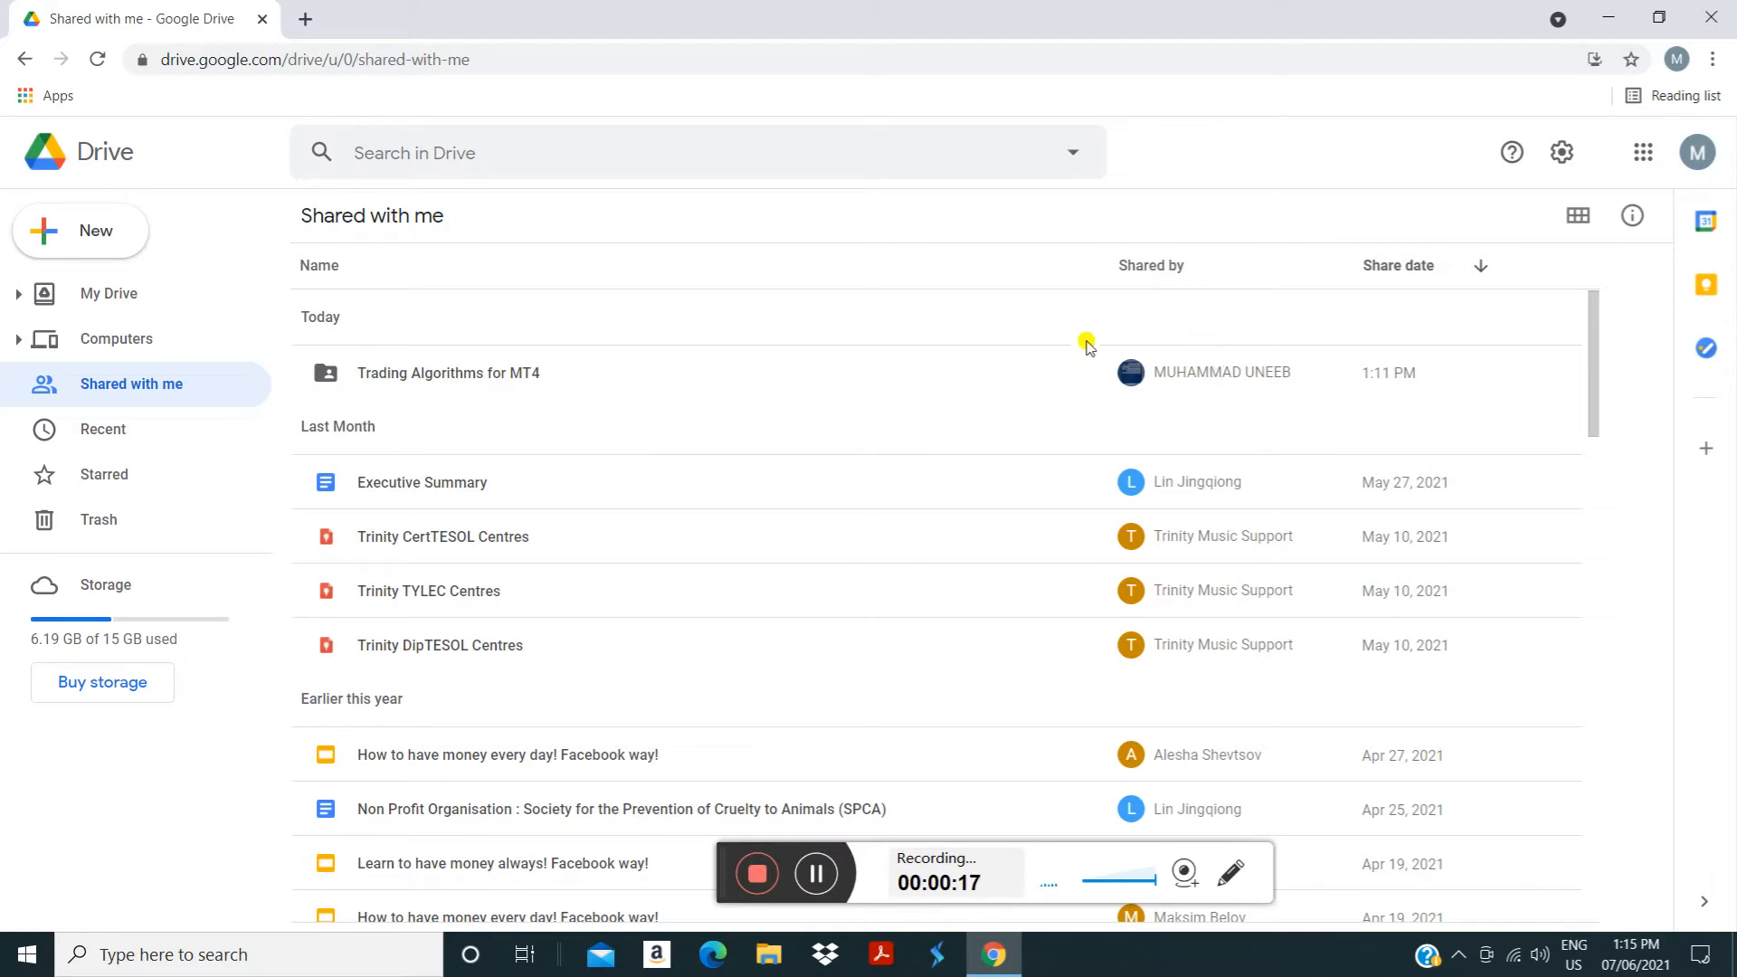
pyautogui.doubleClick(499, 373)
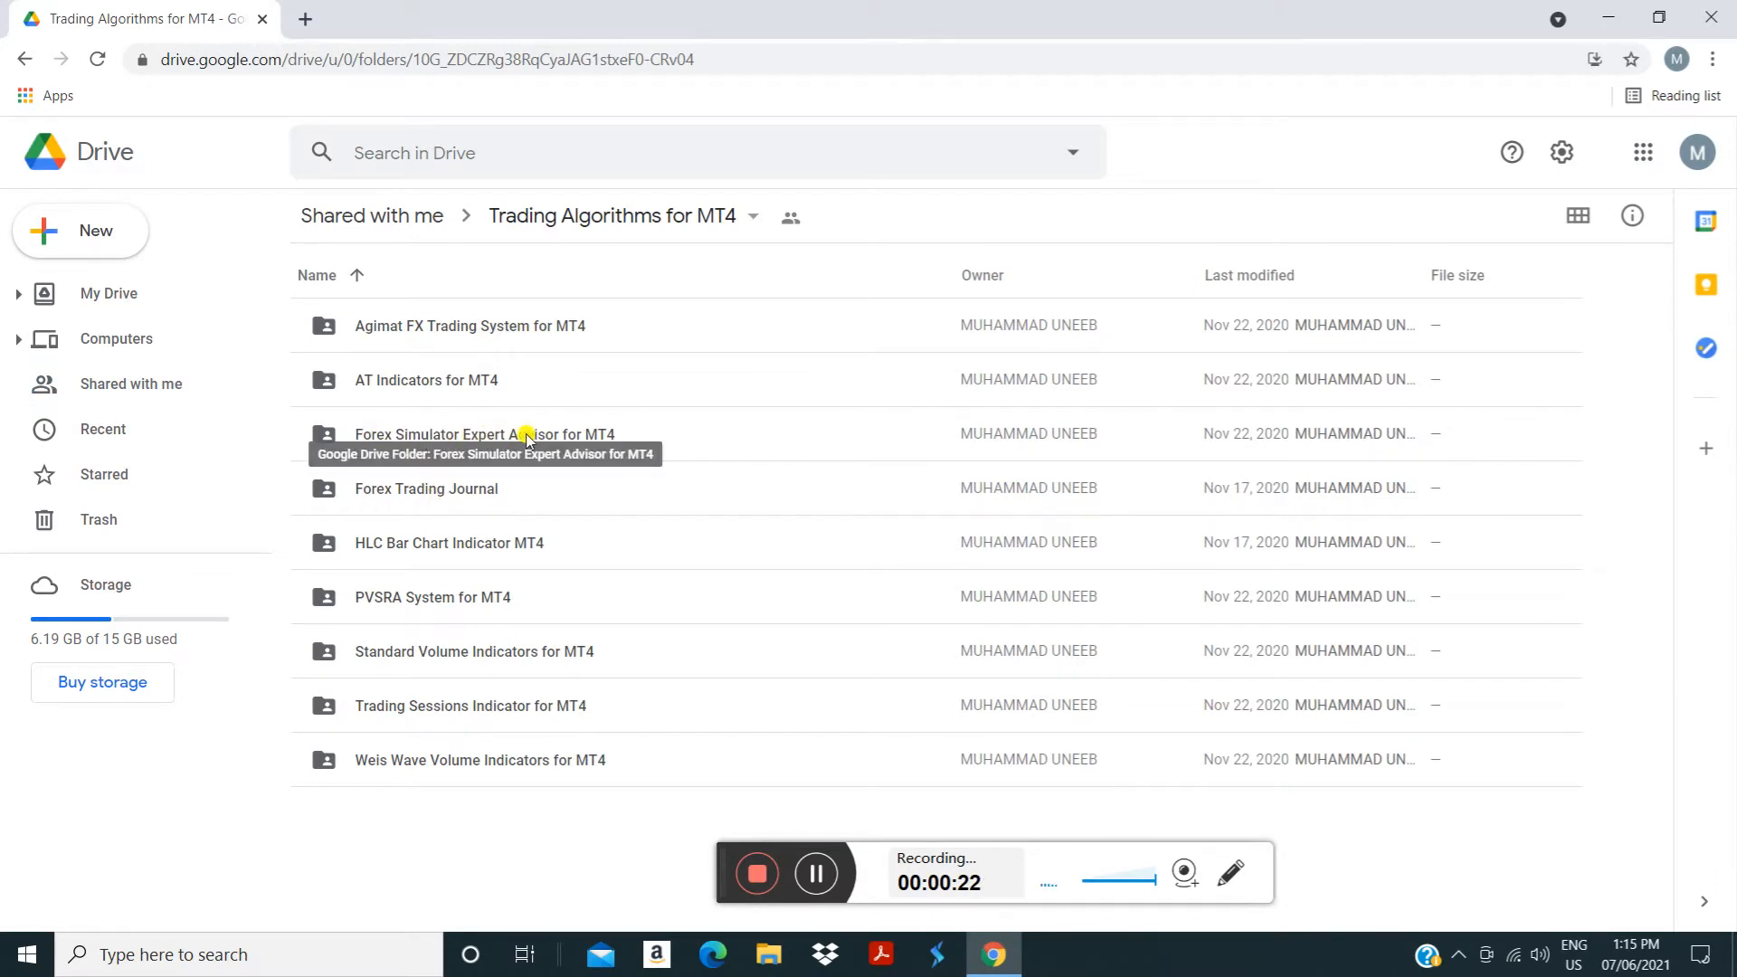
# Download the Forex Simulator Expert Advisor for MT4 folder
pyautogui.rightClick(600, 442)
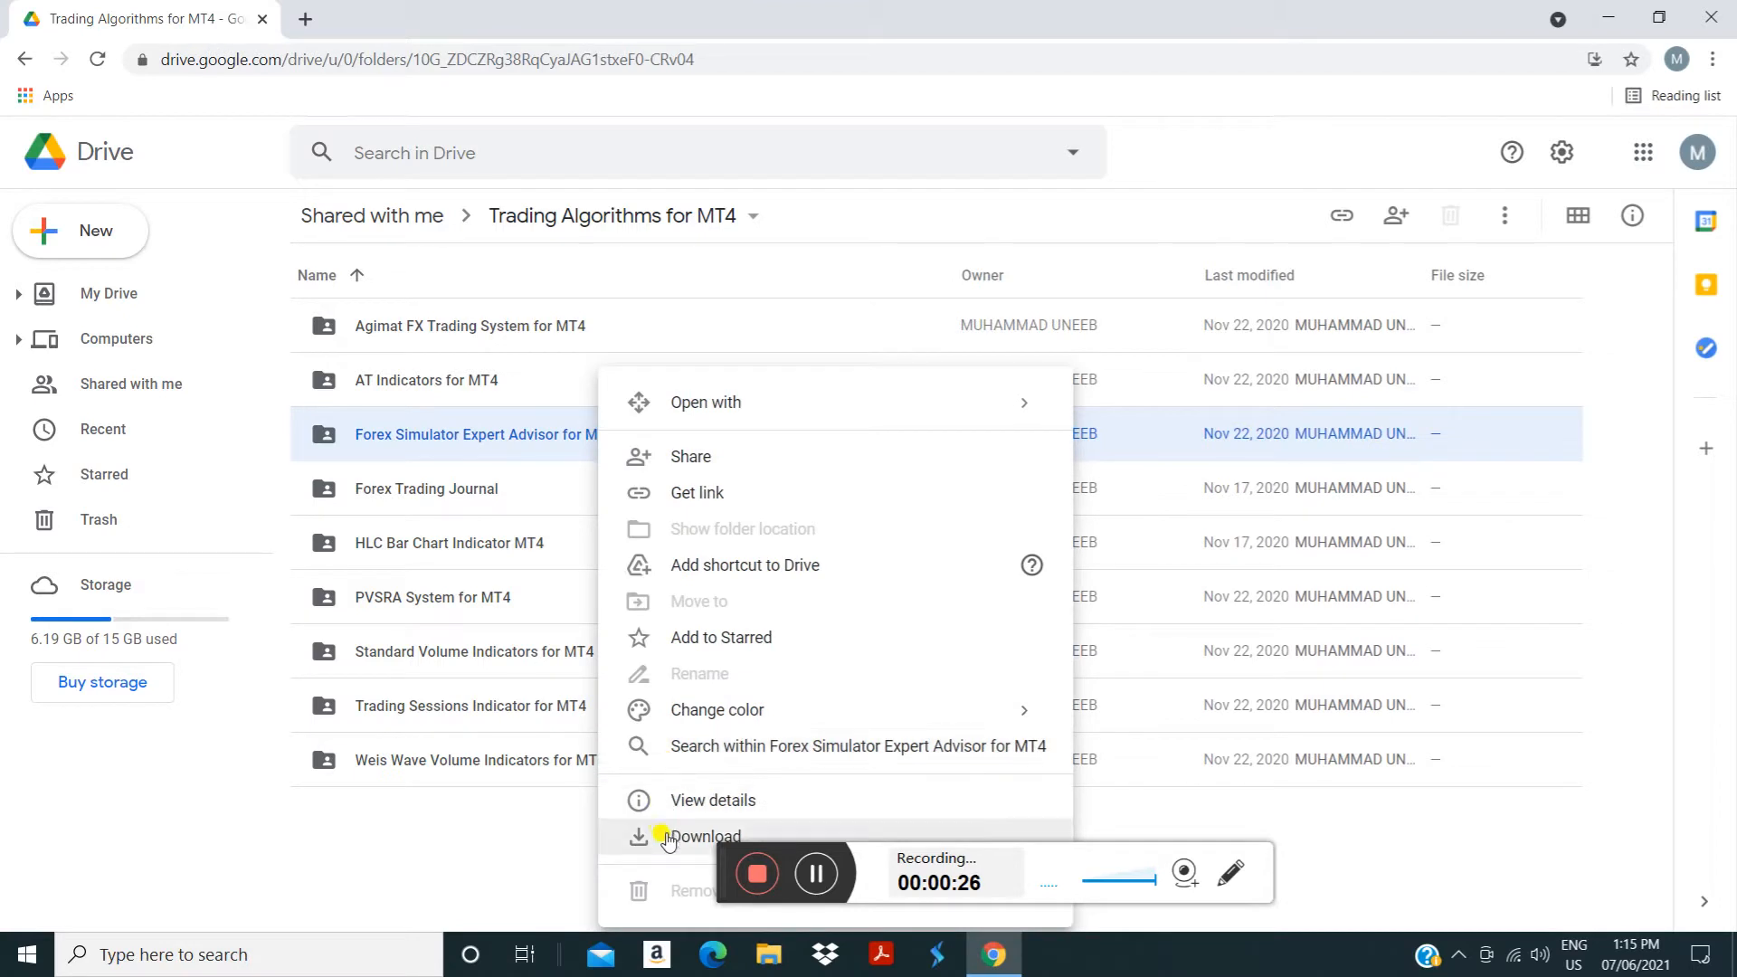
pyautogui.click(698, 837)
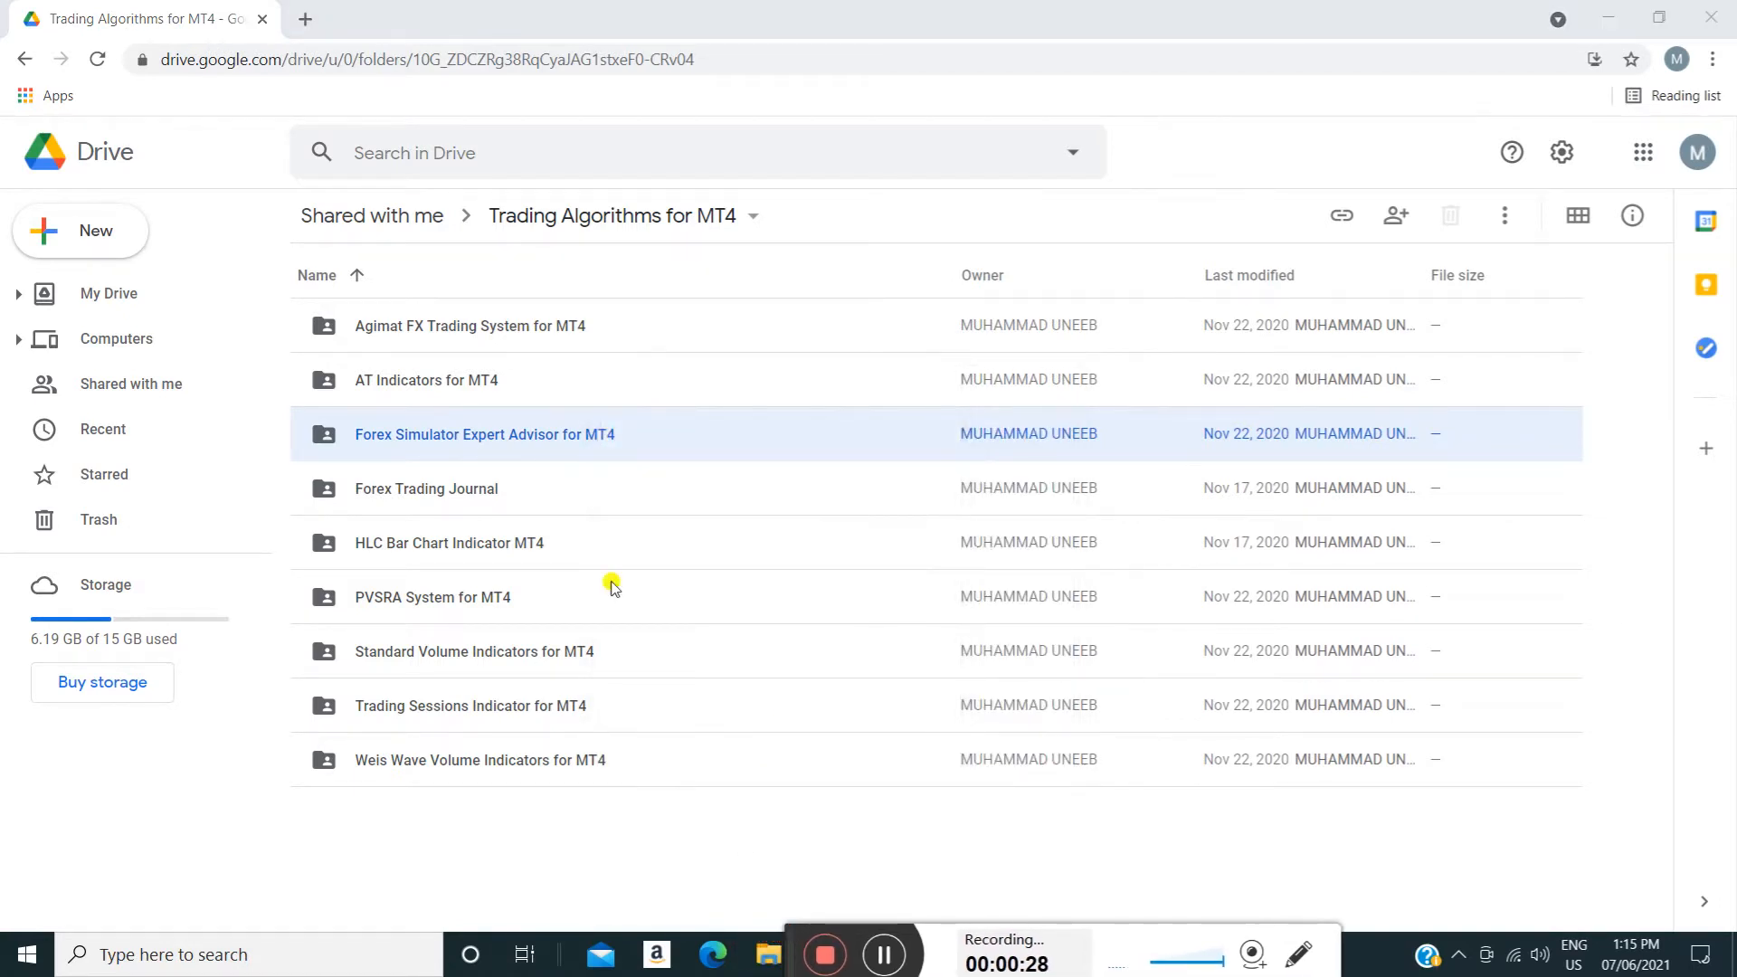
pyautogui.rightClick(575, 436)
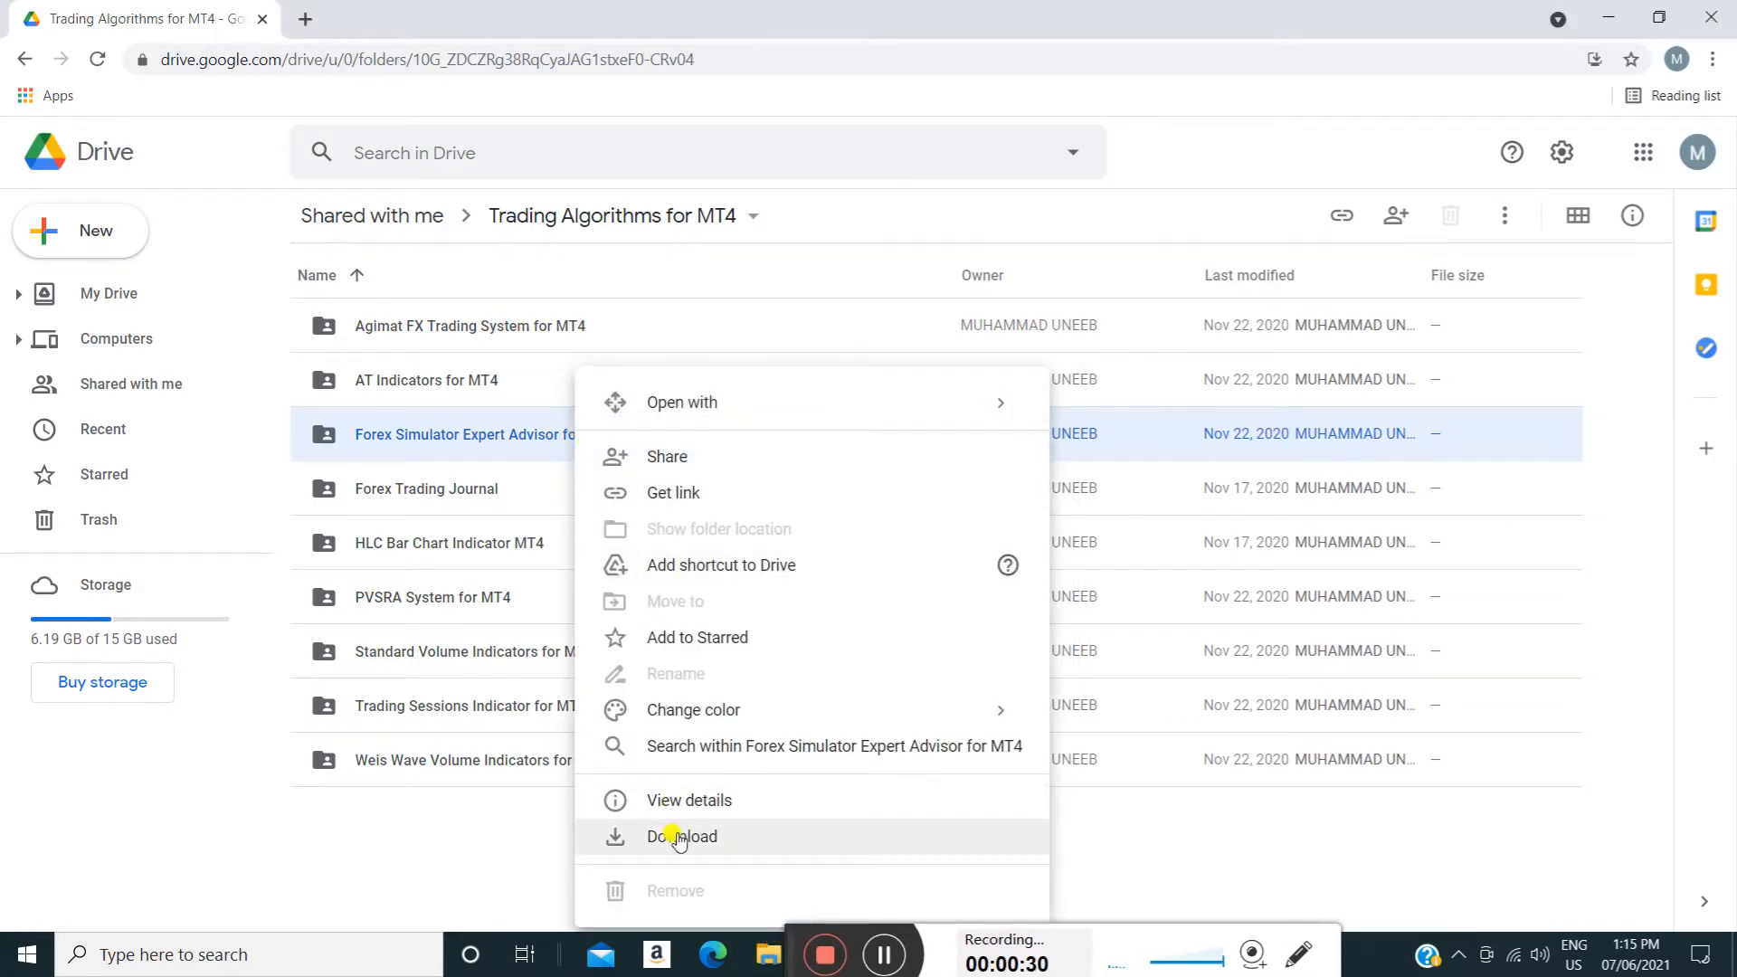
pyautogui.click(679, 837)
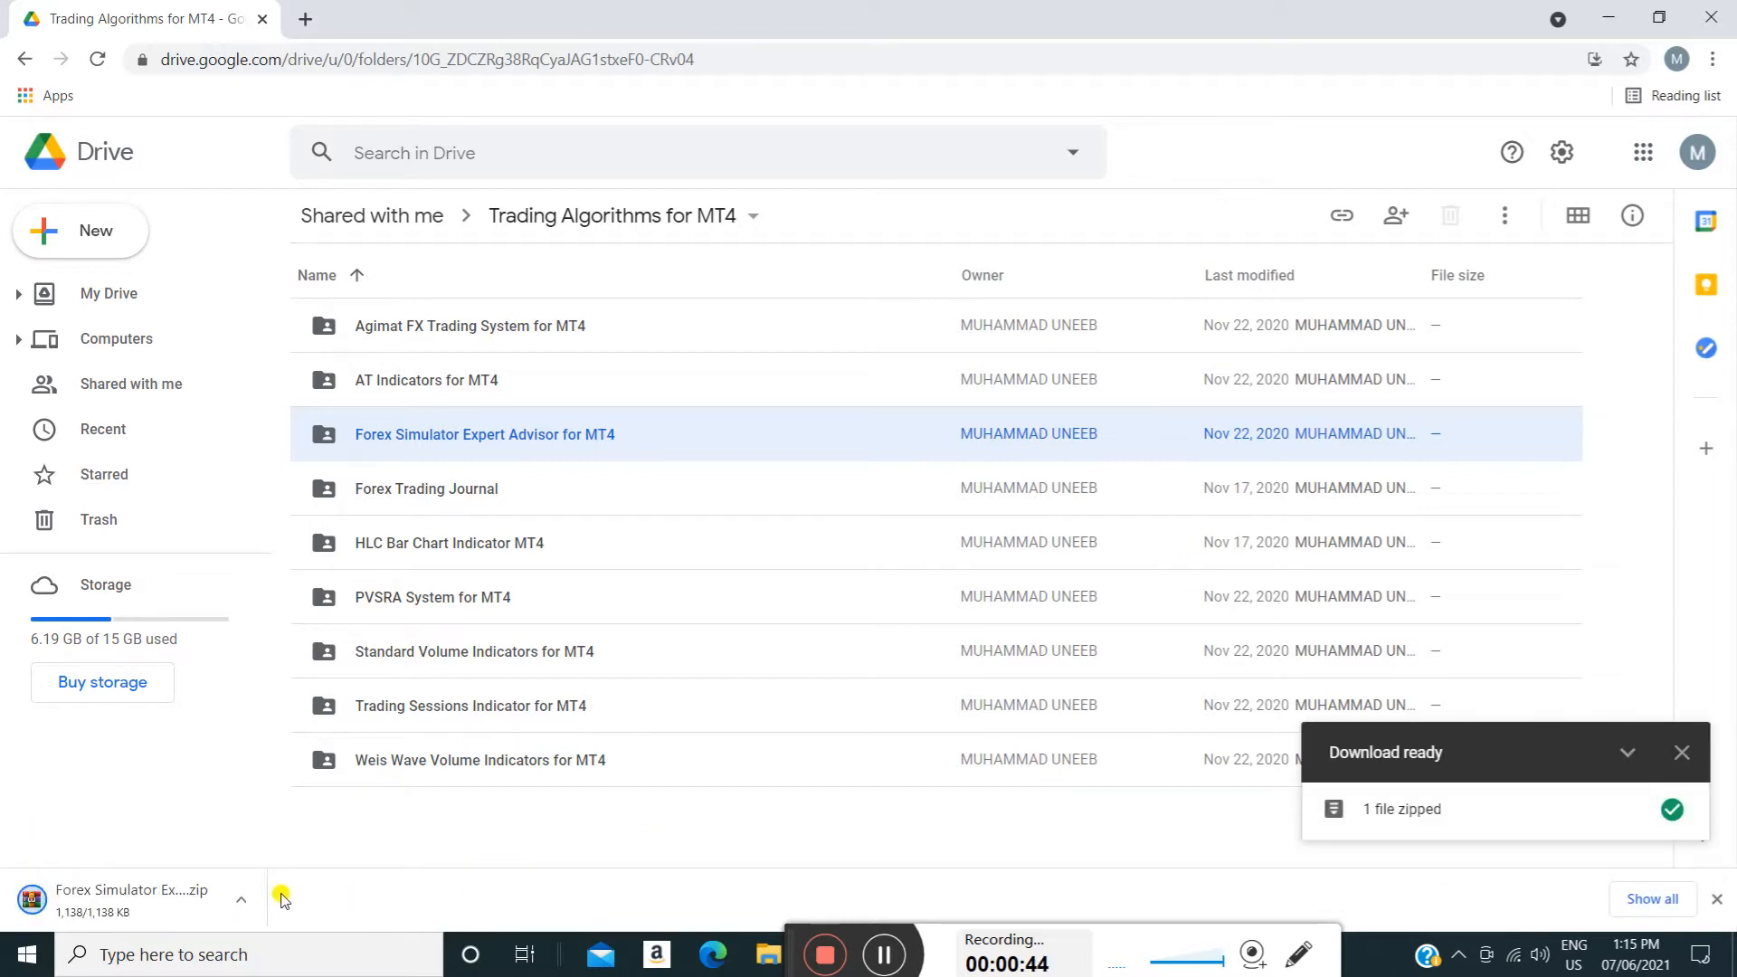
# Move the downloaded Forex Simulator Expert Advisor zip from the Downloads folder to the desktop
pyautogui.click(241, 900)
pyautogui.click(293, 825)
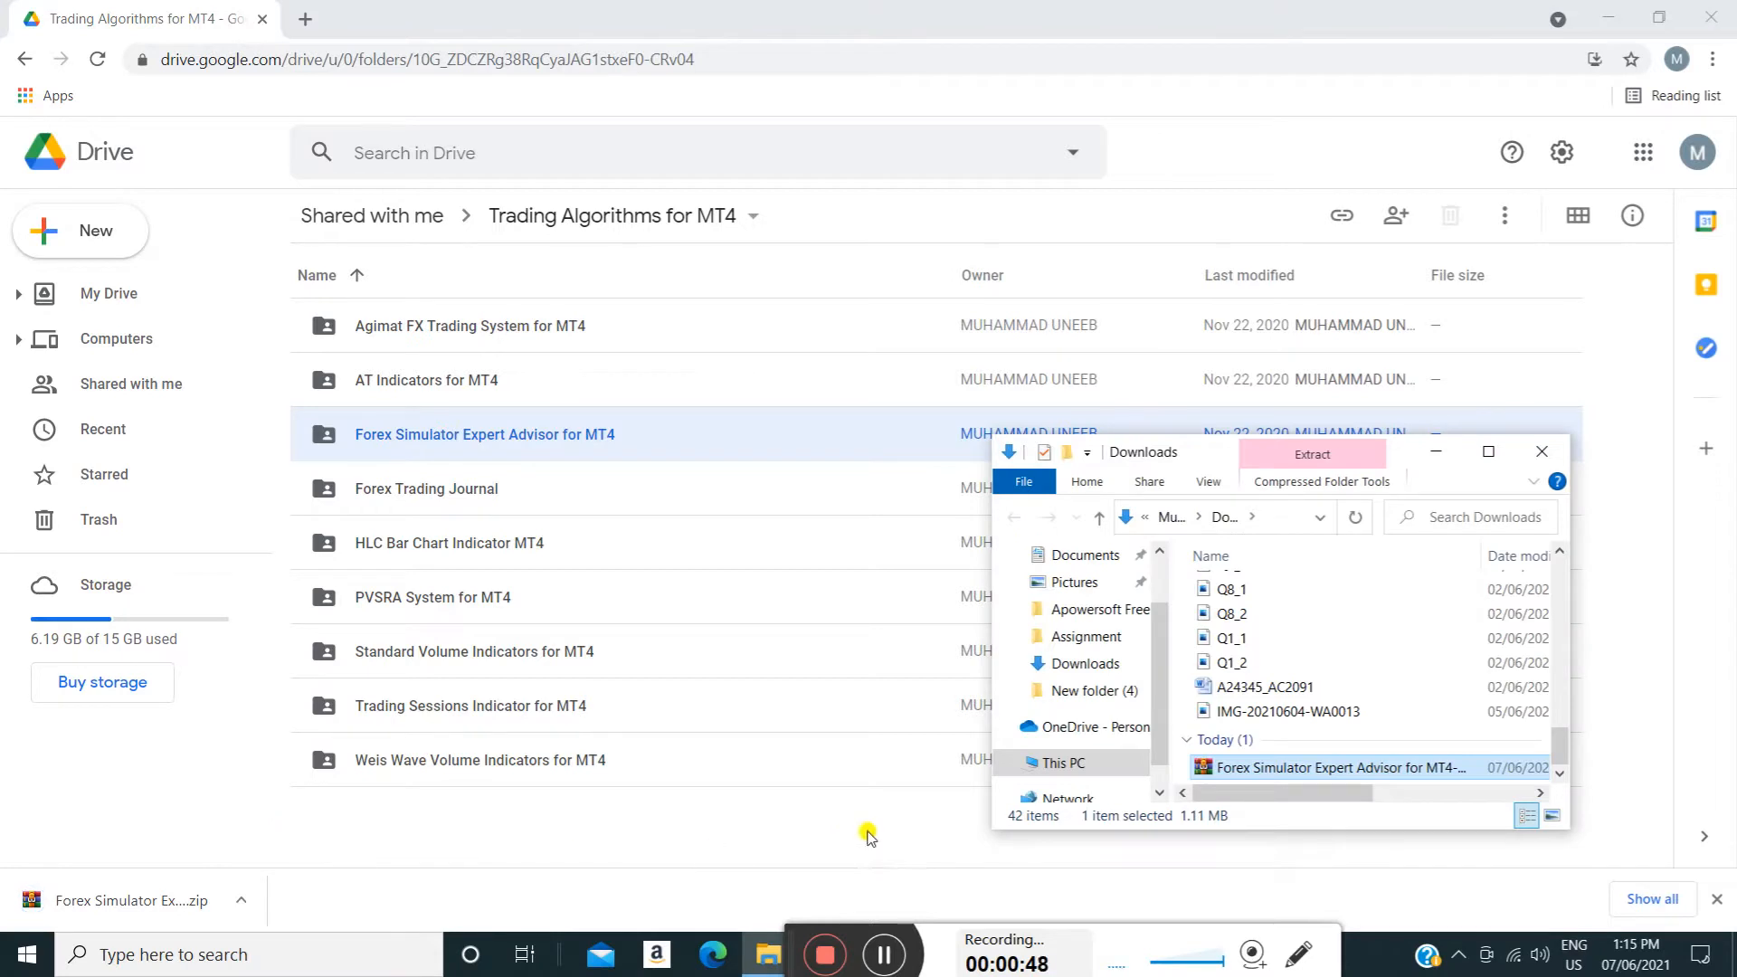
pyautogui.rightClick(1258, 763)
pyautogui.click(1247, 593)
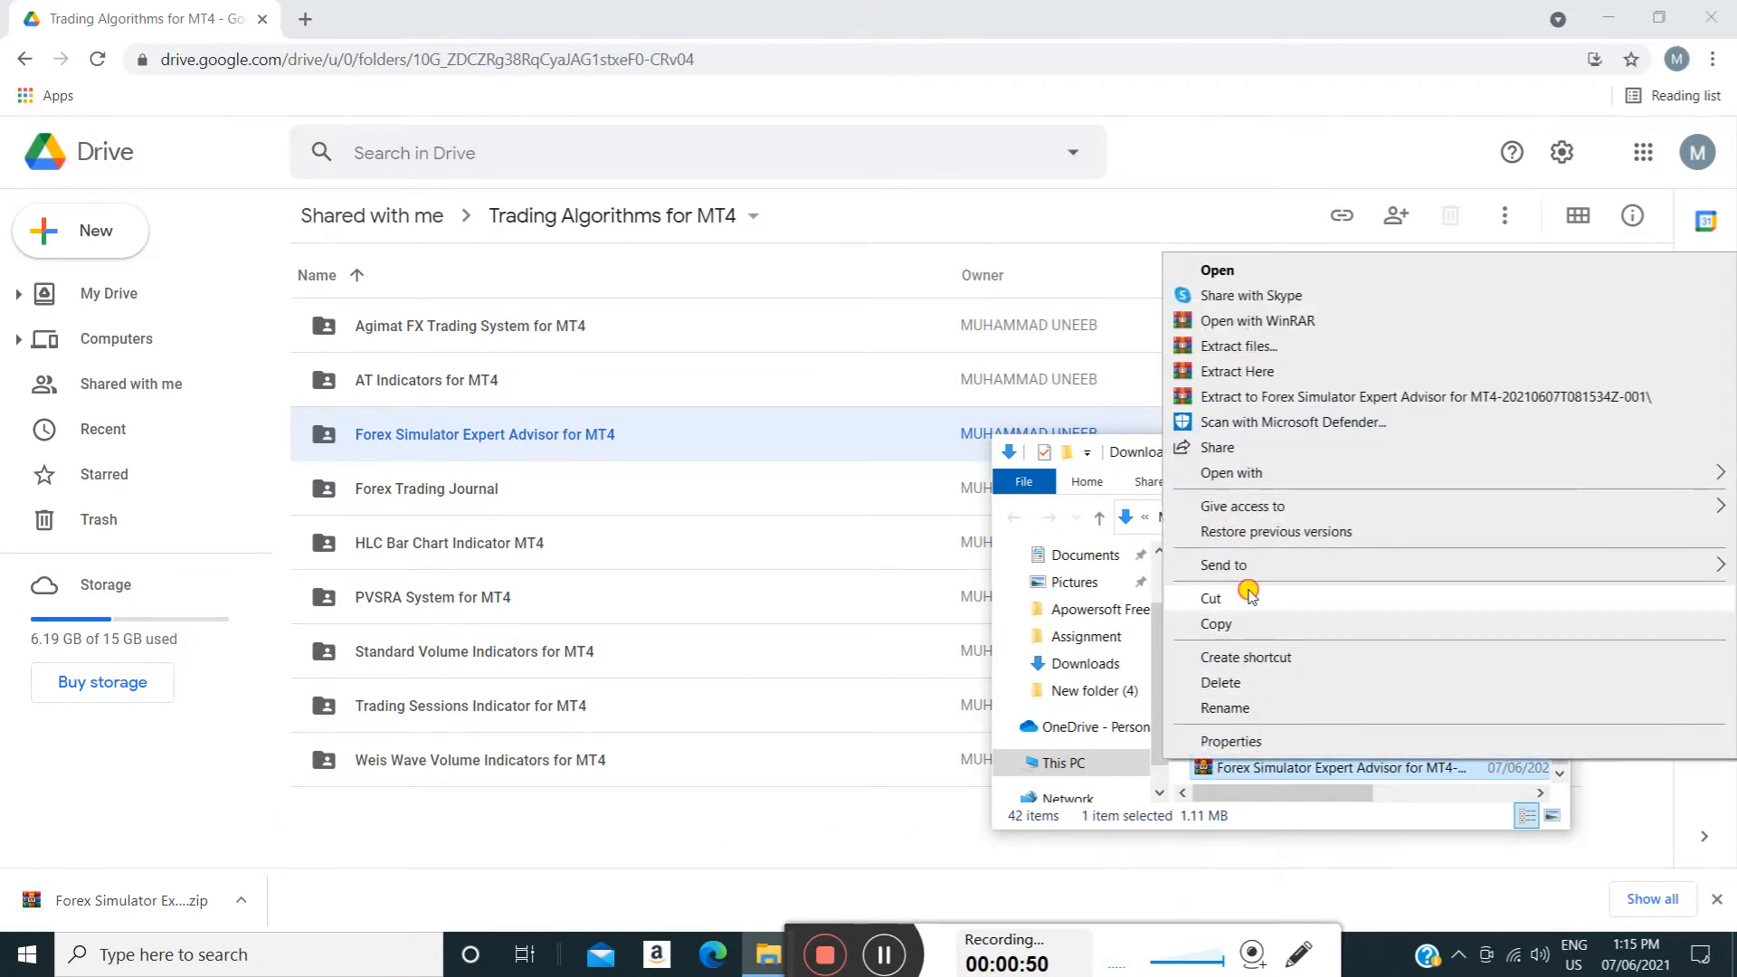
pyautogui.click(1542, 450)
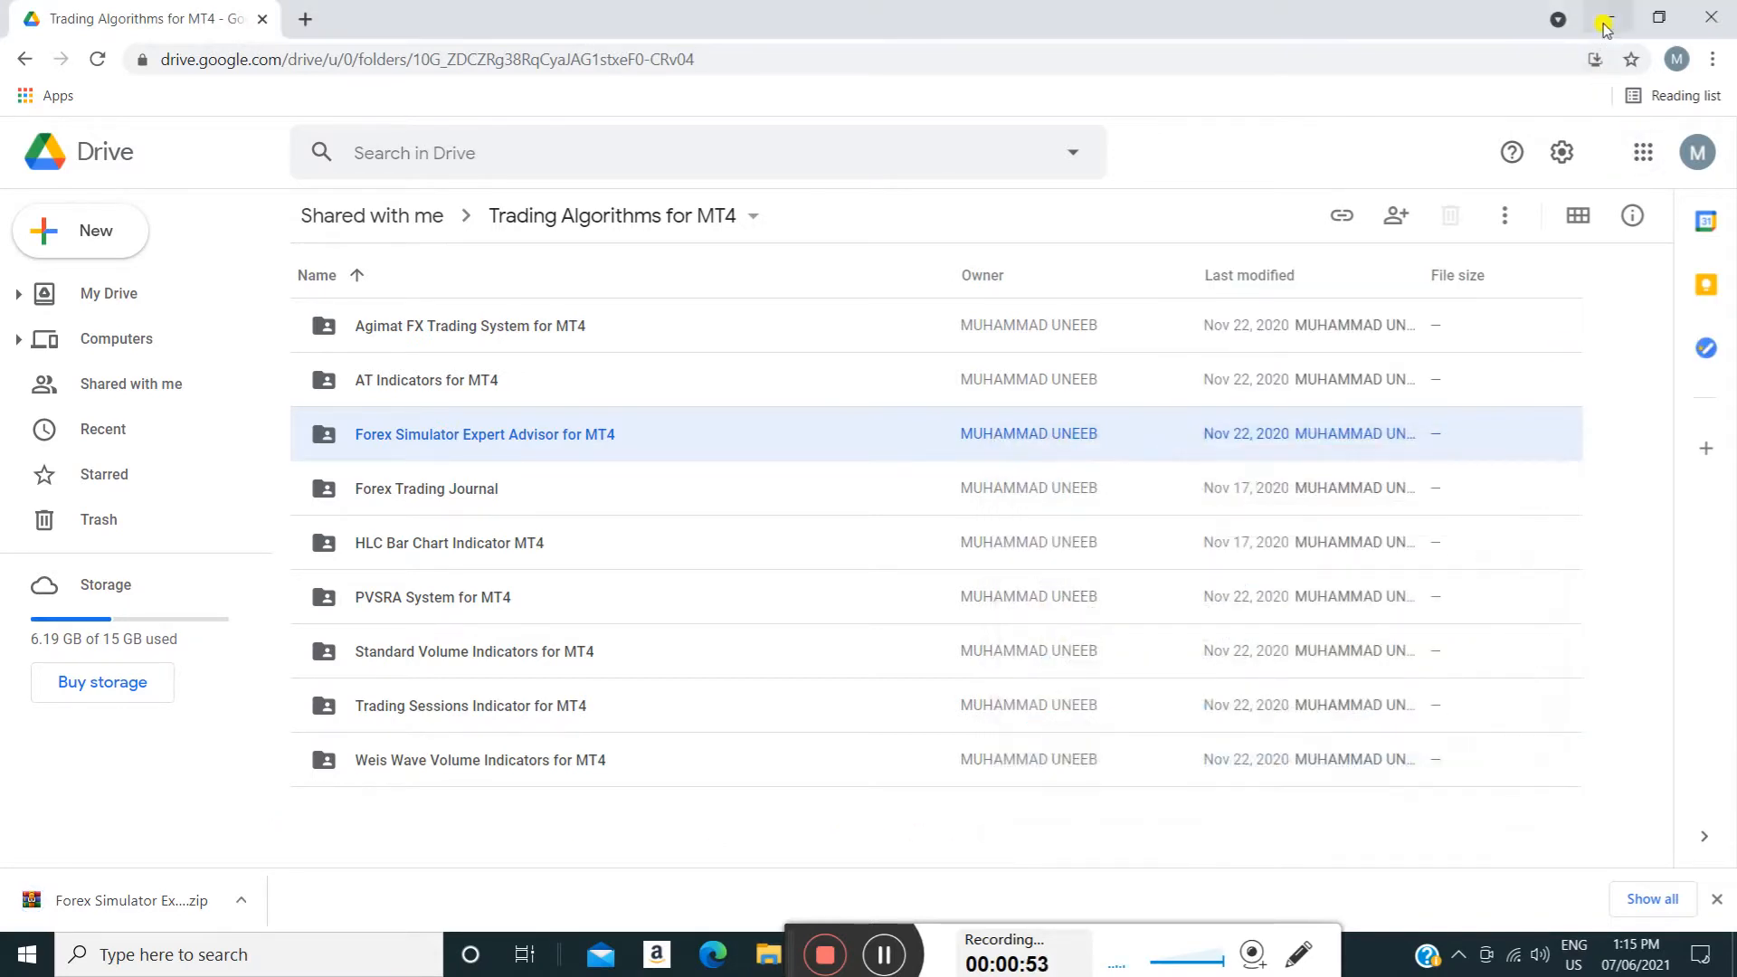
pyautogui.click(1609, 19)
pyautogui.rightClick(849, 457)
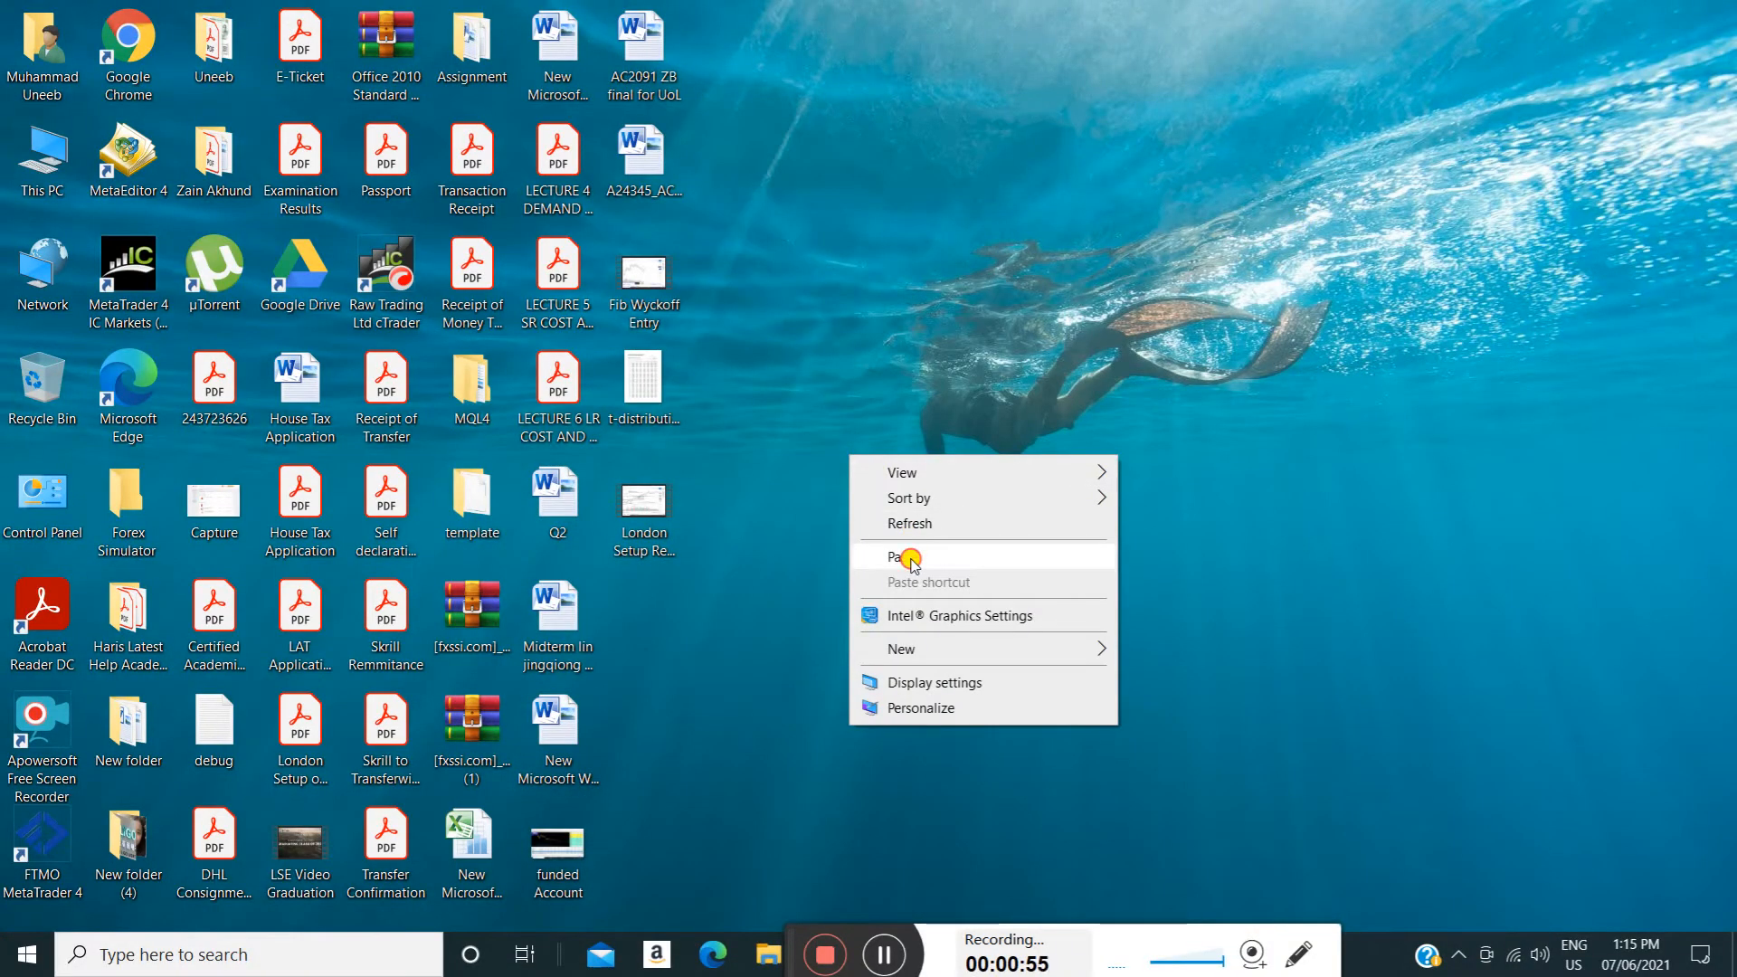
pyautogui.click(905, 555)
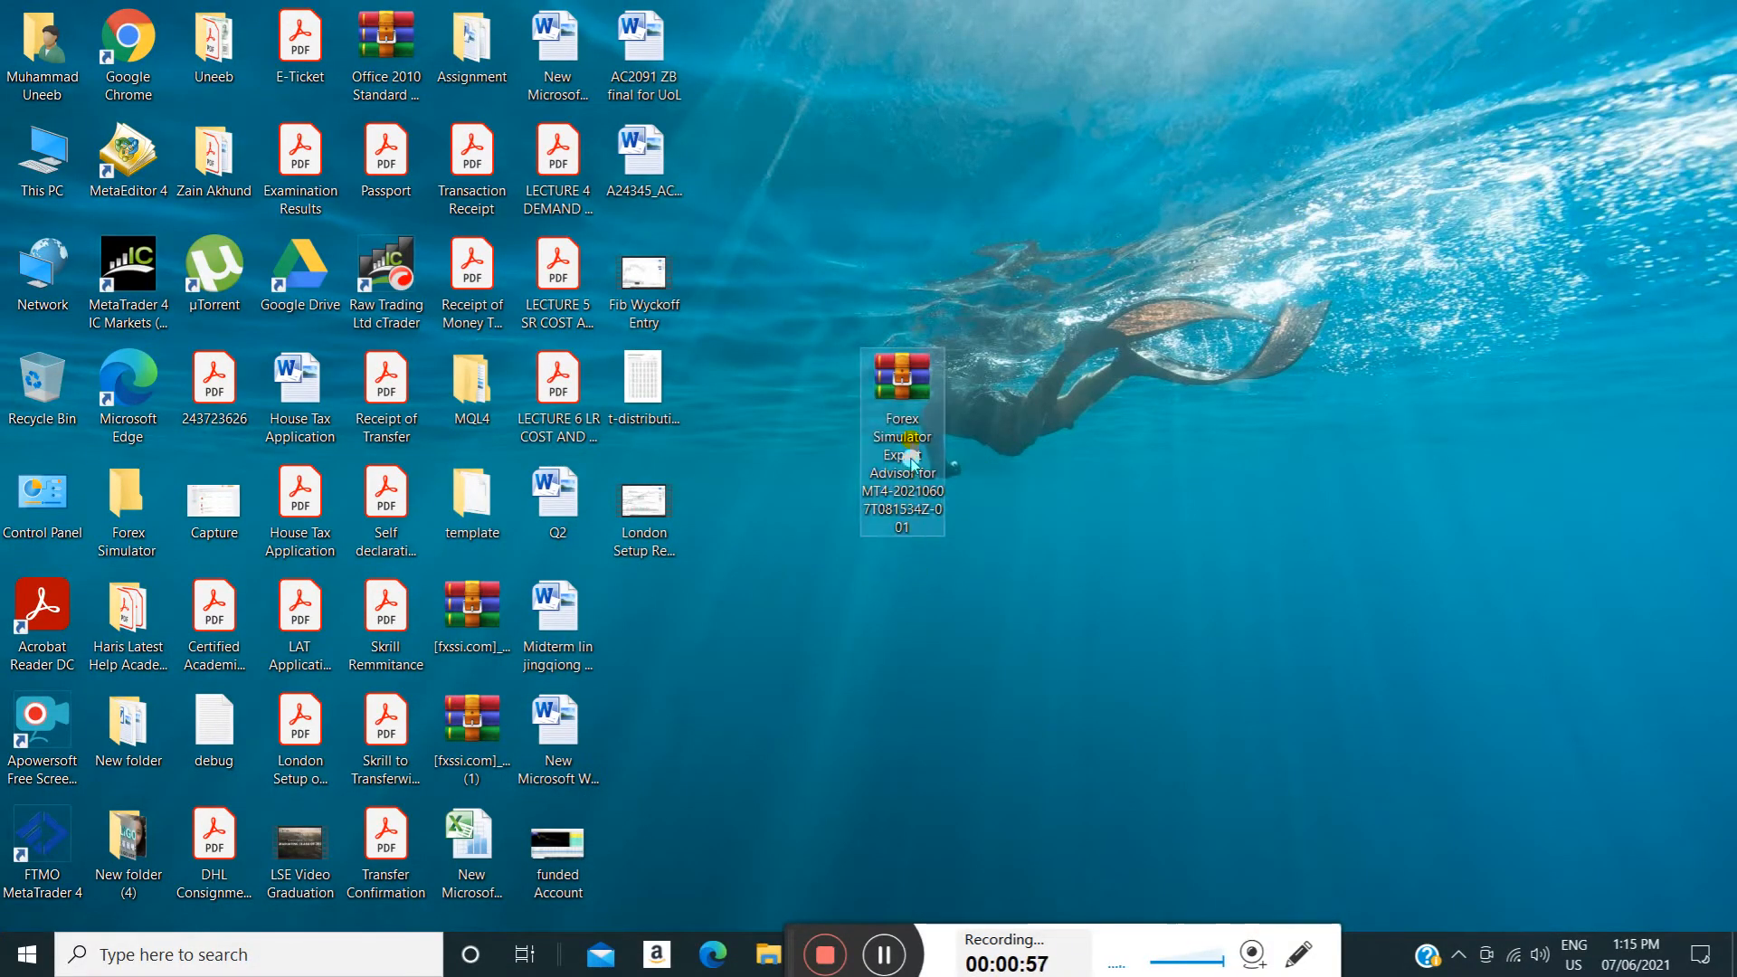
pyautogui.rightClick(911, 392)
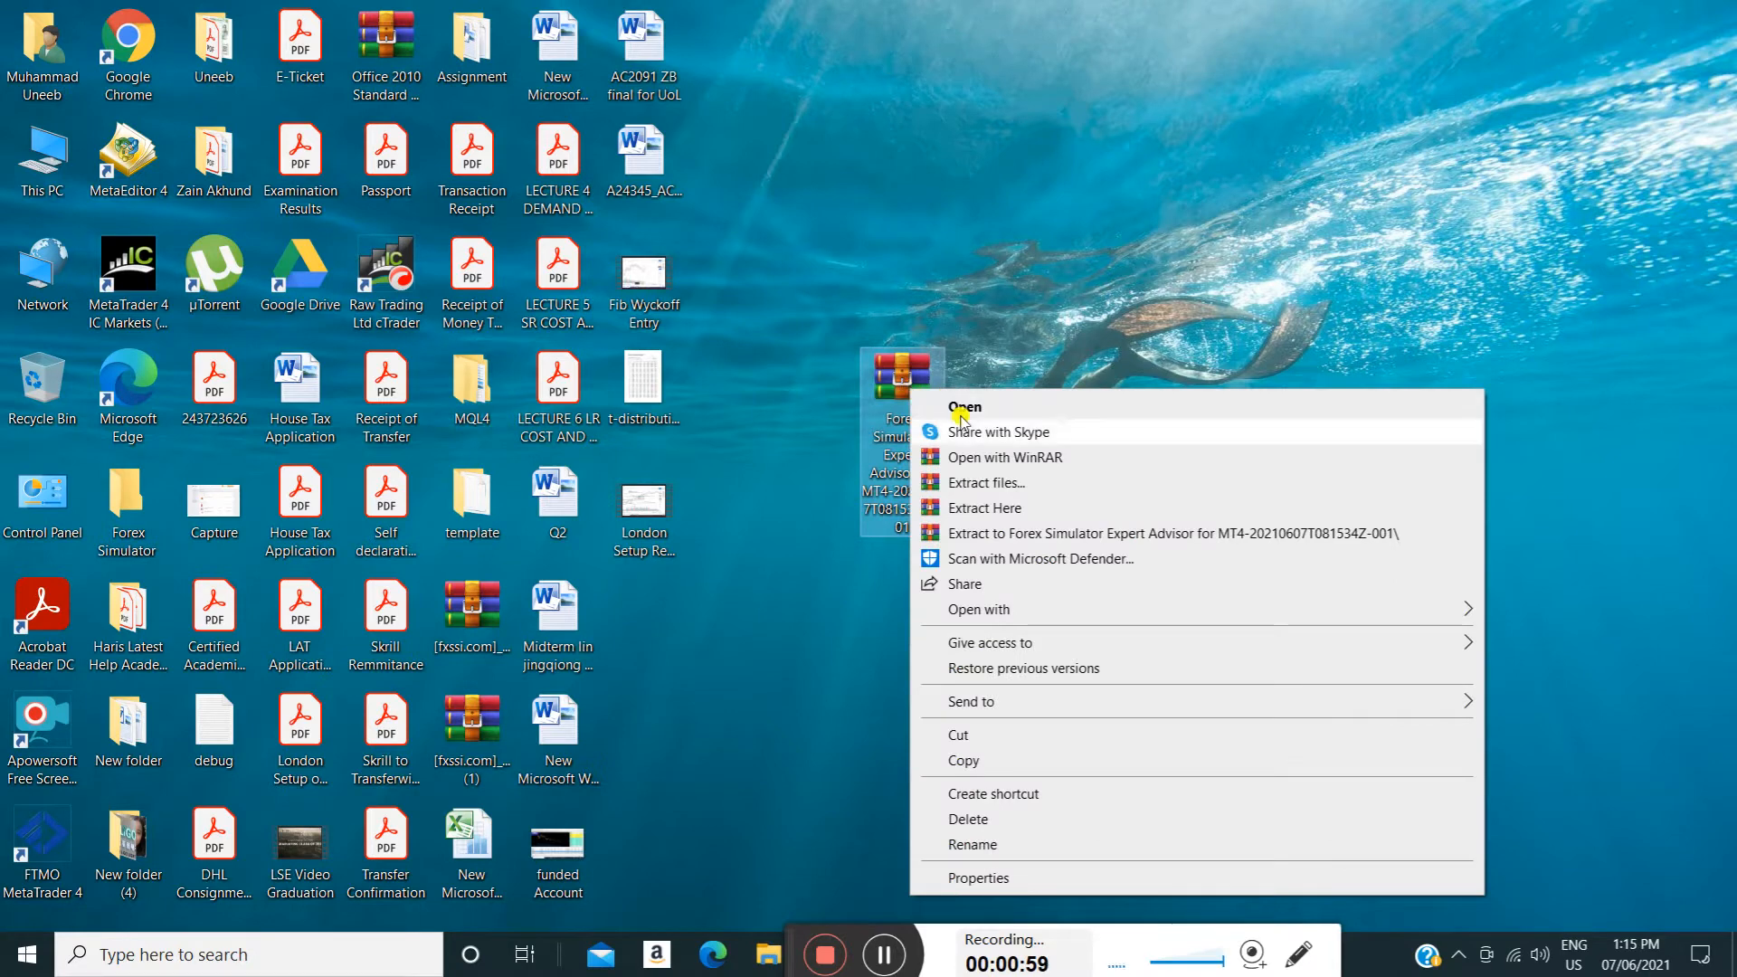
pyautogui.click(936, 283)
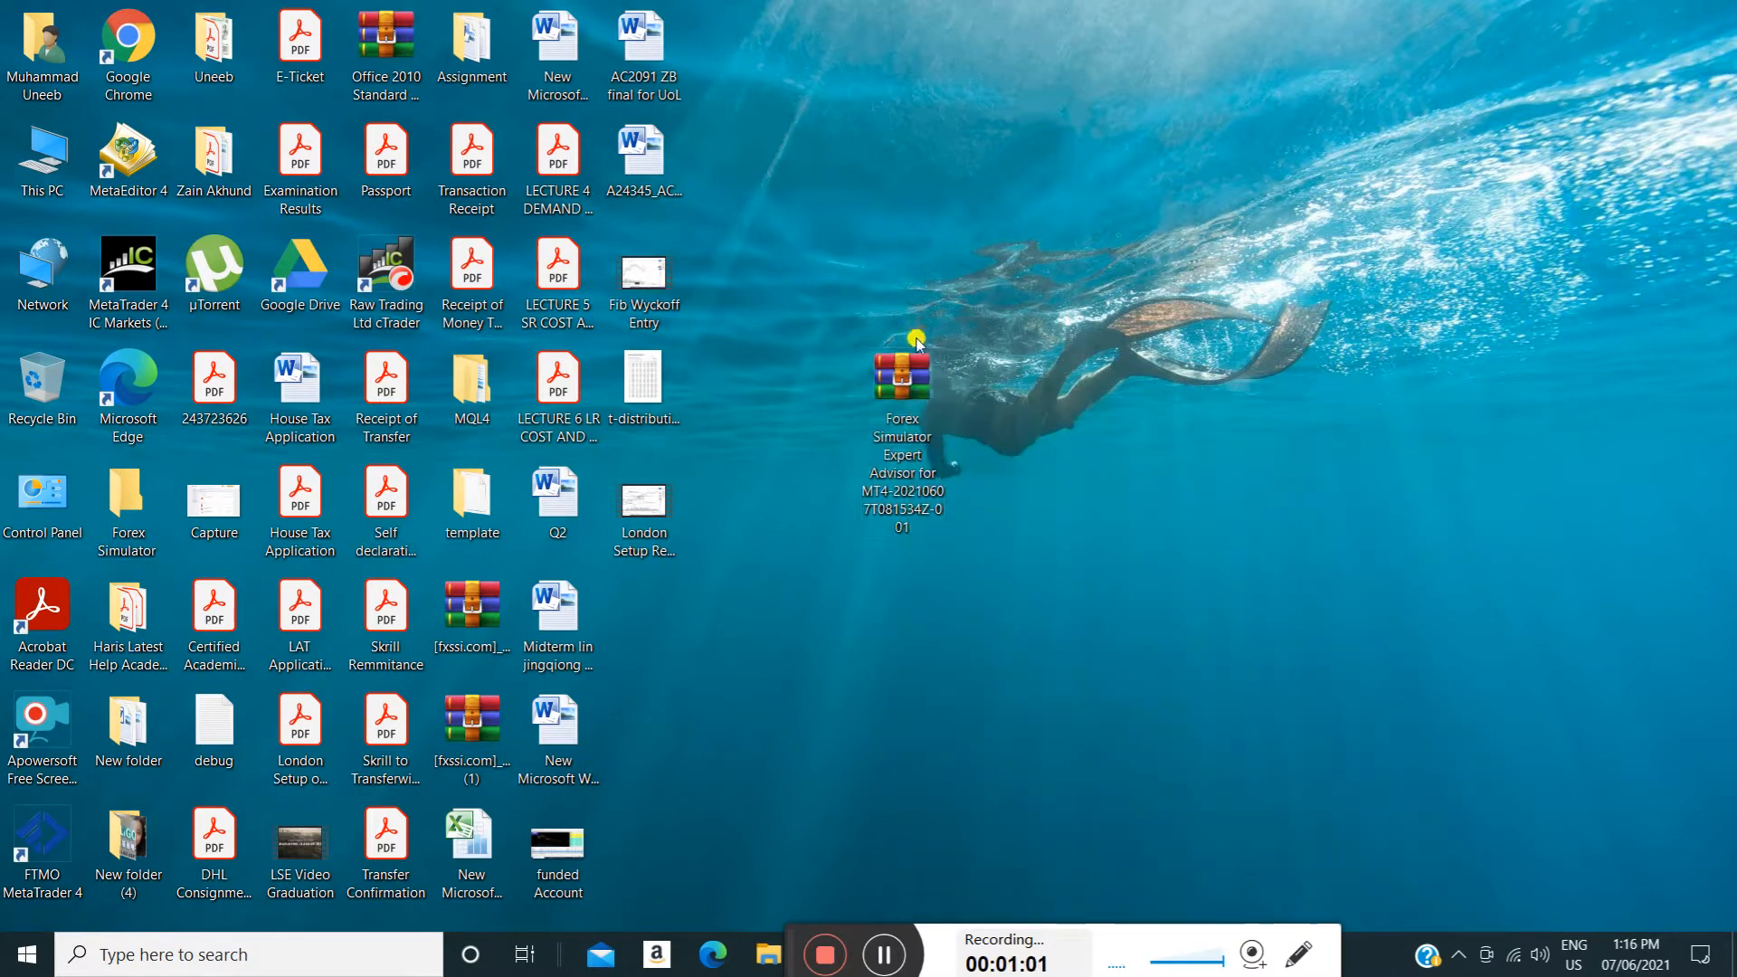
pyautogui.rightClick(905, 396)
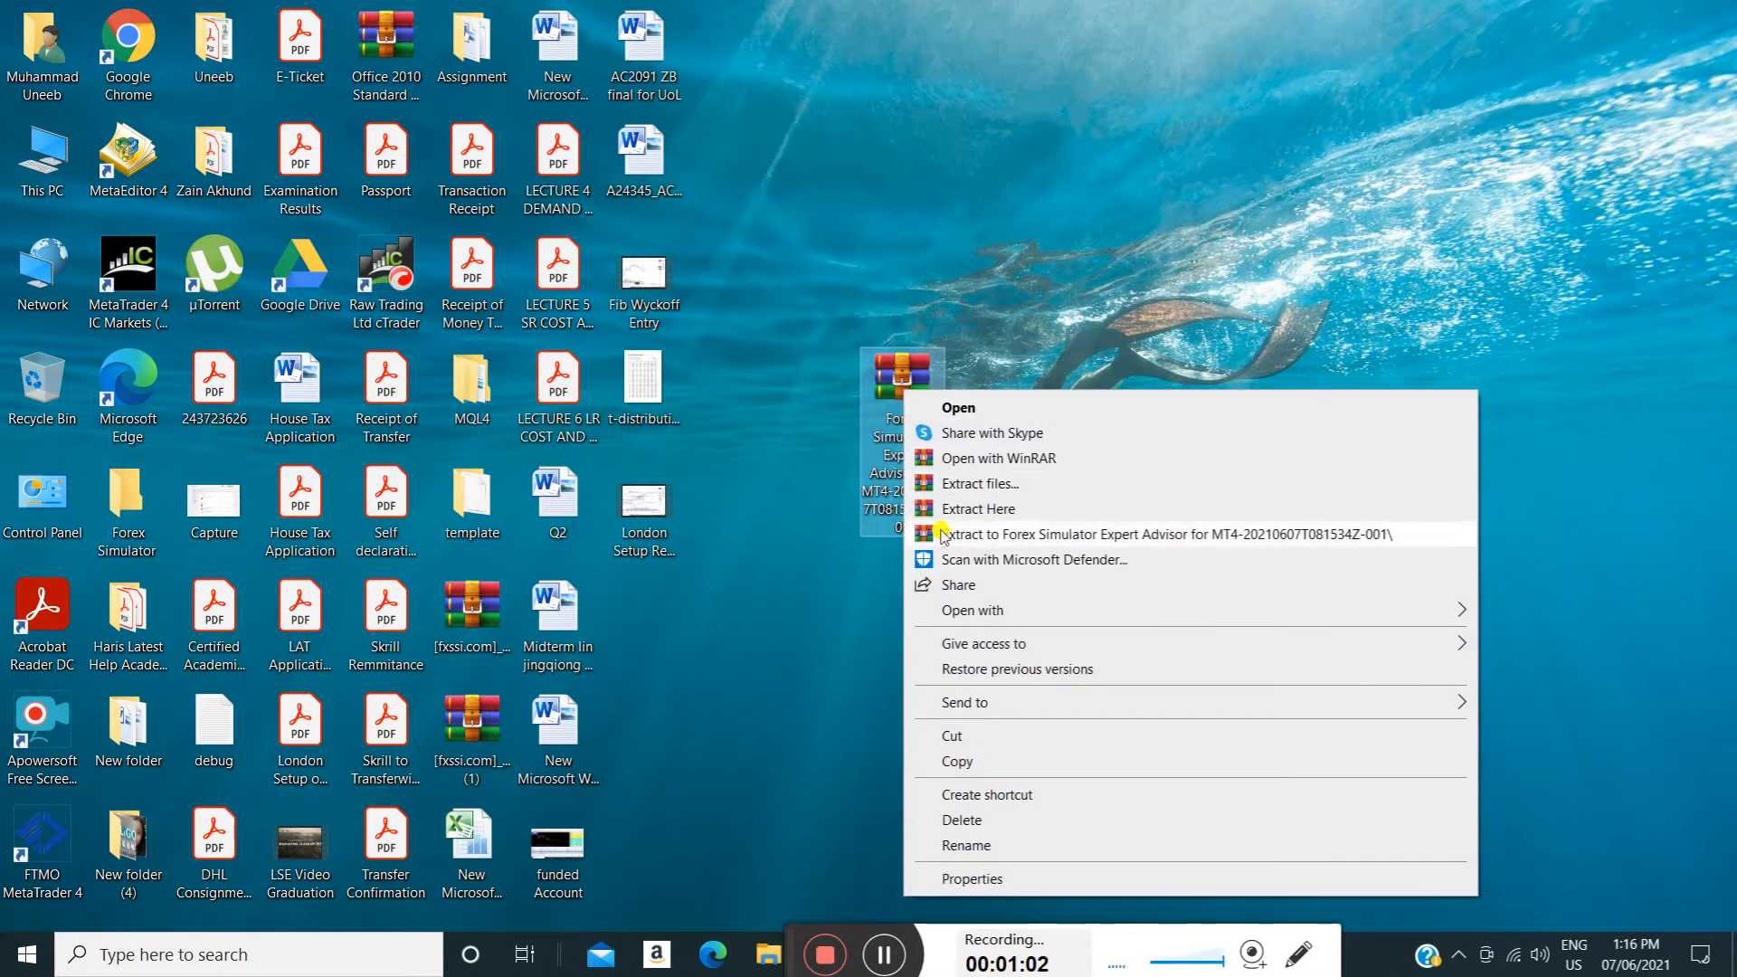
pyautogui.click(1077, 299)
pyautogui.rightClick(793, 561)
pyautogui.click(688, 751)
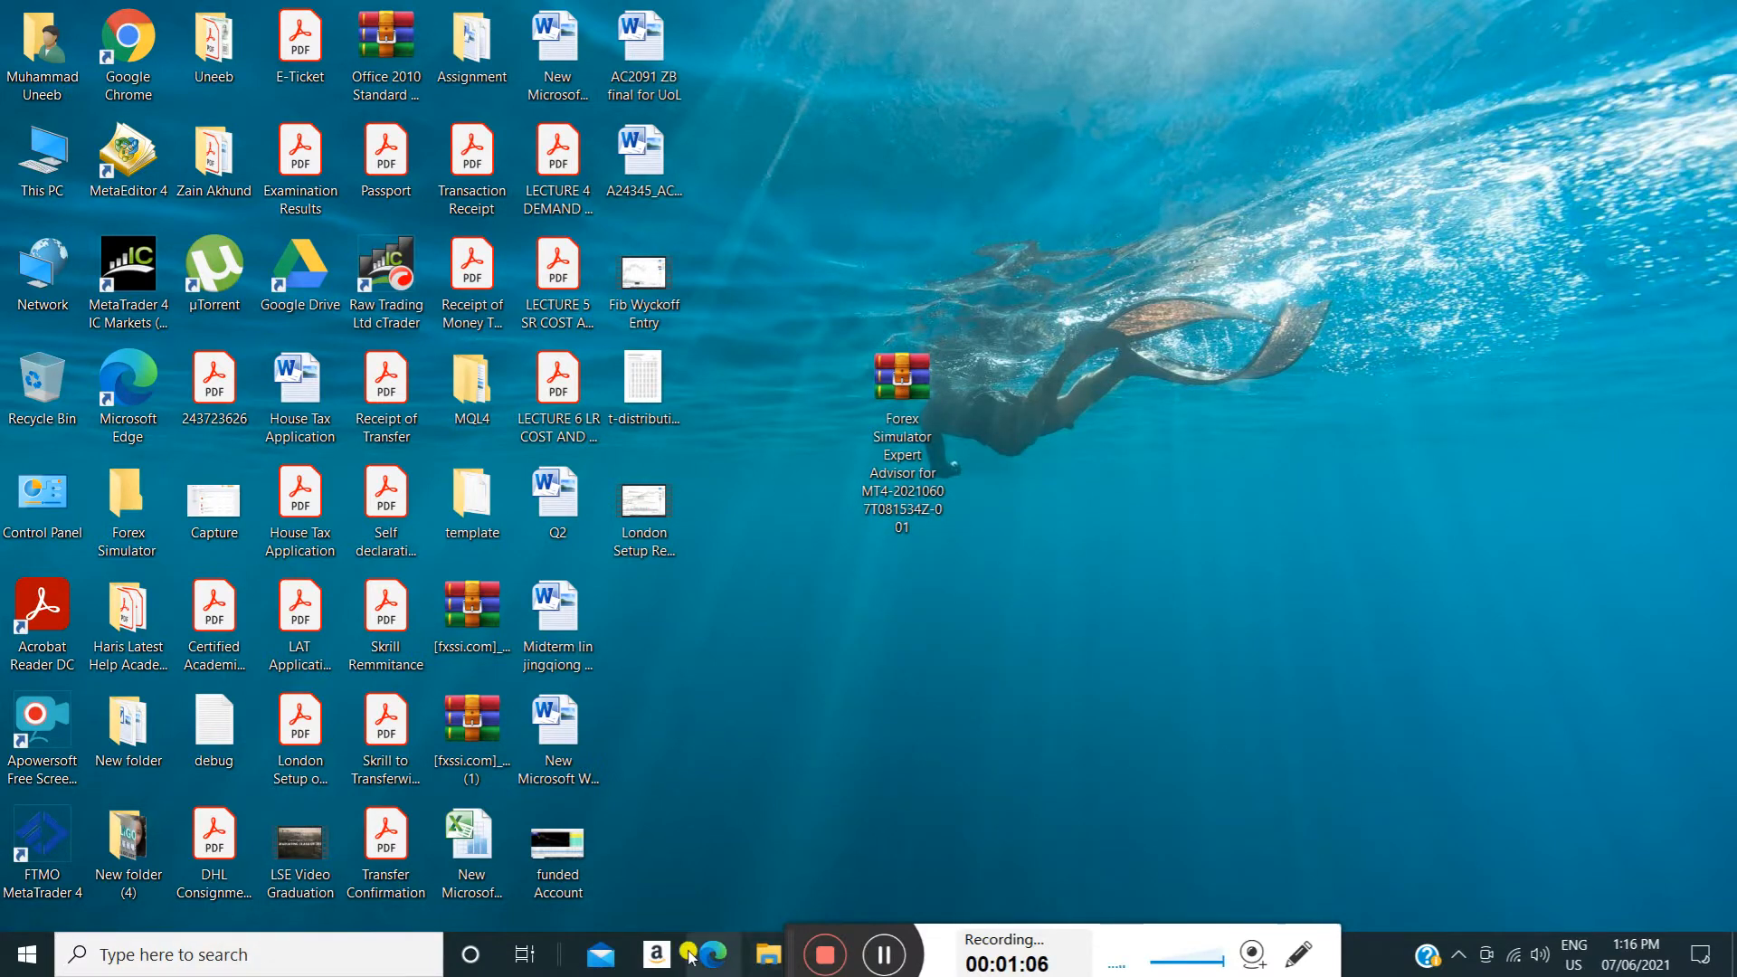
pyautogui.moveTo(791, 934); pyautogui.dragTo(1073, 904)
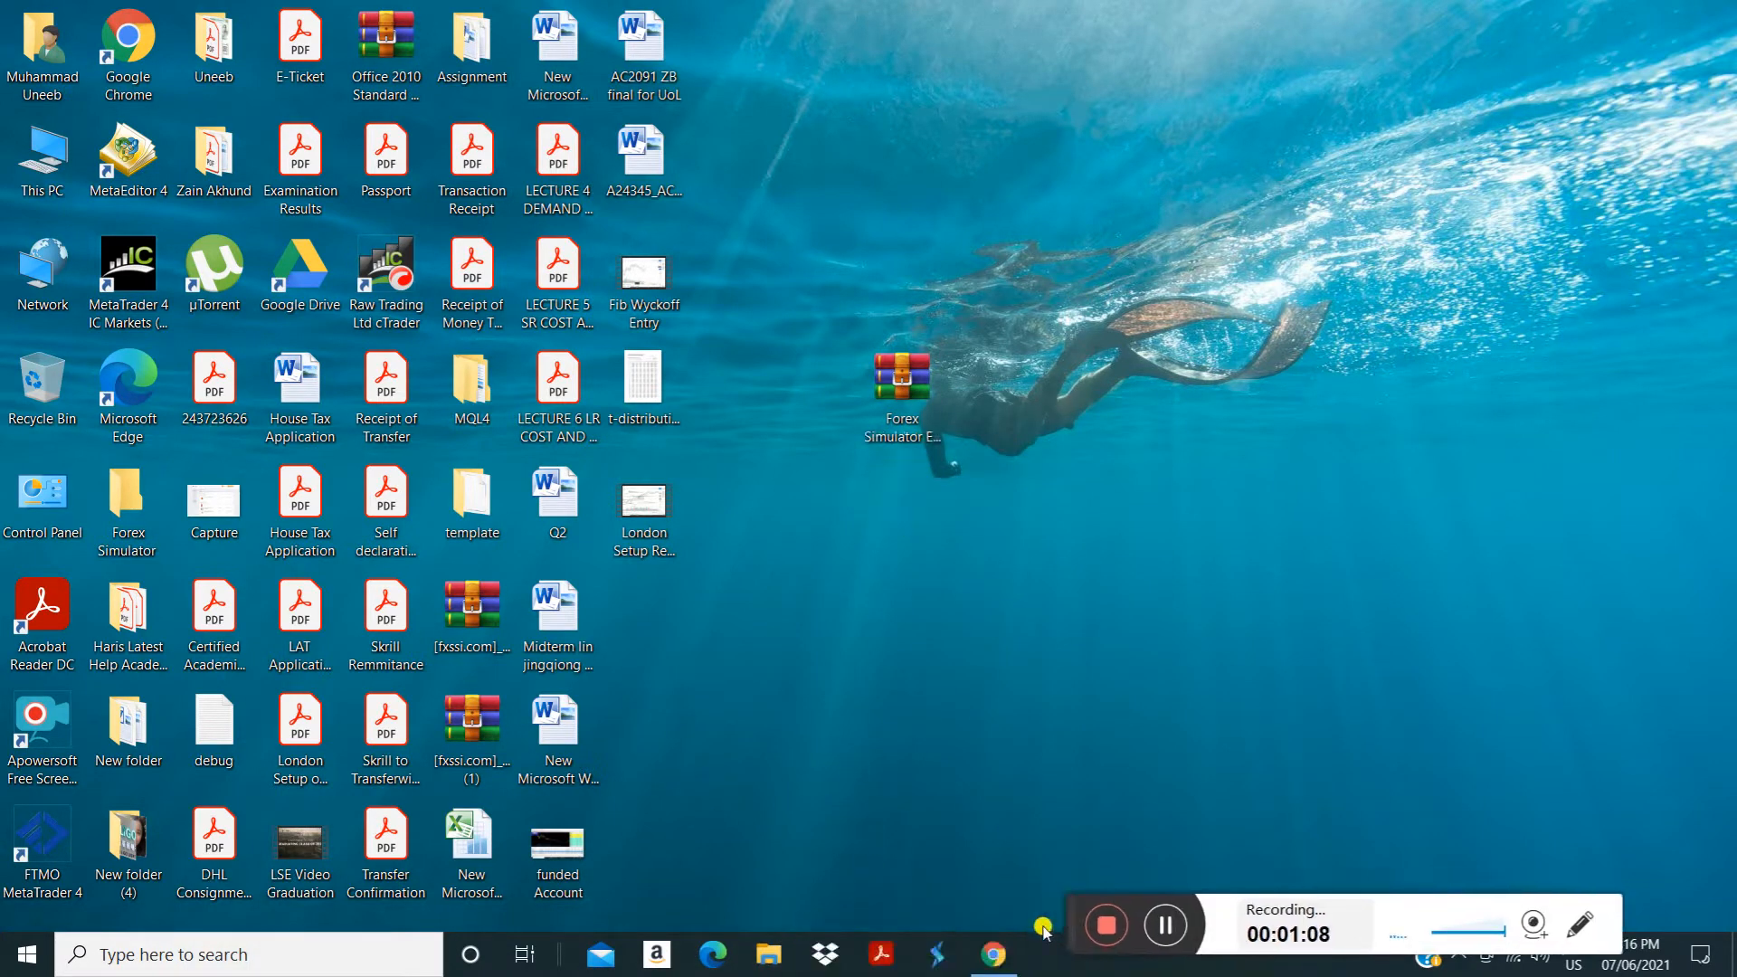
# Switch to Chrome, search the web for "download winrar" in a new tab, and return to the desktop
pyautogui.click(993, 955)
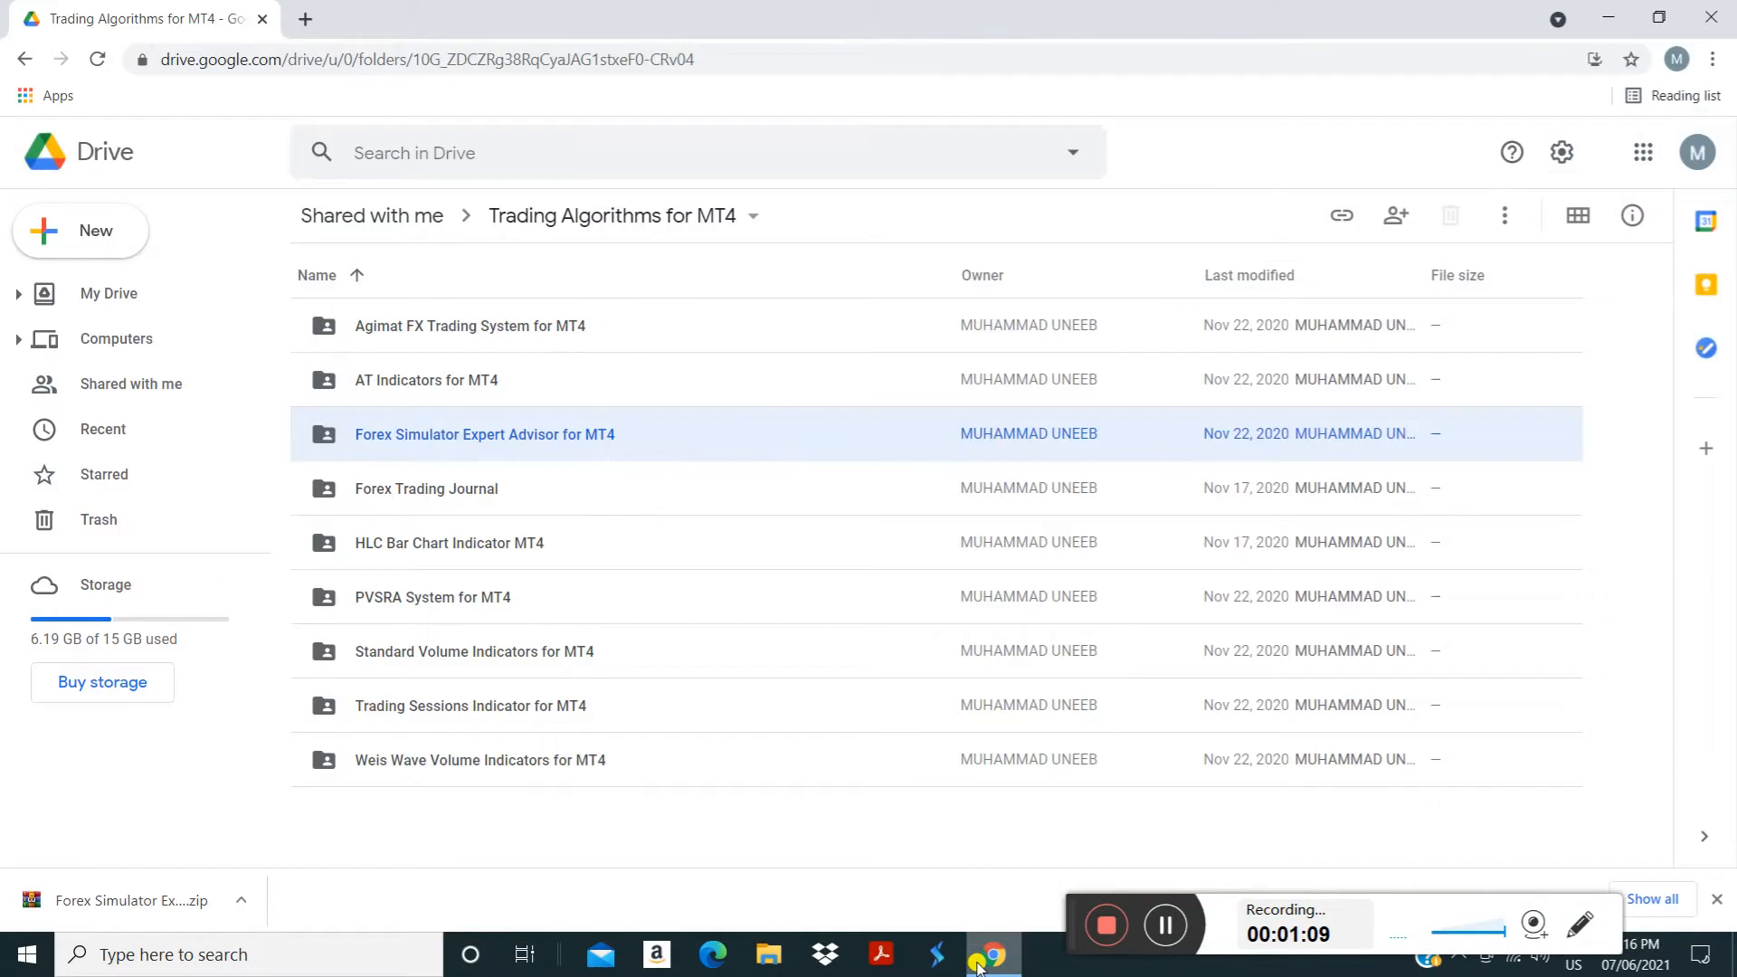
pyautogui.click(317, 25)
pyautogui.write('wi')
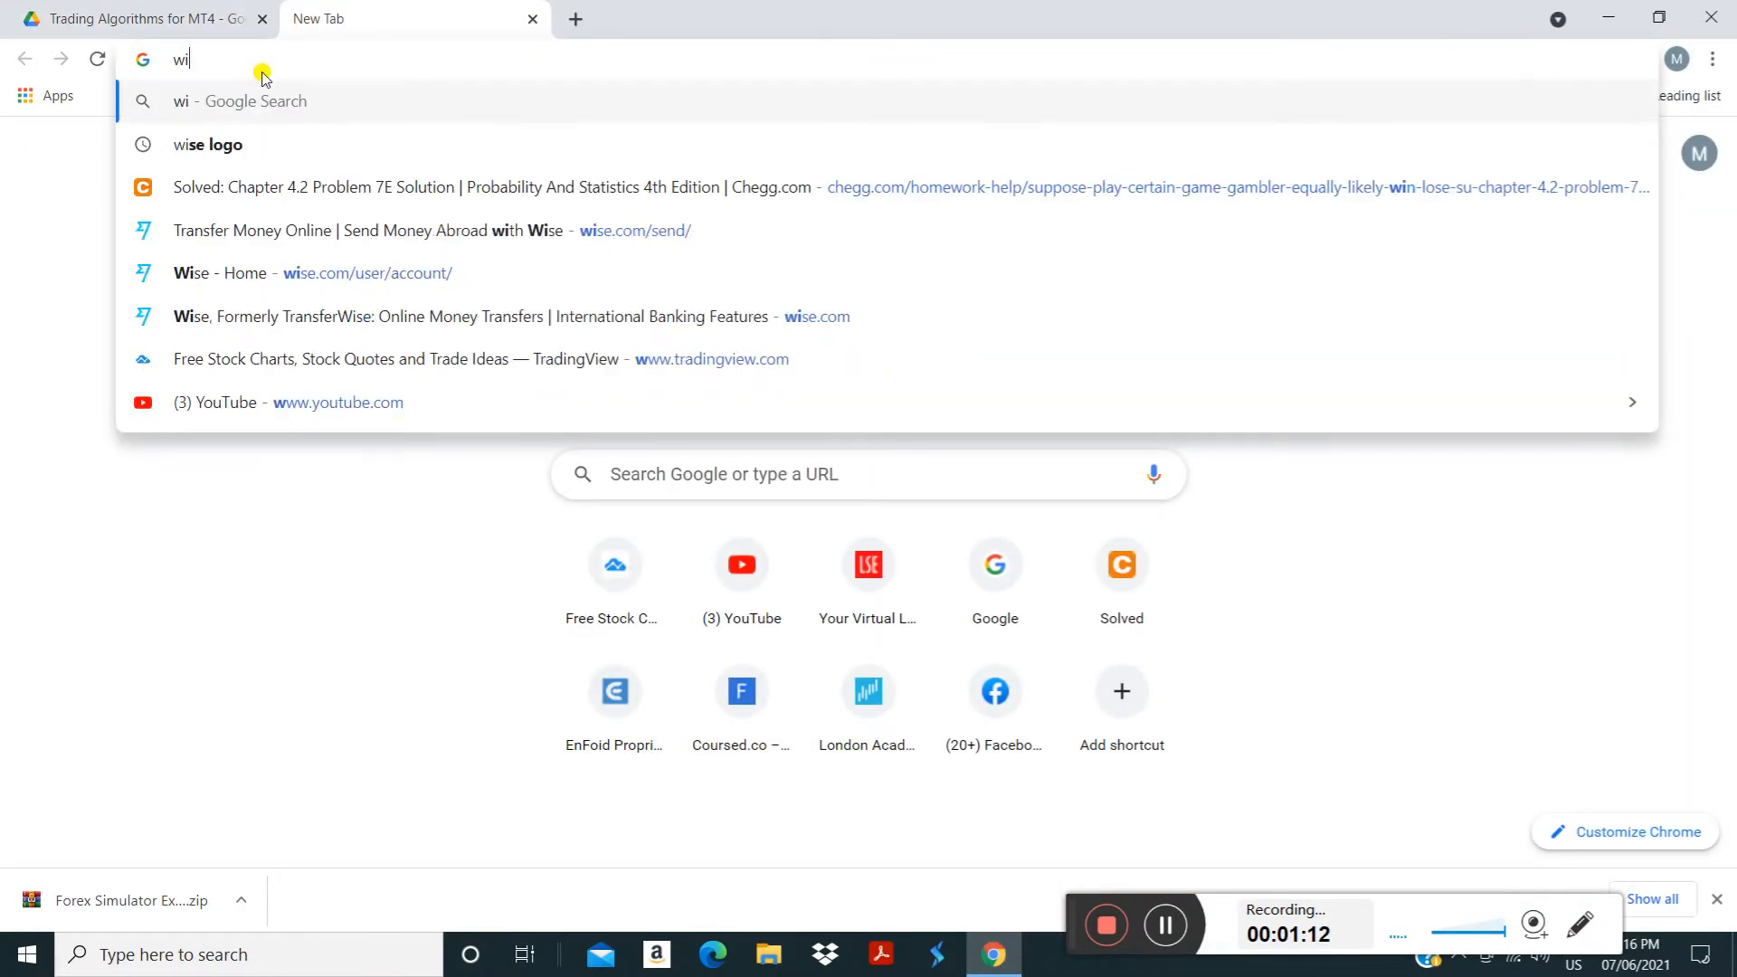
pyautogui.press('BackSpace')
pyautogui.press('BackSpace')
pyautogui.write('download')
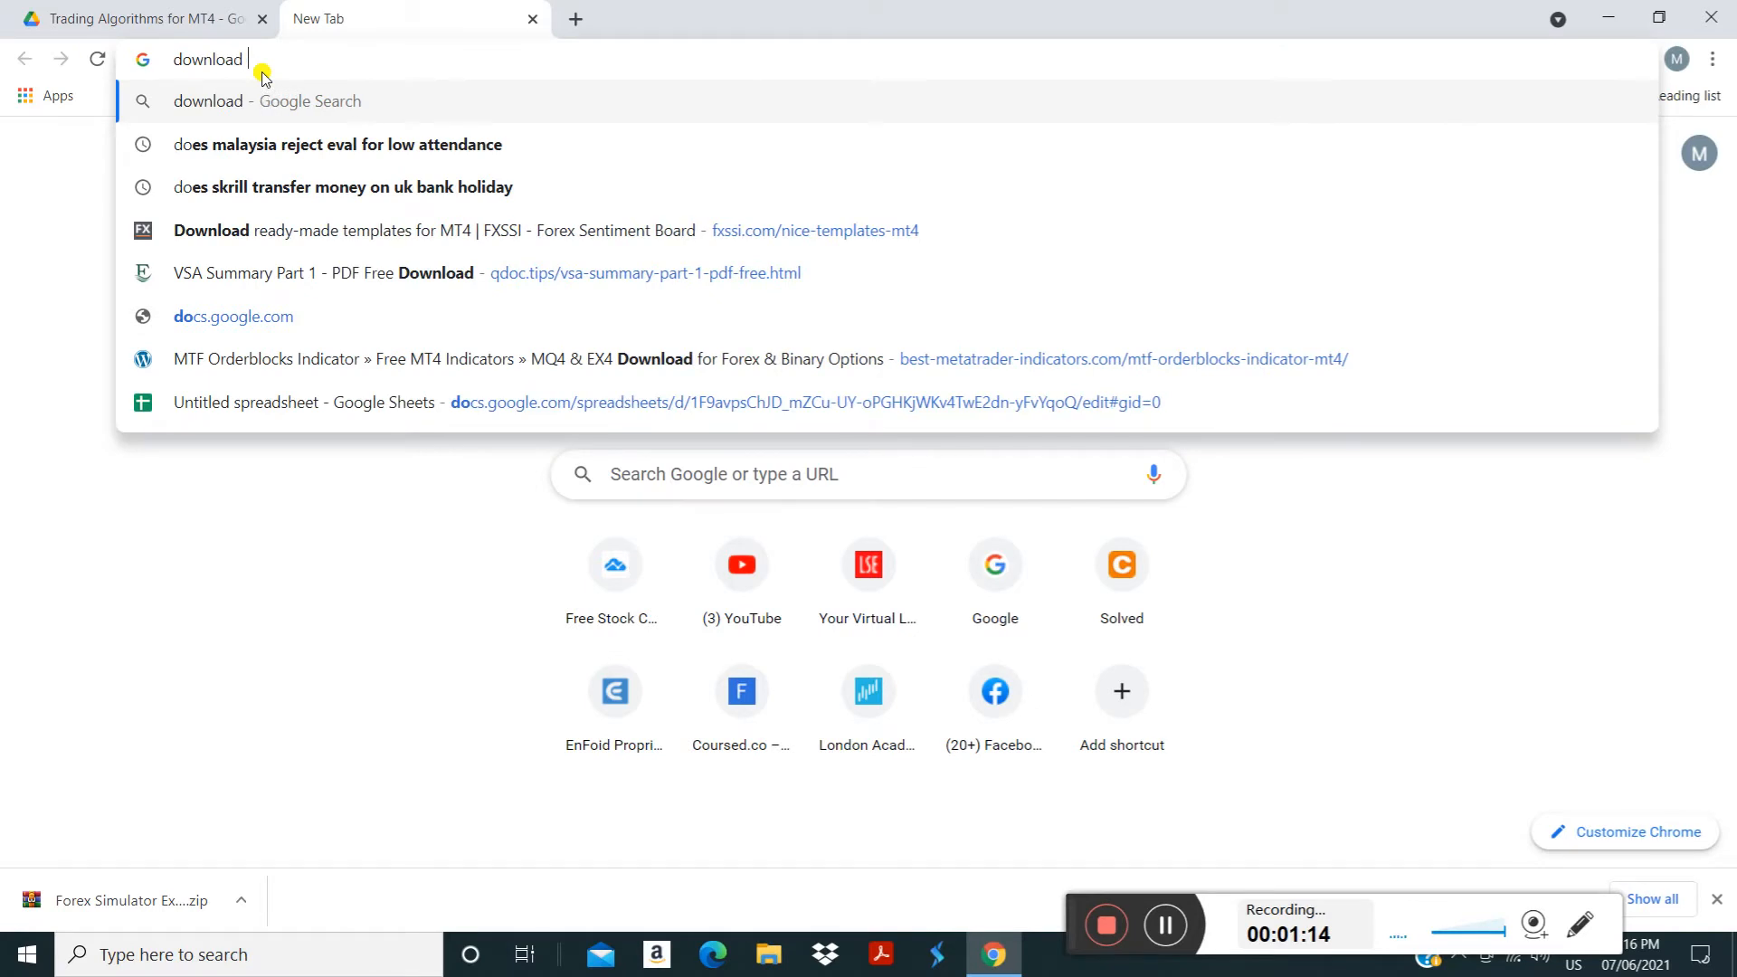
pyautogui.write(' winrar')
pyautogui.press('Return')
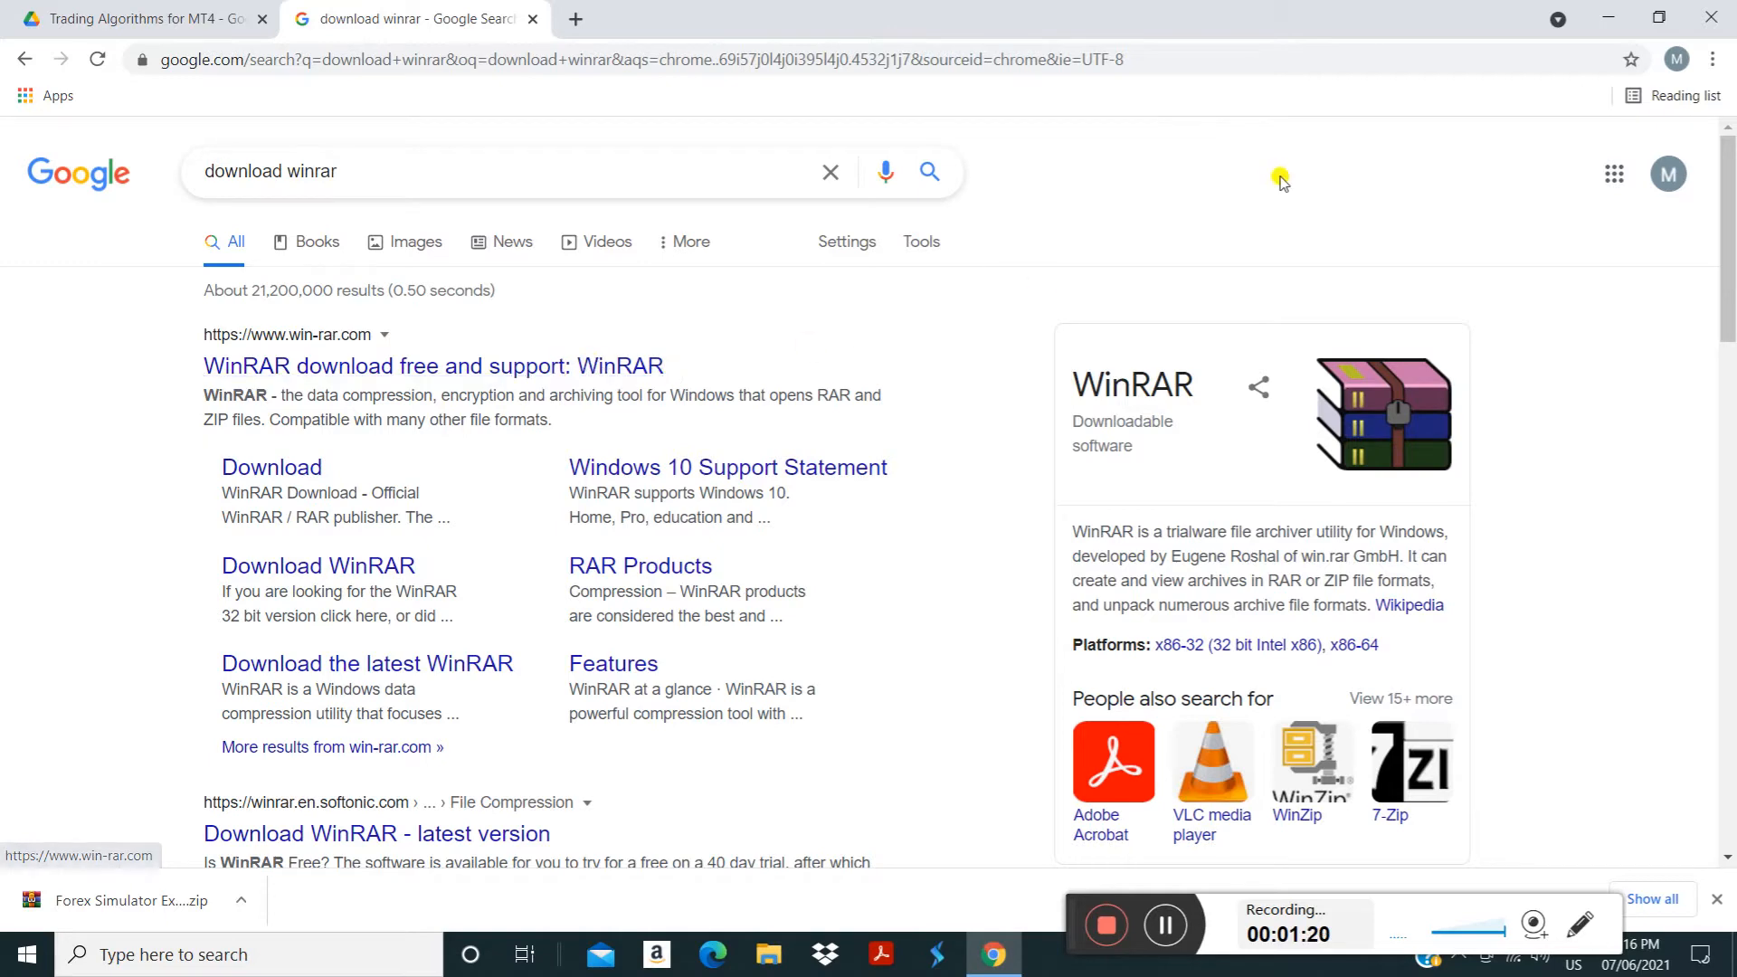
pyautogui.click(1609, 18)
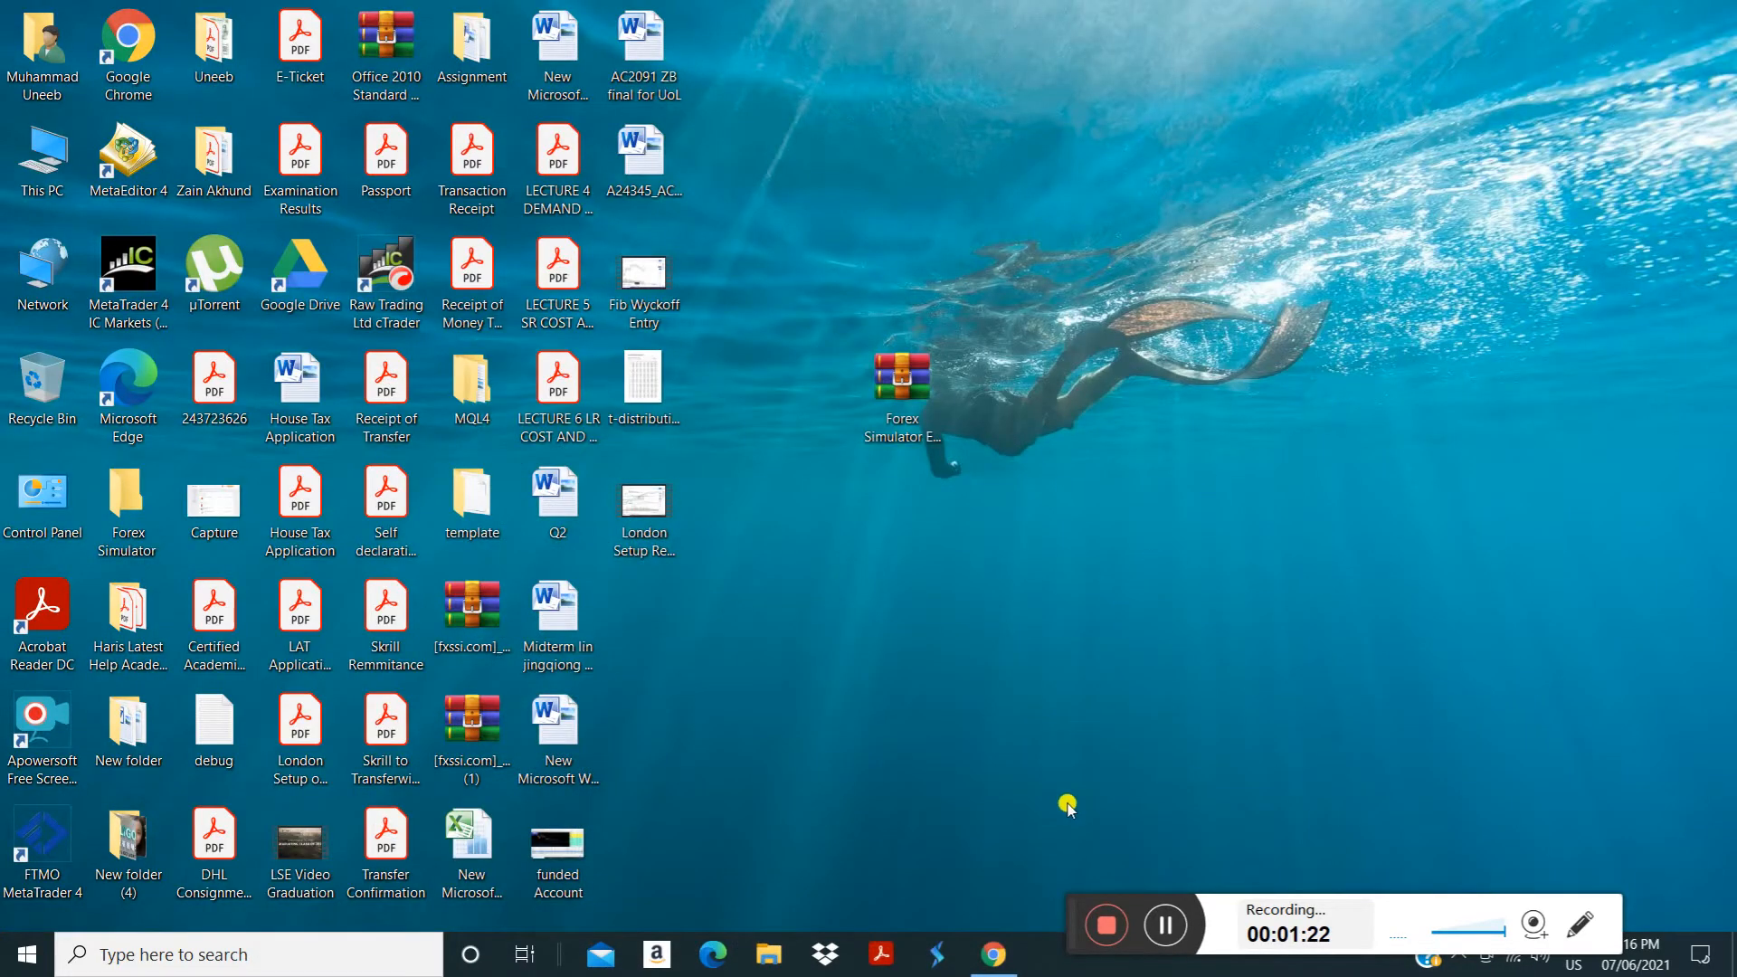
# Extract the Forex Simulator zip directly onto the desktop and open the extracted Forex Simulator Expert Advisor for MT4 folder full-screen
pyautogui.rightClick(898, 396)
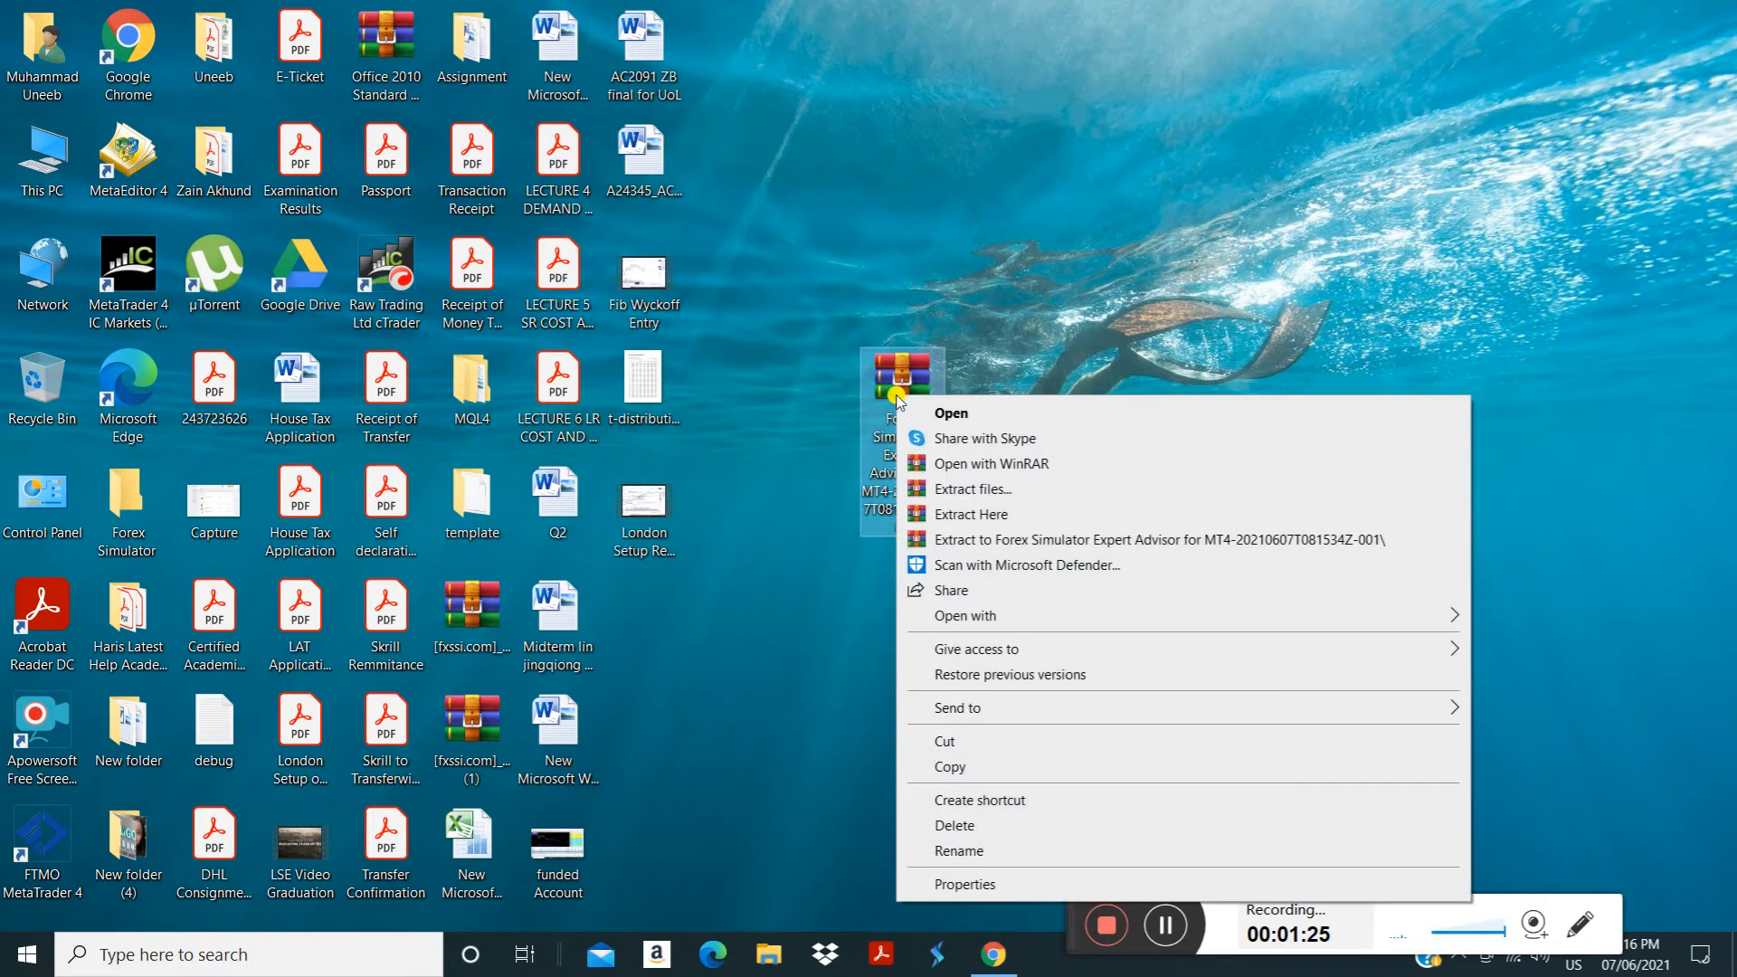
pyautogui.click(1003, 516)
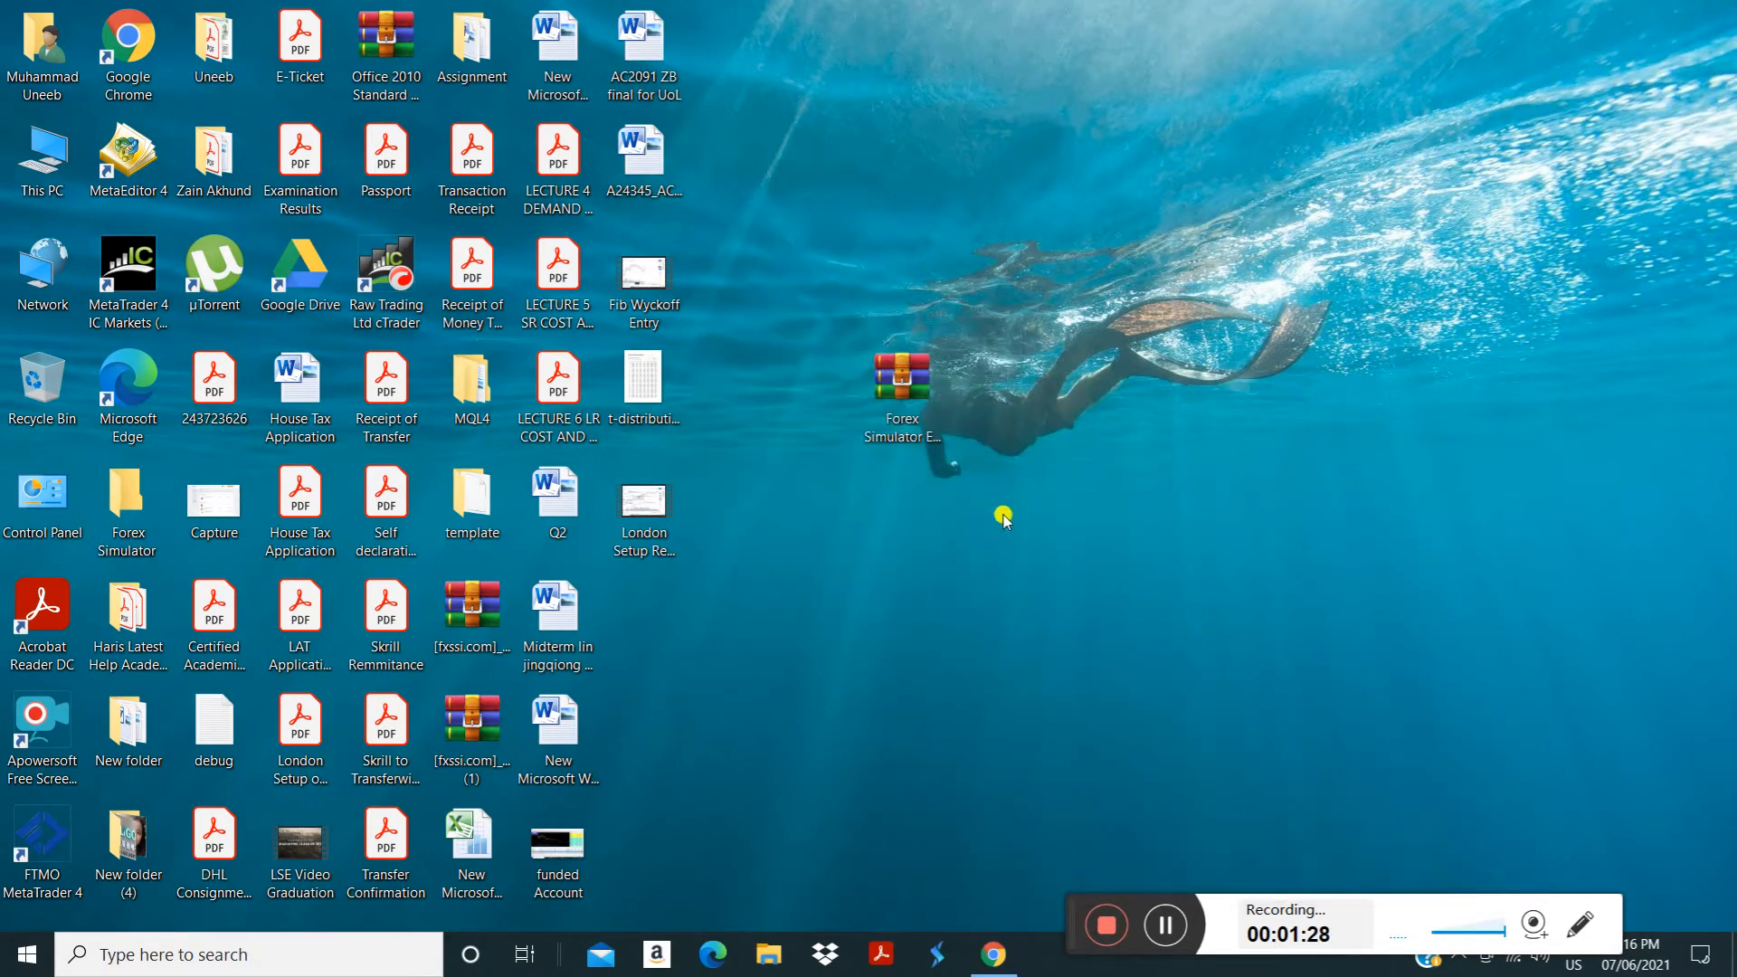
pyautogui.click(664, 651)
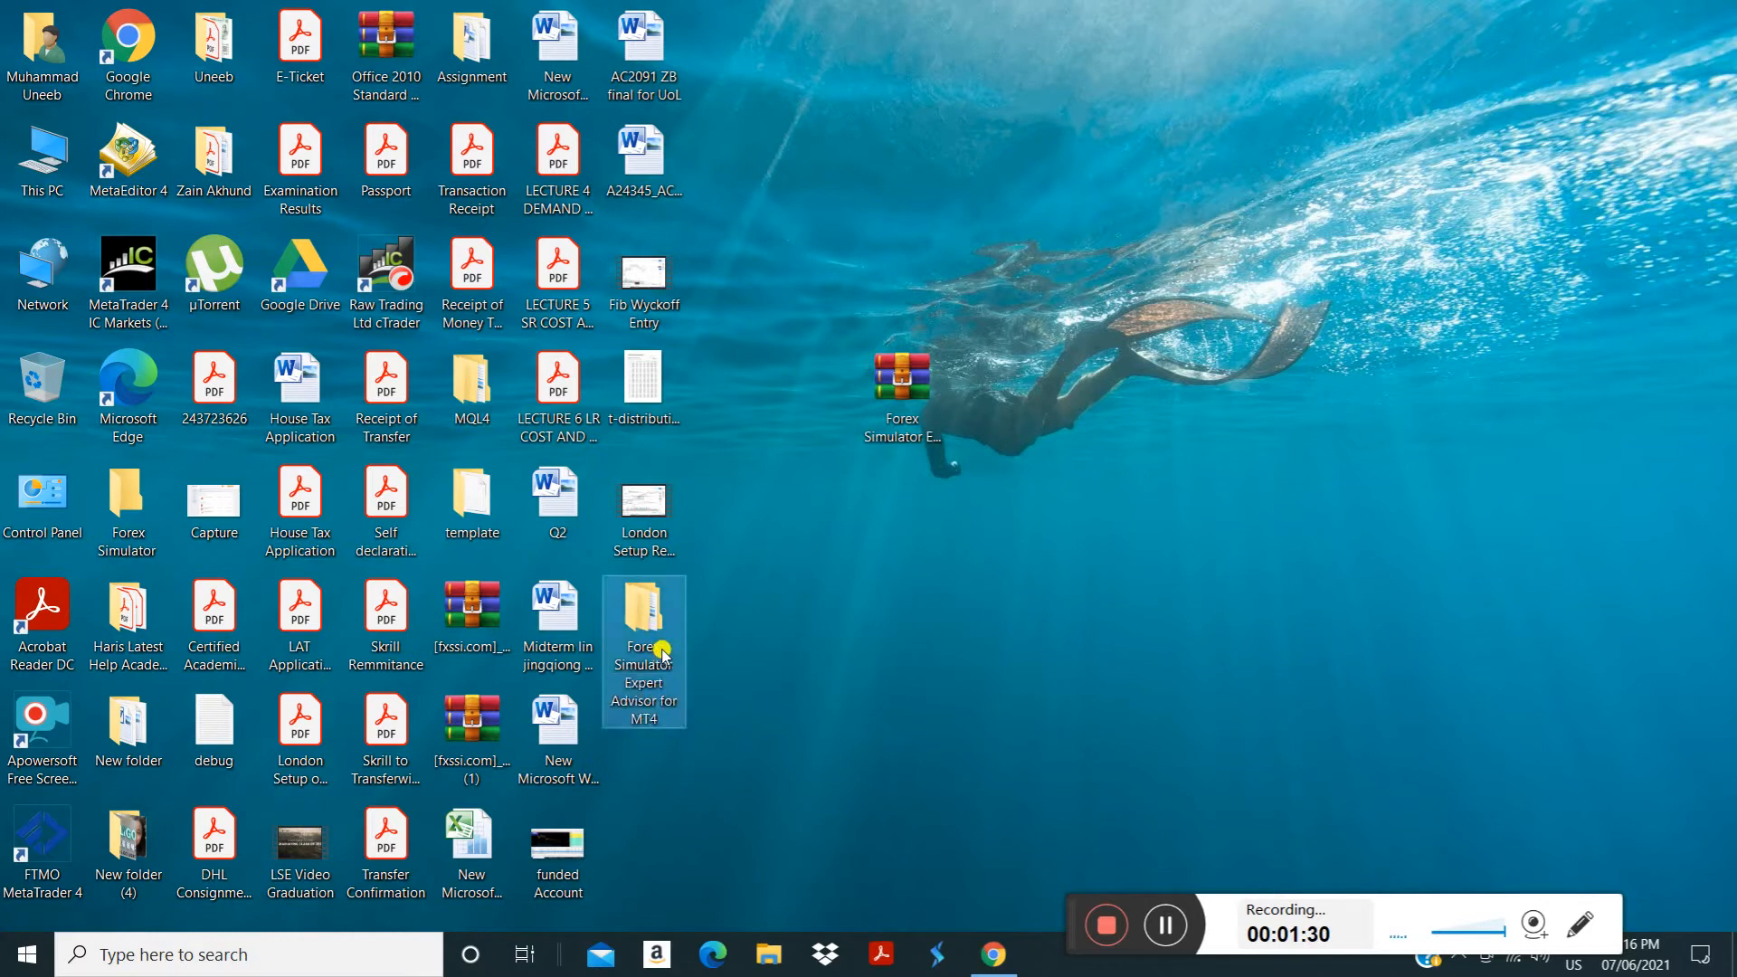
pyautogui.doubleClick(663, 651)
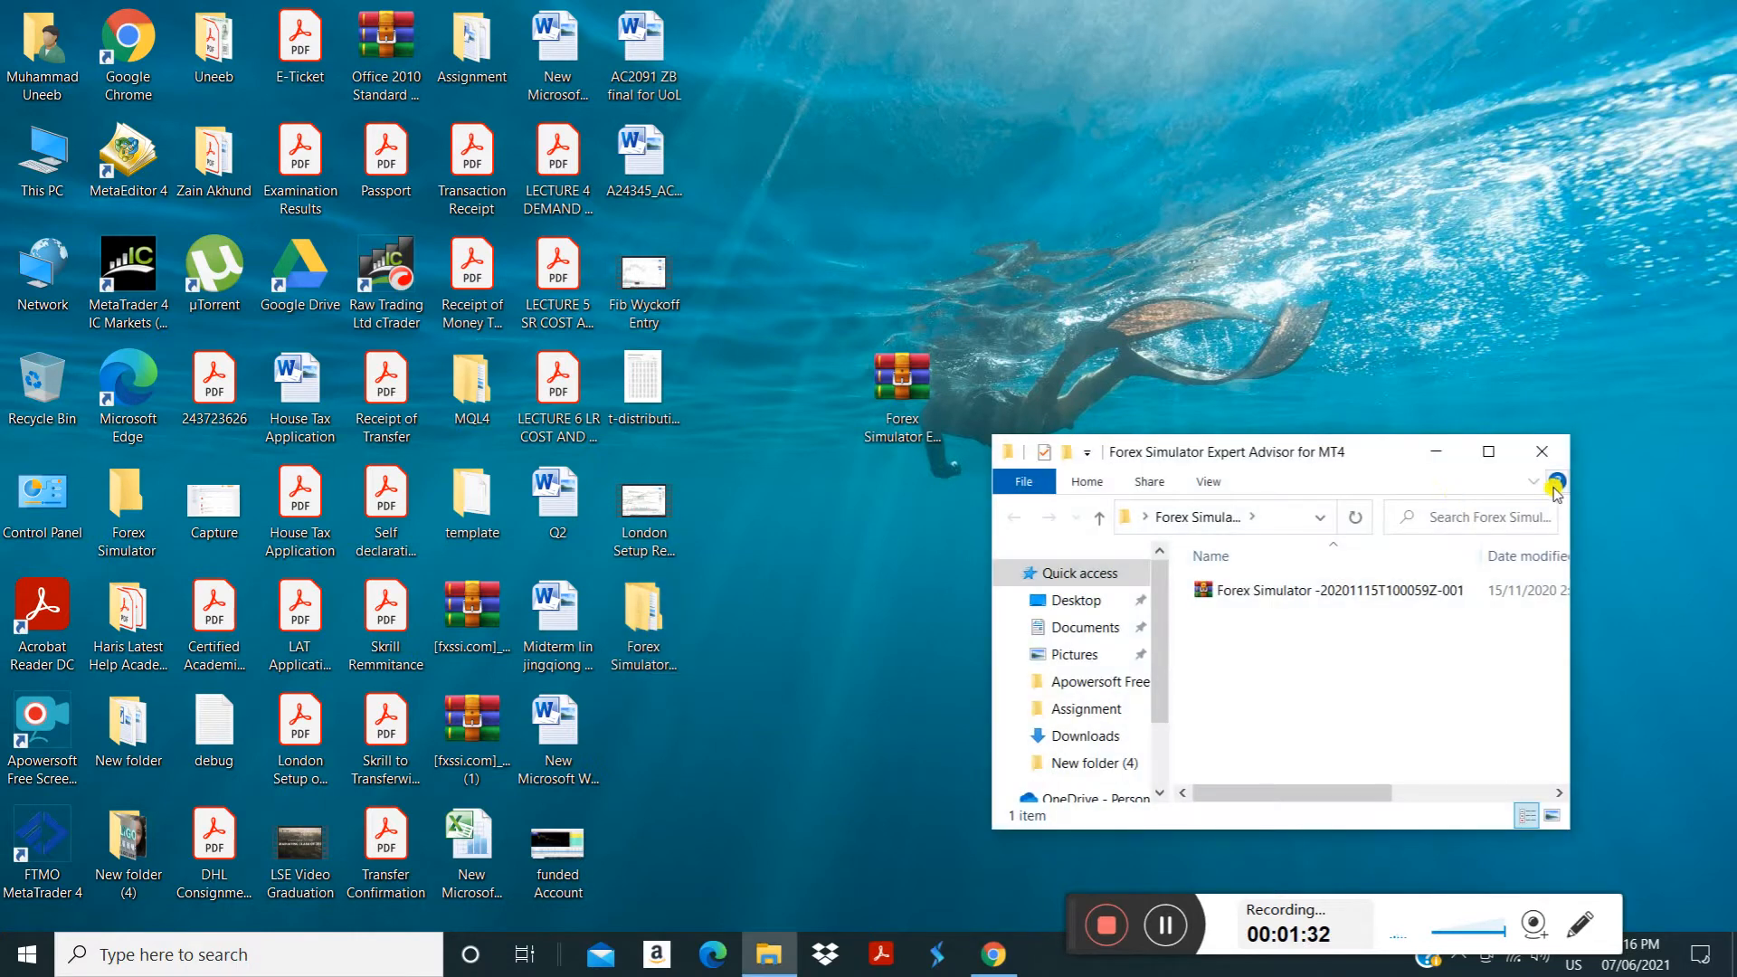
pyautogui.click(1491, 453)
# Extract the inner Forex Simulator archive into the current folder
pyautogui.click(361, 155)
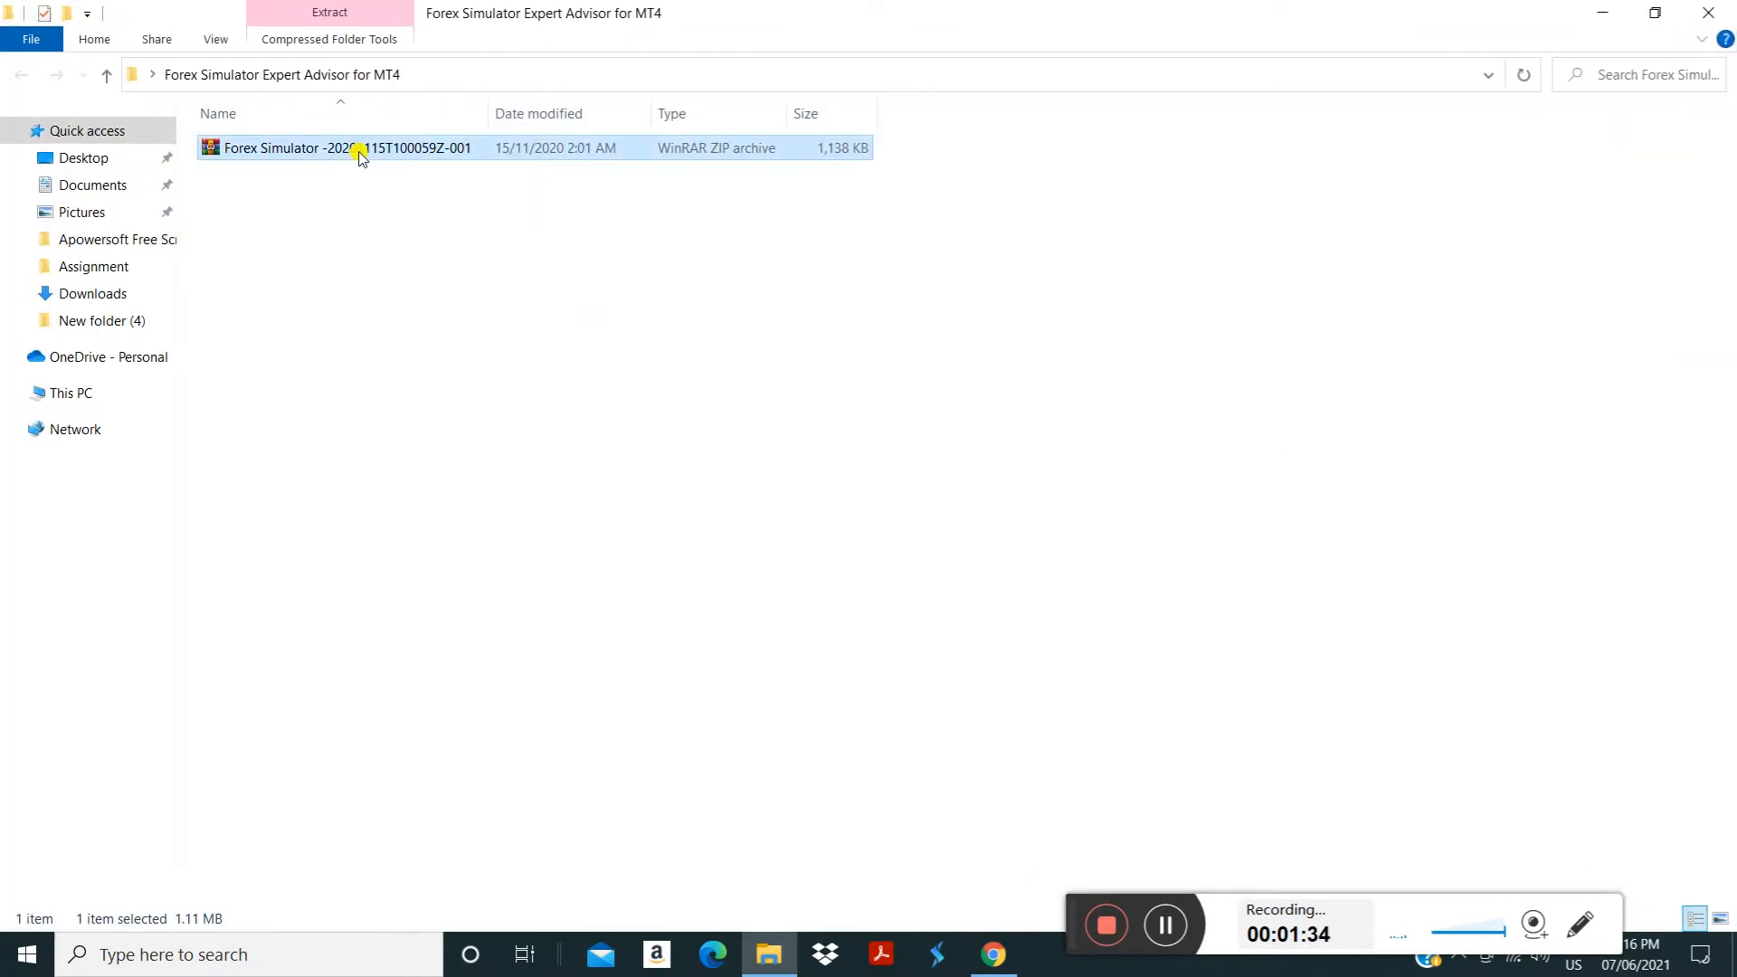
pyautogui.rightClick(360, 154)
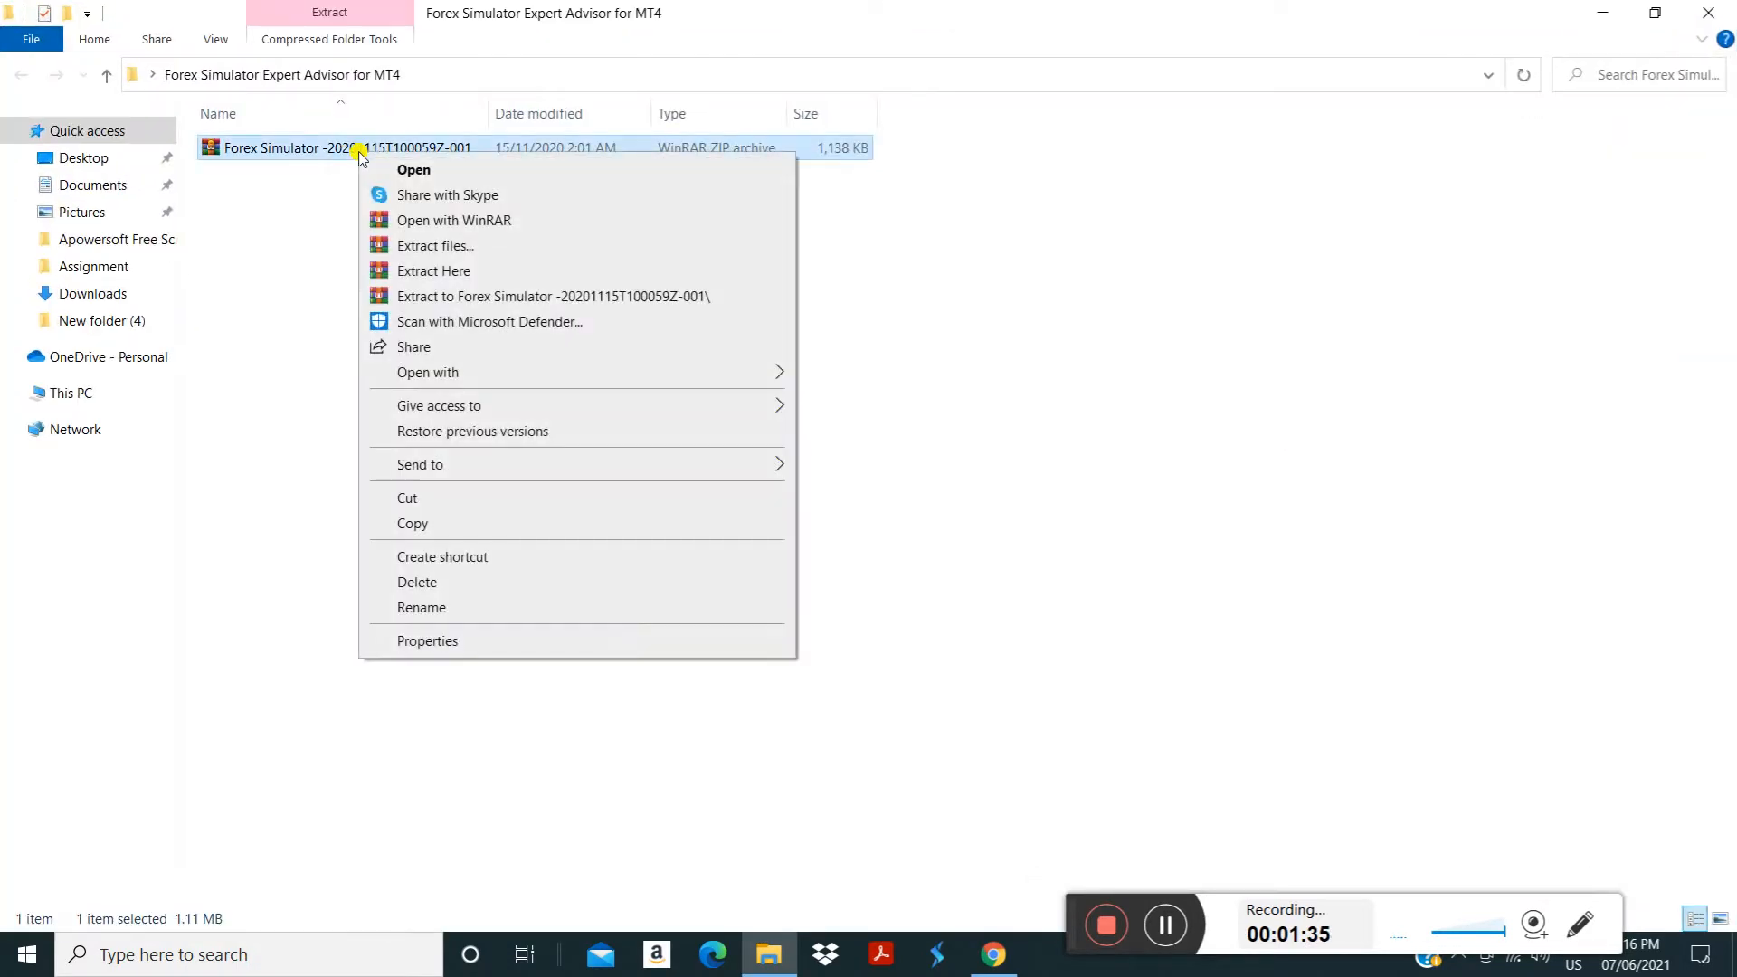
pyautogui.click(448, 271)
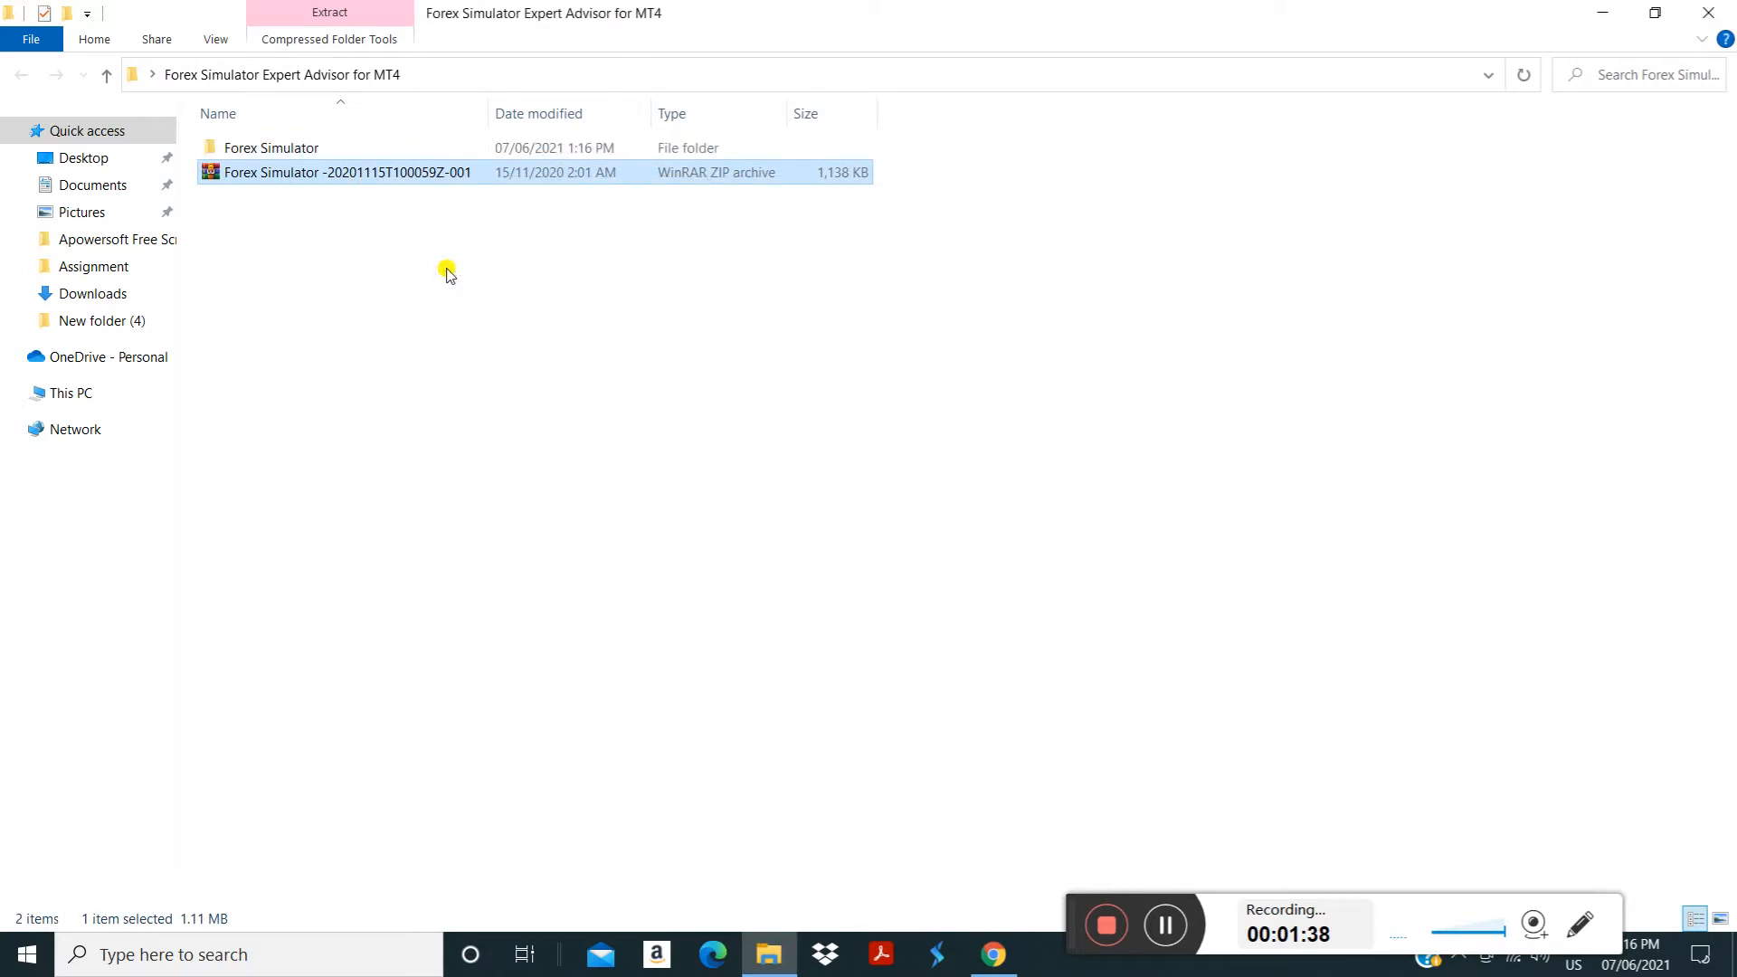
# Look through the extracted Forex Simulator folder, locate Soft4FX Forex Simulator.ex4, and close the folder window
pyautogui.doubleClick(302, 146)
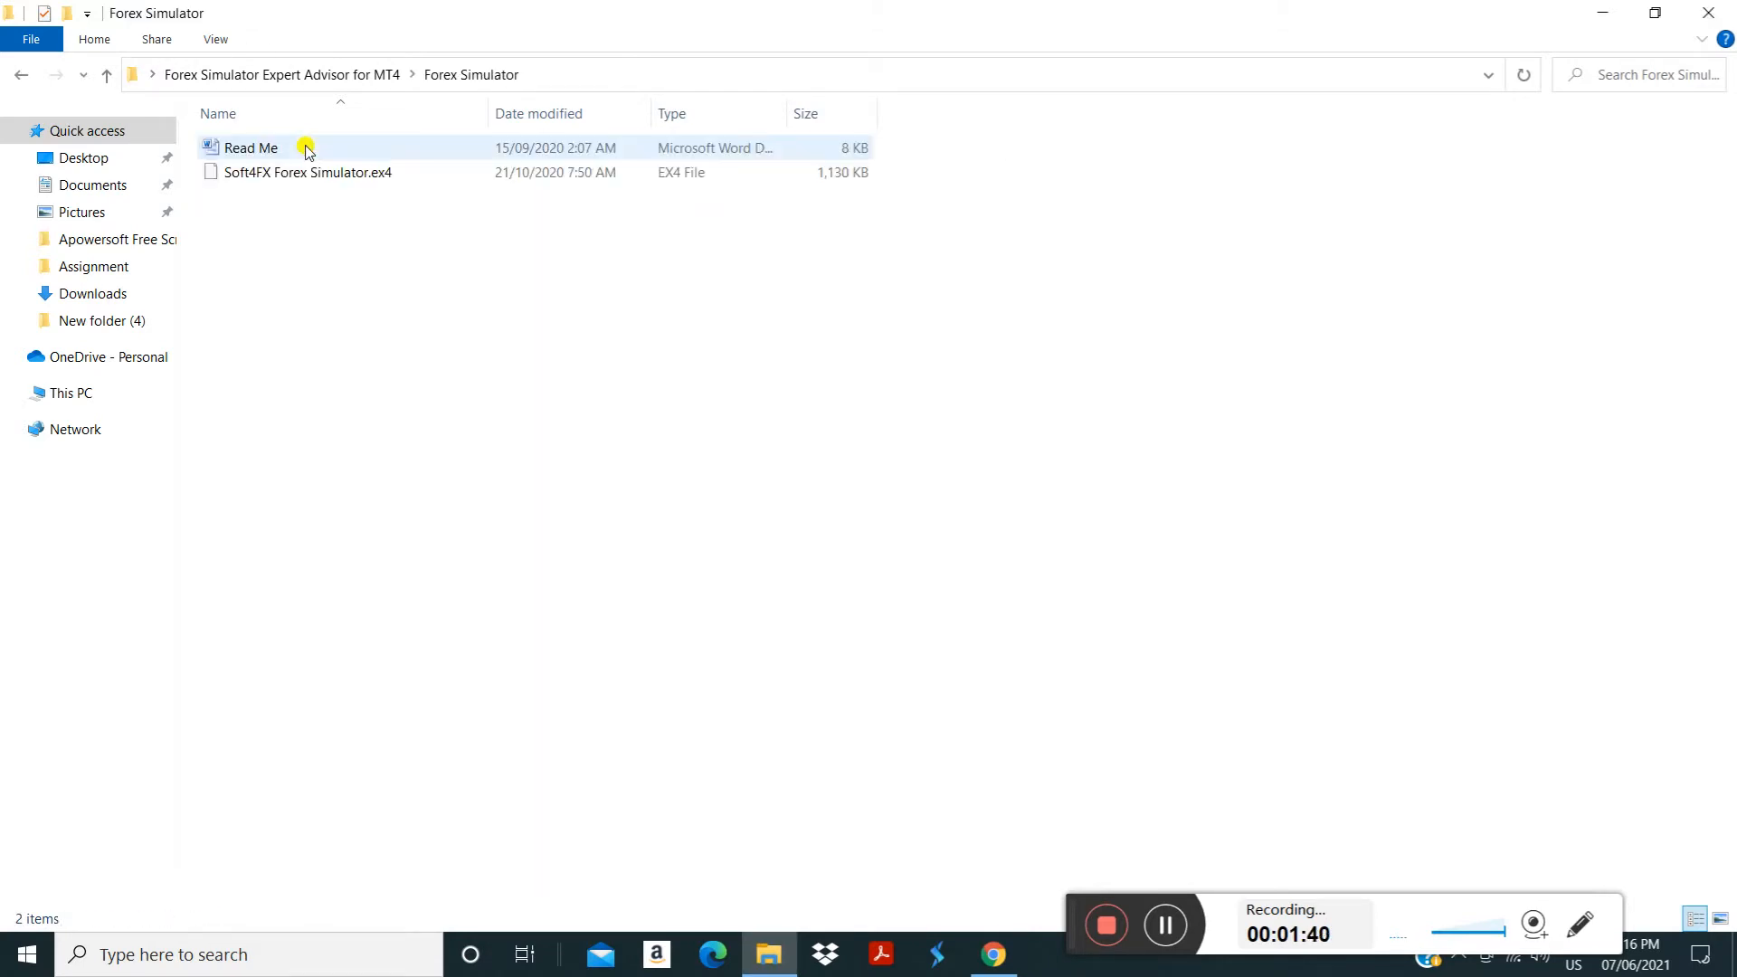
pyautogui.click(18, 67)
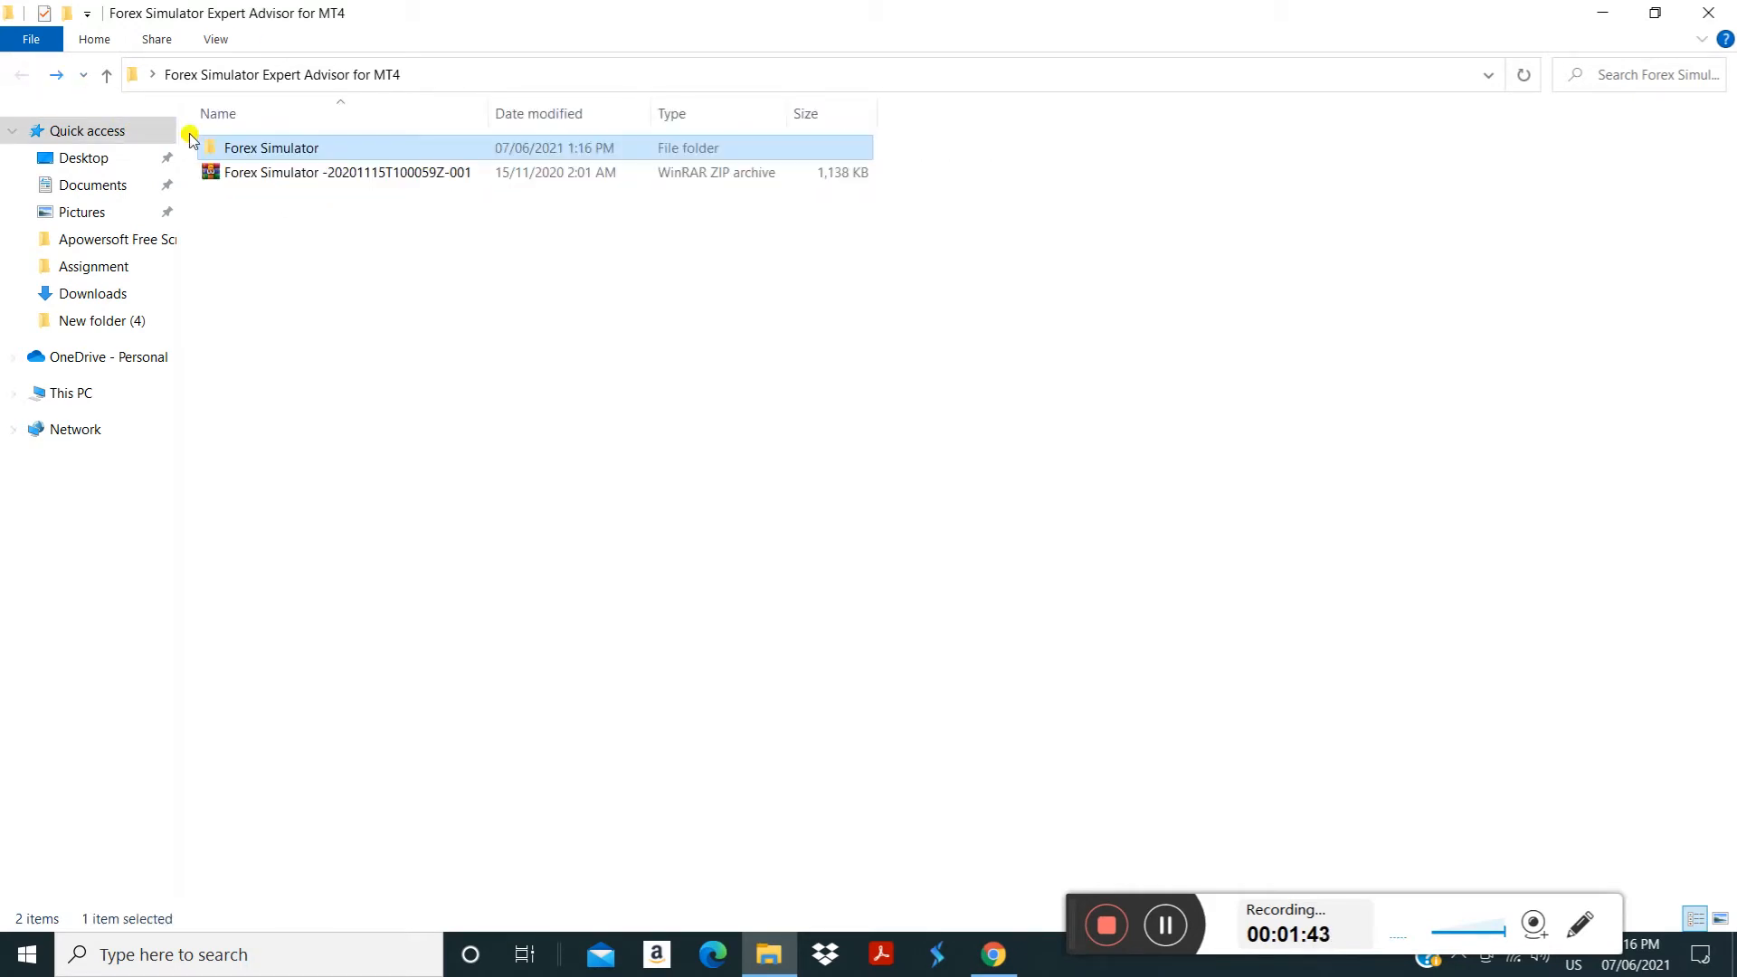
pyautogui.doubleClick(284, 149)
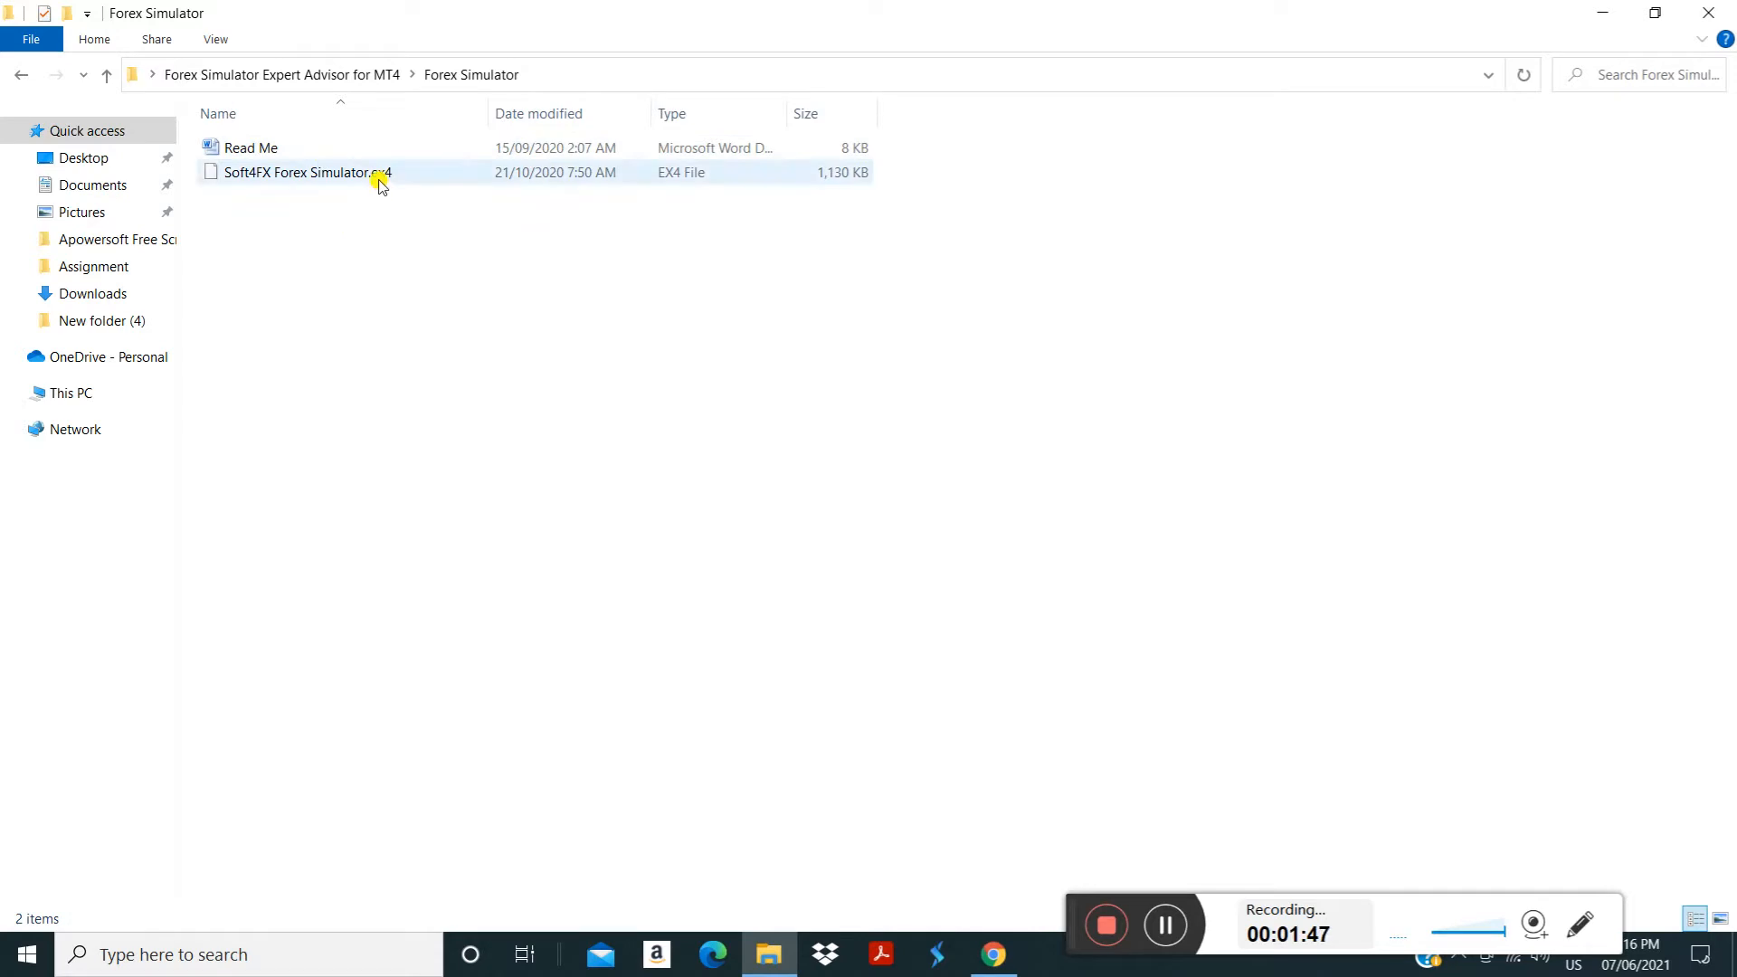
pyautogui.click(380, 175)
pyautogui.rightClick(378, 173)
pyautogui.click(959, 263)
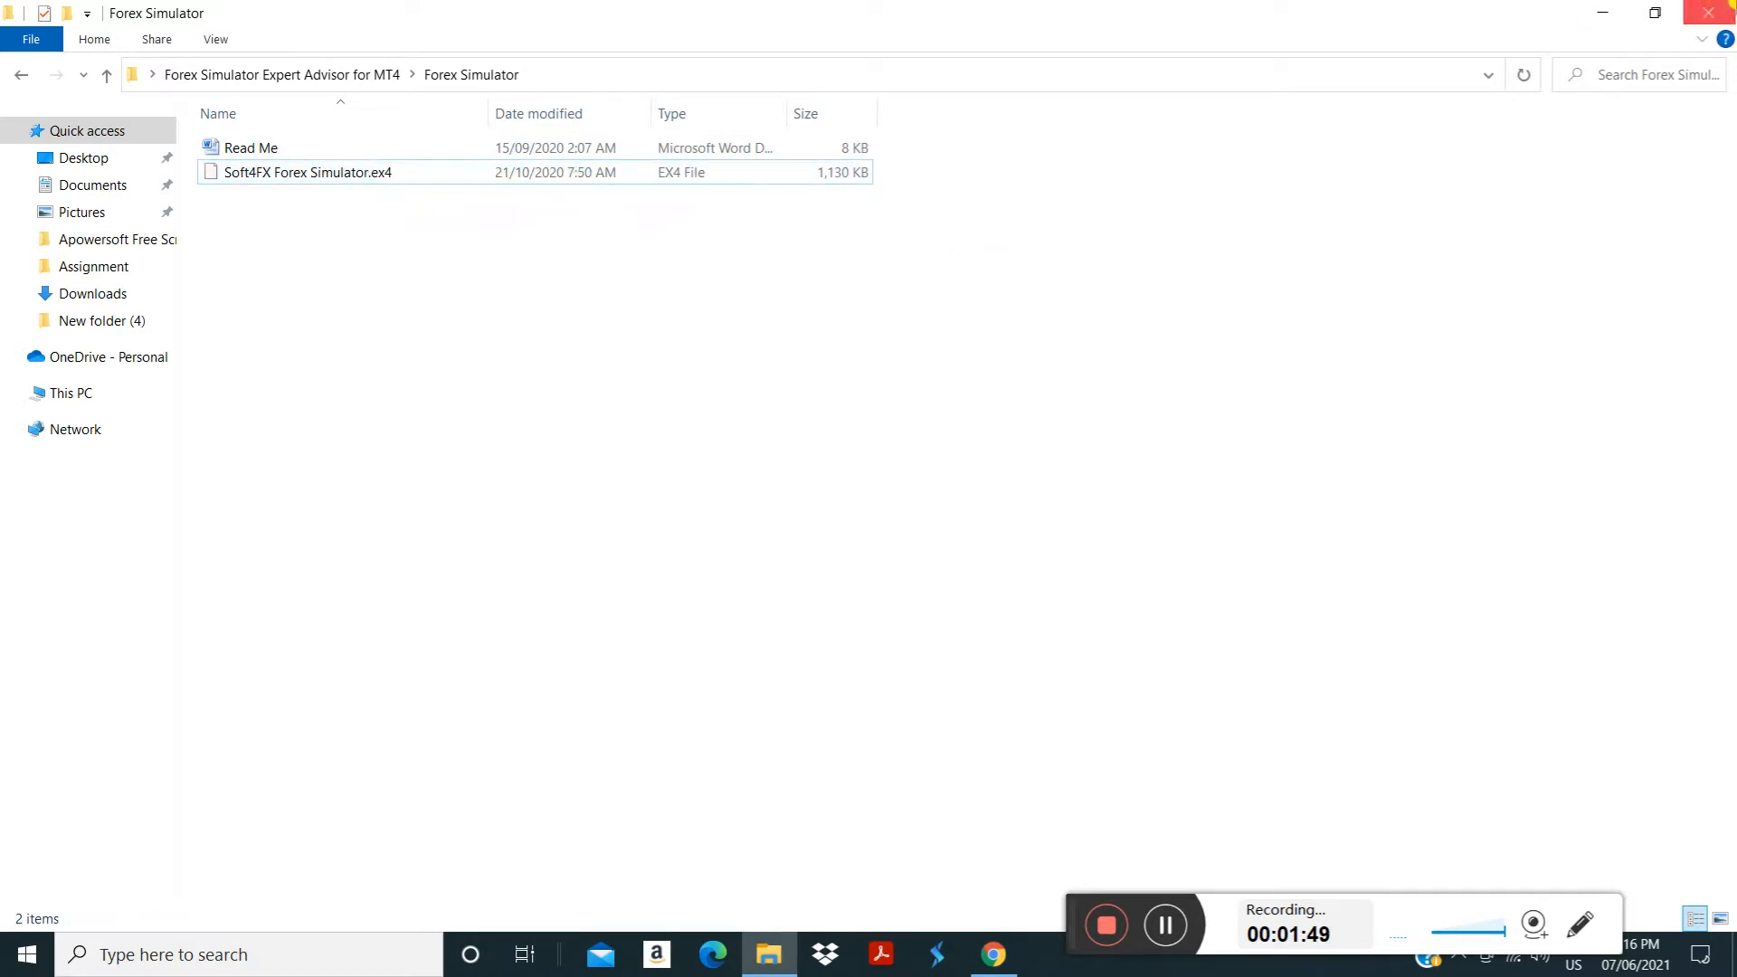
pyautogui.click(1708, 13)
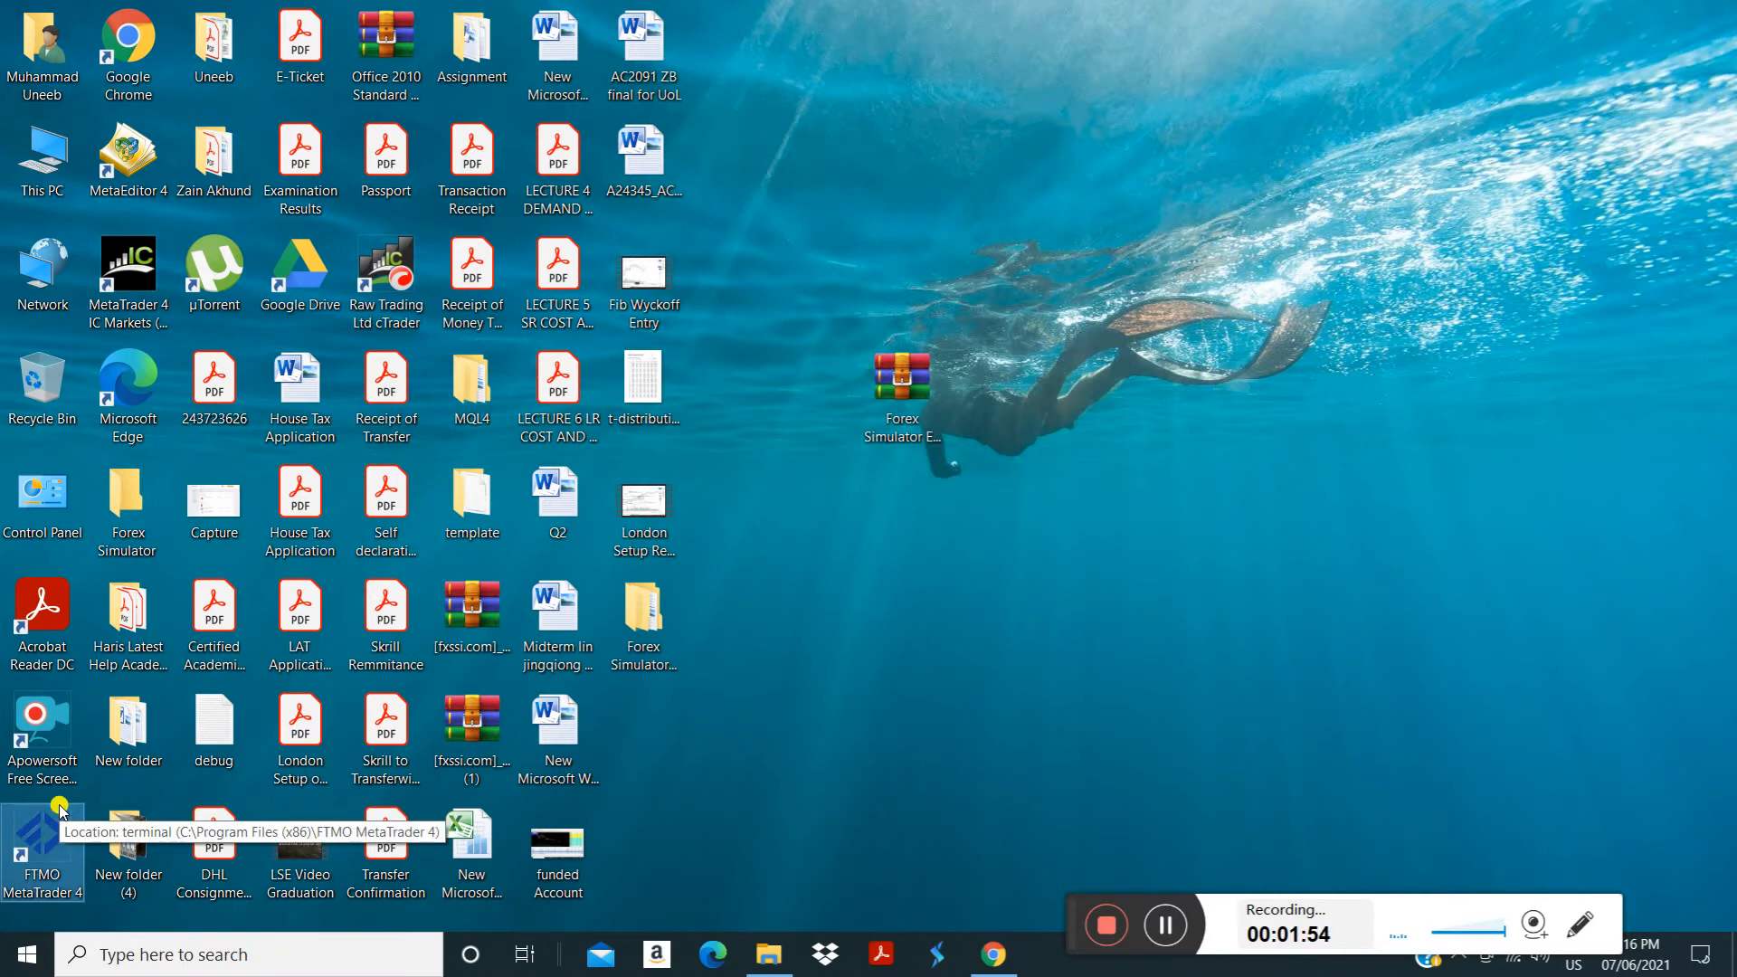
# Launch FTMO MetaTrader 4 and log in to the FTMO-Demo trade account with the saved credentials
pyautogui.doubleClick(59, 807)
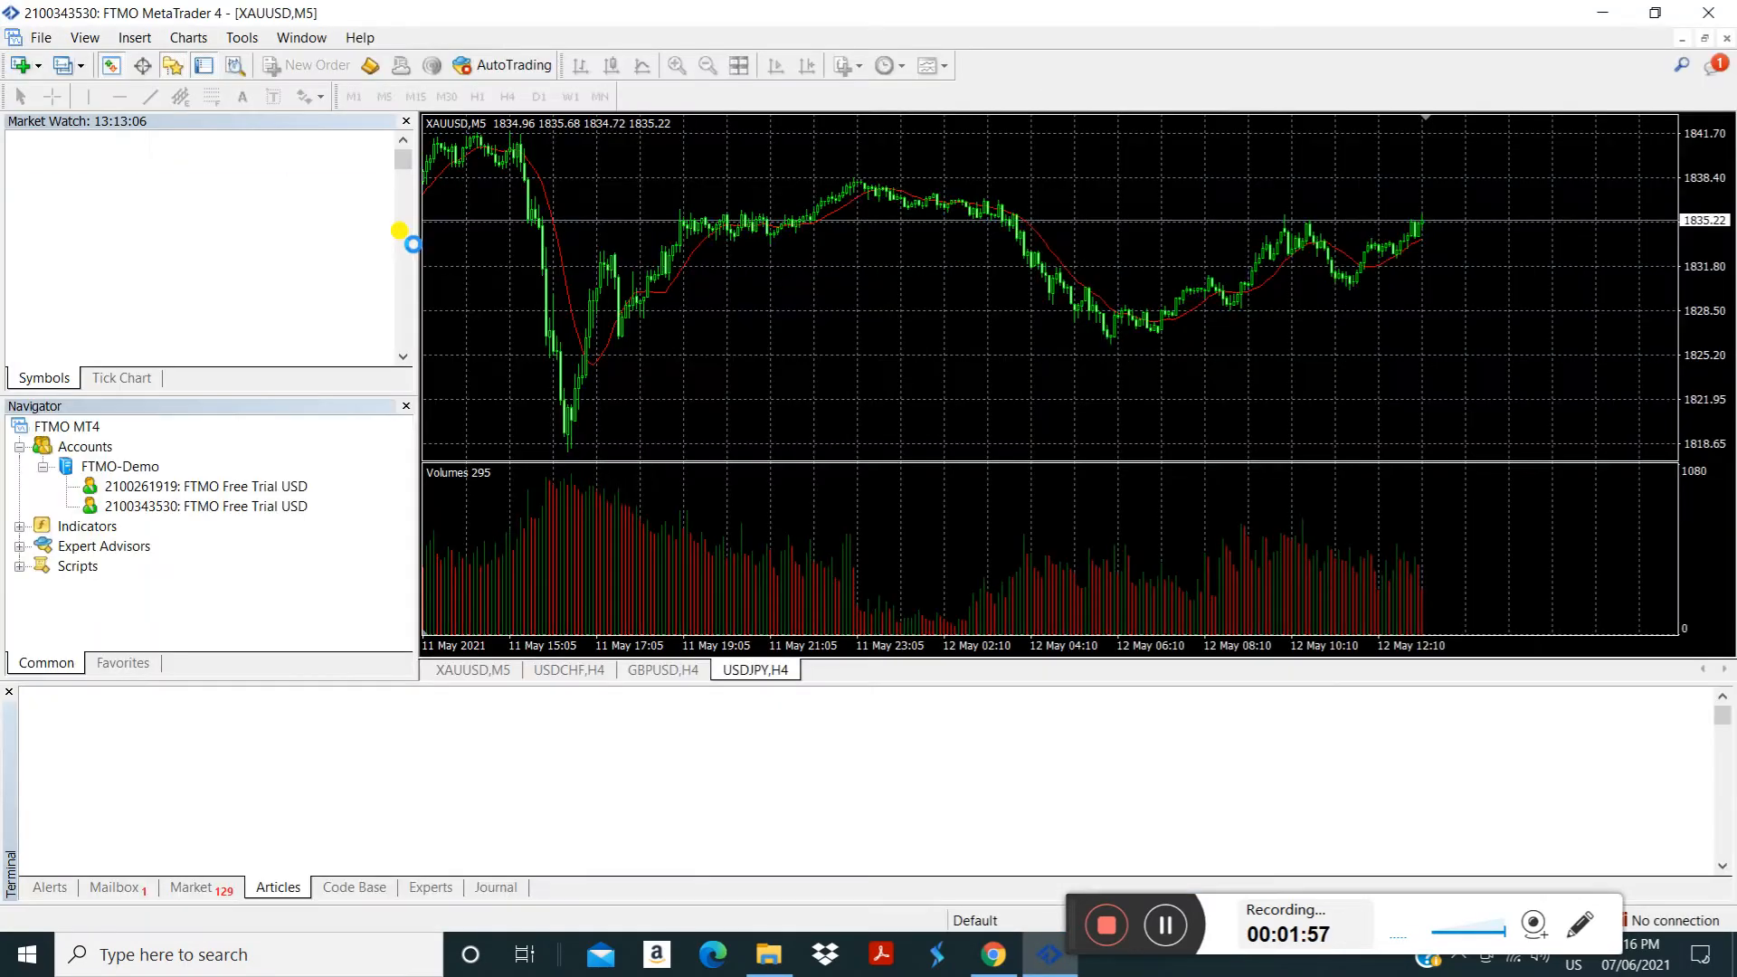
pyautogui.doubleClick(244, 509)
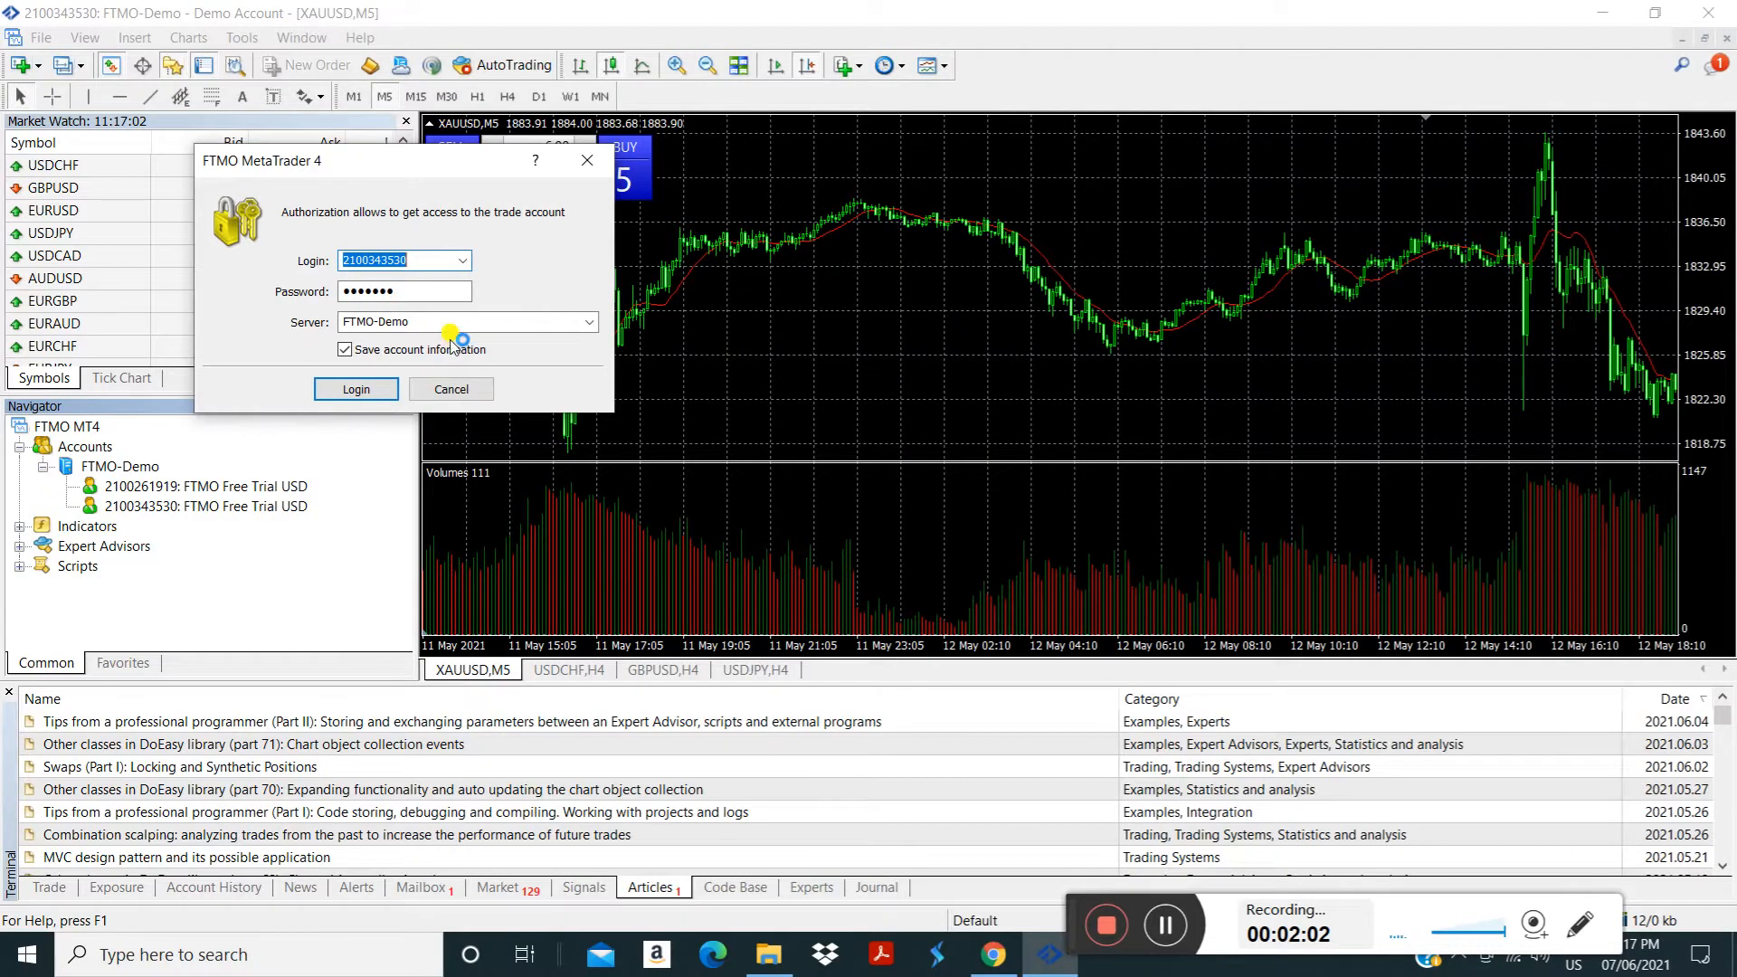
pyautogui.click(361, 389)
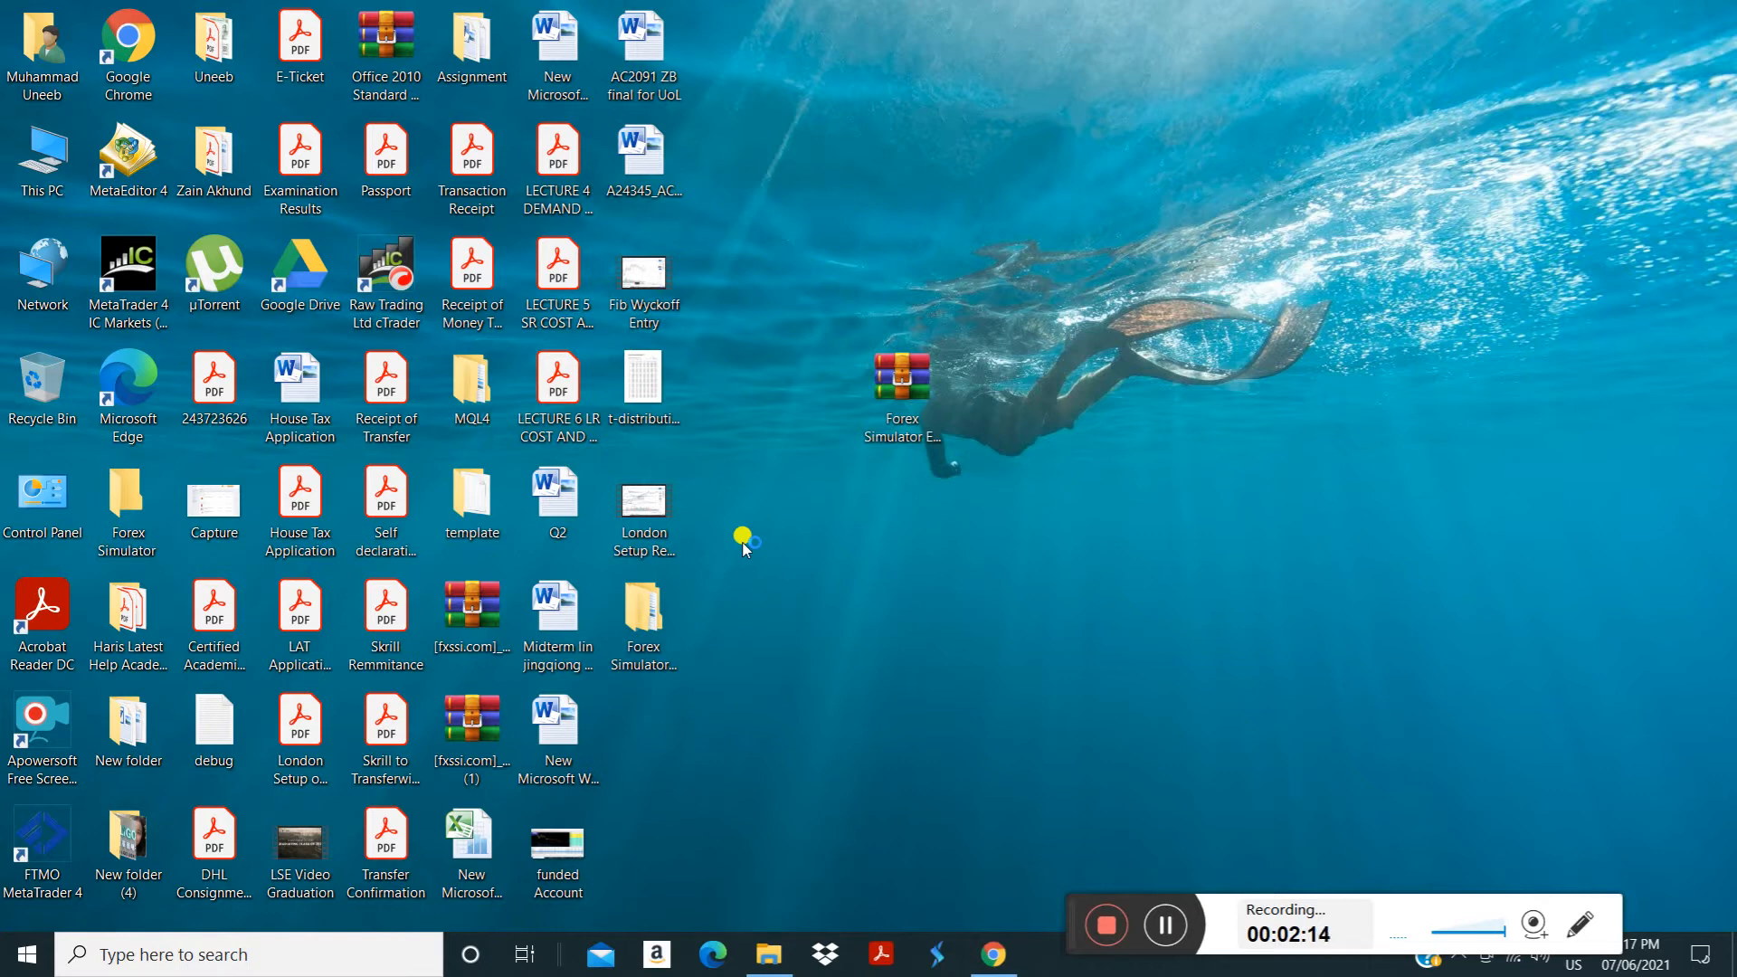
pyautogui.click(42, 846)
pyautogui.click(810, 708)
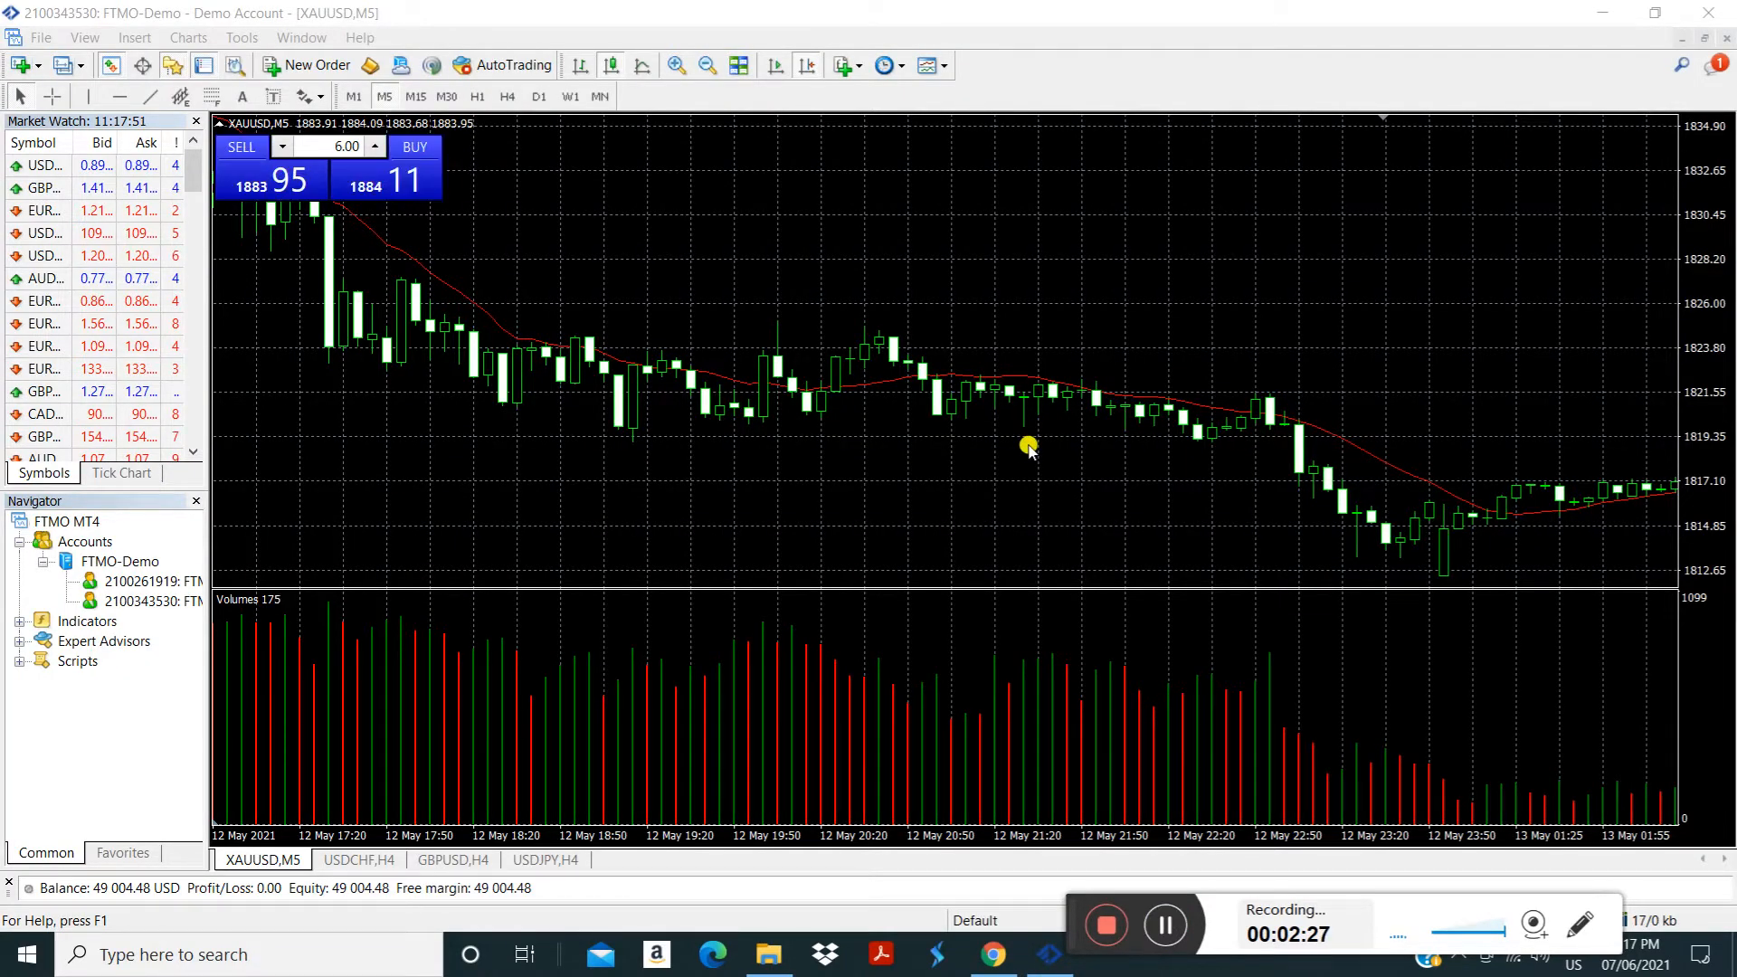
# Open the terminal's data folder full-screen and go into its MQL4 > Experts folder
pyautogui.click(47, 38)
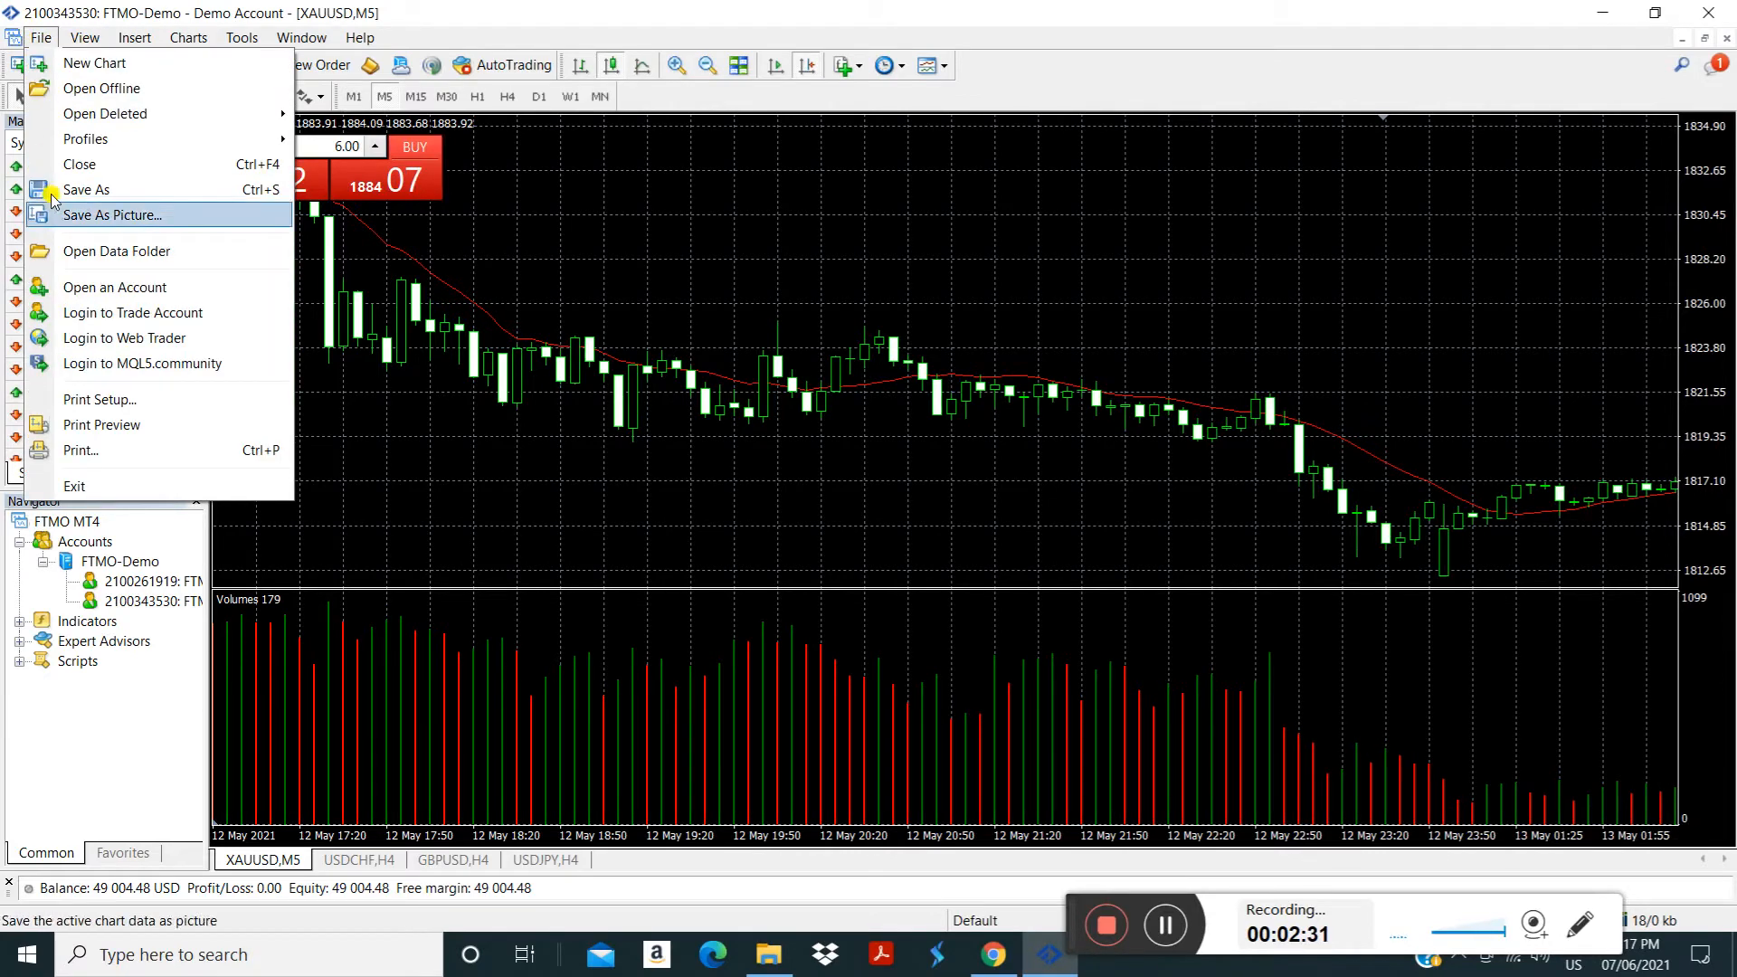
pyautogui.click(161, 255)
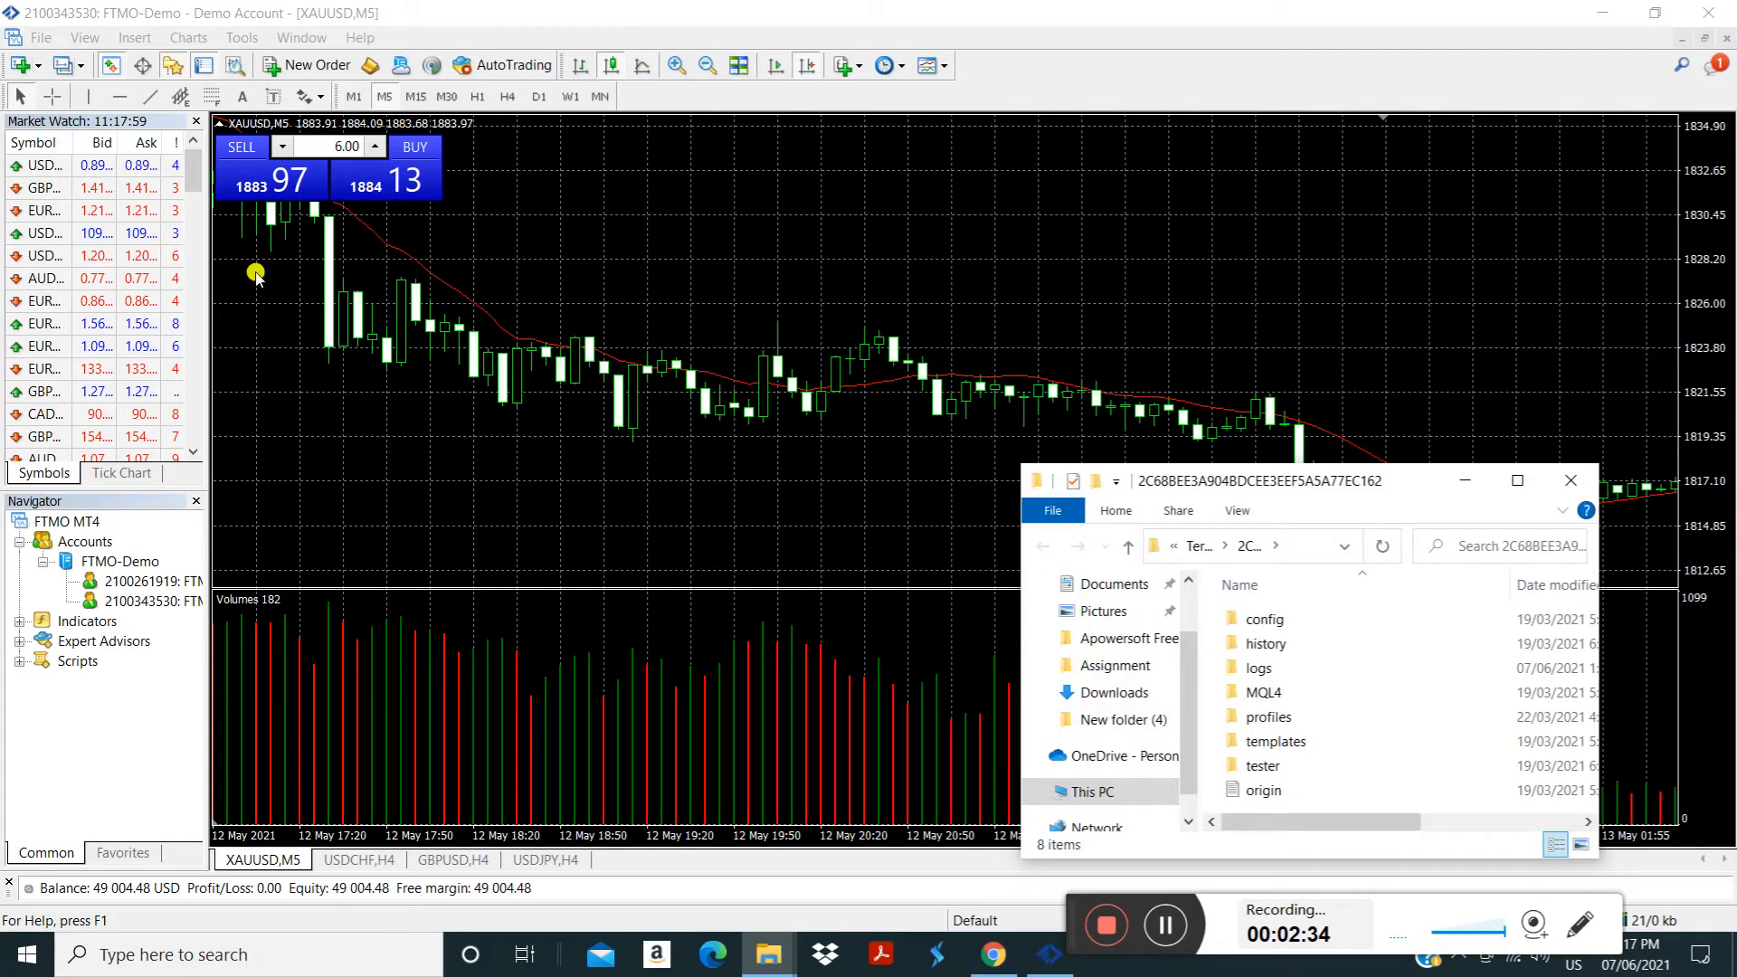
pyautogui.click(1518, 481)
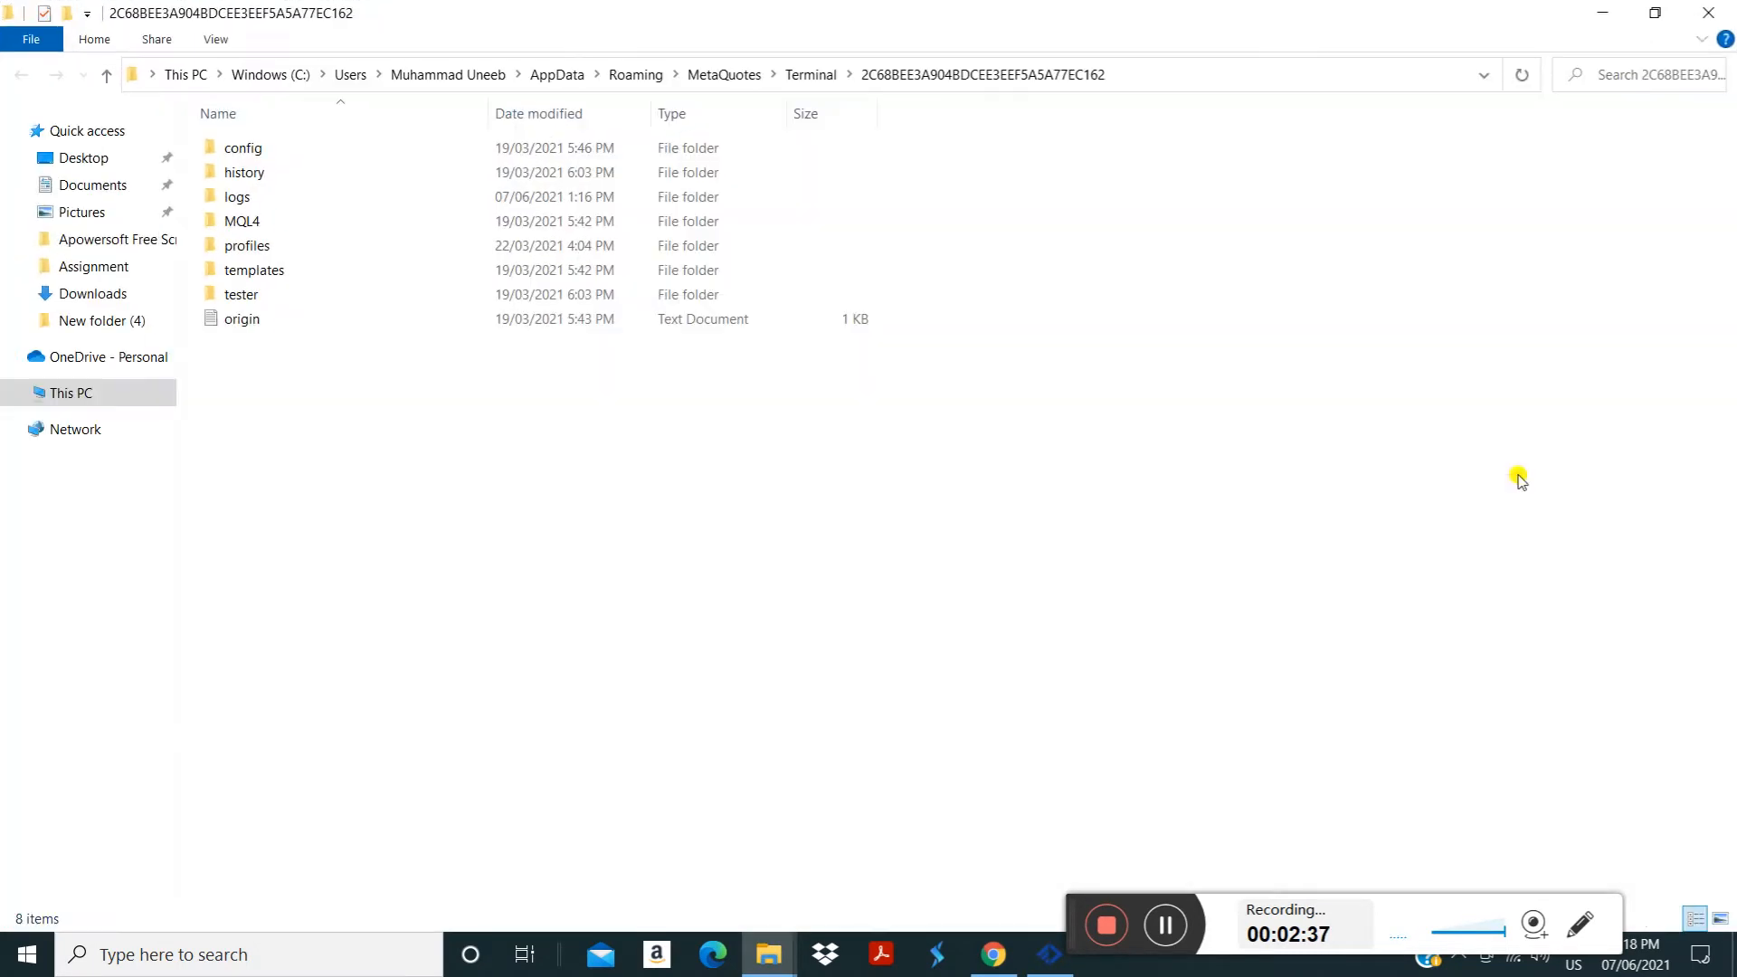
pyautogui.doubleClick(244, 222)
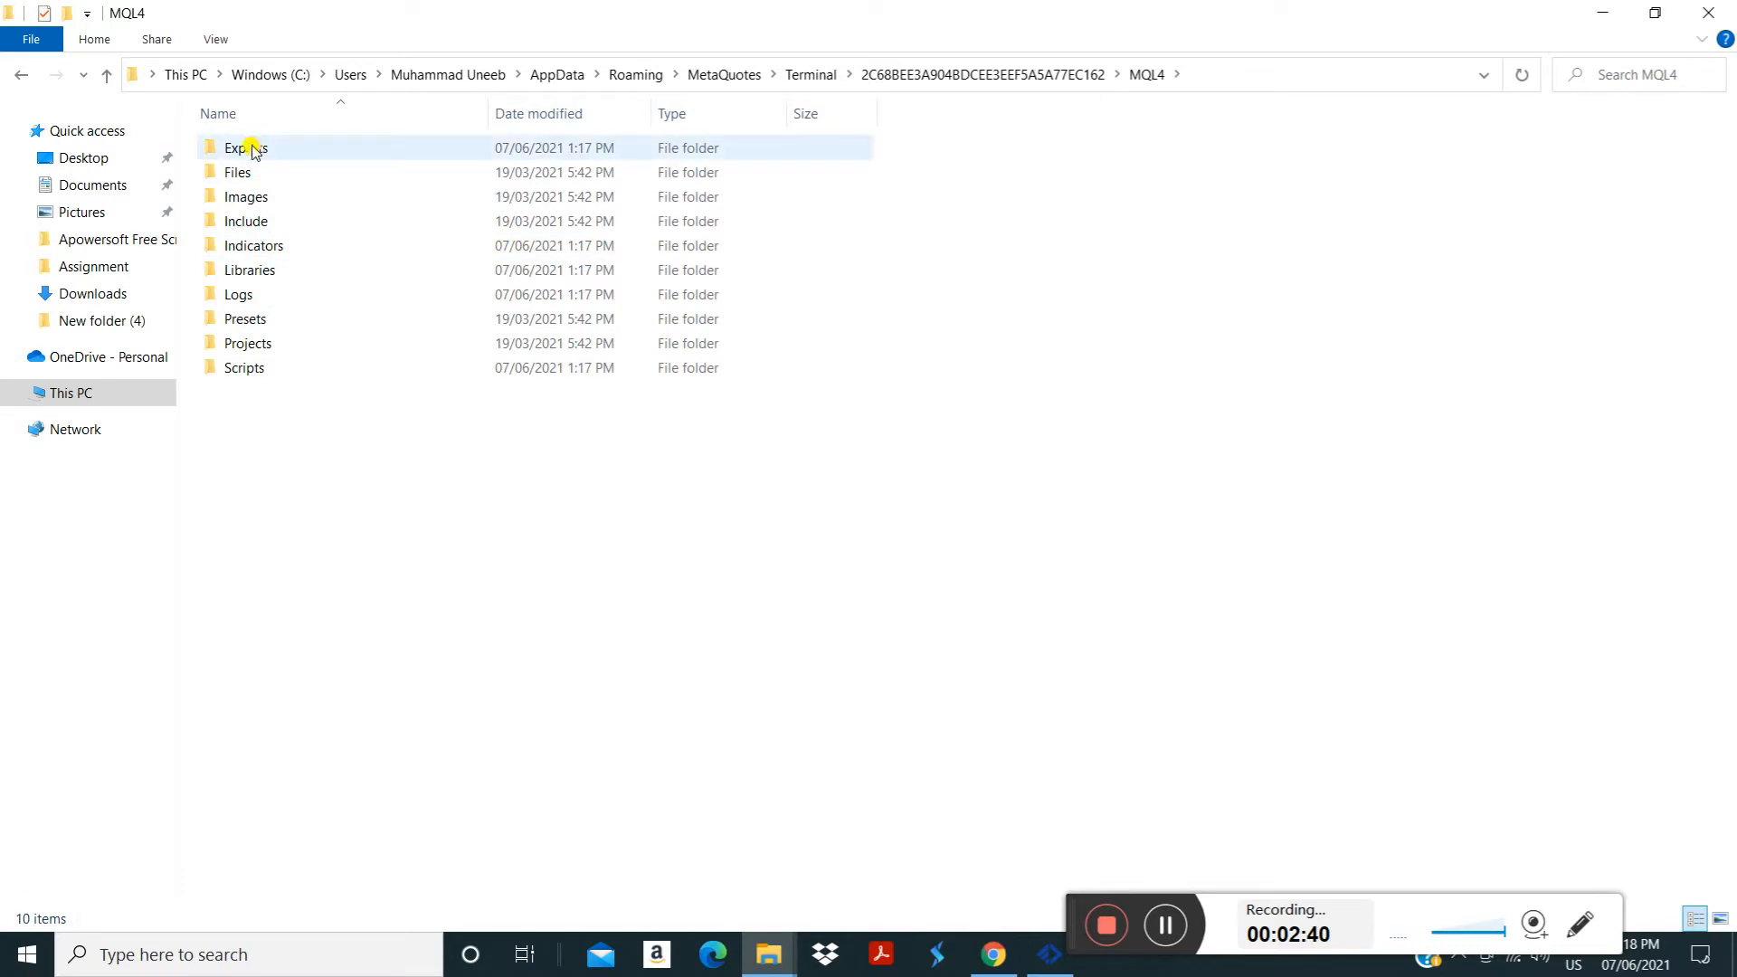
pyautogui.doubleClick(259, 149)
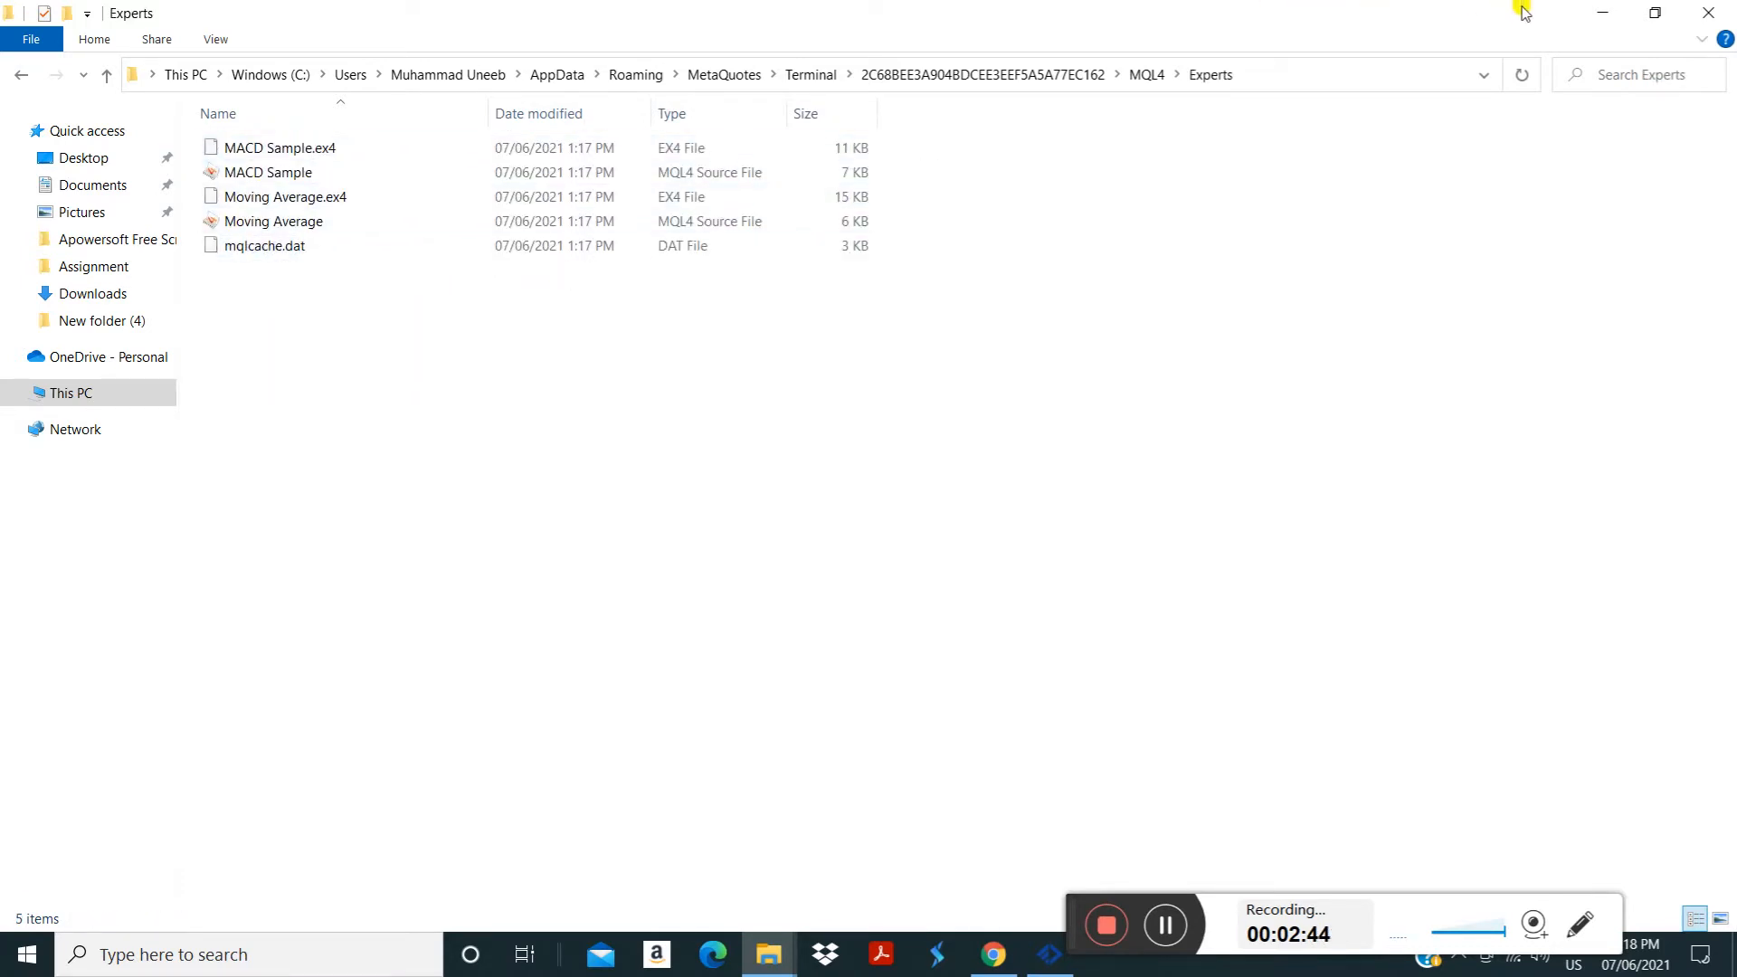
# Minimise the open windows and copy Soft4FX Forex Simulator.ex4 from the extracted Forex Simulator folder
pyautogui.click(1603, 14)
pyautogui.click(1604, 14)
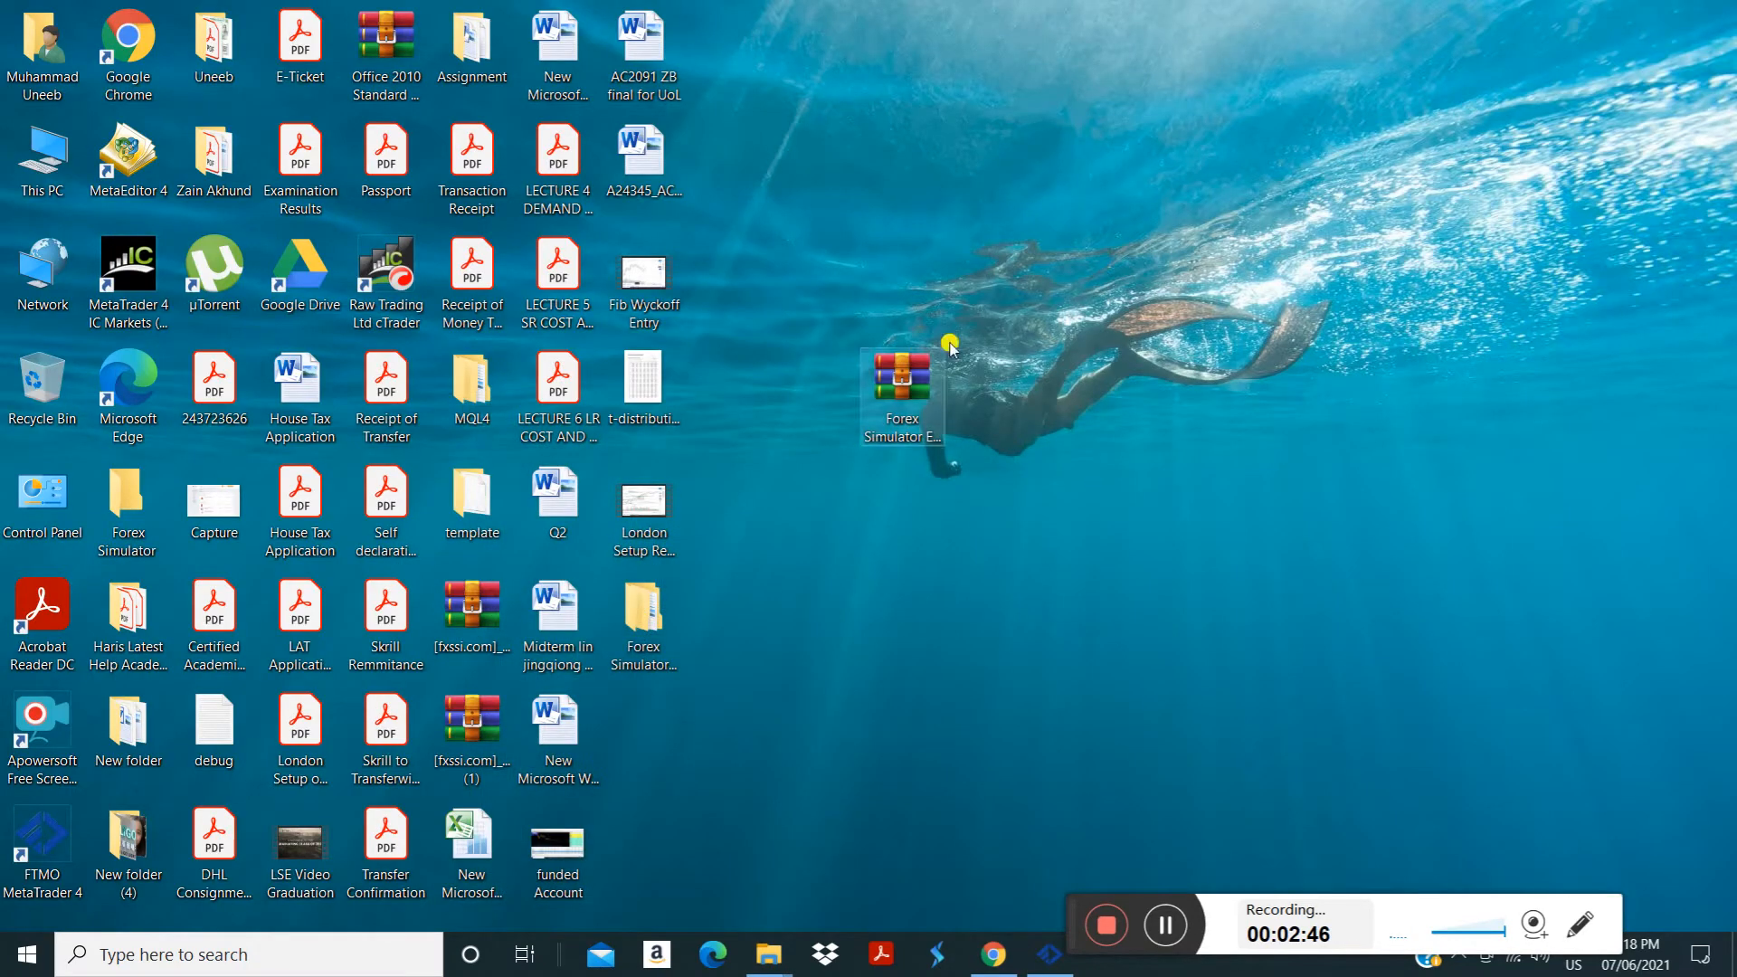
pyautogui.moveTo(769, 957)
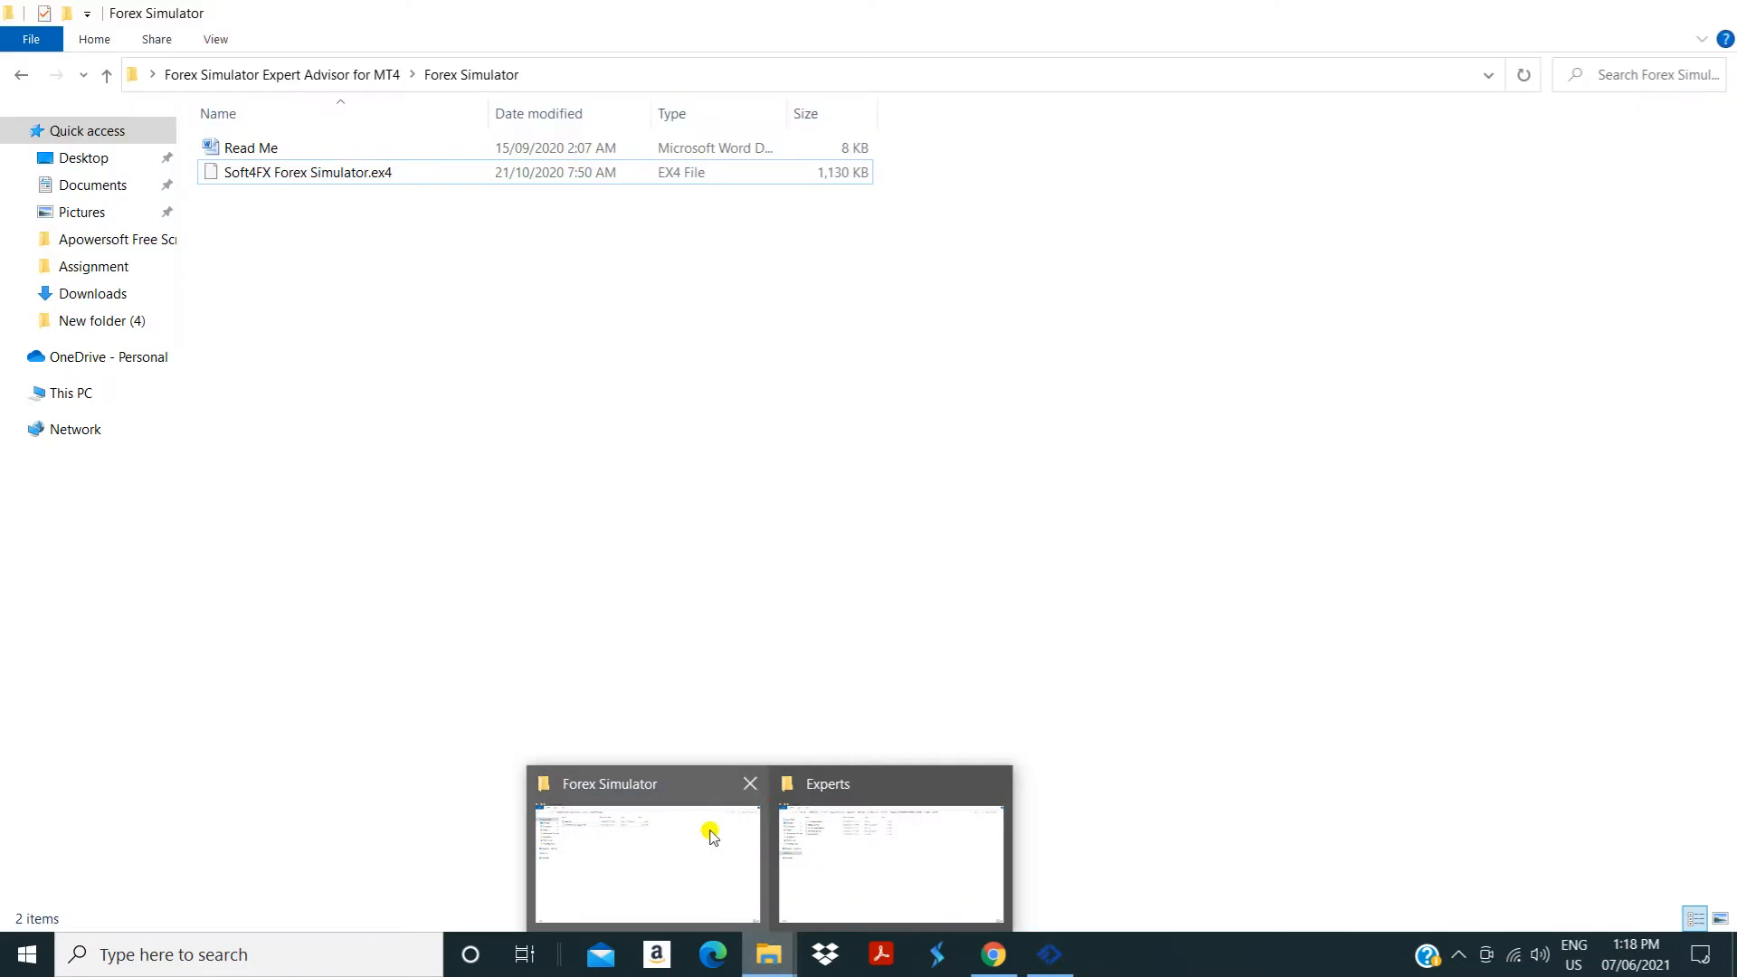
pyautogui.click(713, 837)
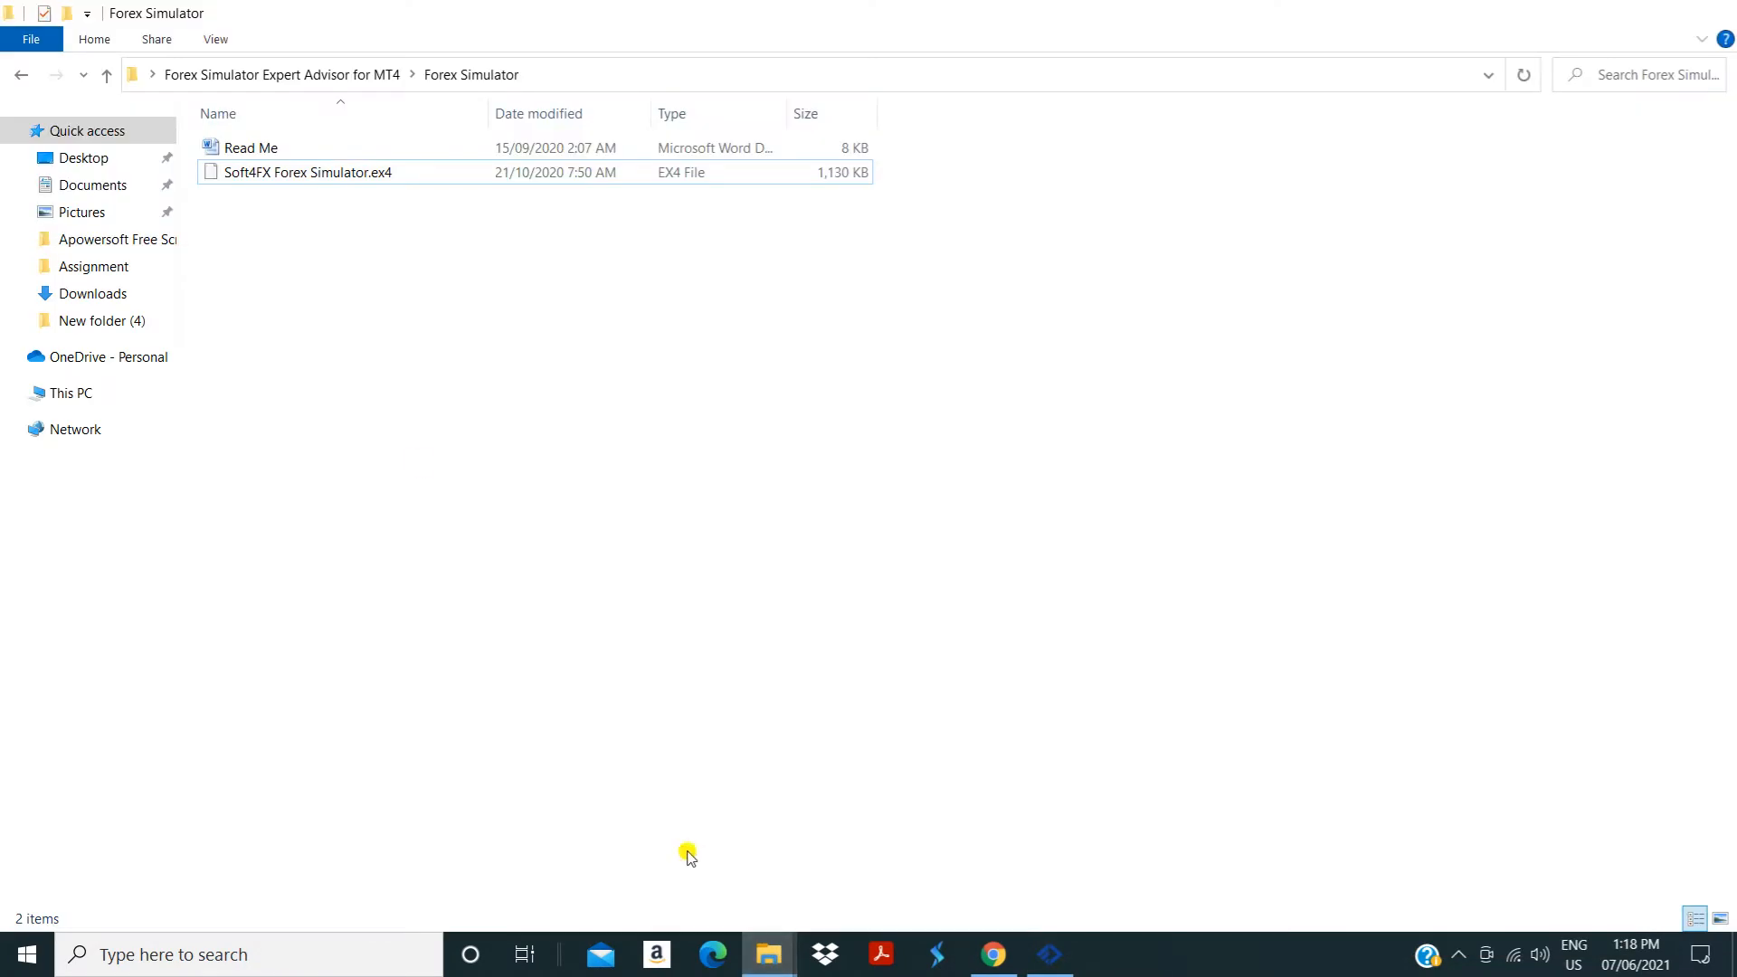
pyautogui.click(292, 180)
pyautogui.rightClick(296, 180)
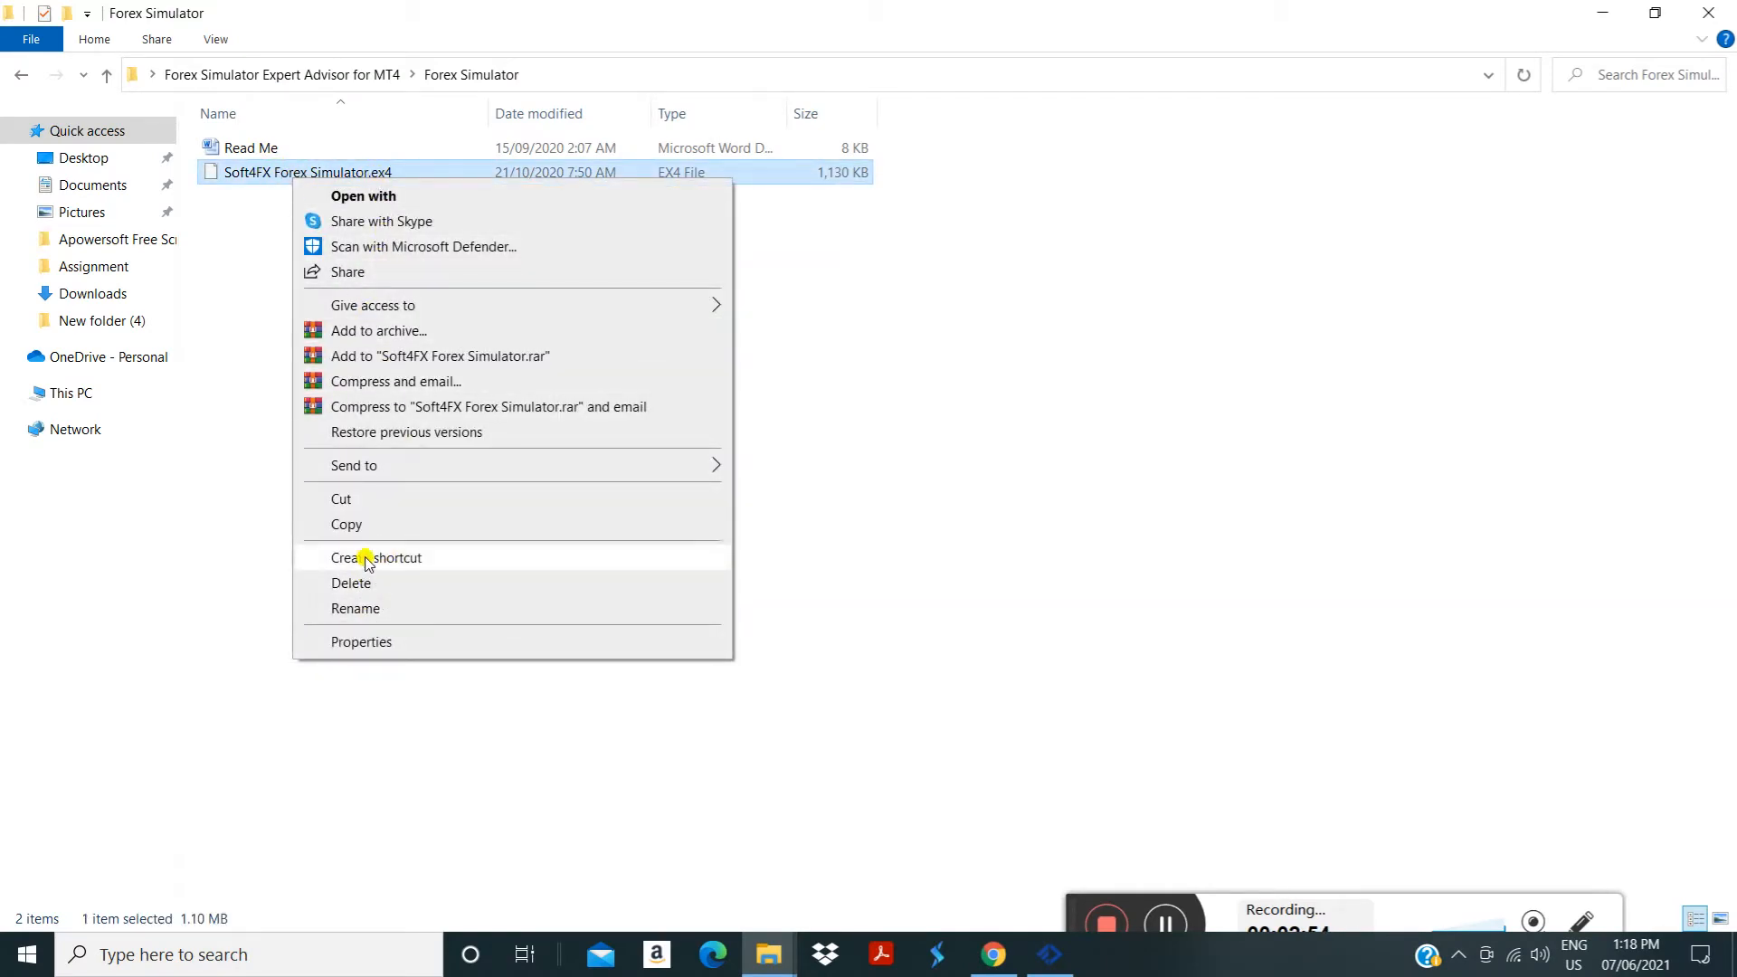
pyautogui.click(362, 526)
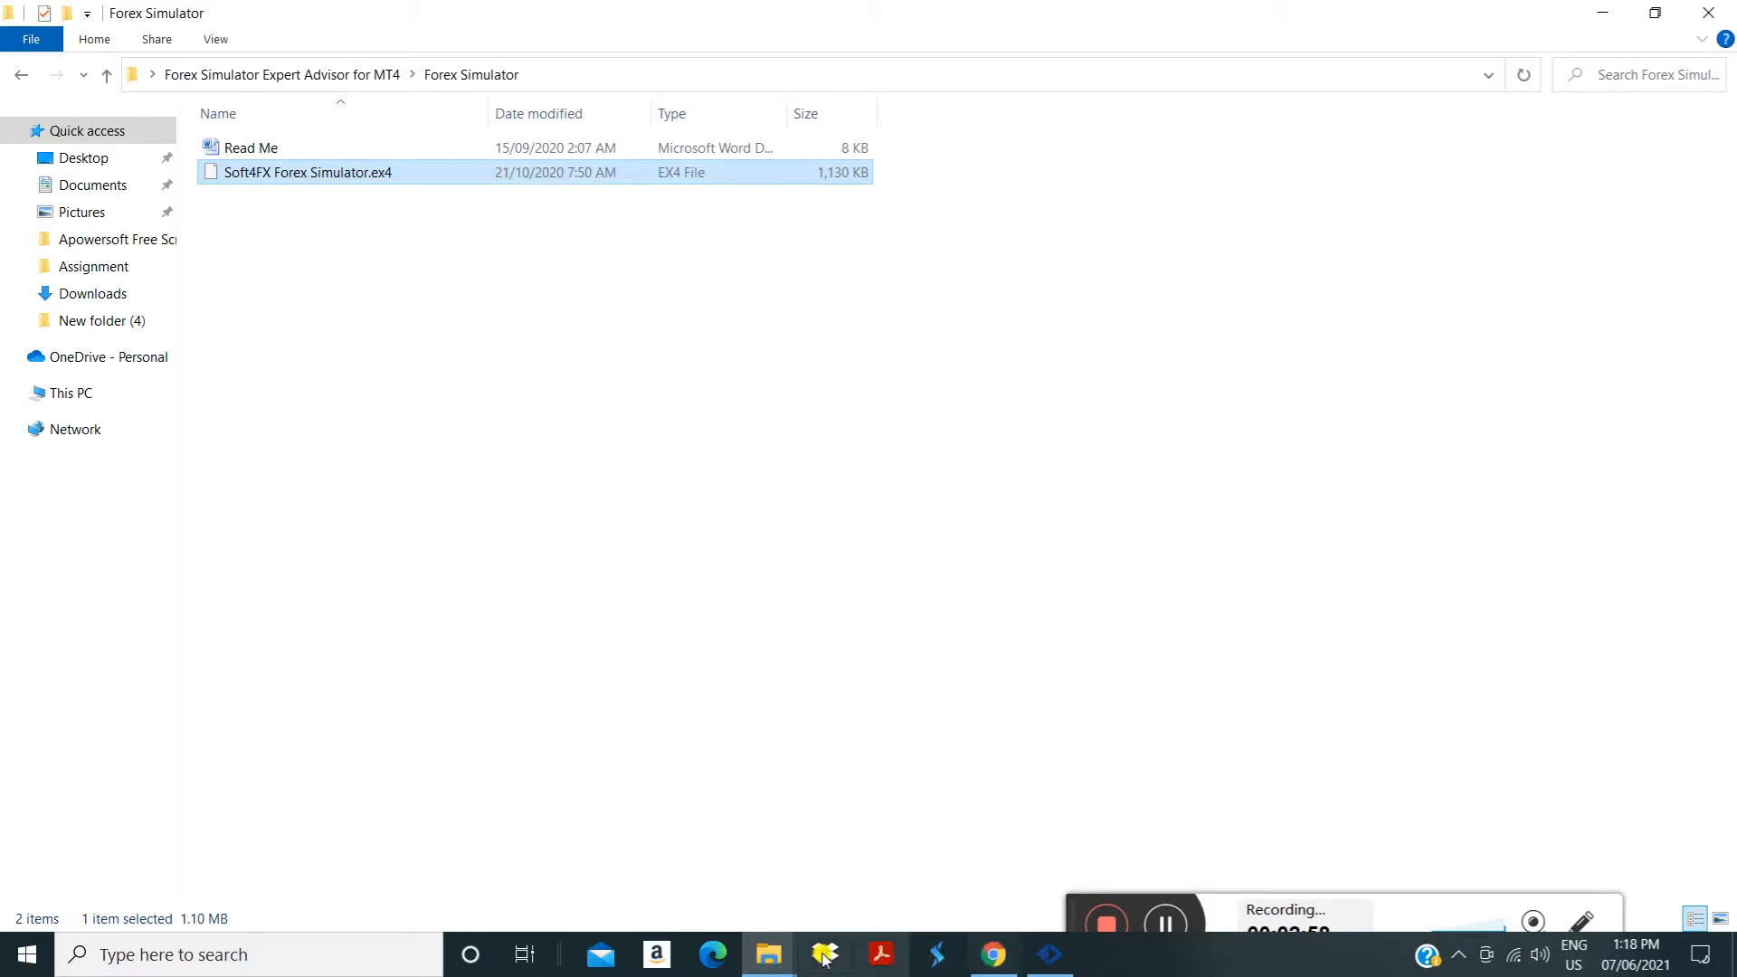
# Return to the terminal's data folder and paste the copied Soft4FX Forex Simulator.ex4 into MQL4 > Experts
pyautogui.click(783, 959)
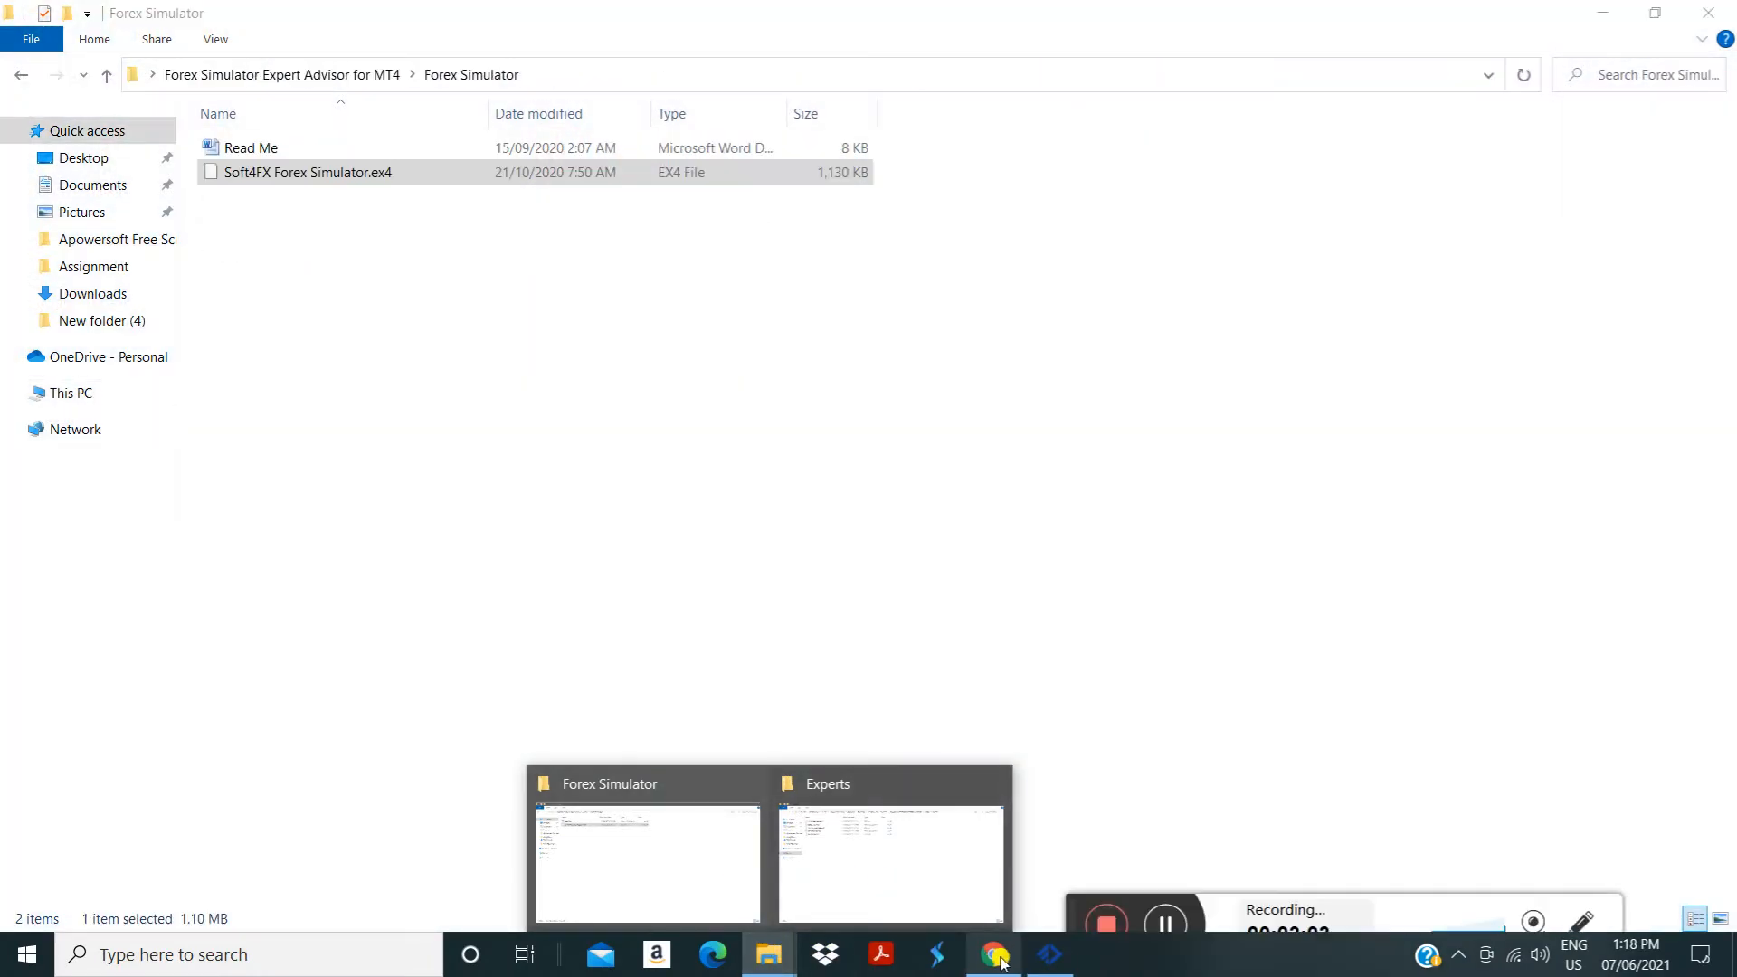
pyautogui.click(1049, 954)
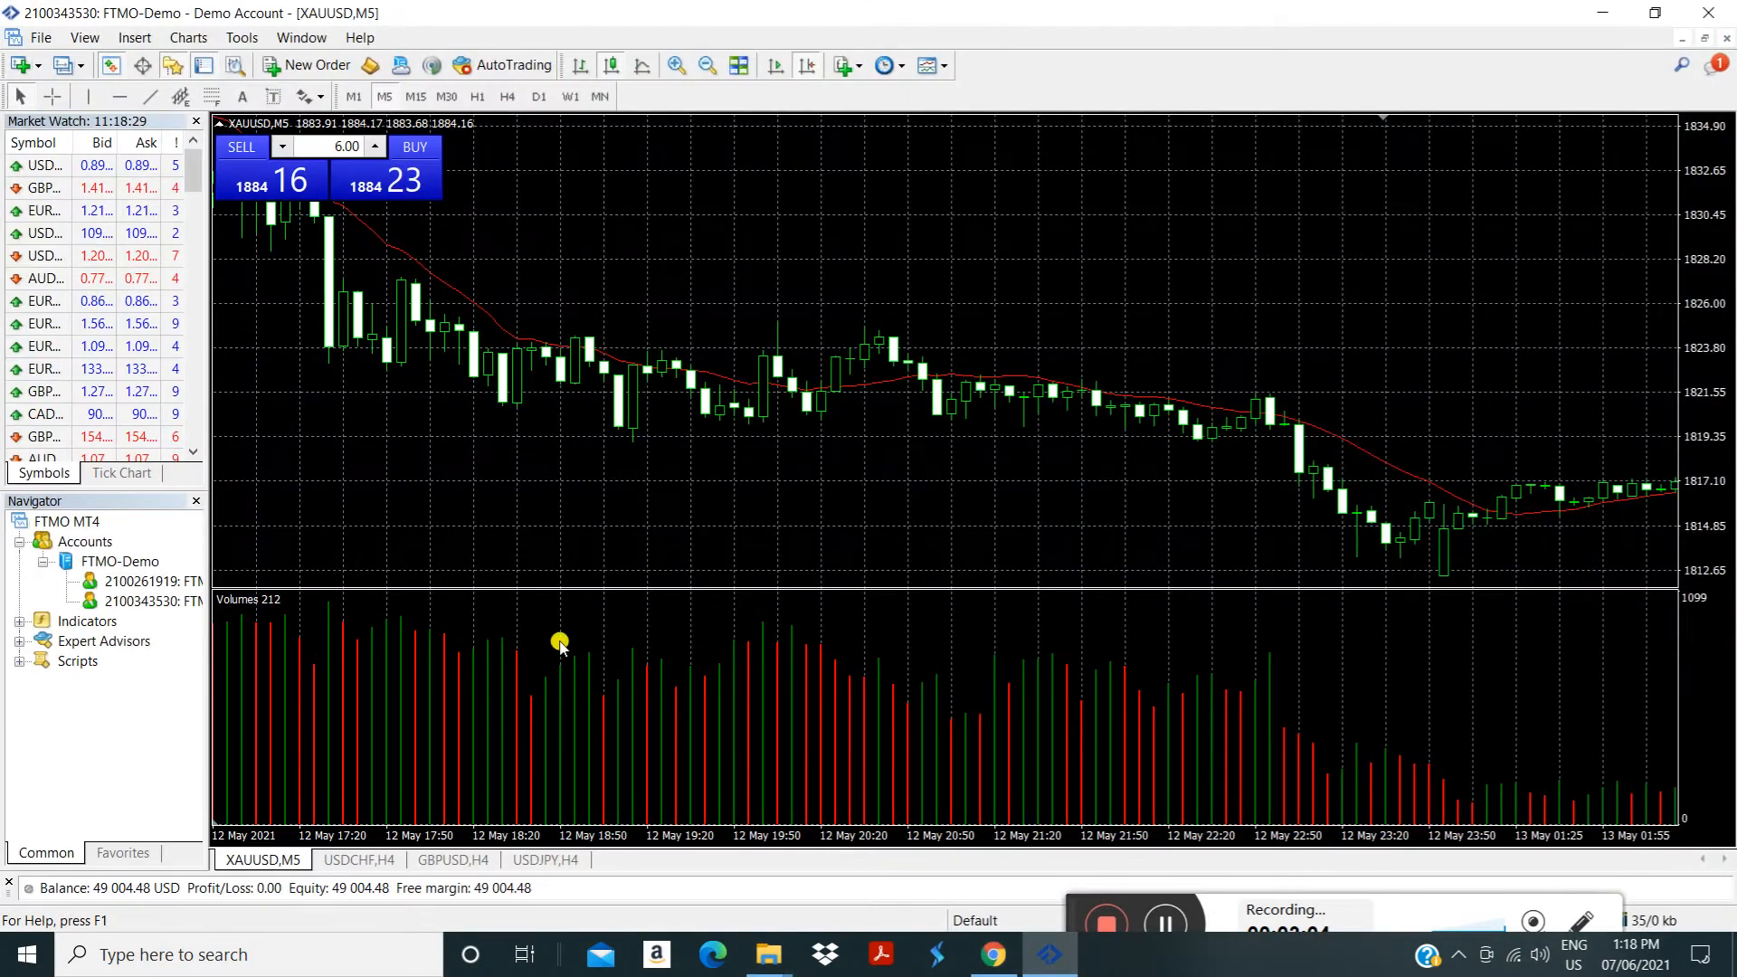
pyautogui.moveTo(768, 954)
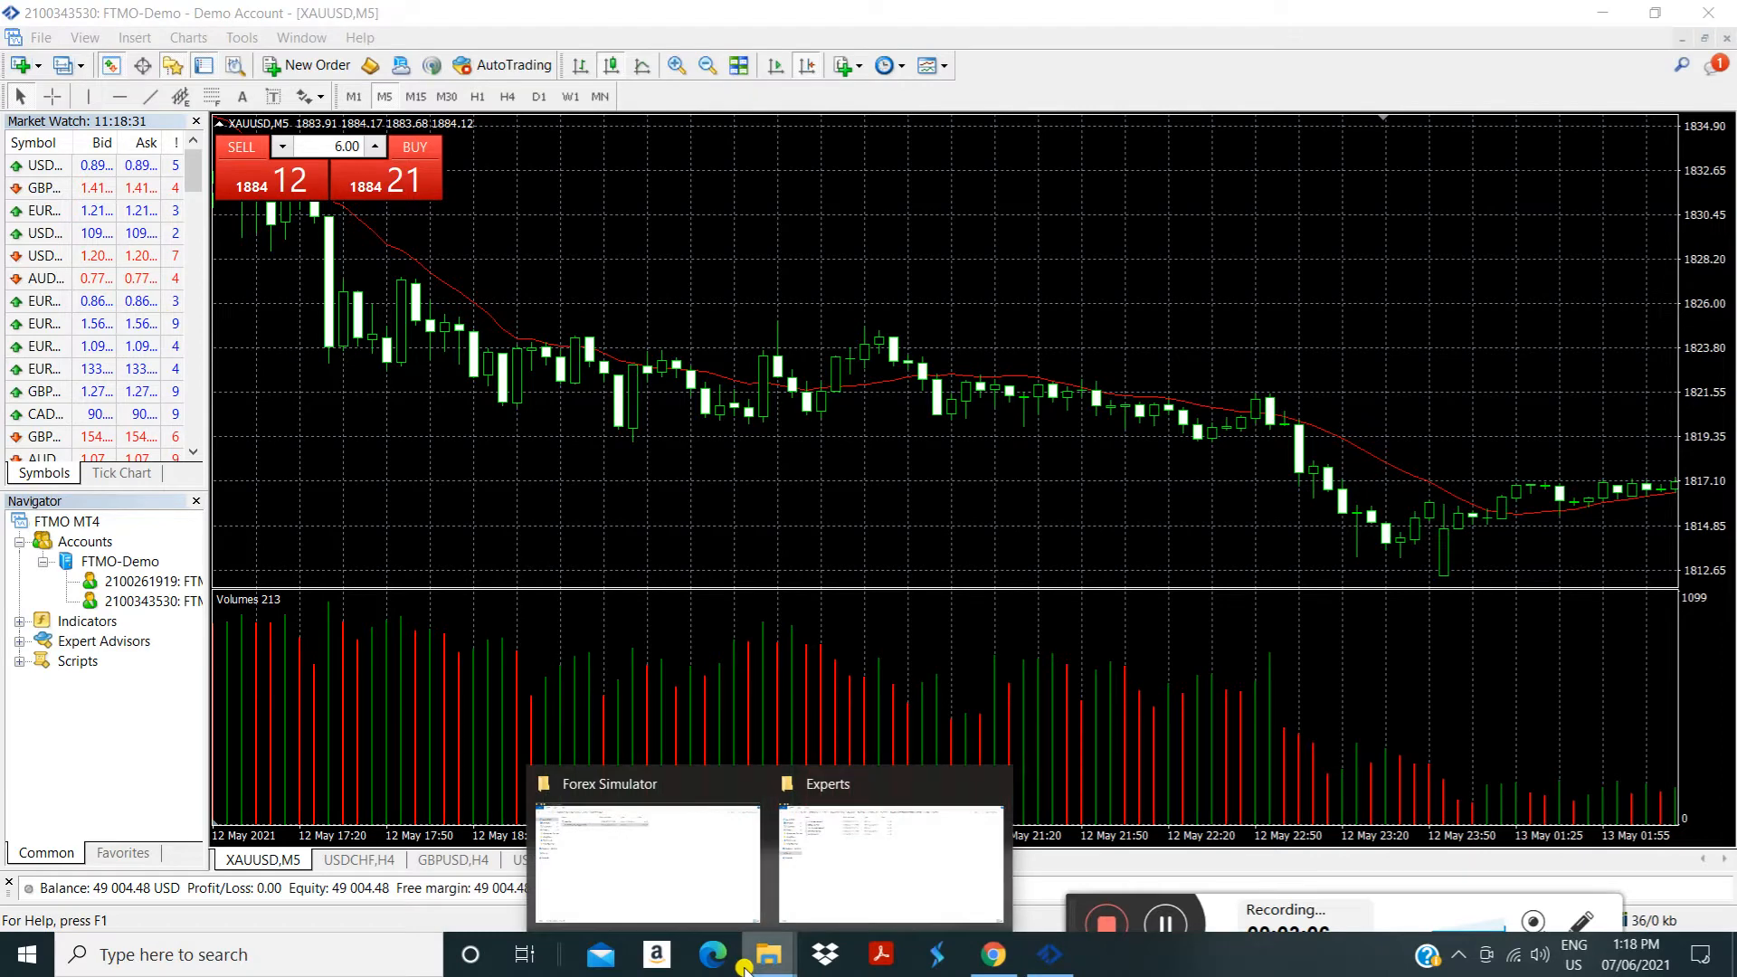
pyautogui.moveTo(736, 894)
pyautogui.click(833, 780)
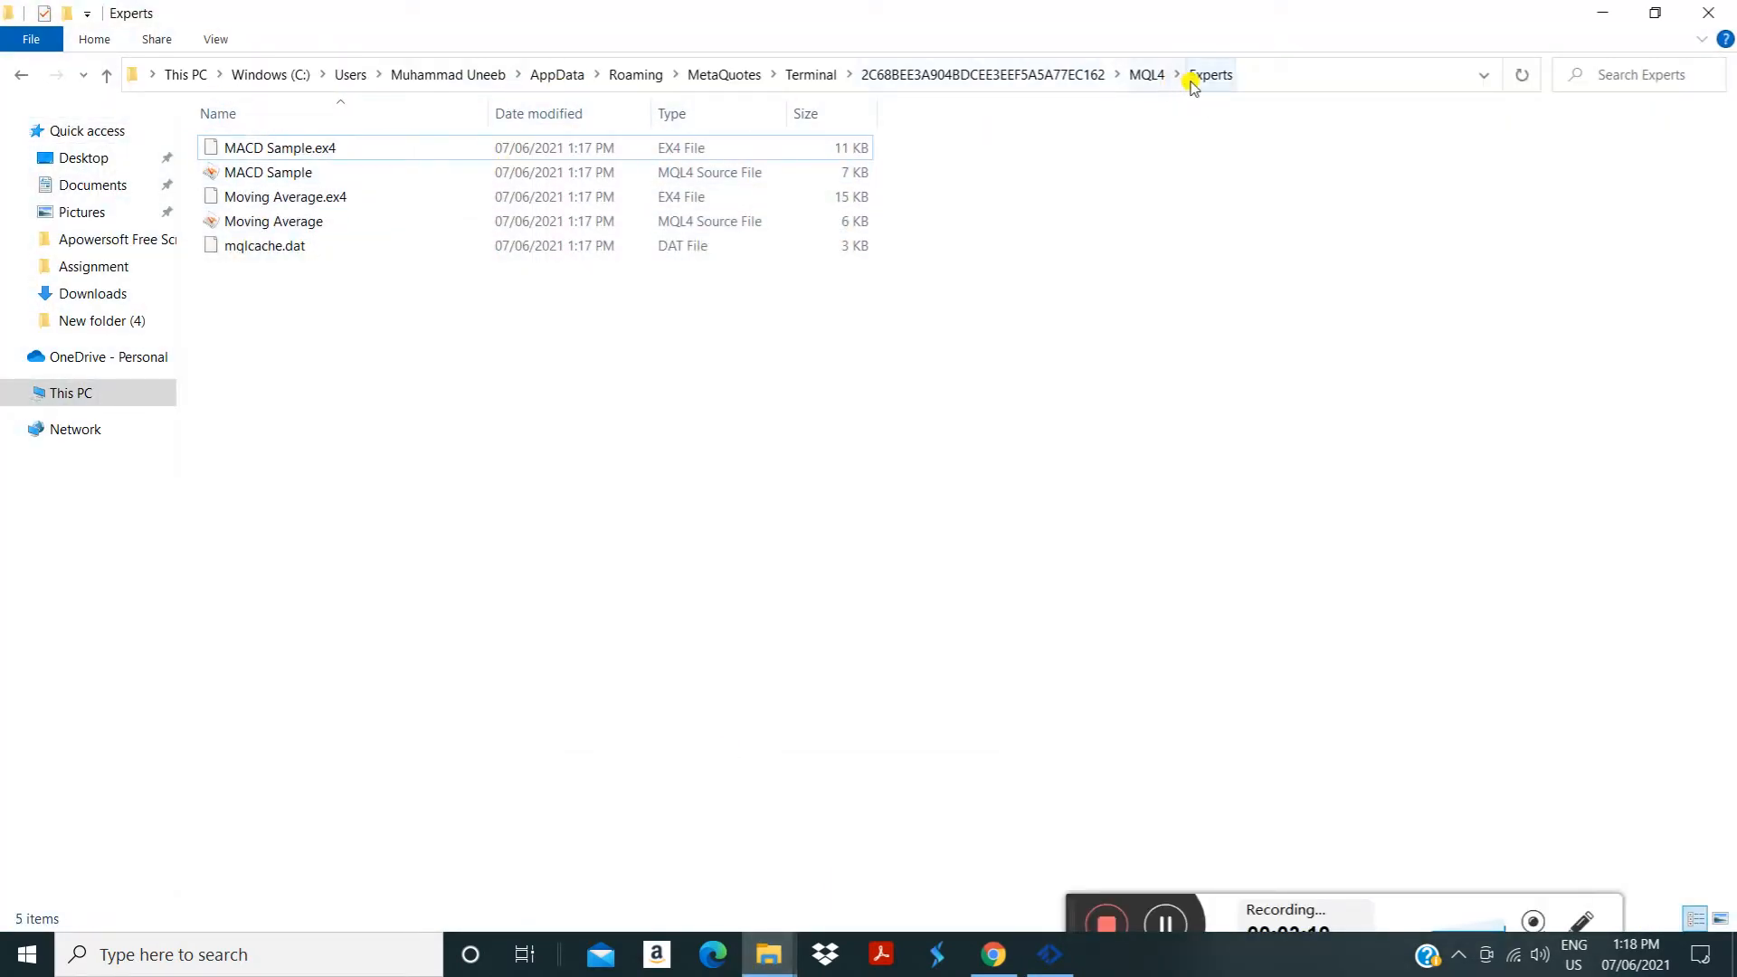
pyautogui.click(21, 75)
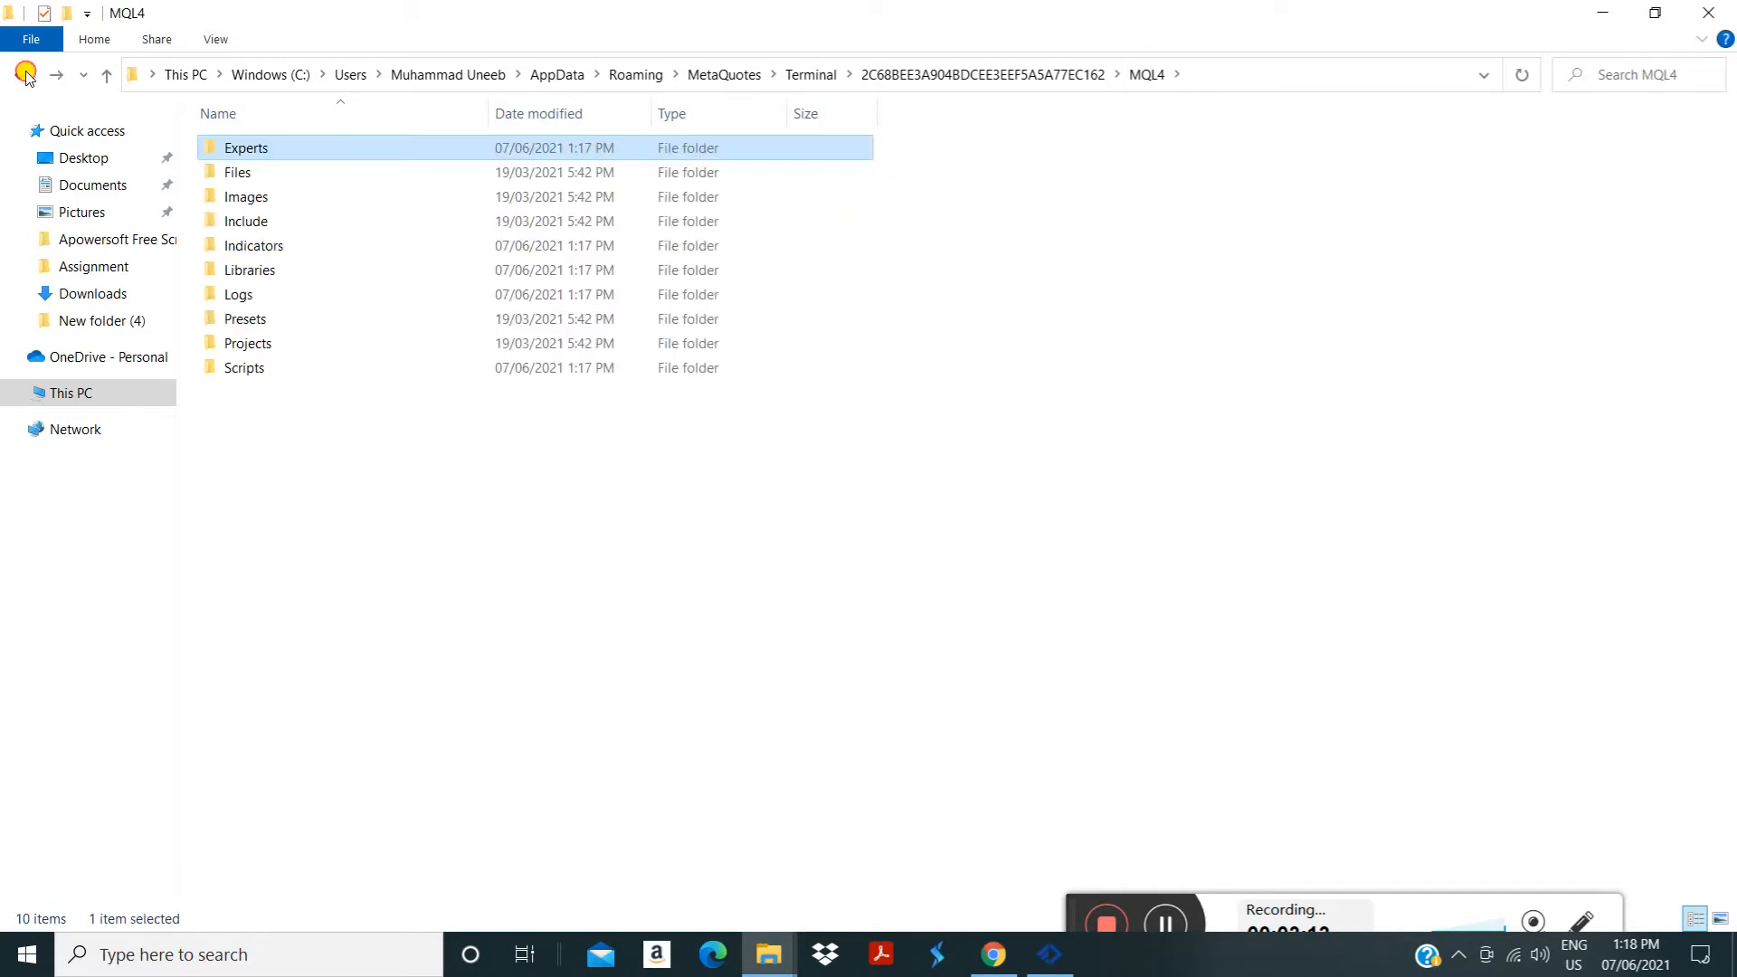
pyautogui.click(22, 75)
pyautogui.doubleClick(261, 221)
pyautogui.doubleClick(264, 148)
pyautogui.rightClick(329, 317)
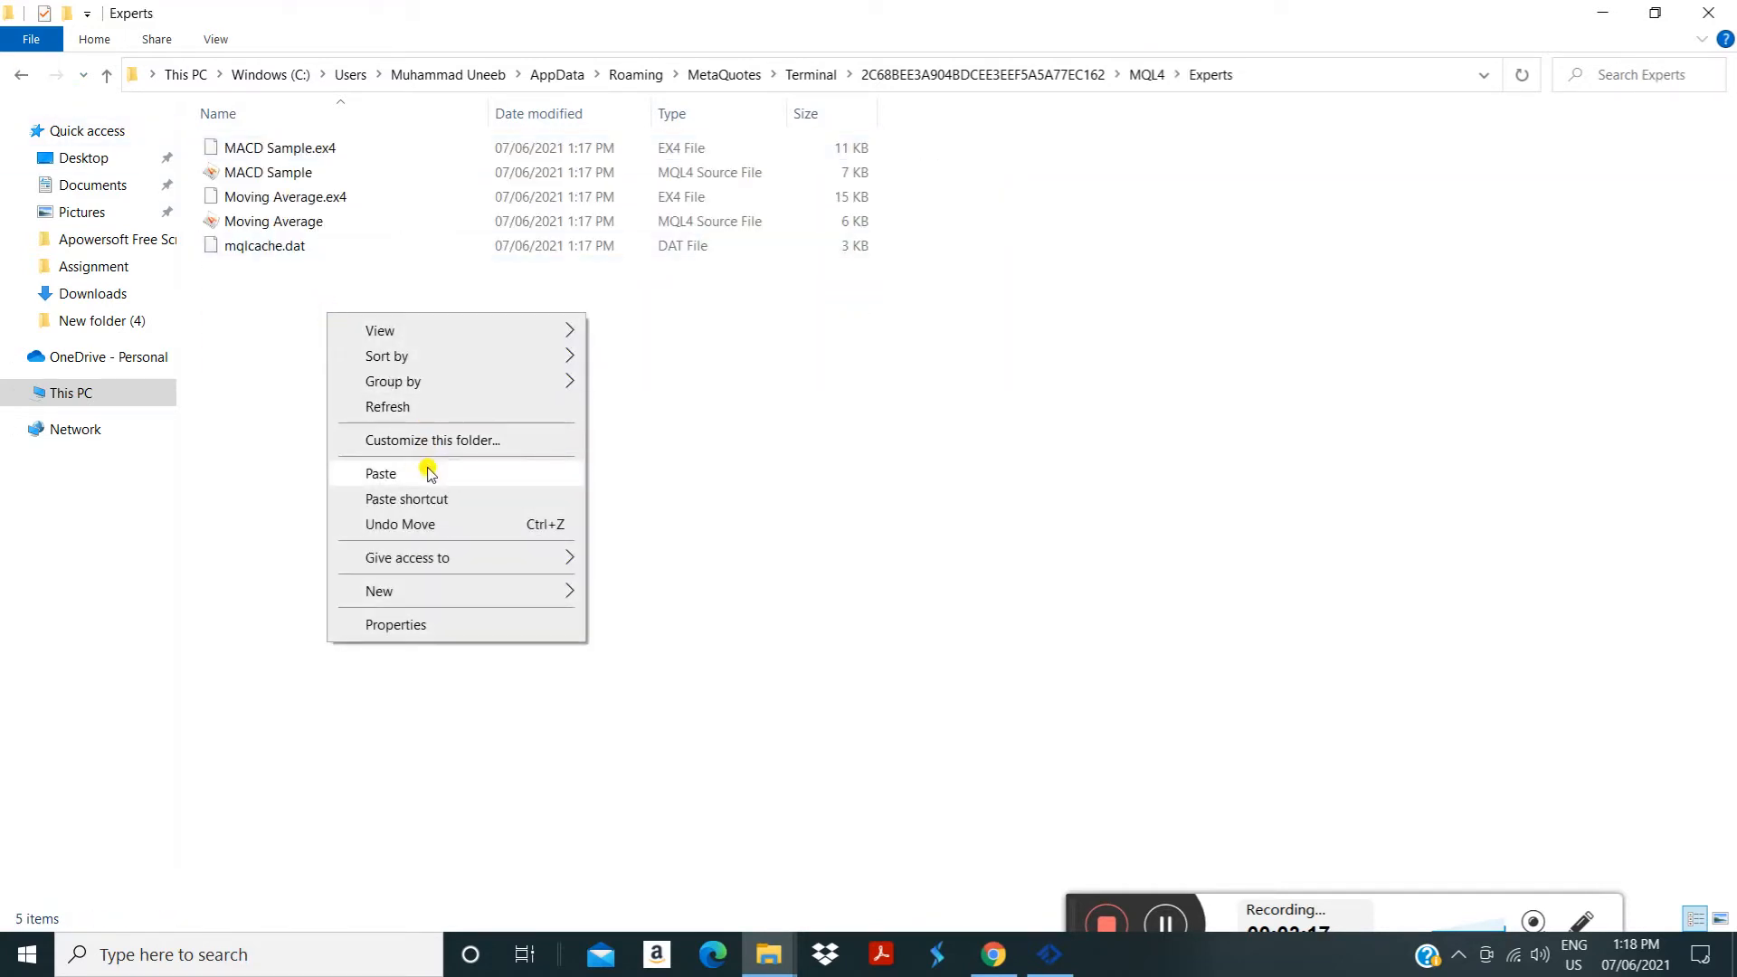
pyautogui.click(433, 469)
pyautogui.click(438, 457)
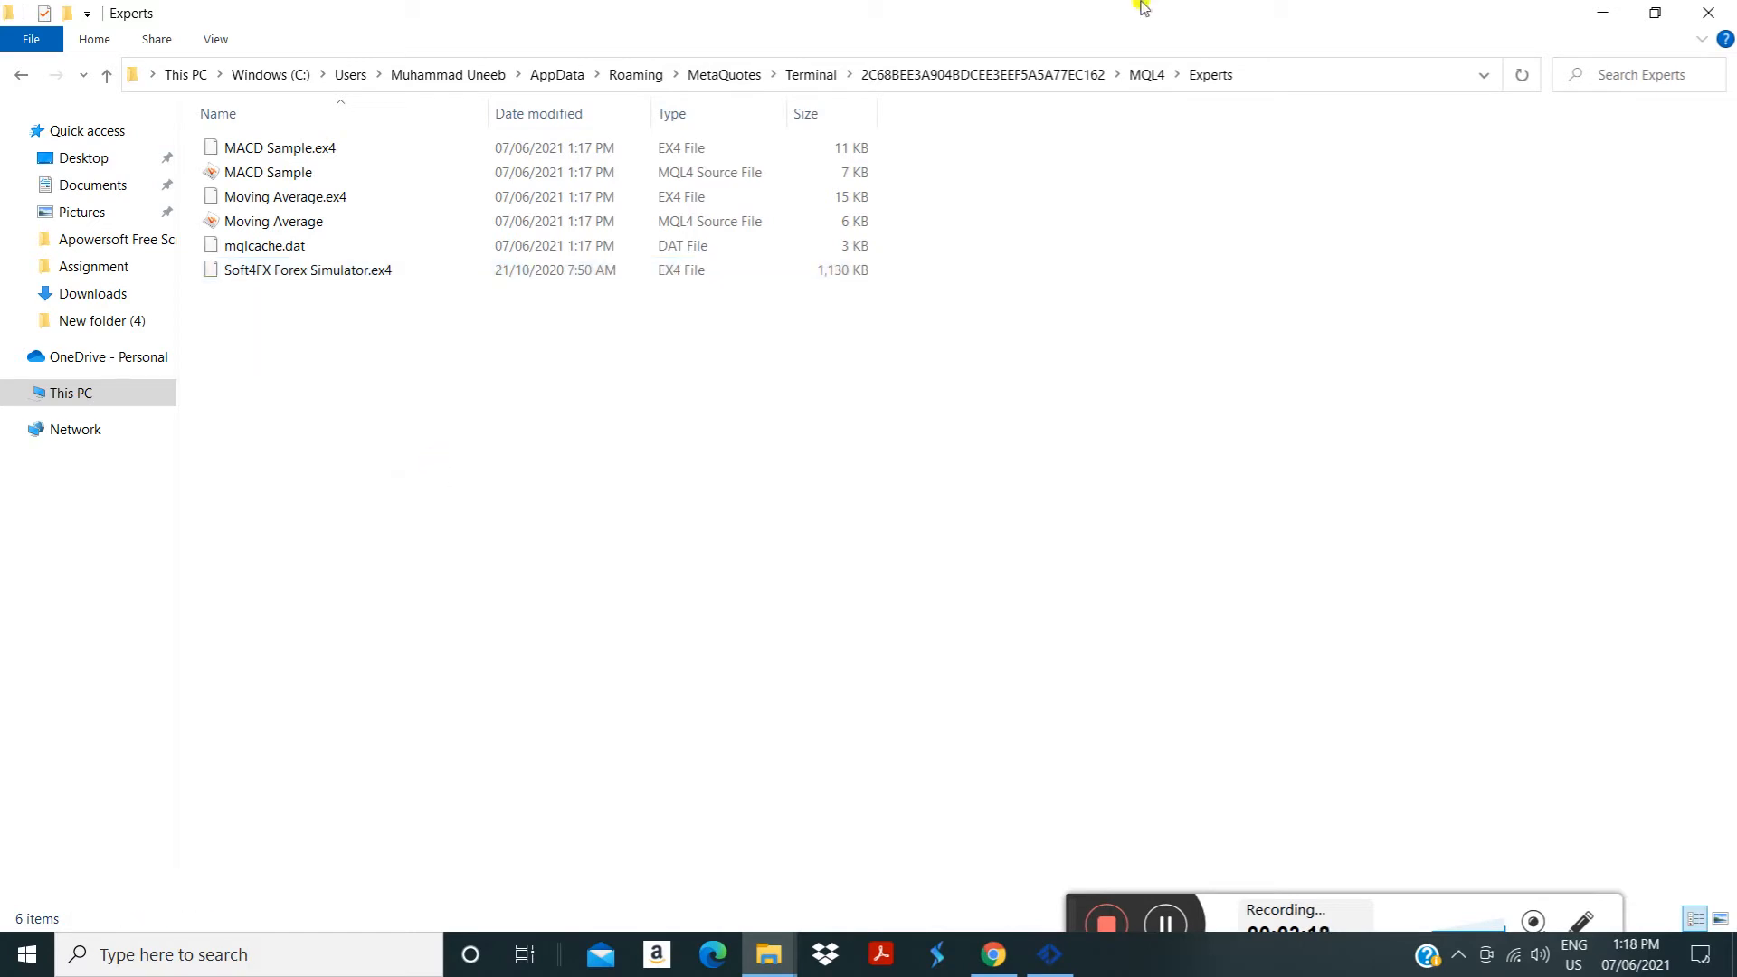
# Close the folder windows and restart FTMO MetaTrader 4 from the desktop
pyautogui.click(1704, 13)
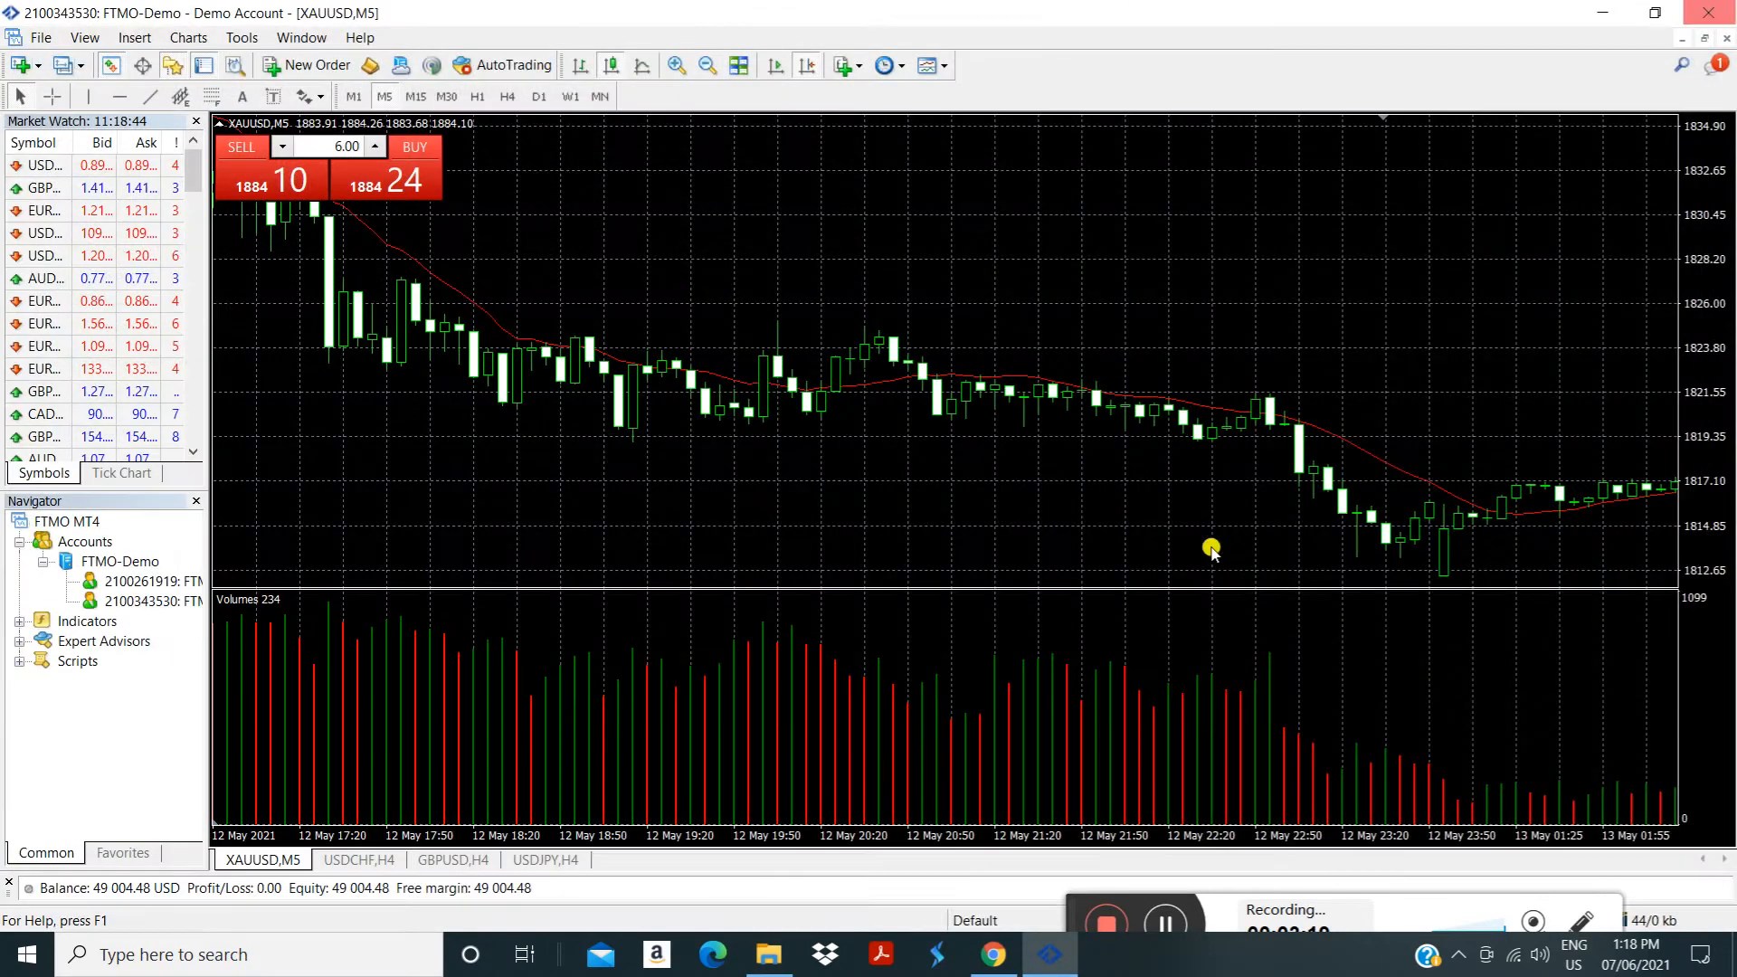
pyautogui.click(1716, 13)
pyautogui.click(1704, 14)
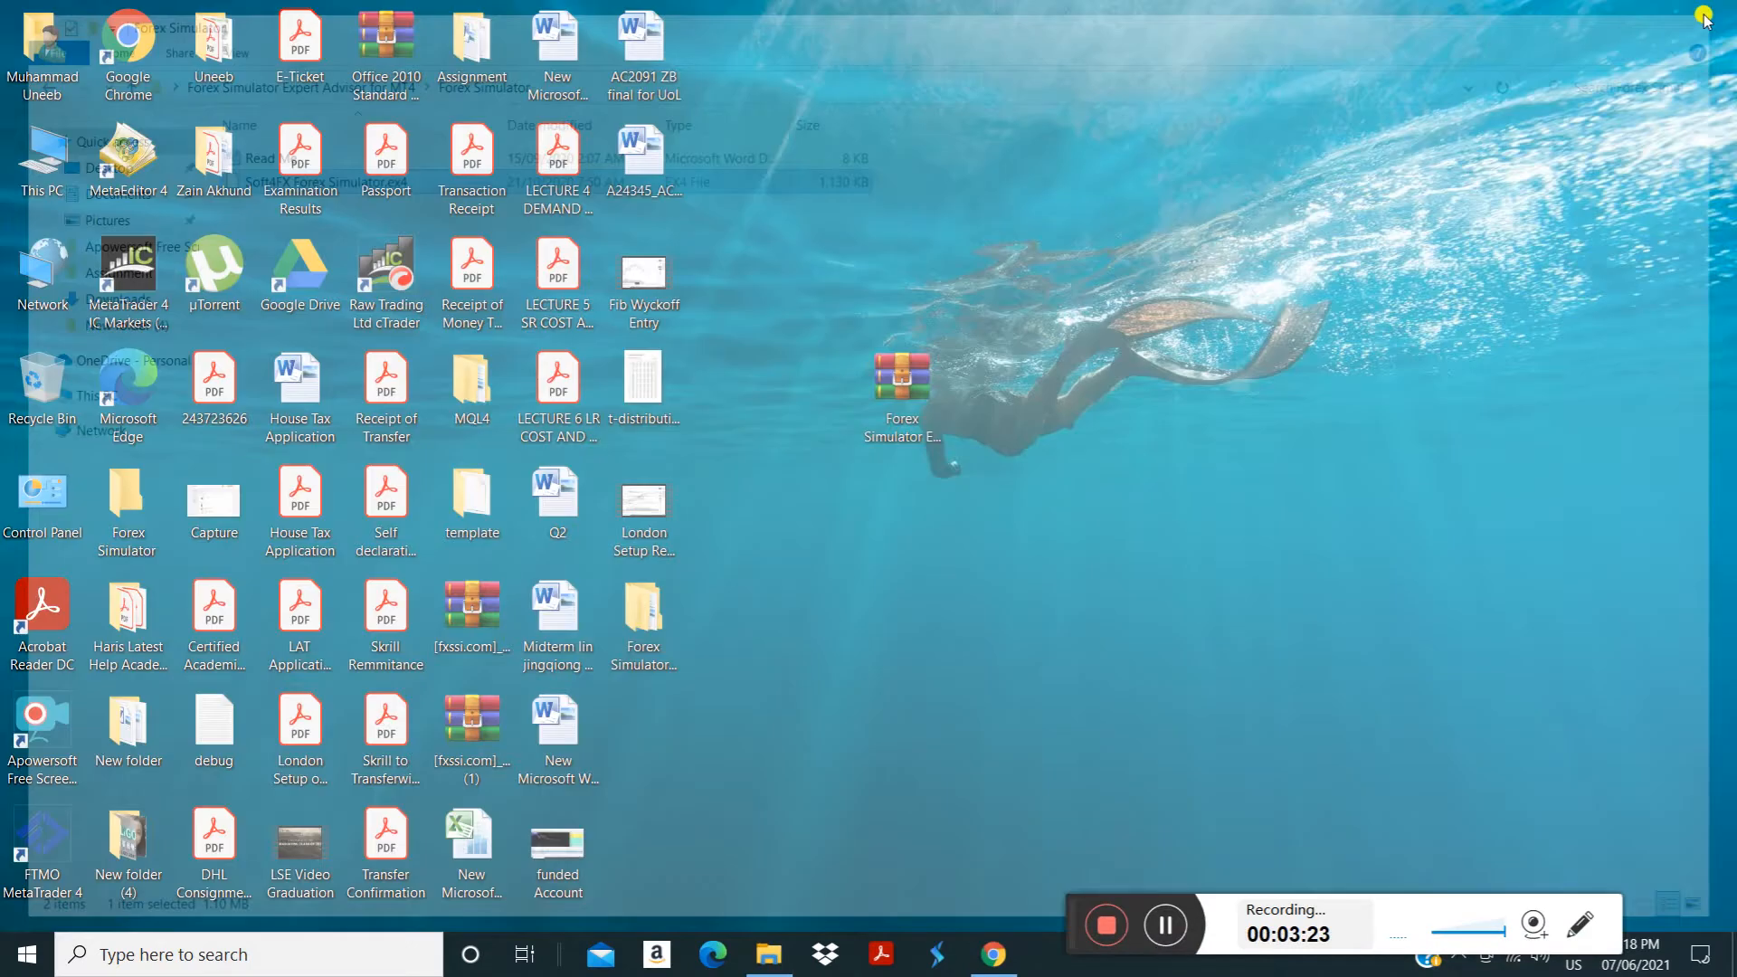
pyautogui.click(36, 842)
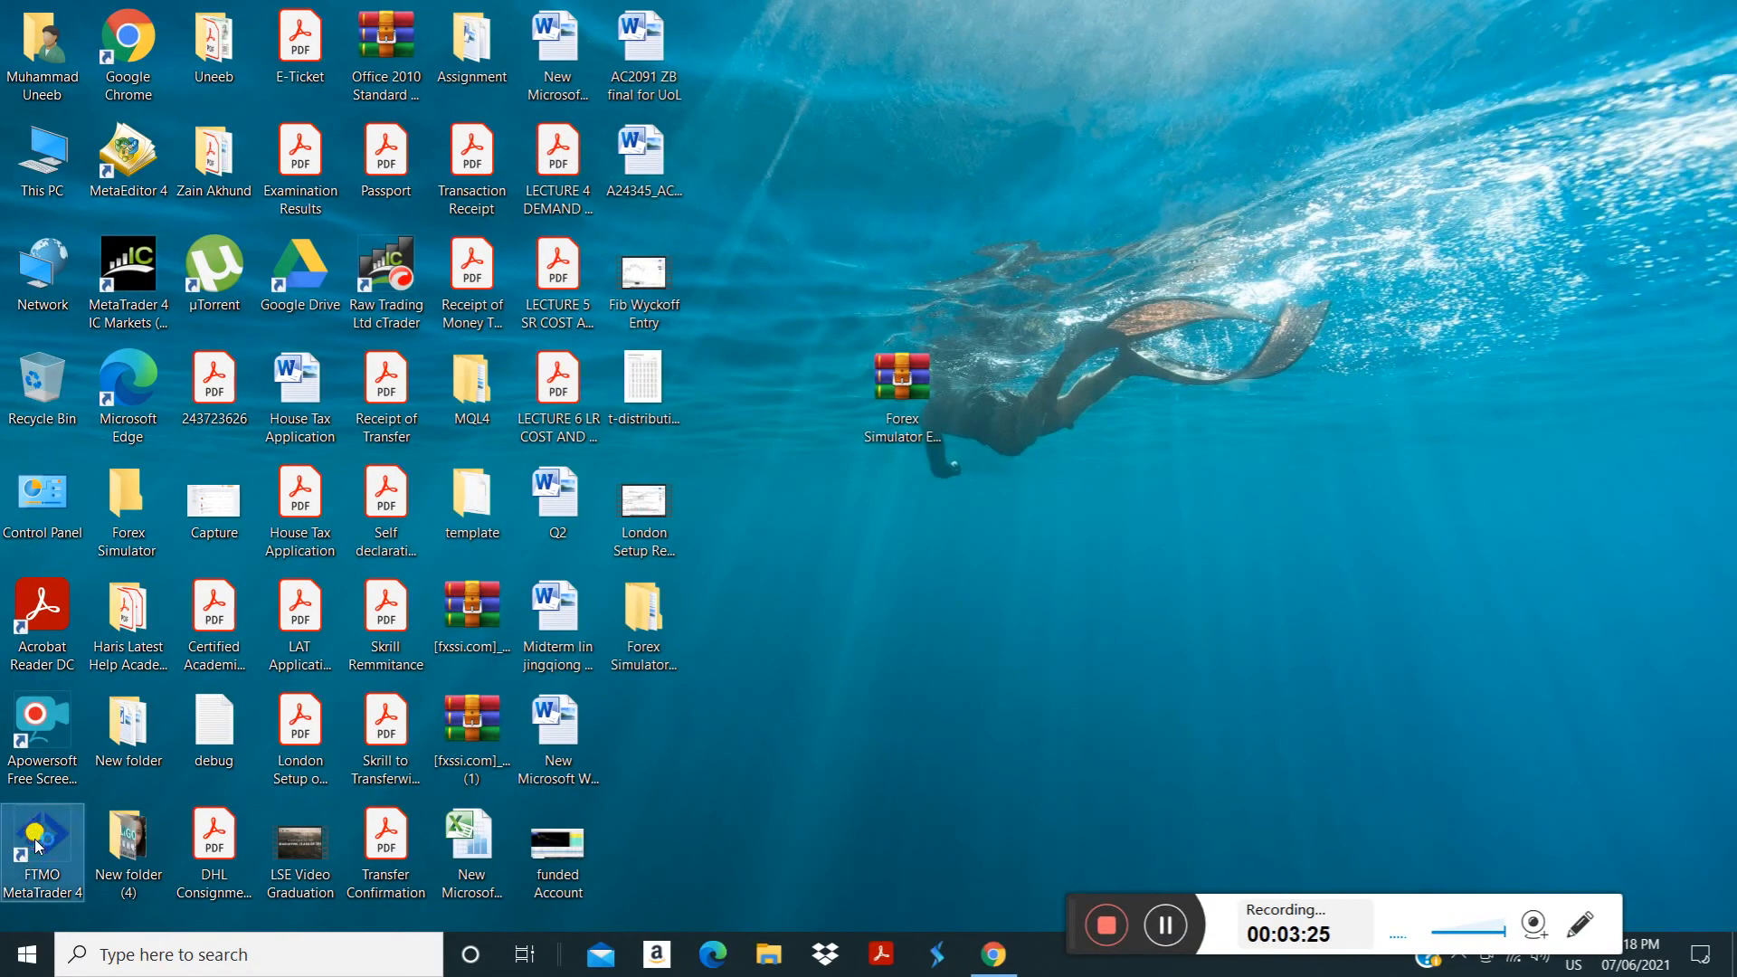
pyautogui.doubleClick(36, 842)
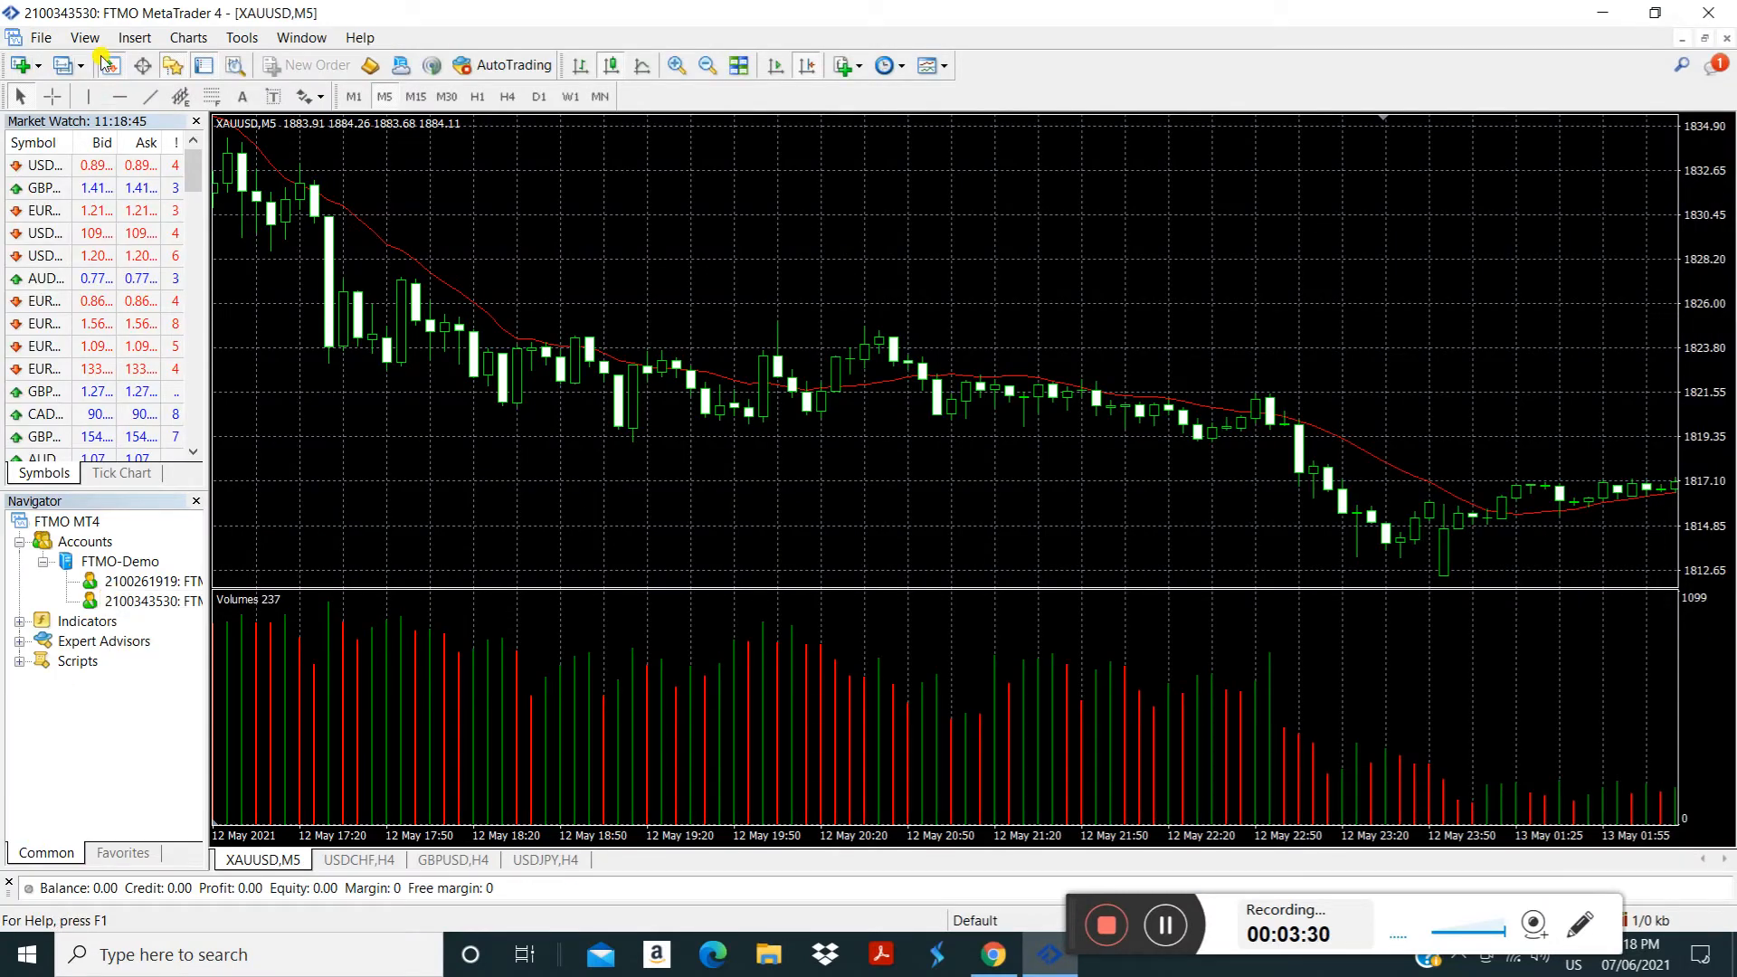
# Create a new XAUUSD chart from the Metals CFD symbols
pyautogui.click(49, 40)
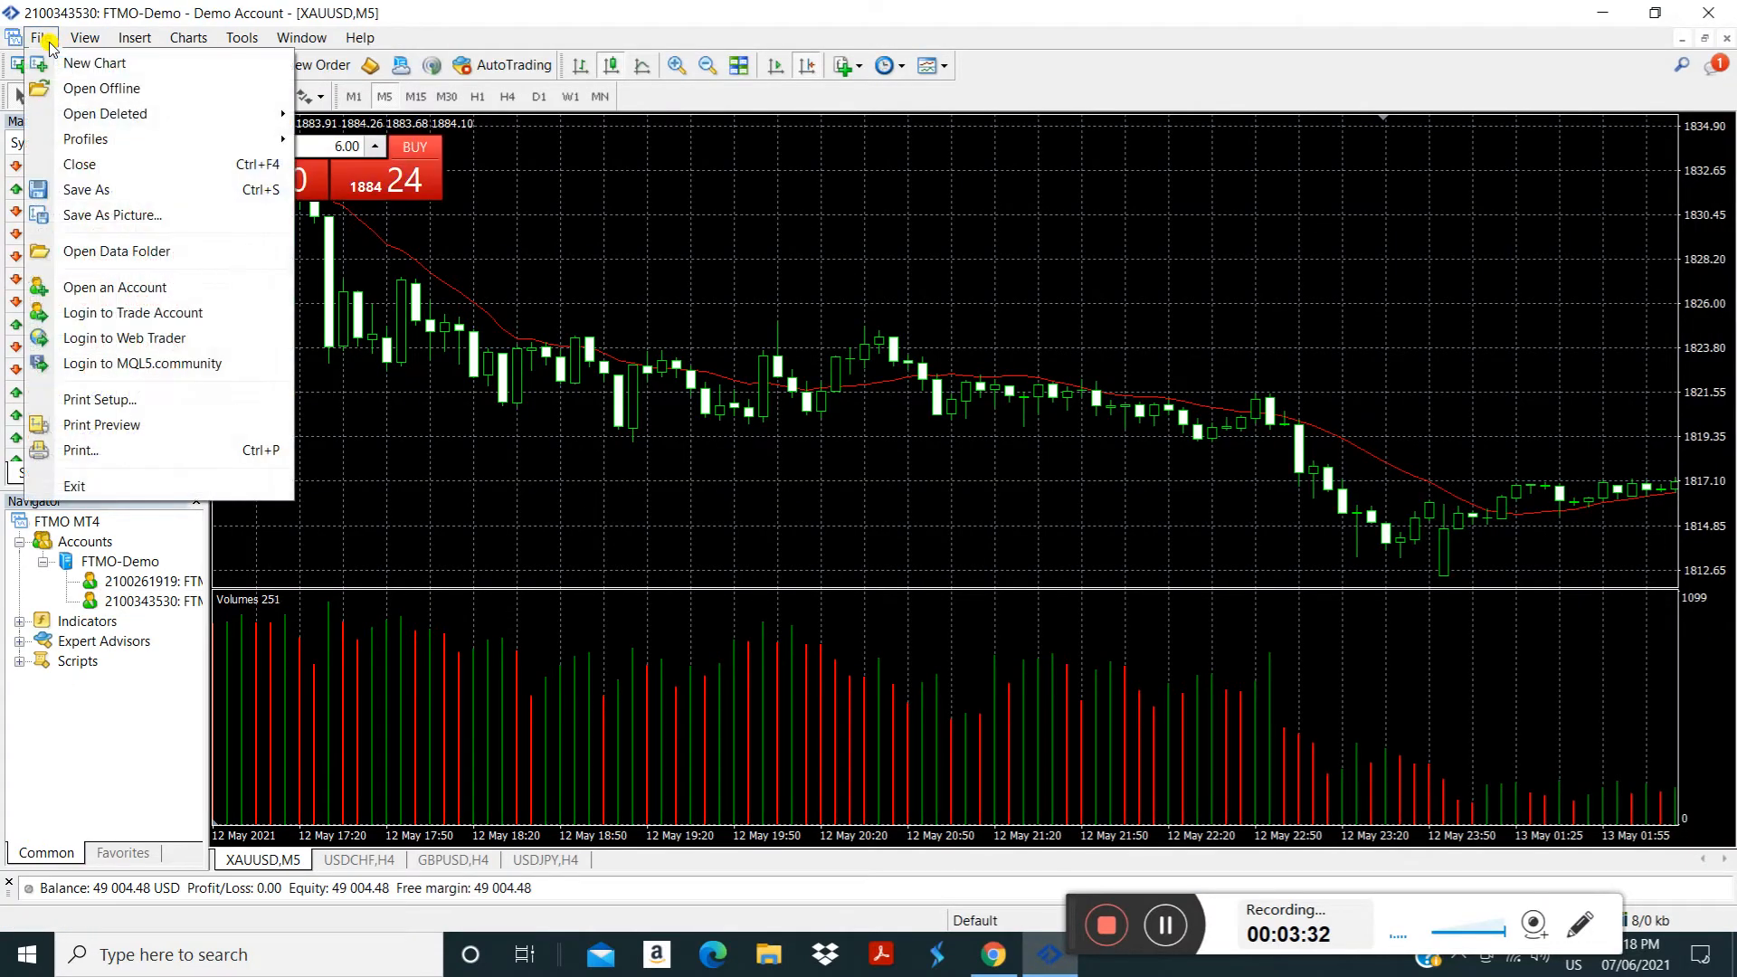
pyautogui.click(716, 234)
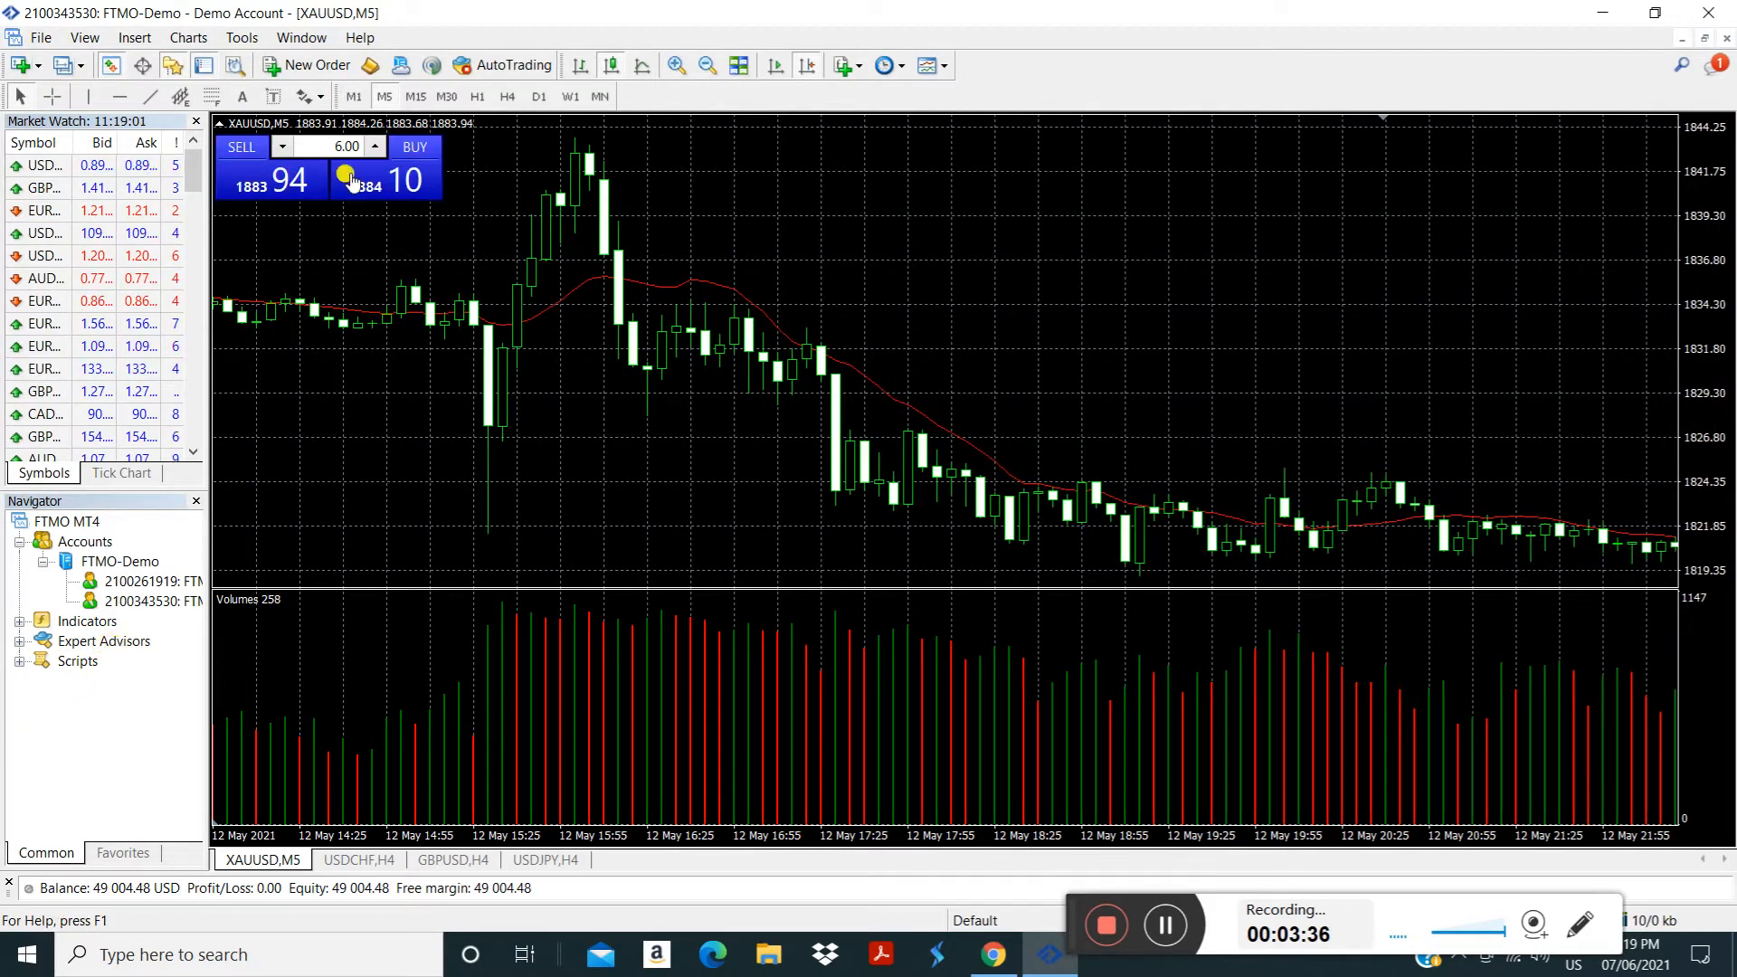
pyautogui.click(47, 40)
pyautogui.click(81, 63)
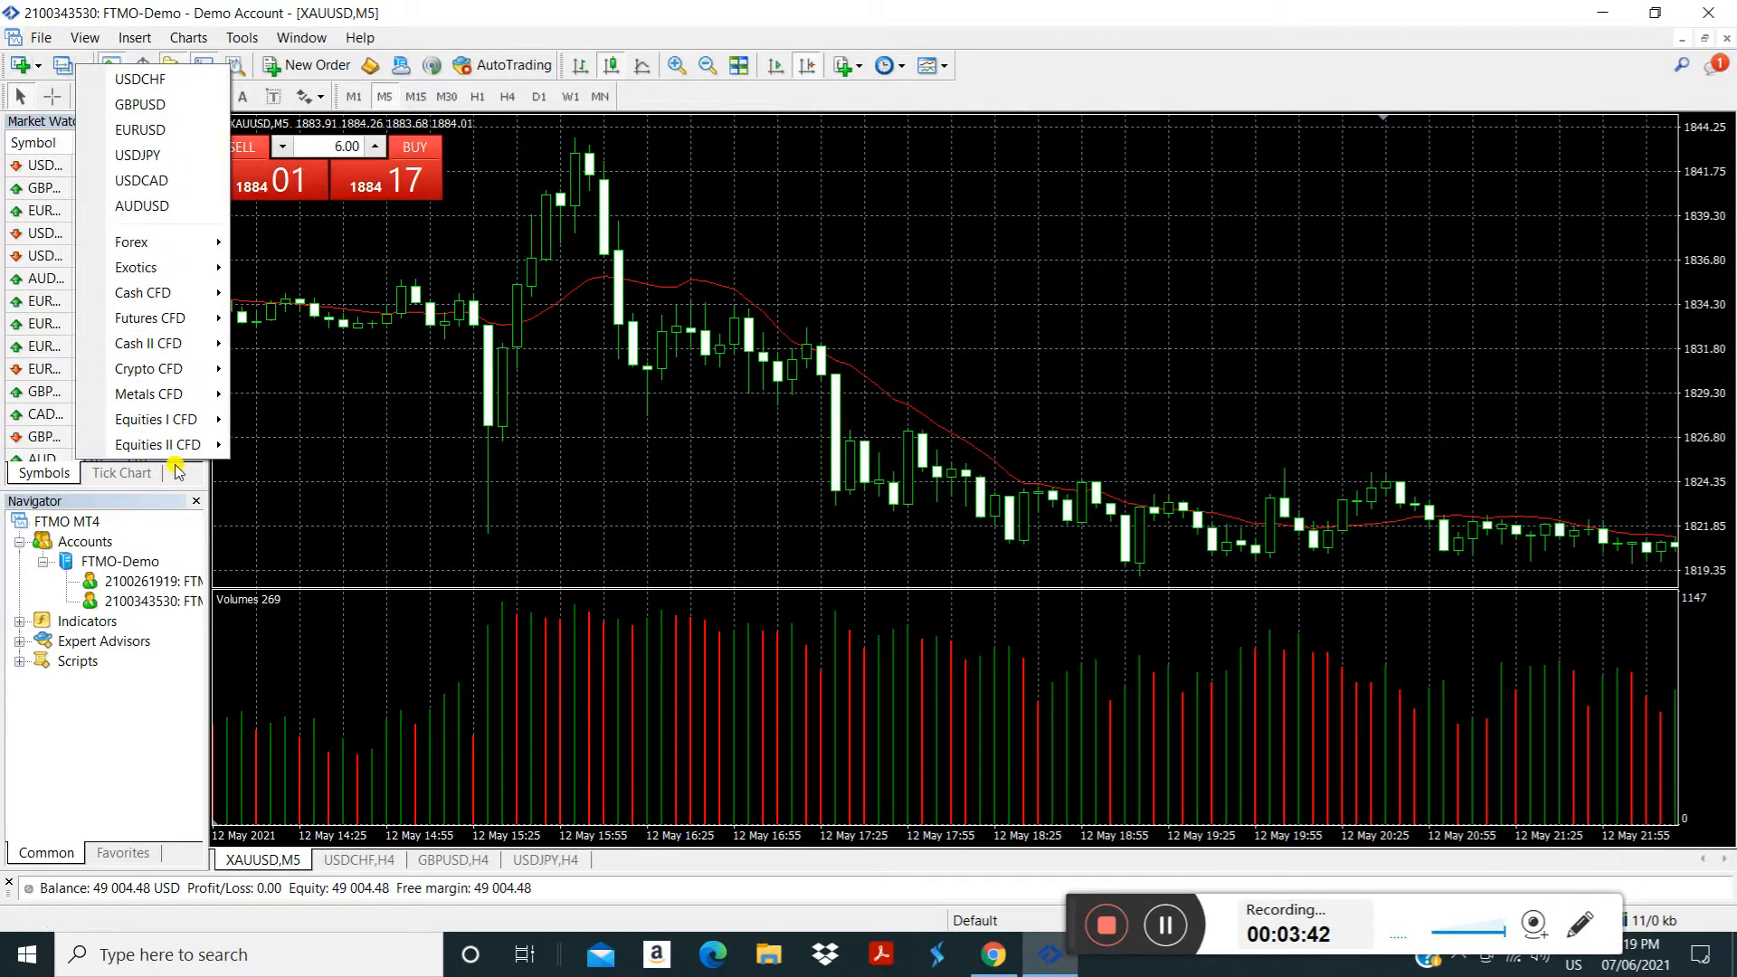
pyautogui.moveTo(170, 394)
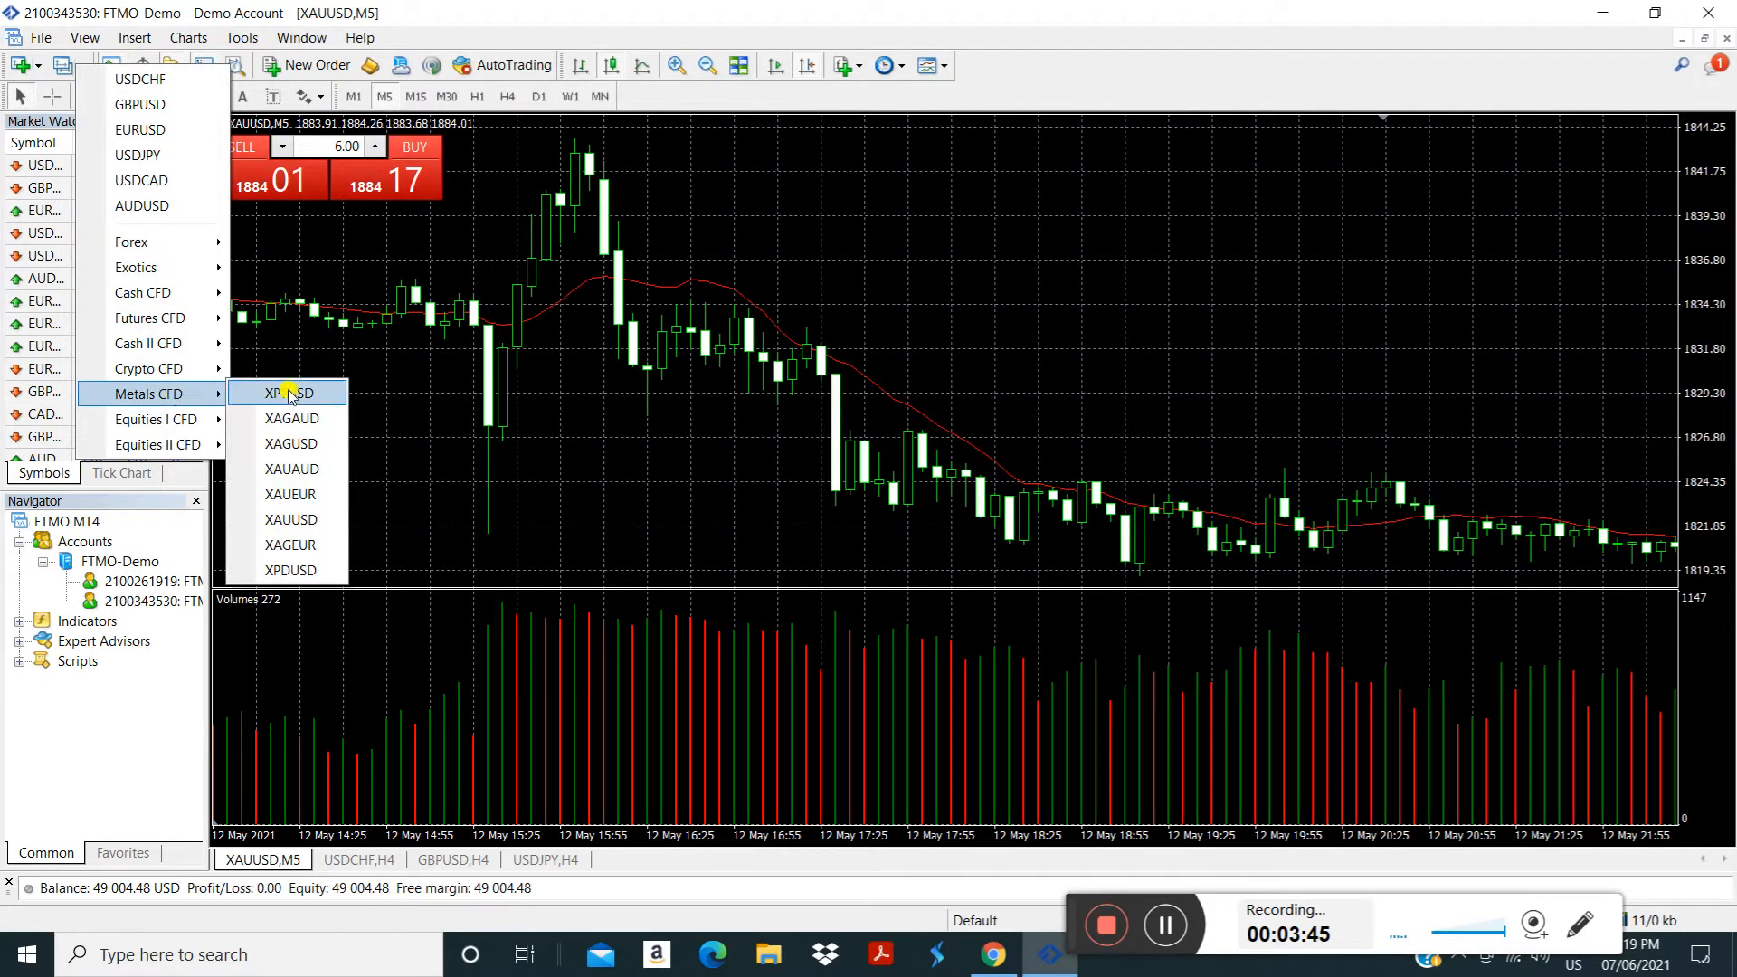
pyautogui.click(301, 520)
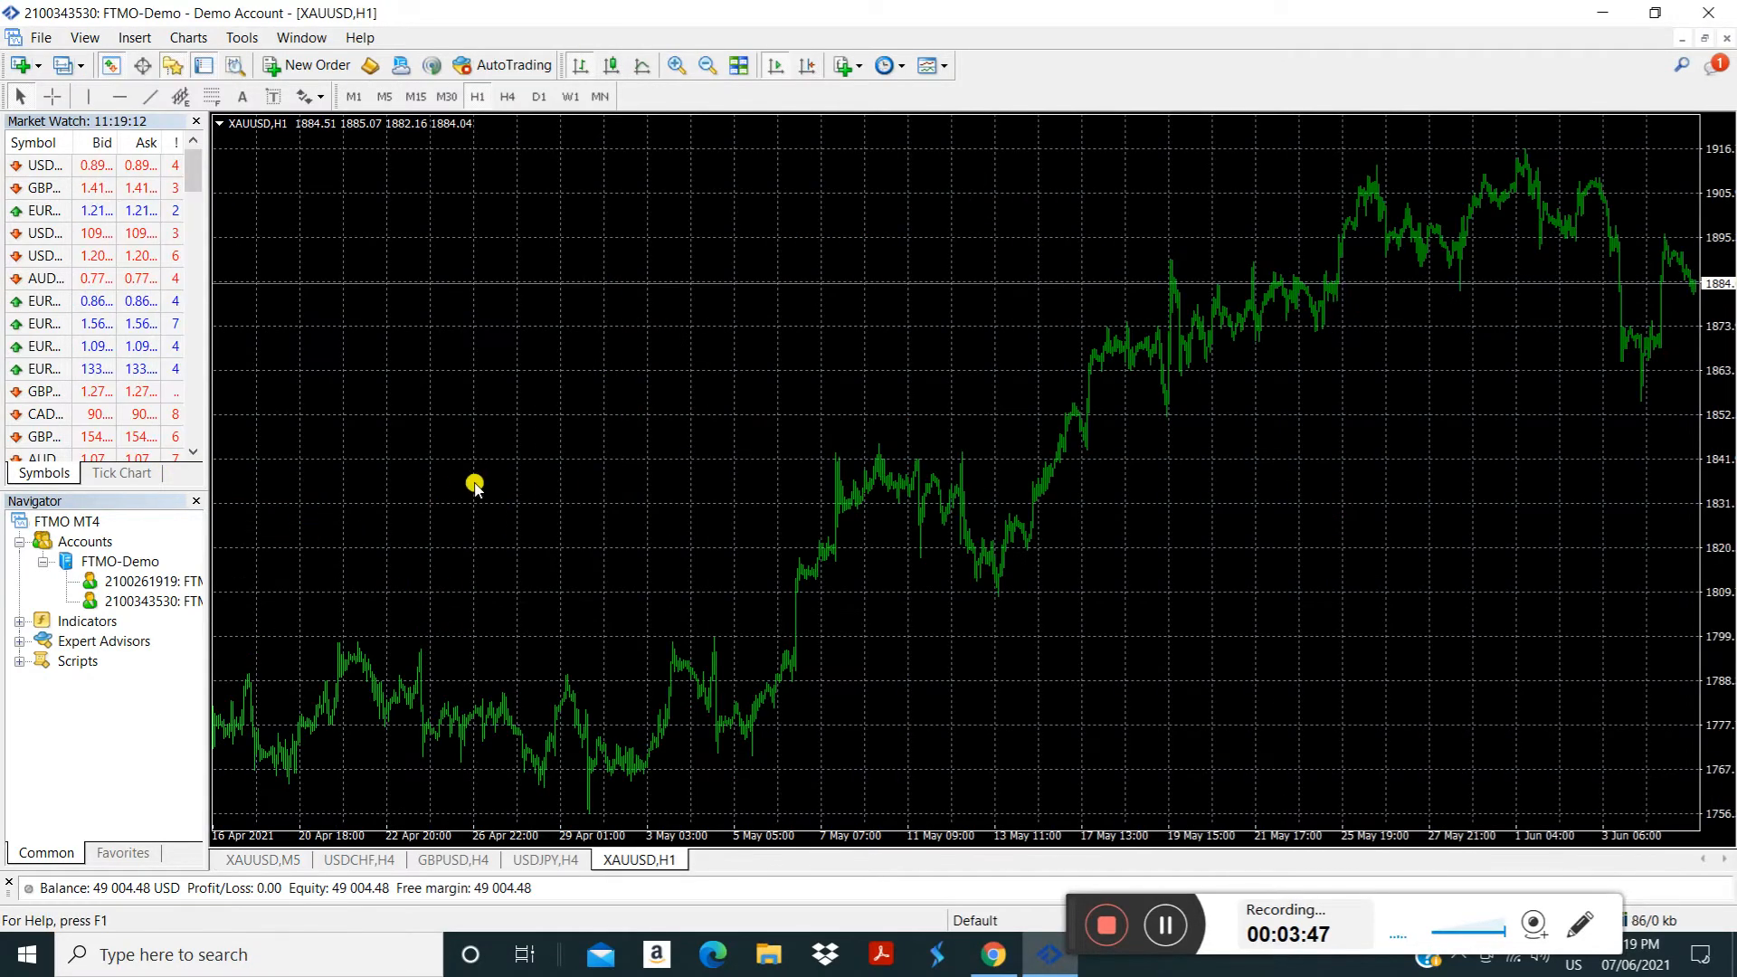
# Set the new XAUUSD chart to the M1 timeframe, zoomed in and with its end shifted away from the border
pyautogui.click(354, 96)
pyautogui.doubleClick(676, 66)
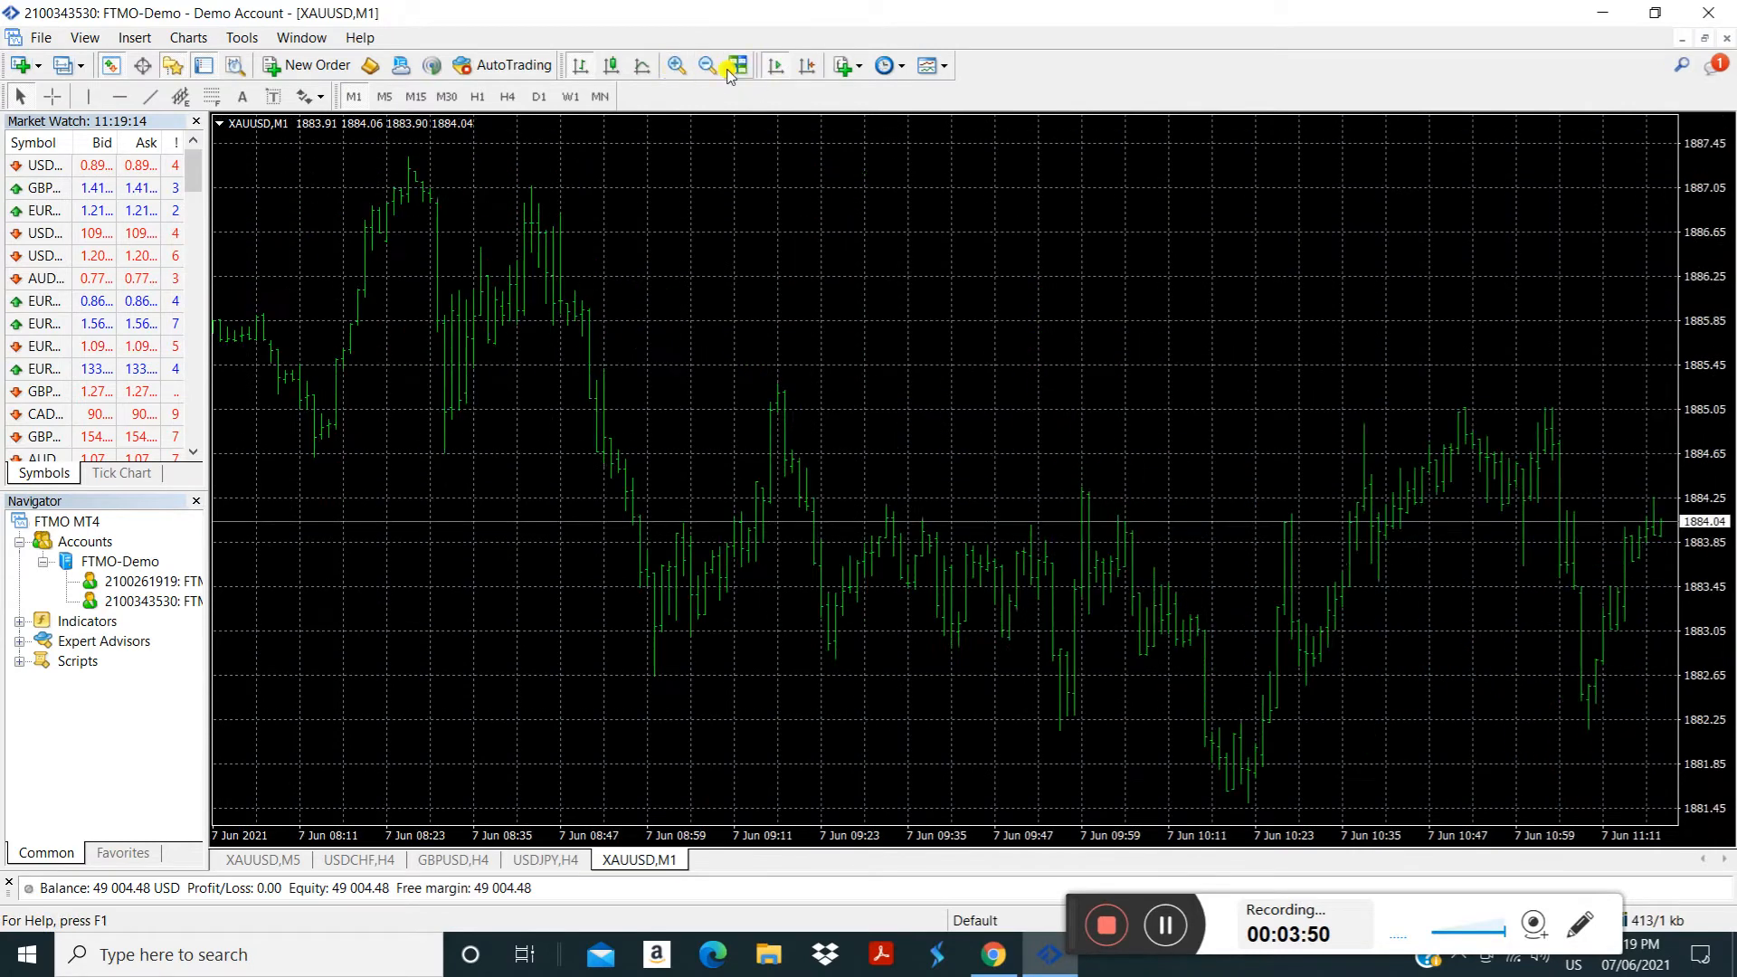
pyautogui.click(809, 67)
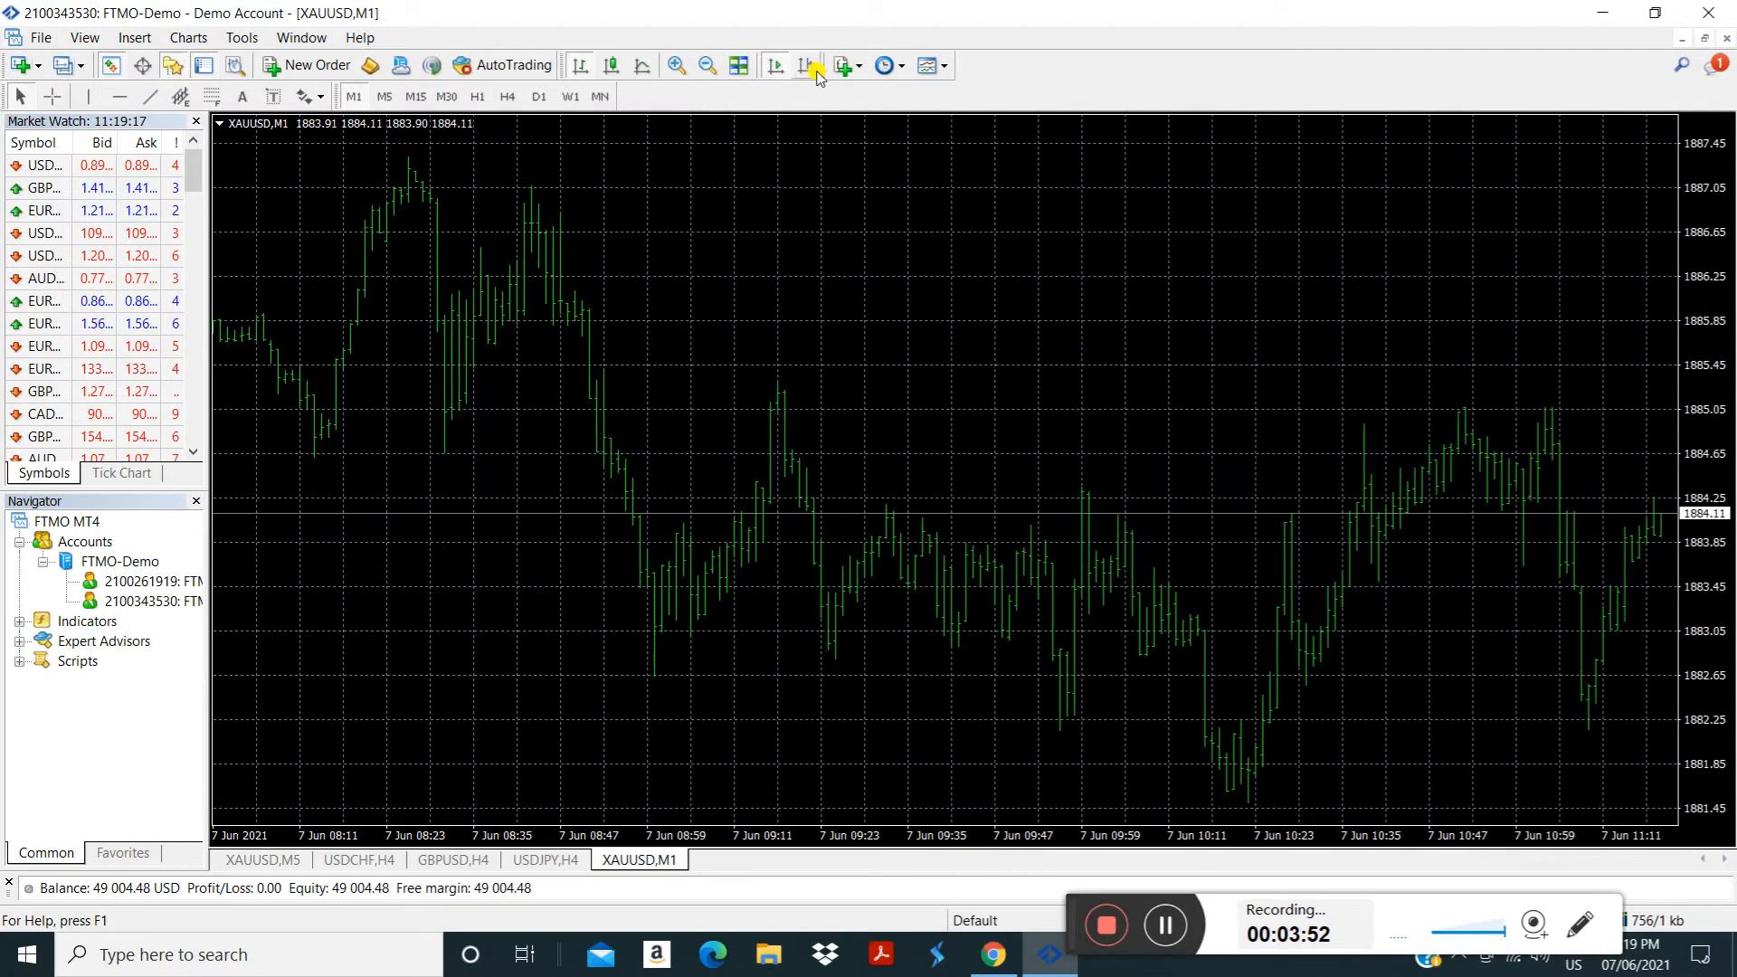
# Apply the Black On White colour scheme to the XAUUSD M1 chart
pyautogui.rightClick(816, 263)
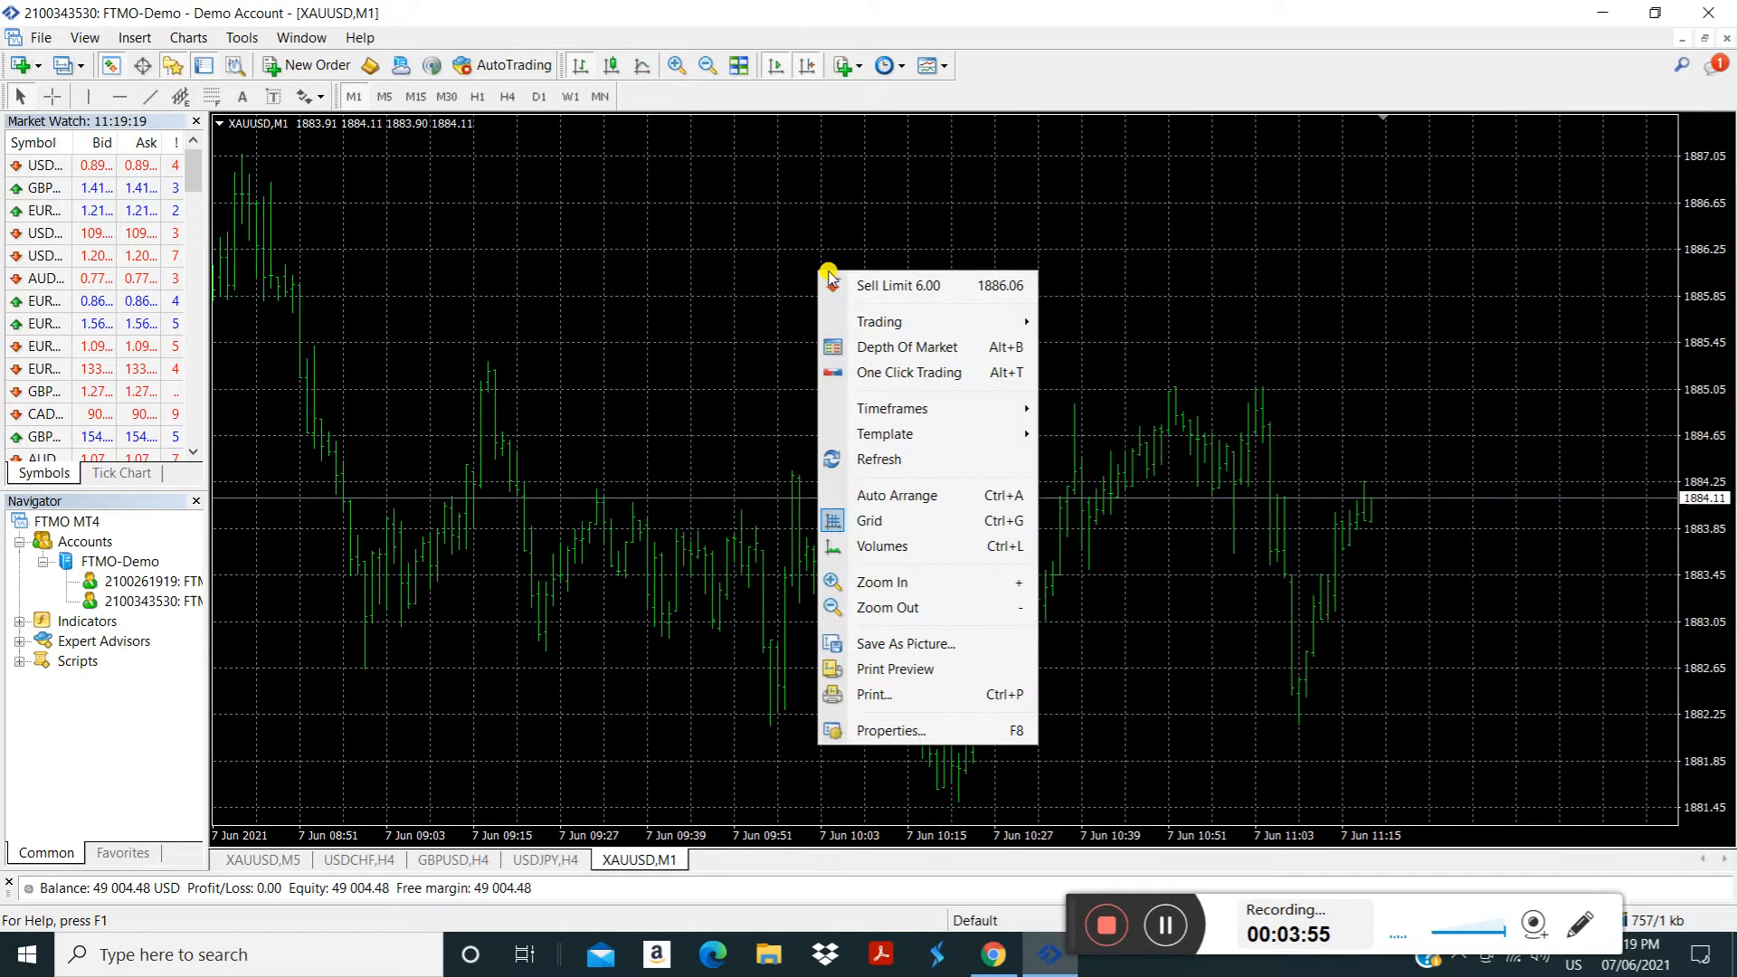
pyautogui.click(890, 732)
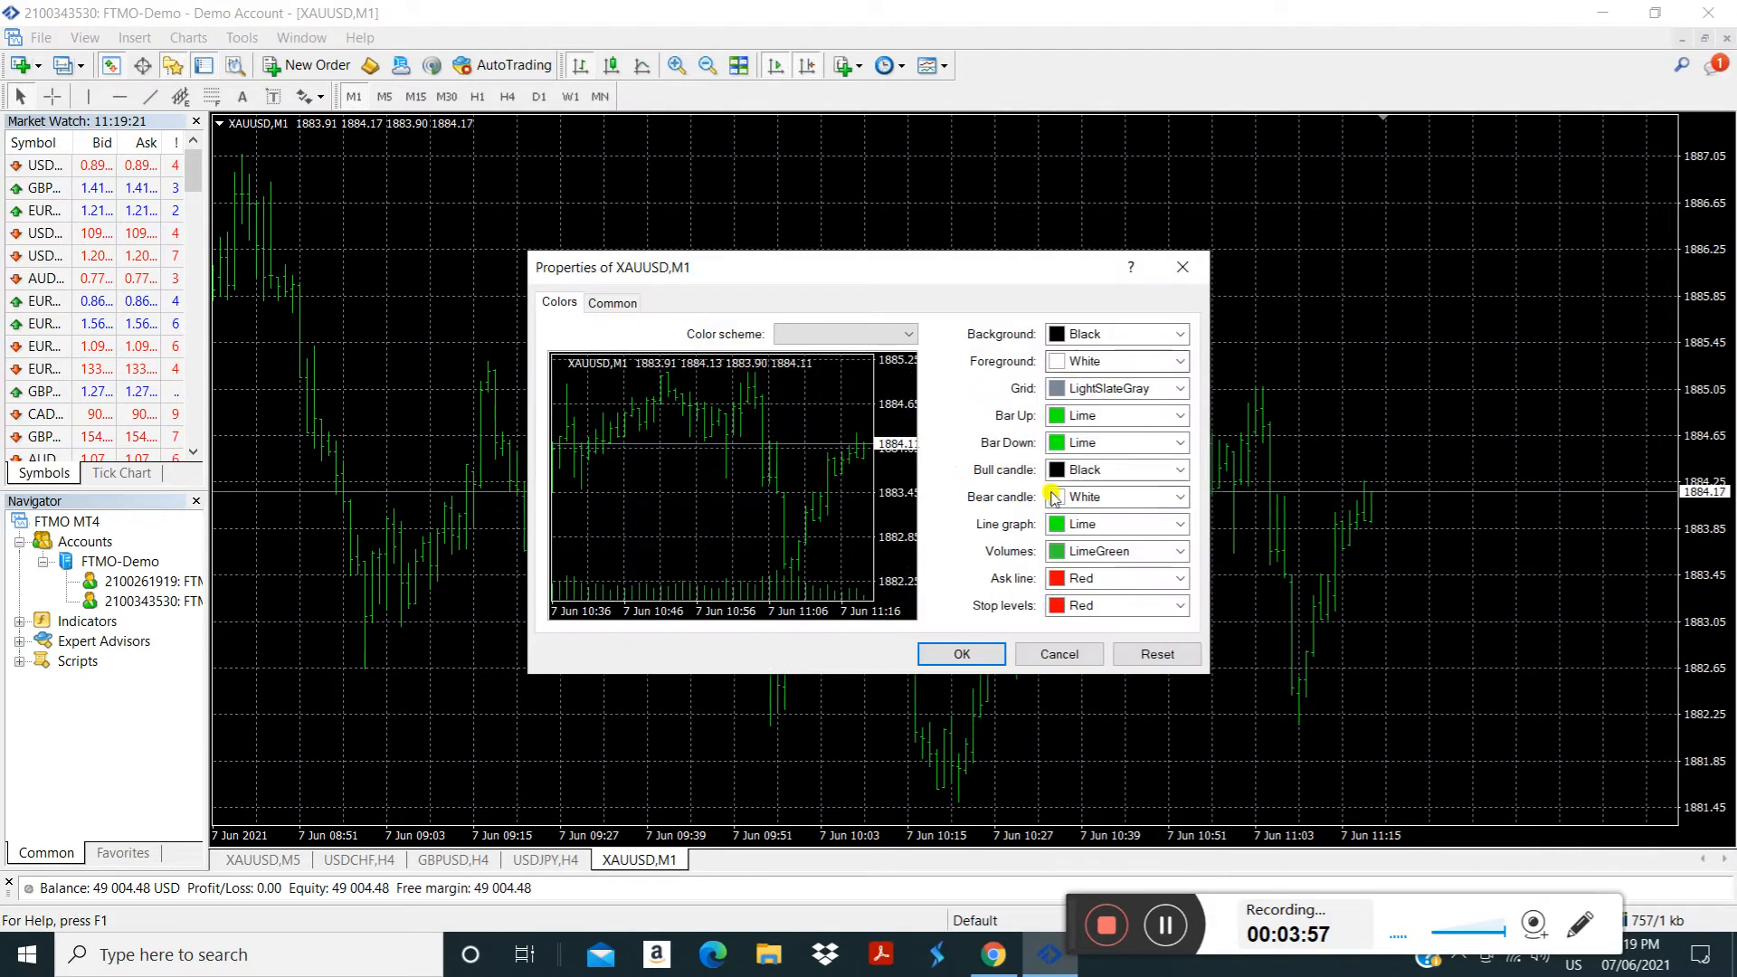
pyautogui.click(908, 334)
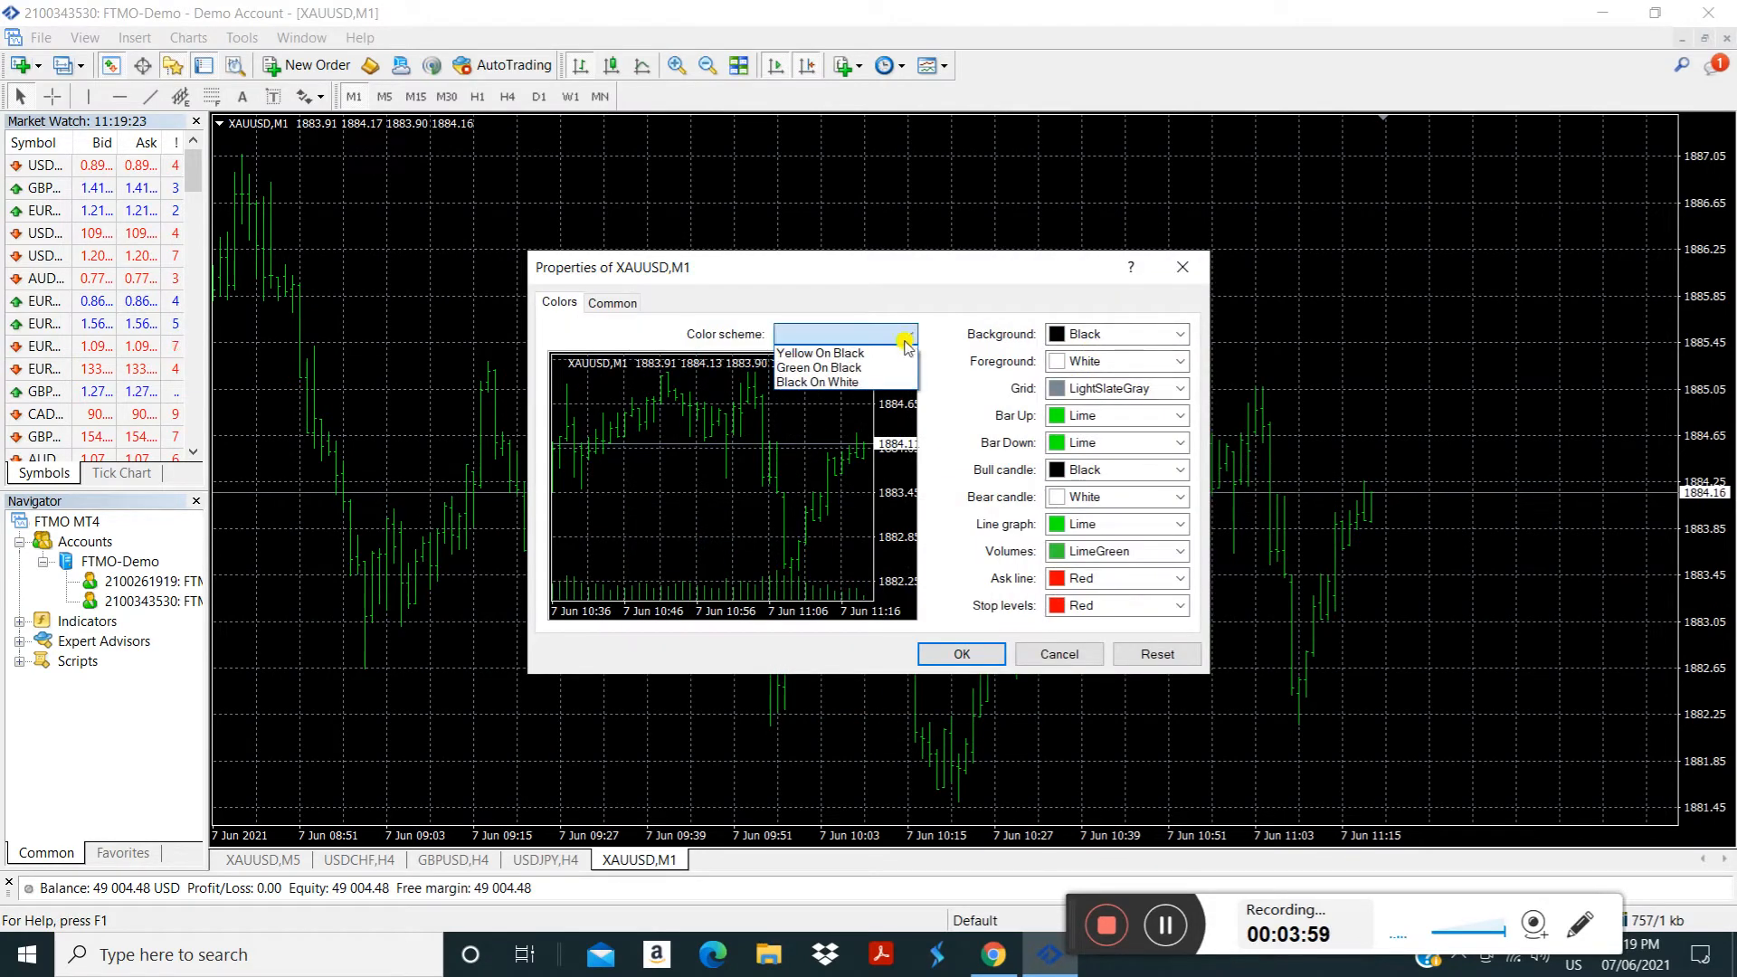
pyautogui.click(847, 380)
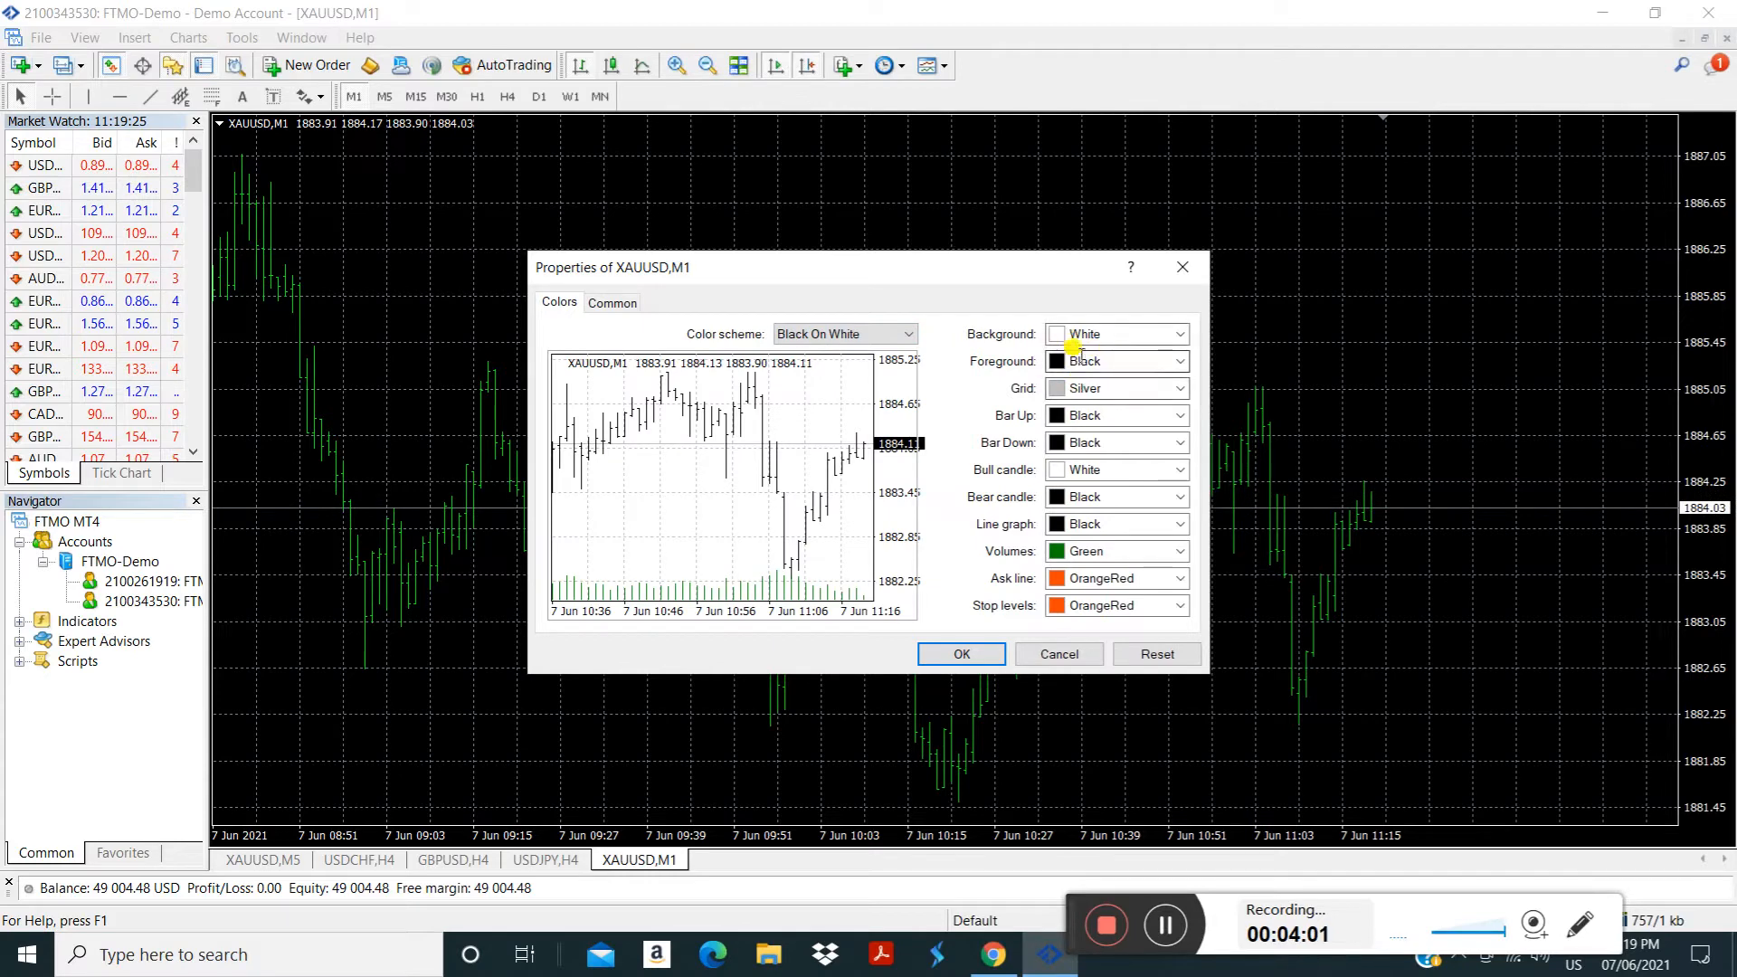
pyautogui.click(946, 652)
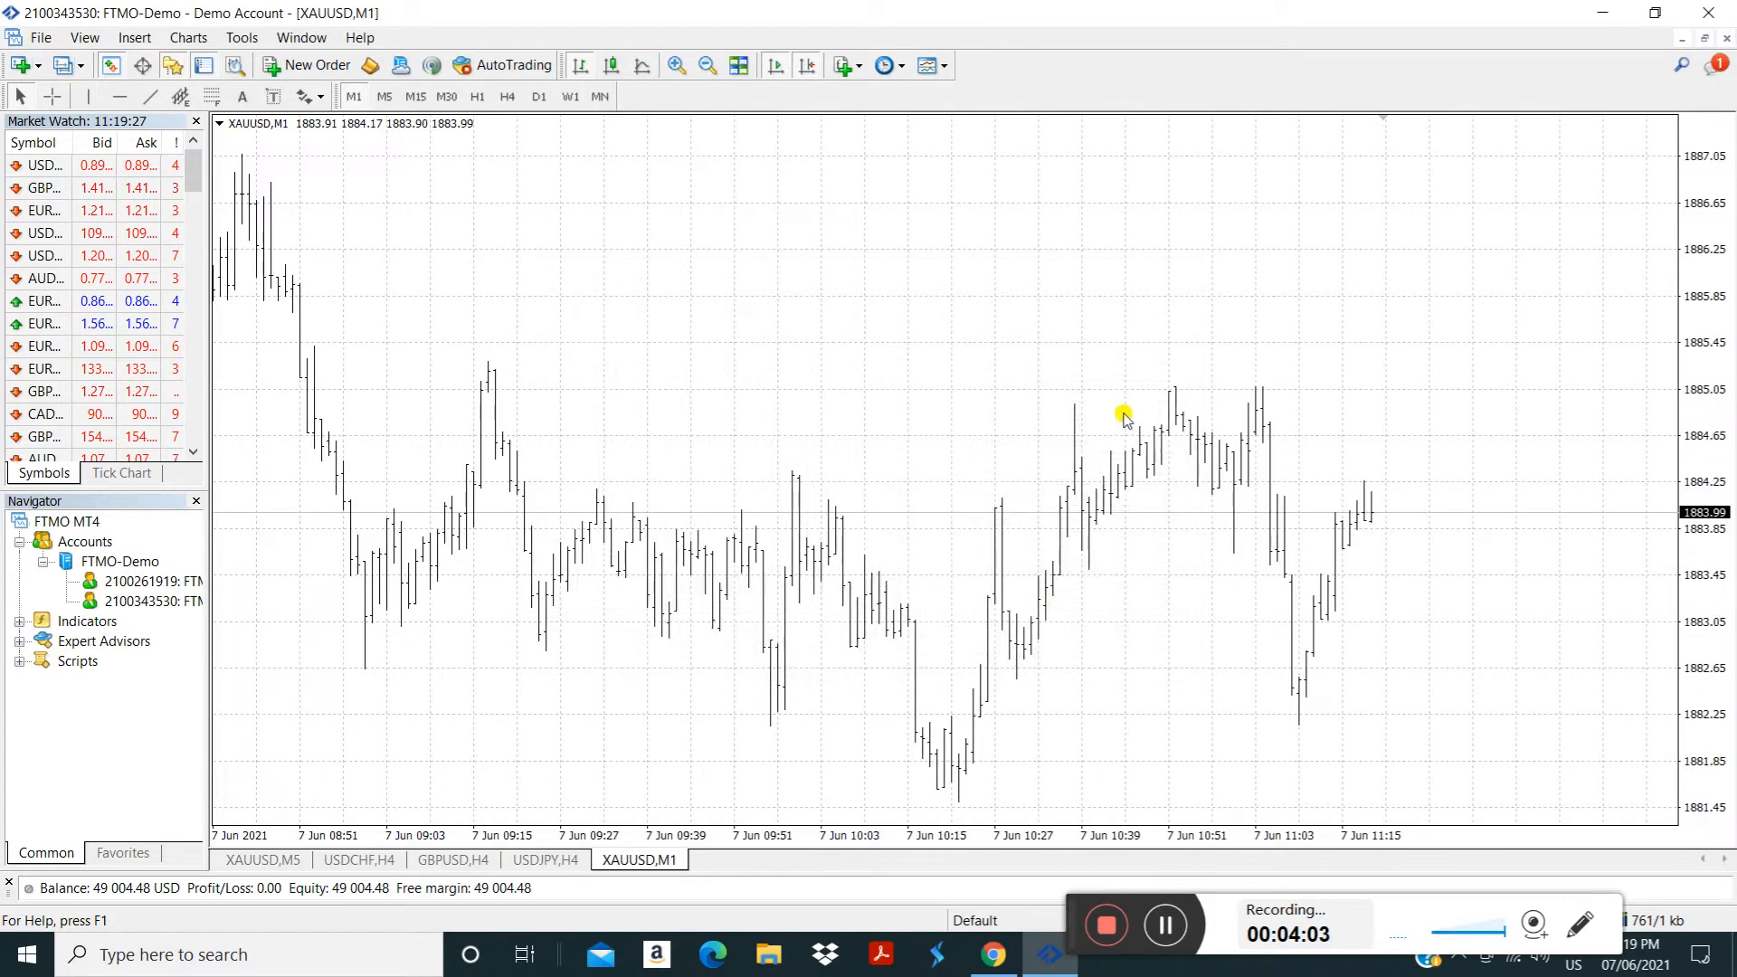
# Set the XAUUSD chart's colour scheme to Green On Black and show its prices as enlarged candlesticks
pyautogui.rightClick(1001, 310)
pyautogui.click(1059, 769)
pyautogui.click(908, 334)
pyautogui.click(891, 366)
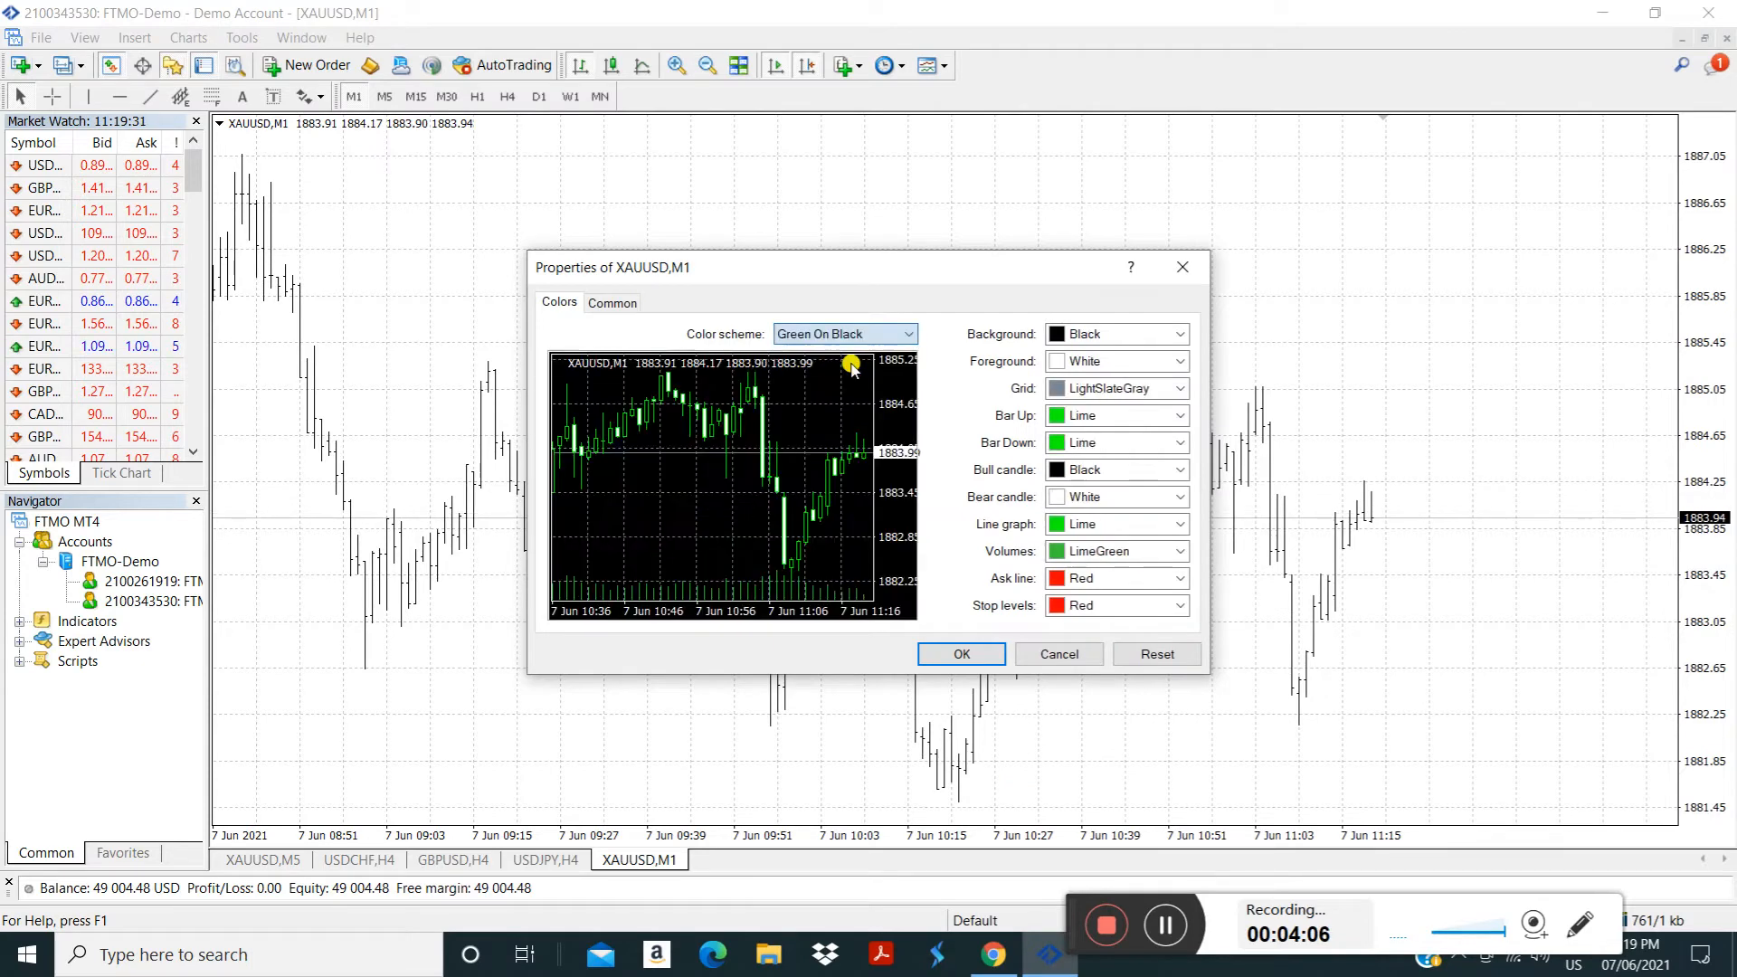
pyautogui.click(960, 656)
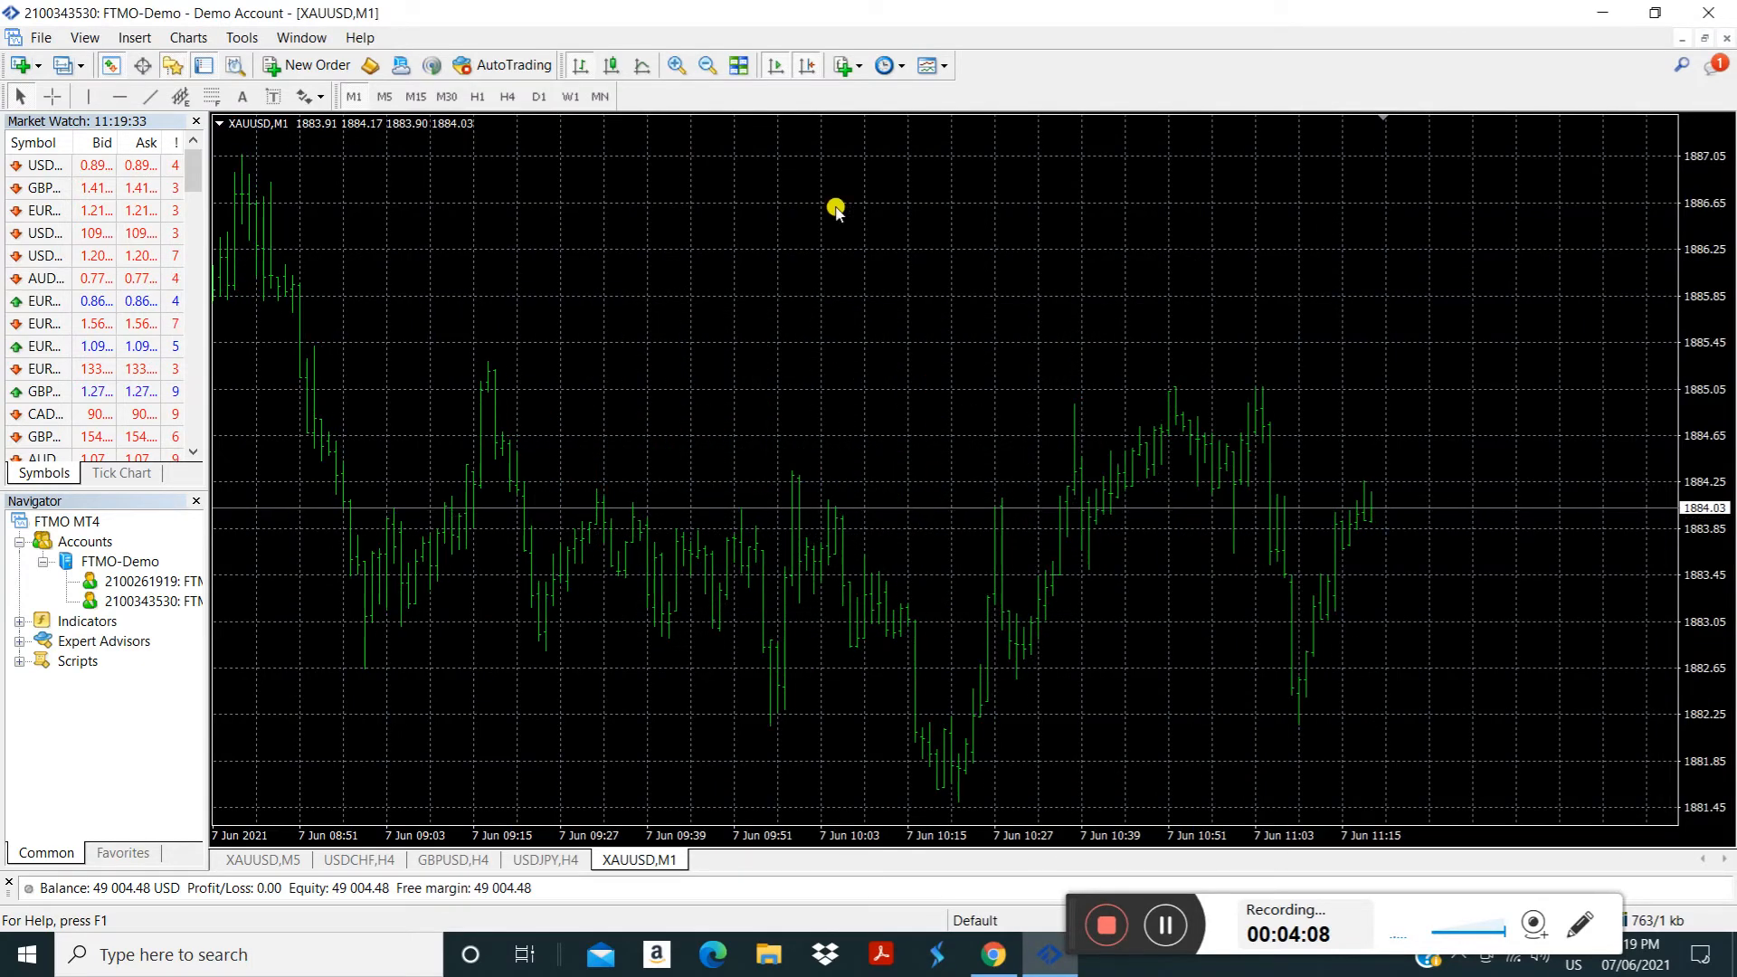
pyautogui.click(611, 67)
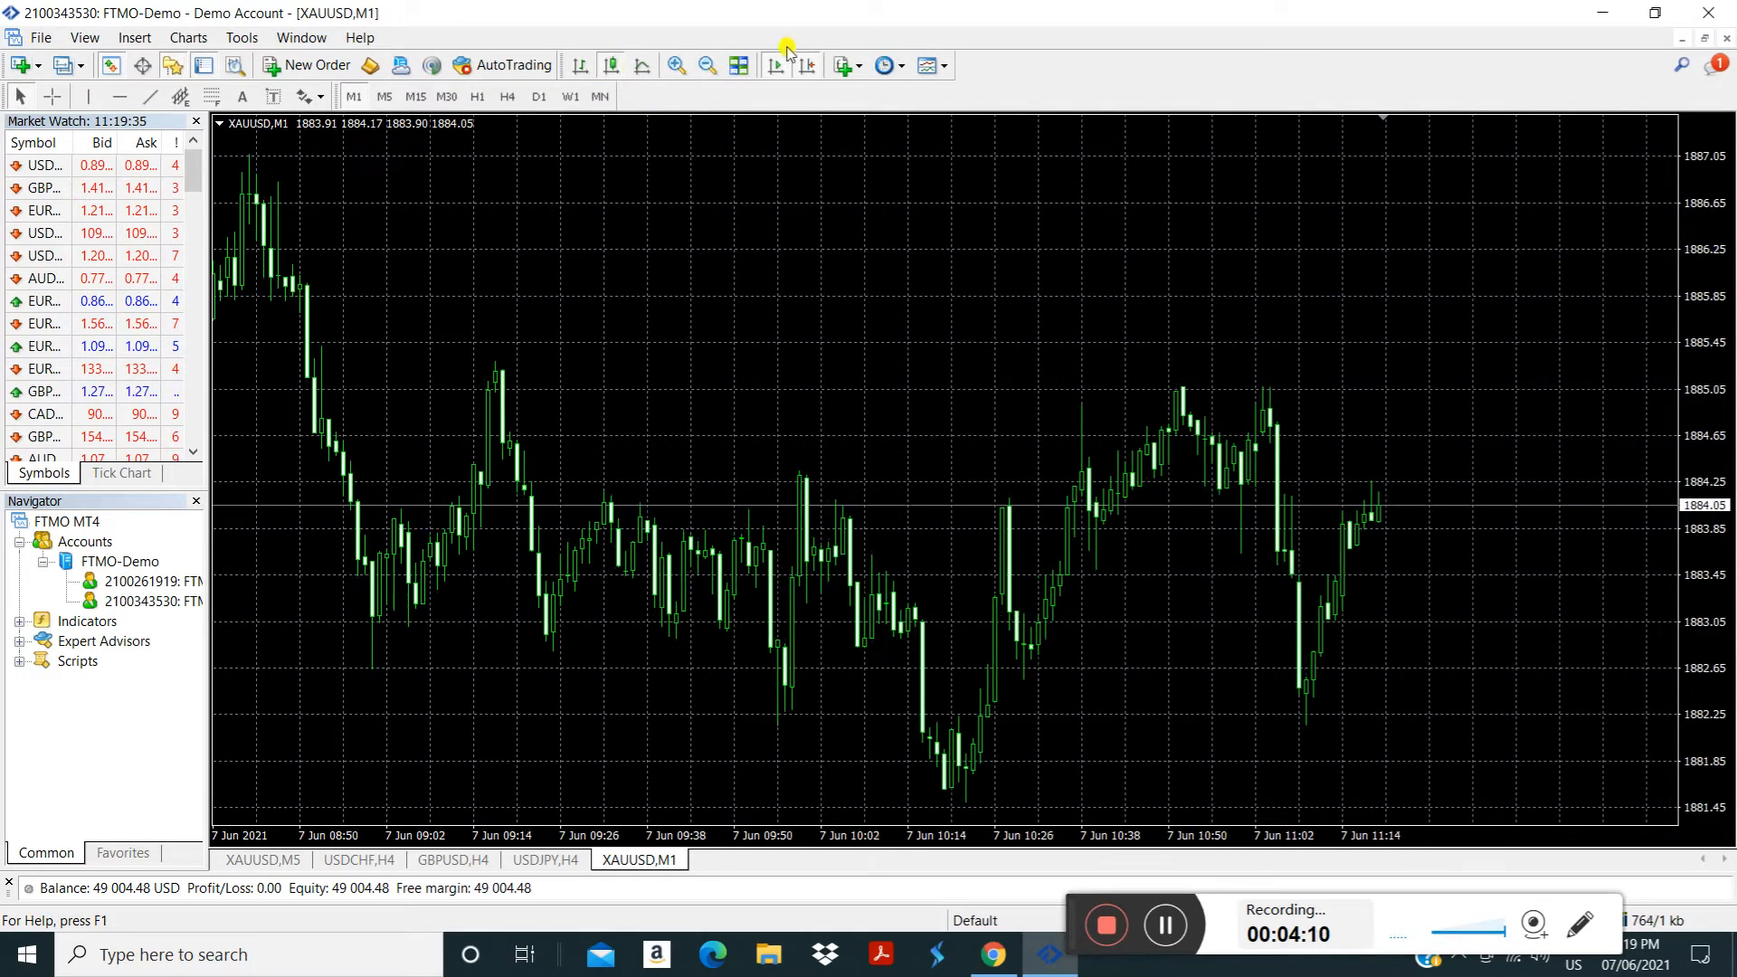
pyautogui.click(679, 69)
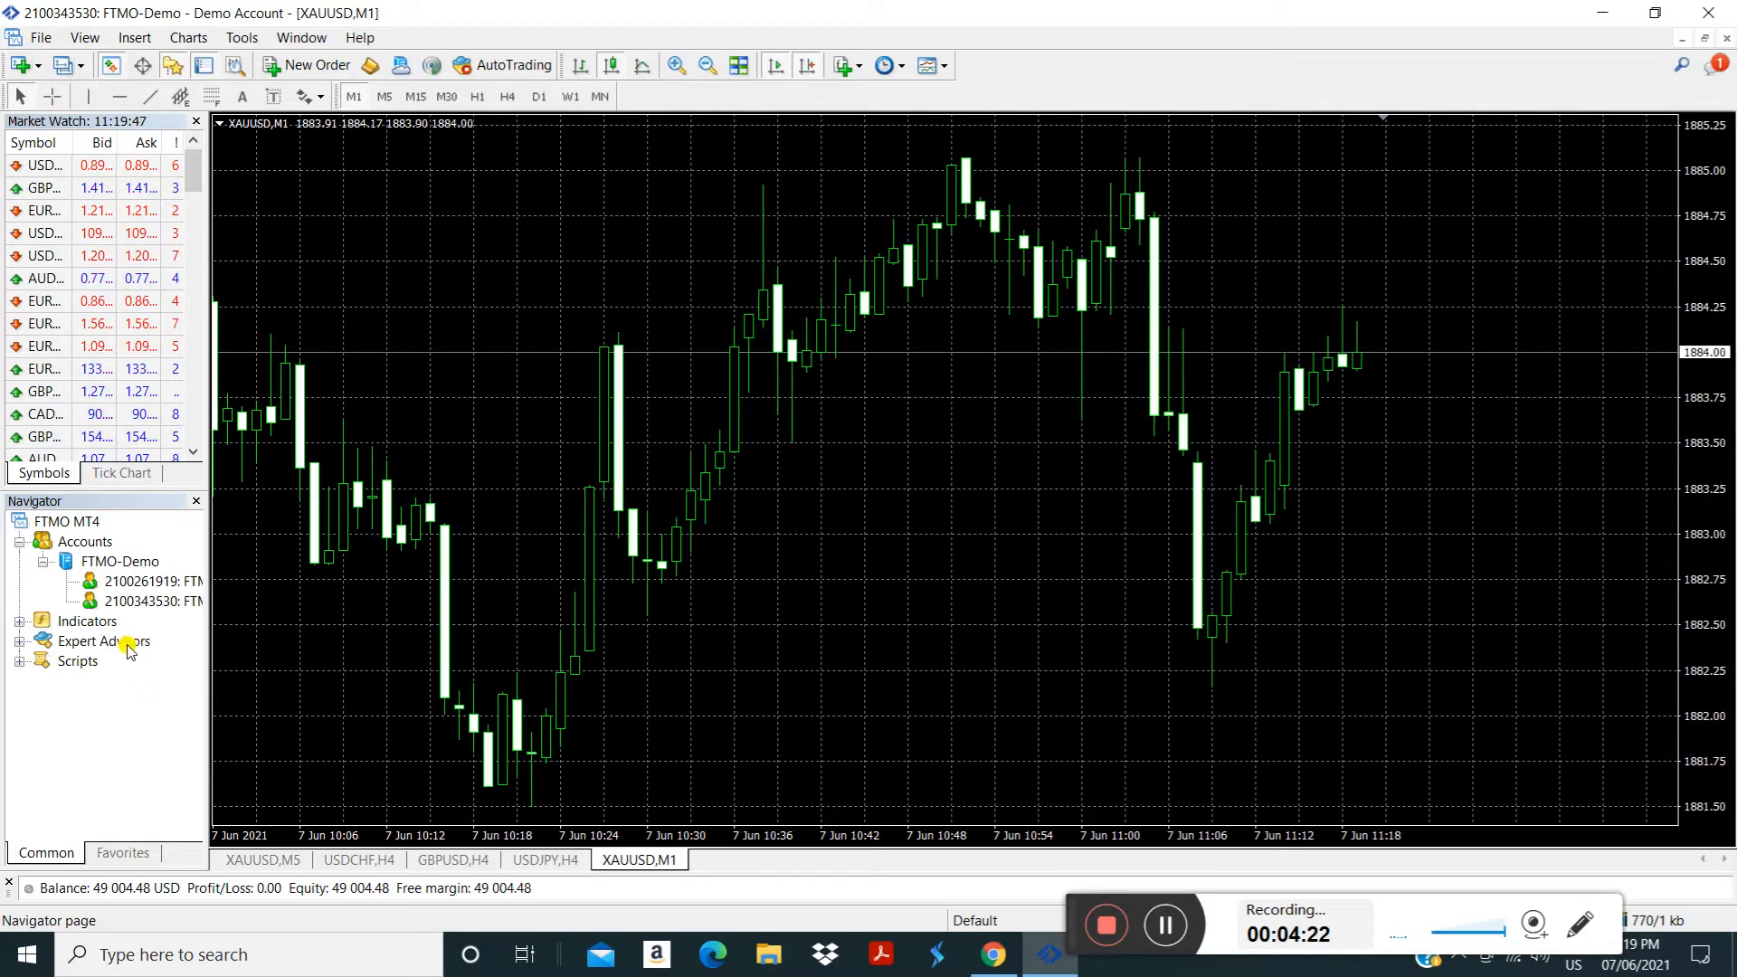
# Attach the Soft4FX Forex Simulator expert advisor to the XAUUSD M1 chart
pyautogui.doubleClick(90, 642)
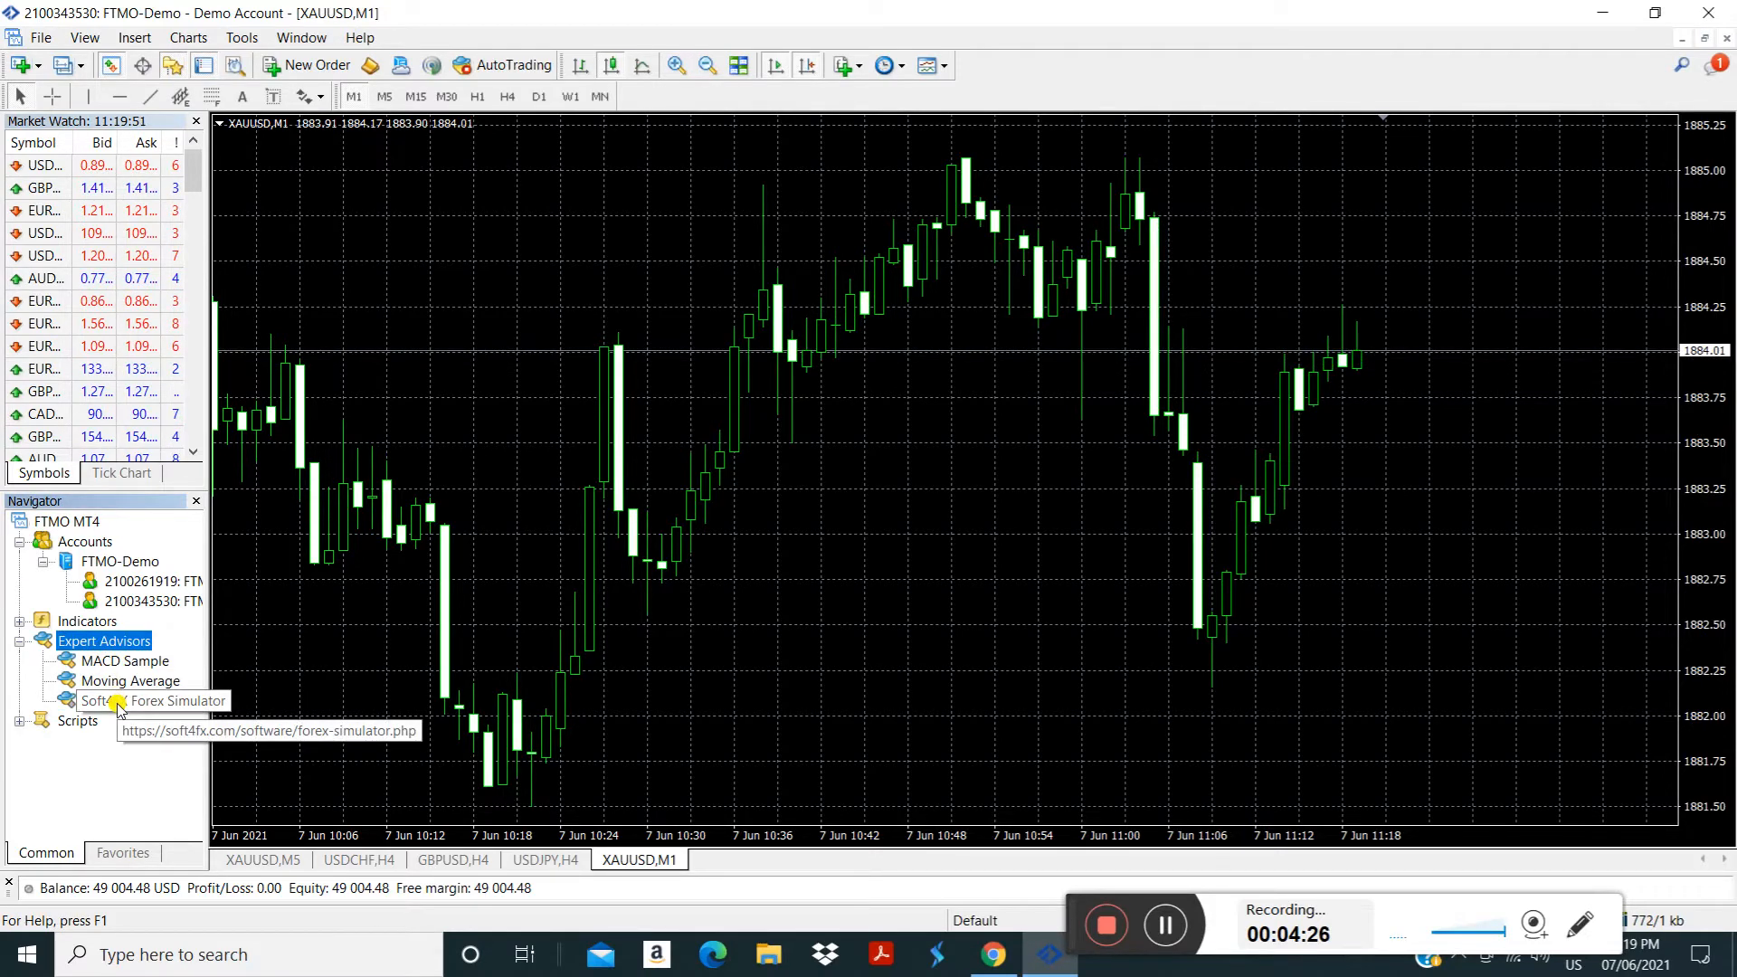
pyautogui.click(145, 703)
pyautogui.moveTo(148, 702); pyautogui.dragTo(576, 250)
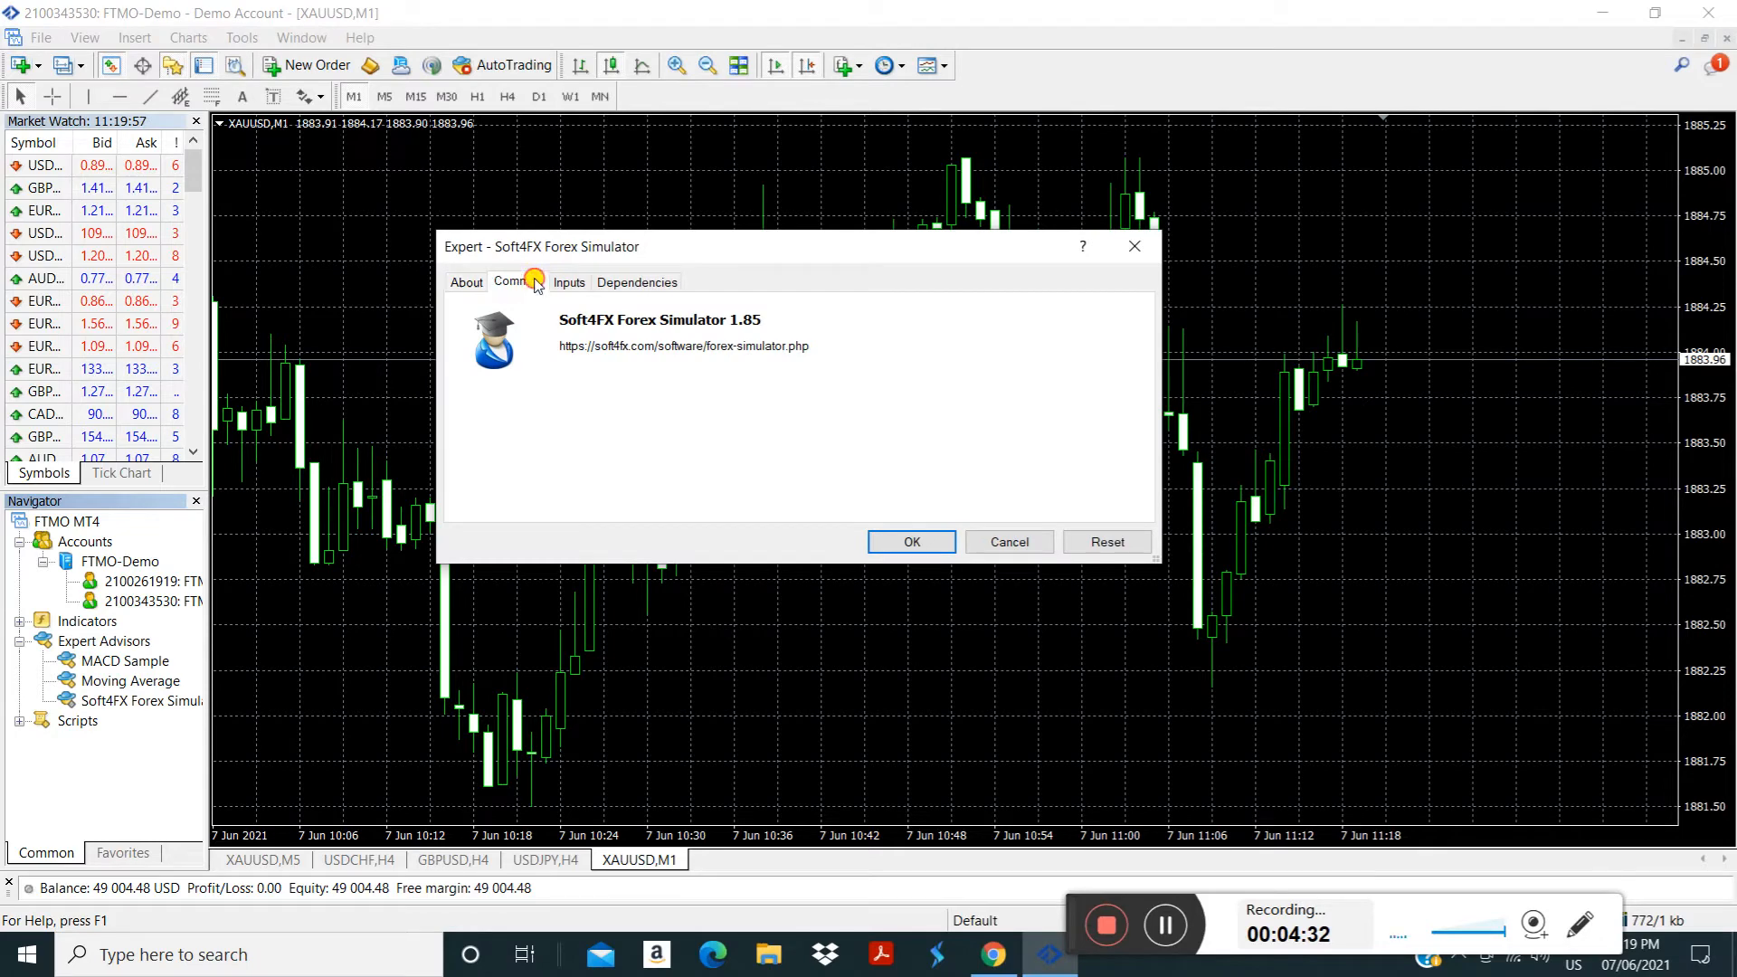
# Allow live trading and DLL imports for the expert advisor, check its inputs and dependencies, and start it
pyautogui.click(536, 284)
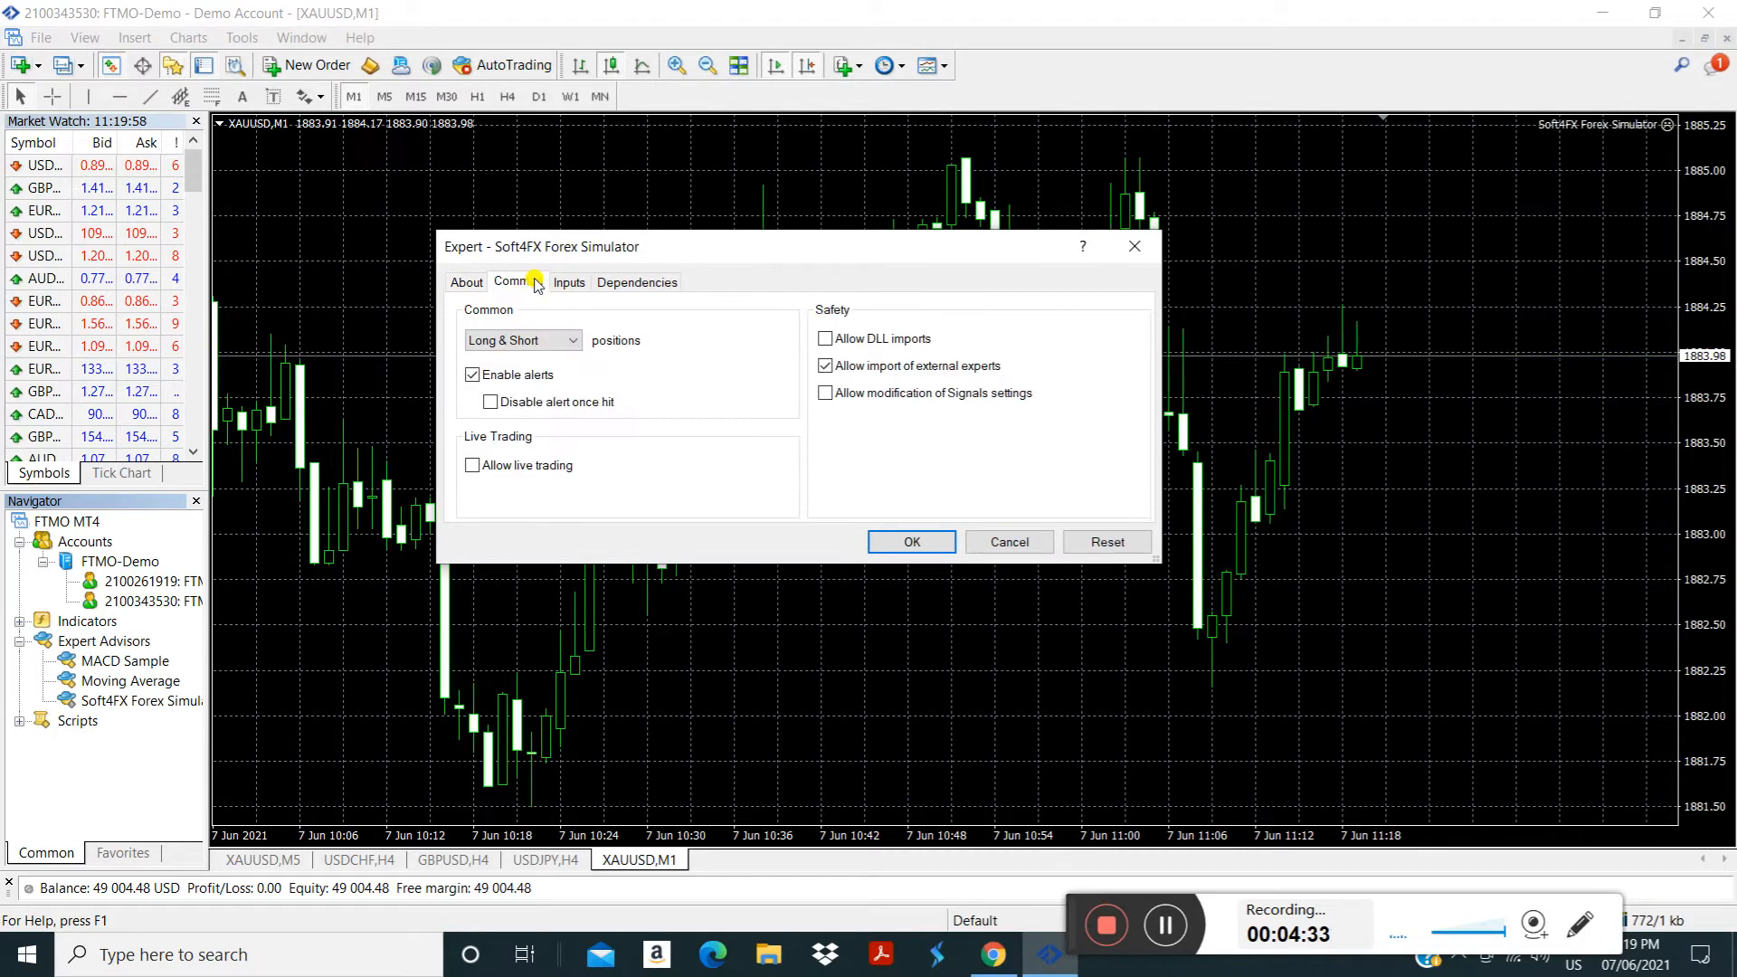
pyautogui.click(474, 469)
pyautogui.click(887, 340)
pyautogui.click(570, 286)
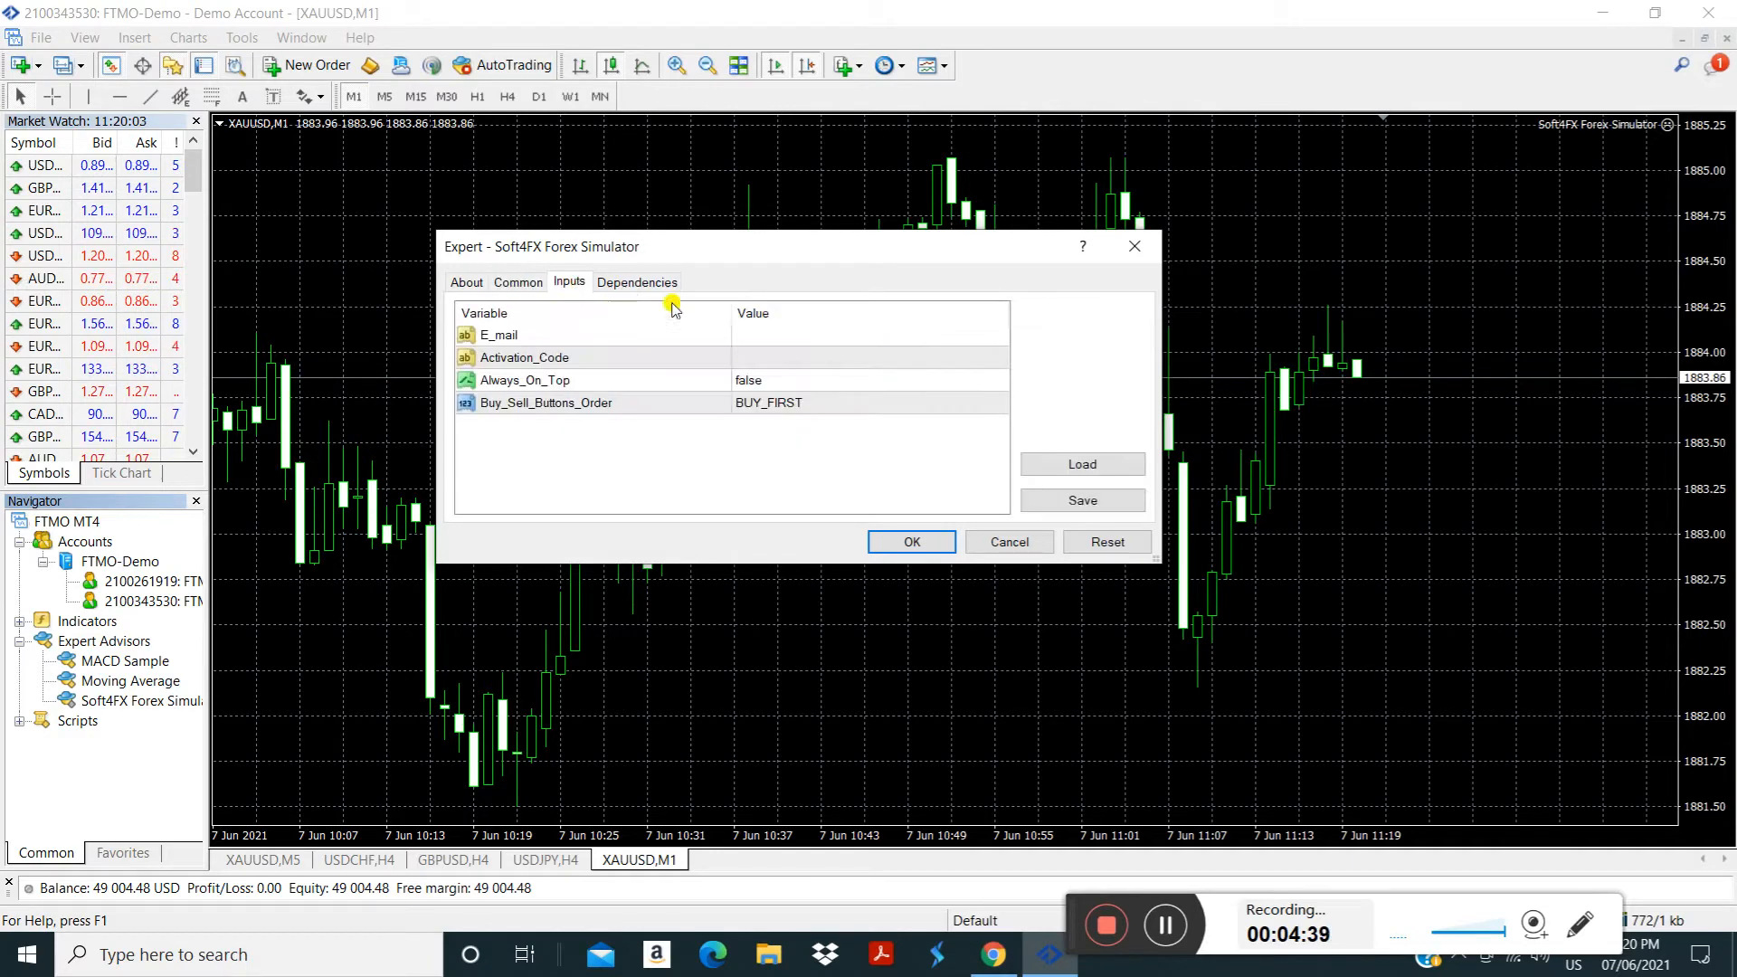
pyautogui.click(644, 284)
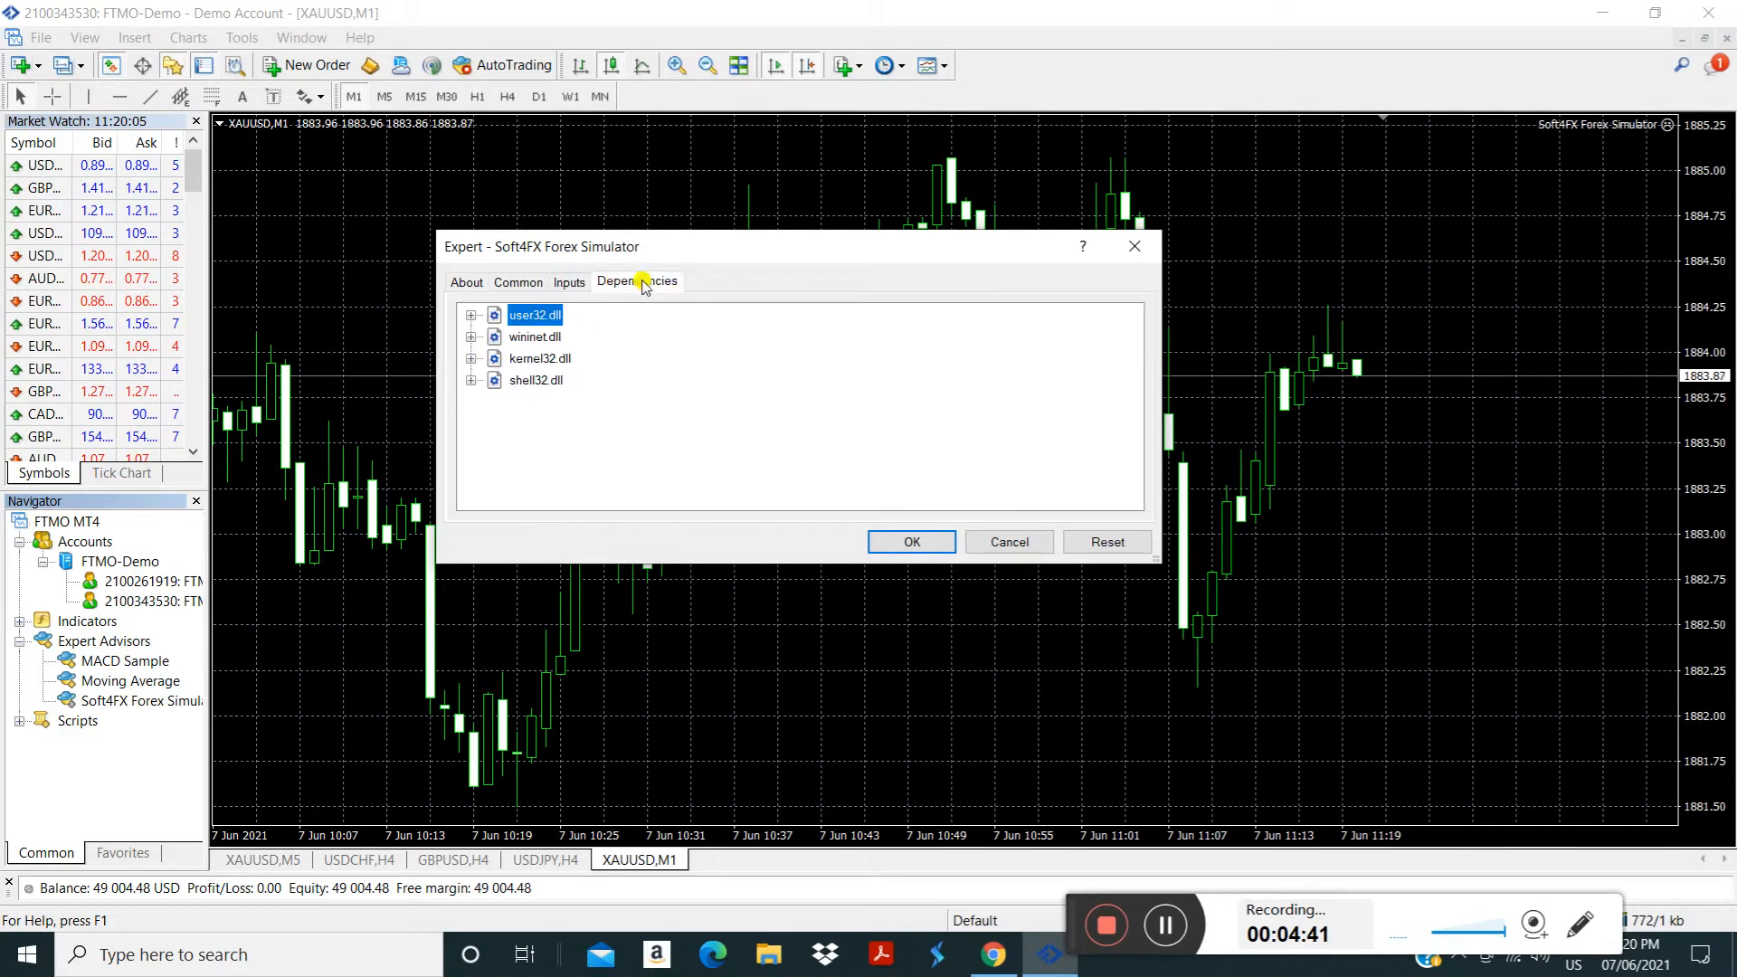
pyautogui.click(472, 286)
pyautogui.click(905, 541)
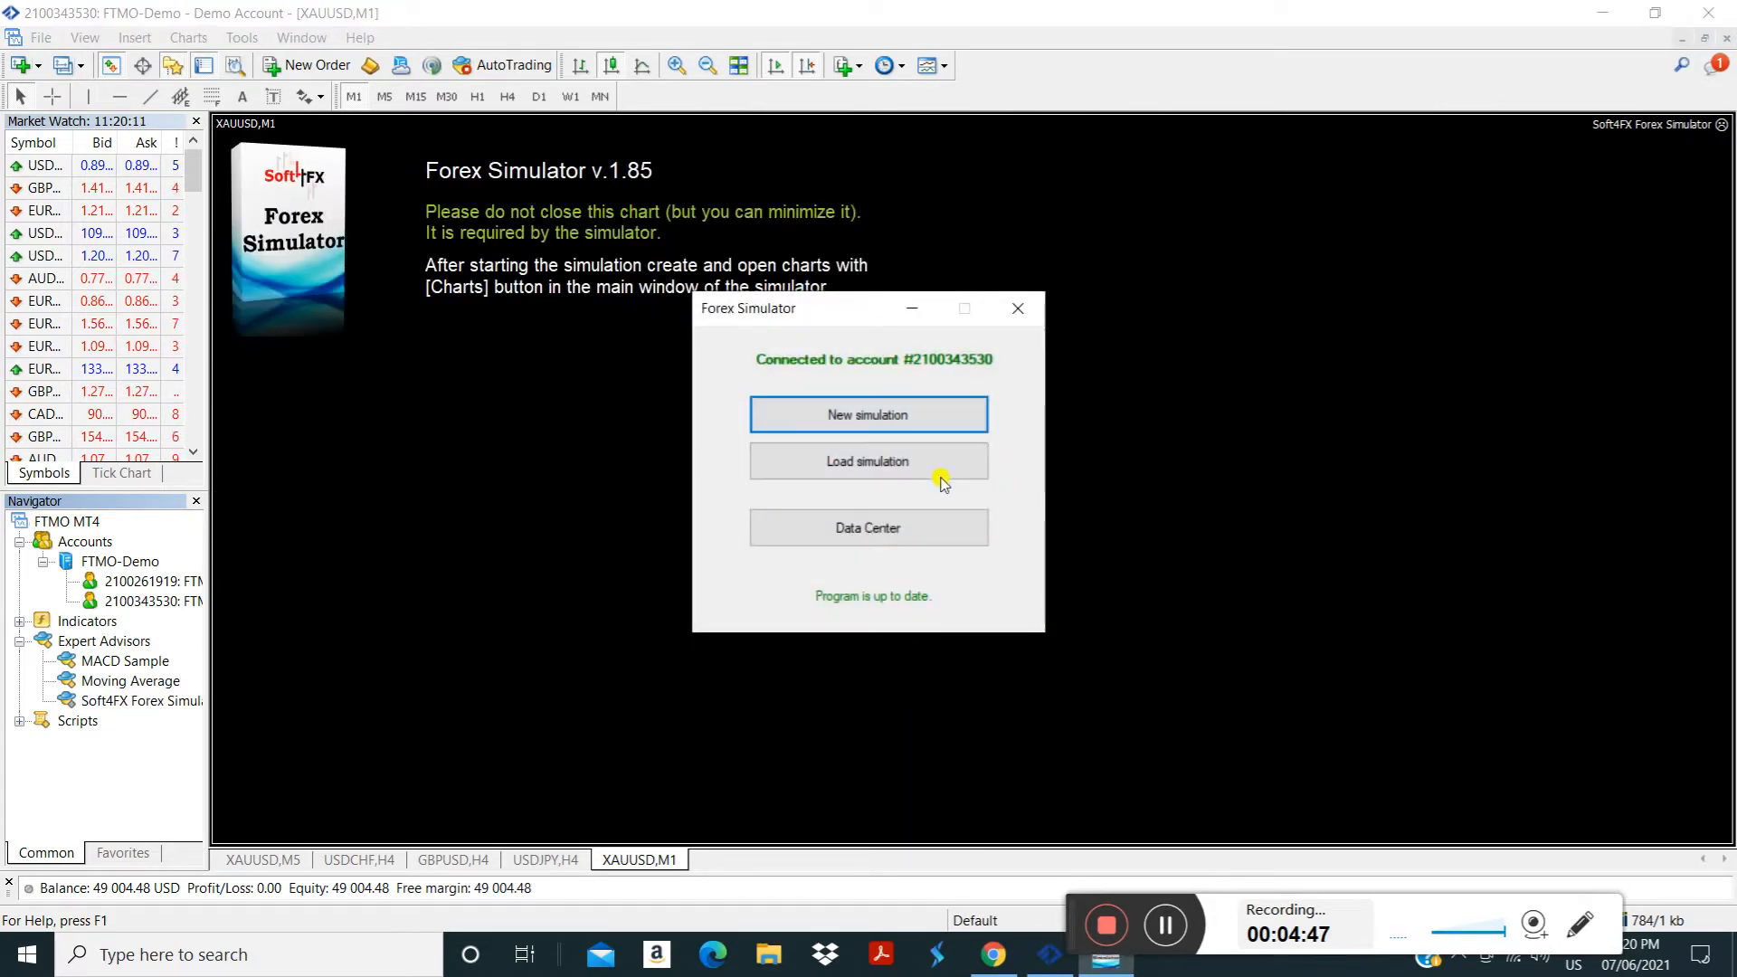
# Open the new simulation settings and check which instruments and date ranges the Dukascopy provider offers, including USDCAD and GBPJPY
pyautogui.click(895, 422)
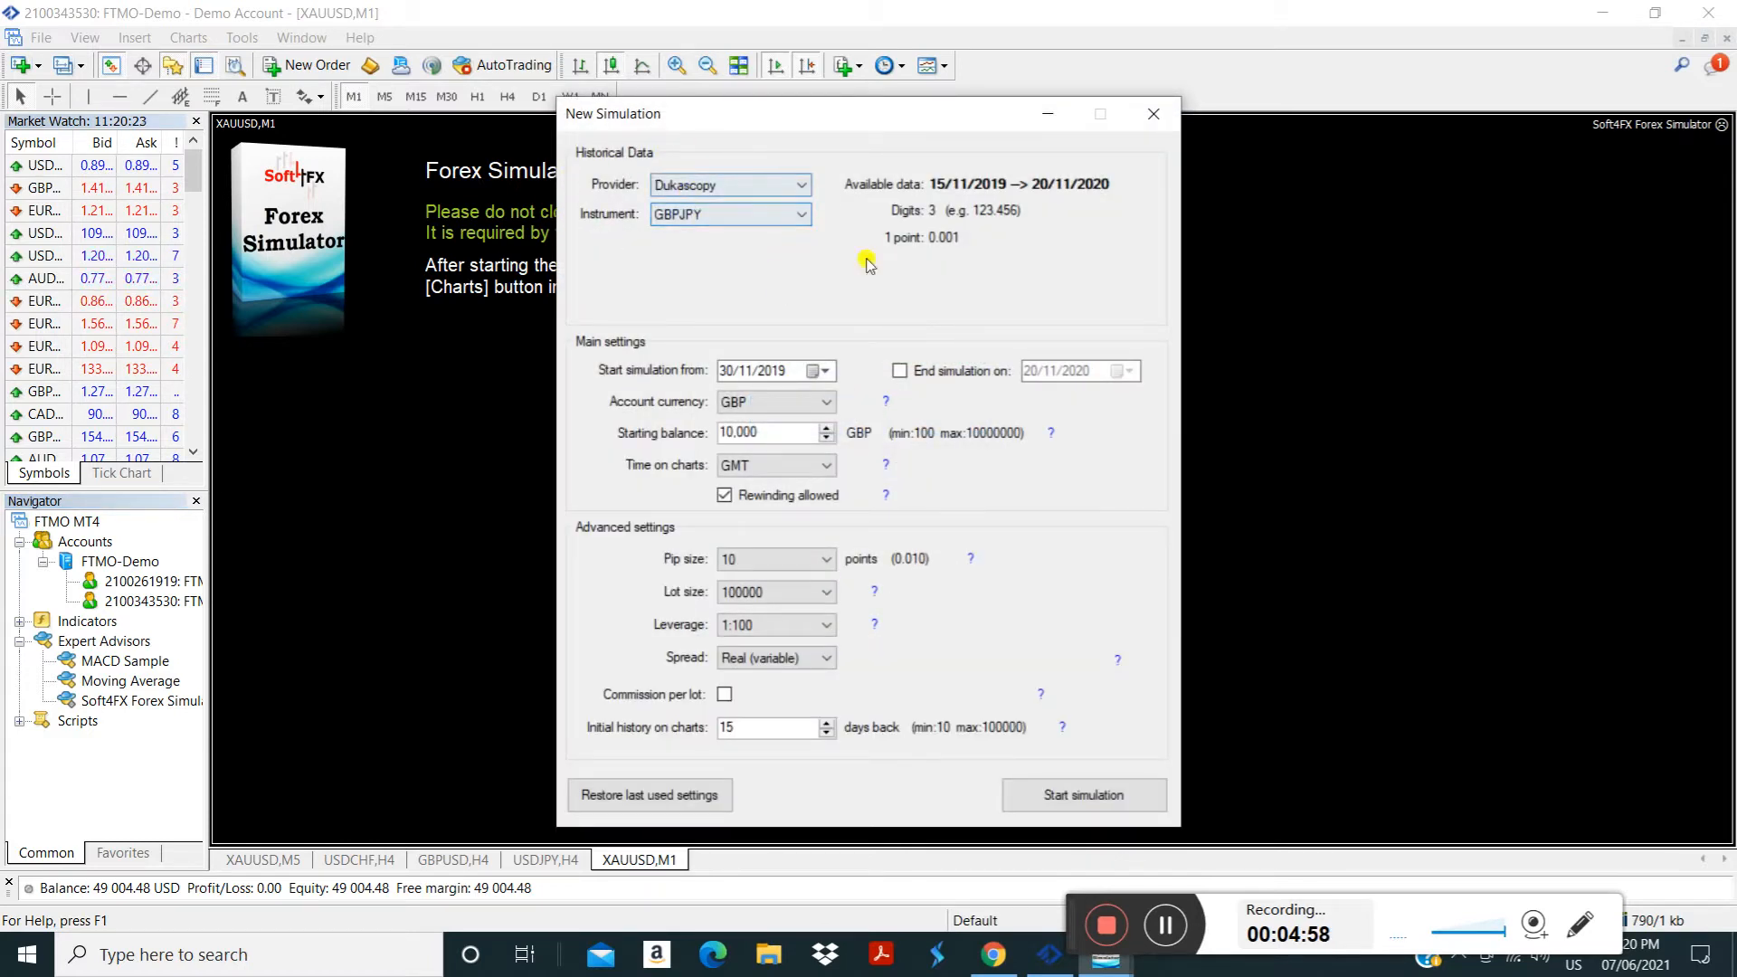
pyautogui.click(781, 216)
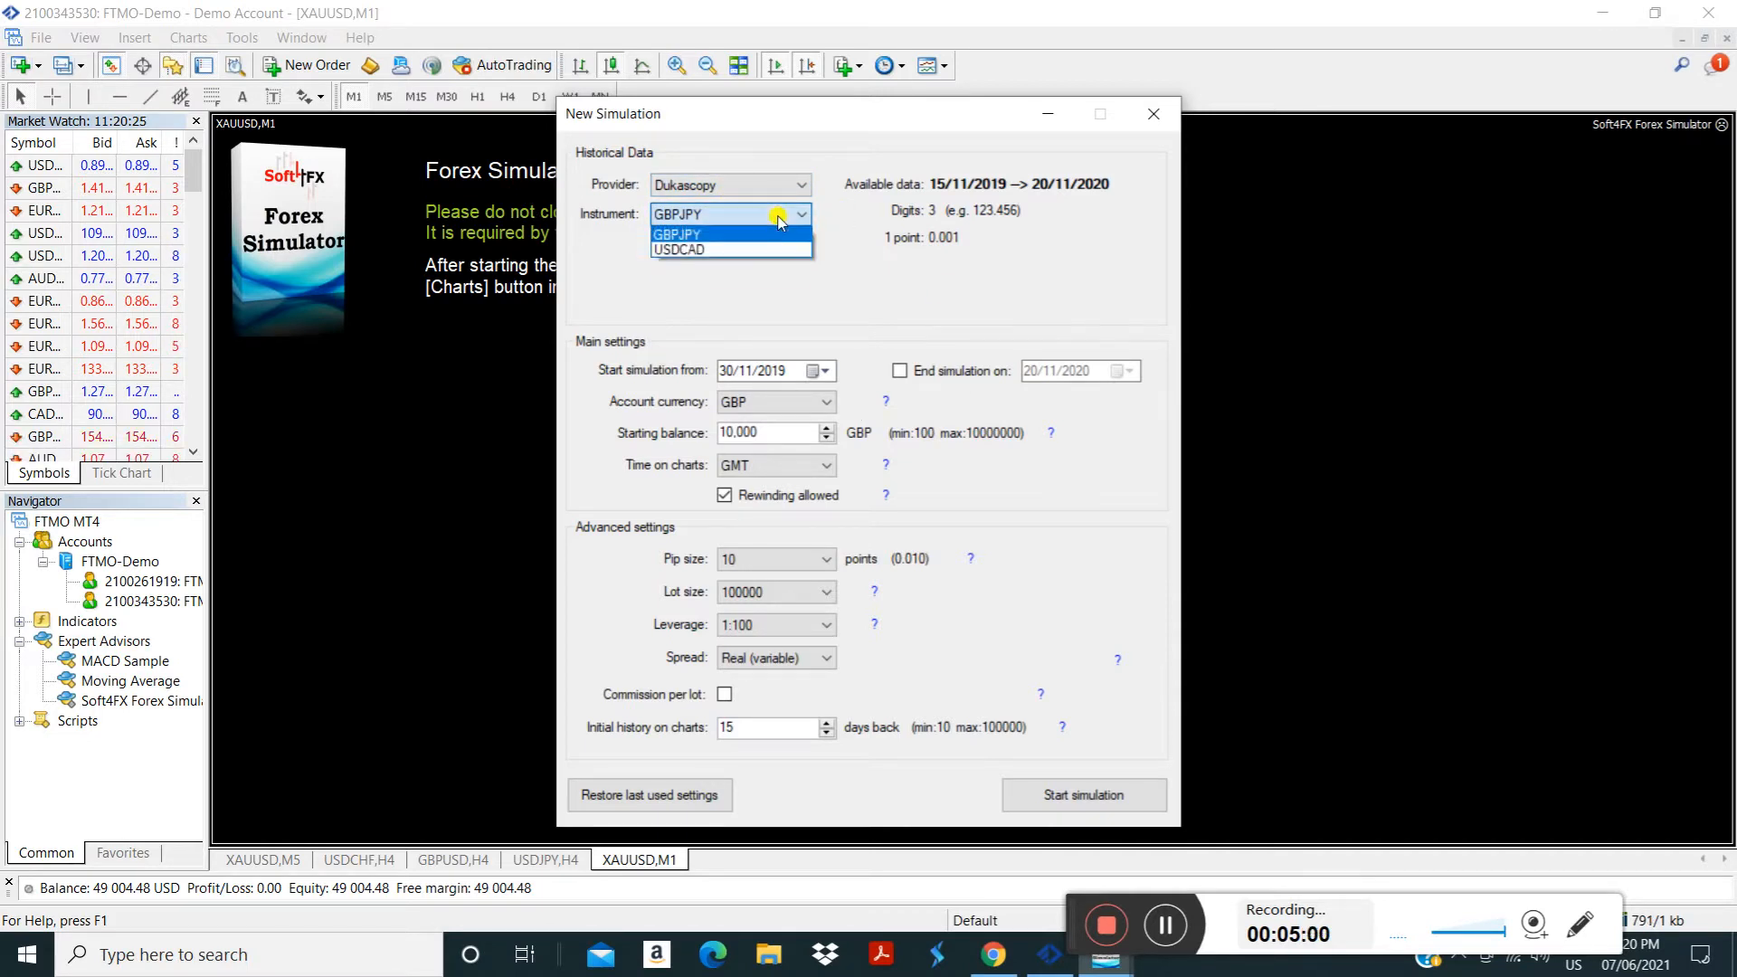
pyautogui.click(781, 217)
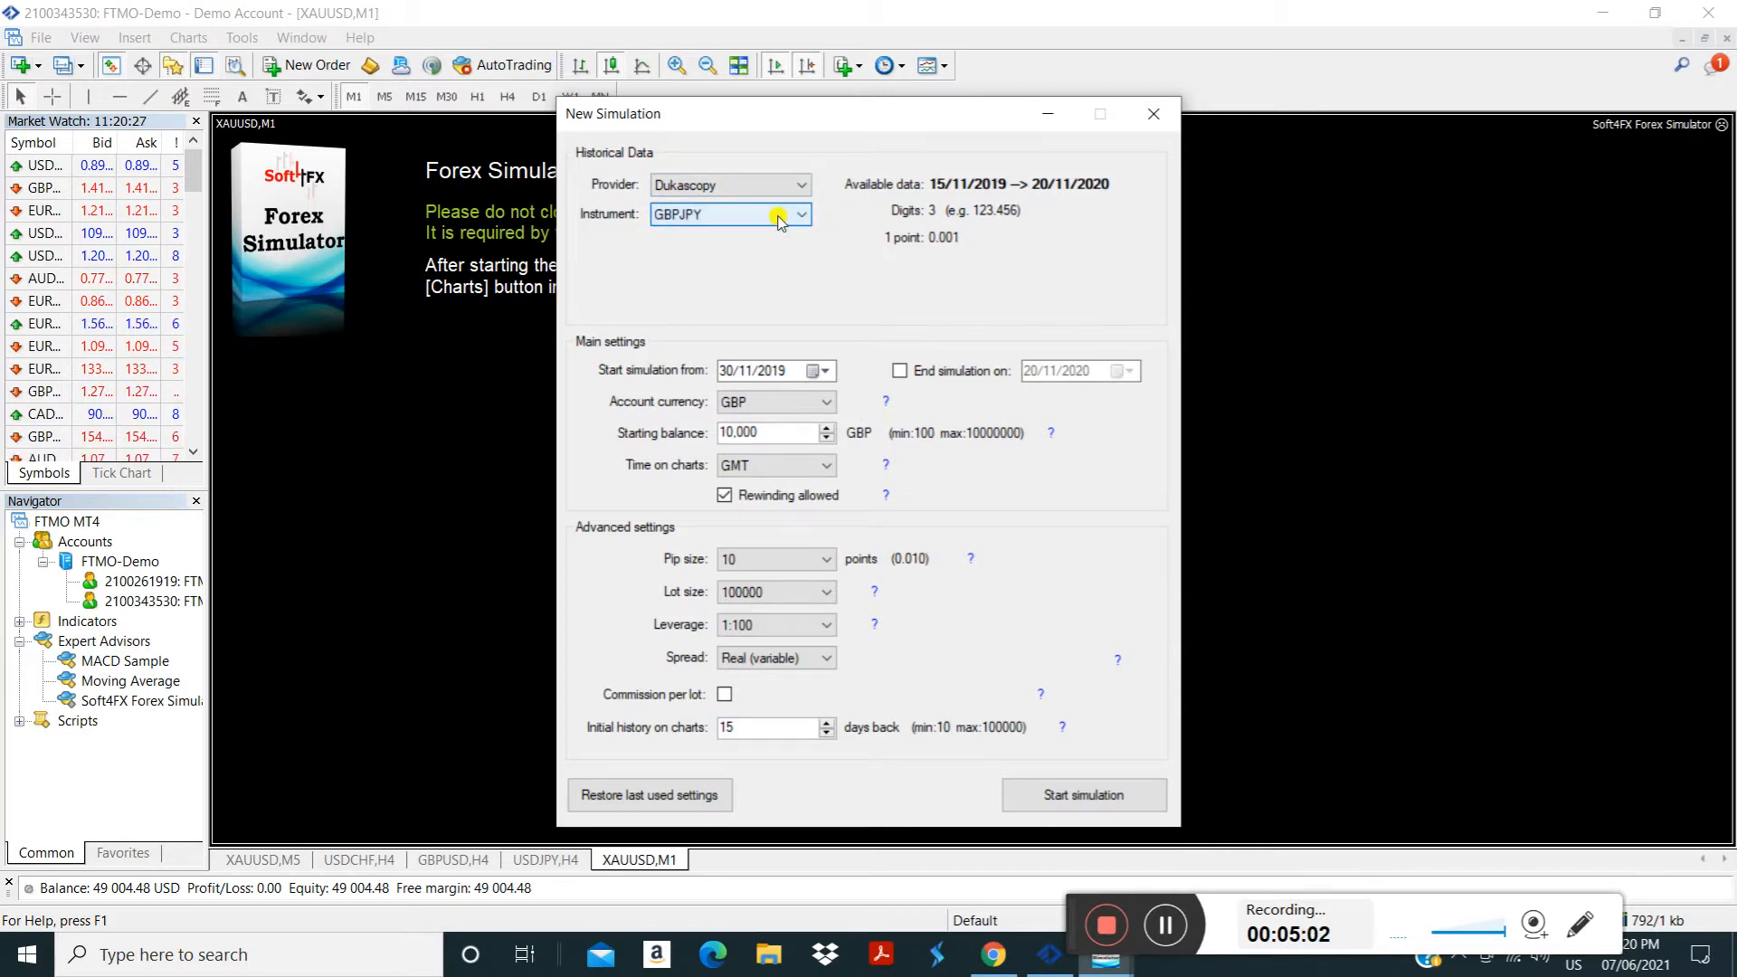
pyautogui.click(755, 214)
pyautogui.click(701, 243)
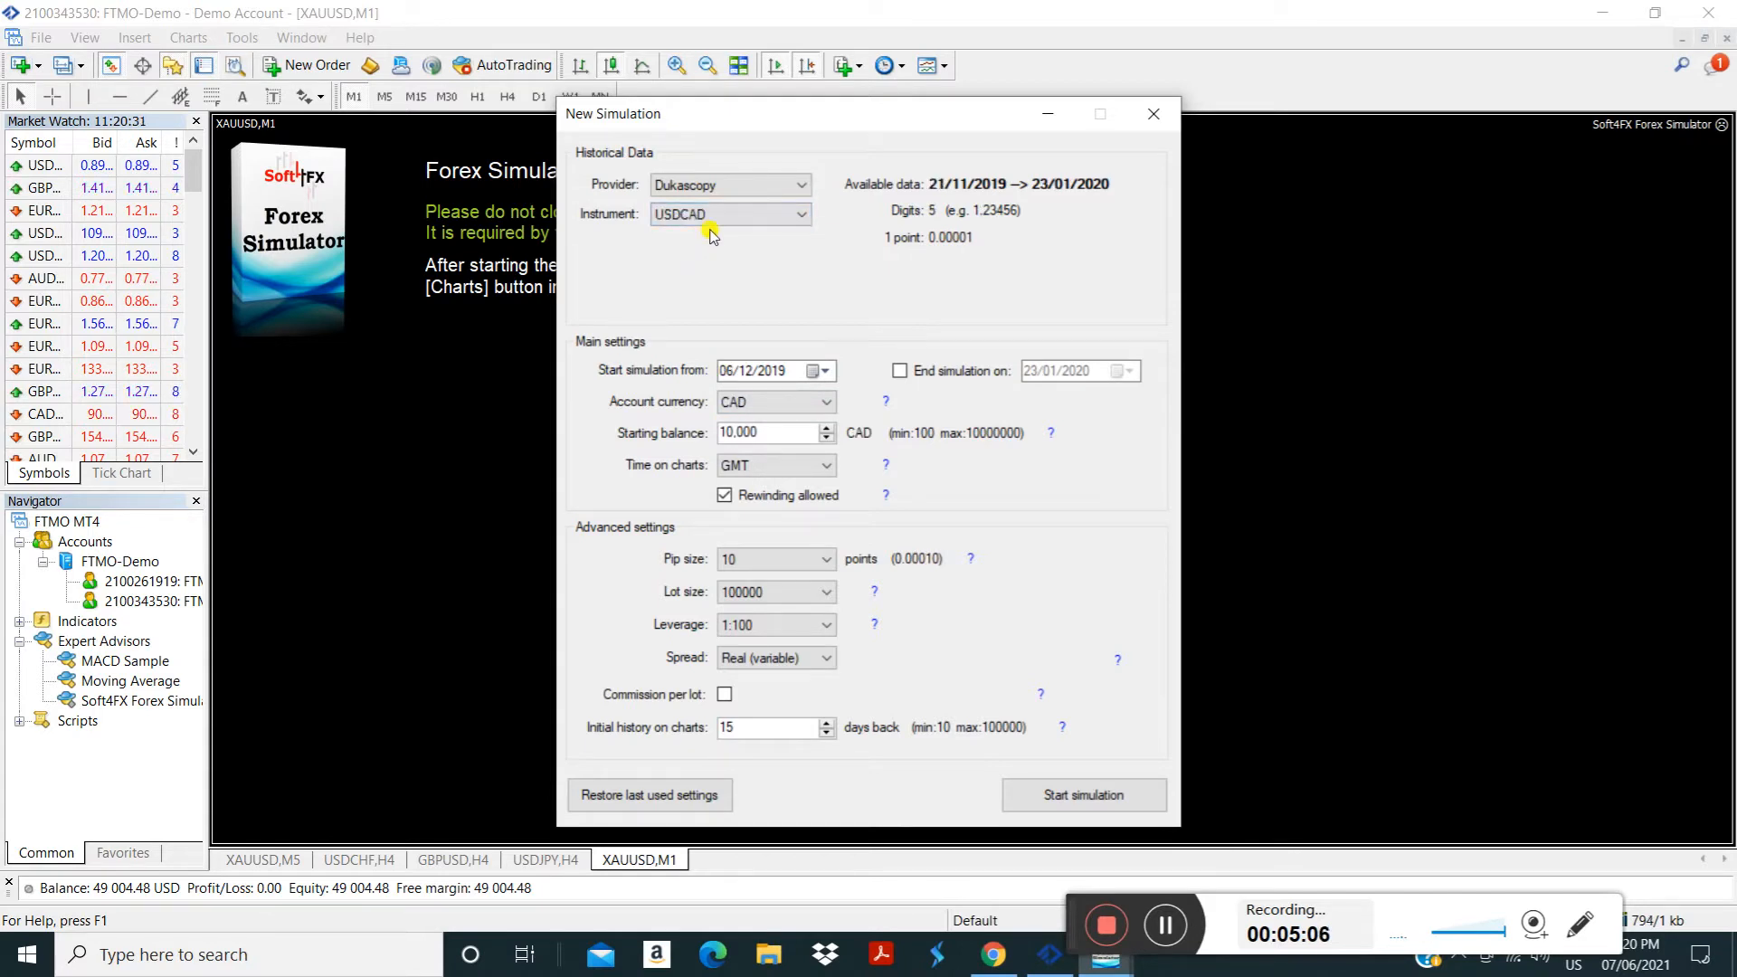
pyautogui.click(715, 215)
pyautogui.click(692, 228)
# Compare the instruments available from the Metatrader, TrueFX and Dukascopy providers, and close the new simulation settings
pyautogui.click(735, 185)
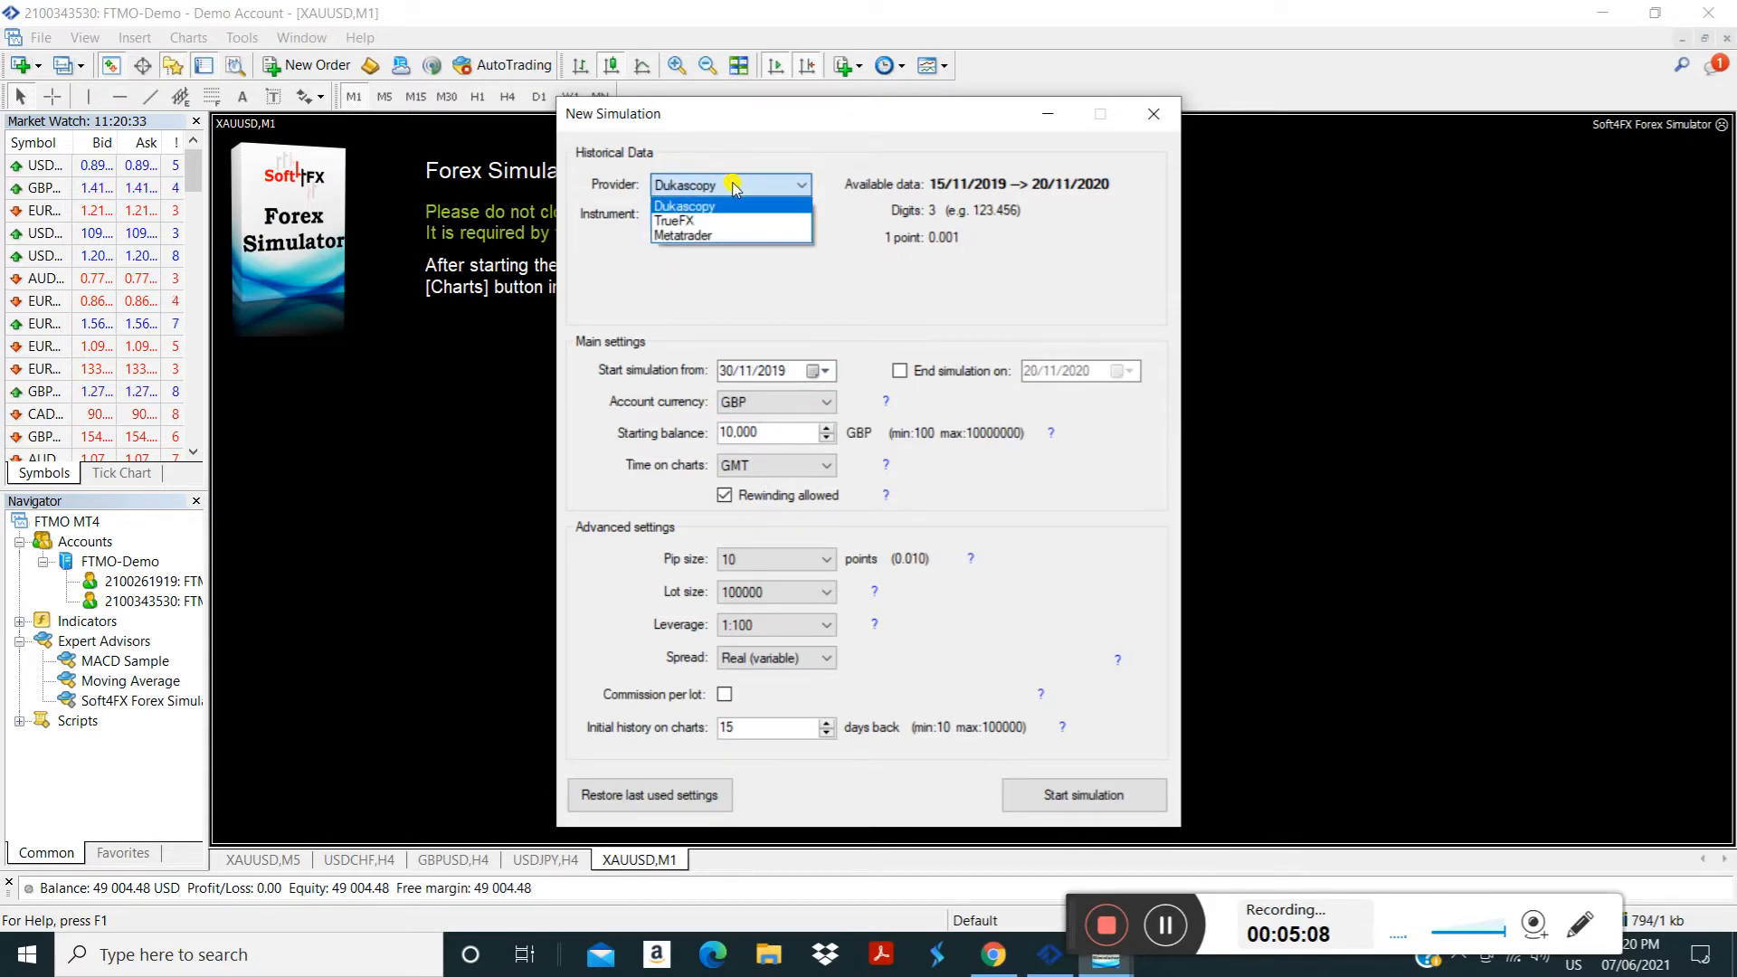
pyautogui.click(686, 235)
pyautogui.click(715, 216)
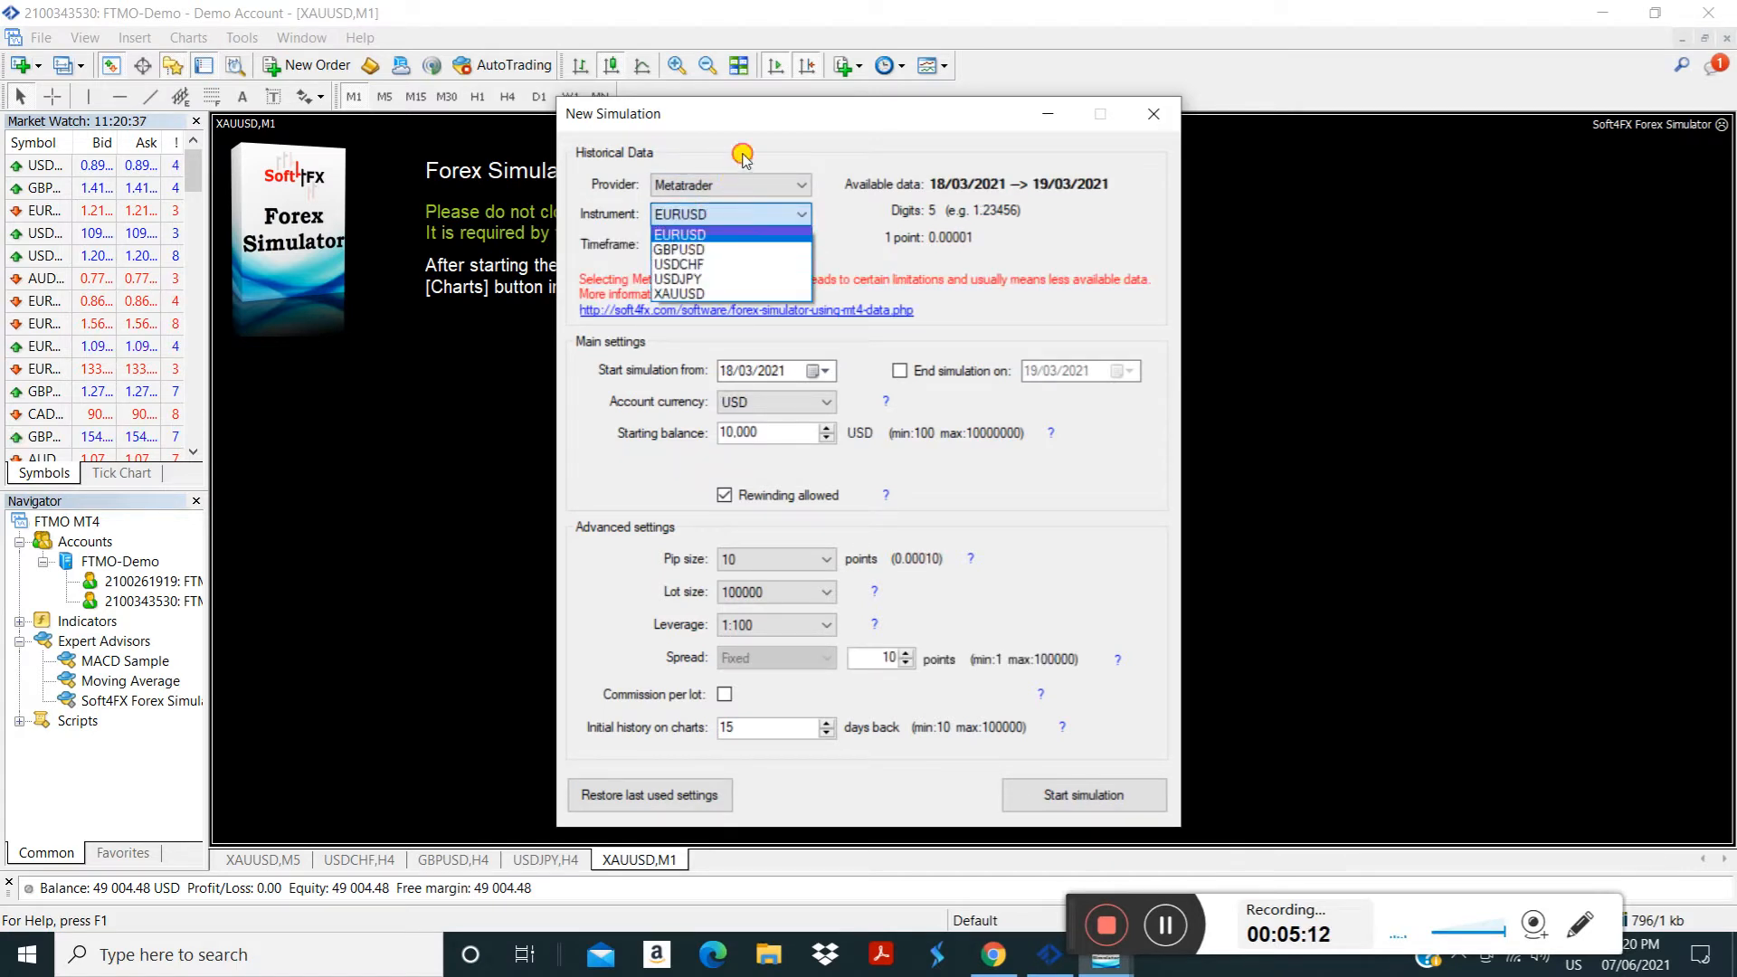
pyautogui.click(741, 182)
pyautogui.click(741, 183)
pyautogui.click(725, 217)
pyautogui.click(726, 218)
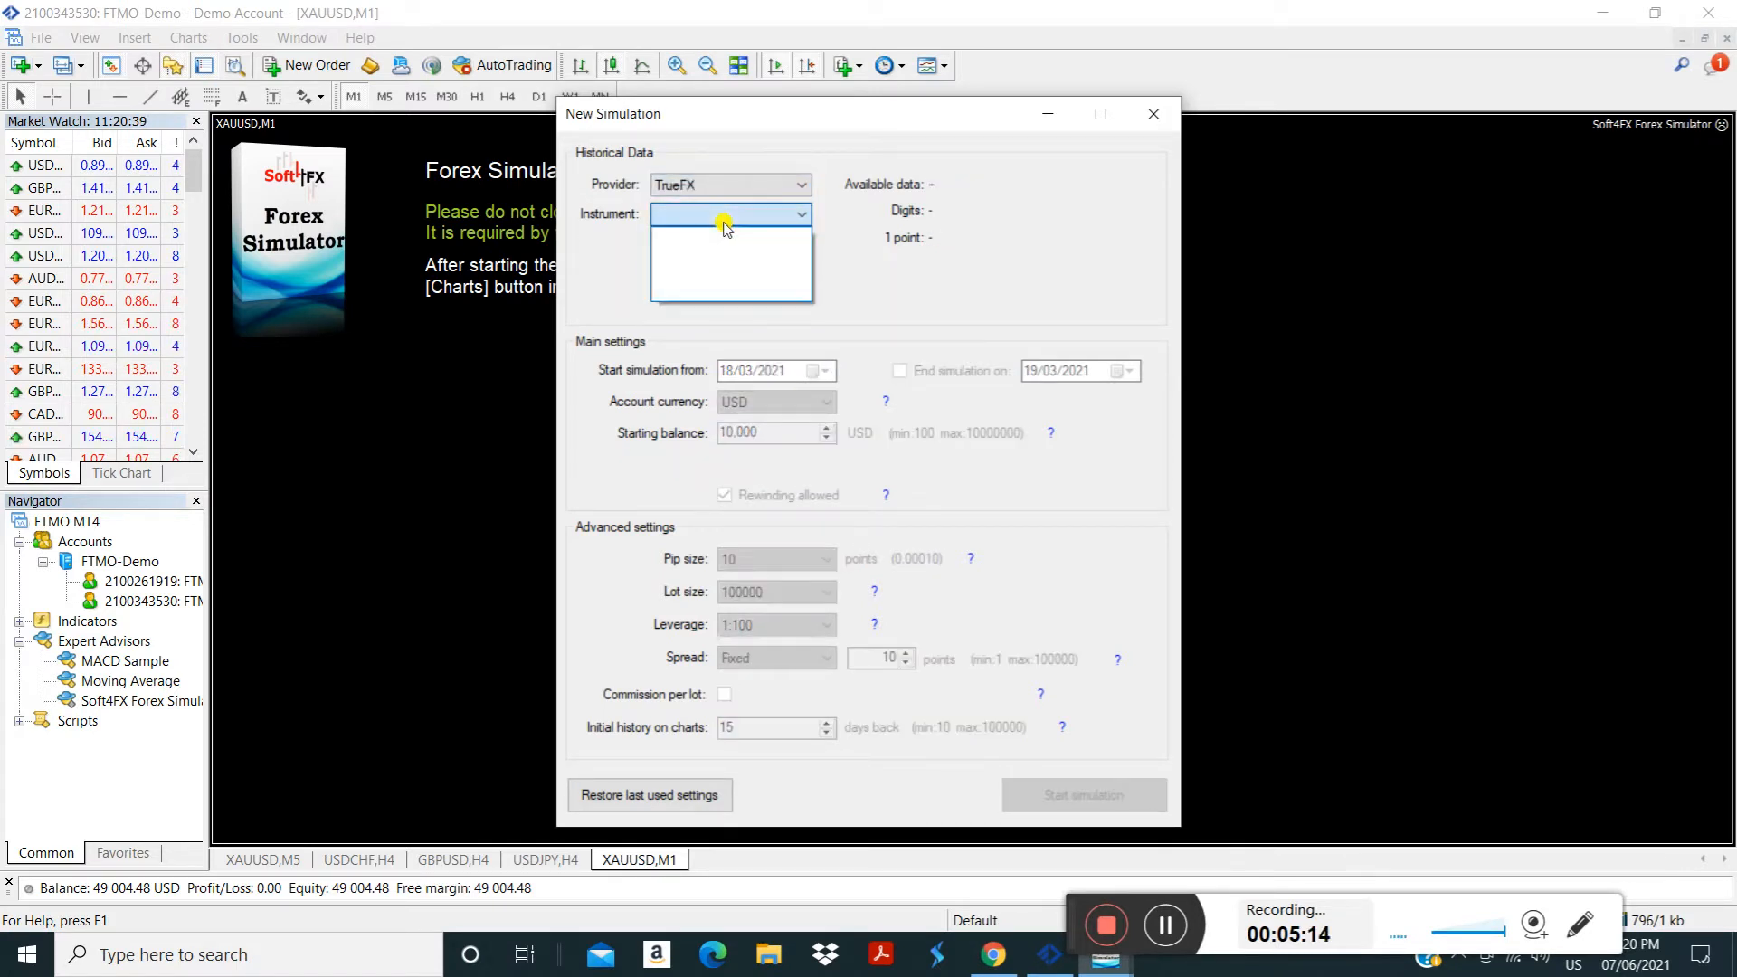
pyautogui.click(729, 183)
pyautogui.click(729, 184)
pyautogui.click(714, 212)
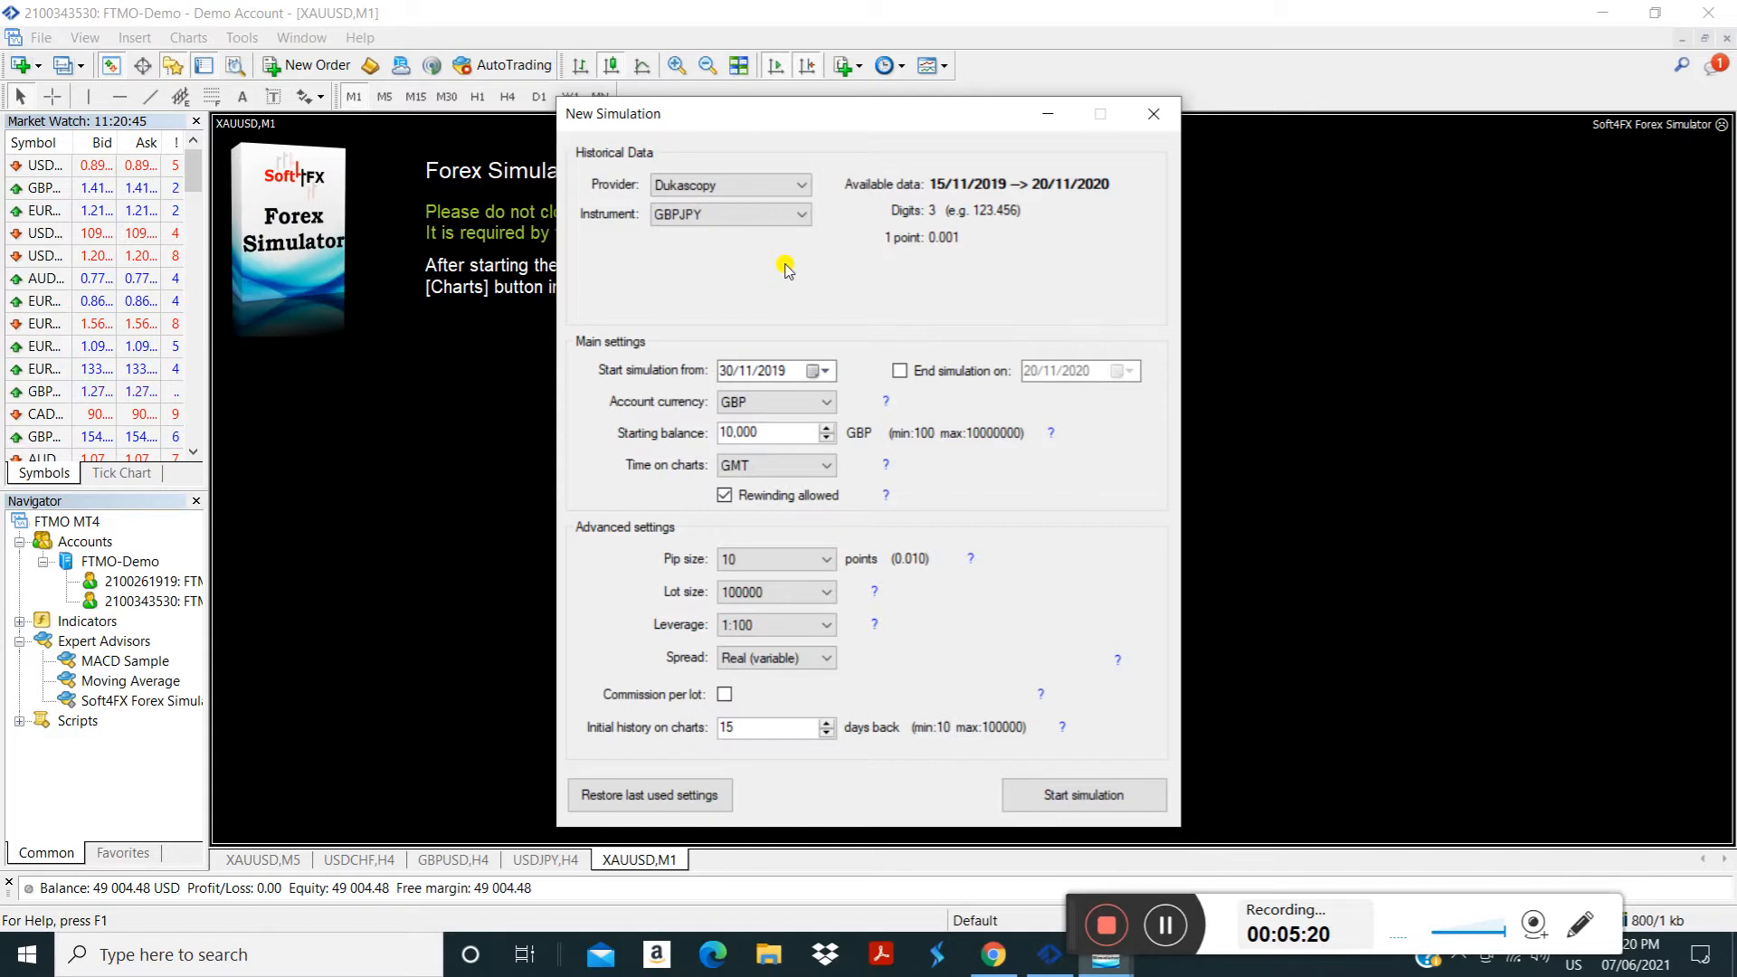
pyautogui.click(1153, 113)
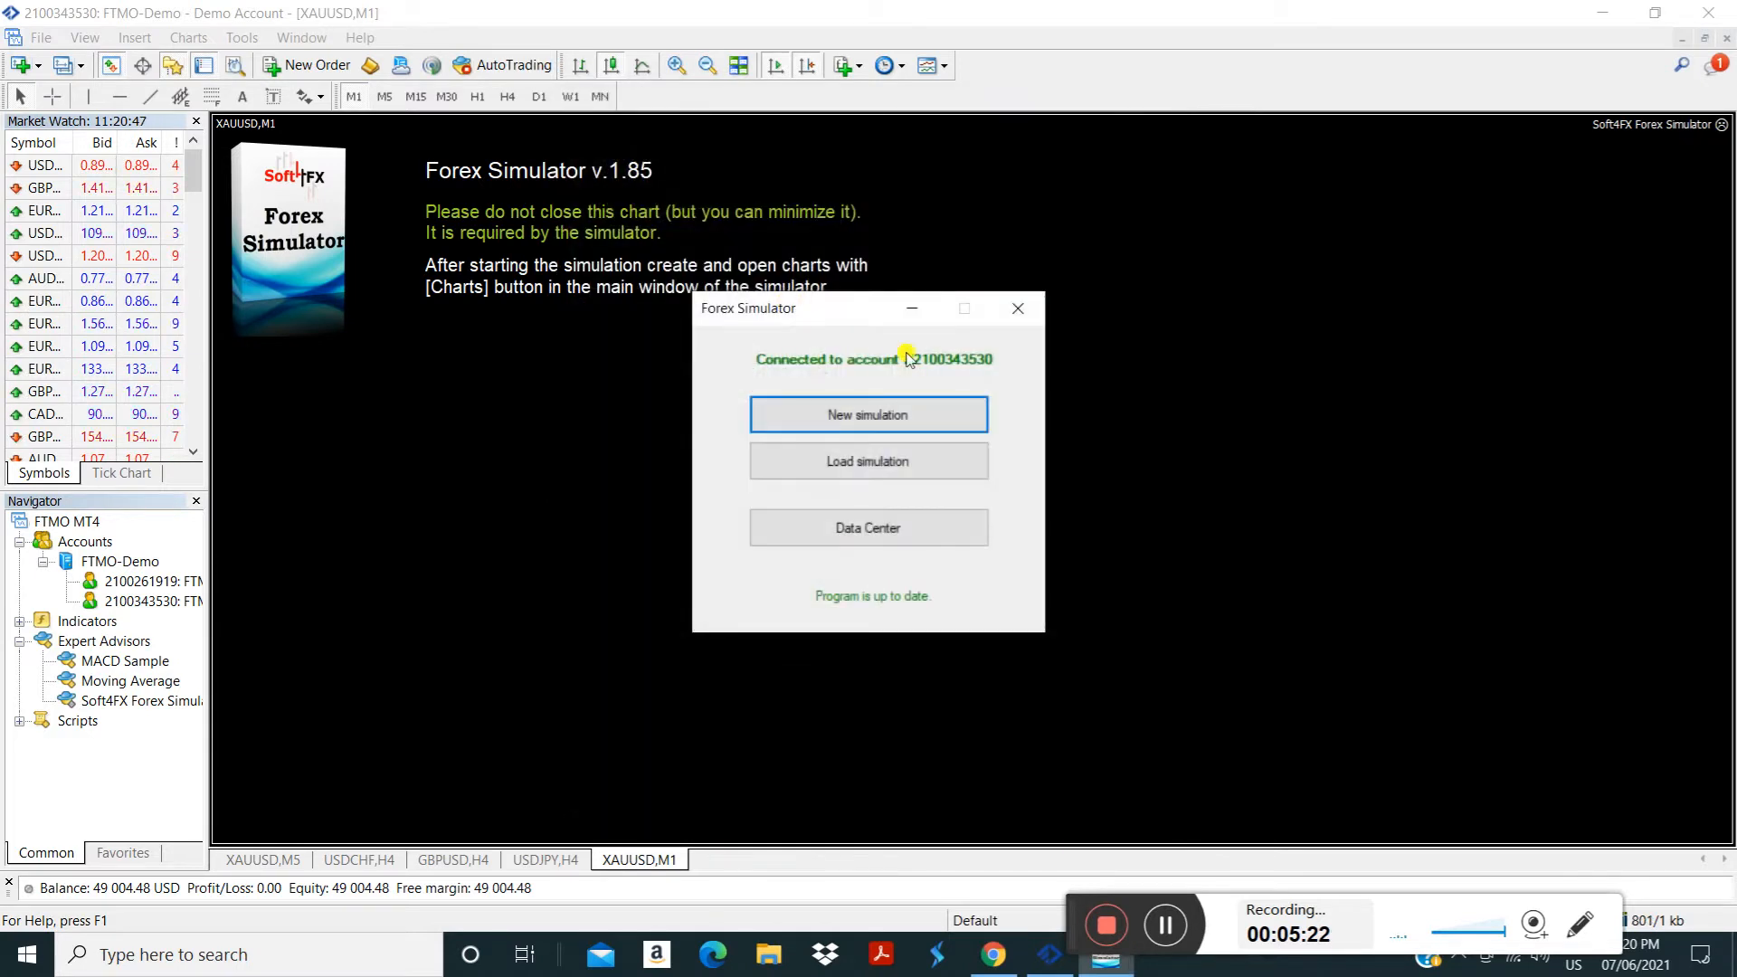
# Open the simulator's Data Center and select XAUUSD - Gold among the Dukascopy symbols
pyautogui.click(883, 533)
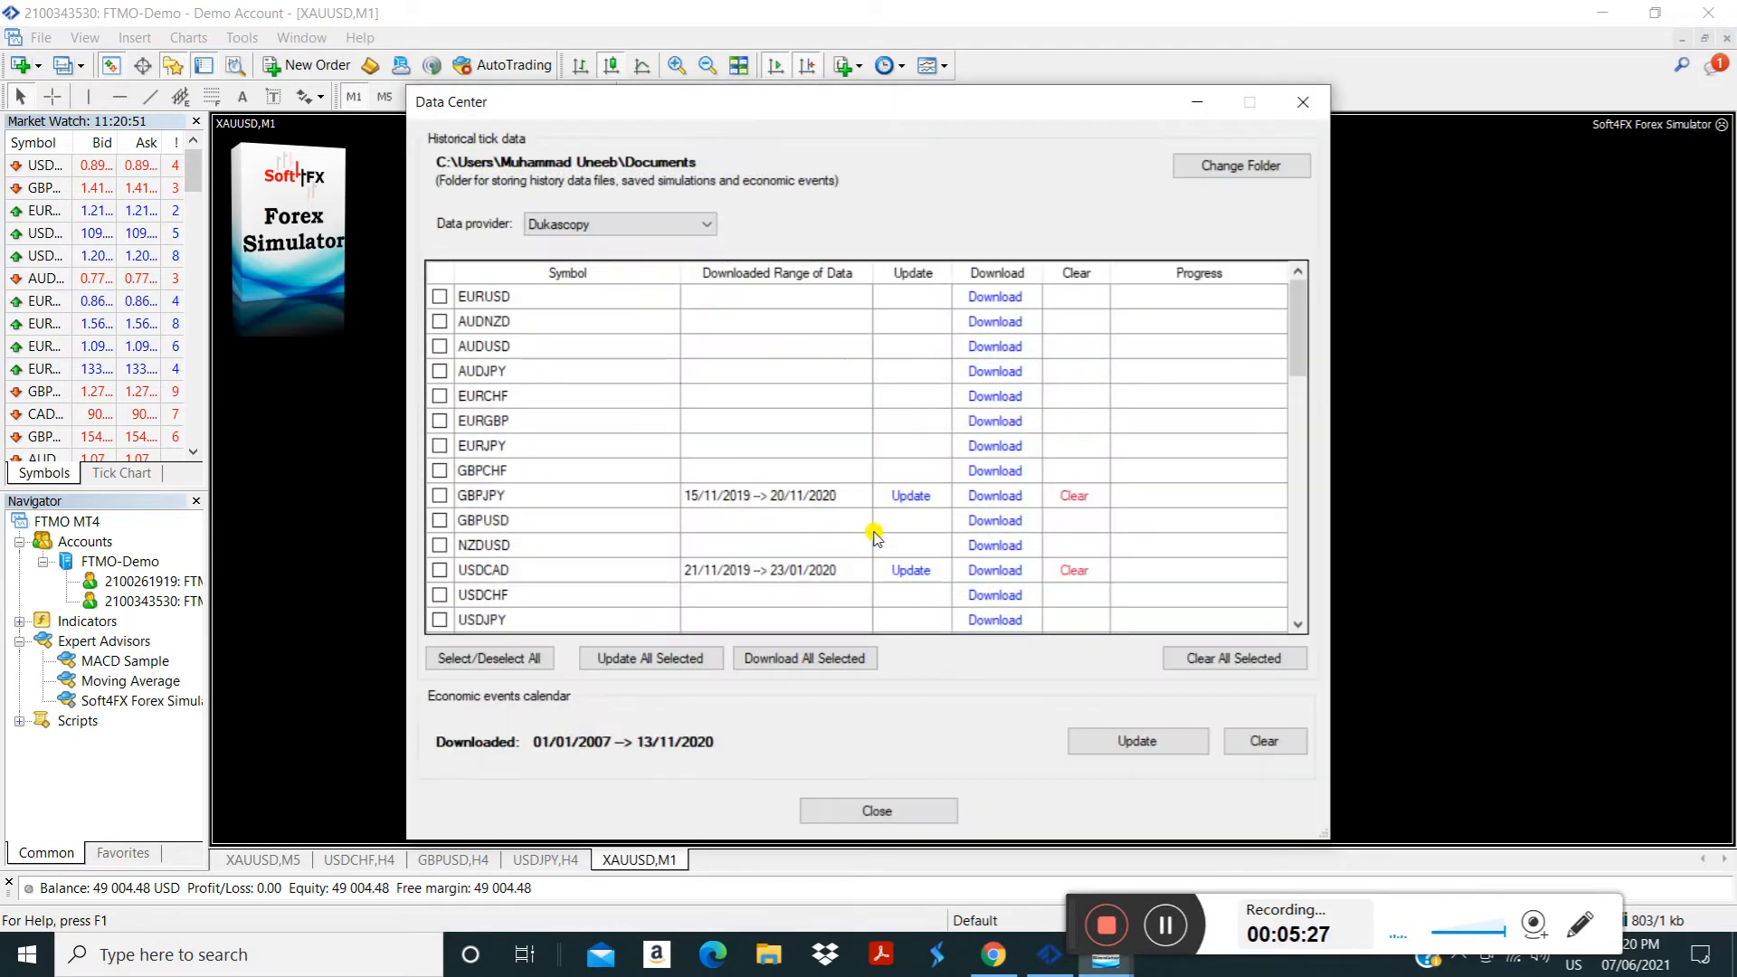
pyautogui.scroll(-7, 562, 450)
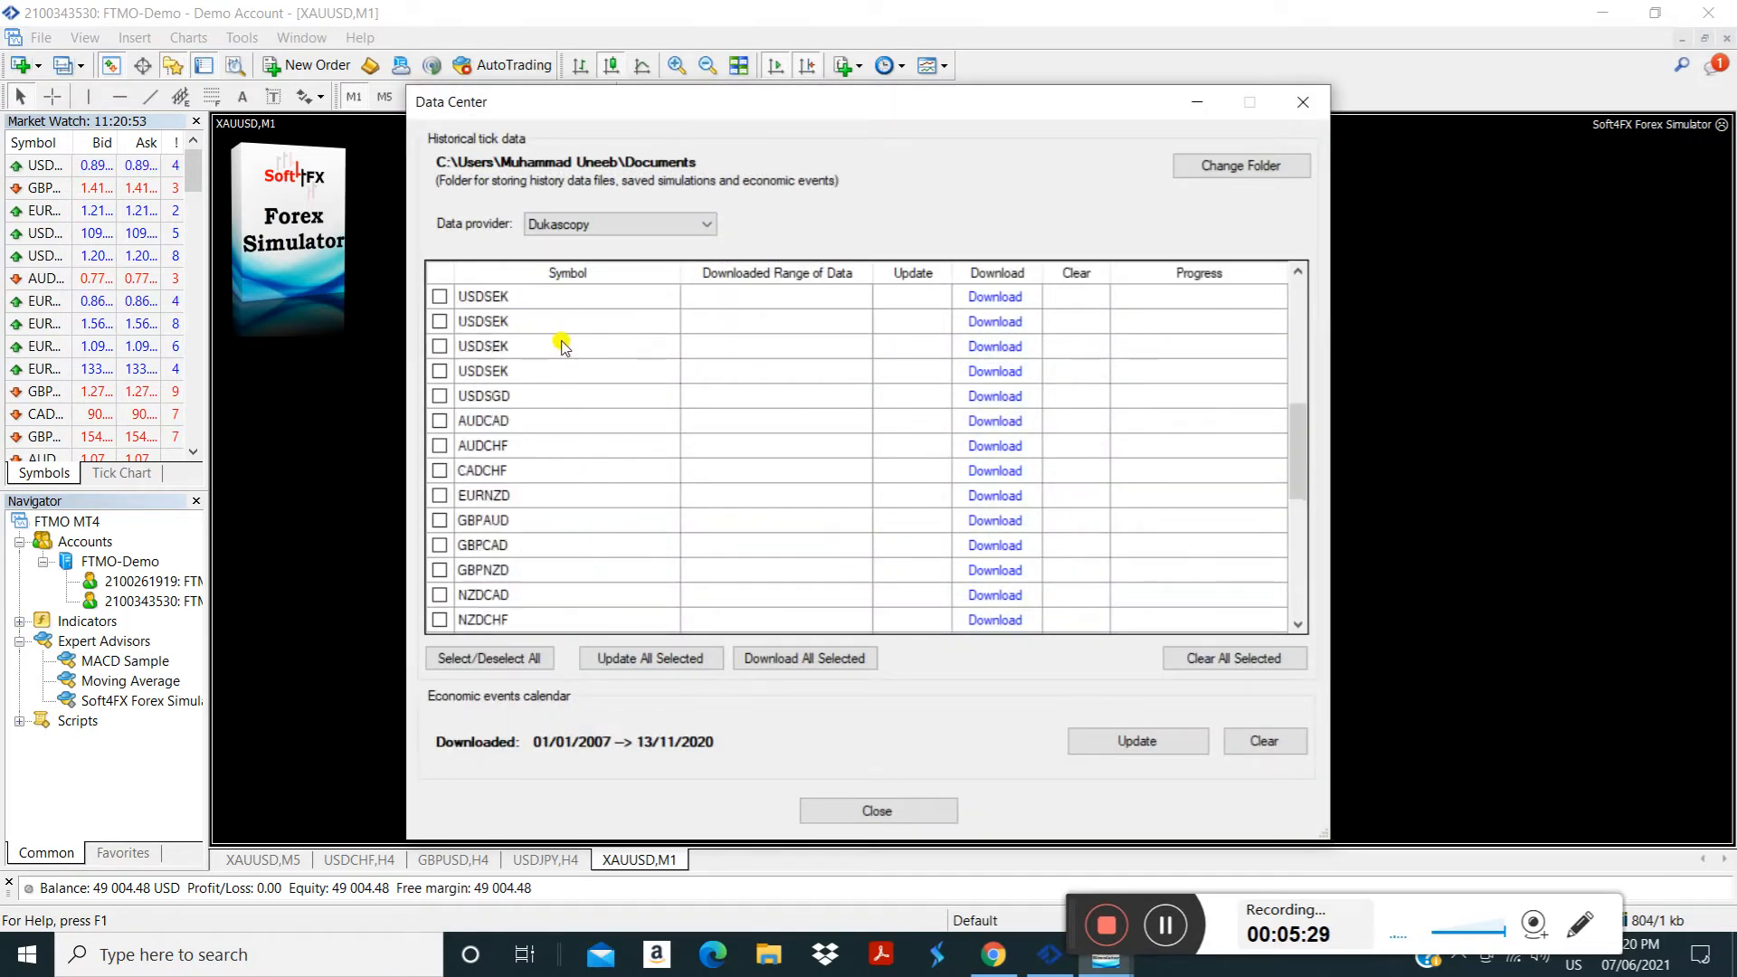
pyautogui.scroll(8, 562, 346)
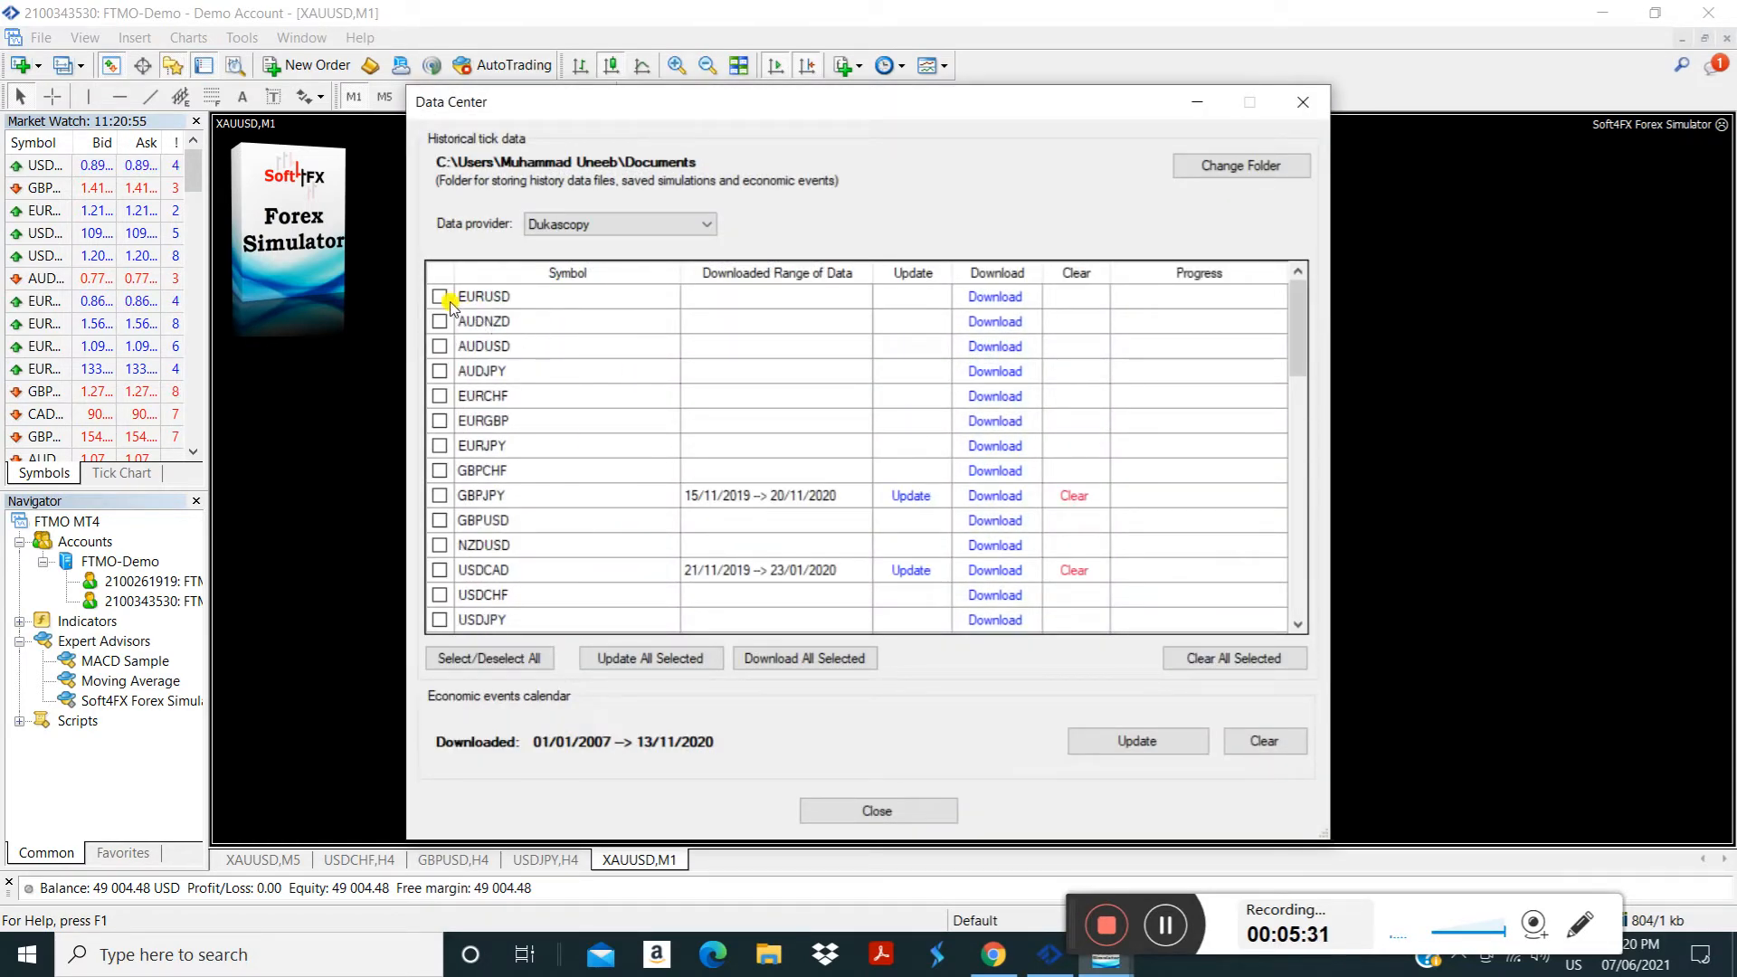
pyautogui.scroll(-8, 503, 383)
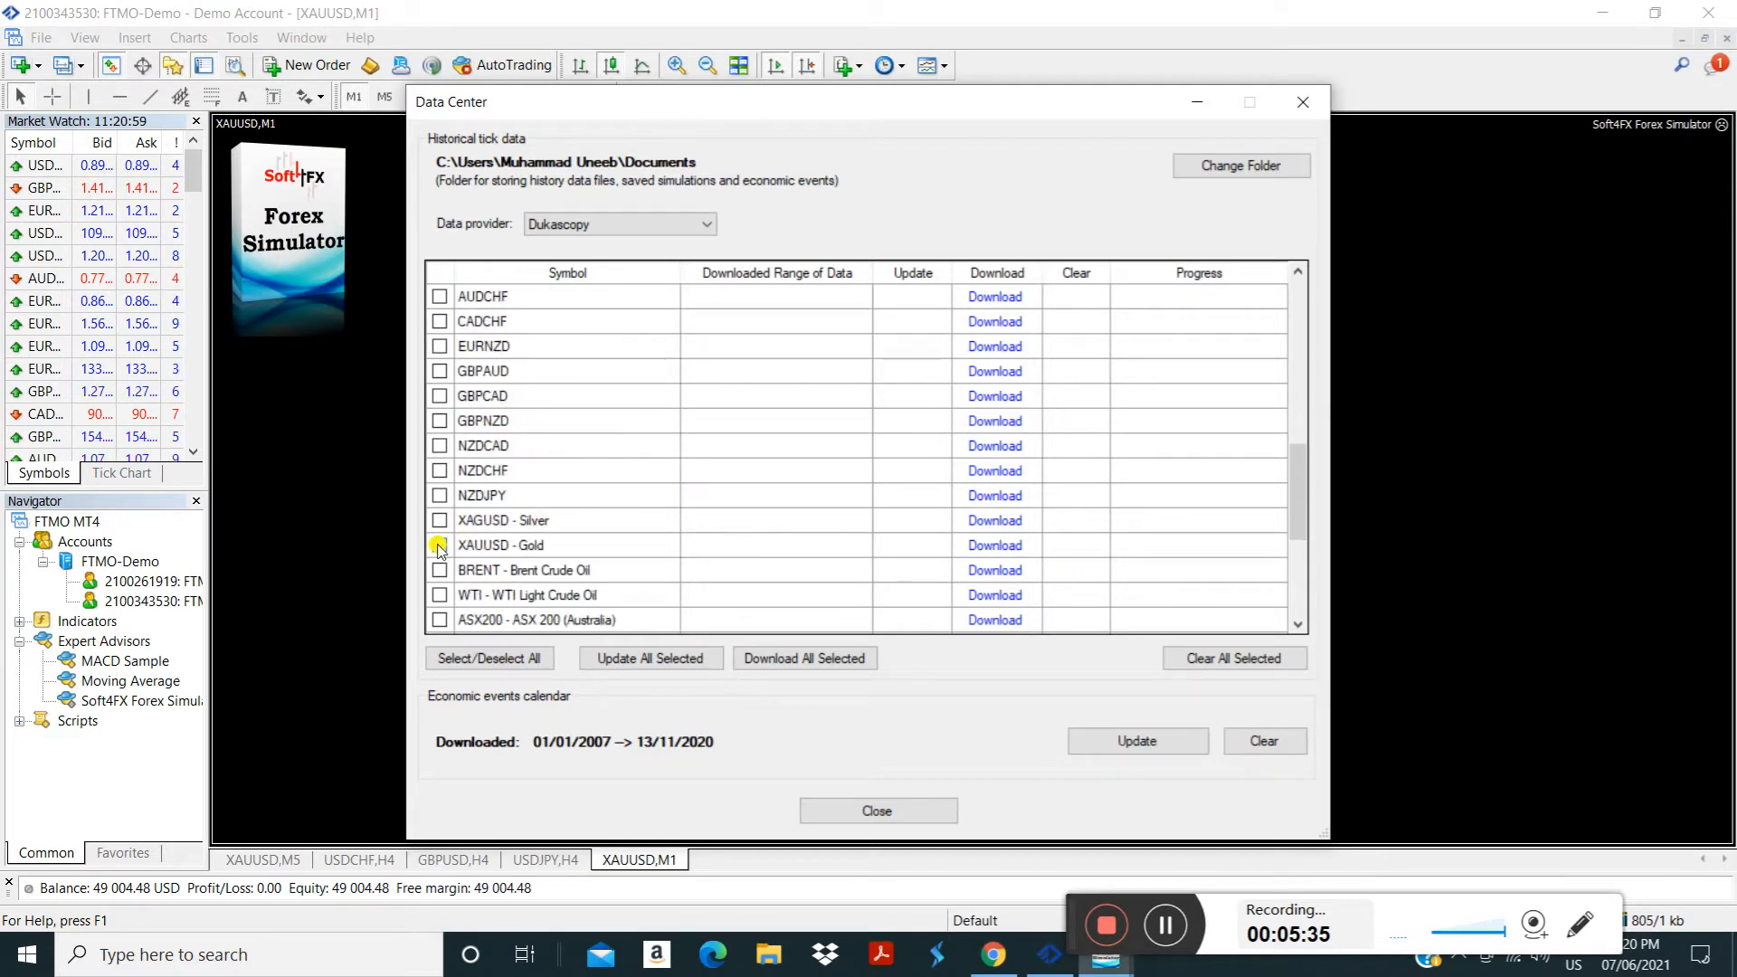
pyautogui.click(439, 547)
# Download the last 1 year of tick data for XAUUSD - Gold
pyautogui.click(1005, 546)
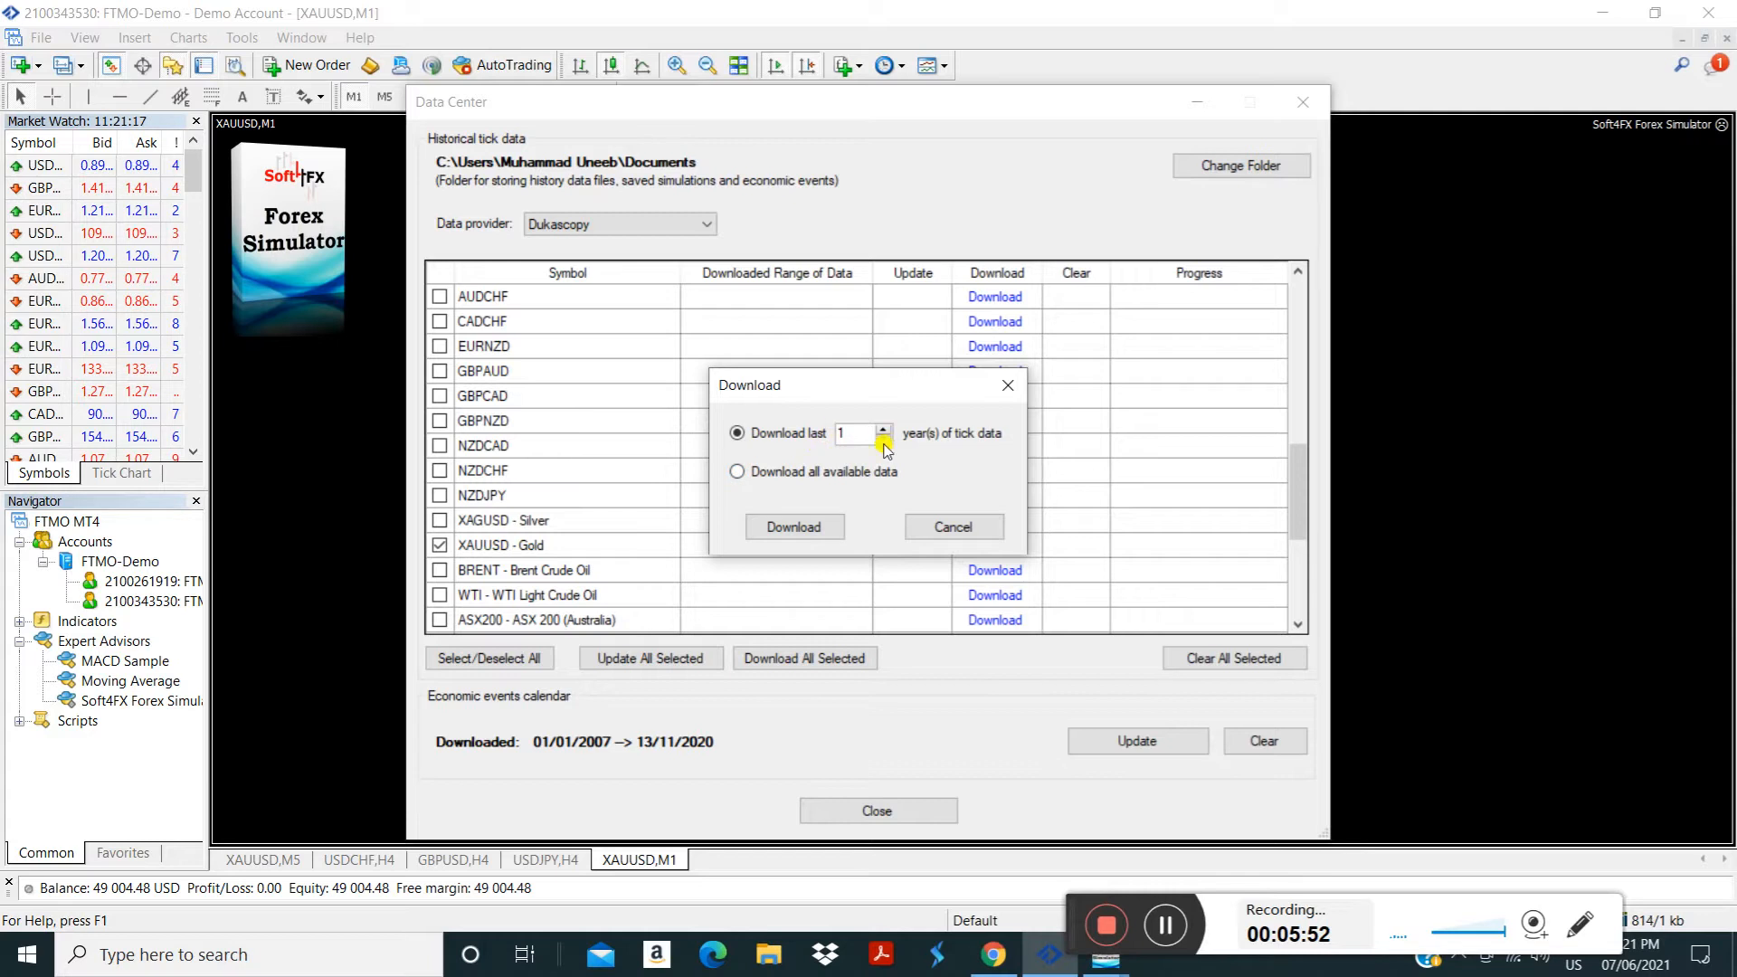
pyautogui.click(763, 434)
pyautogui.click(739, 469)
pyautogui.click(740, 433)
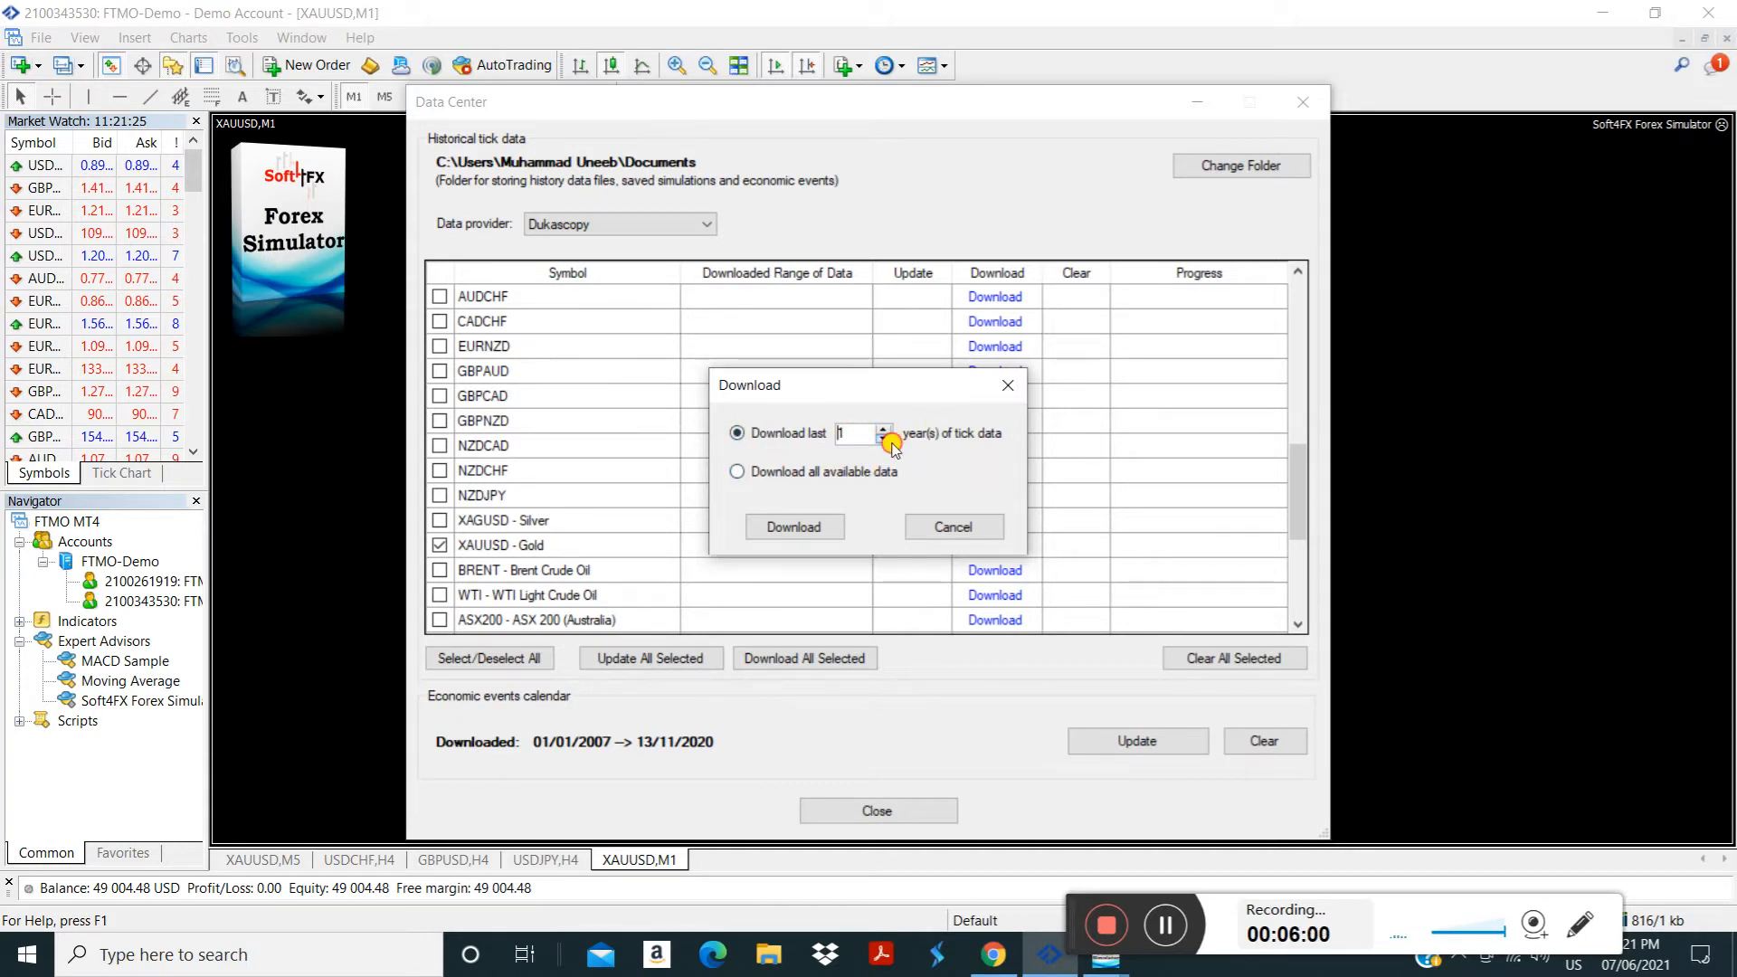
pyautogui.click(818, 529)
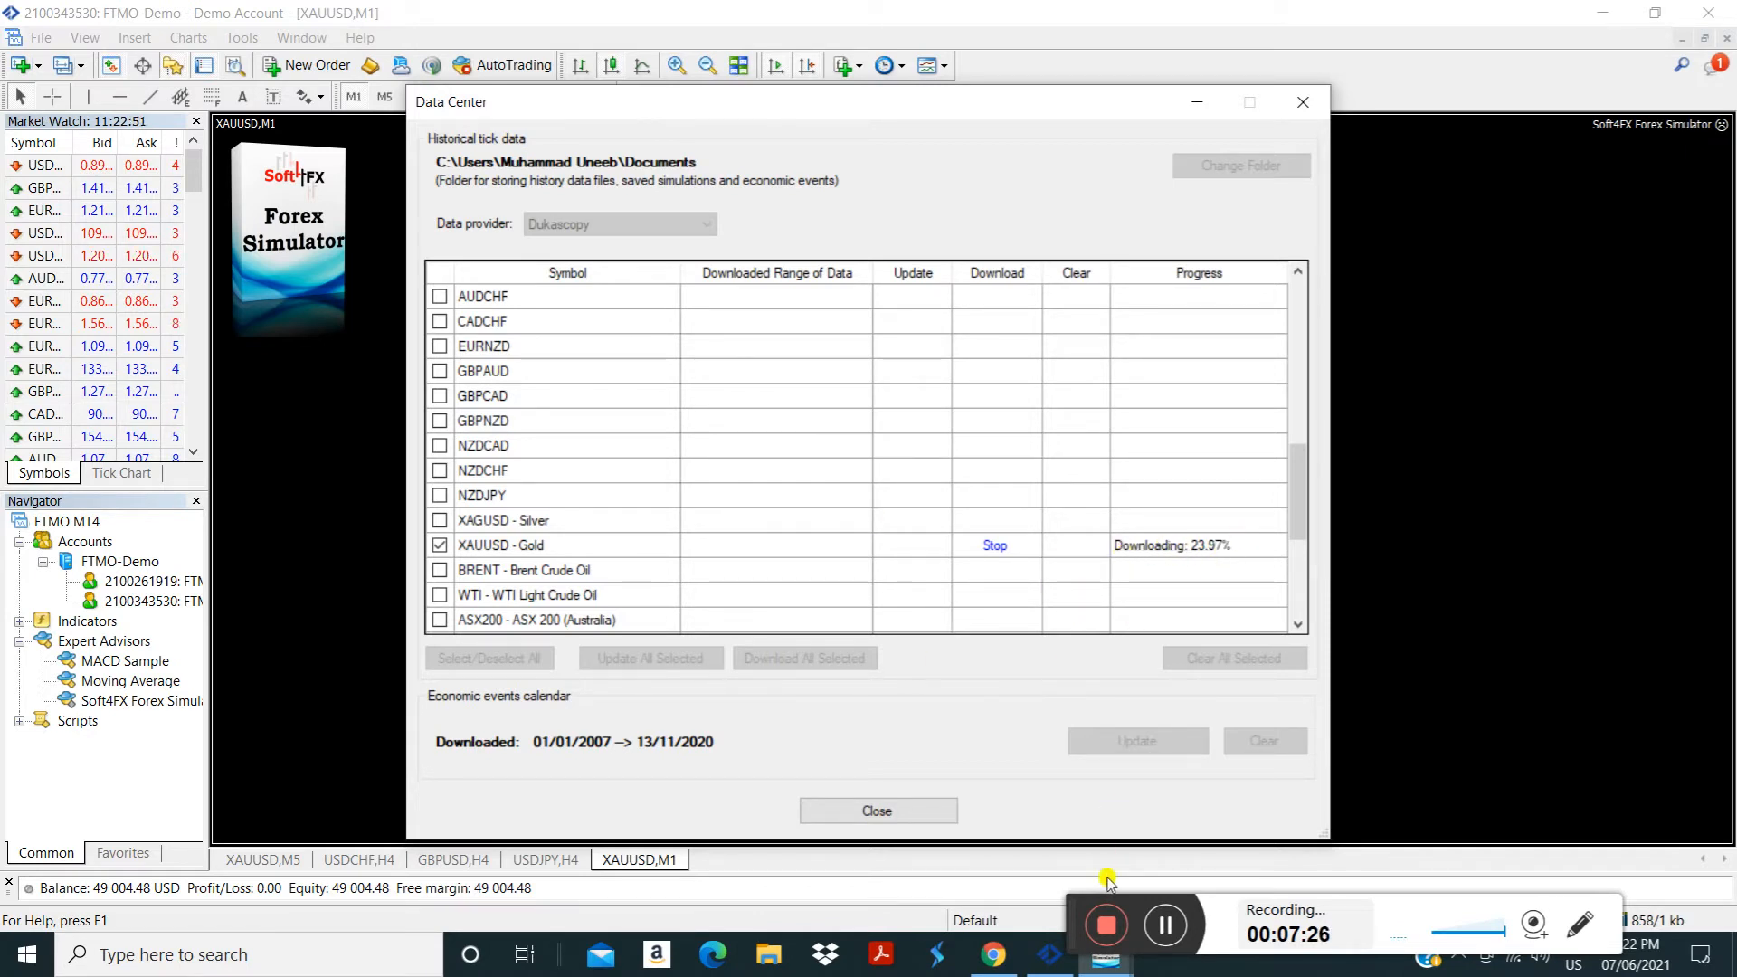
pyautogui.click(1166, 929)
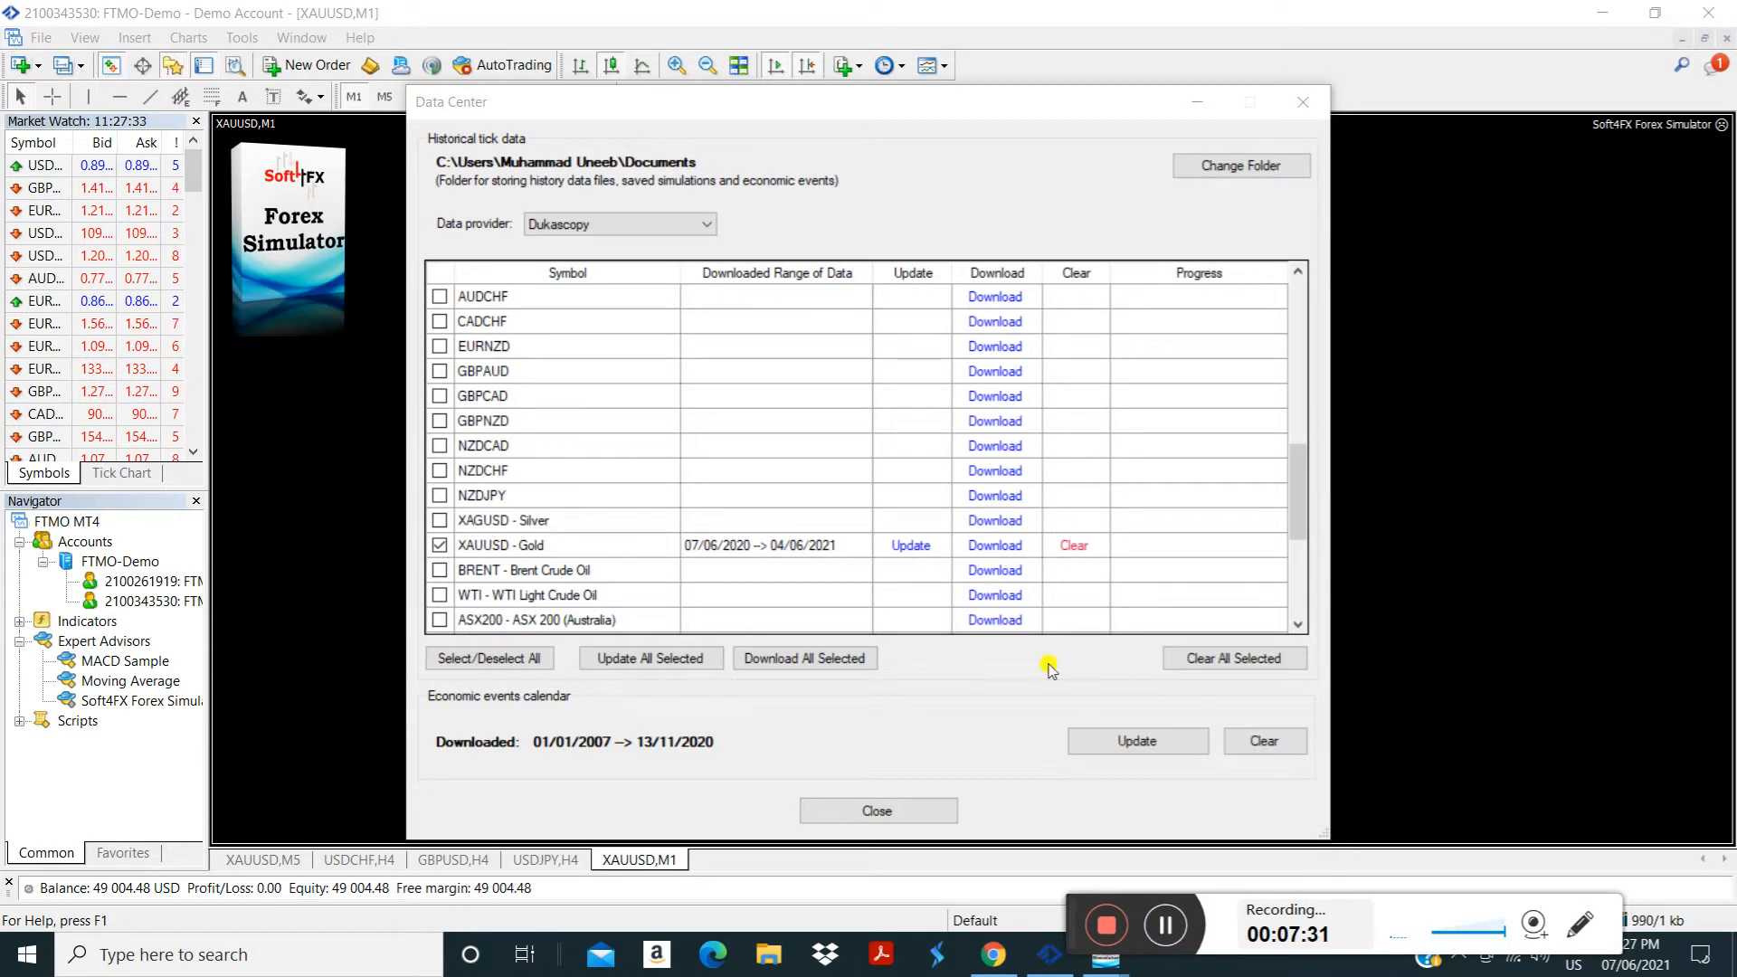
# Review the downloaded XAUUSD - Gold data range and update the economic events calendar
pyautogui.scroll(2, 538, 470)
pyautogui.scroll(-3, 524, 349)
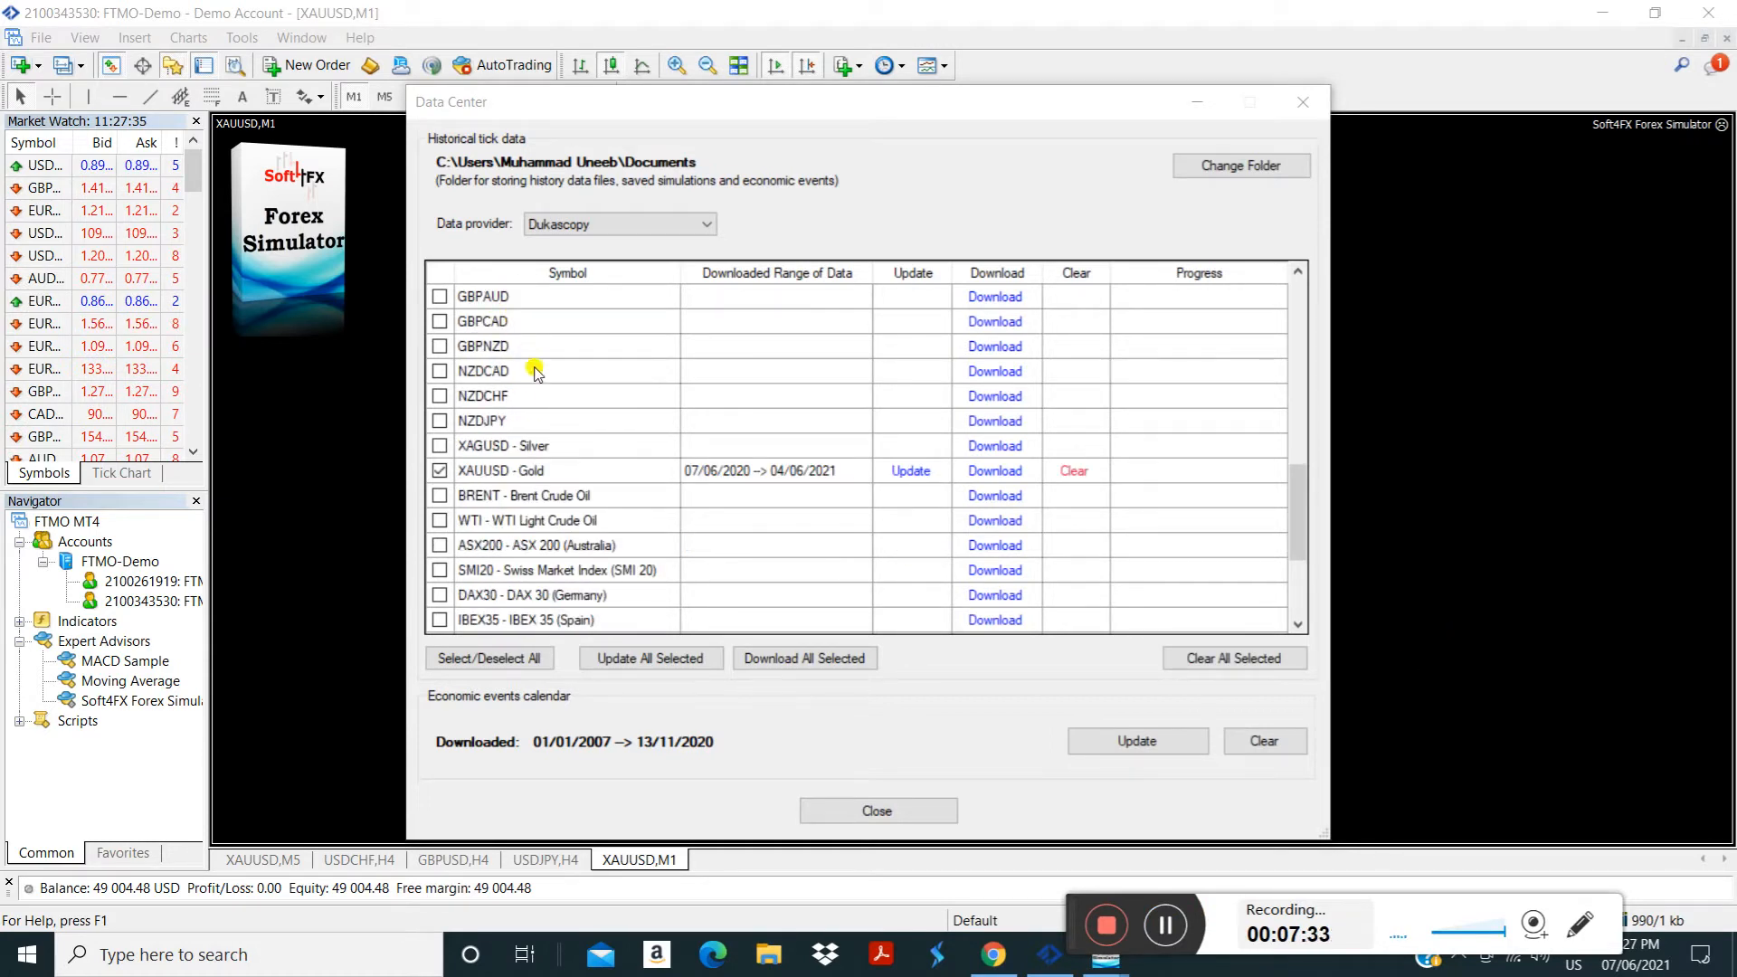
pyautogui.scroll(1, 561, 349)
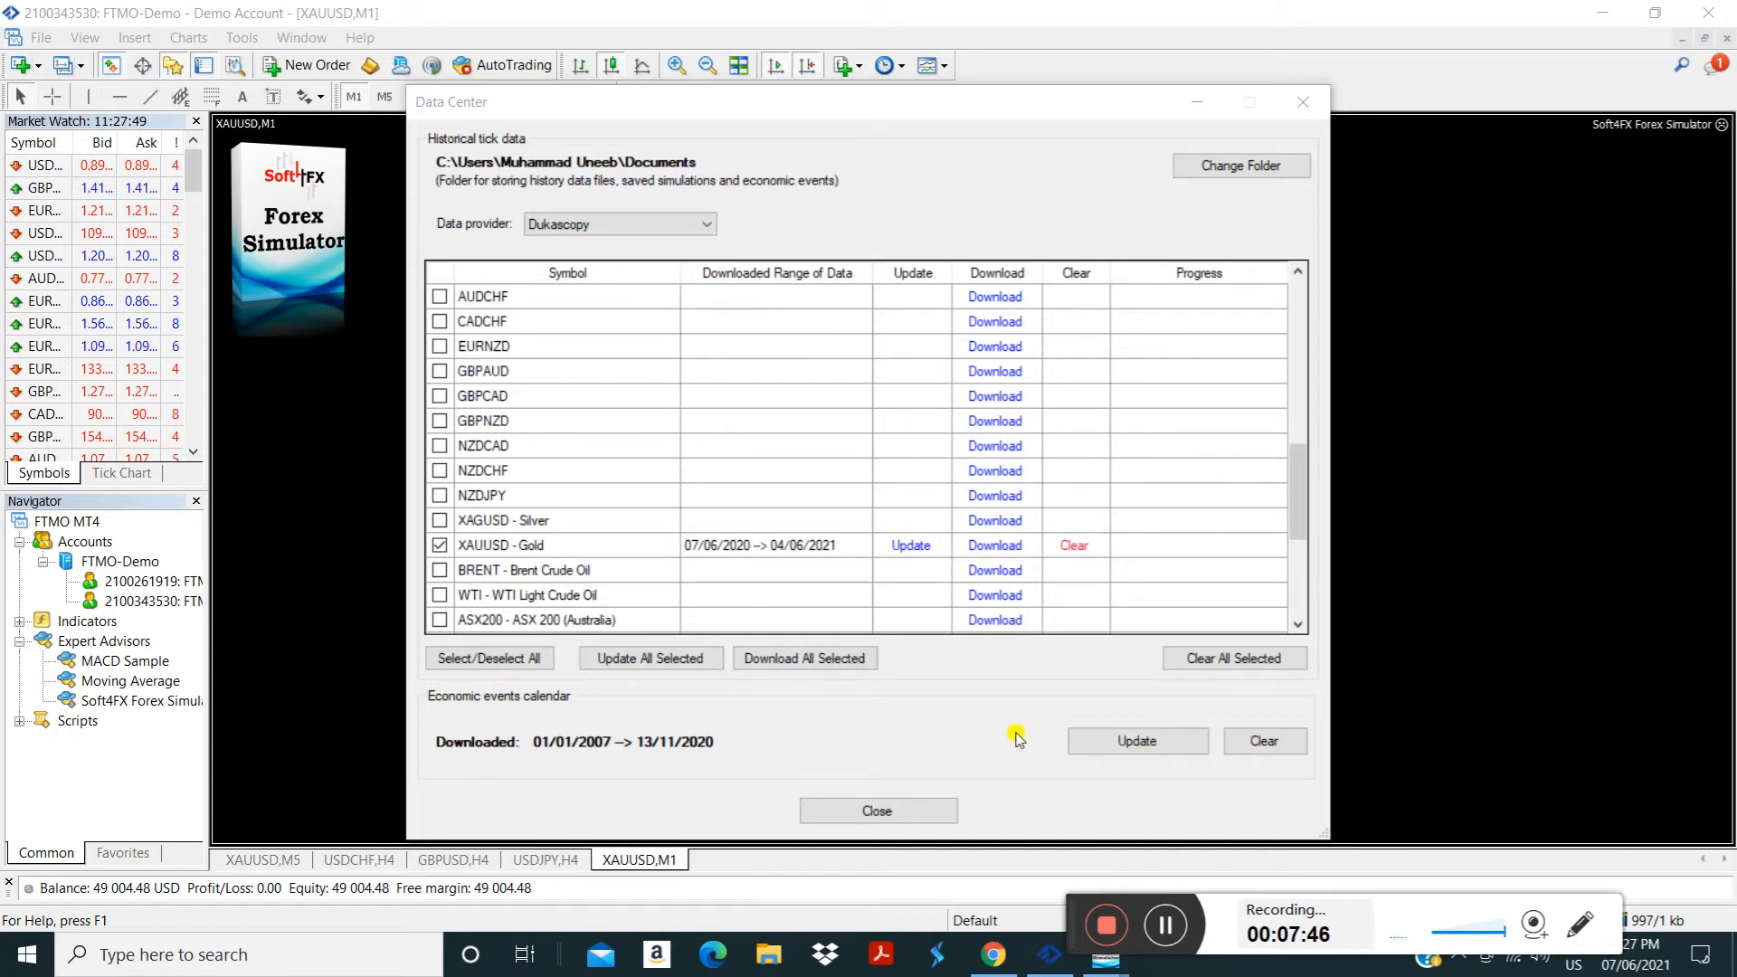
pyautogui.click(1139, 742)
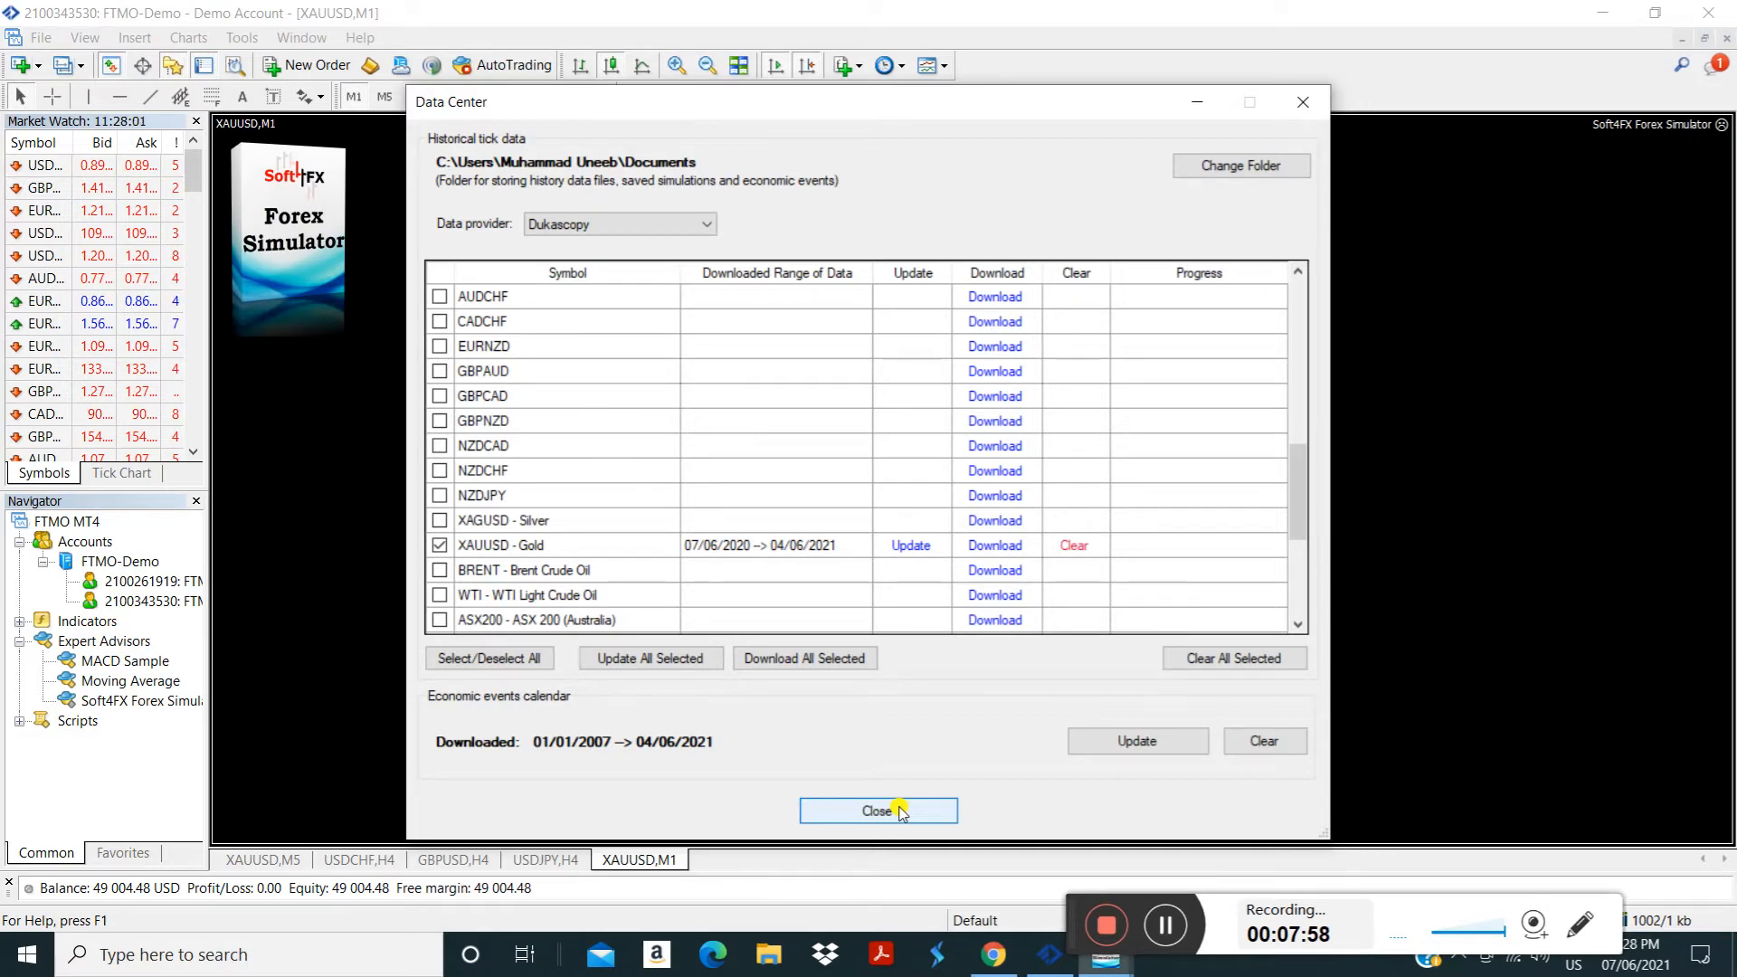
# Close the Data Center and dismiss the new simulation settings to return to the simulator's start window
pyautogui.click(877, 810)
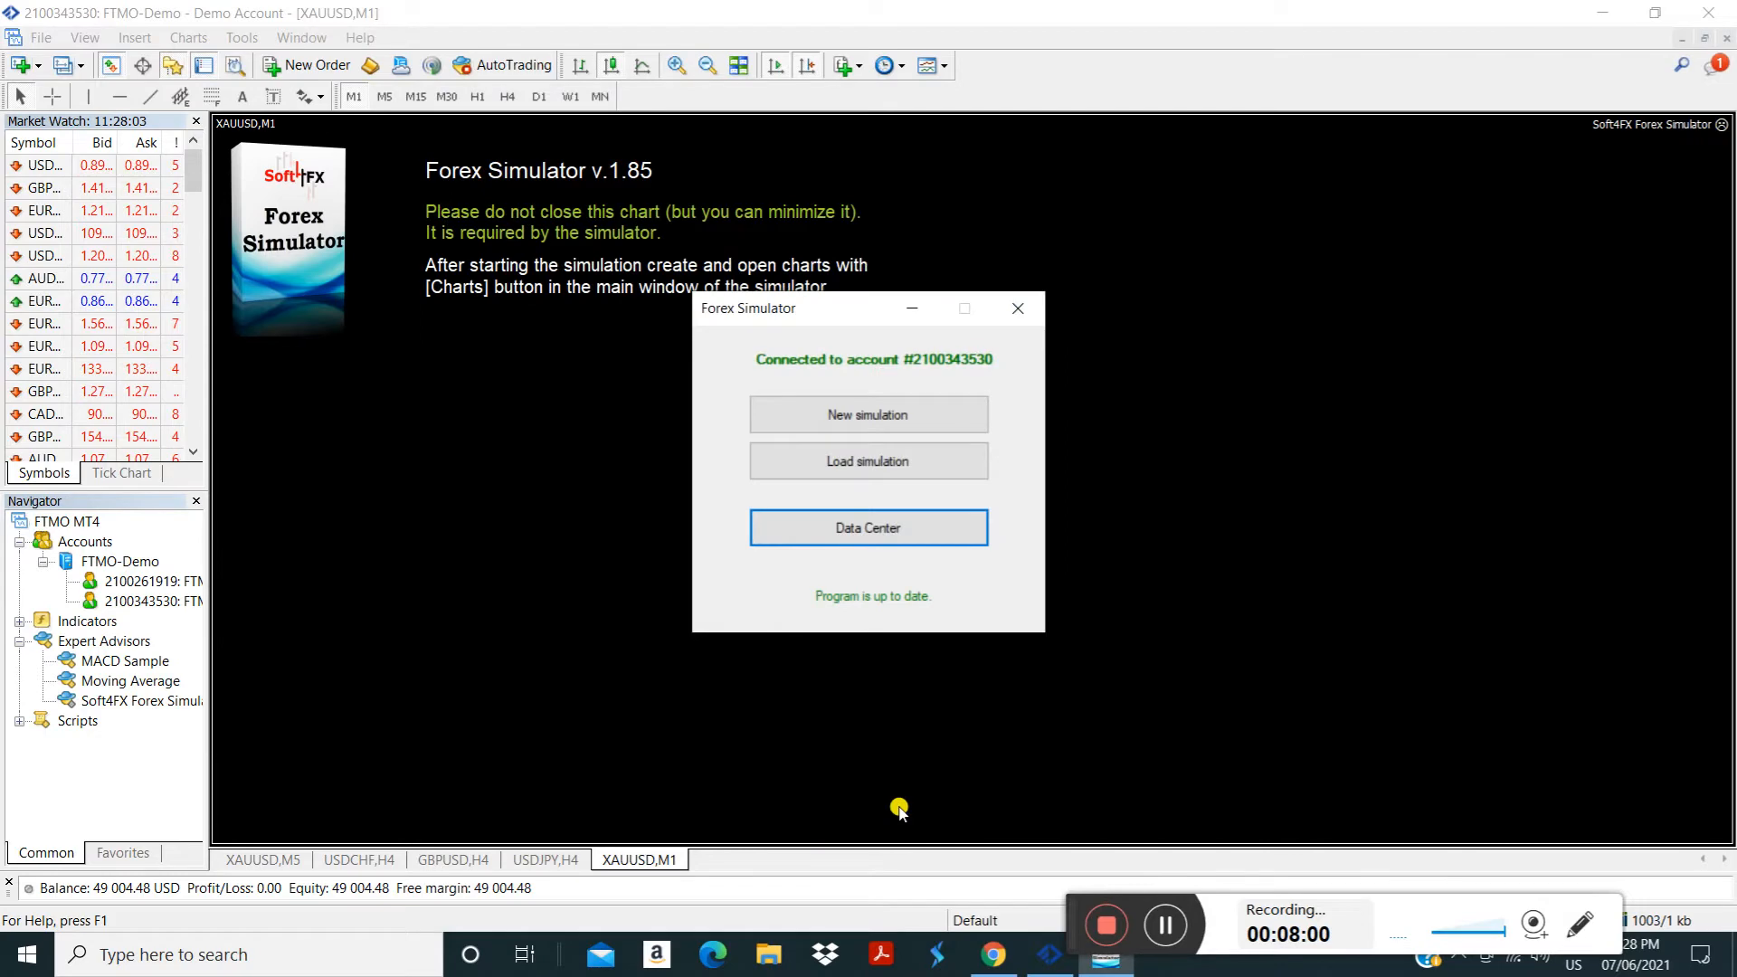
pyautogui.click(955, 416)
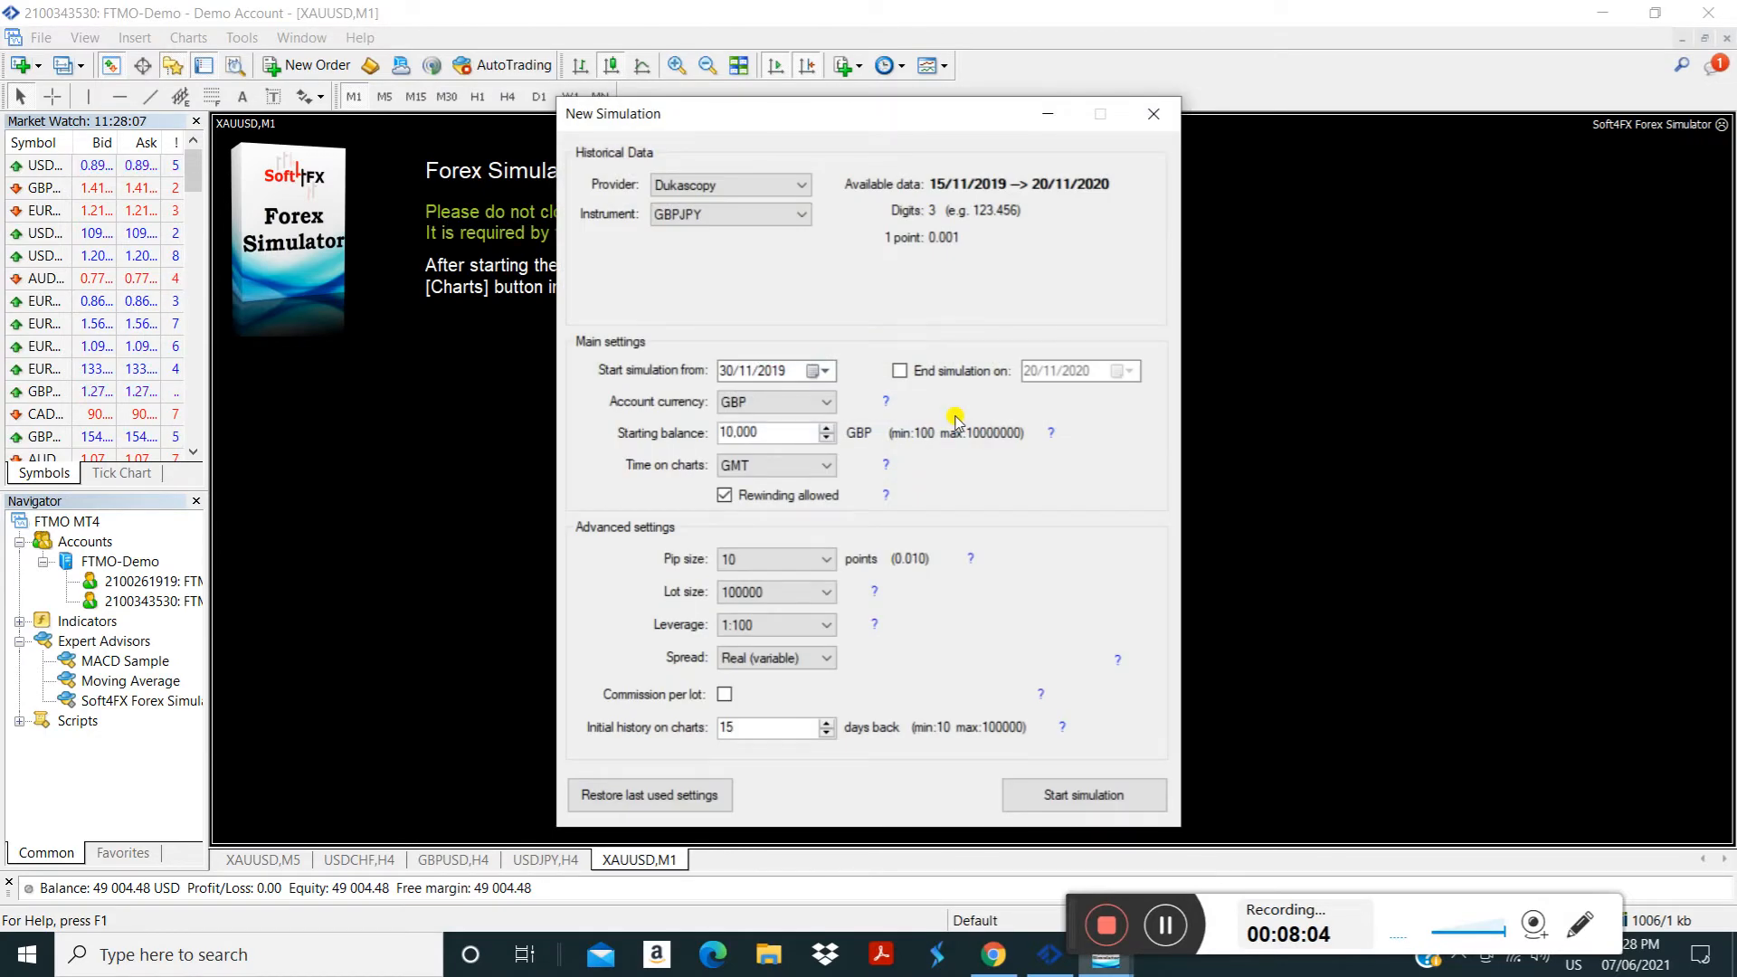
pyautogui.click(1153, 113)
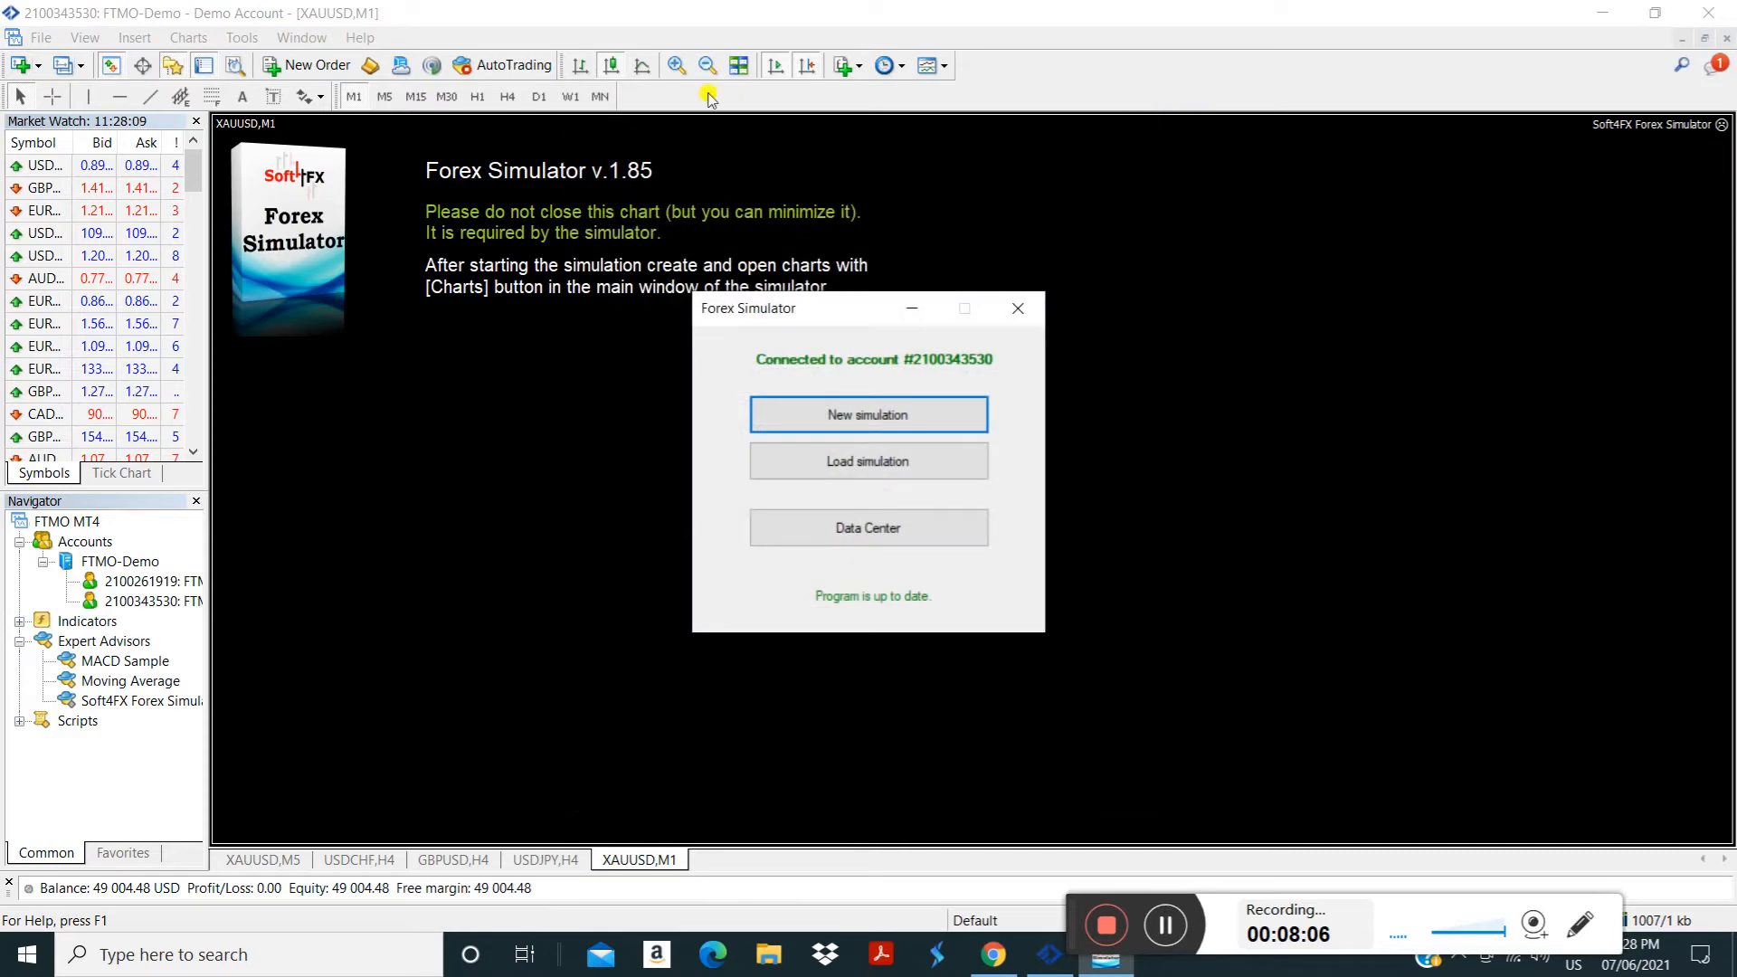
# Allow automated trading and DLL imports in the platform's Expert Advisors options and save them
pyautogui.click(233, 36)
pyautogui.click(287, 181)
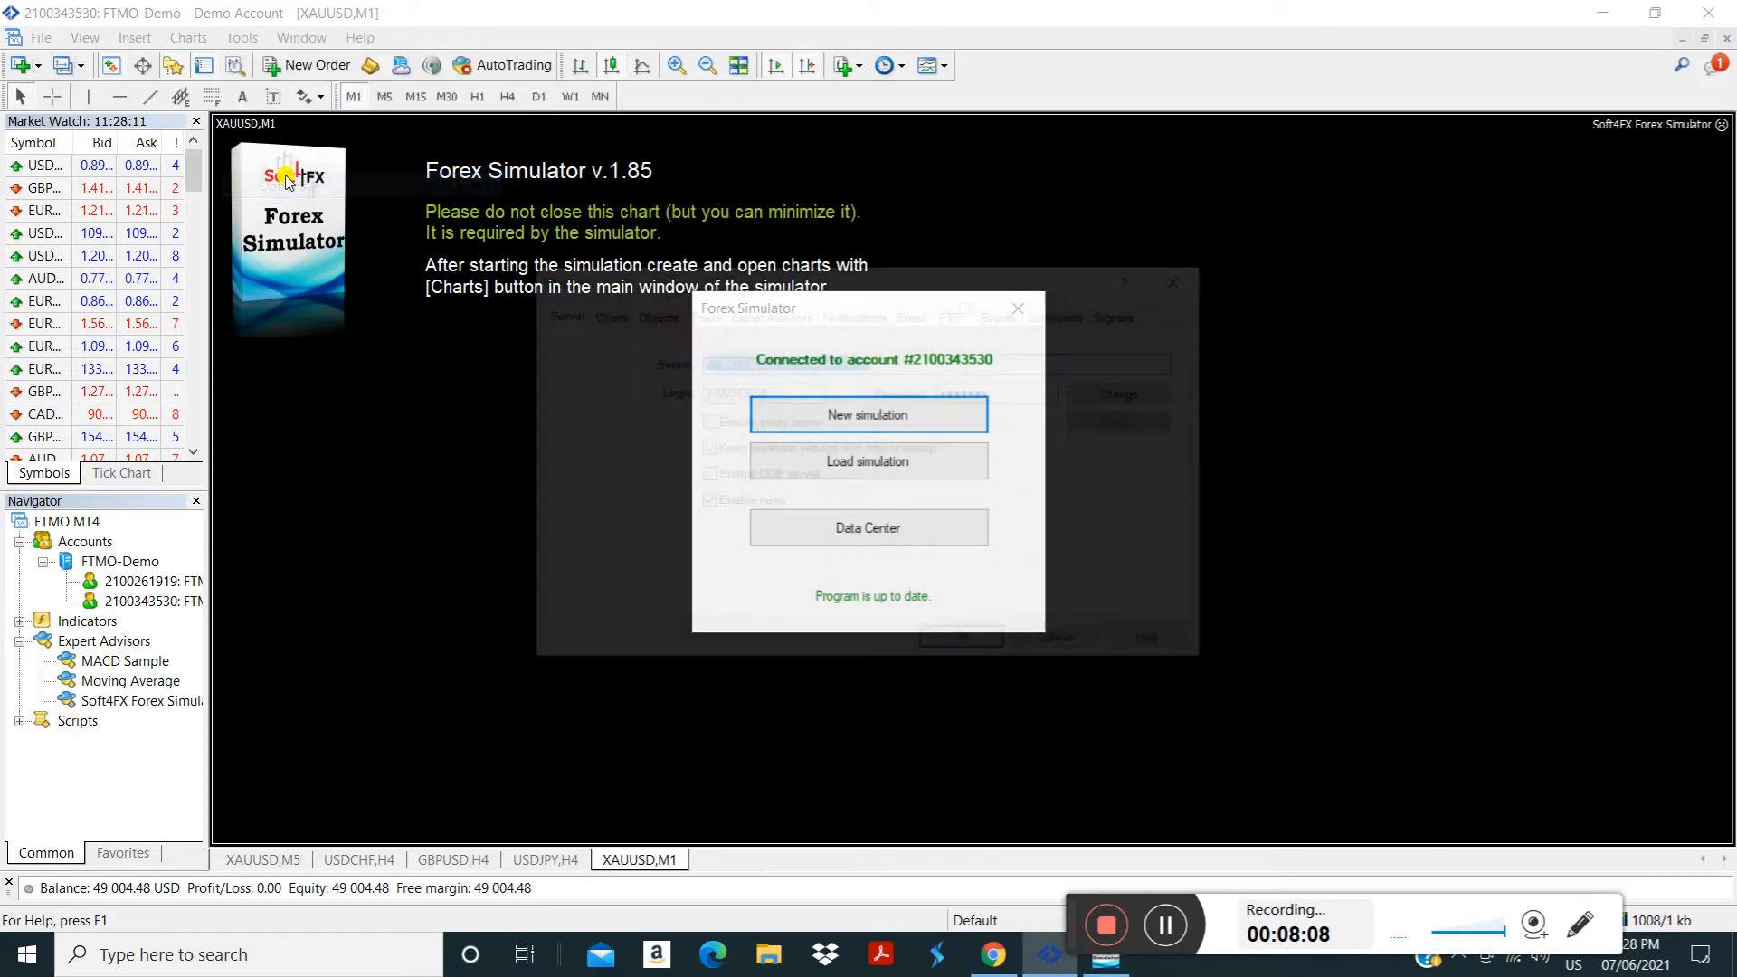
pyautogui.click(780, 312)
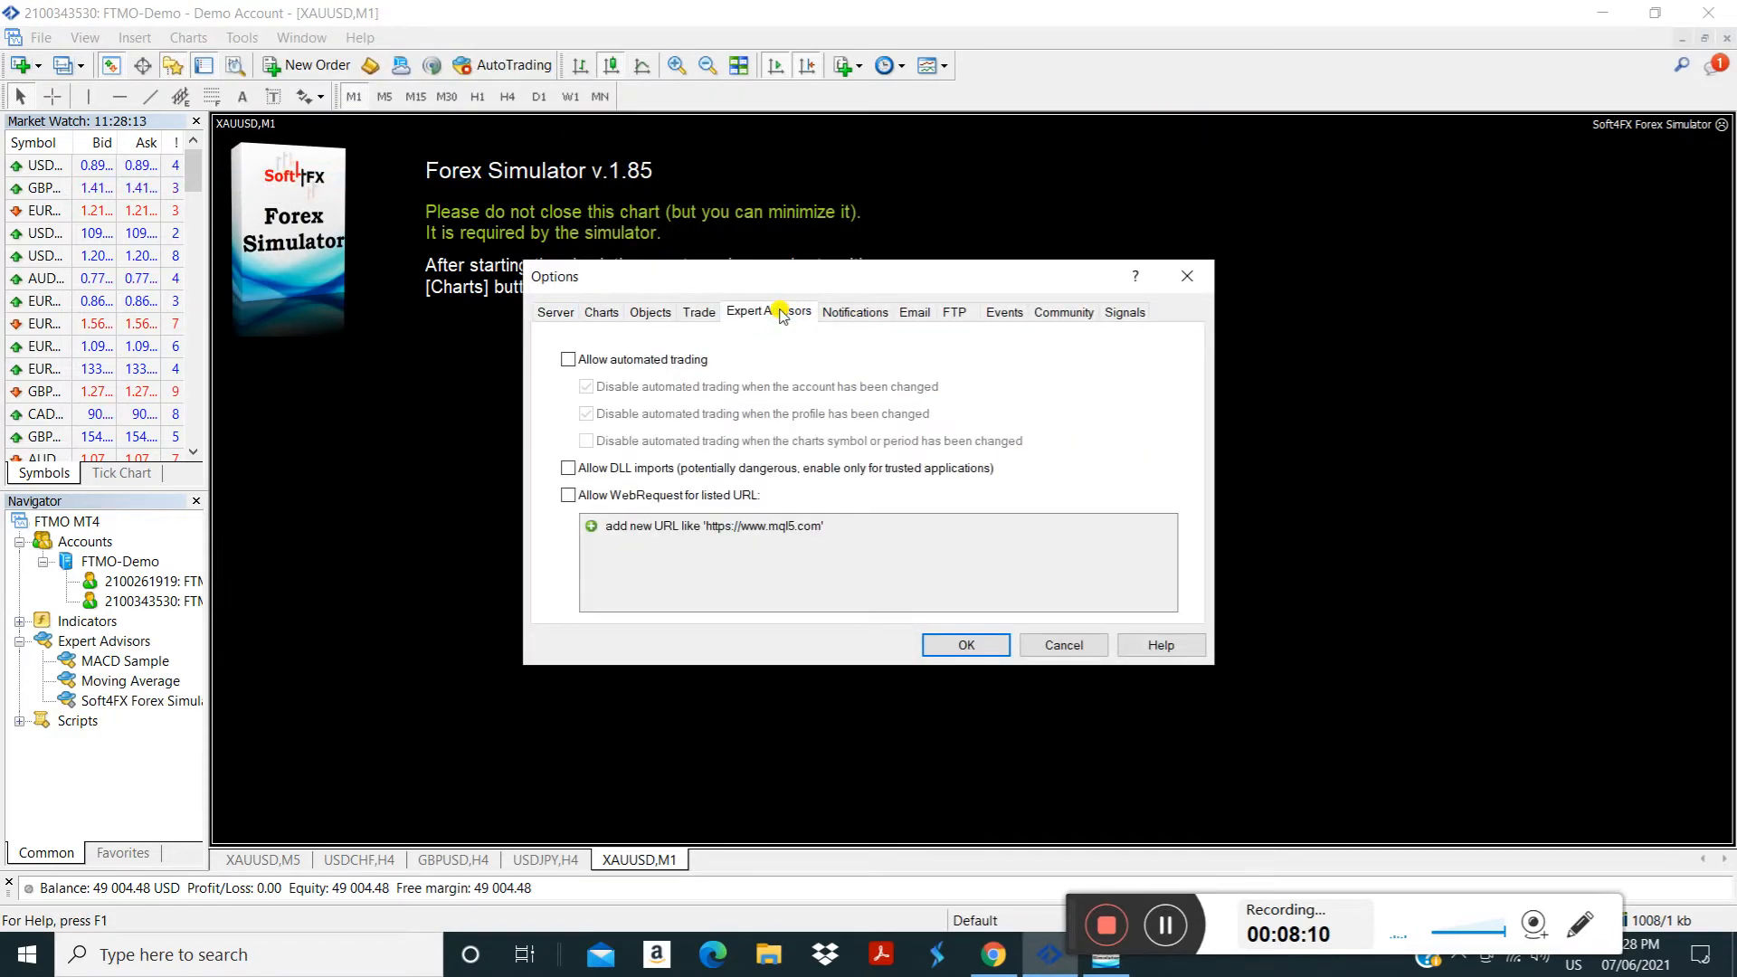
pyautogui.click(599, 359)
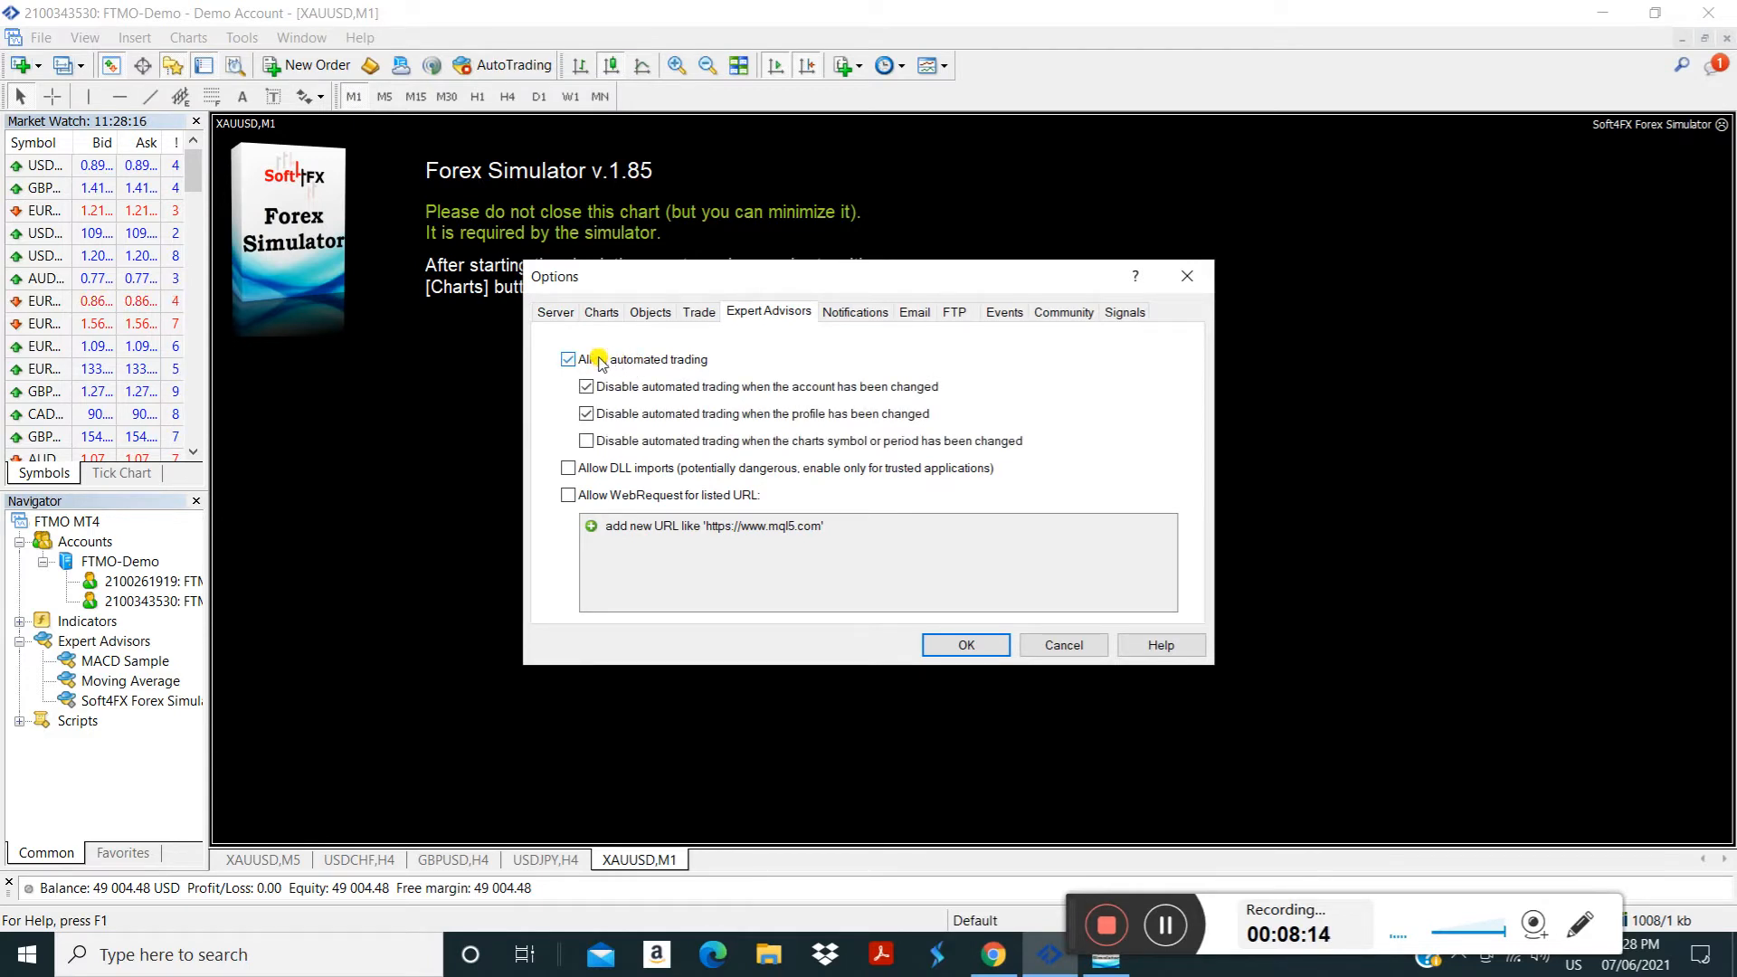
pyautogui.click(623, 468)
pyautogui.click(615, 360)
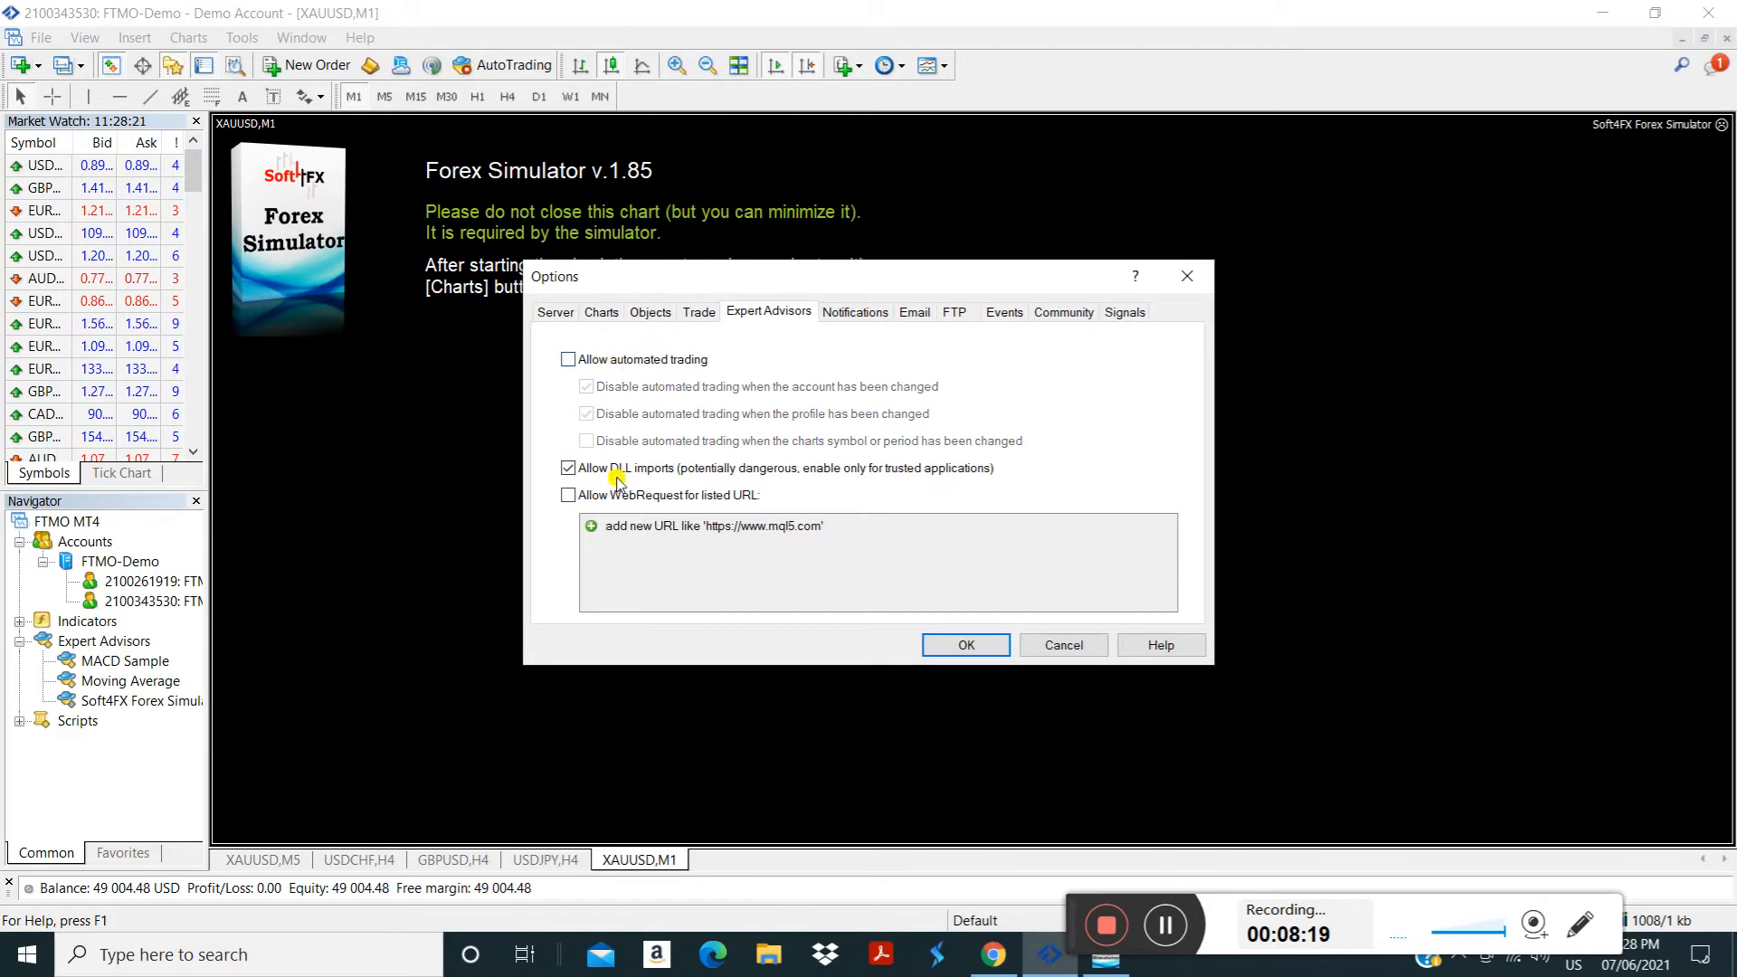
pyautogui.click(620, 361)
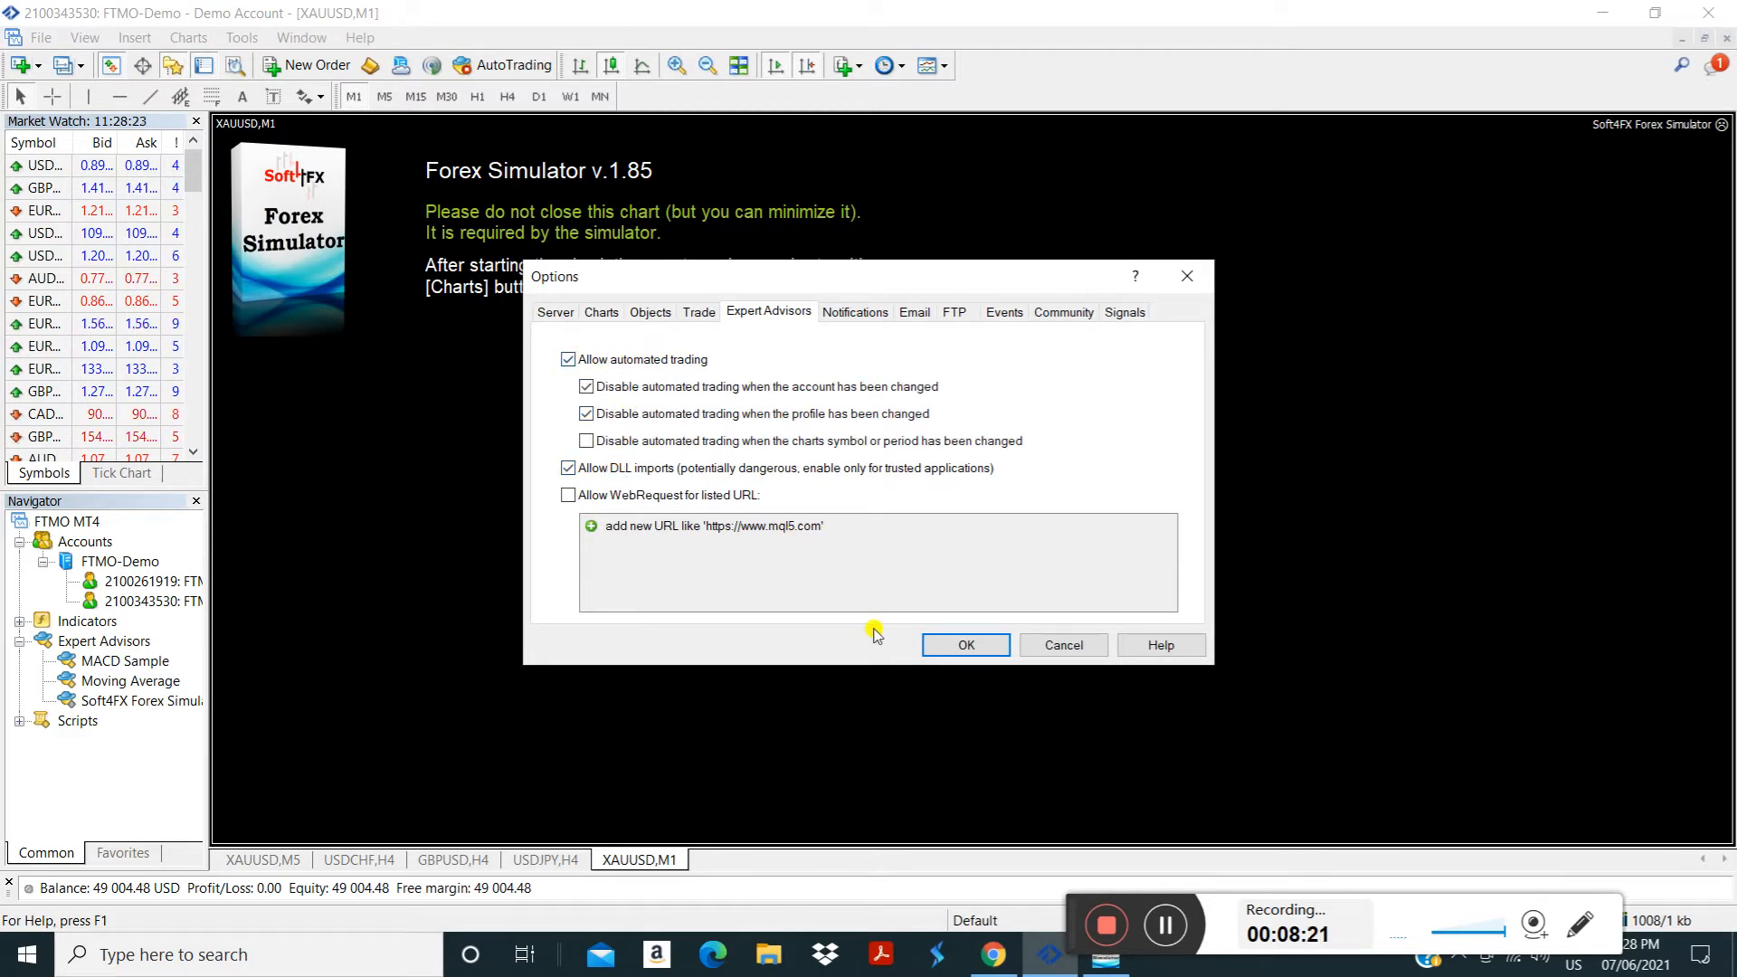
pyautogui.click(965, 644)
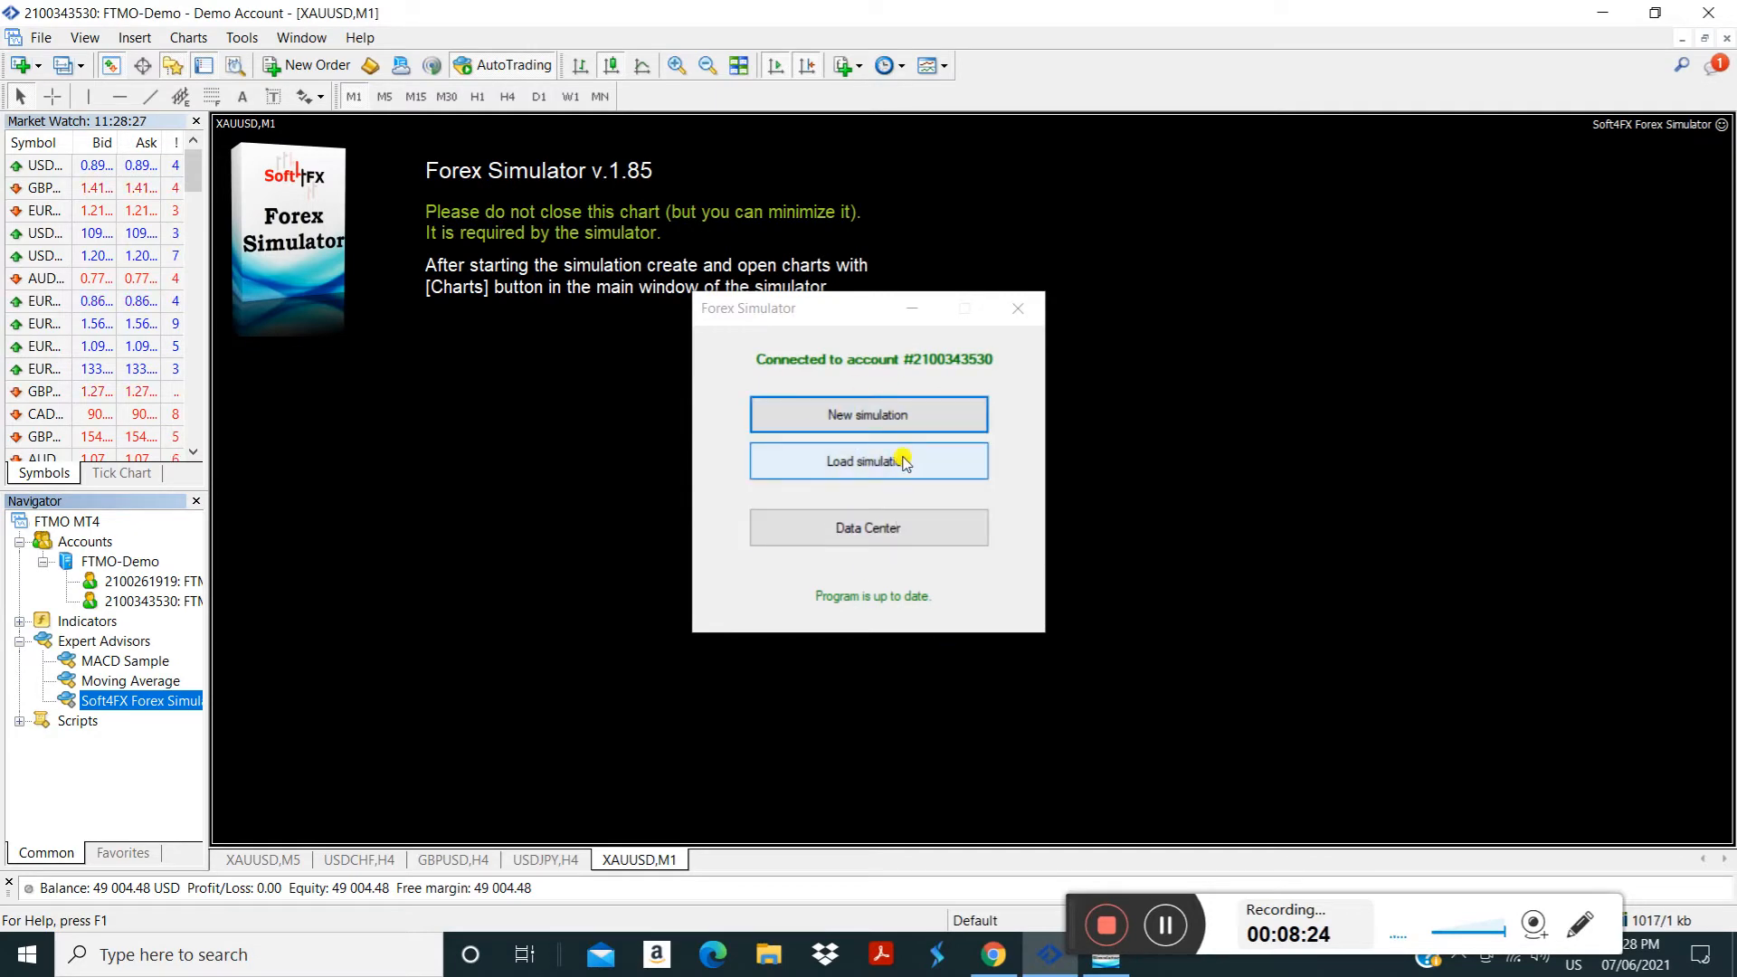
# Open the settings for a new simulation and choose XAUUSD as the Dukascopy instrument
pyautogui.click(884, 412)
pyautogui.click(732, 215)
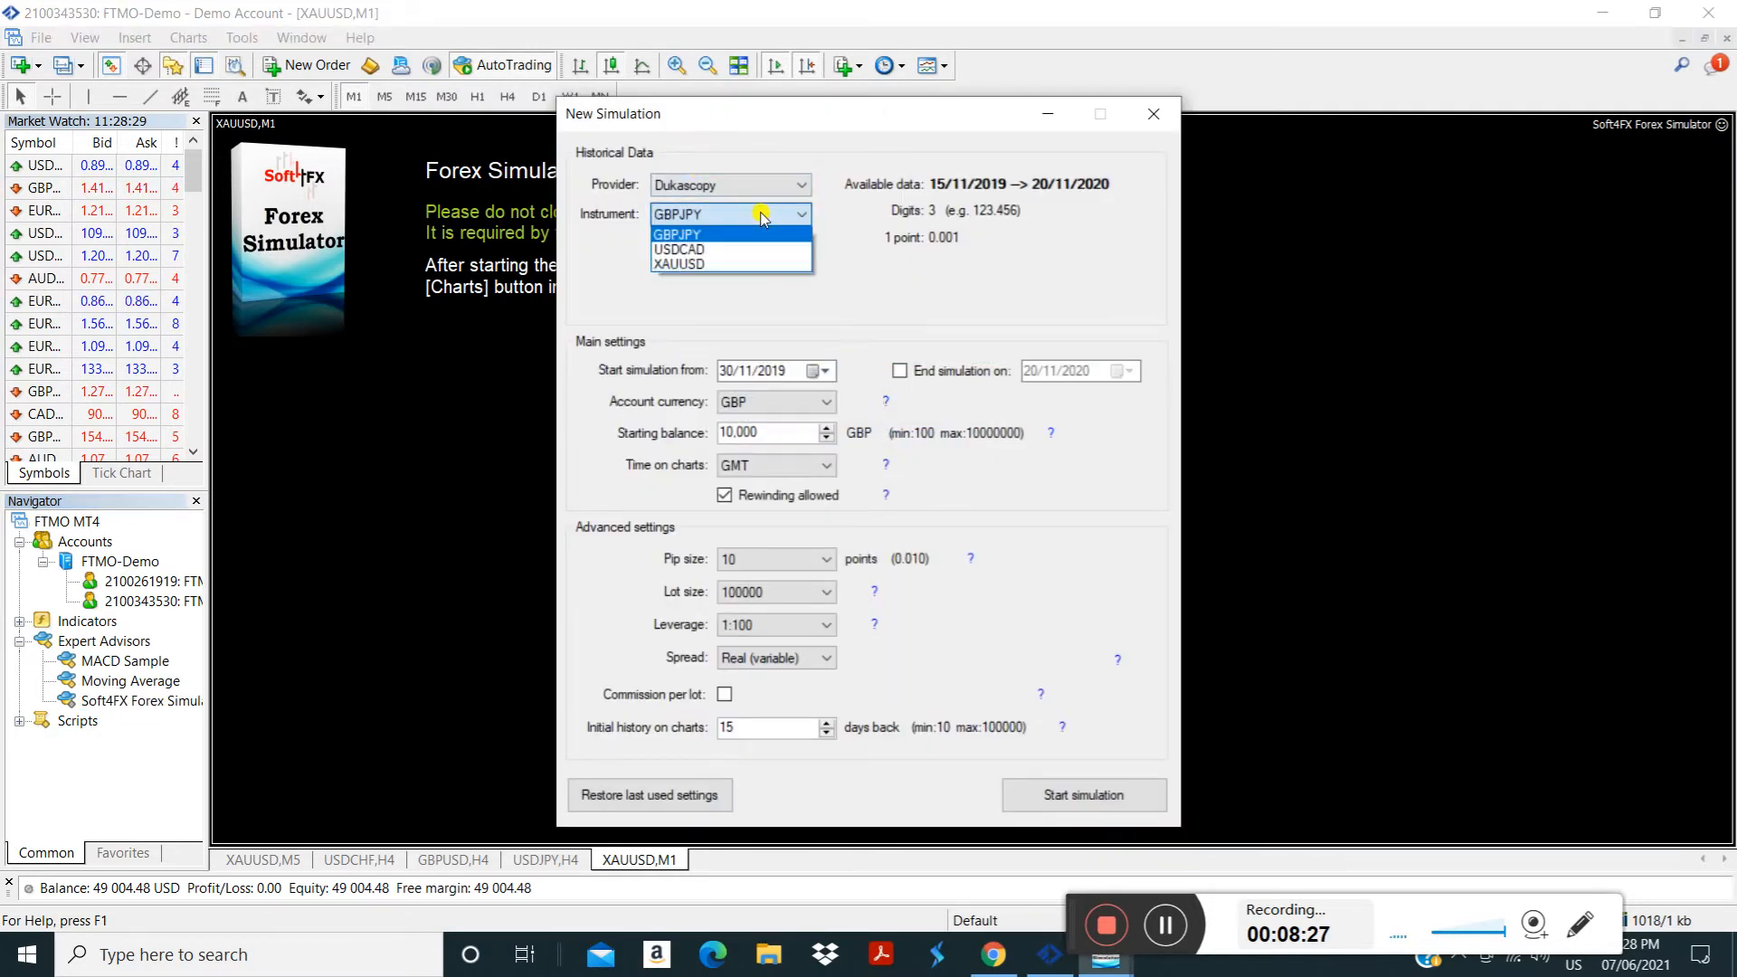
pyautogui.click(691, 264)
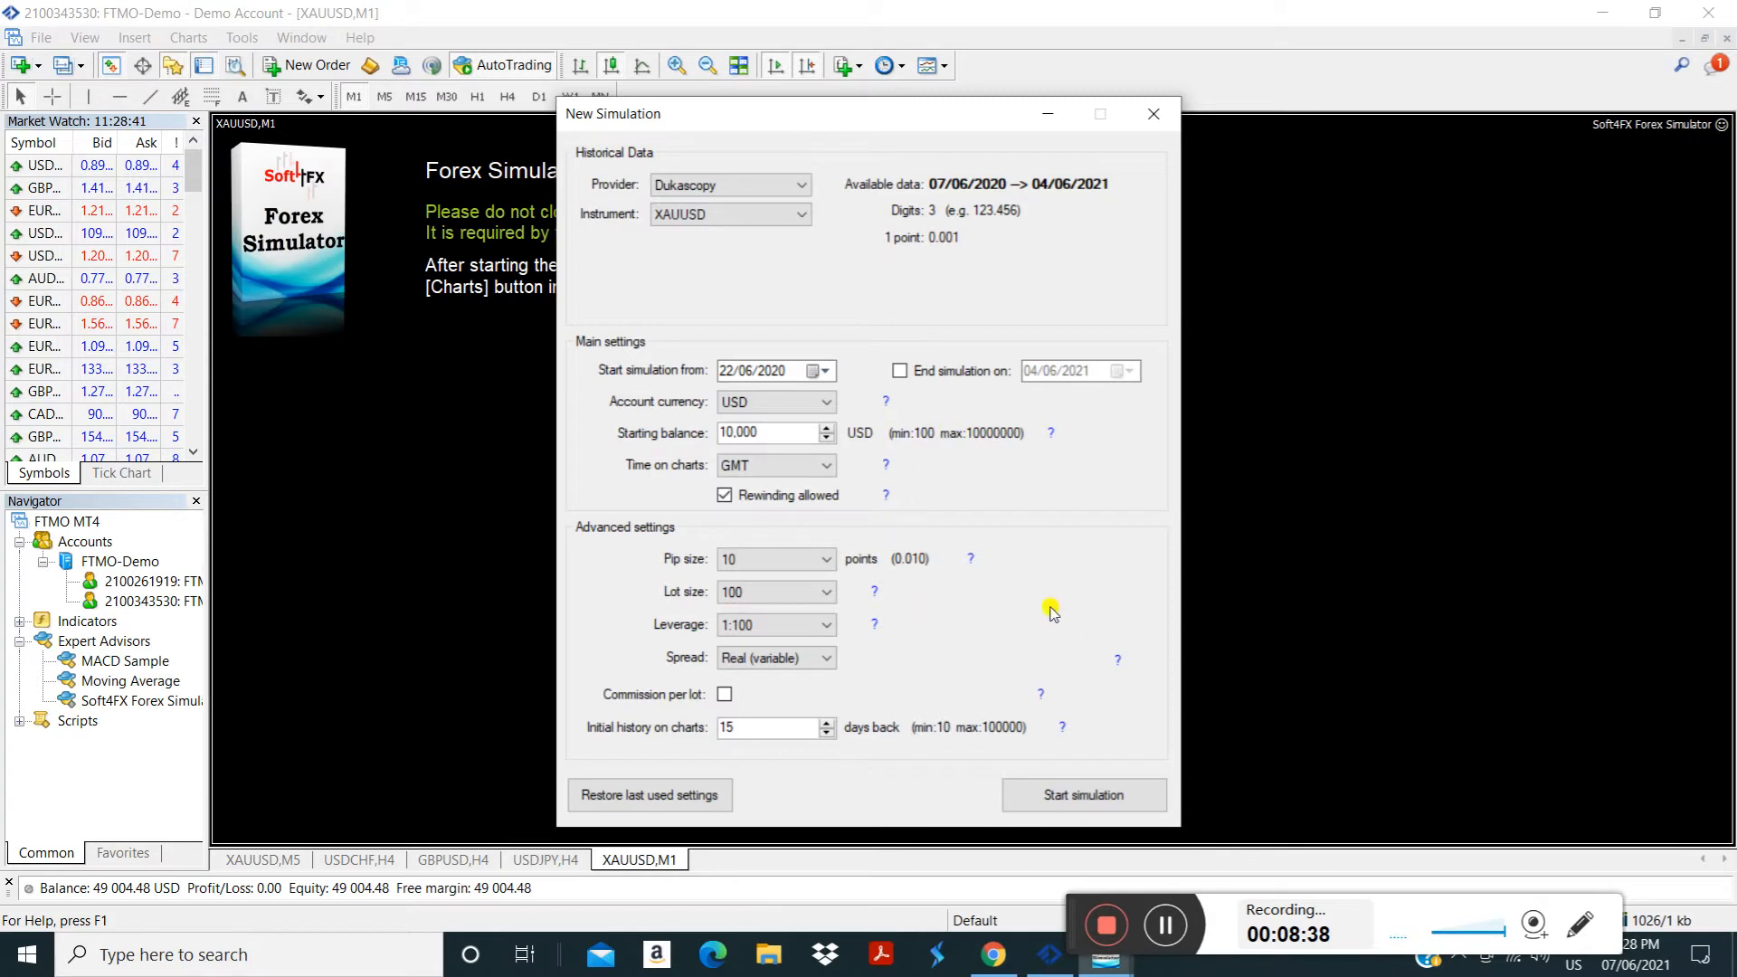
# Look over the advanced simulation settings, try a Fixed spread and restore it to Real (variable)
pyautogui.click(736, 729)
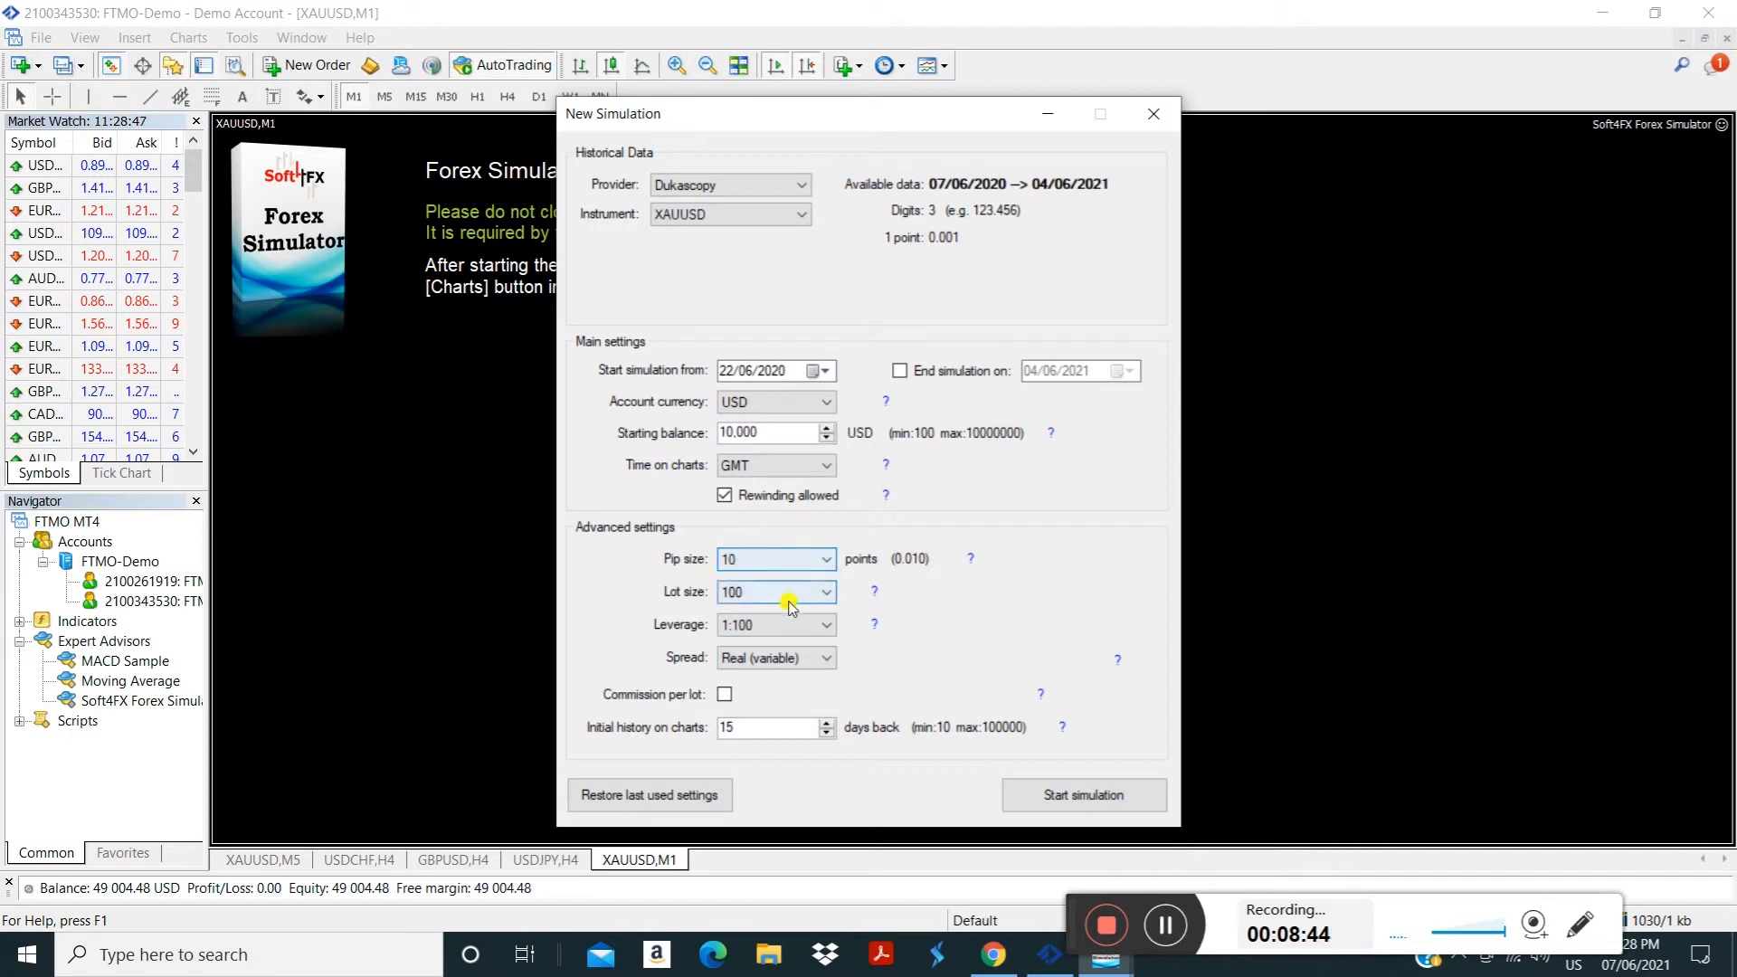
pyautogui.click(769, 630)
pyautogui.click(753, 697)
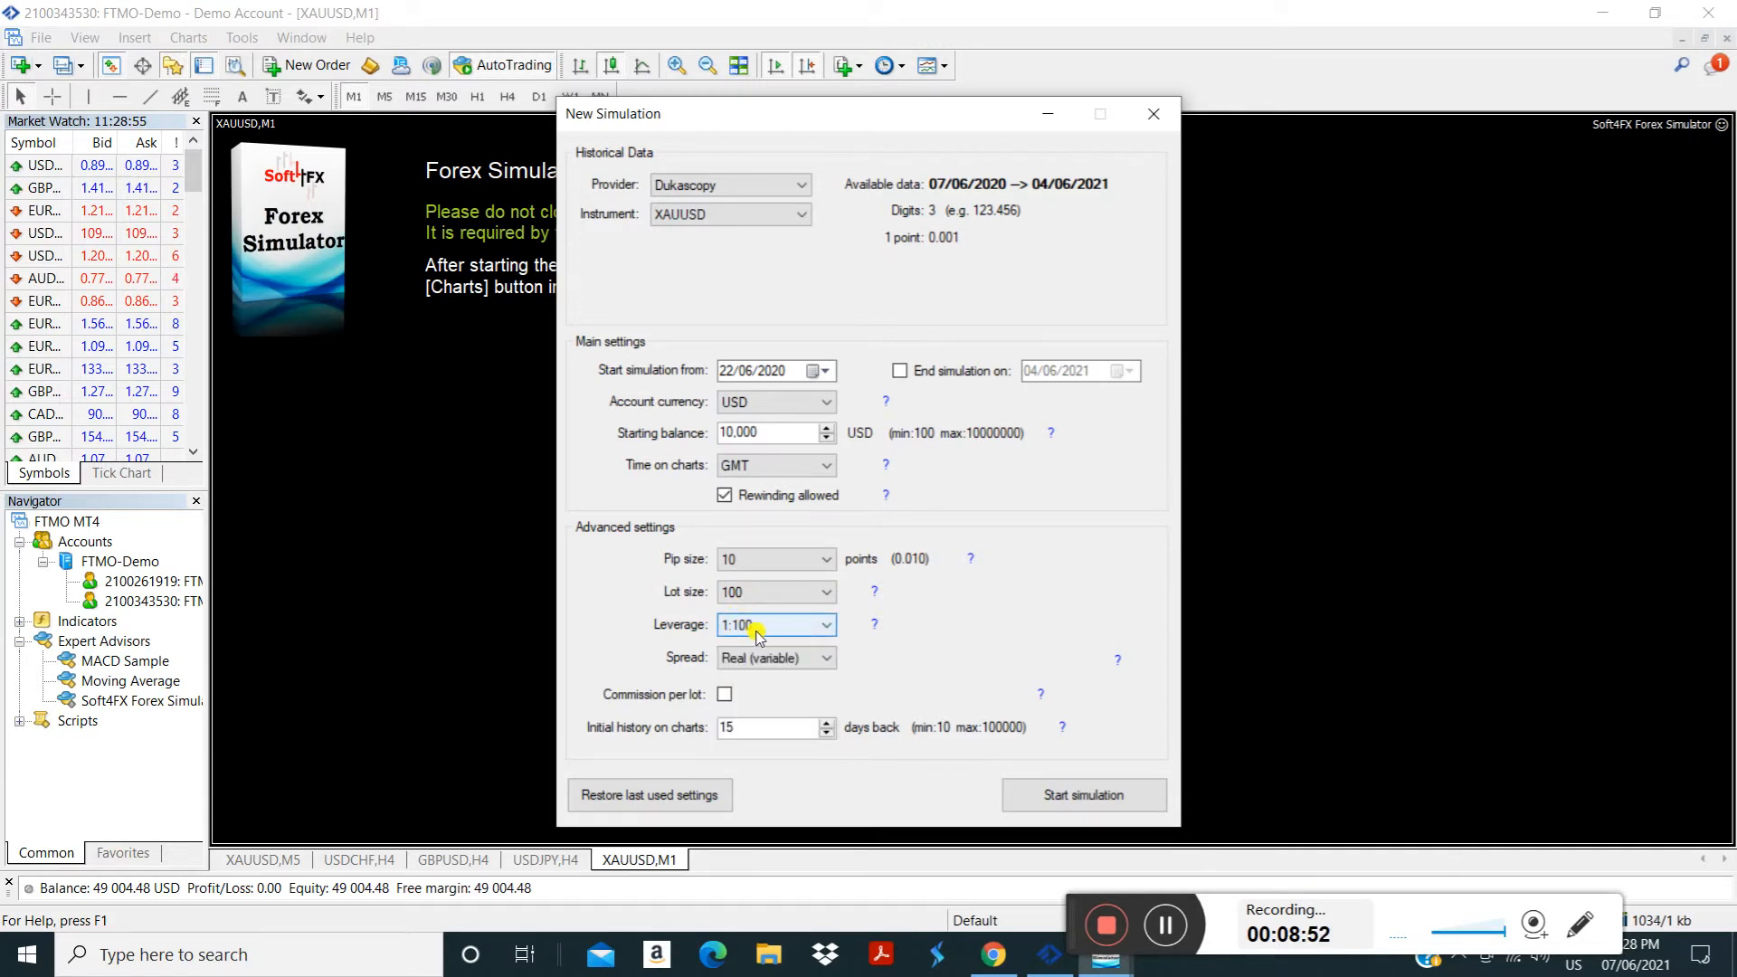
pyautogui.click(769, 660)
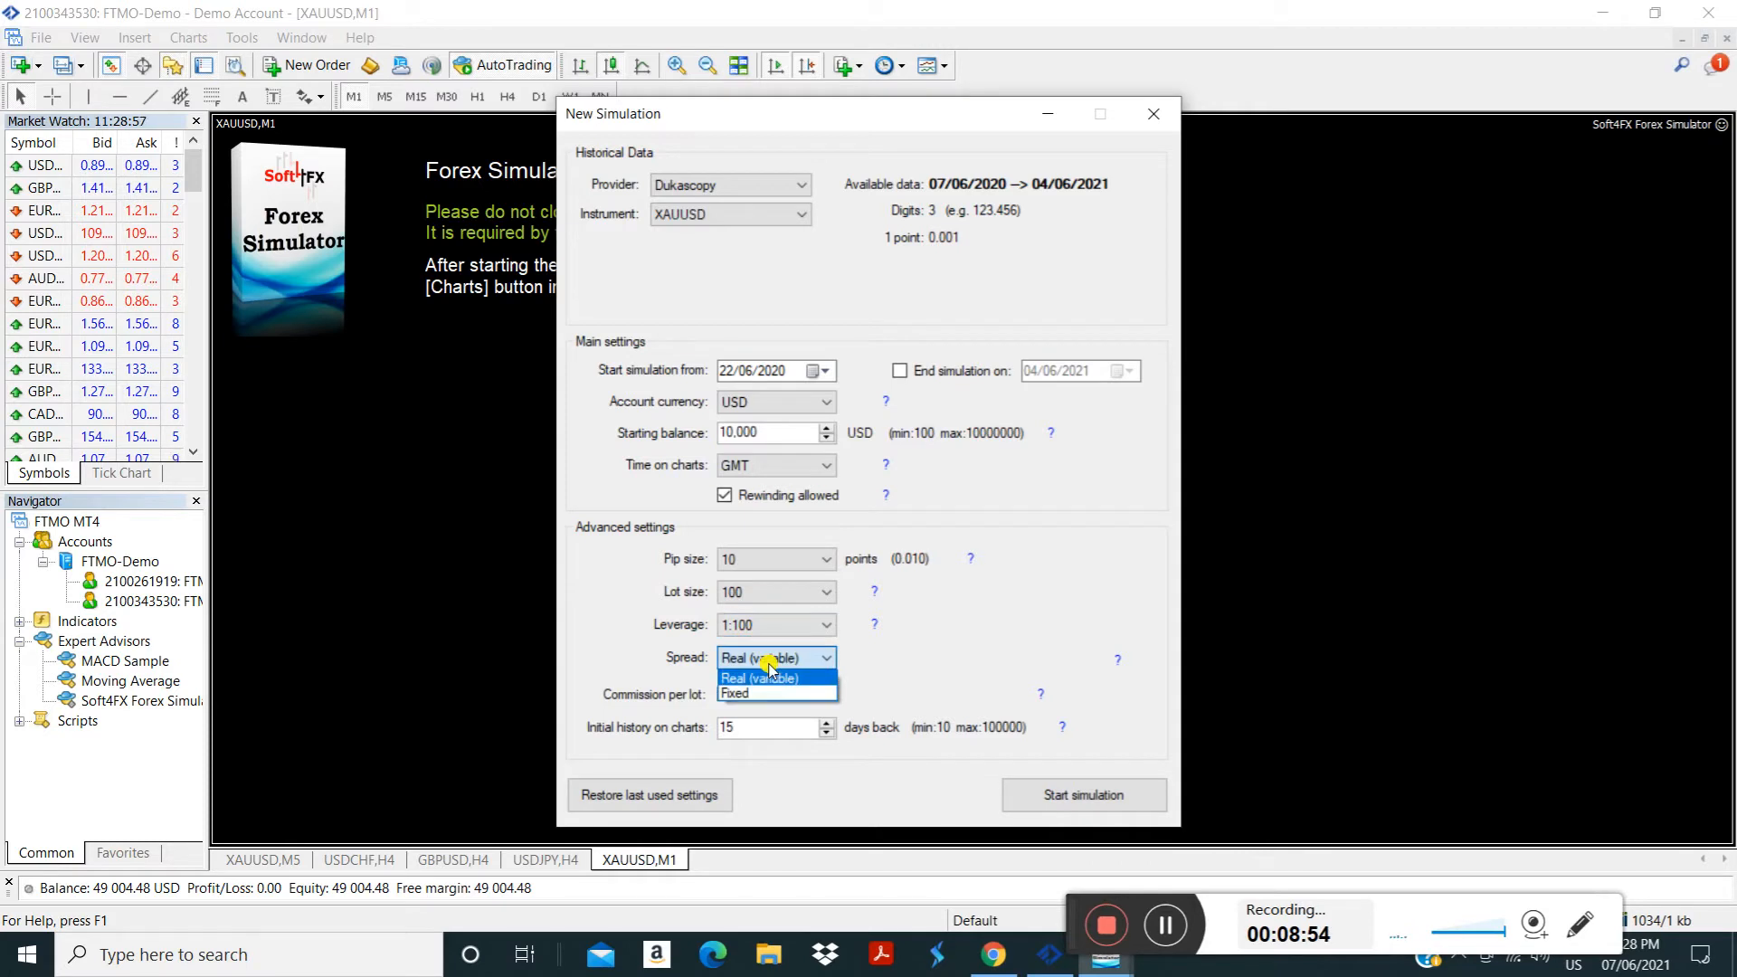
pyautogui.click(766, 693)
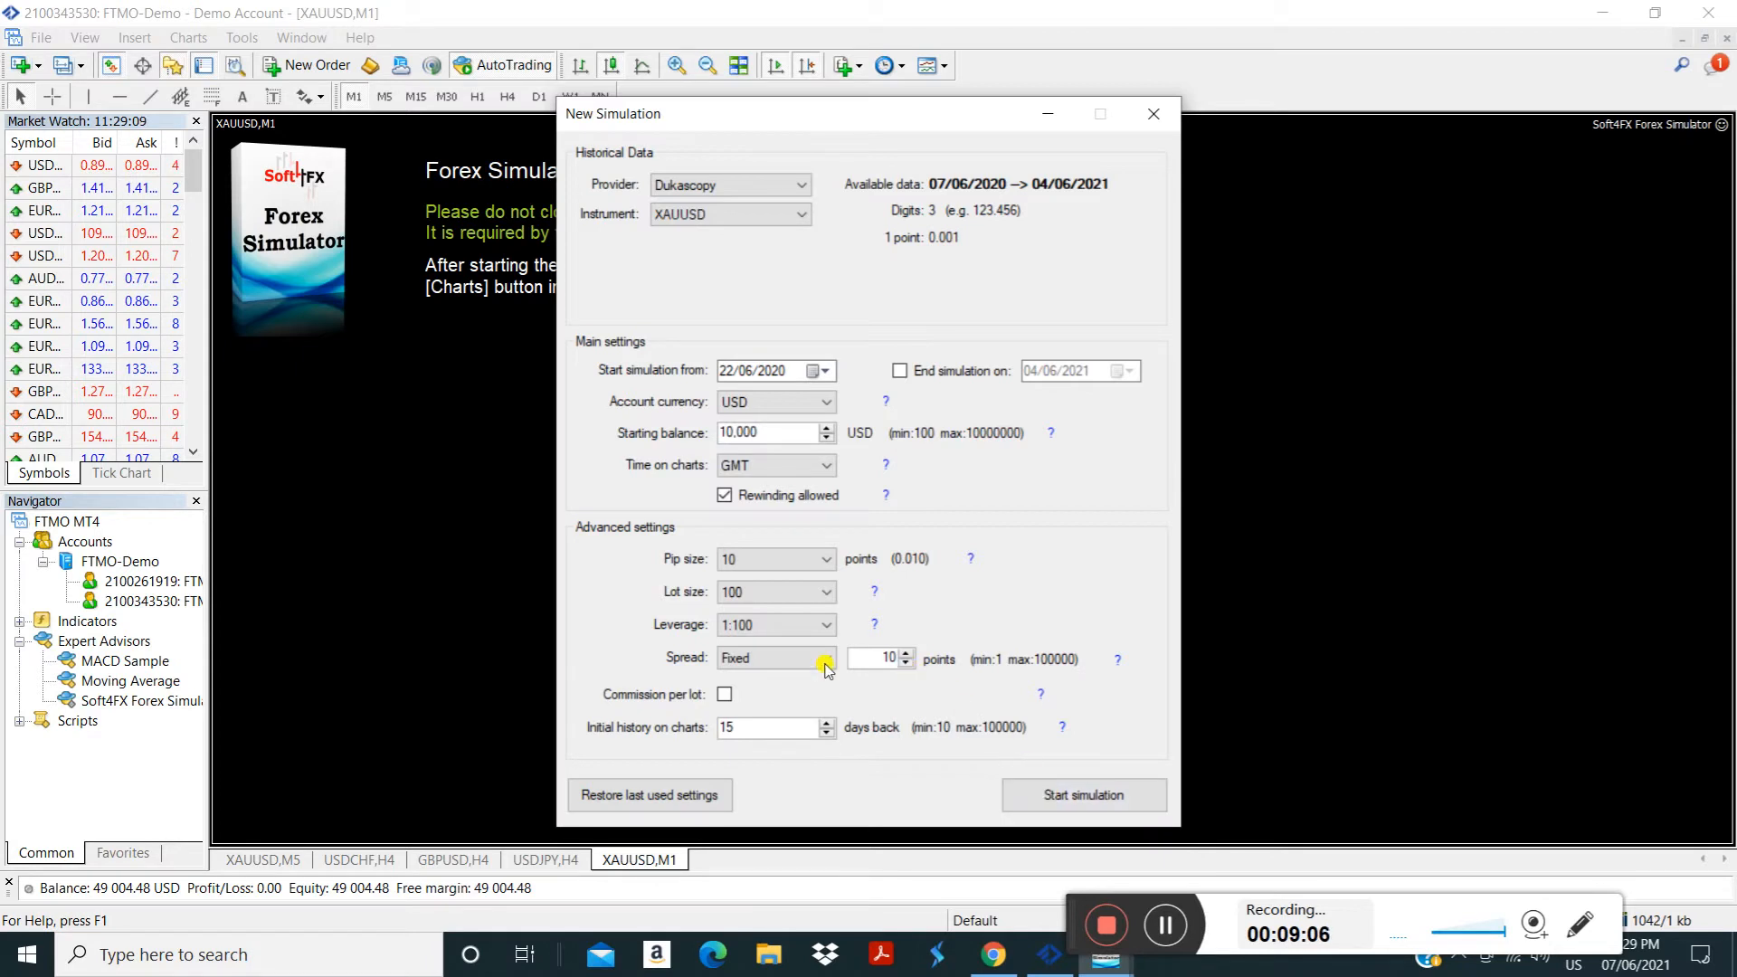
pyautogui.click(766, 662)
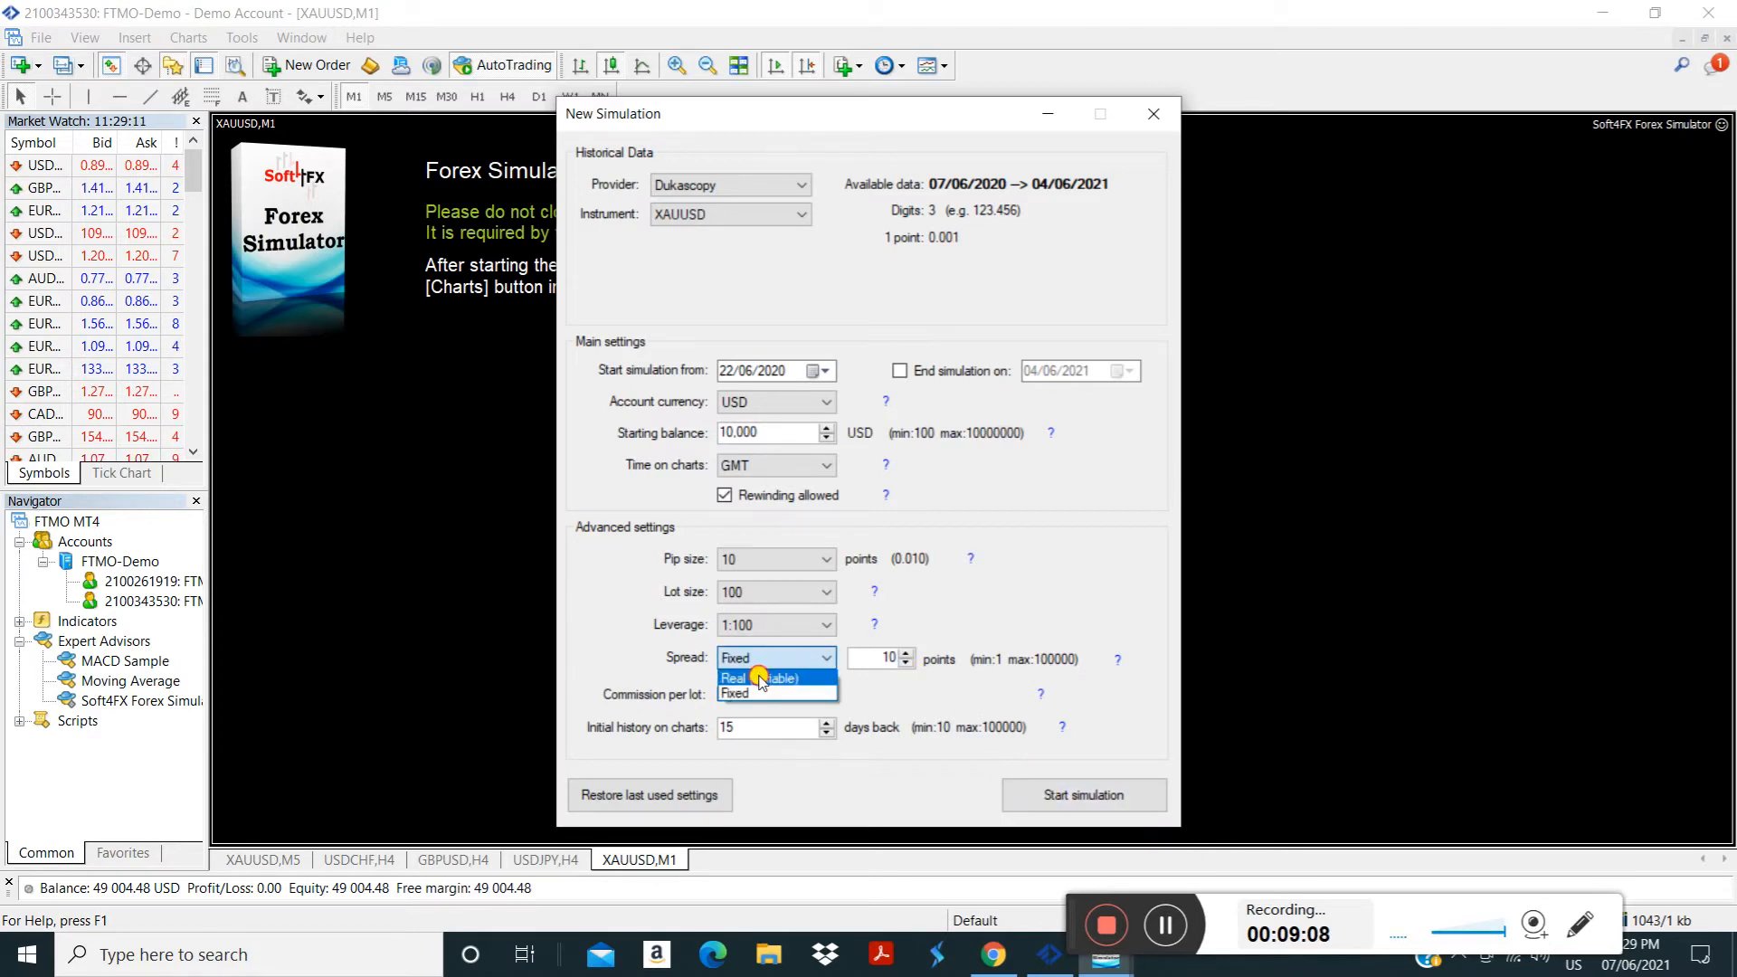
pyautogui.click(761, 678)
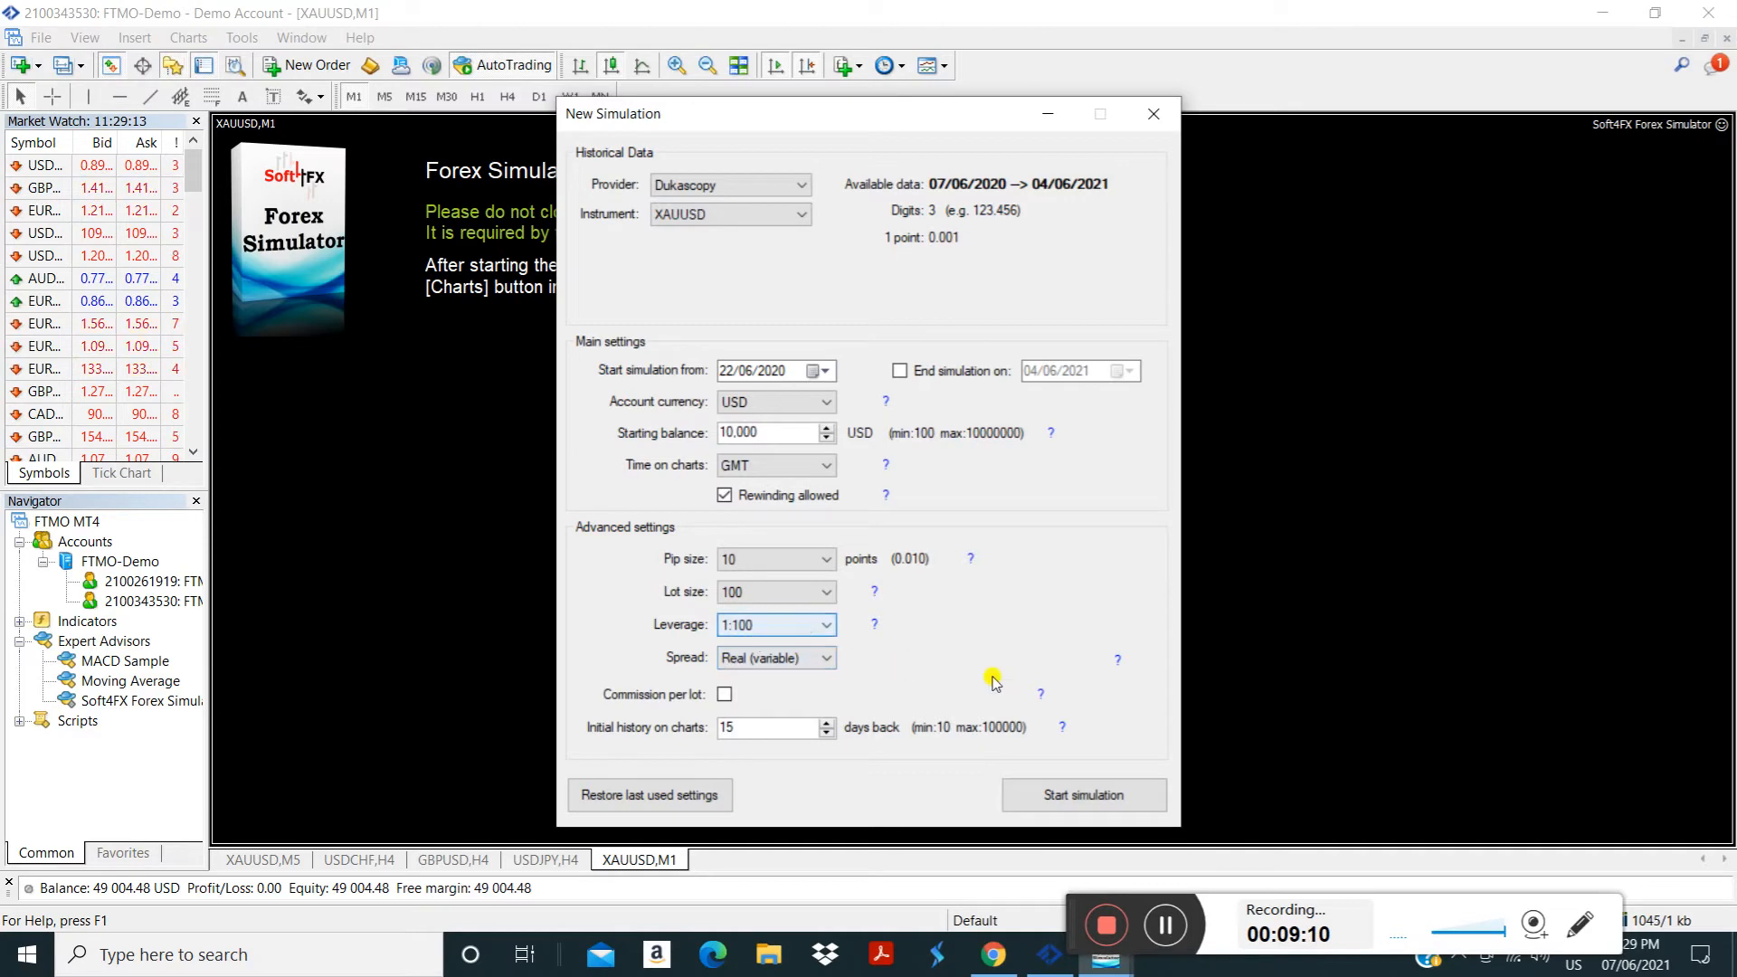
# Start the XAUUSD simulation and add a standard M5 chart with 10000 bars to its chart list
pyautogui.click(1076, 798)
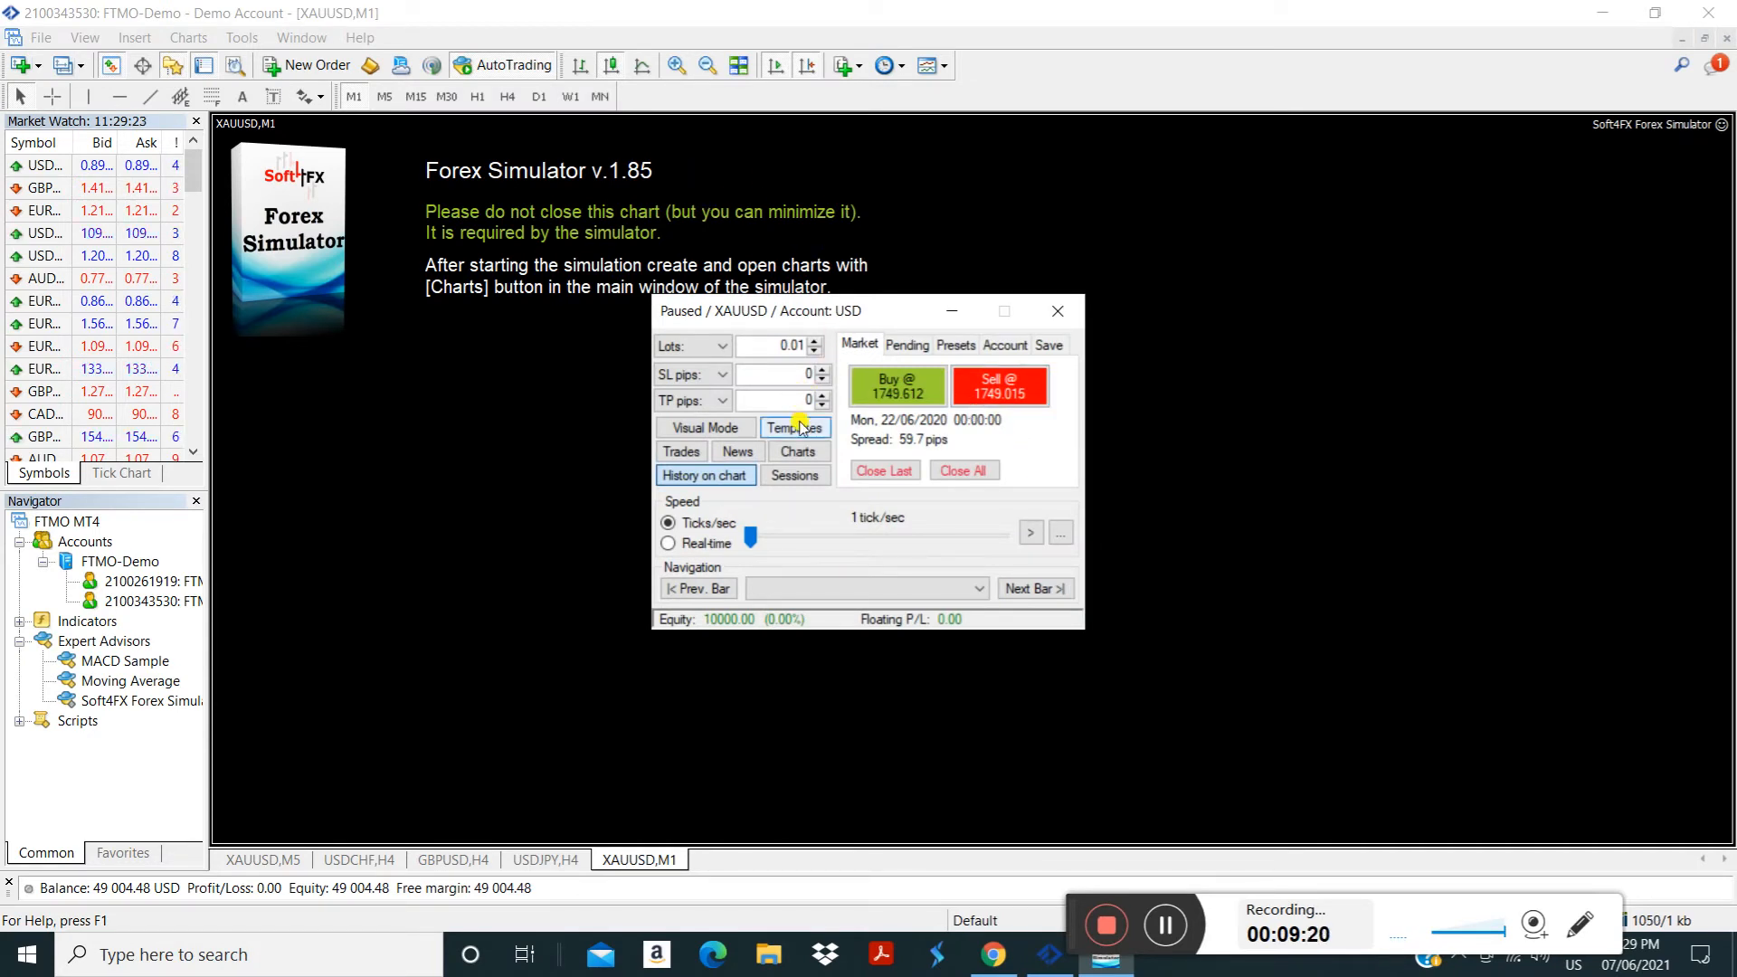
pyautogui.click(800, 450)
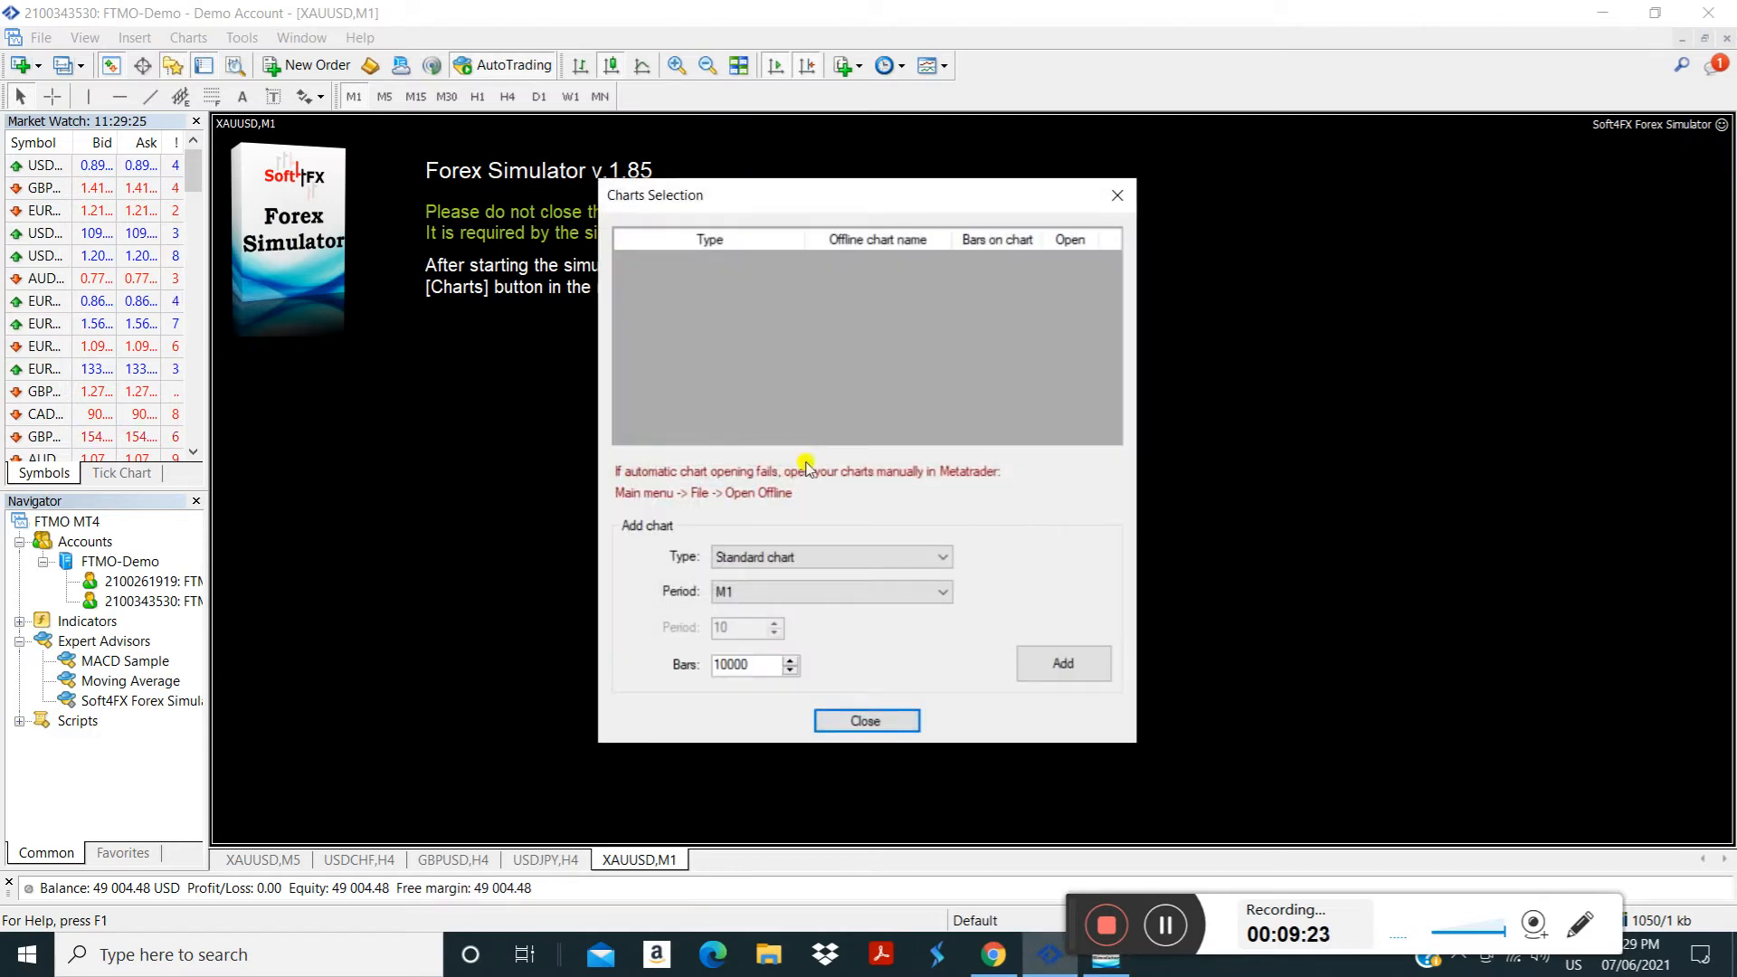
pyautogui.click(783, 560)
pyautogui.click(765, 578)
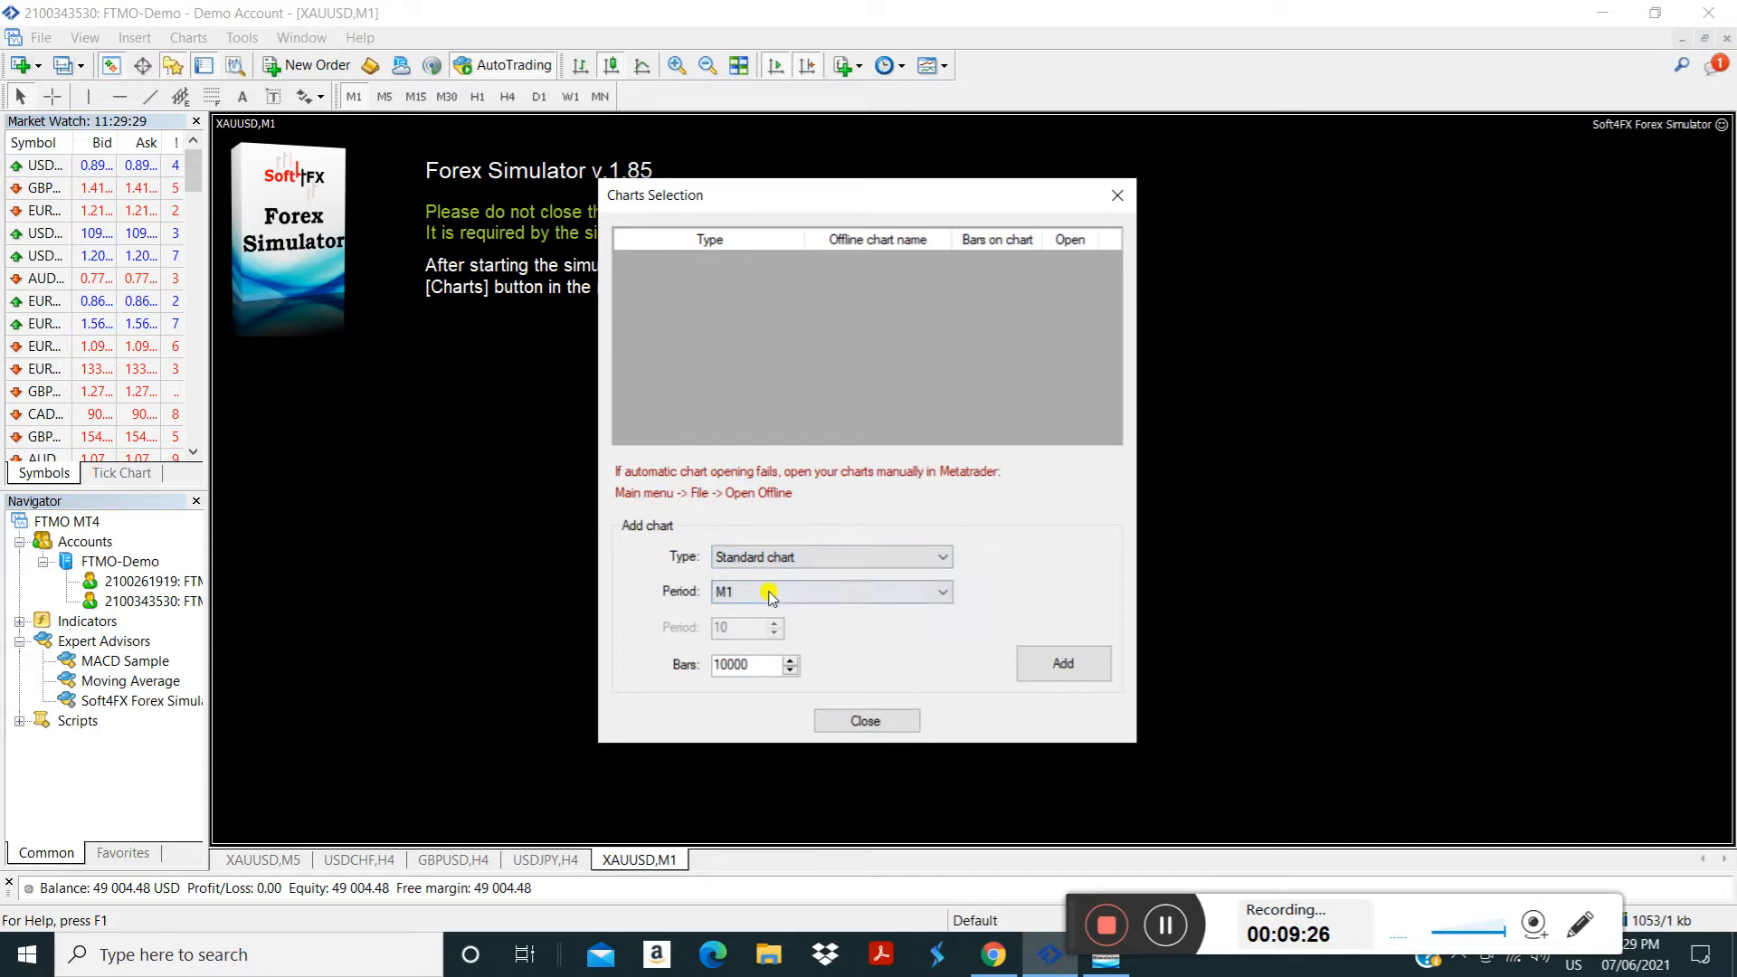
pyautogui.click(770, 593)
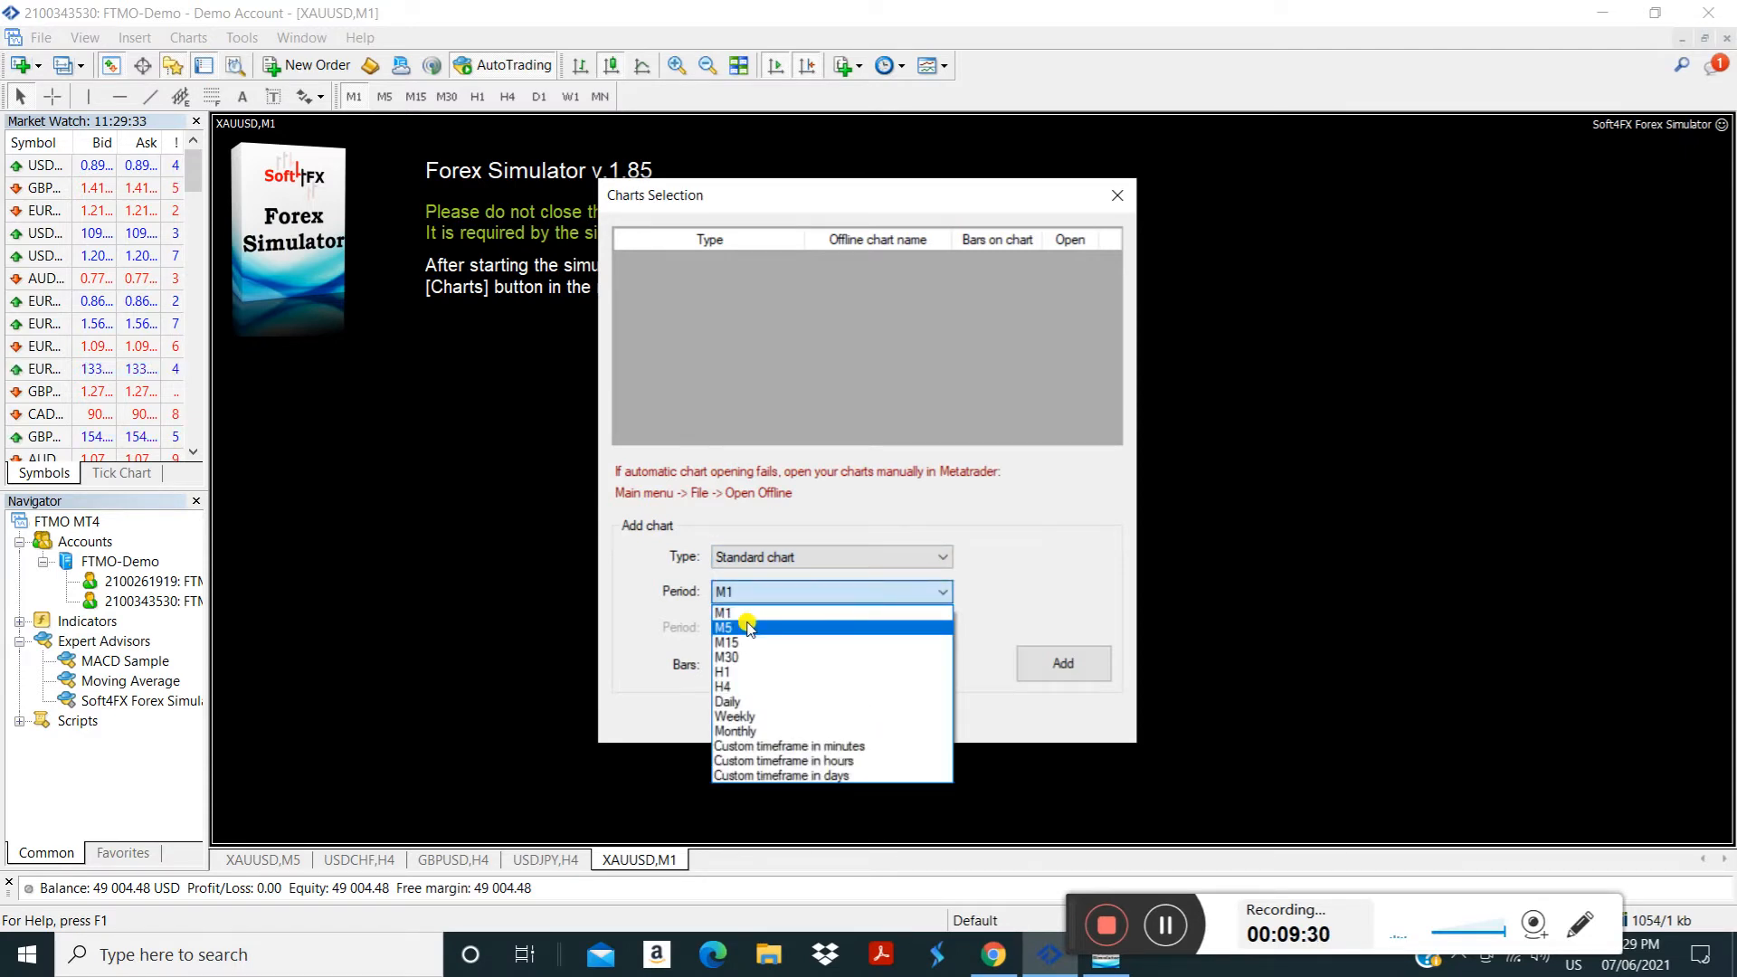
pyautogui.click(748, 628)
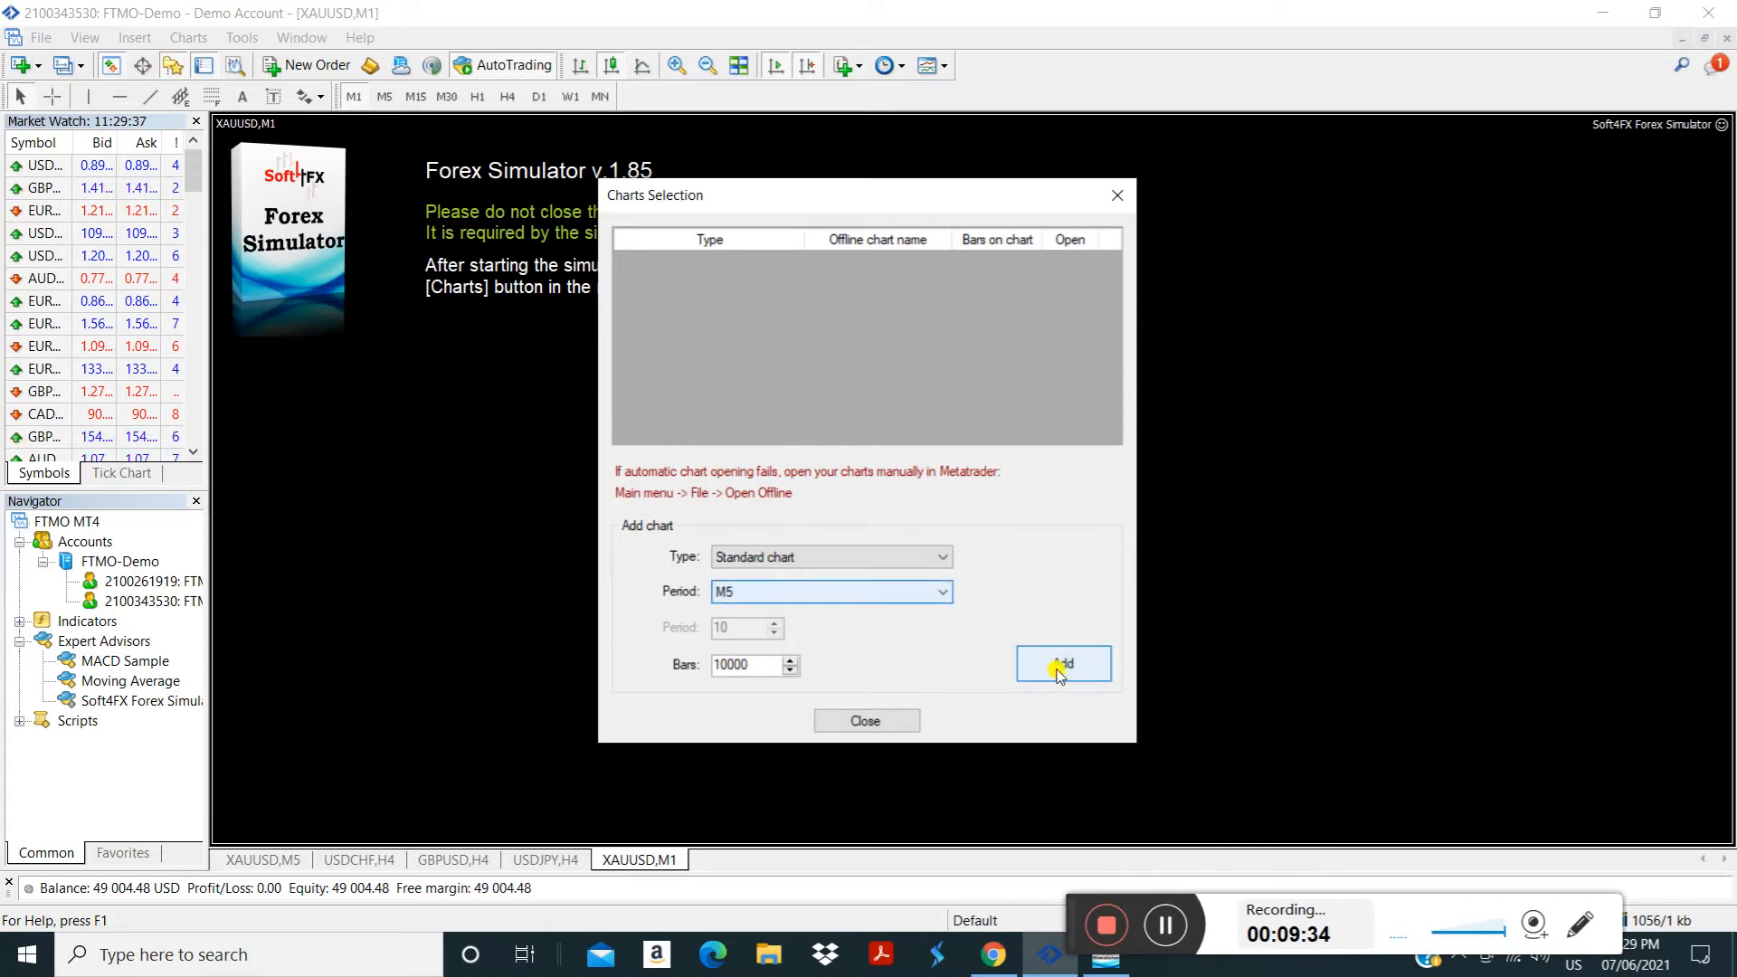
pyautogui.click(1060, 671)
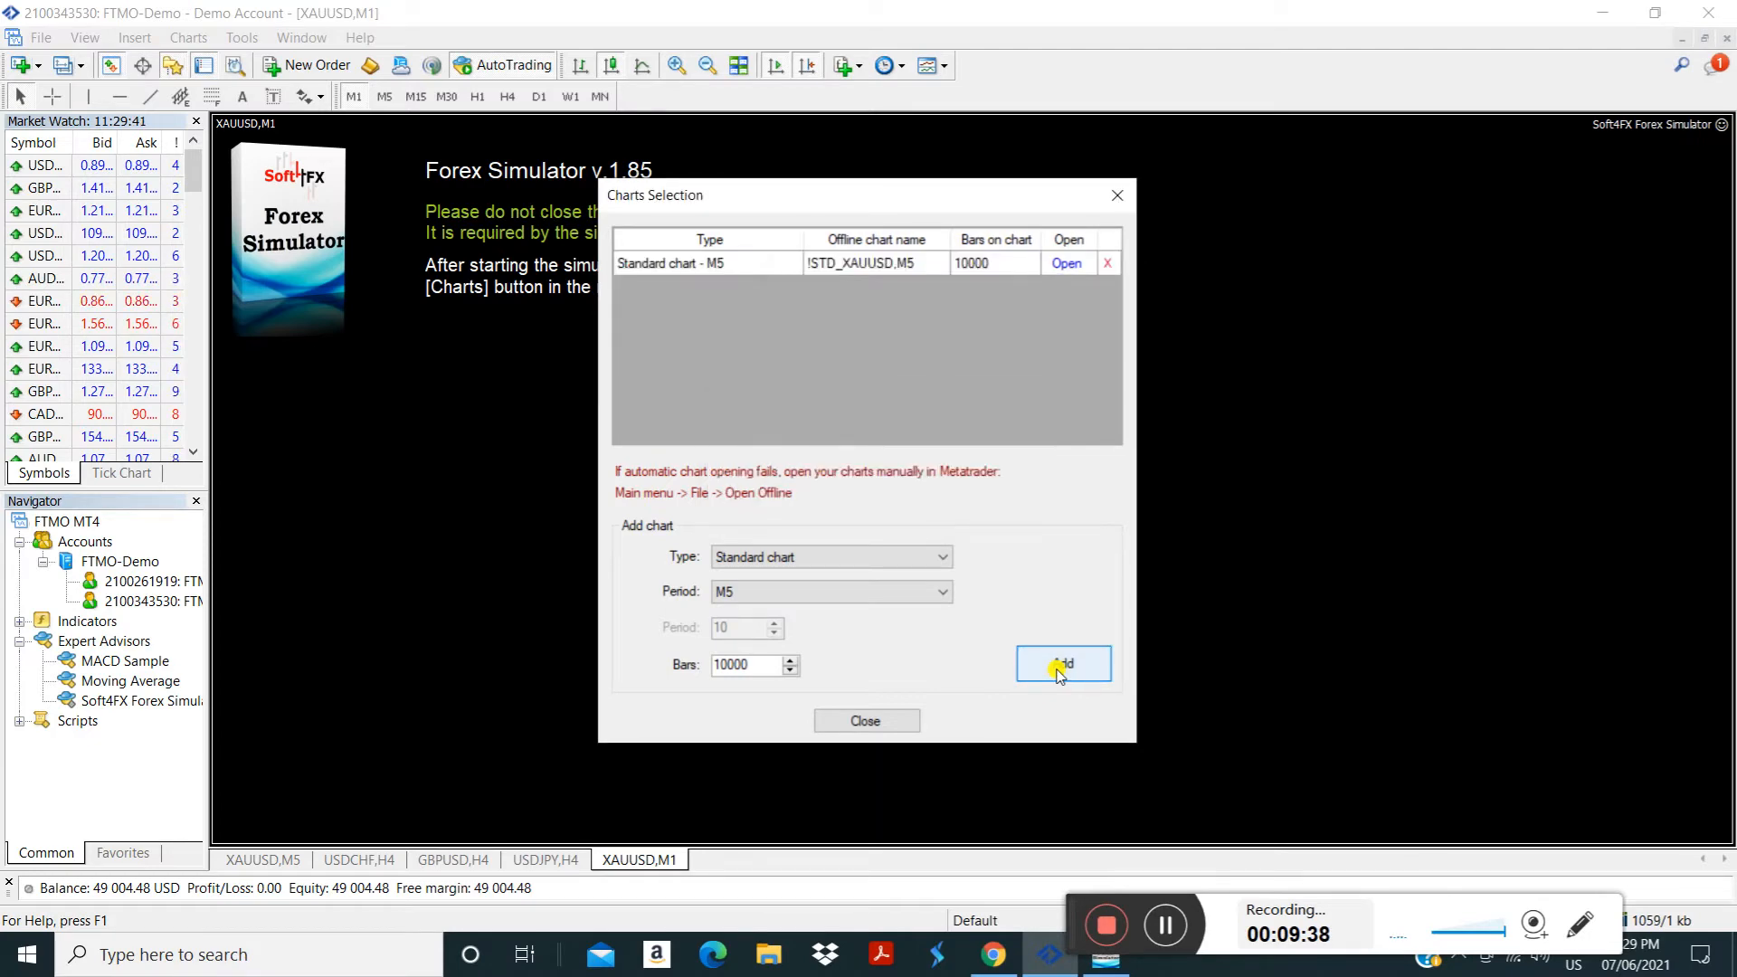
pyautogui.click(873, 720)
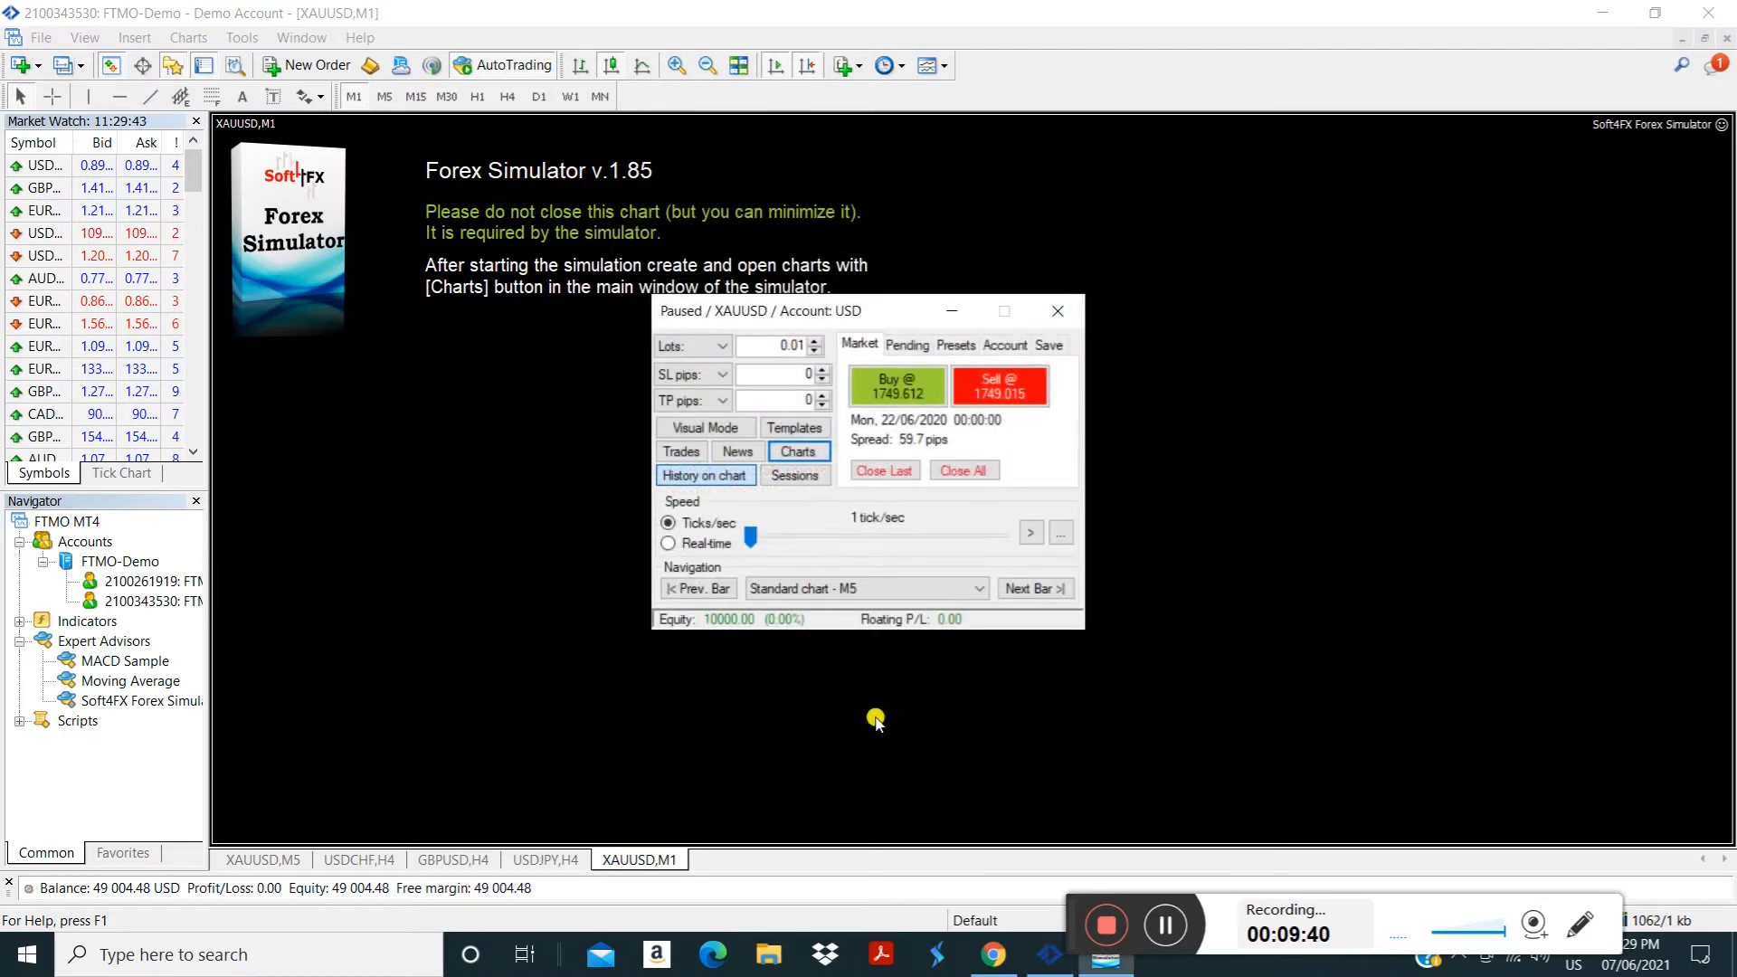
# Open the simulator's offline XAUUSD M5 chart from its chart list and close the list
pyautogui.click(705, 478)
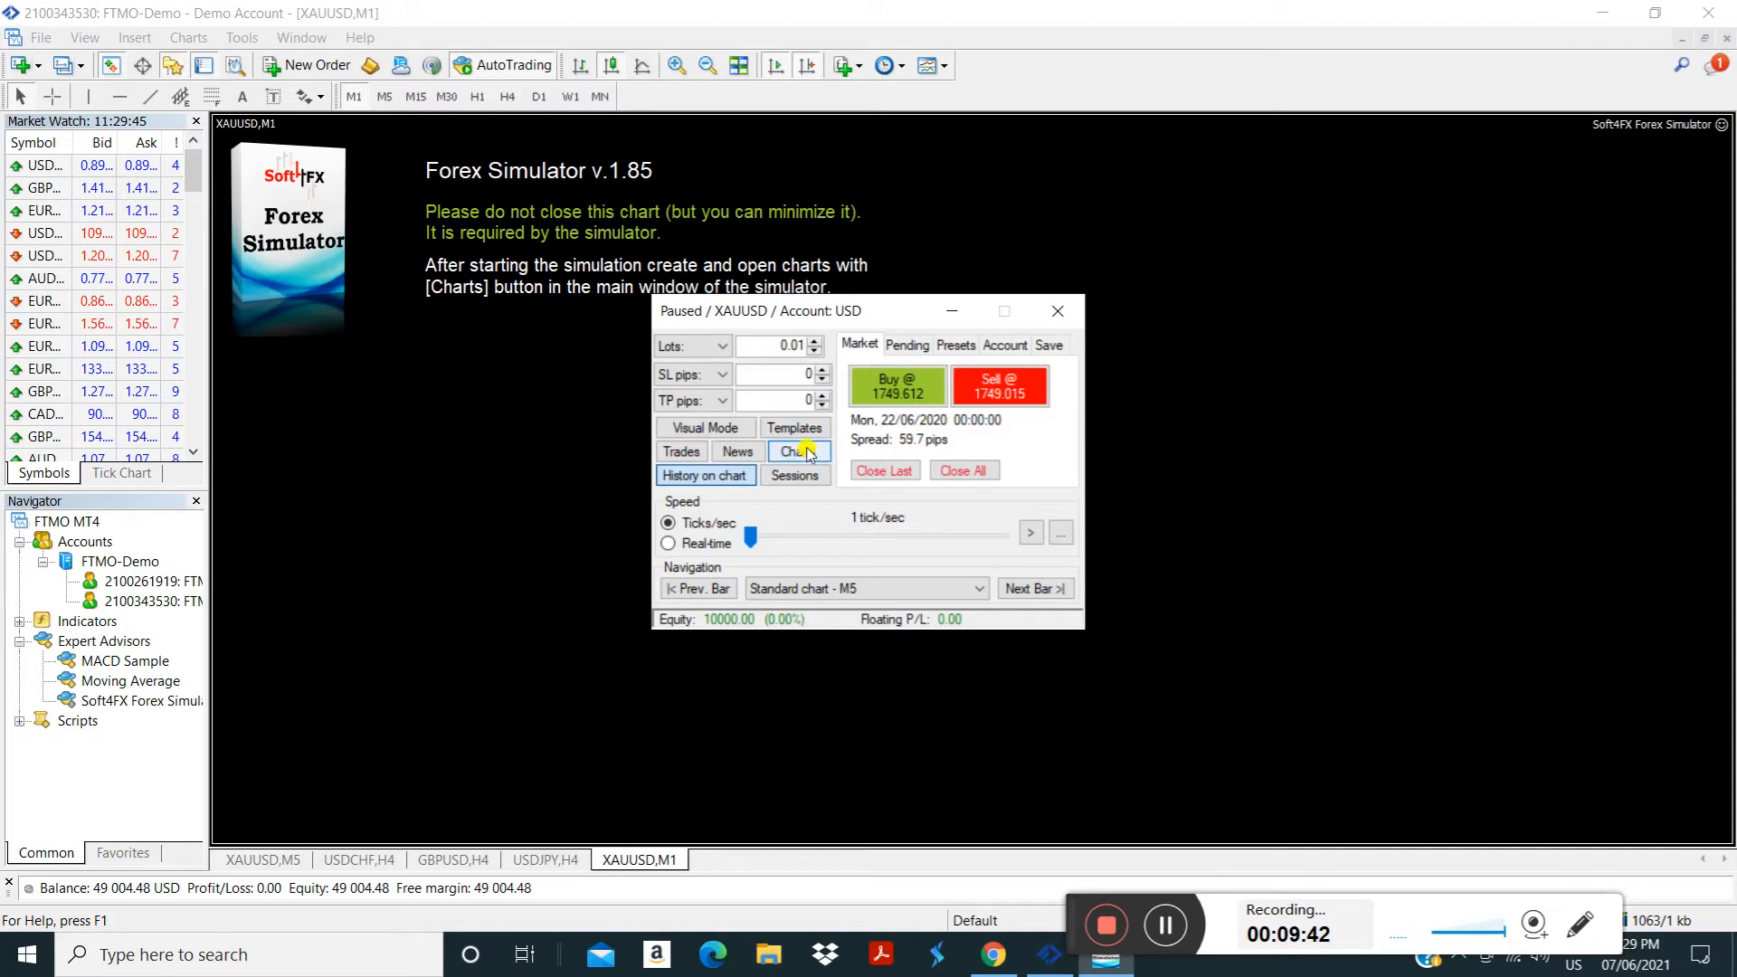
pyautogui.click(808, 451)
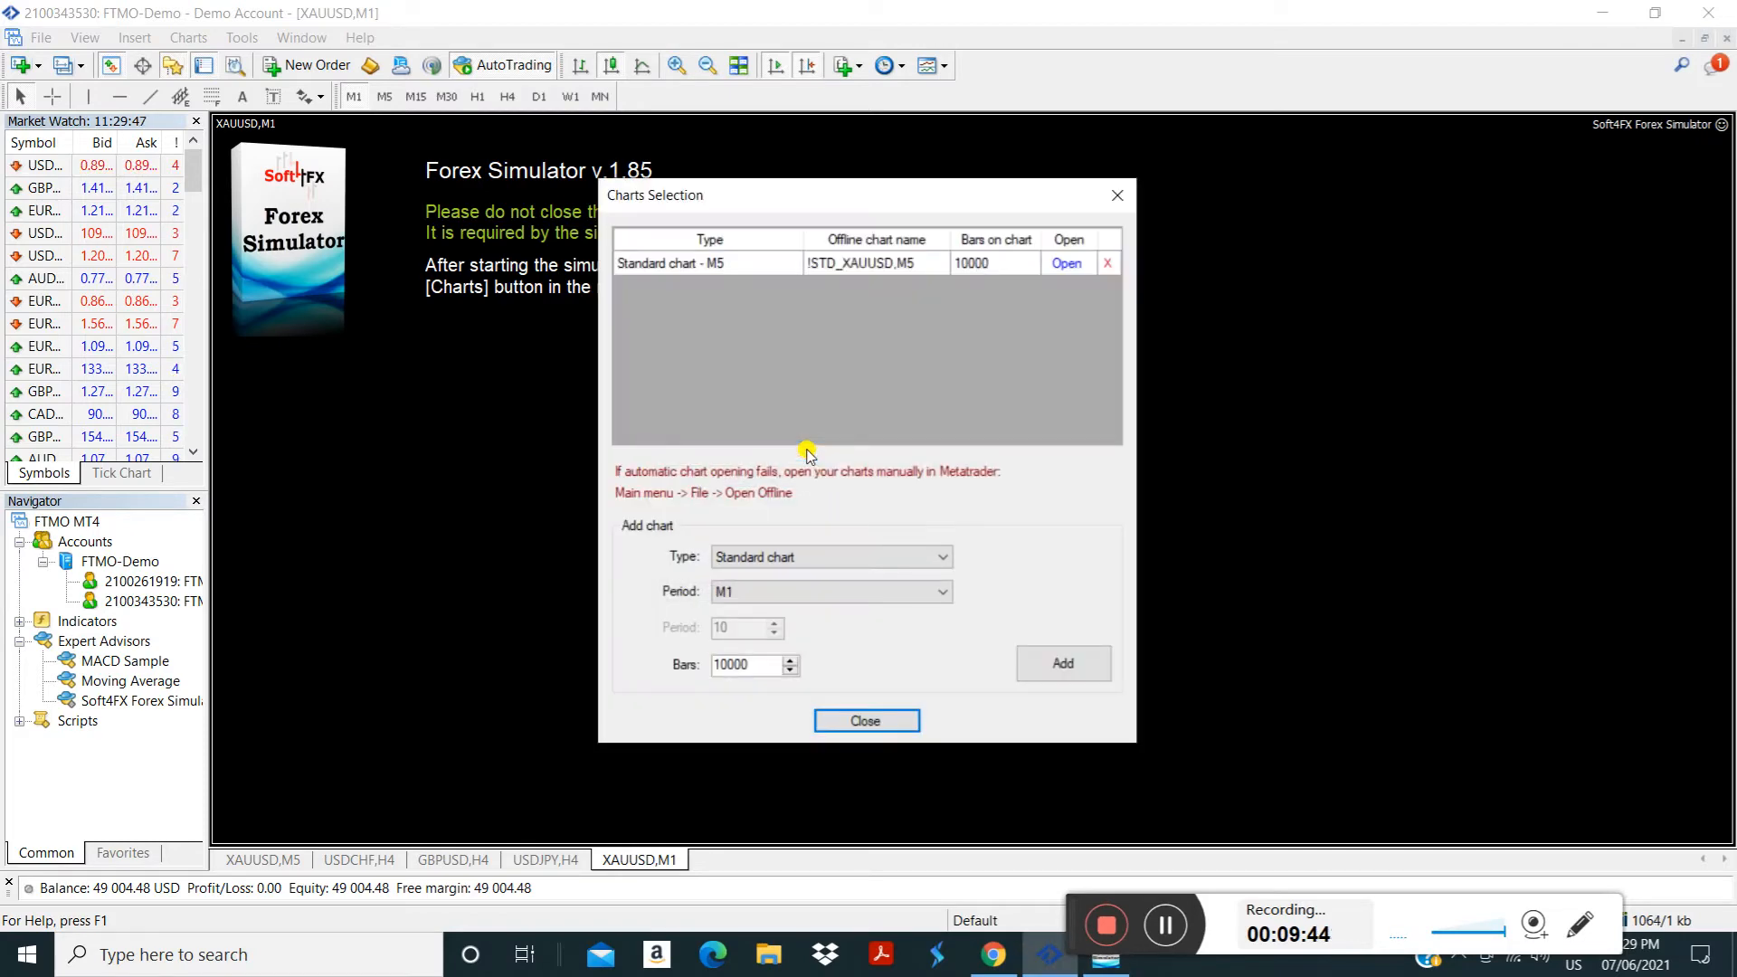
pyautogui.click(675, 264)
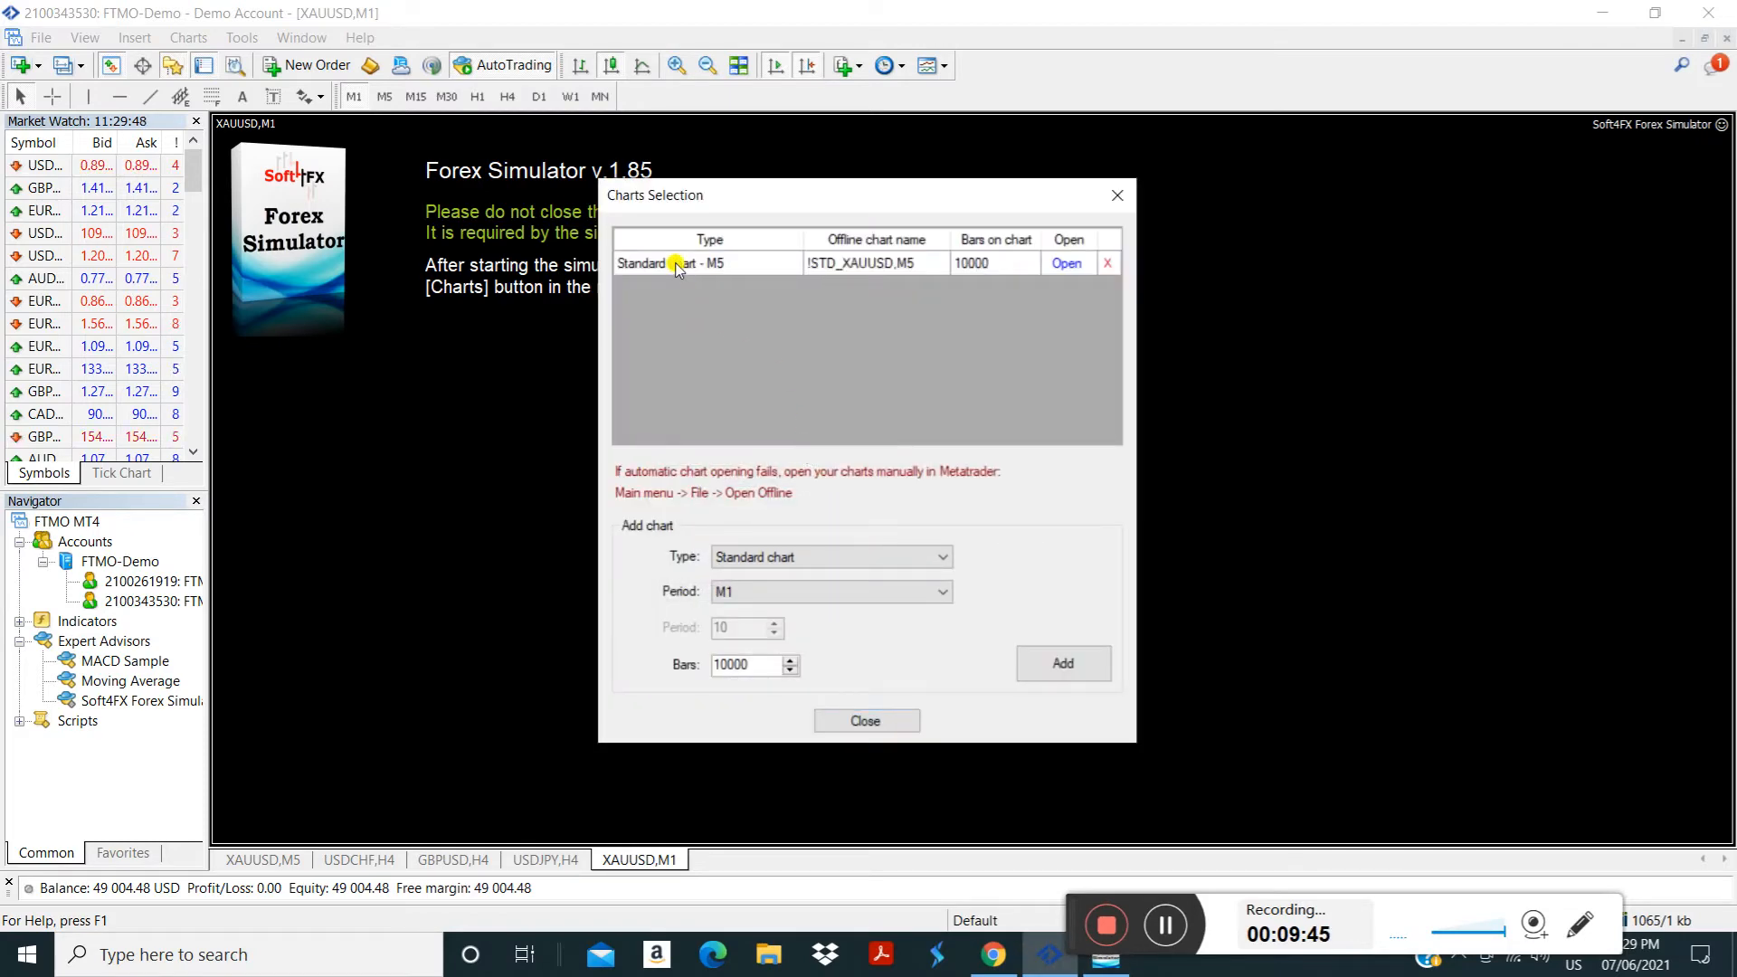
pyautogui.click(1069, 269)
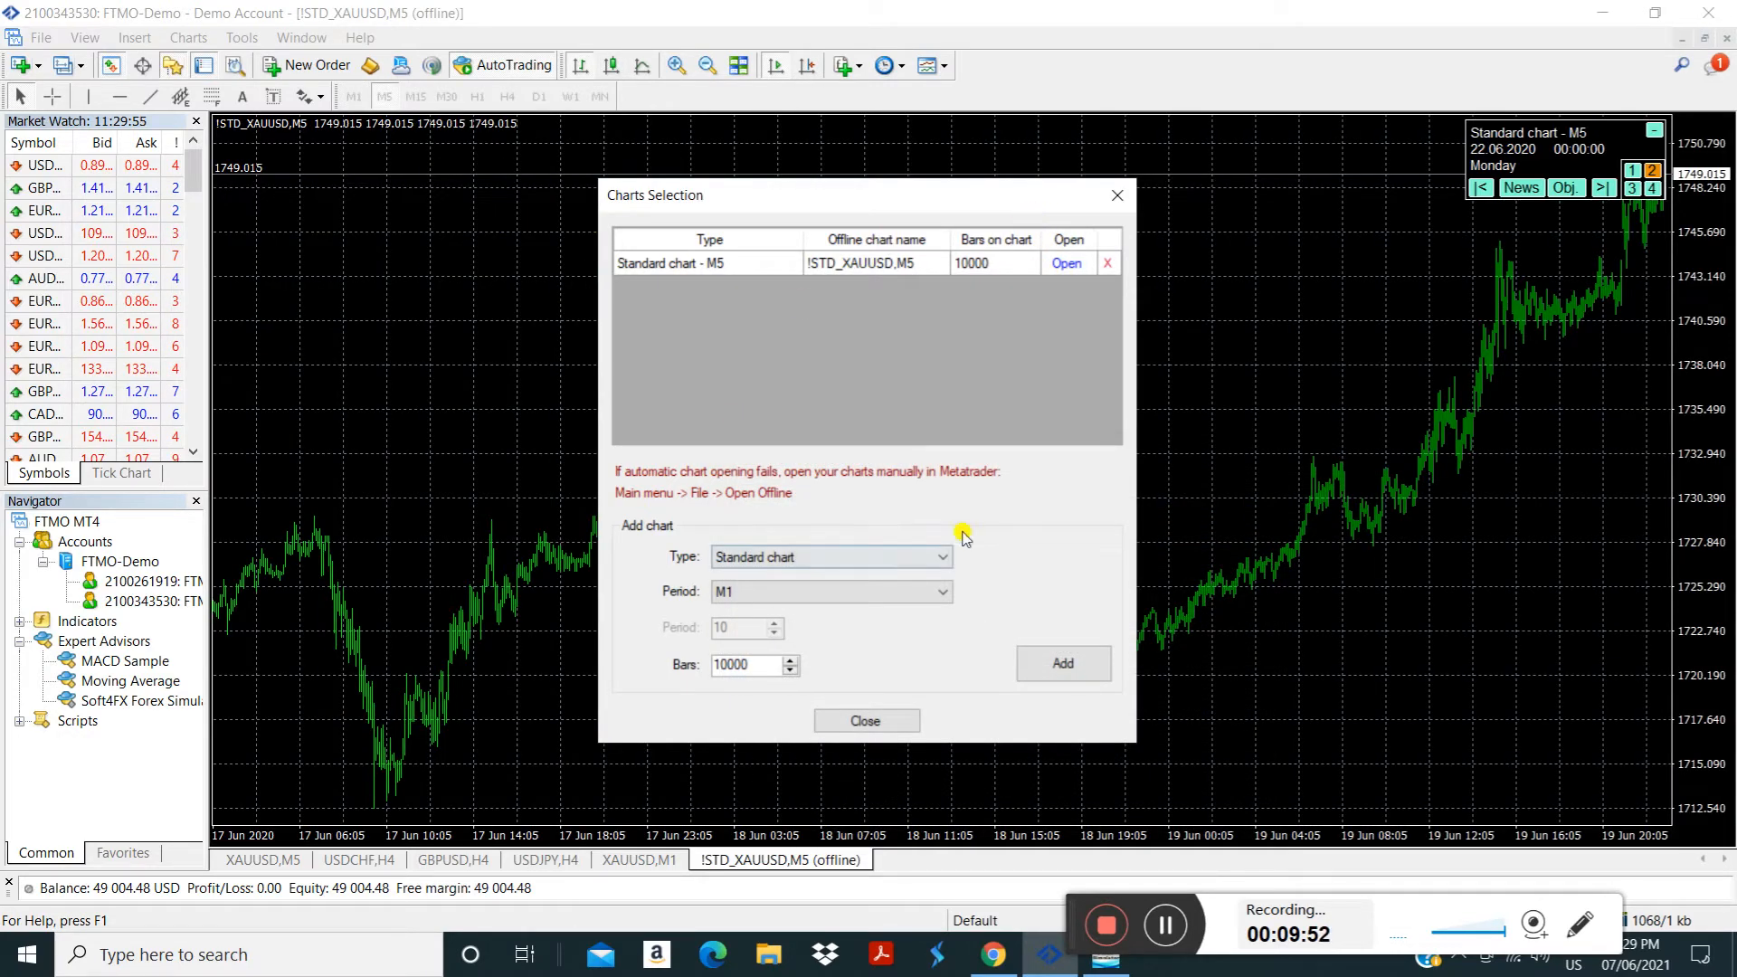
pyautogui.click(884, 720)
# Turn on chart shift for the simulated M5 chart, zoom in, and move the simulator window clear of the latest bars
pyautogui.moveTo(853, 309); pyautogui.dragTo(1012, 136)
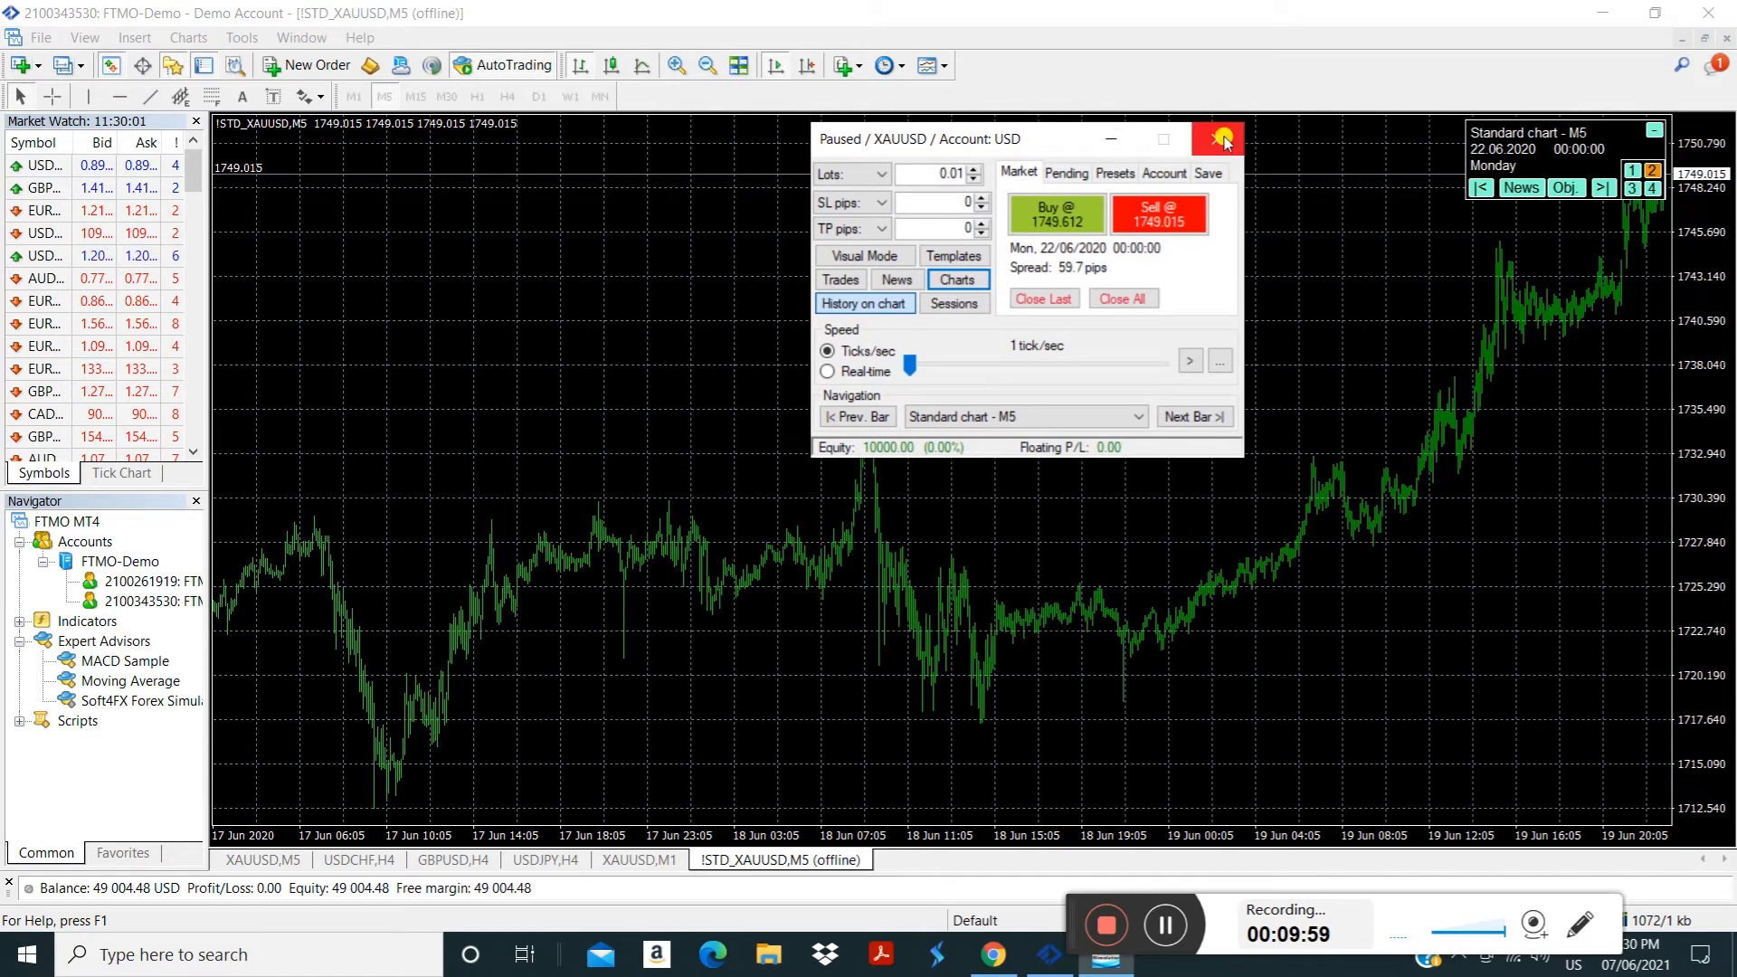
pyautogui.click(800, 67)
pyautogui.click(675, 66)
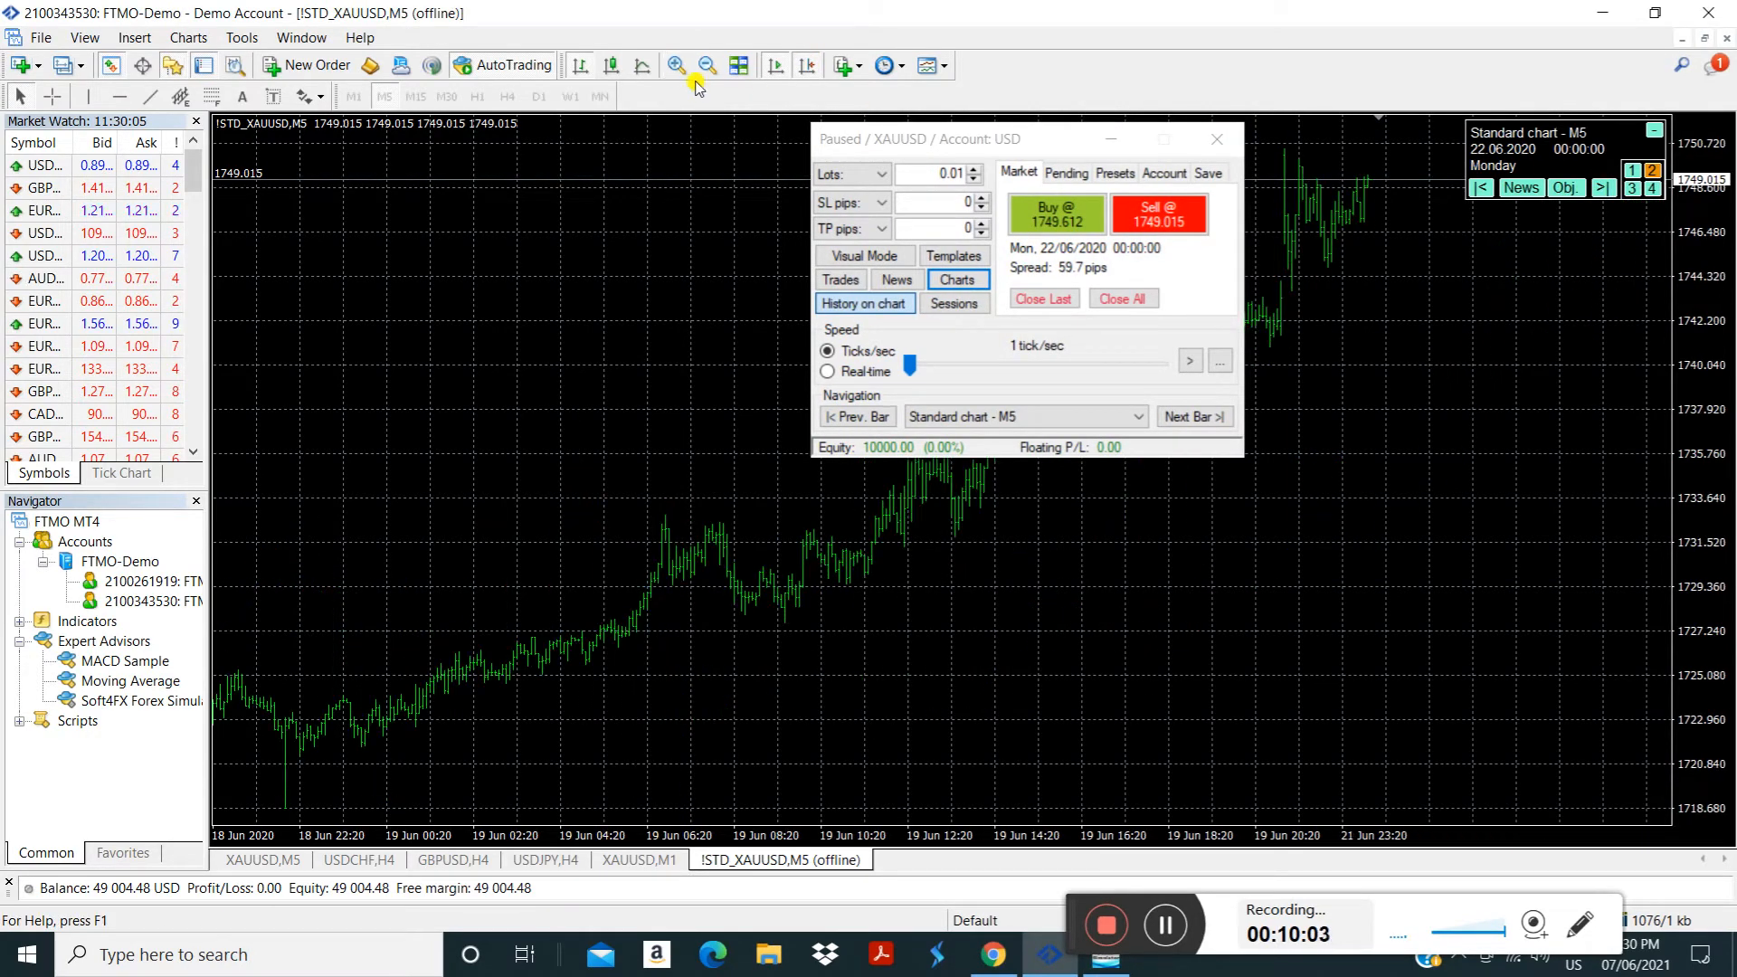
pyautogui.click(676, 68)
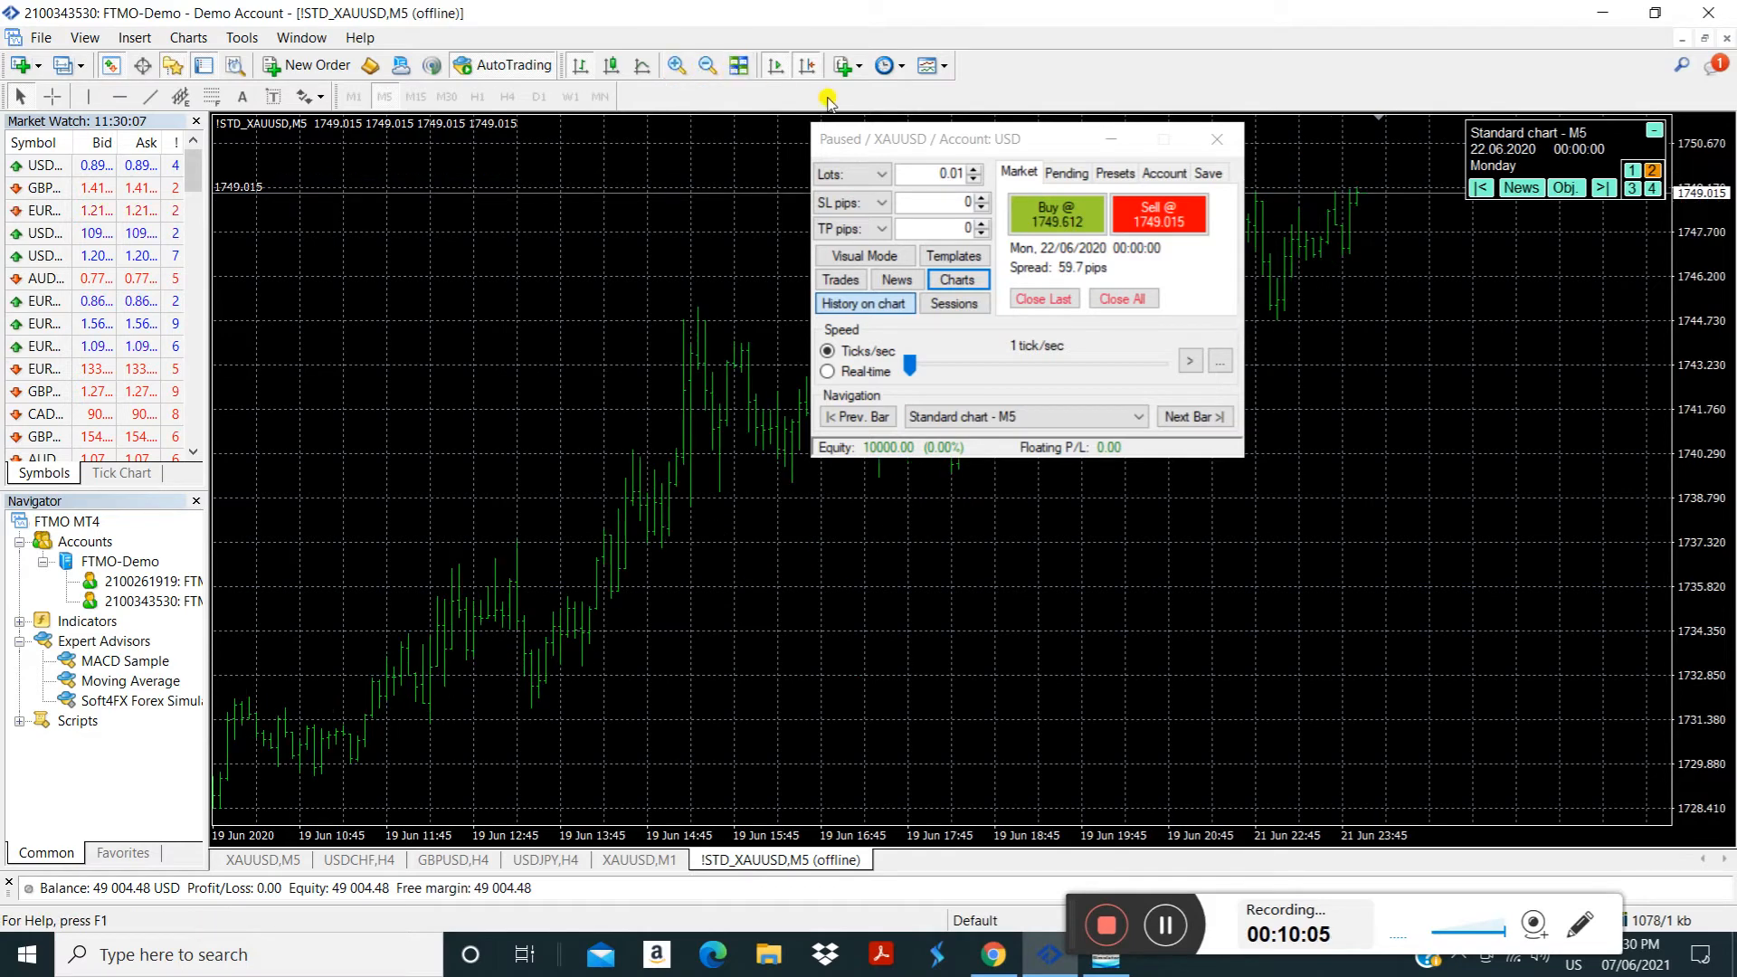
pyautogui.click(896, 137)
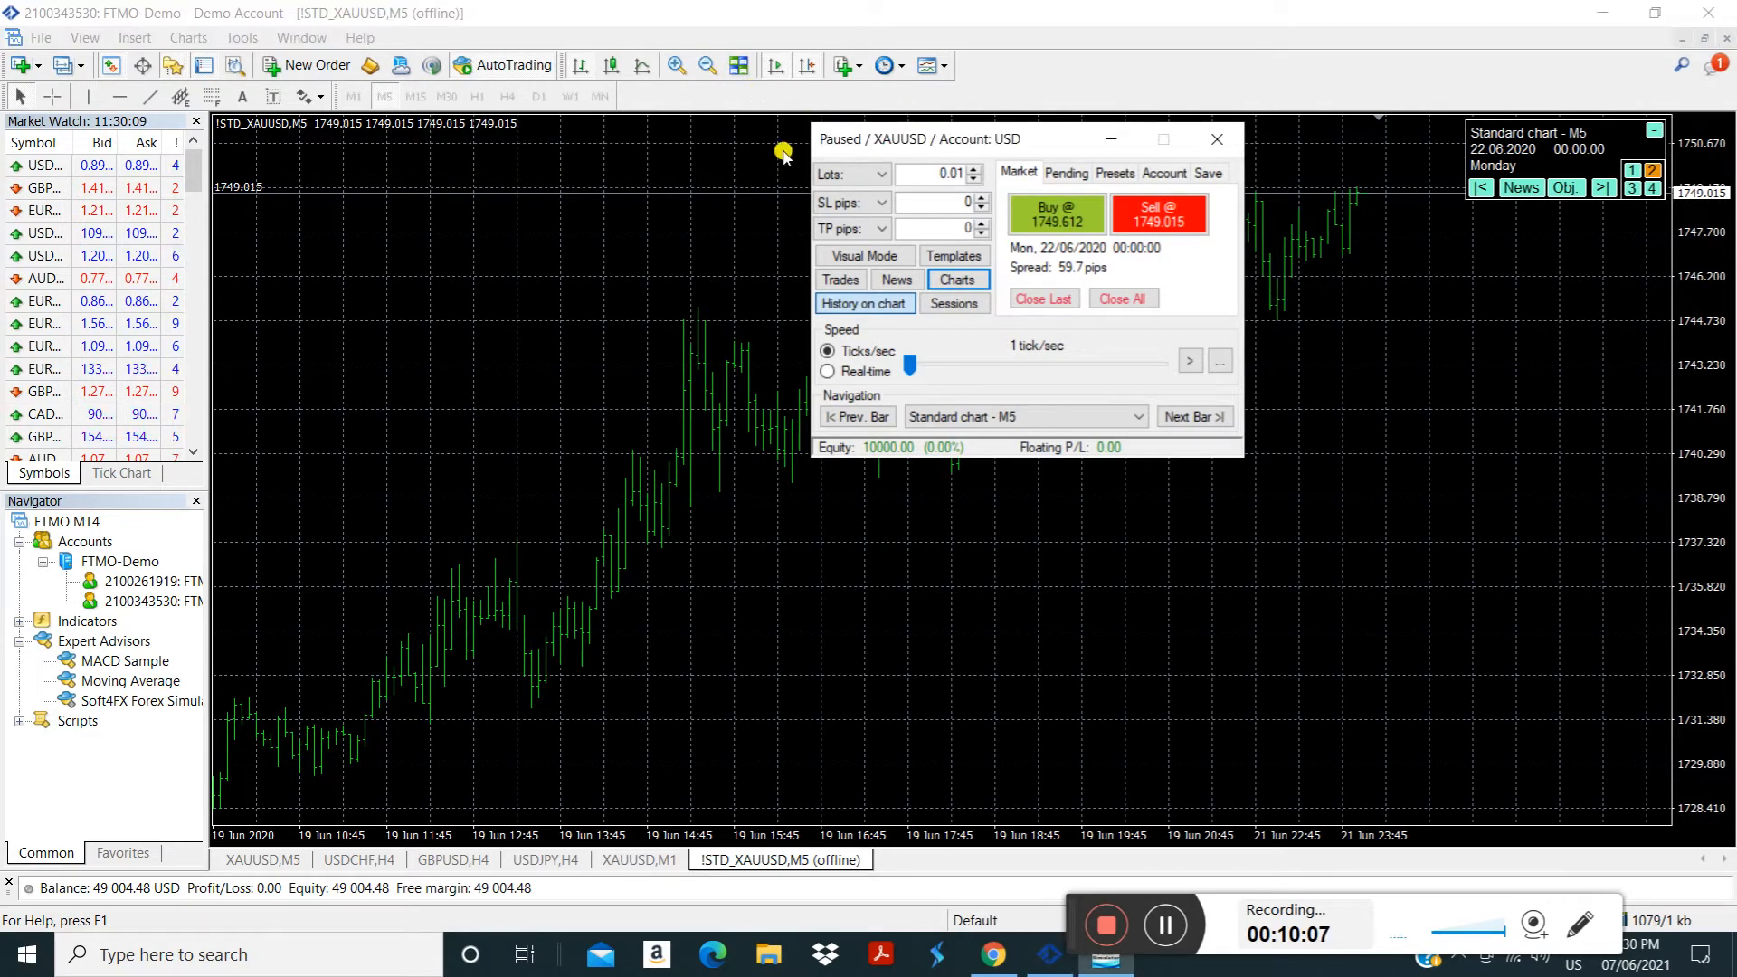
pyautogui.moveTo(891, 147); pyautogui.dragTo(410, 158)
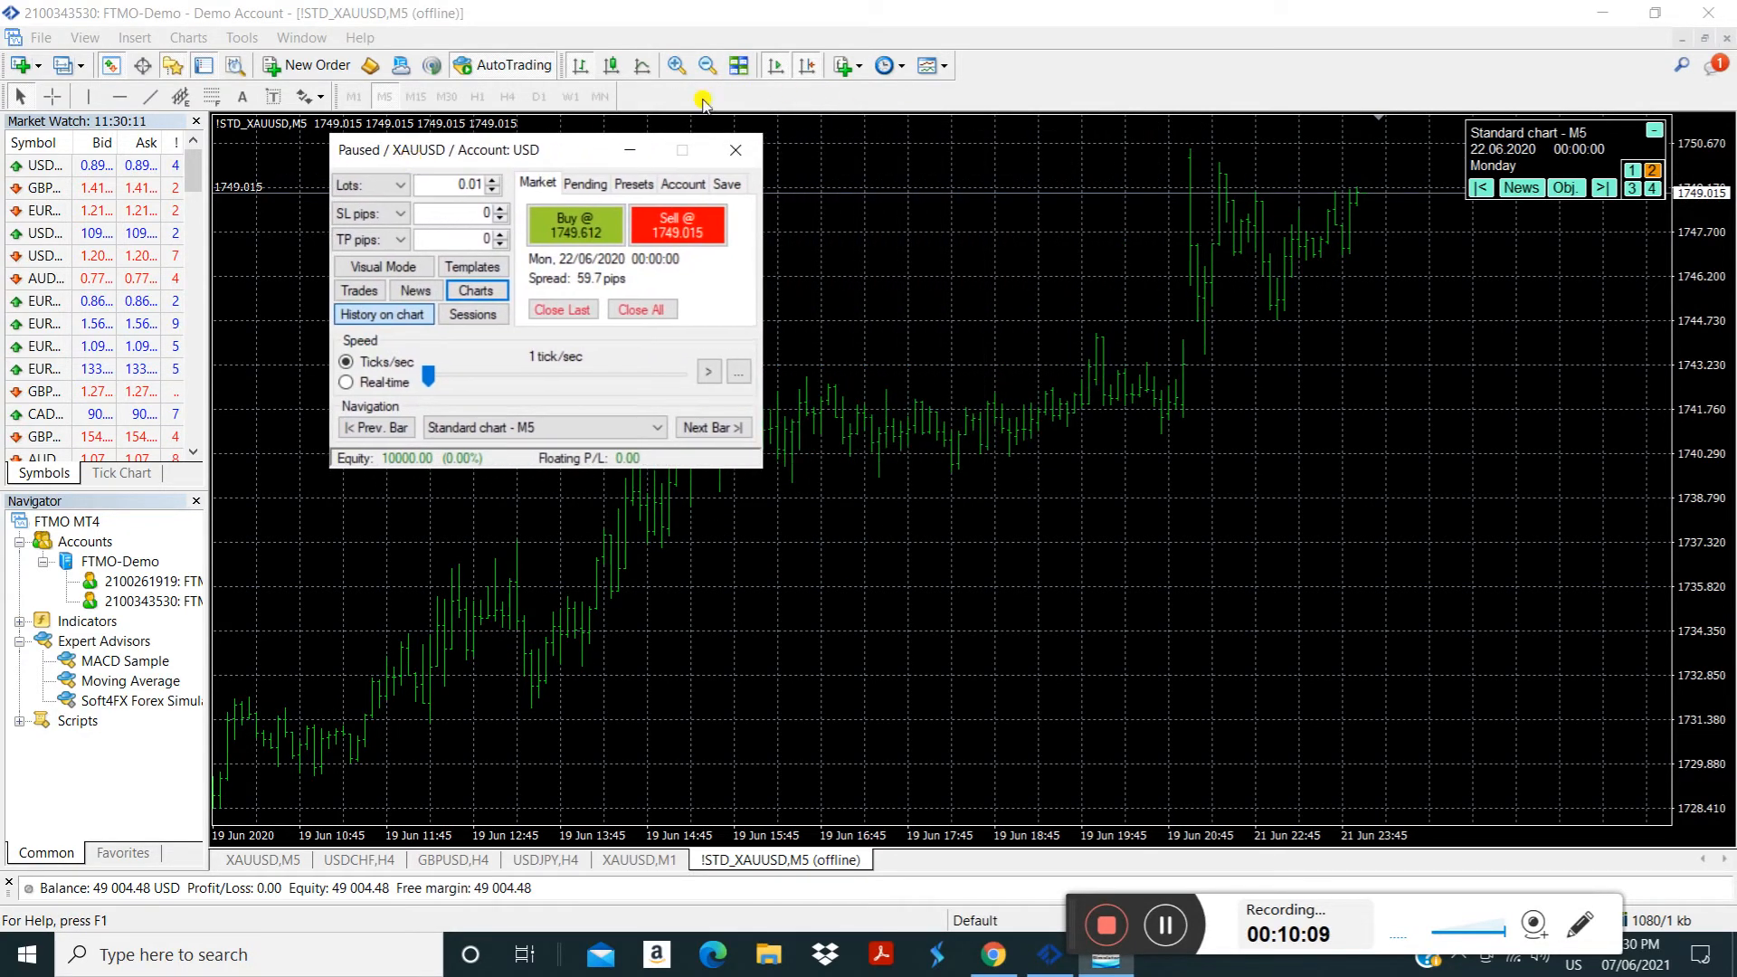
# Advance the simulated M5 chart bar by bar through 12 bars, up to 01:00 on 22.06.2020
pyautogui.click(1601, 189)
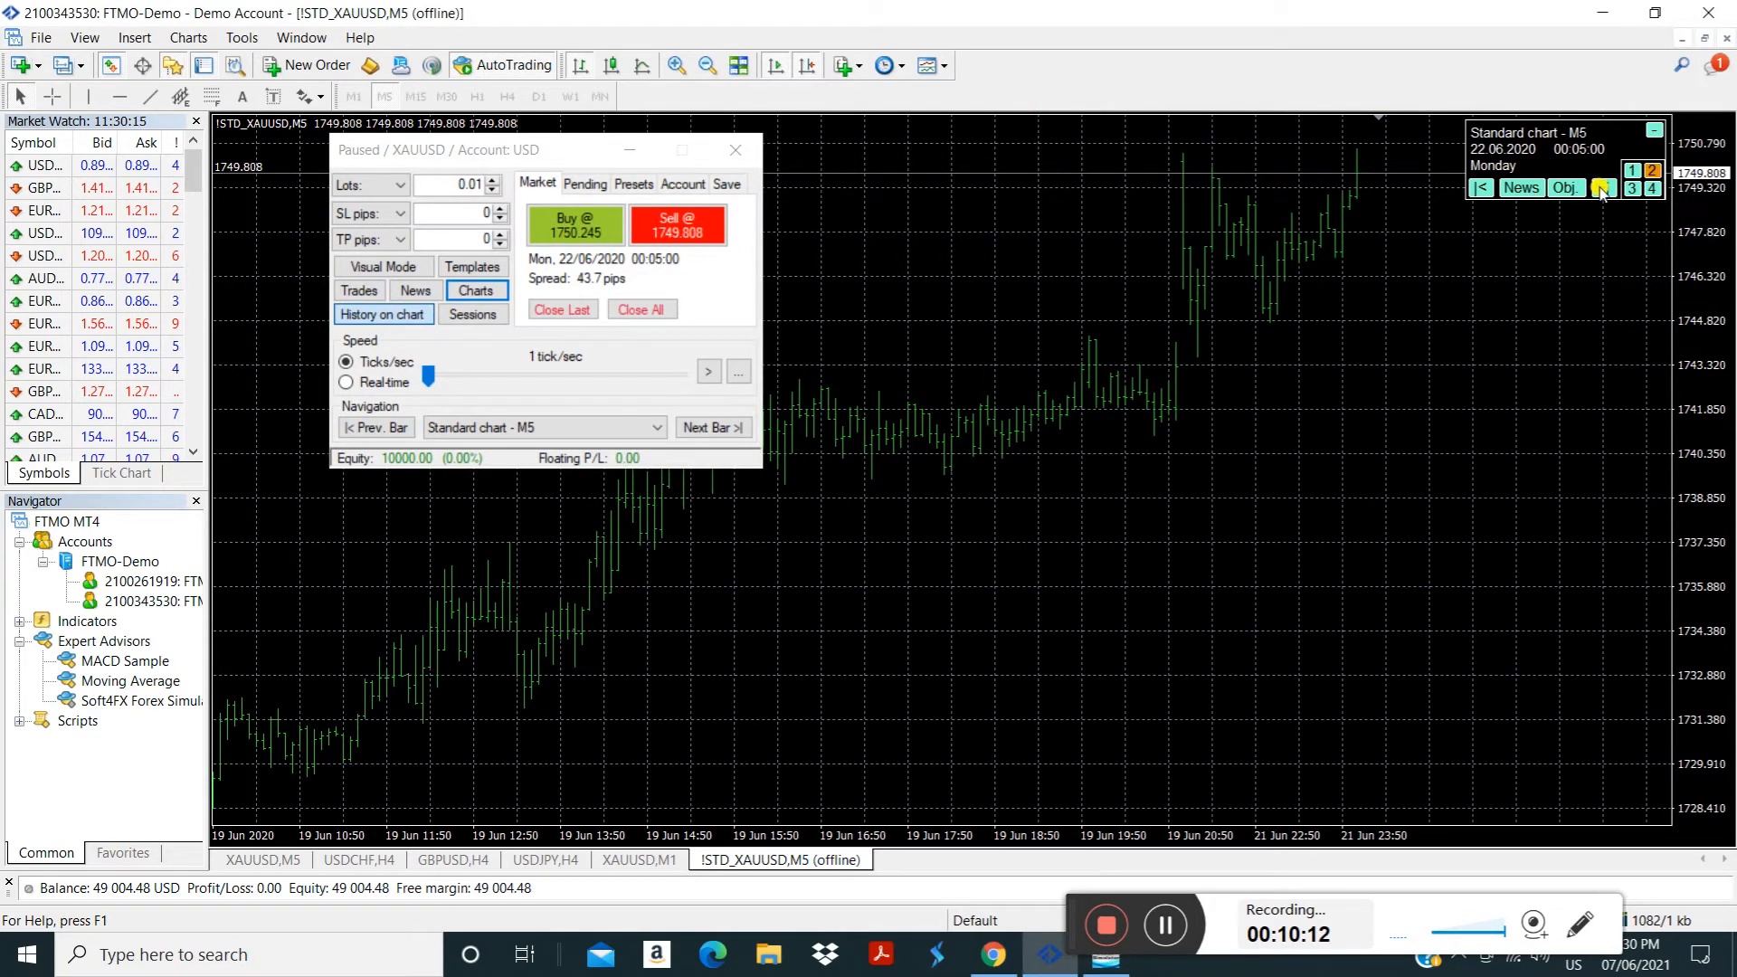
pyautogui.click(1602, 189)
pyautogui.click(1602, 189)
pyautogui.click(1602, 189)
pyautogui.click(1601, 189)
pyautogui.click(1602, 189)
pyautogui.click(1602, 189)
pyautogui.click(1602, 189)
pyautogui.click(1601, 189)
pyautogui.click(1602, 189)
pyautogui.click(1601, 189)
pyautogui.click(1602, 189)
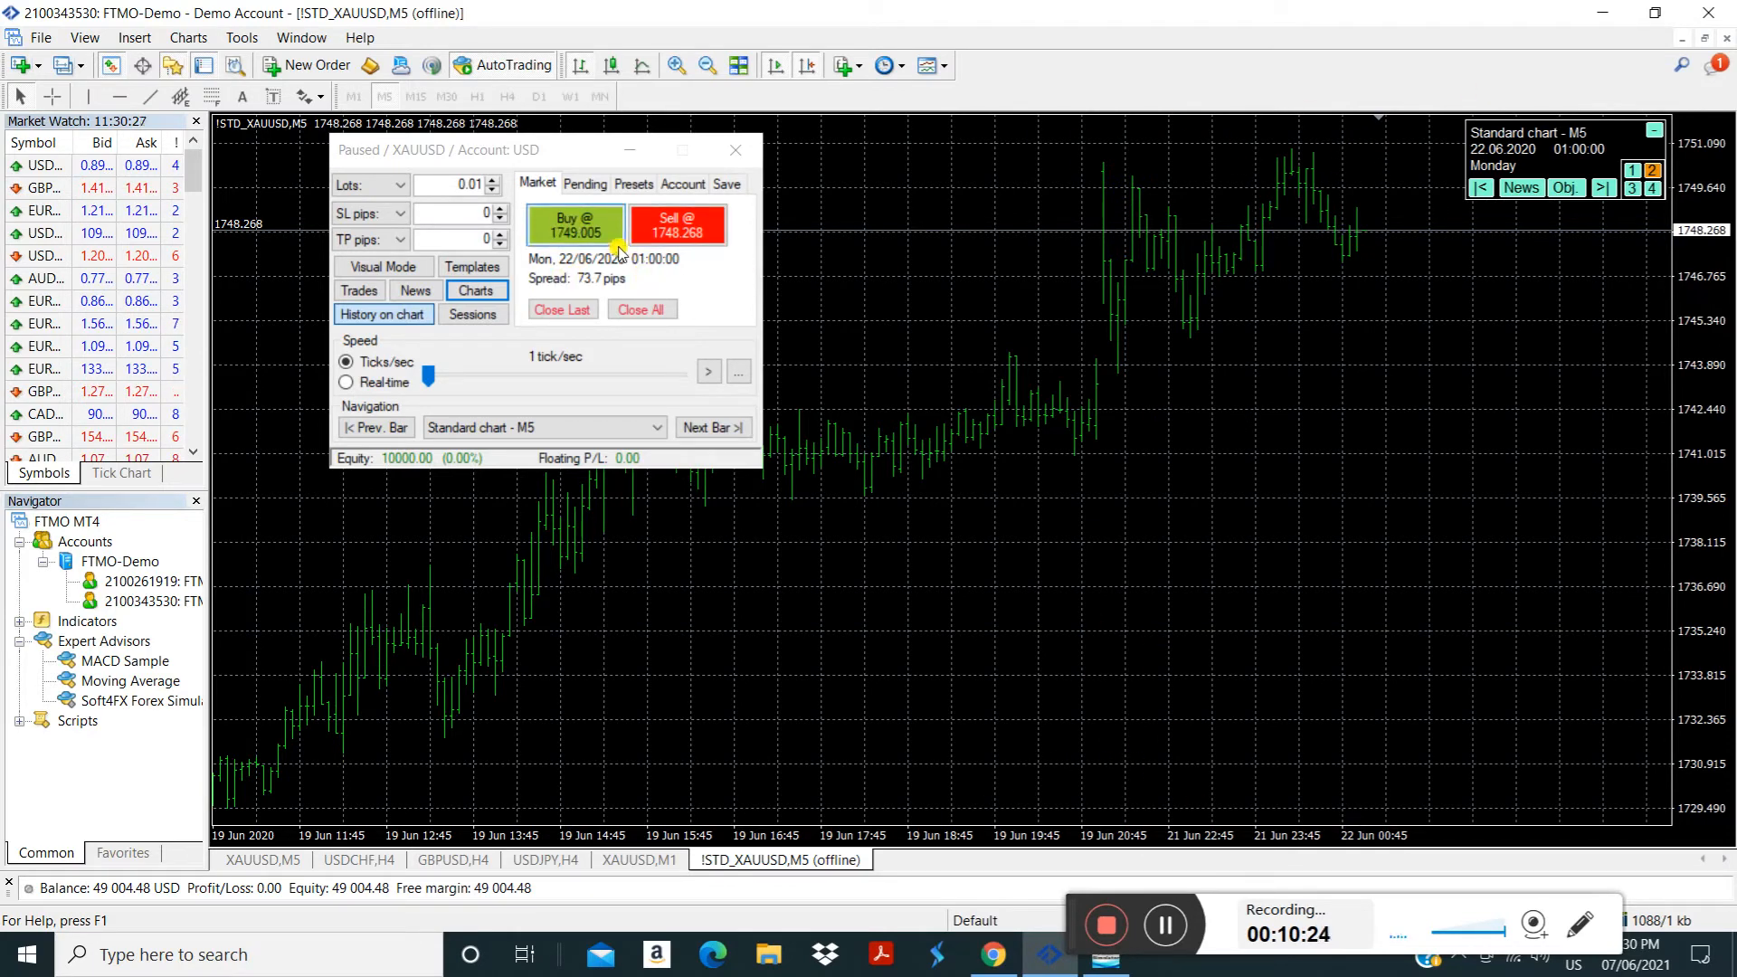
# Play the simulation briefly at 1 tick per second, turn off the history display on the chart, and pause playback
pyautogui.click(705, 373)
pyautogui.click(707, 372)
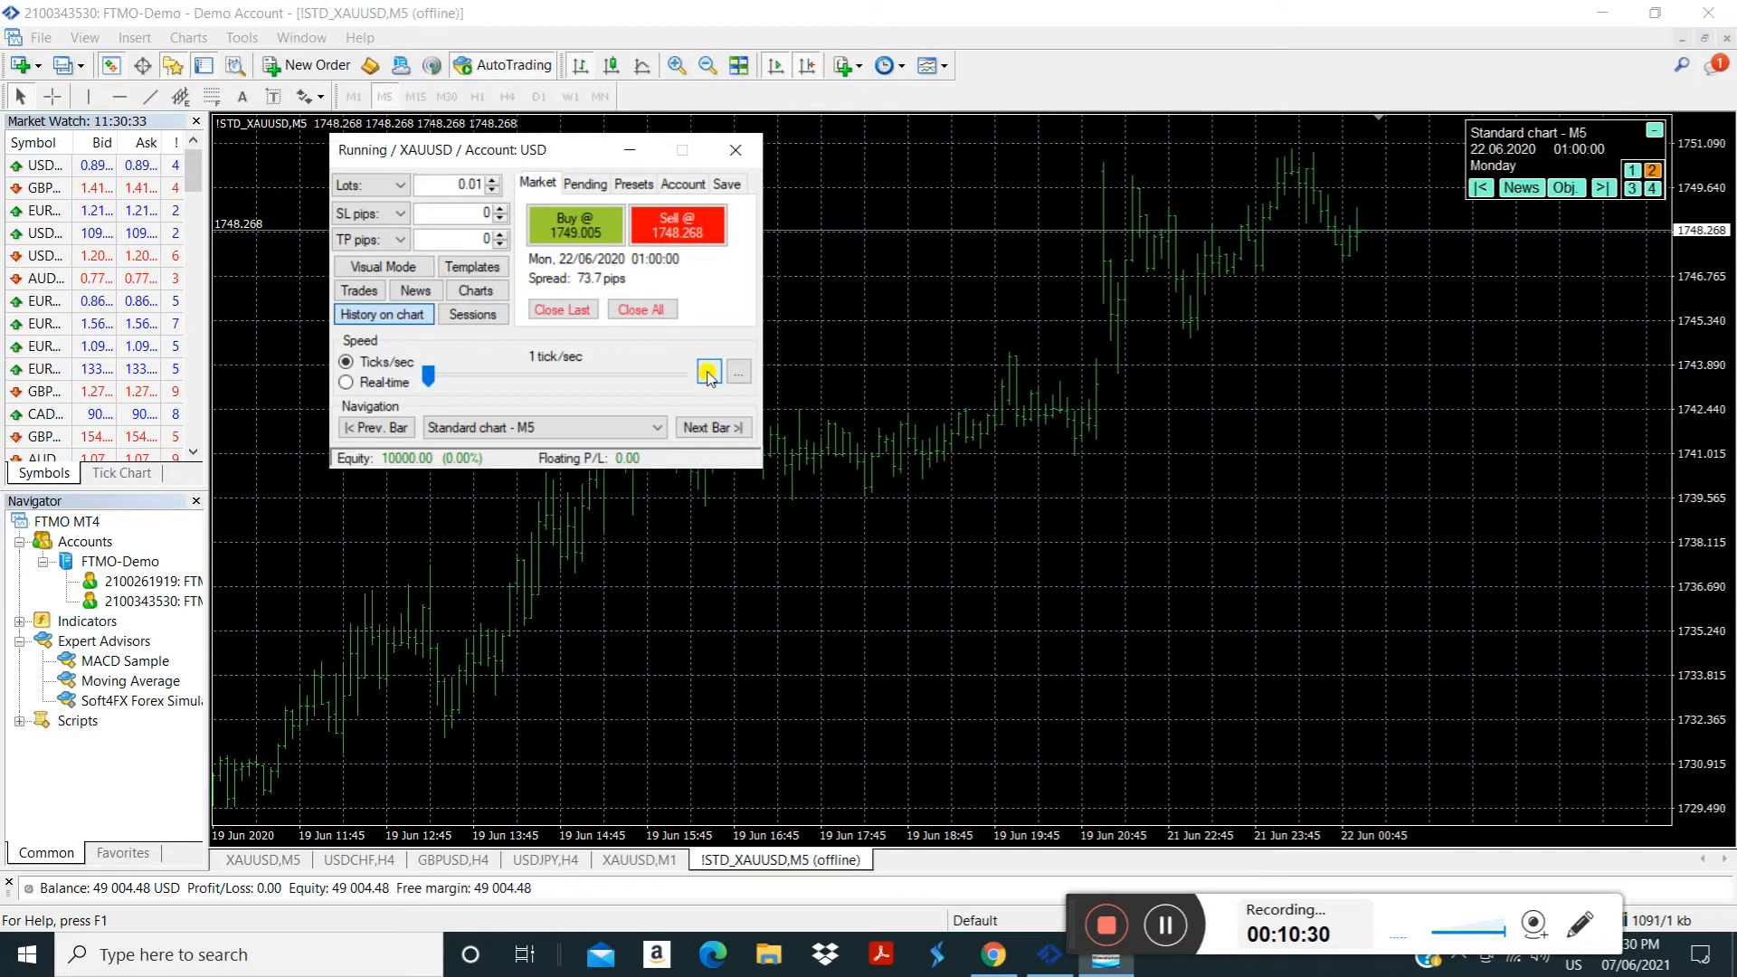
pyautogui.click(708, 373)
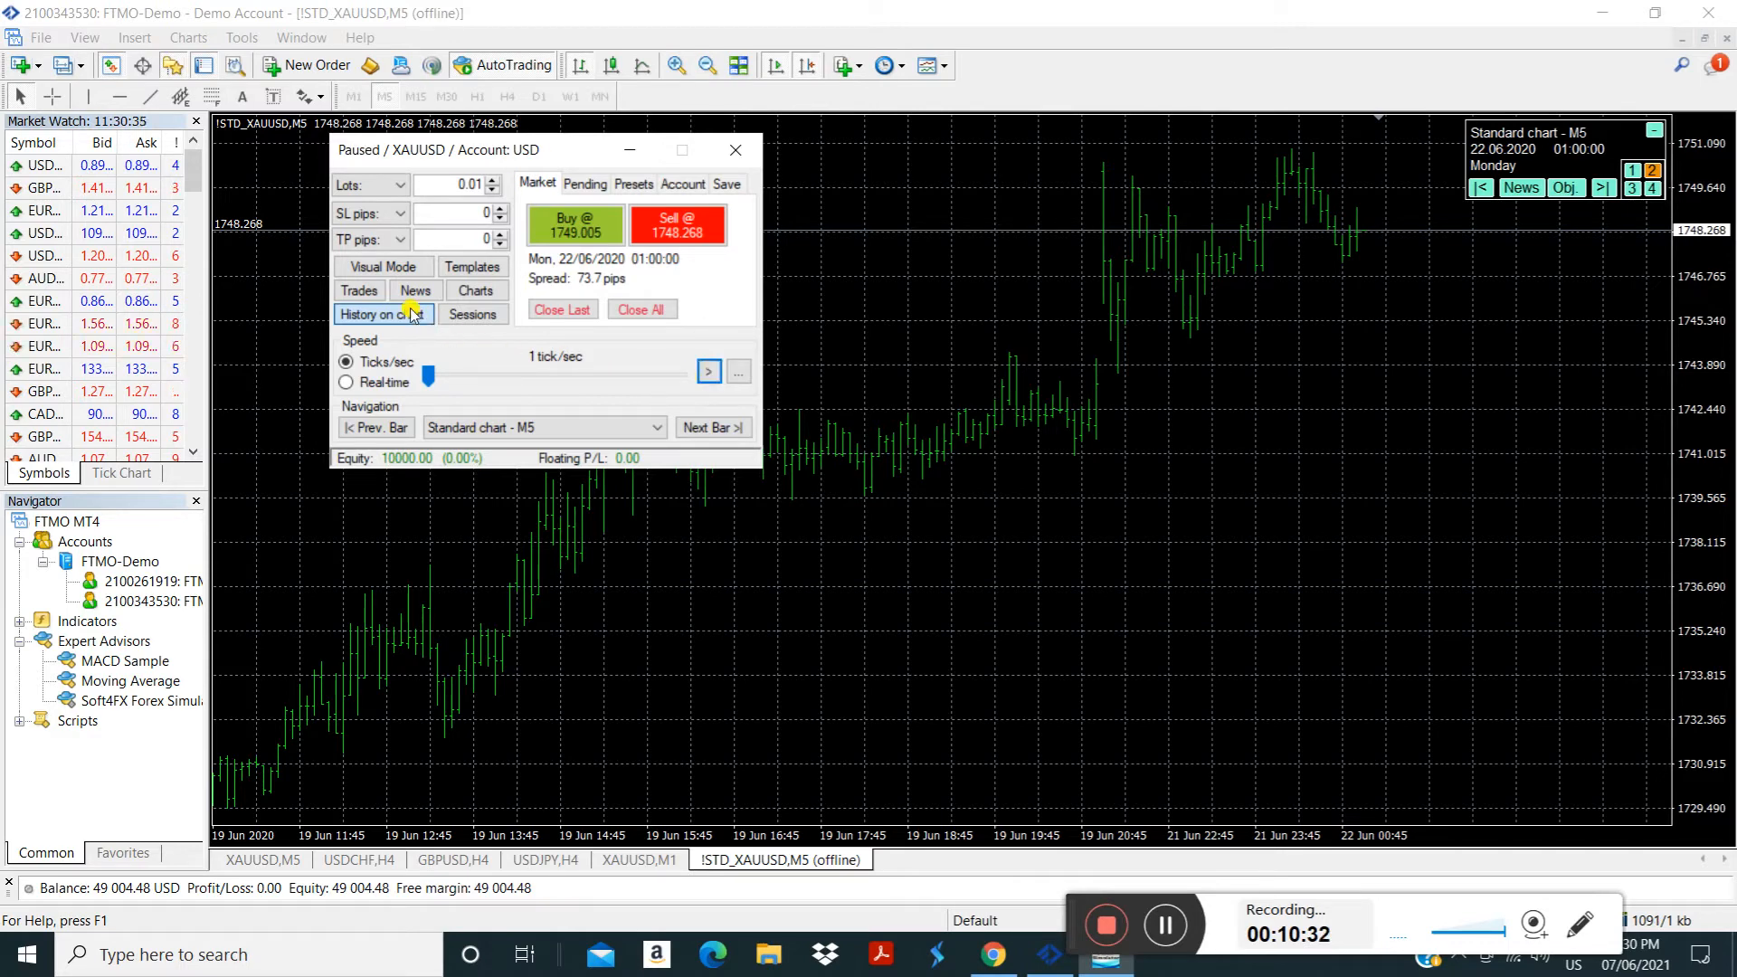
pyautogui.click(708, 373)
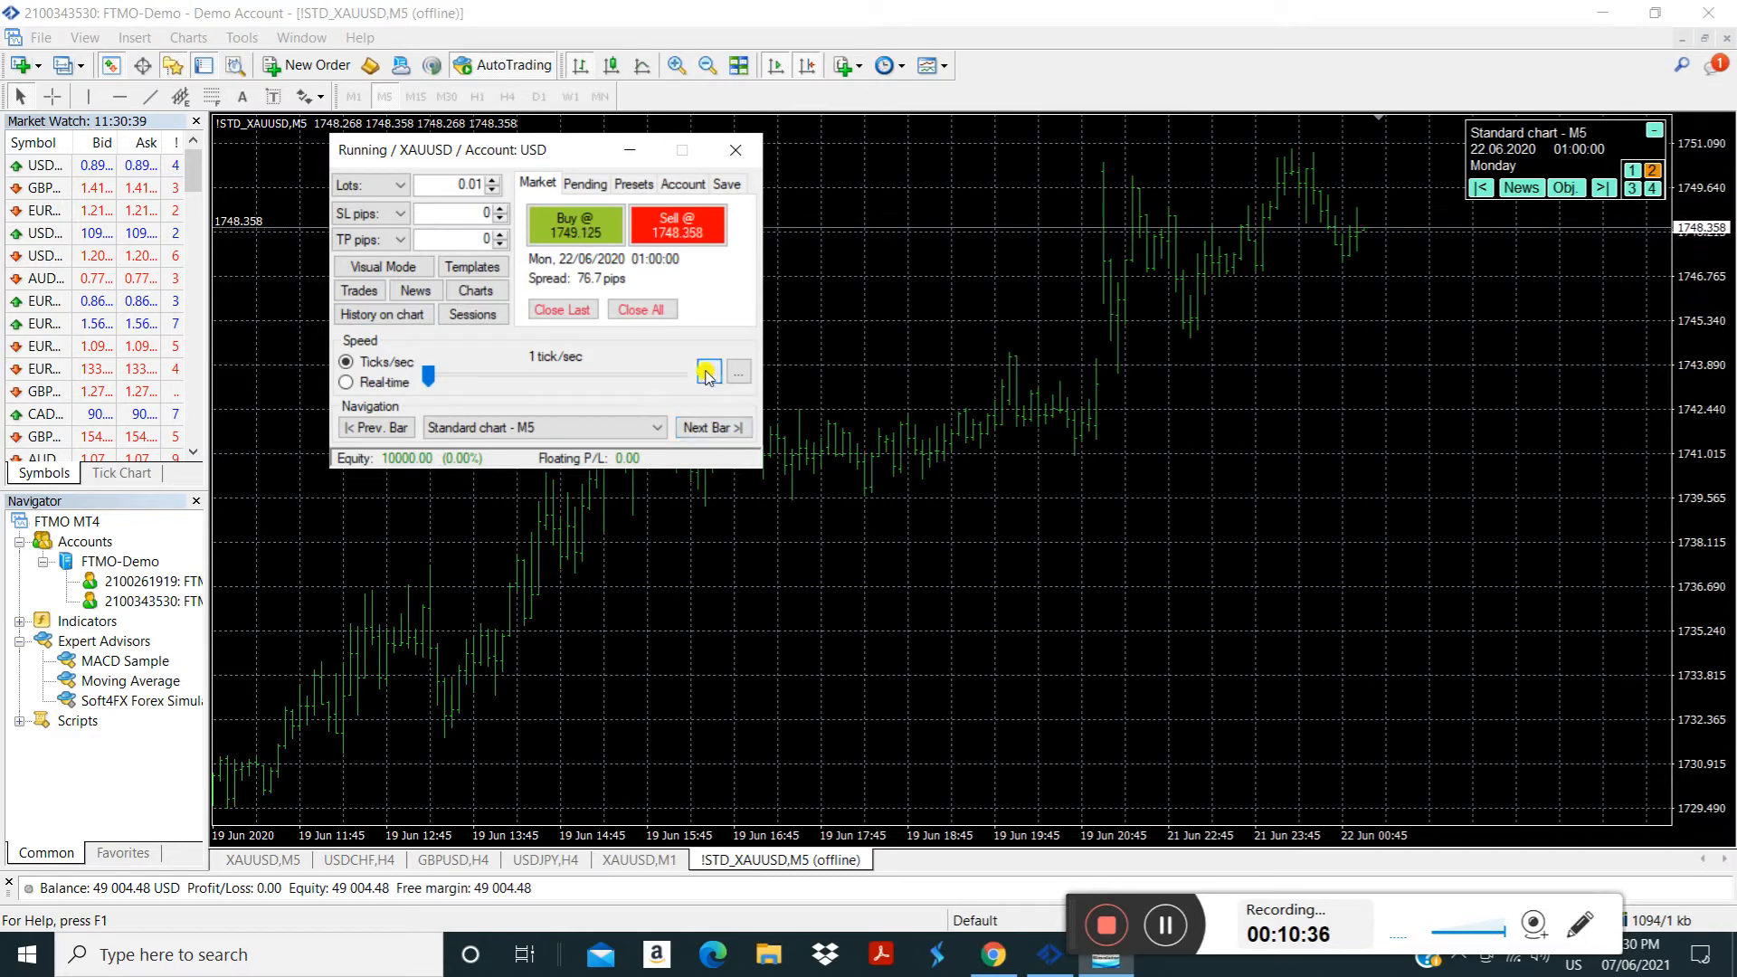
pyautogui.click(709, 372)
# Advance the simulated M5 chart bar by bar to 03:10 on 22.06.2020
pyautogui.click(715, 428)
pyautogui.click(719, 431)
pyautogui.click(722, 431)
pyautogui.click(722, 431)
pyautogui.click(721, 431)
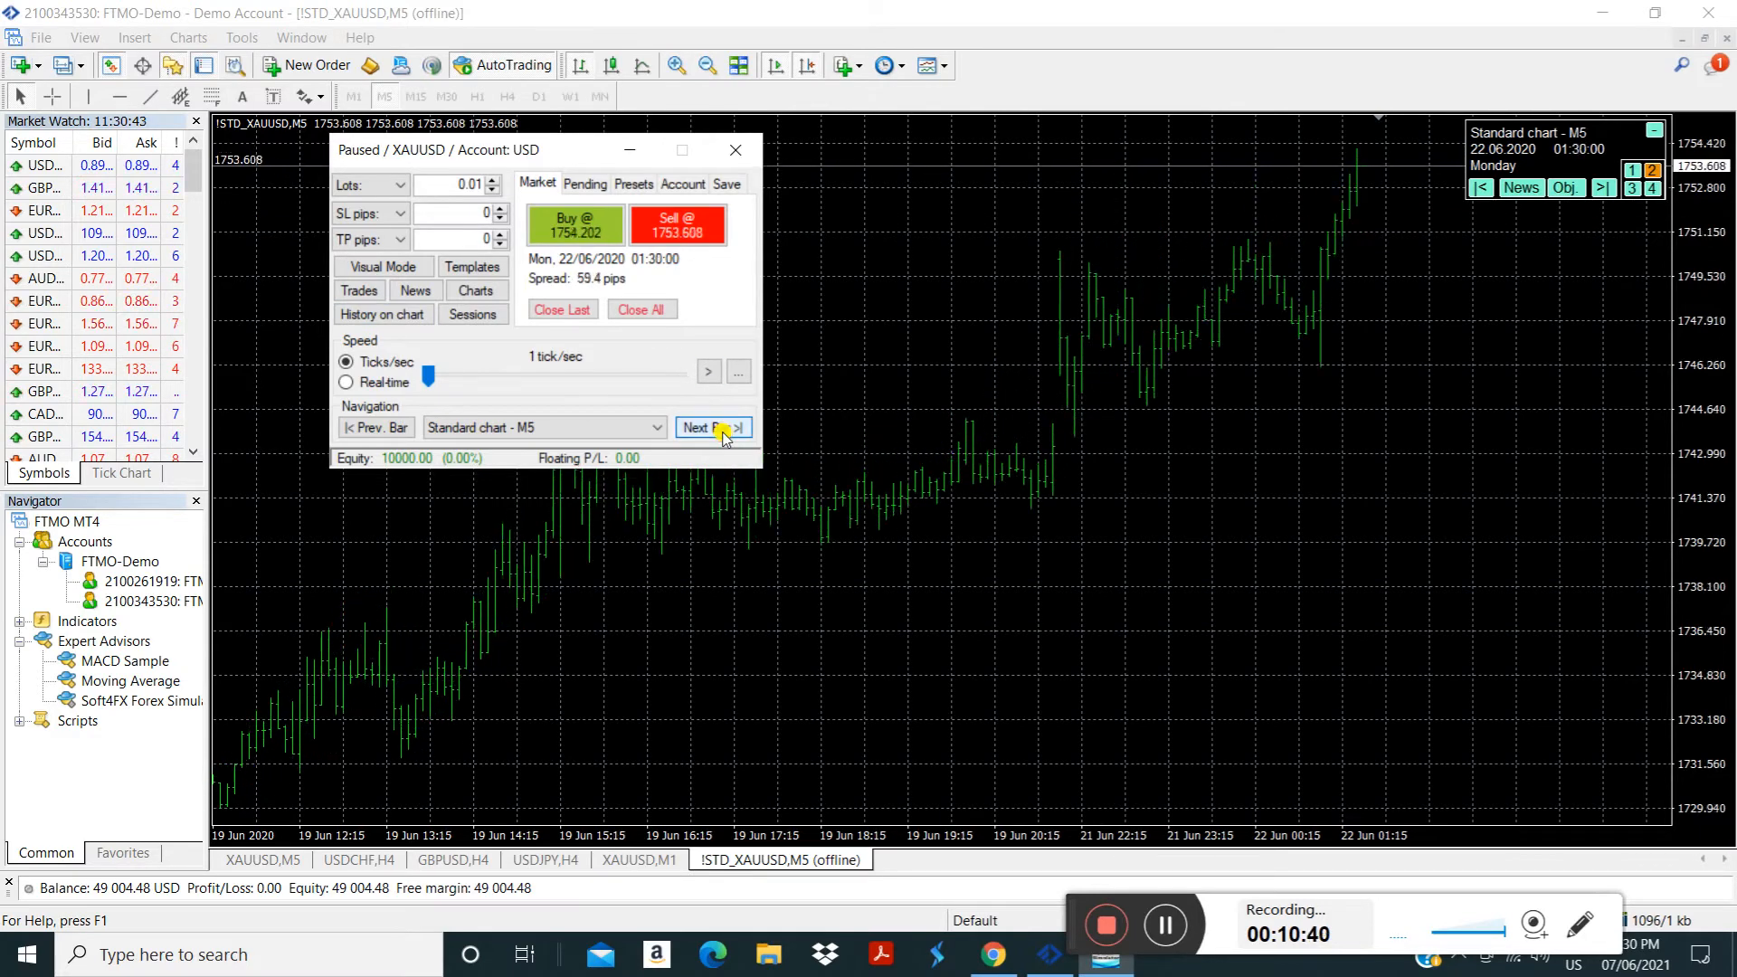
pyautogui.click(721, 431)
pyautogui.click(721, 431)
pyautogui.click(721, 430)
pyautogui.click(721, 430)
pyautogui.click(721, 431)
pyautogui.click(721, 431)
pyautogui.click(721, 431)
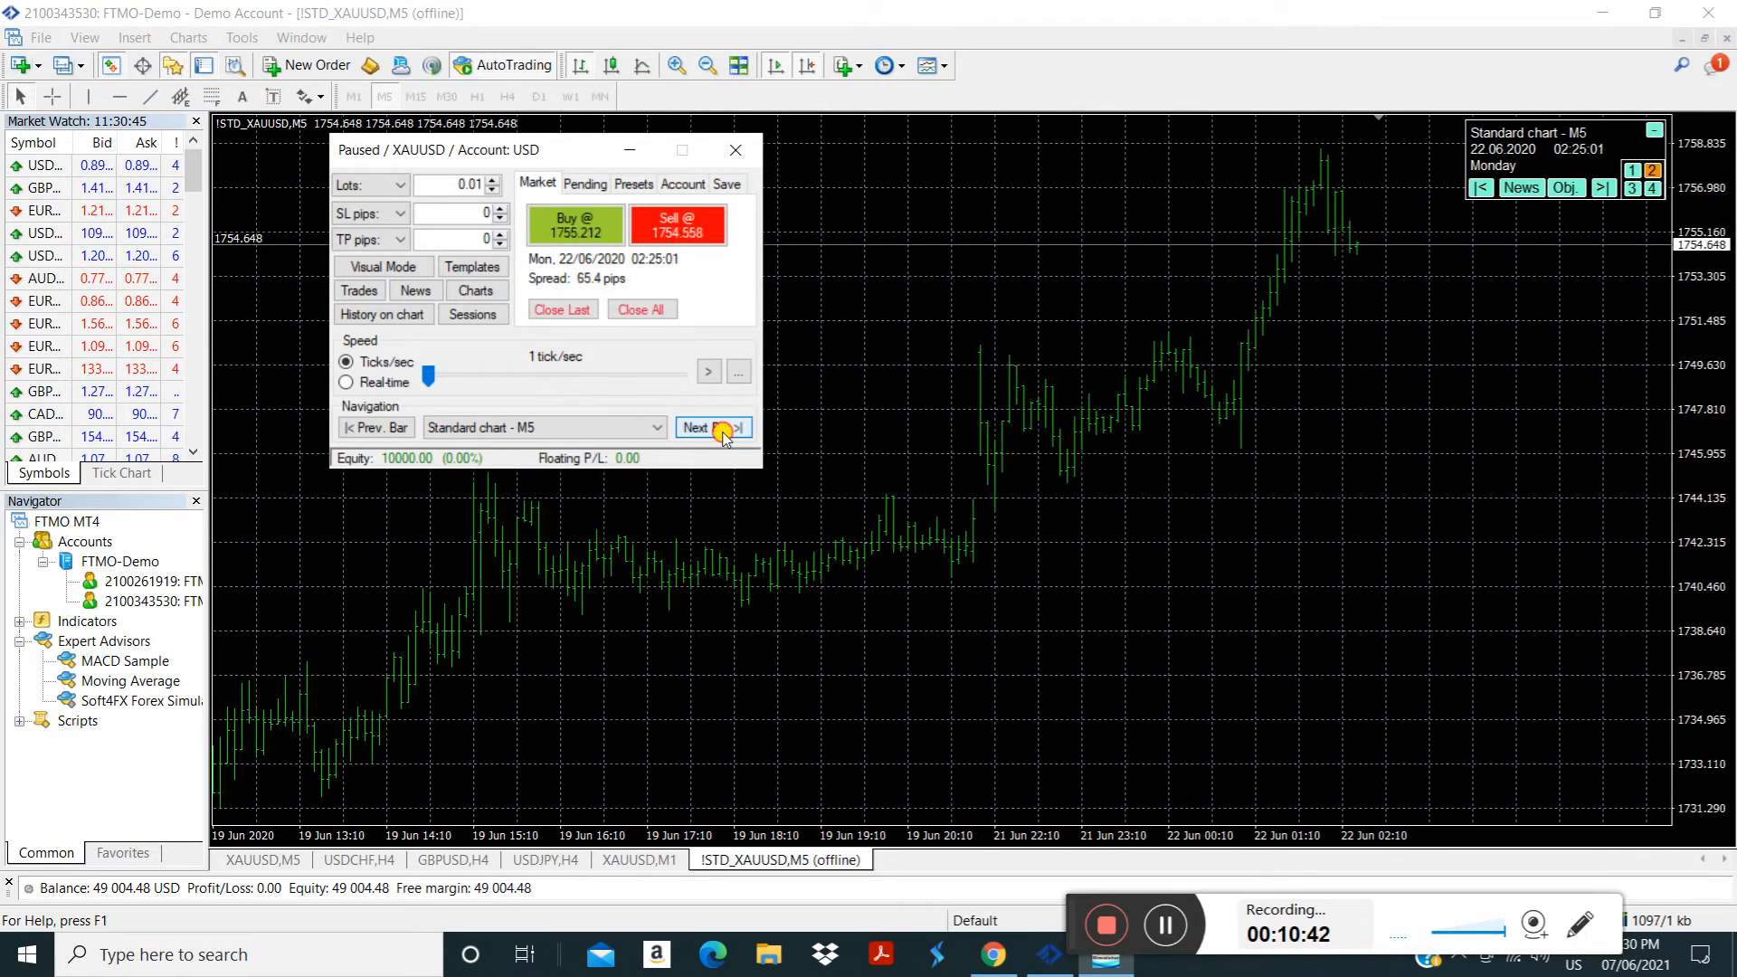
pyautogui.click(722, 430)
pyautogui.click(721, 431)
pyautogui.click(721, 431)
pyautogui.click(721, 431)
pyautogui.click(721, 431)
pyautogui.click(721, 431)
pyautogui.click(721, 430)
pyautogui.click(721, 430)
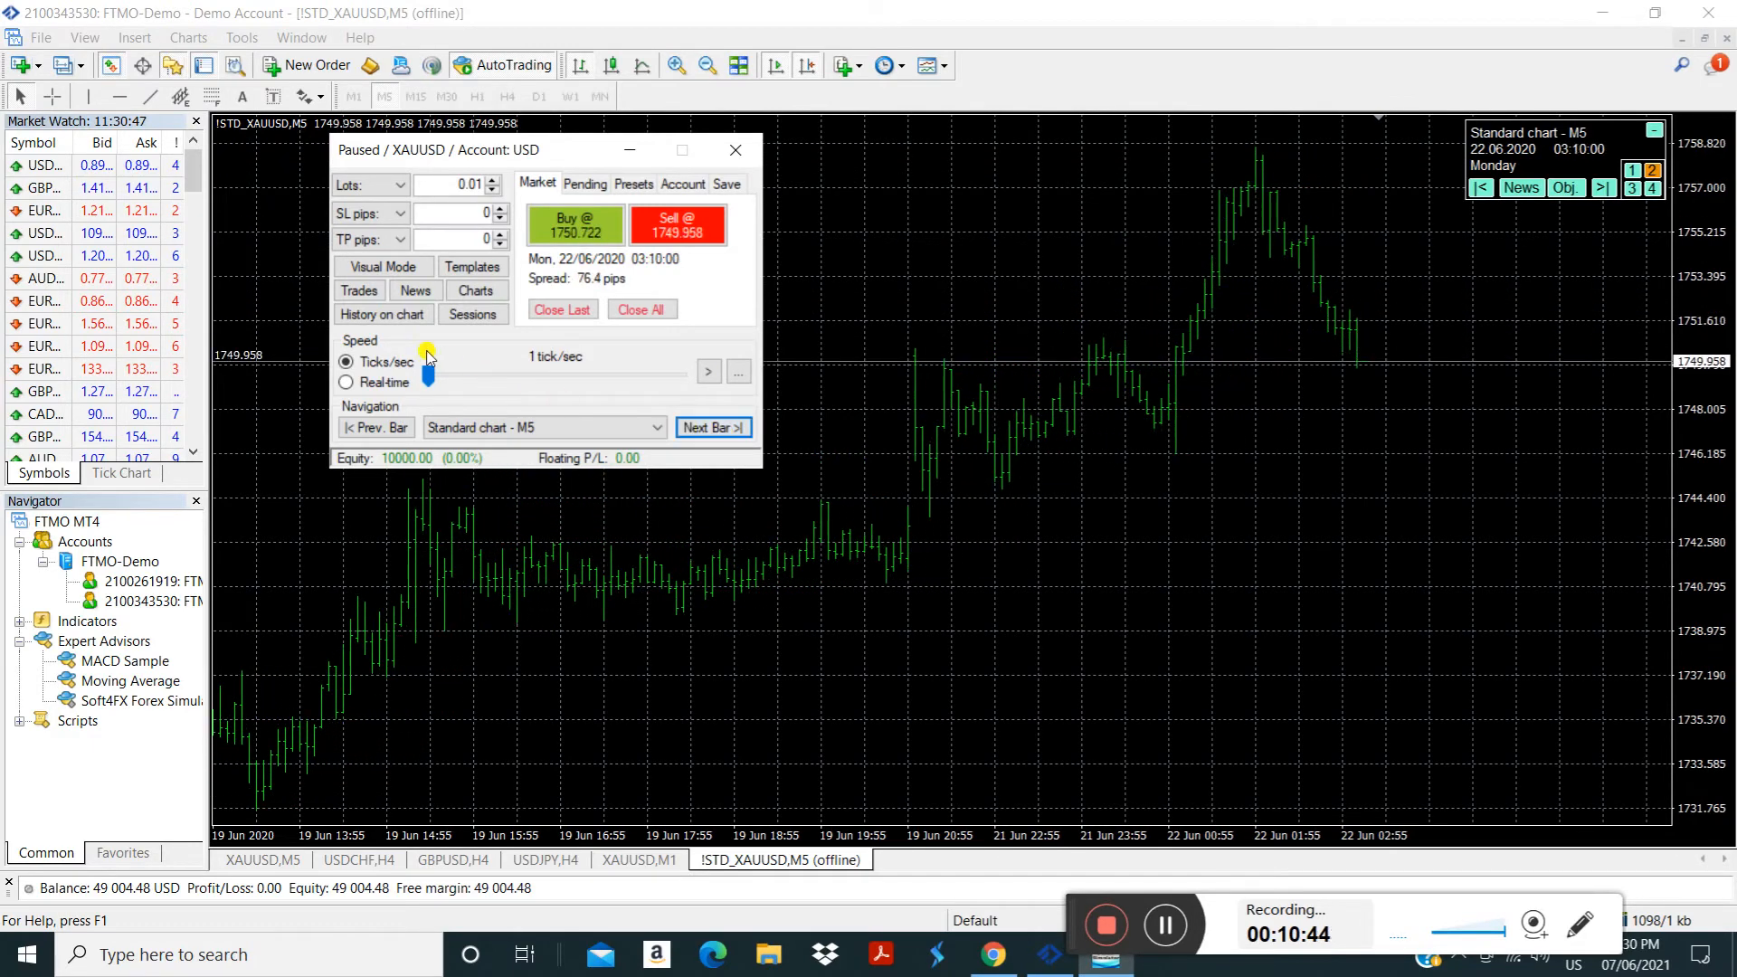
# Raise the playback speed to 598 ticks per second, run the simulation for a moment, and pause it
pyautogui.moveTo(418, 380); pyautogui.dragTo(534, 378)
pyautogui.click(709, 373)
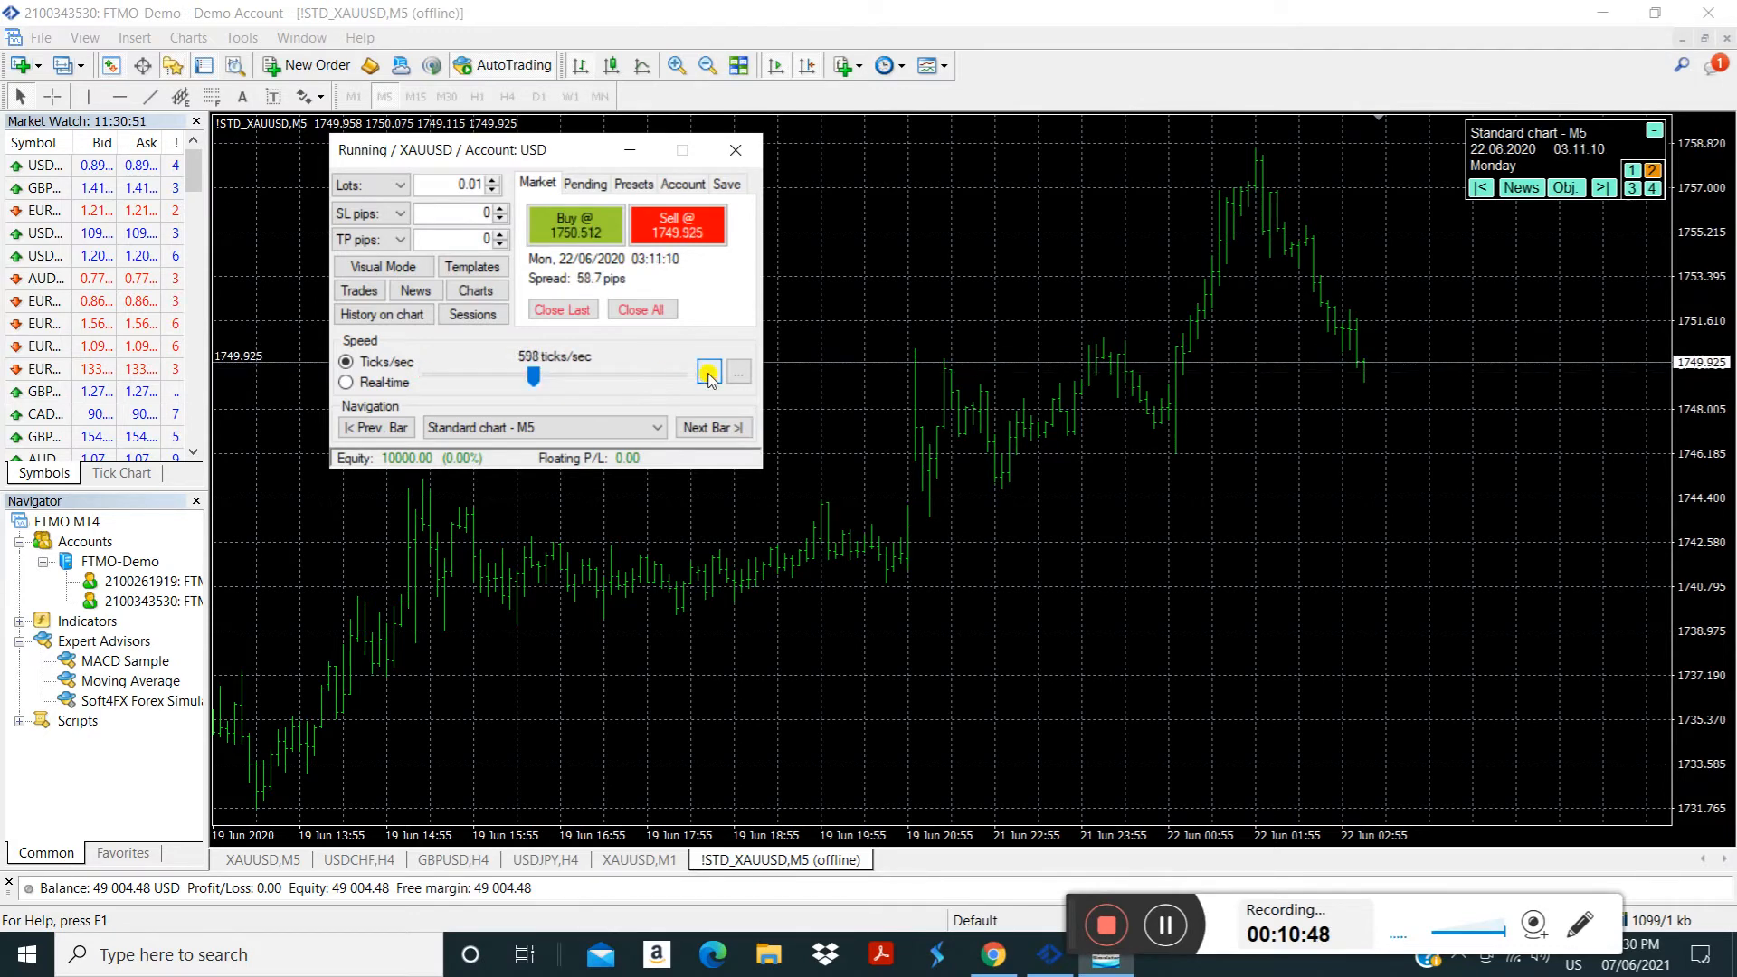
pyautogui.click(710, 374)
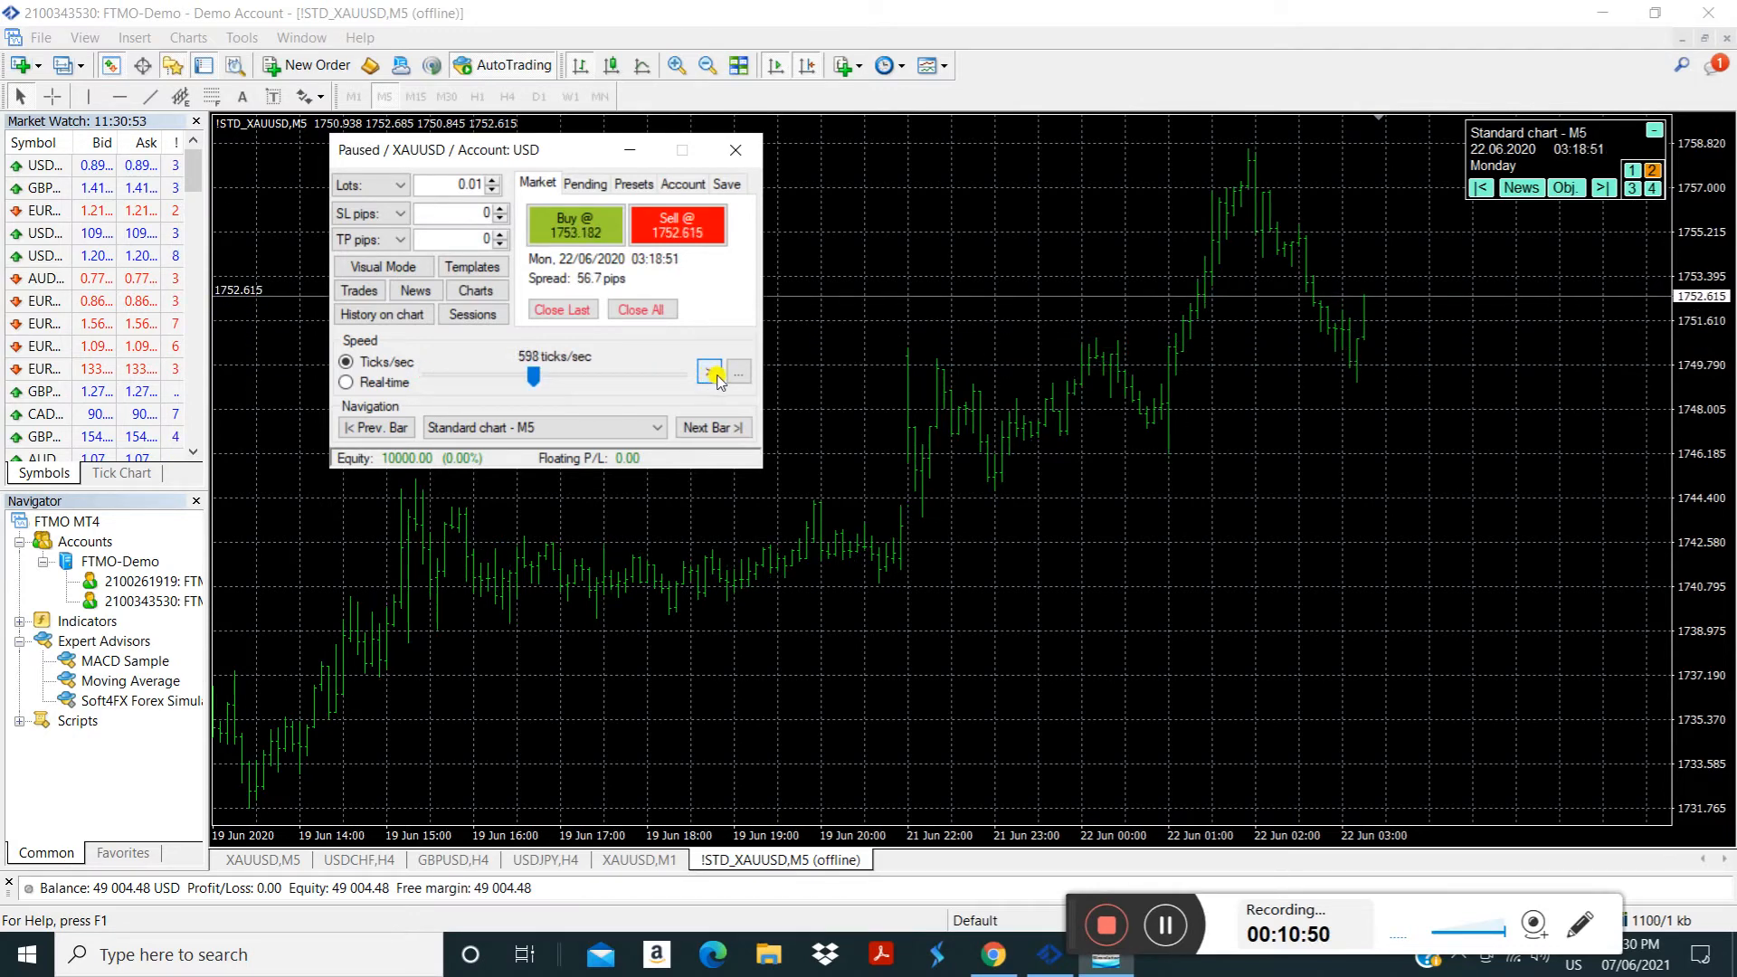
pyautogui.click(1165, 925)
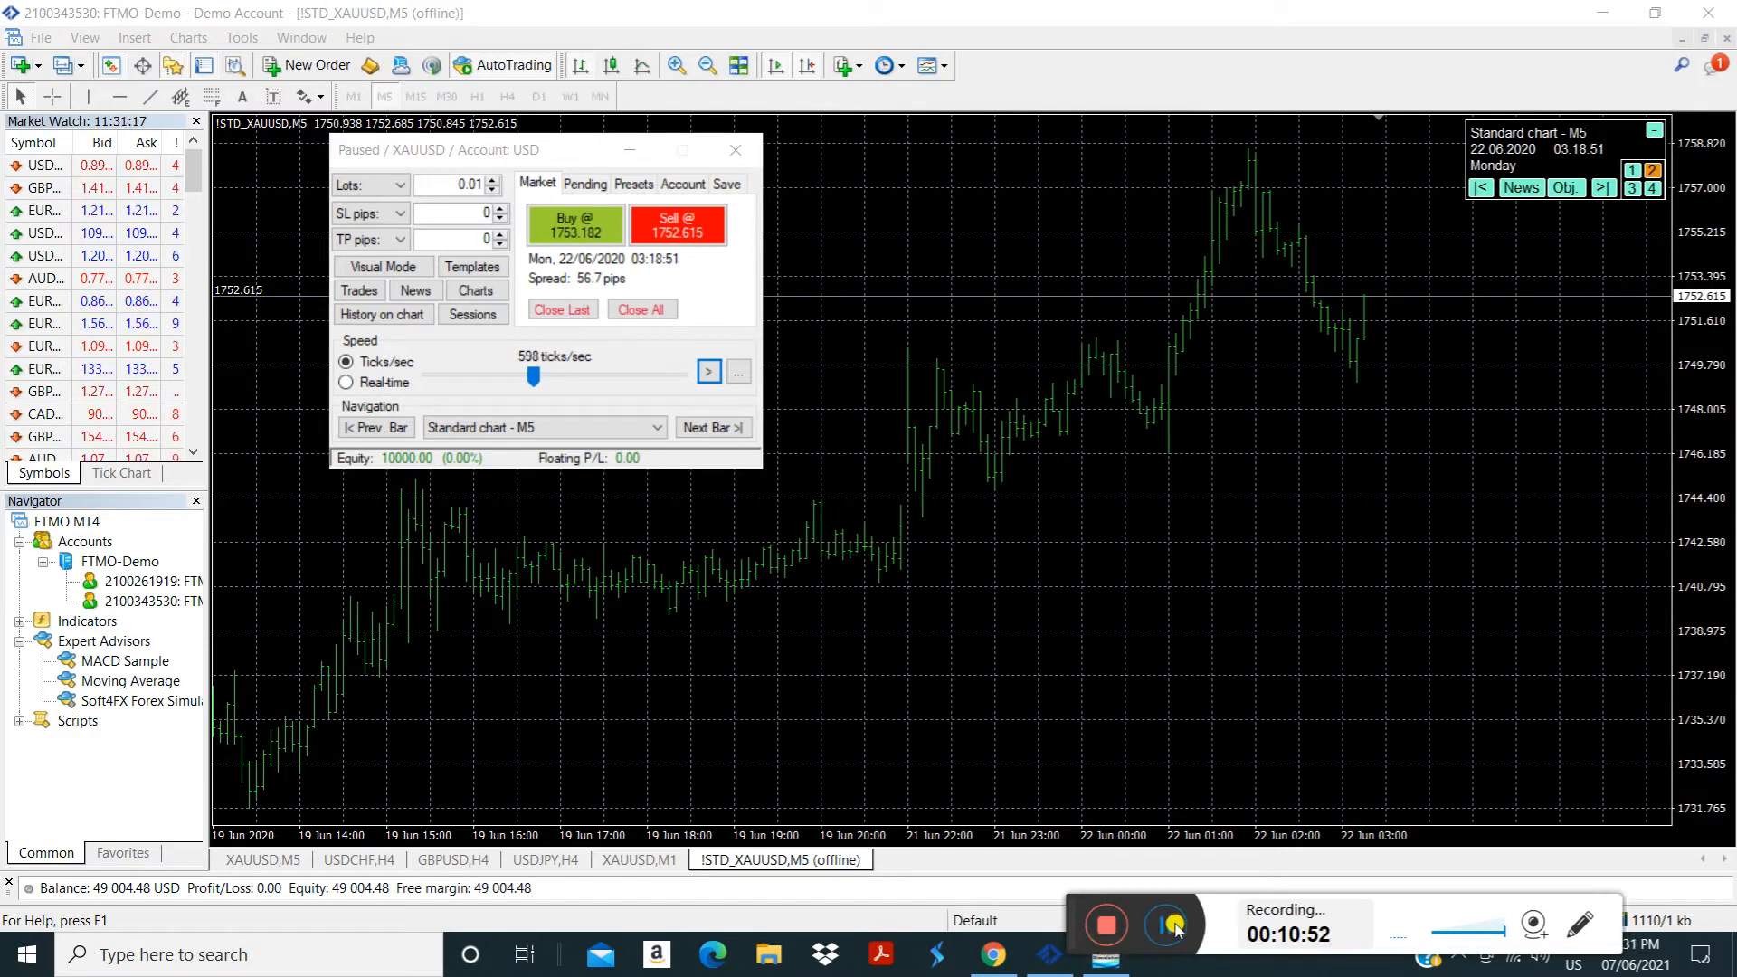
# Move the simulation forward to 05:25 on 22.06.2020 by combining single-bar advances with a short playback, leaving it paused
pyautogui.click(728, 429)
pyautogui.click(709, 371)
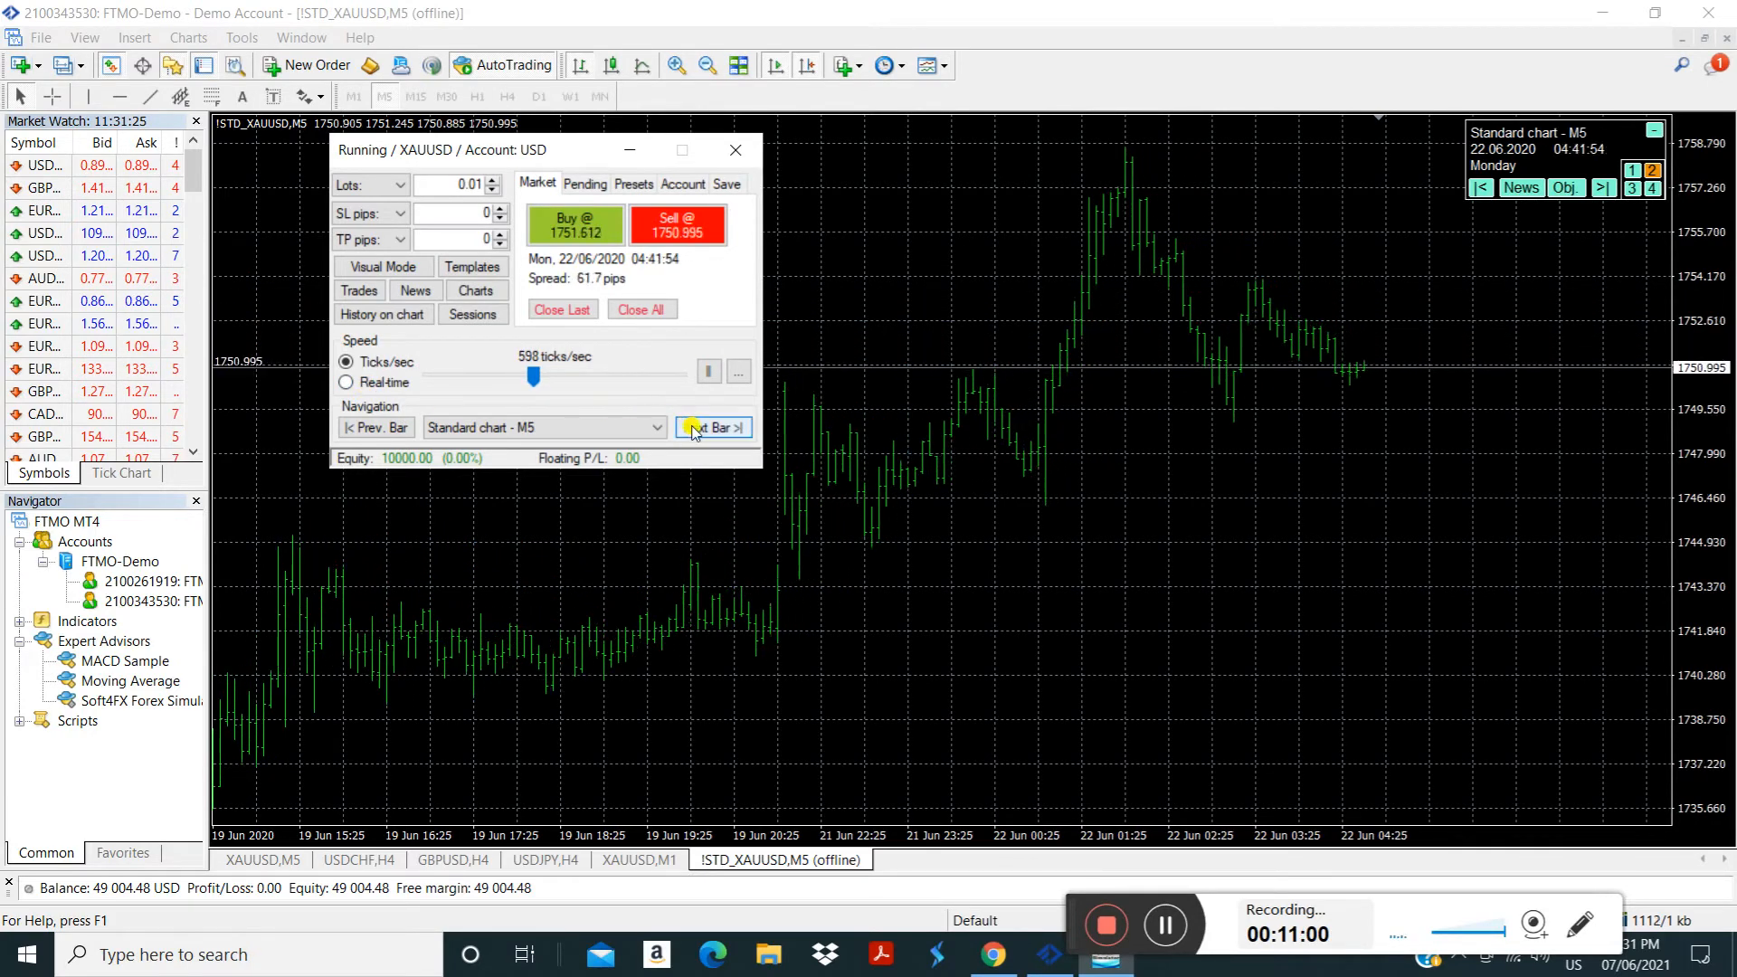
pyautogui.click(708, 372)
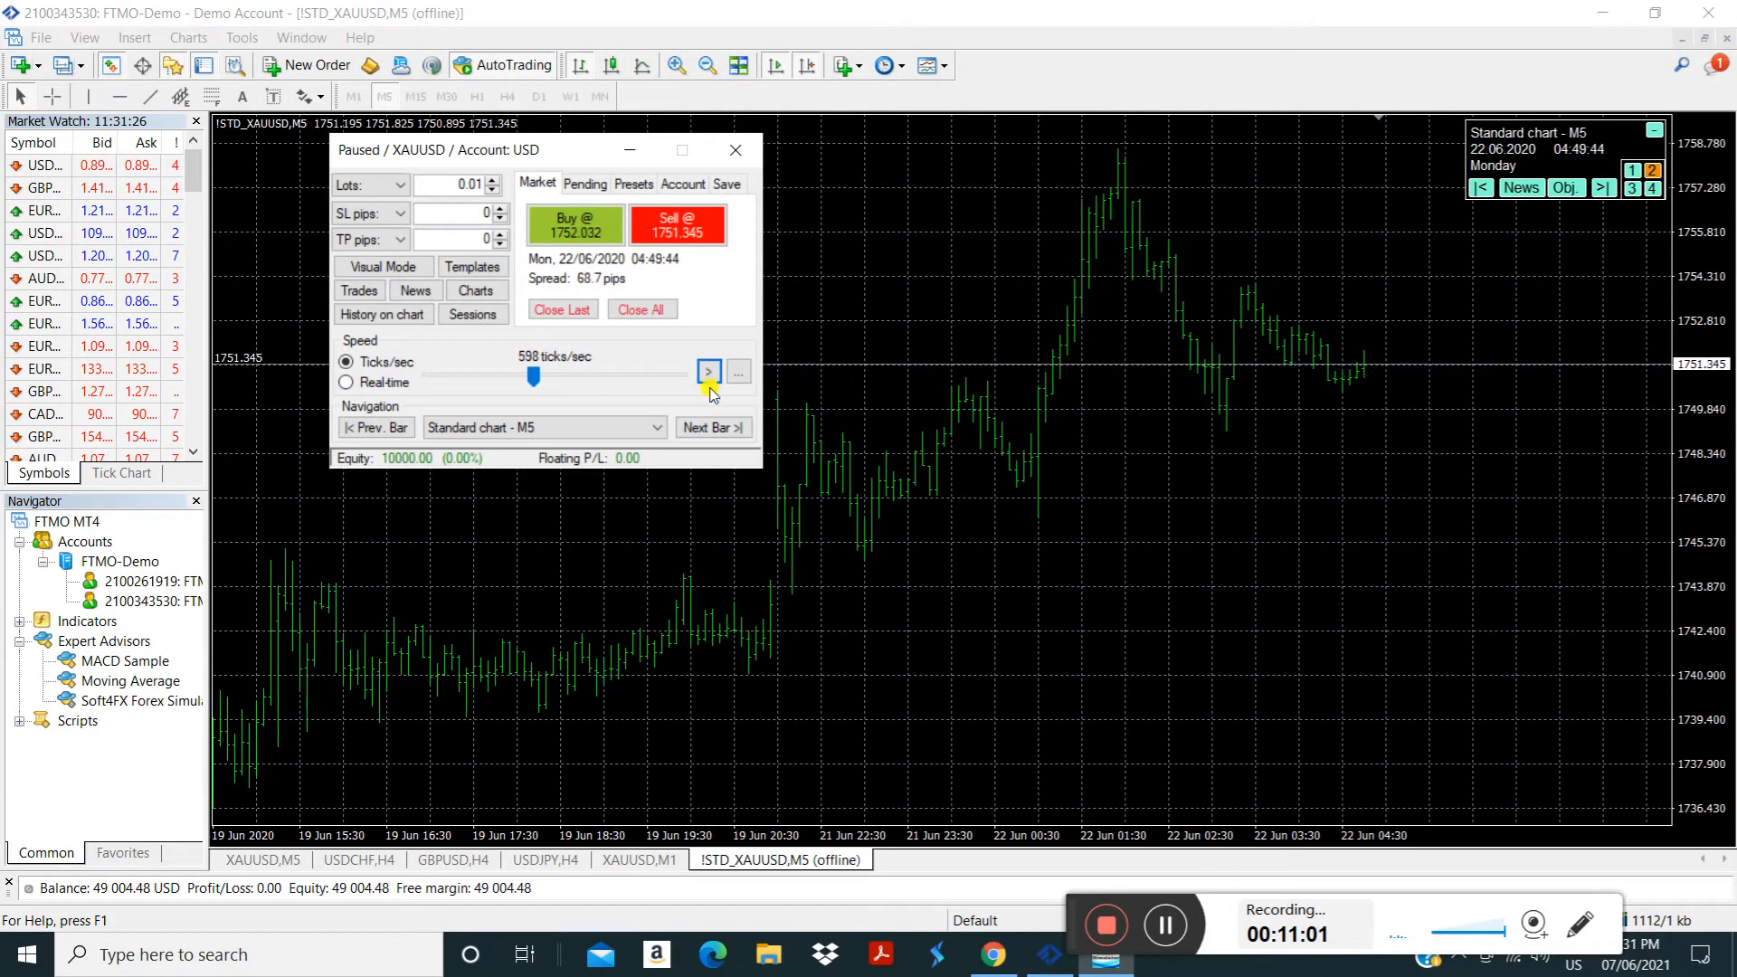
pyautogui.click(728, 430)
pyautogui.click(729, 433)
pyautogui.click(729, 433)
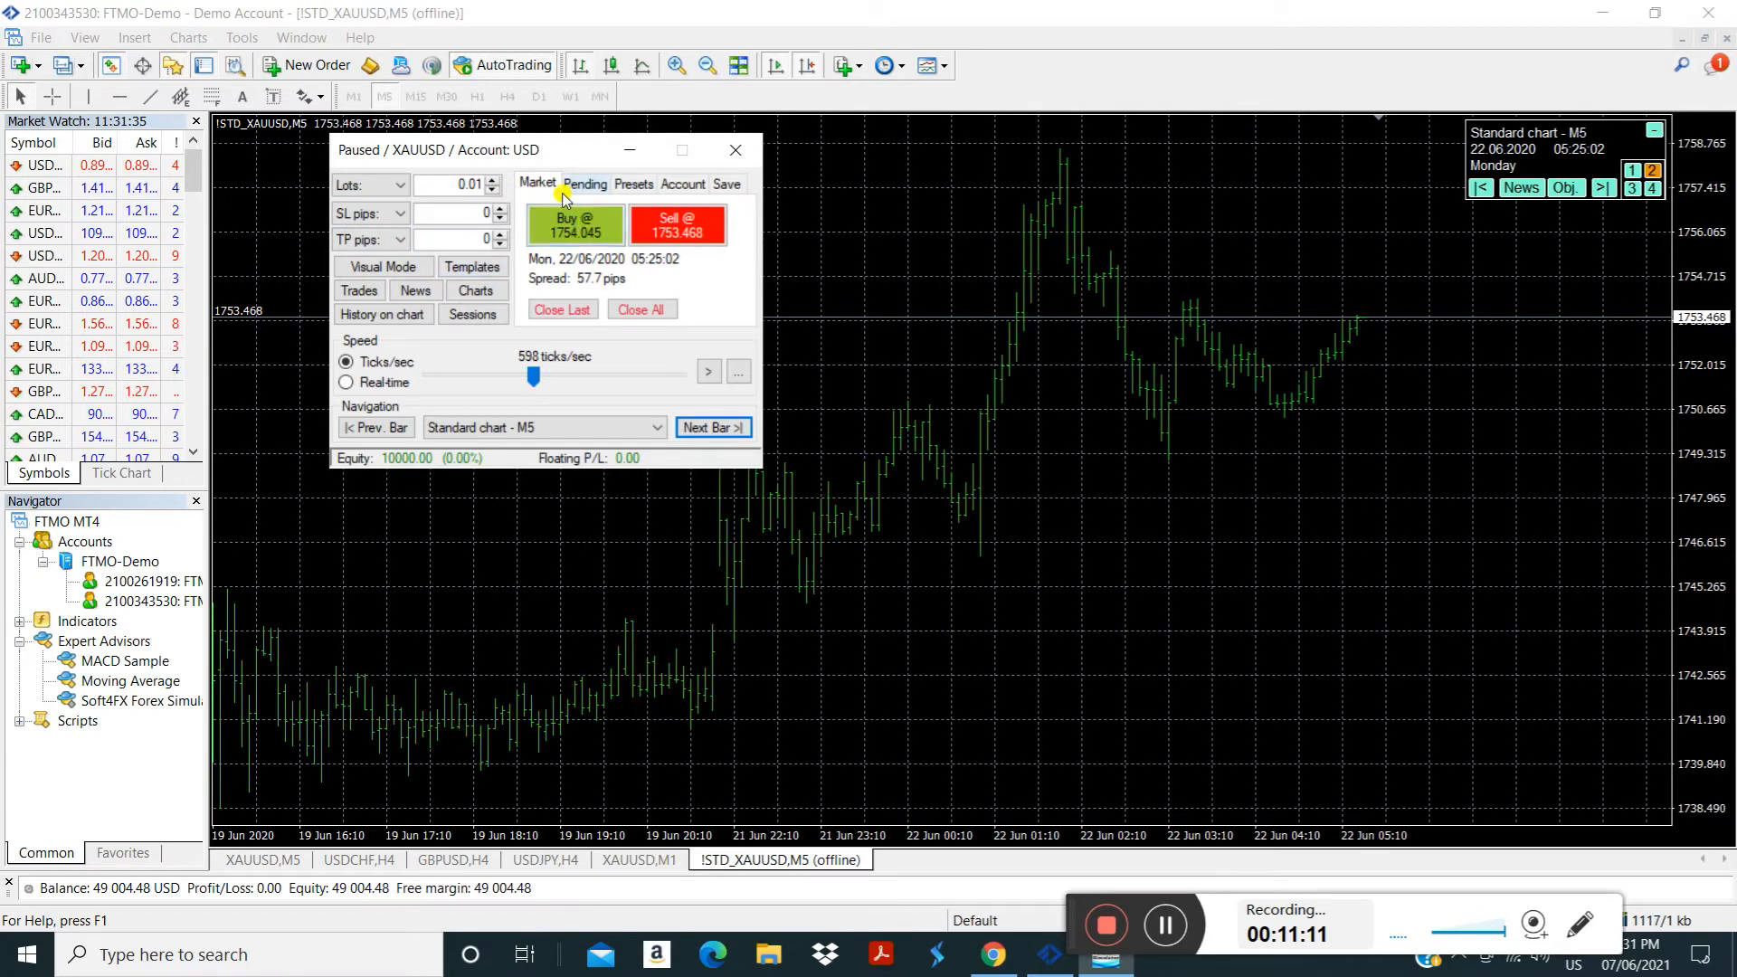
# Set the order size to 10 lots and try to buy XAUUSD at the market price
pyautogui.click(606, 184)
pyautogui.click(543, 183)
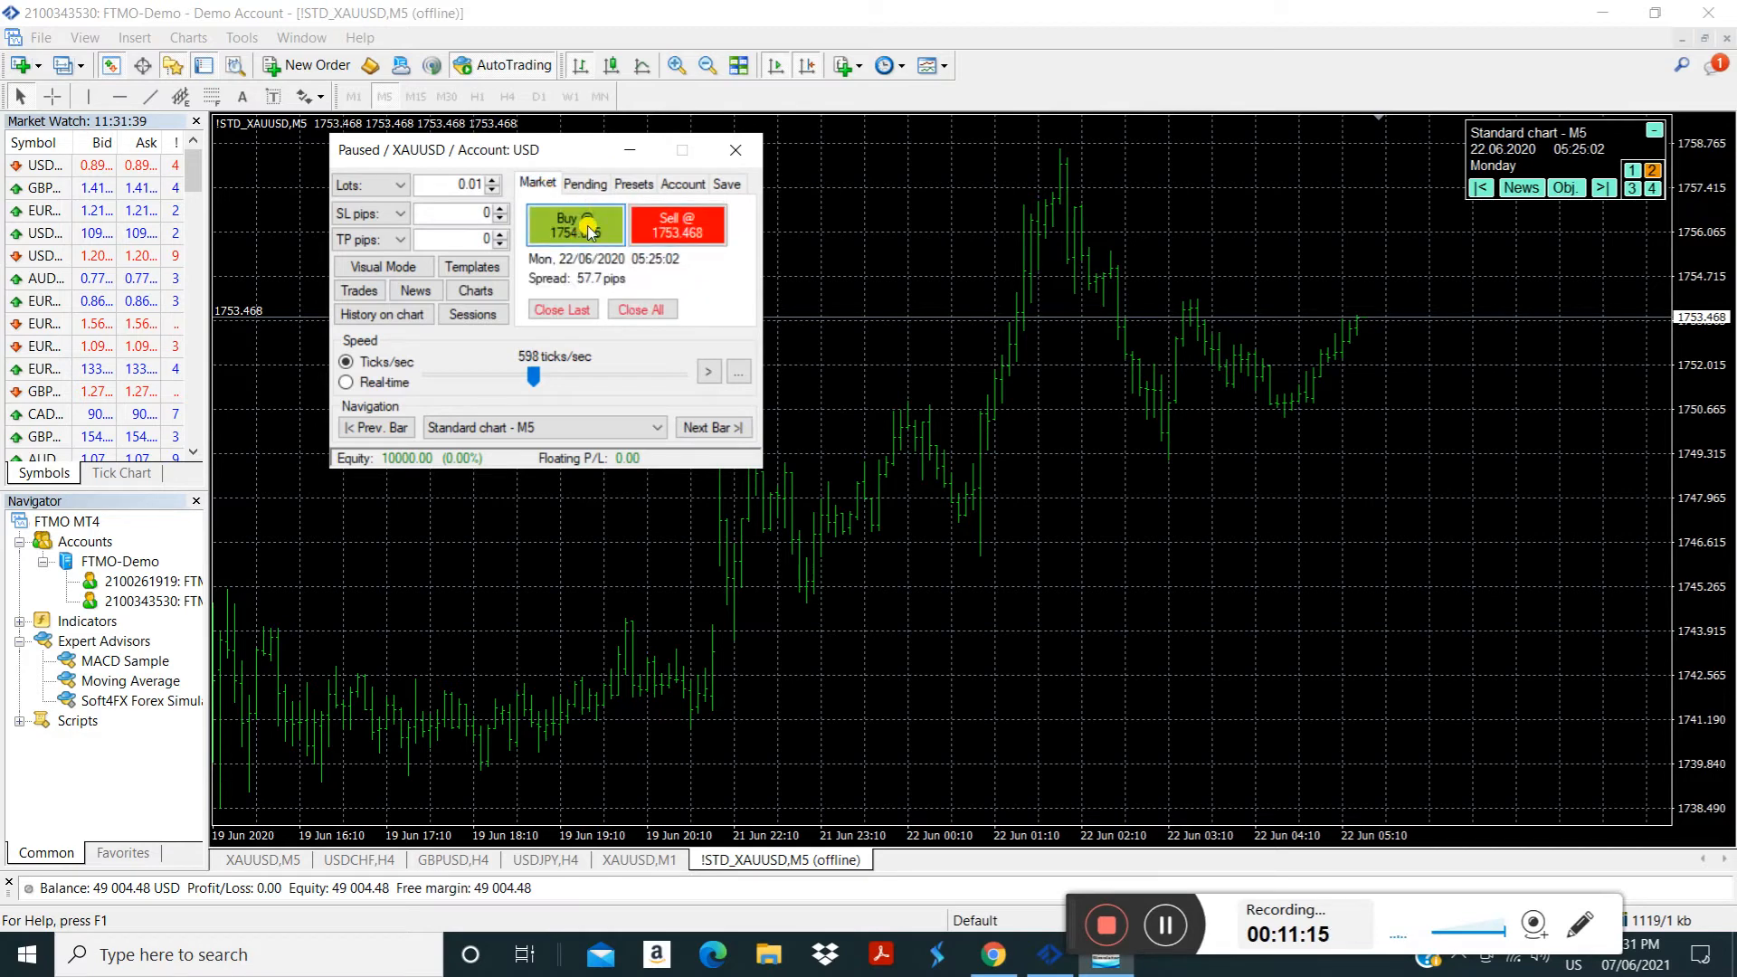
pyautogui.doubleClick(459, 184)
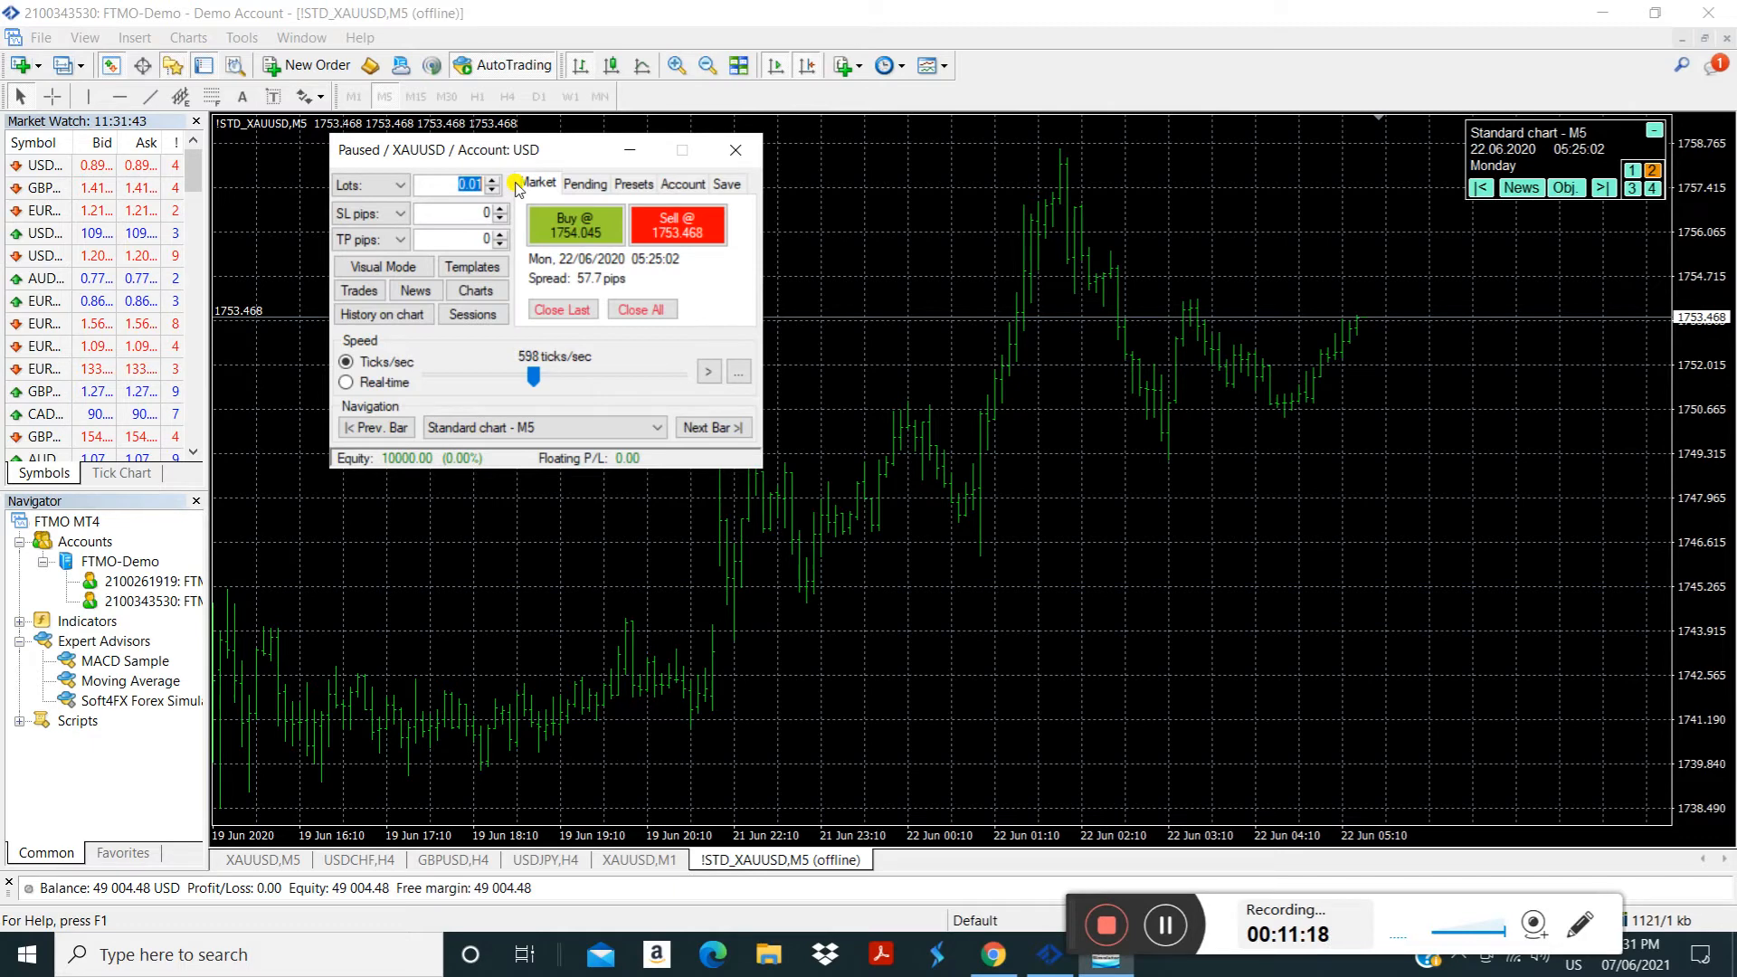
pyautogui.write('10')
pyautogui.click(588, 233)
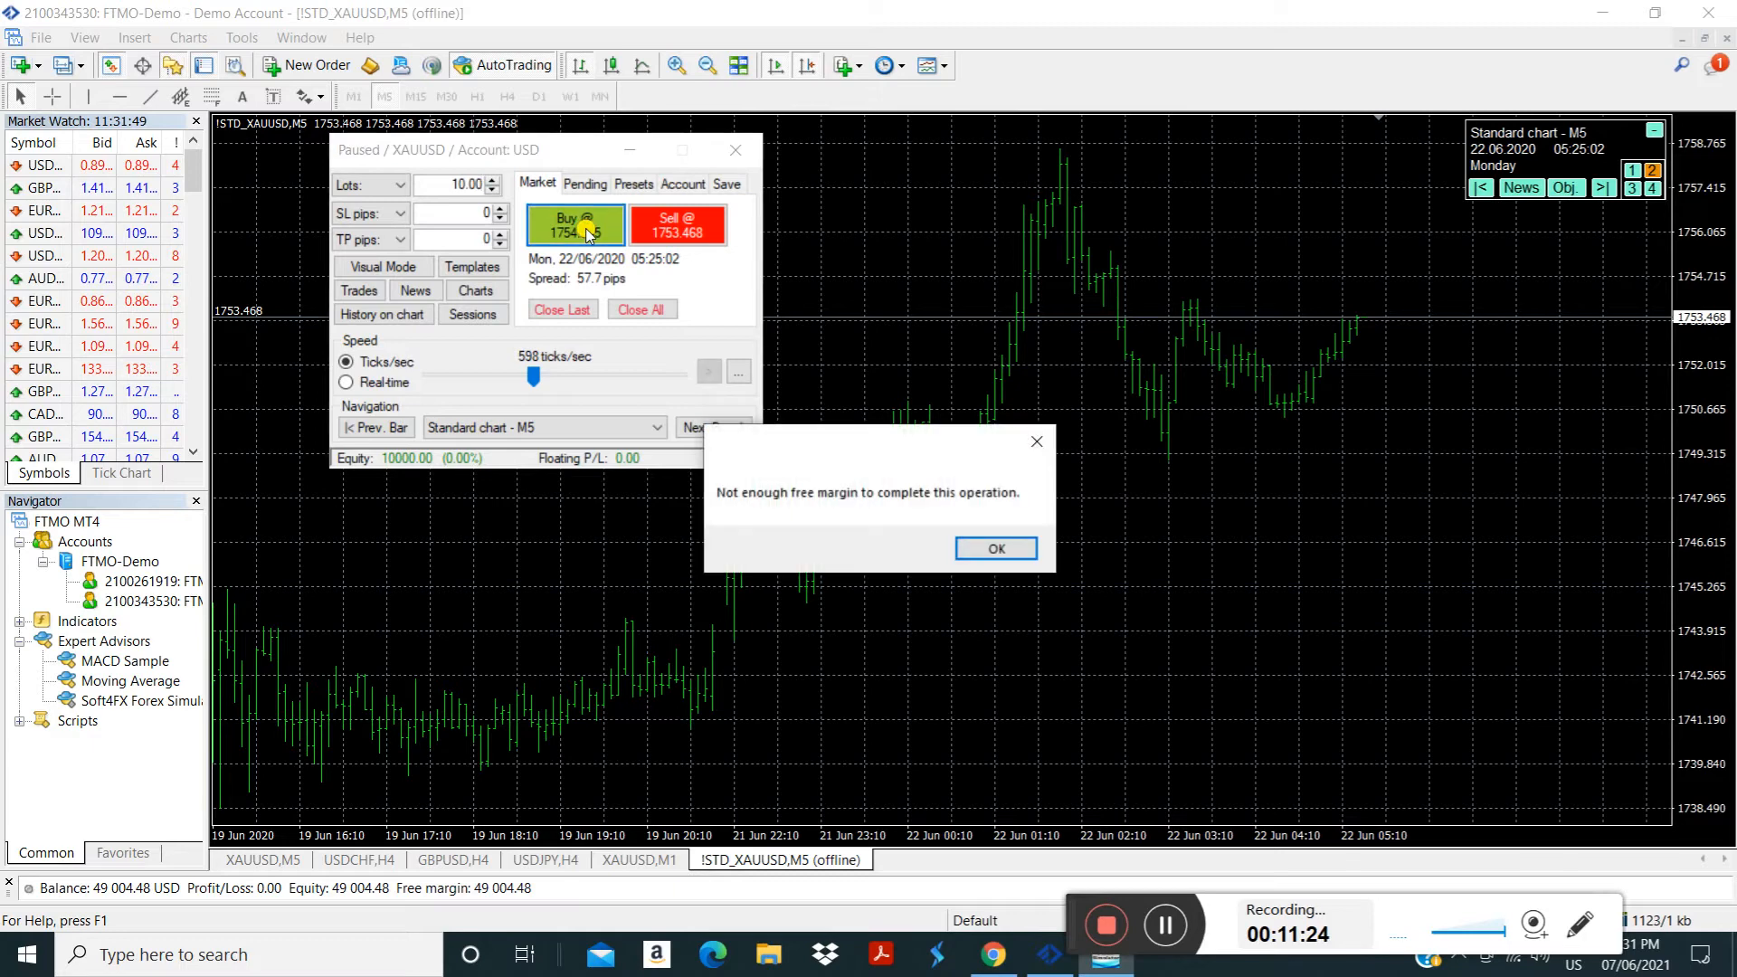
pyautogui.click(996, 550)
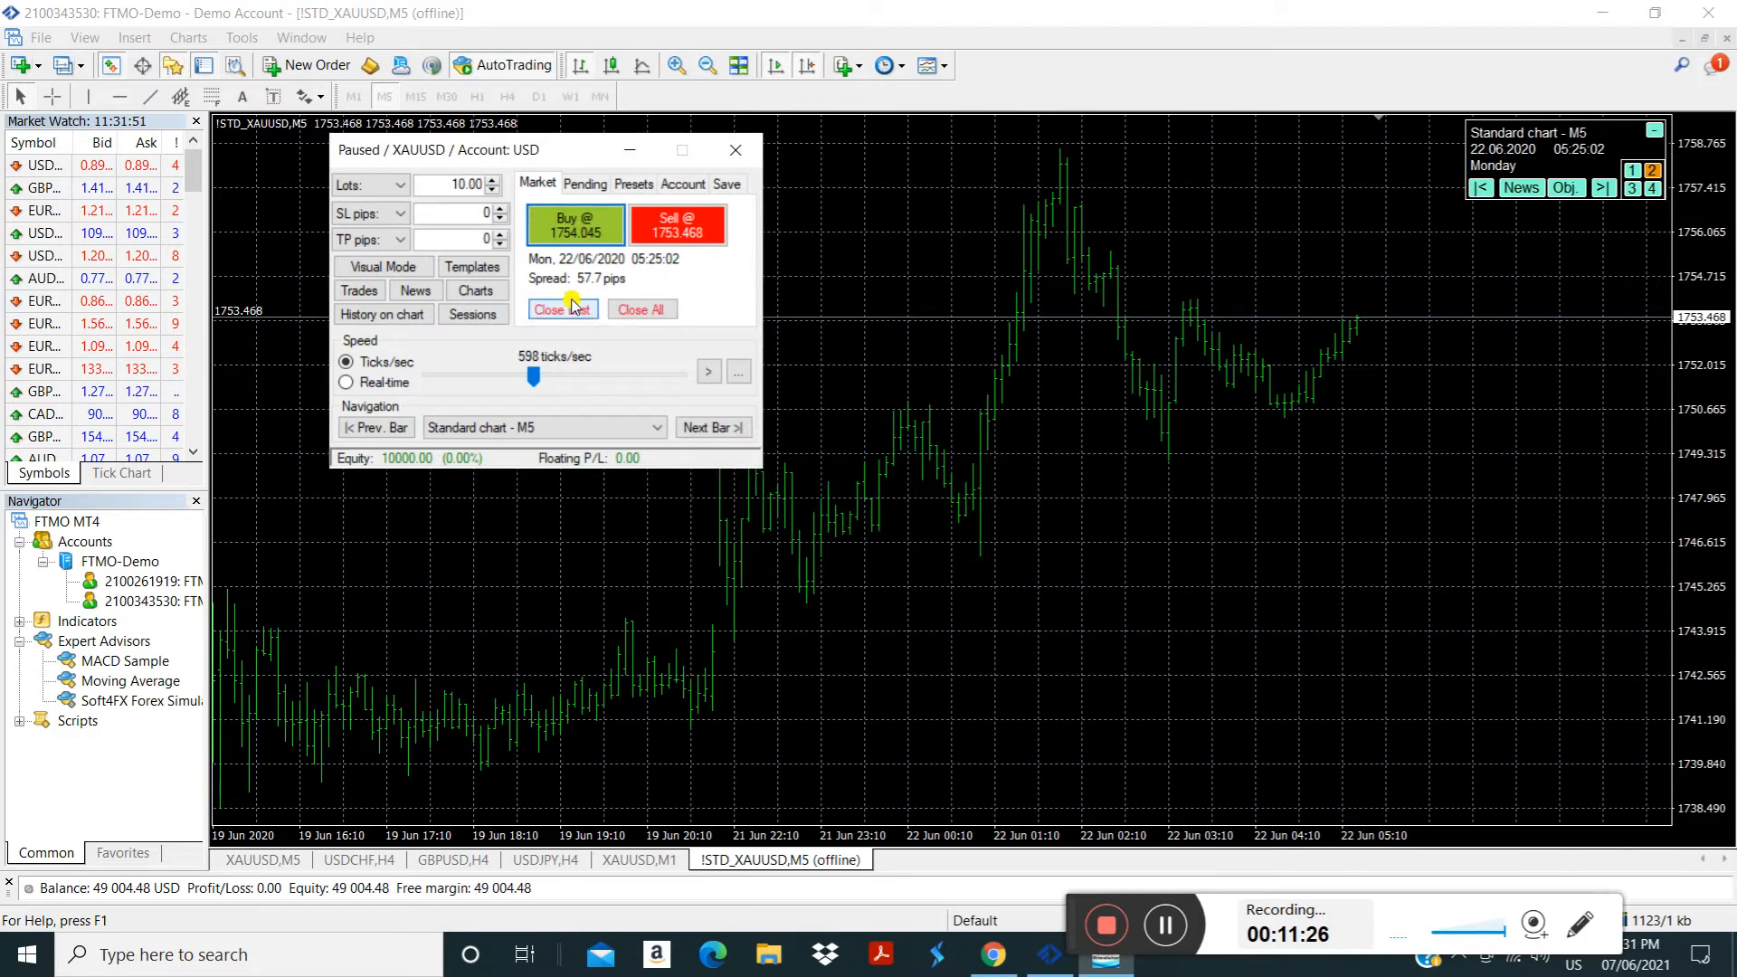
# Turn on Visual Mode and try to place a 10-lot buy with stop loss at 1752.256 and take profit at 1756.333
pyautogui.click(393, 269)
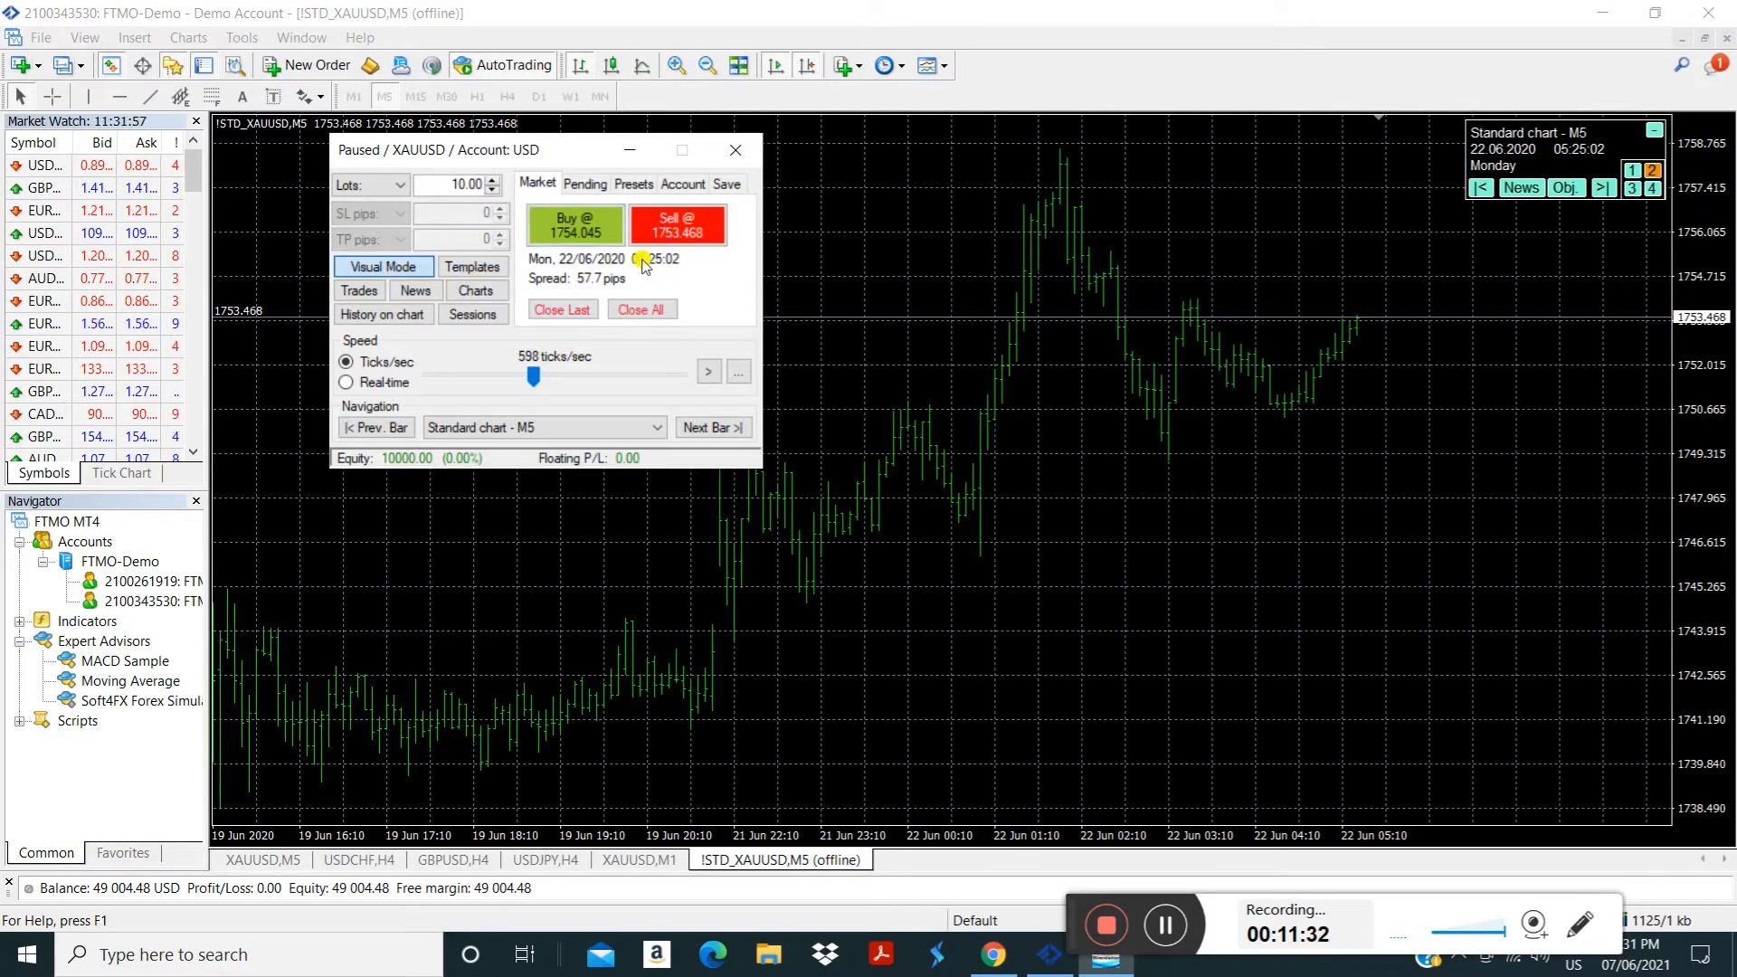
pyautogui.click(589, 233)
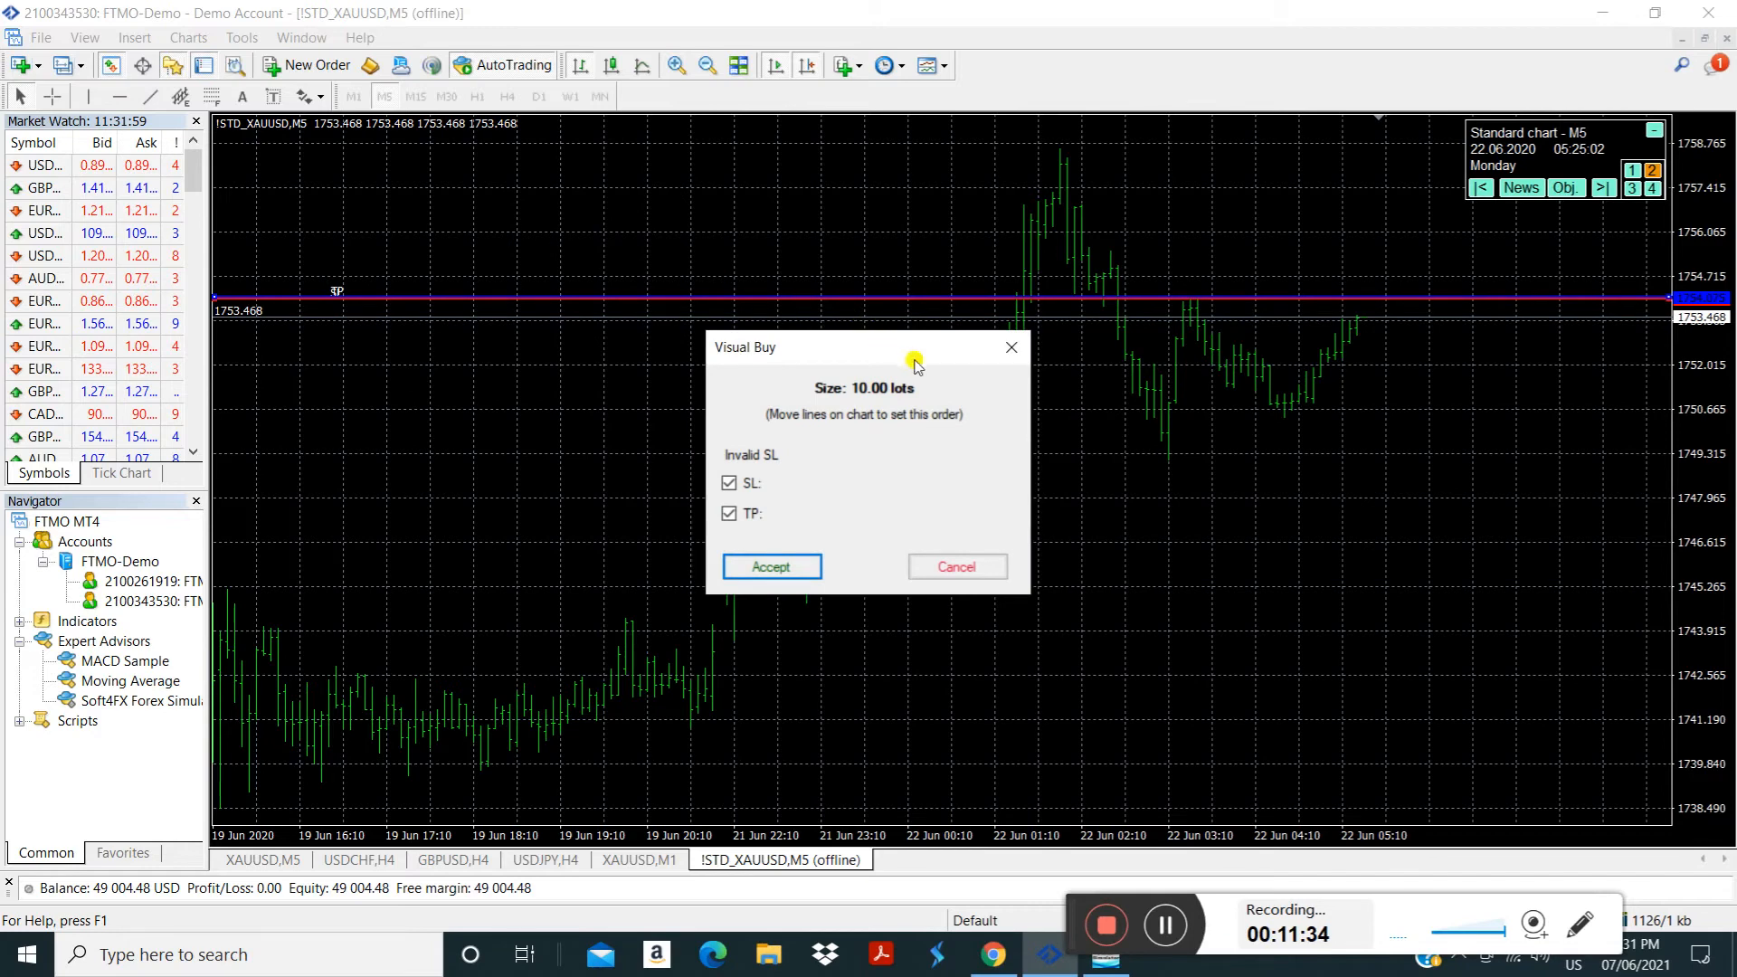
pyautogui.click(1363, 295)
pyautogui.moveTo(1364, 296); pyautogui.dragTo(1363, 226)
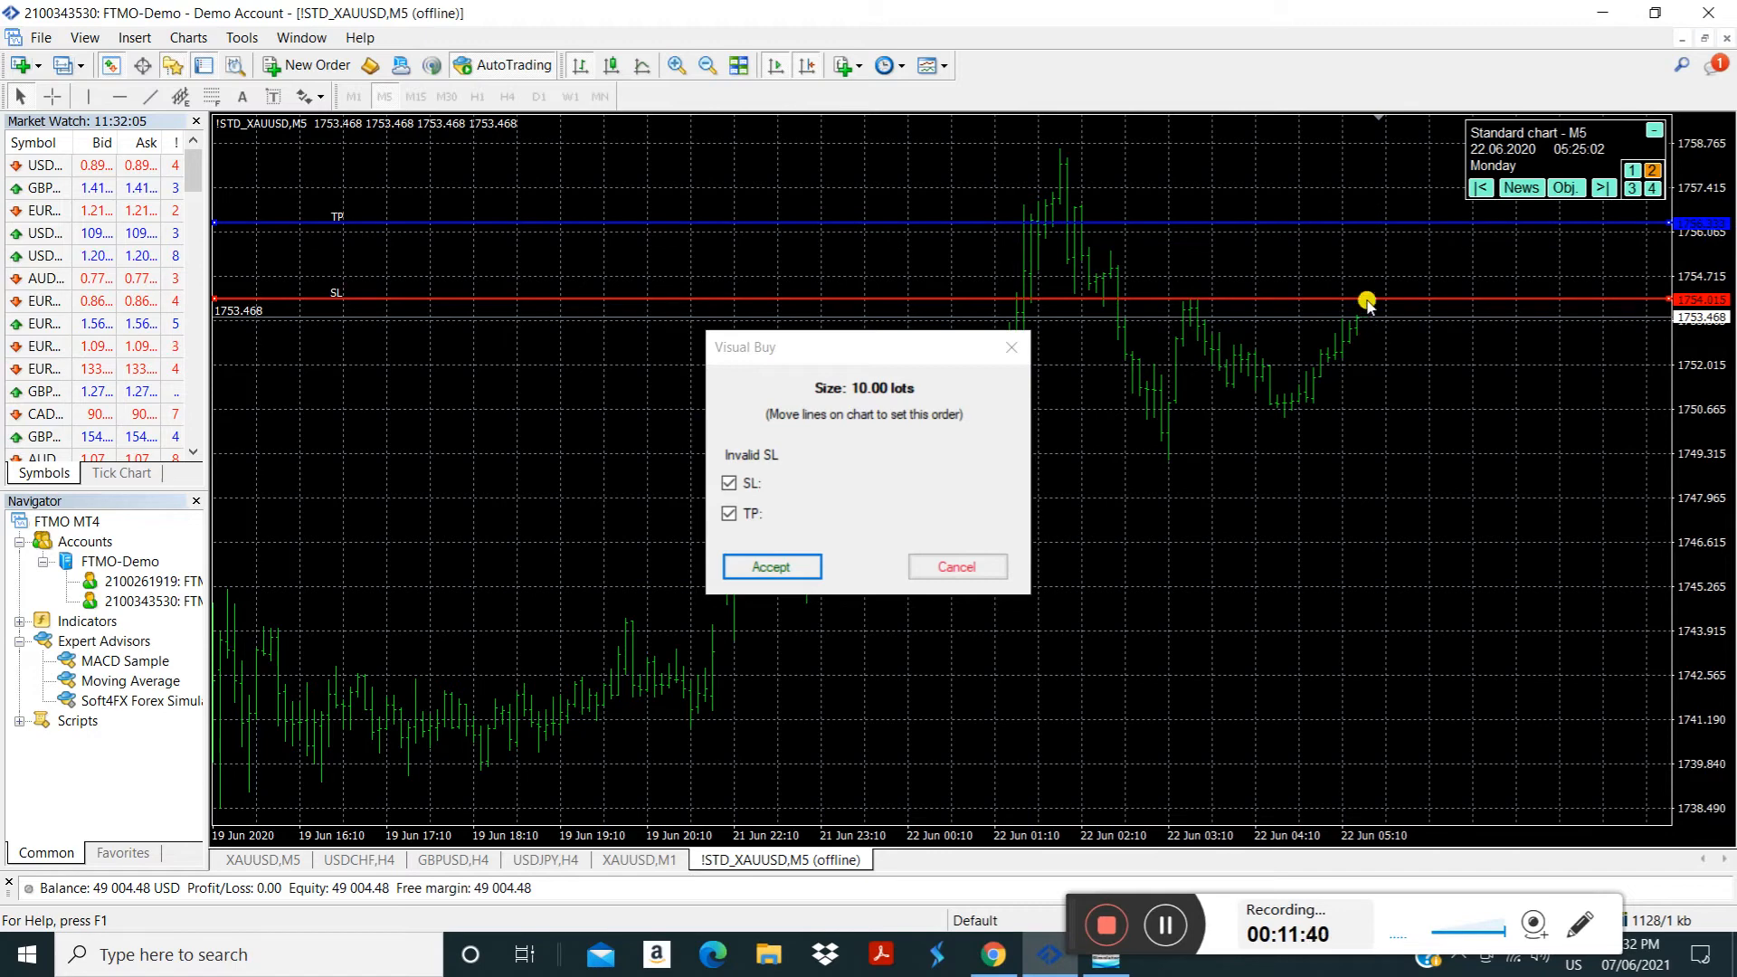
pyautogui.moveTo(1367, 298); pyautogui.dragTo(1372, 359)
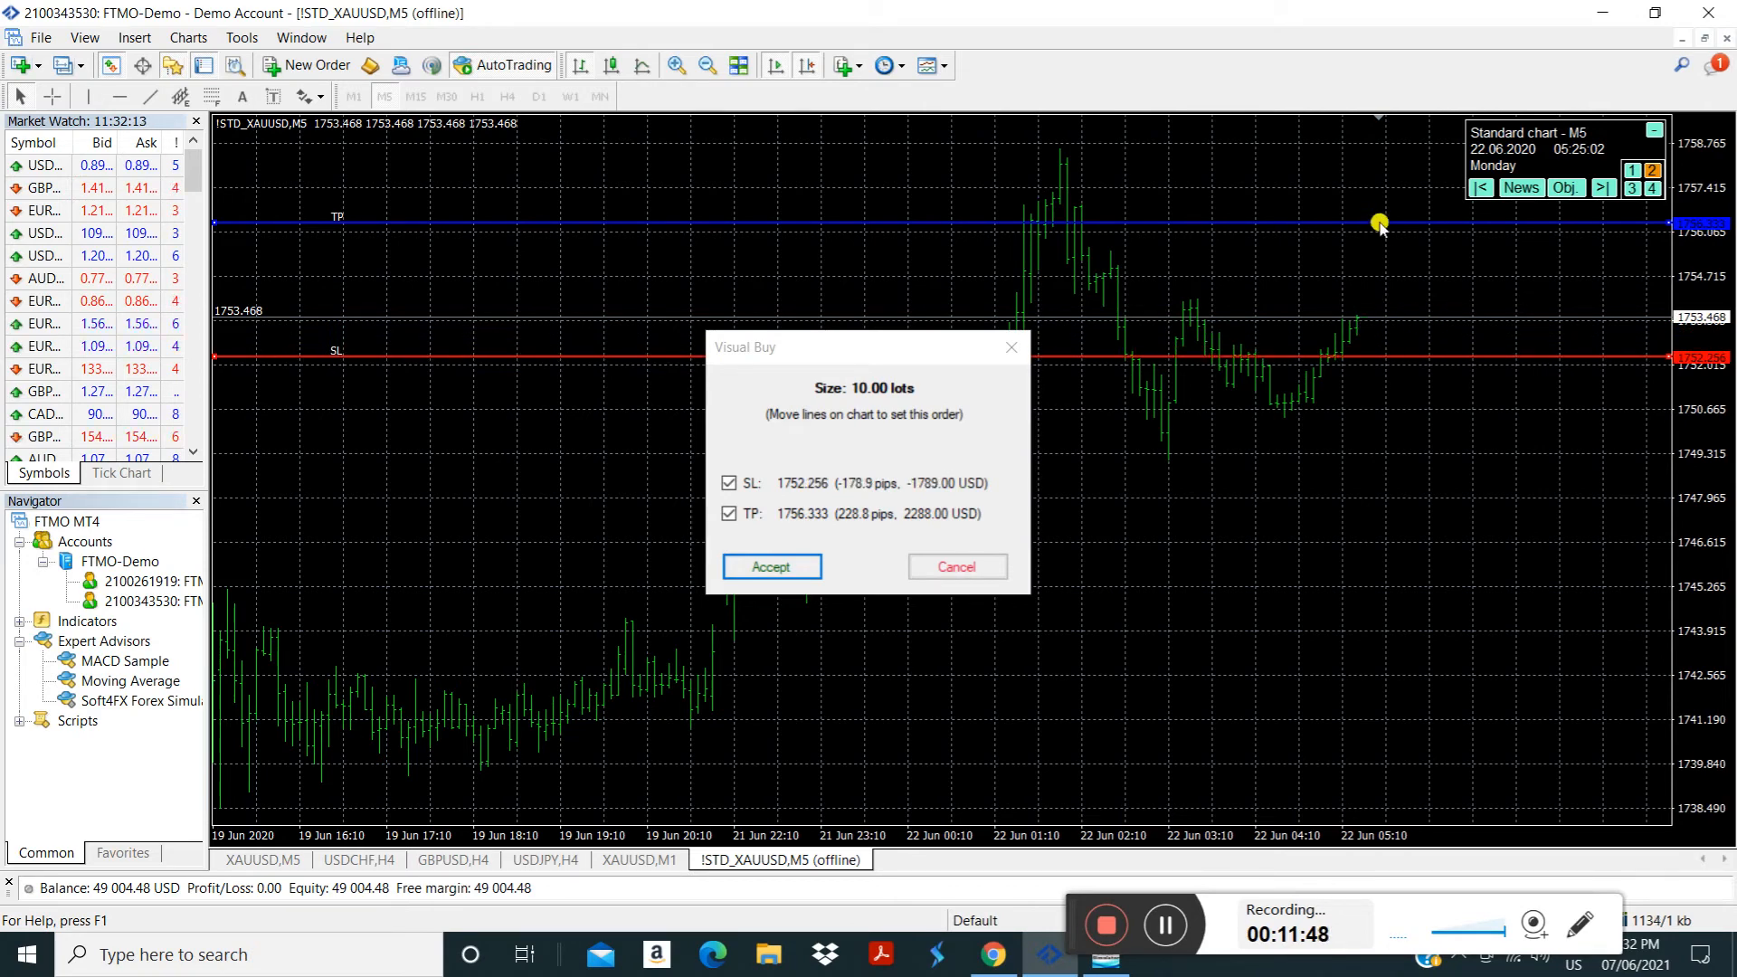
pyautogui.click(802, 566)
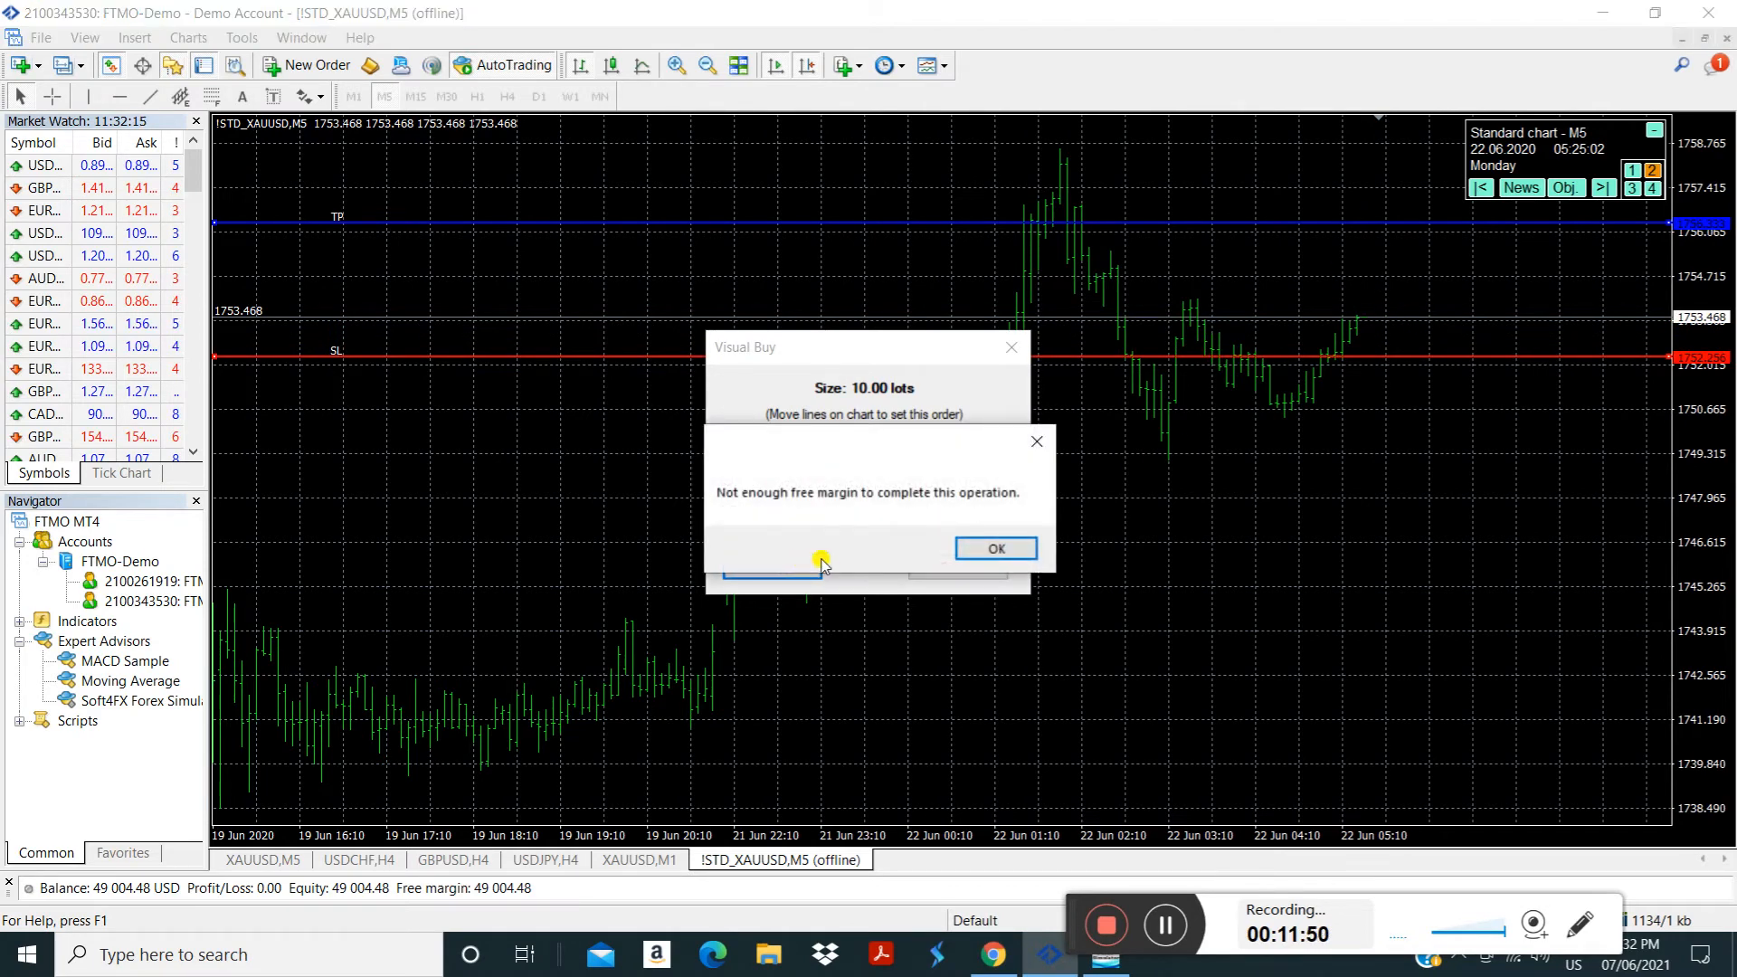
pyautogui.click(1001, 548)
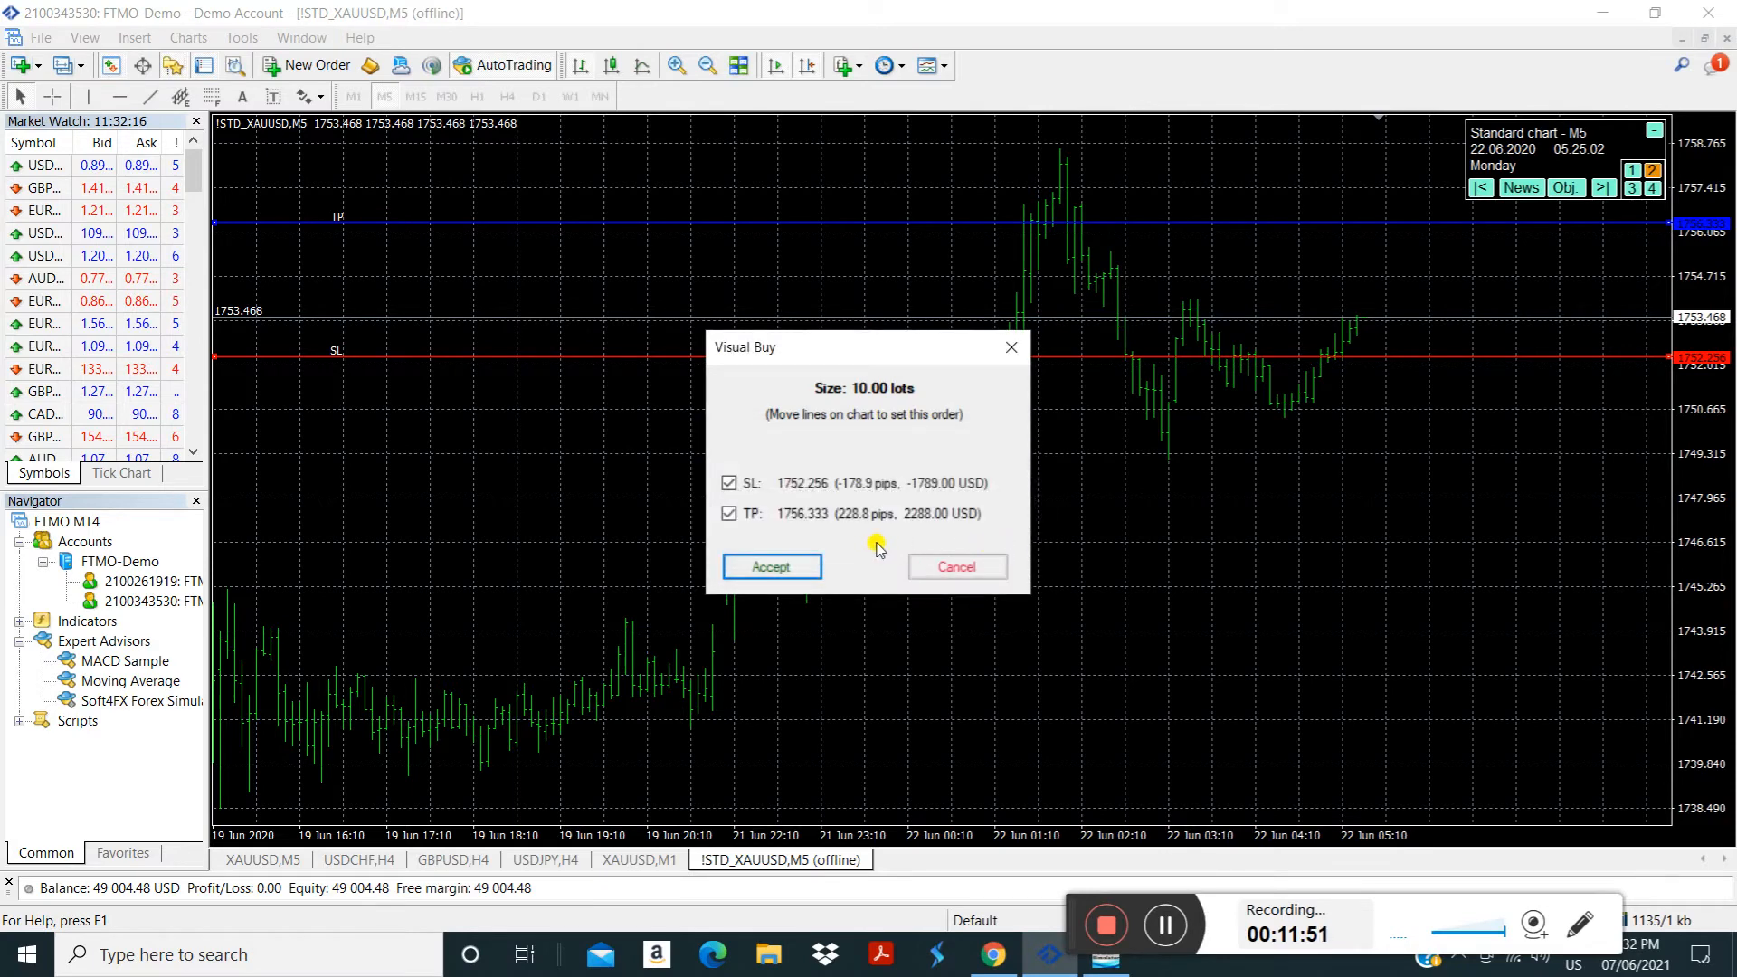
pyautogui.click(945, 562)
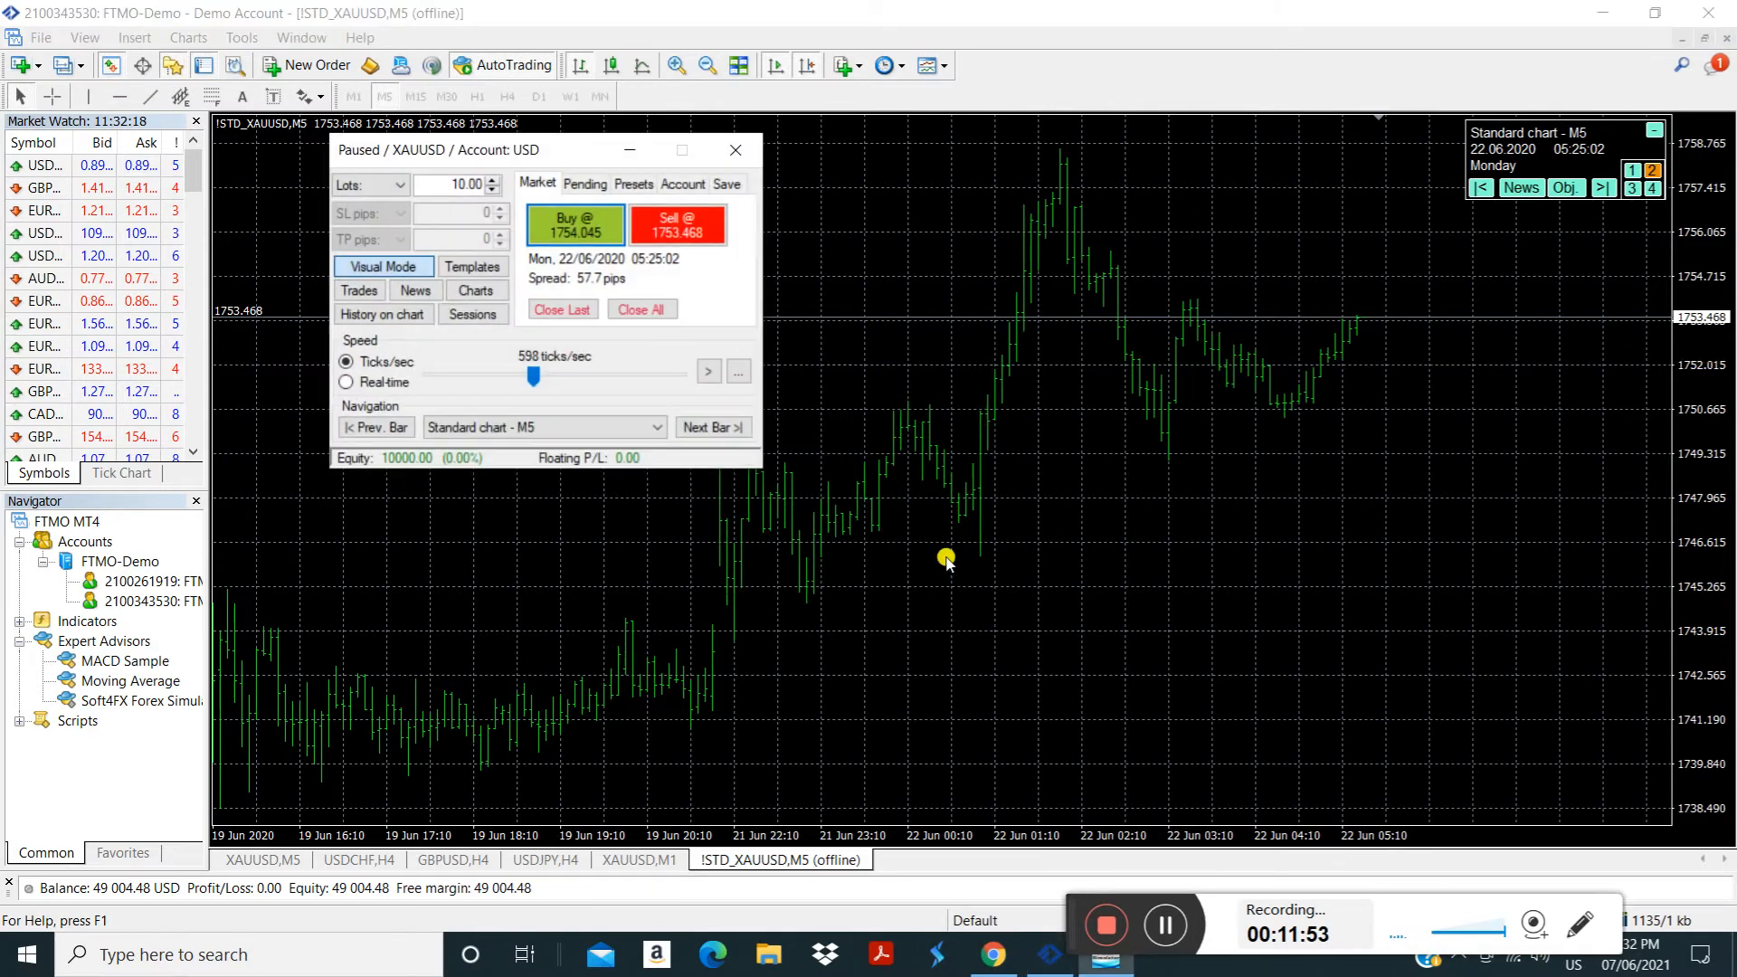
# Check the simulator's chart list and its window of market and pending trades
pyautogui.click(482, 289)
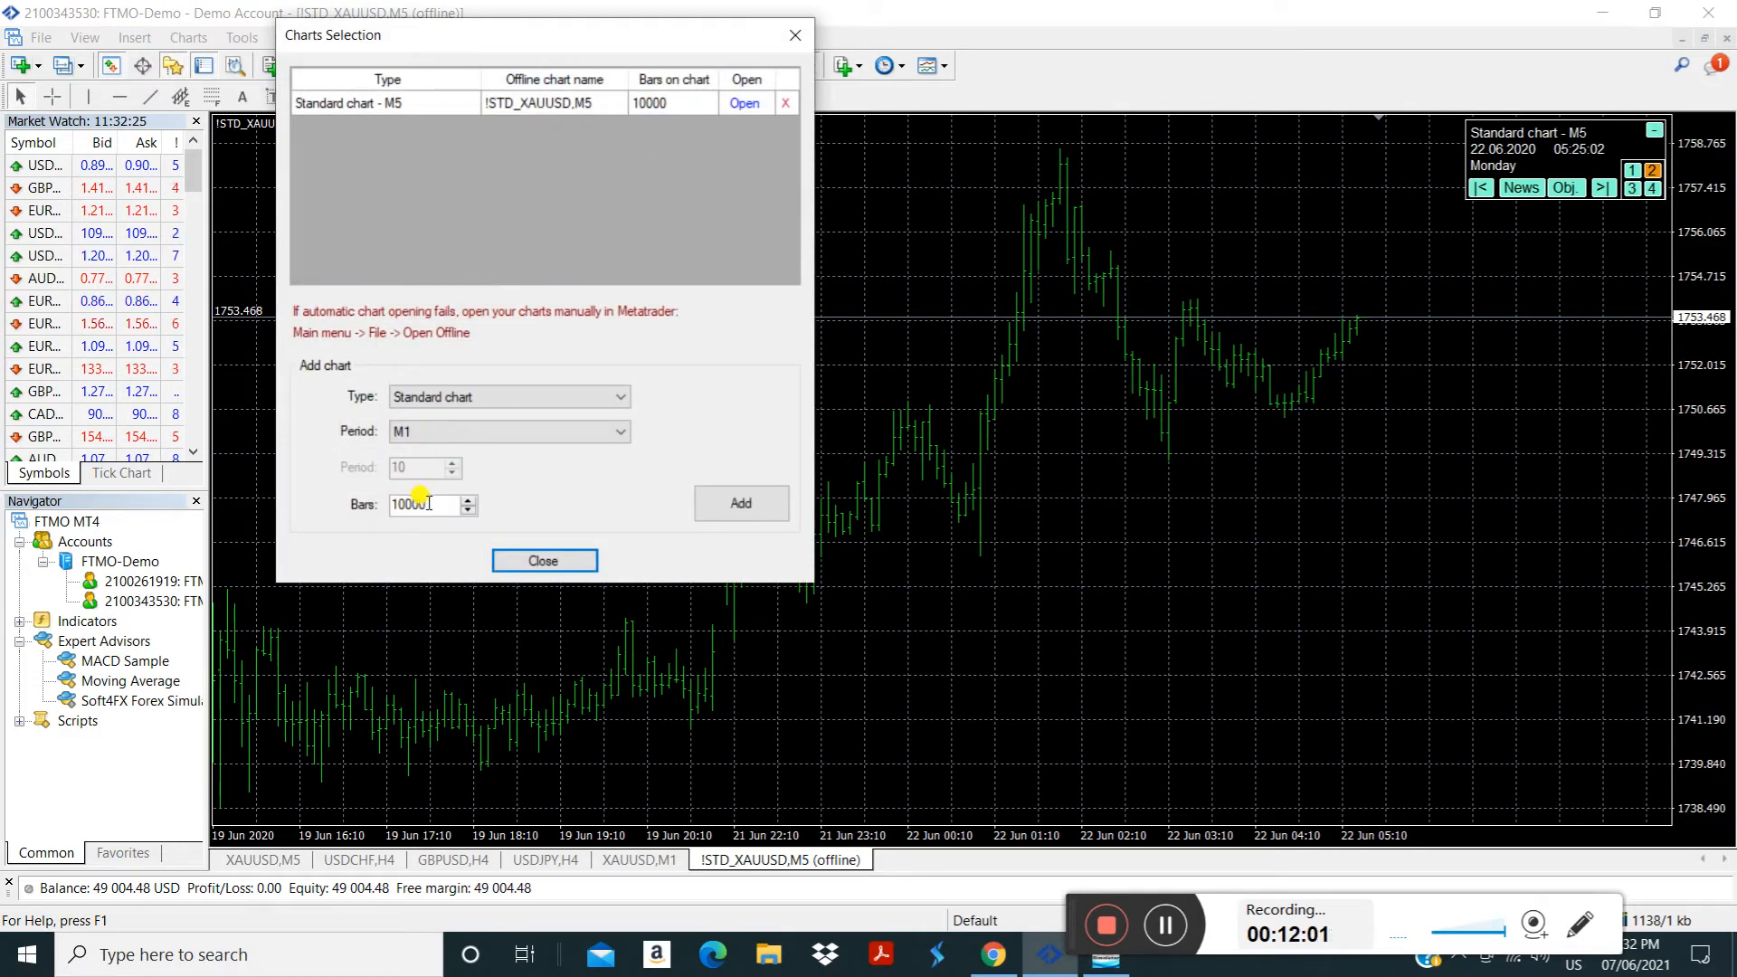
pyautogui.click(544, 560)
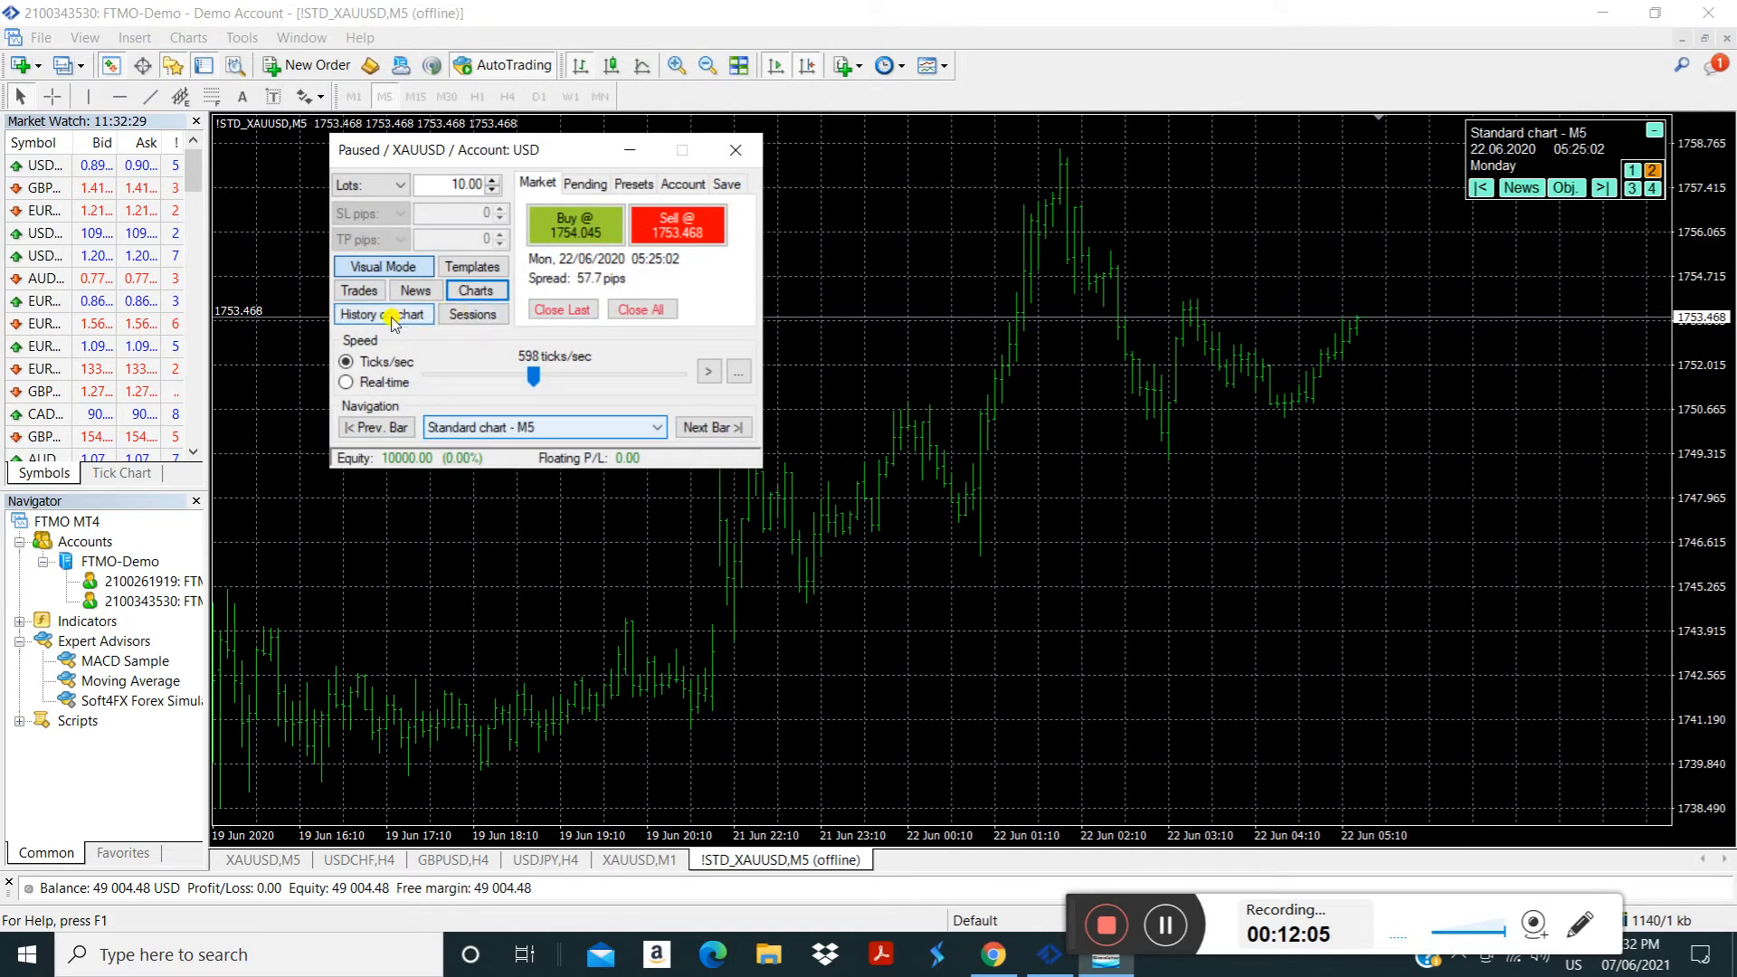
pyautogui.click(358, 291)
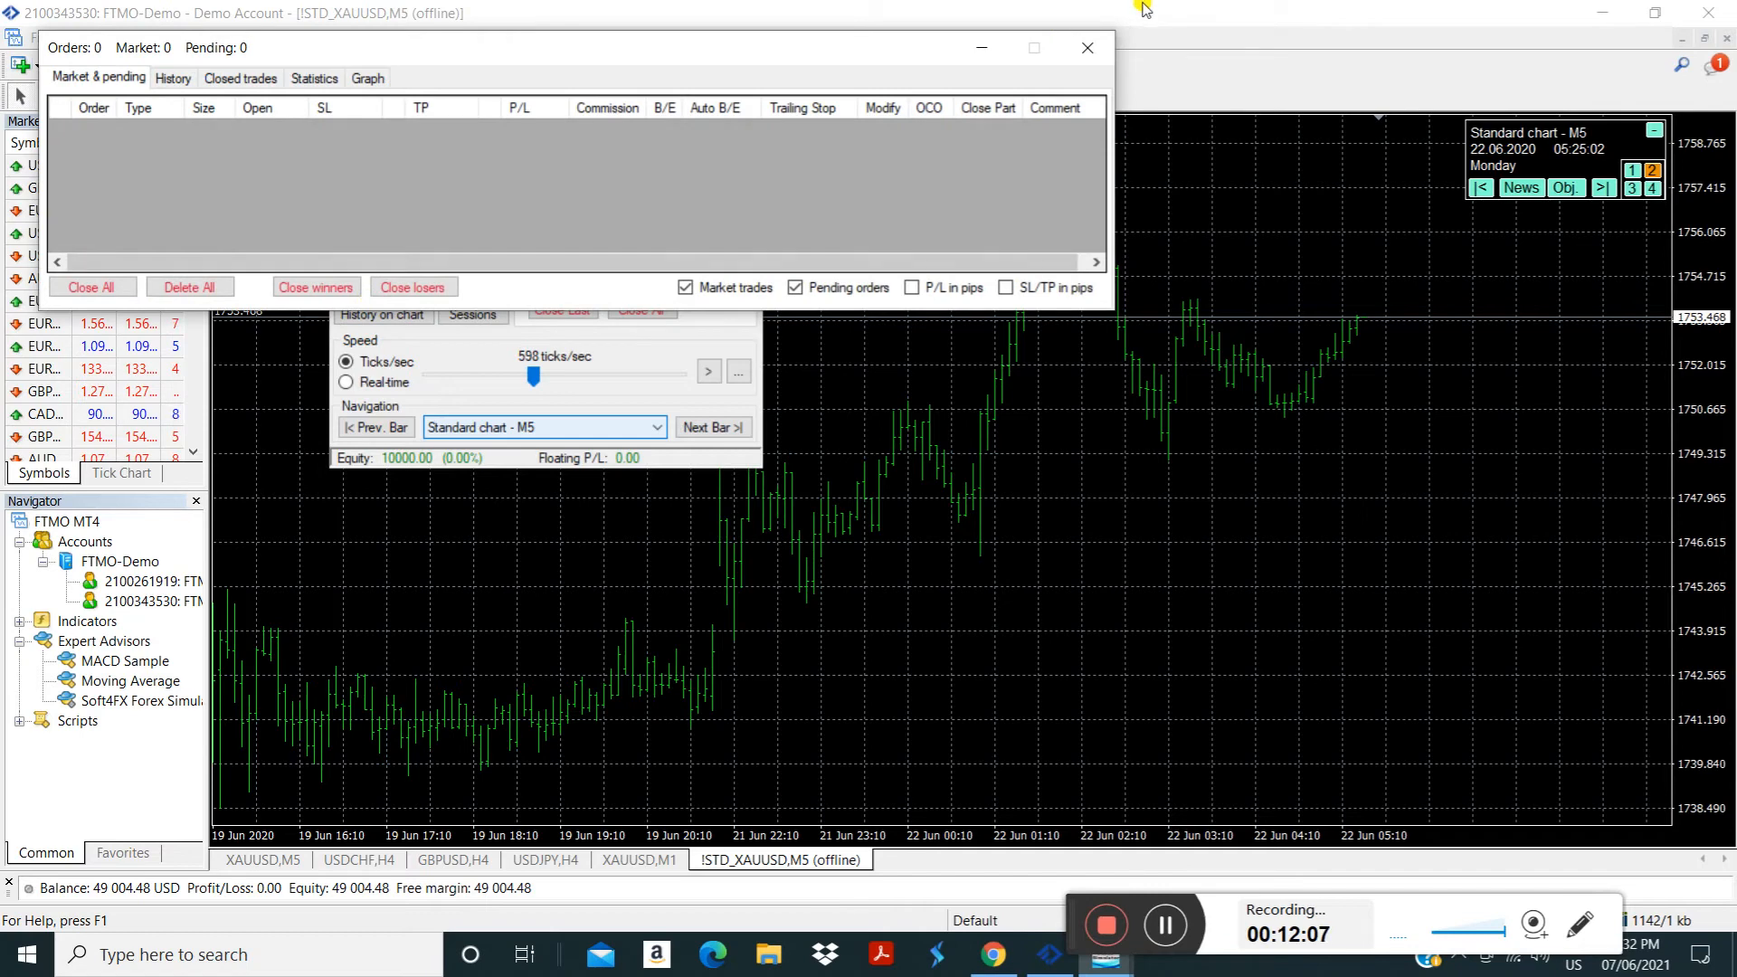
pyautogui.click(1087, 47)
# Set the order size to 0.01 lots, and review the simulated account's figures and the save options
pyautogui.moveTo(457, 186); pyautogui.dragTo(486, 186)
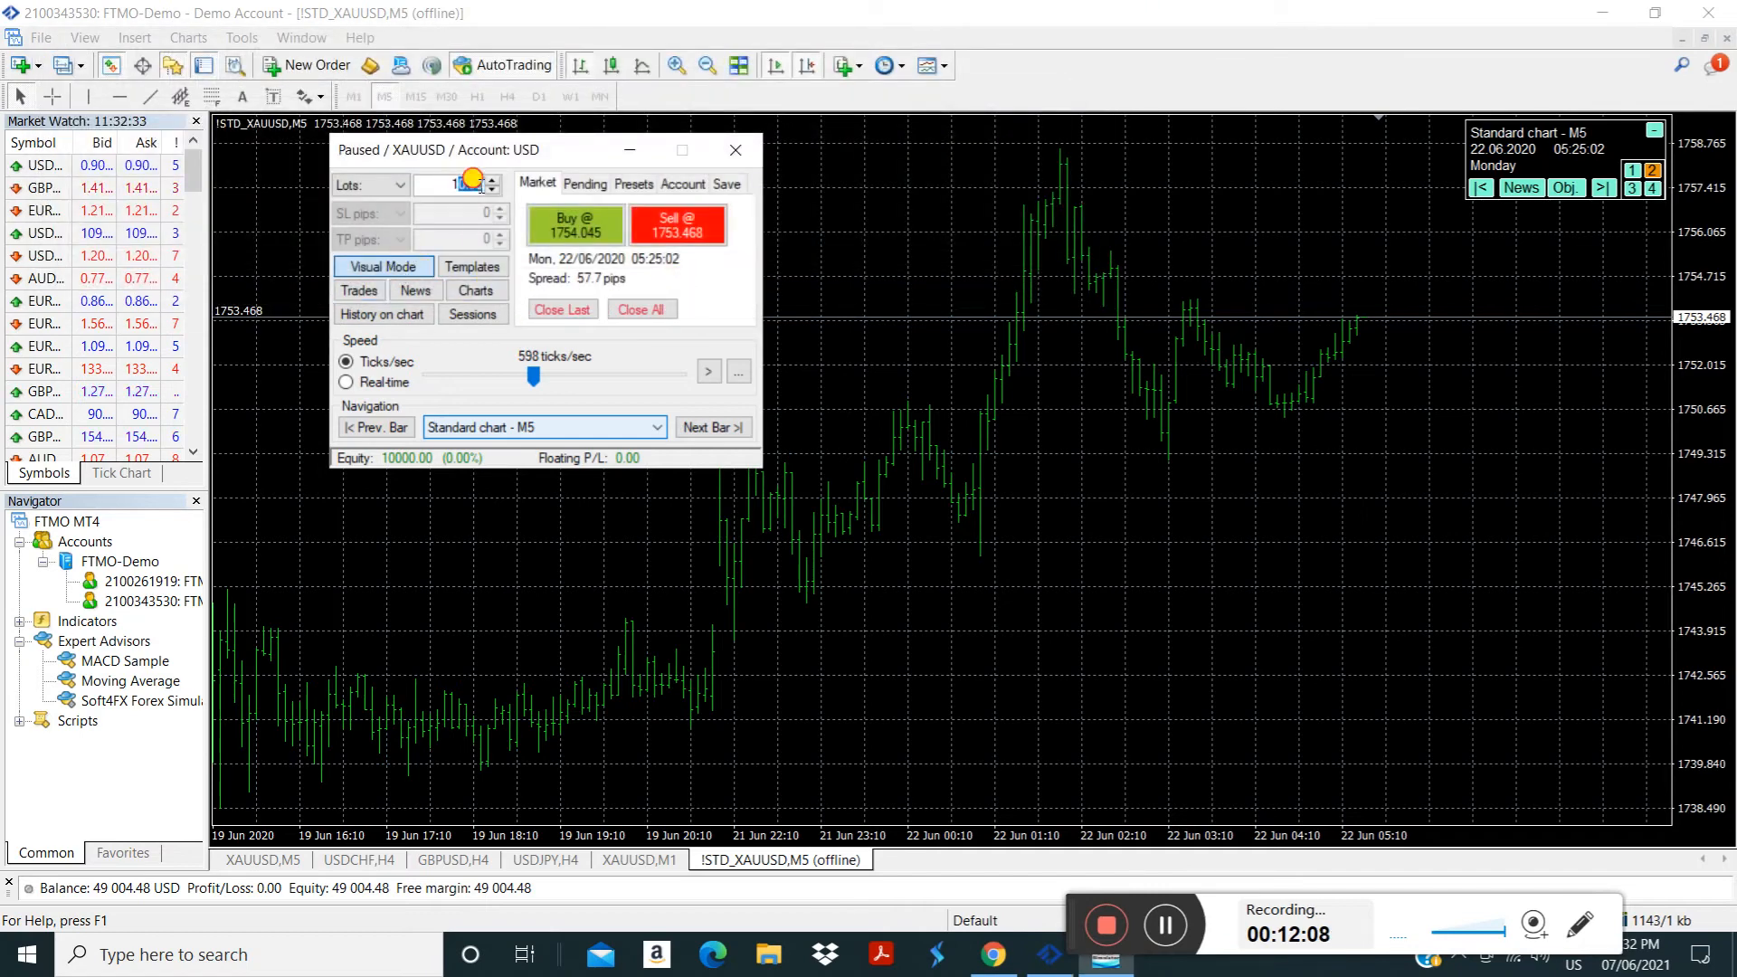
pyautogui.click(685, 187)
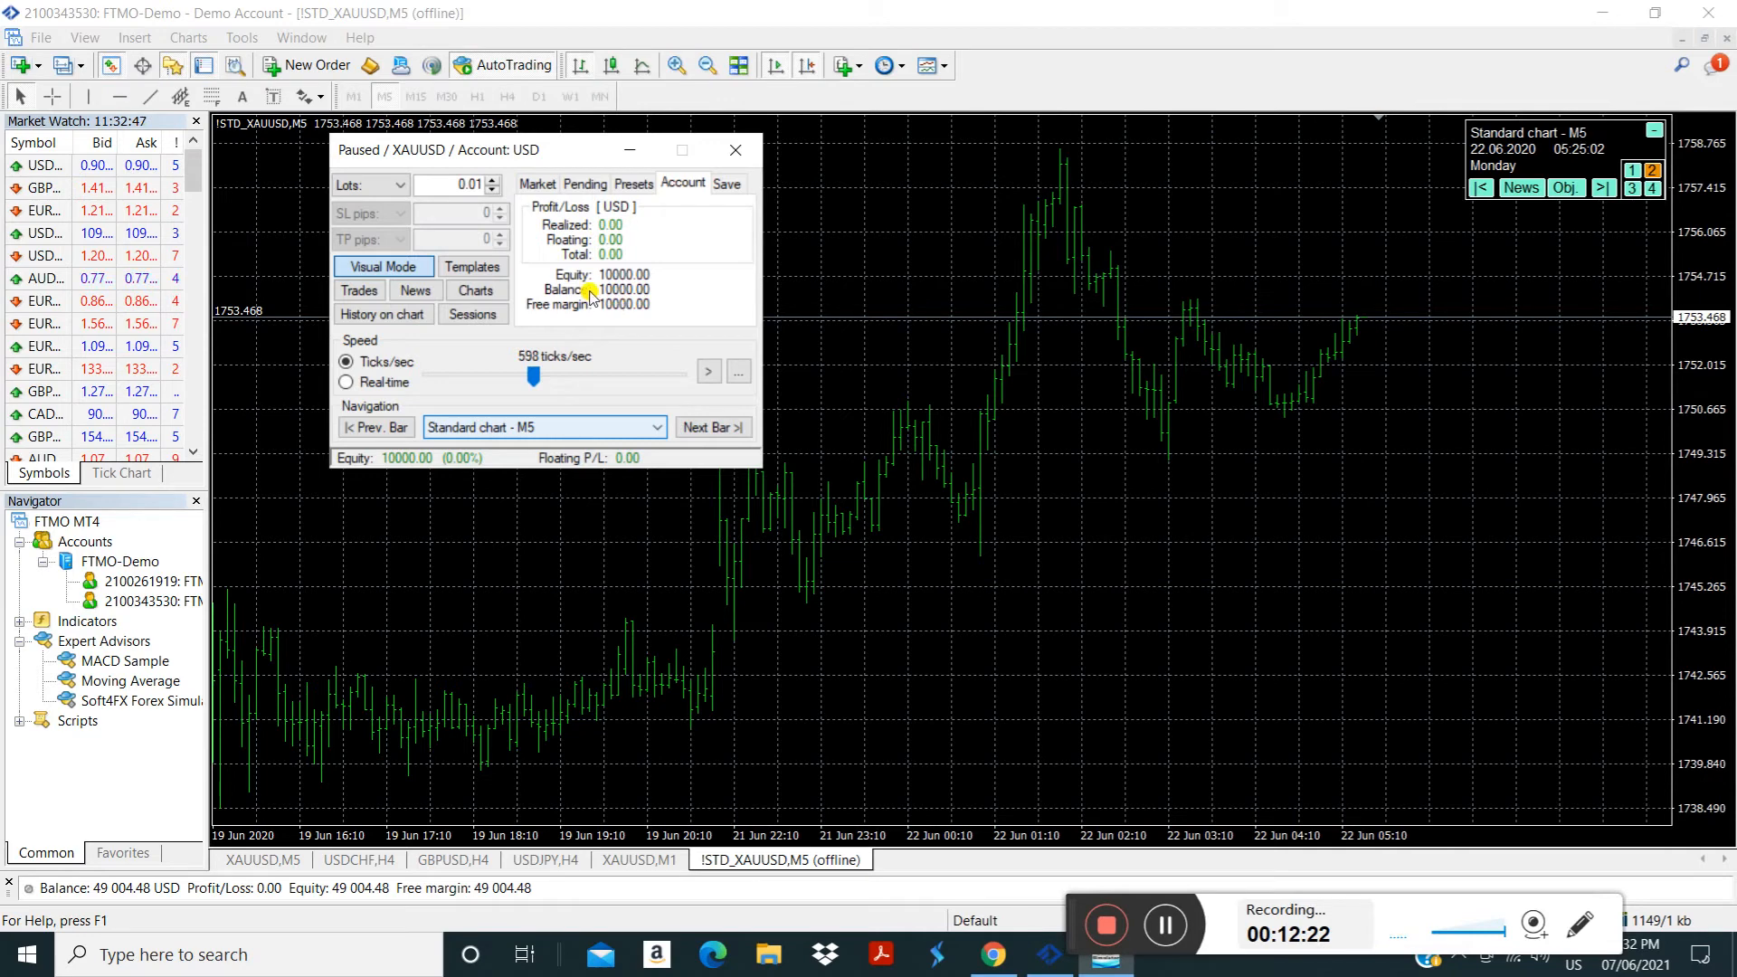
pyautogui.click(728, 184)
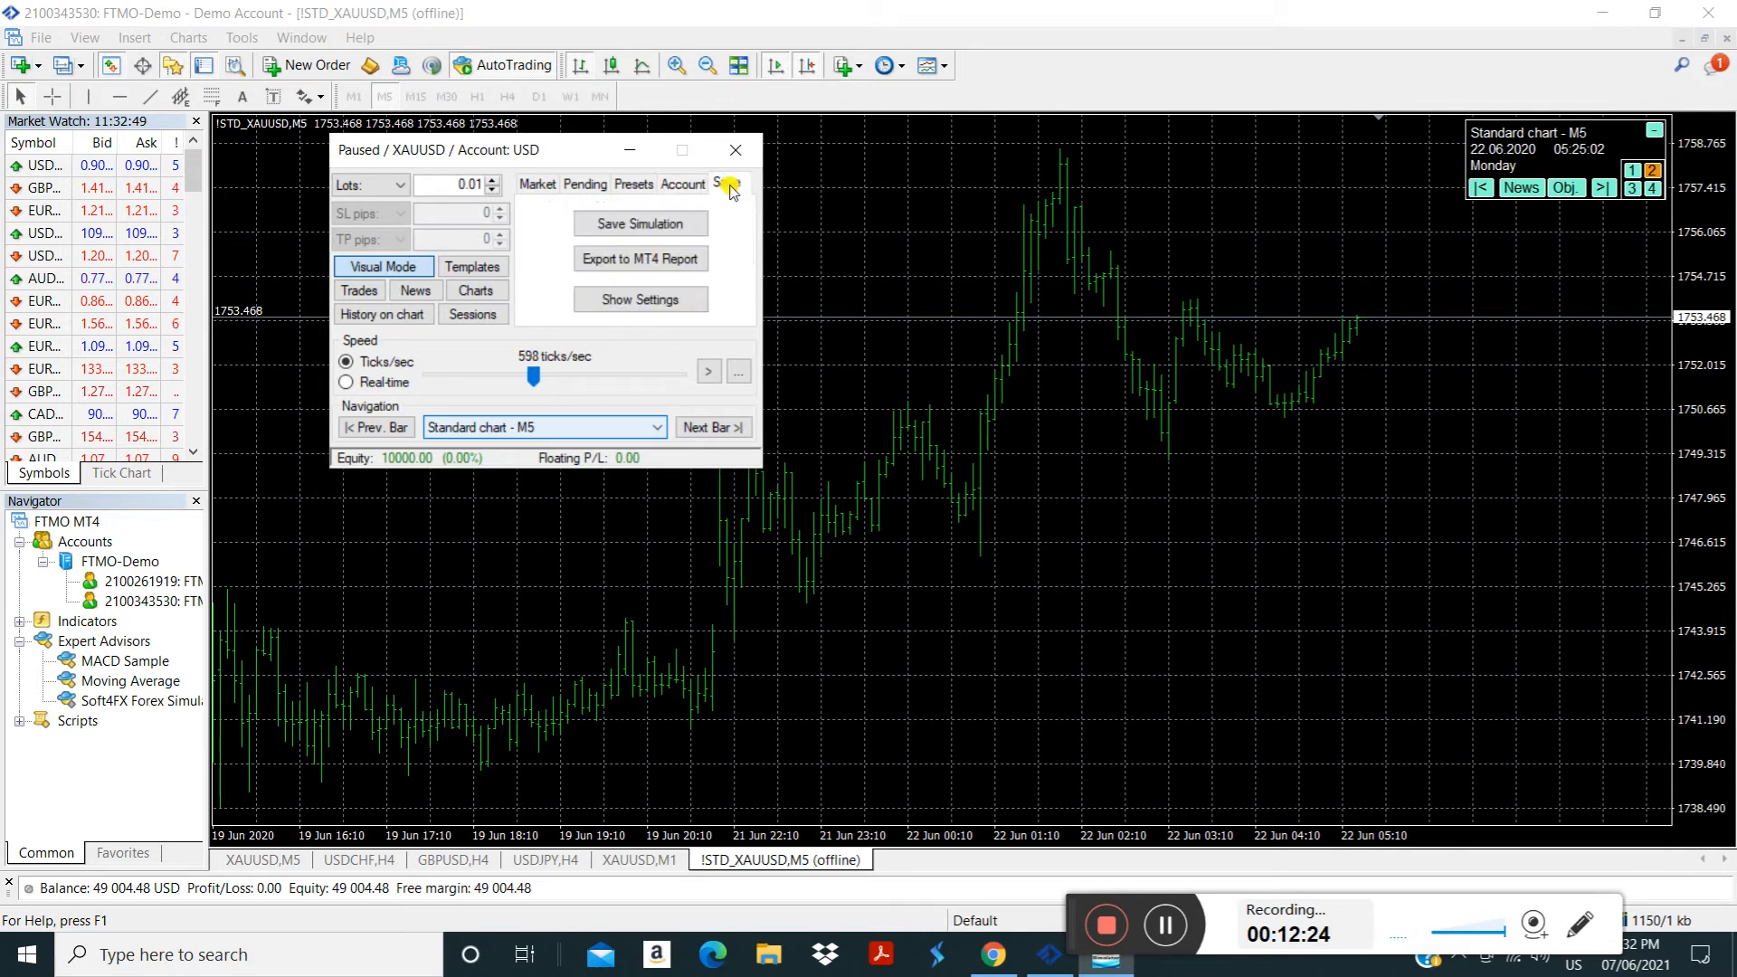
pyautogui.click(678, 184)
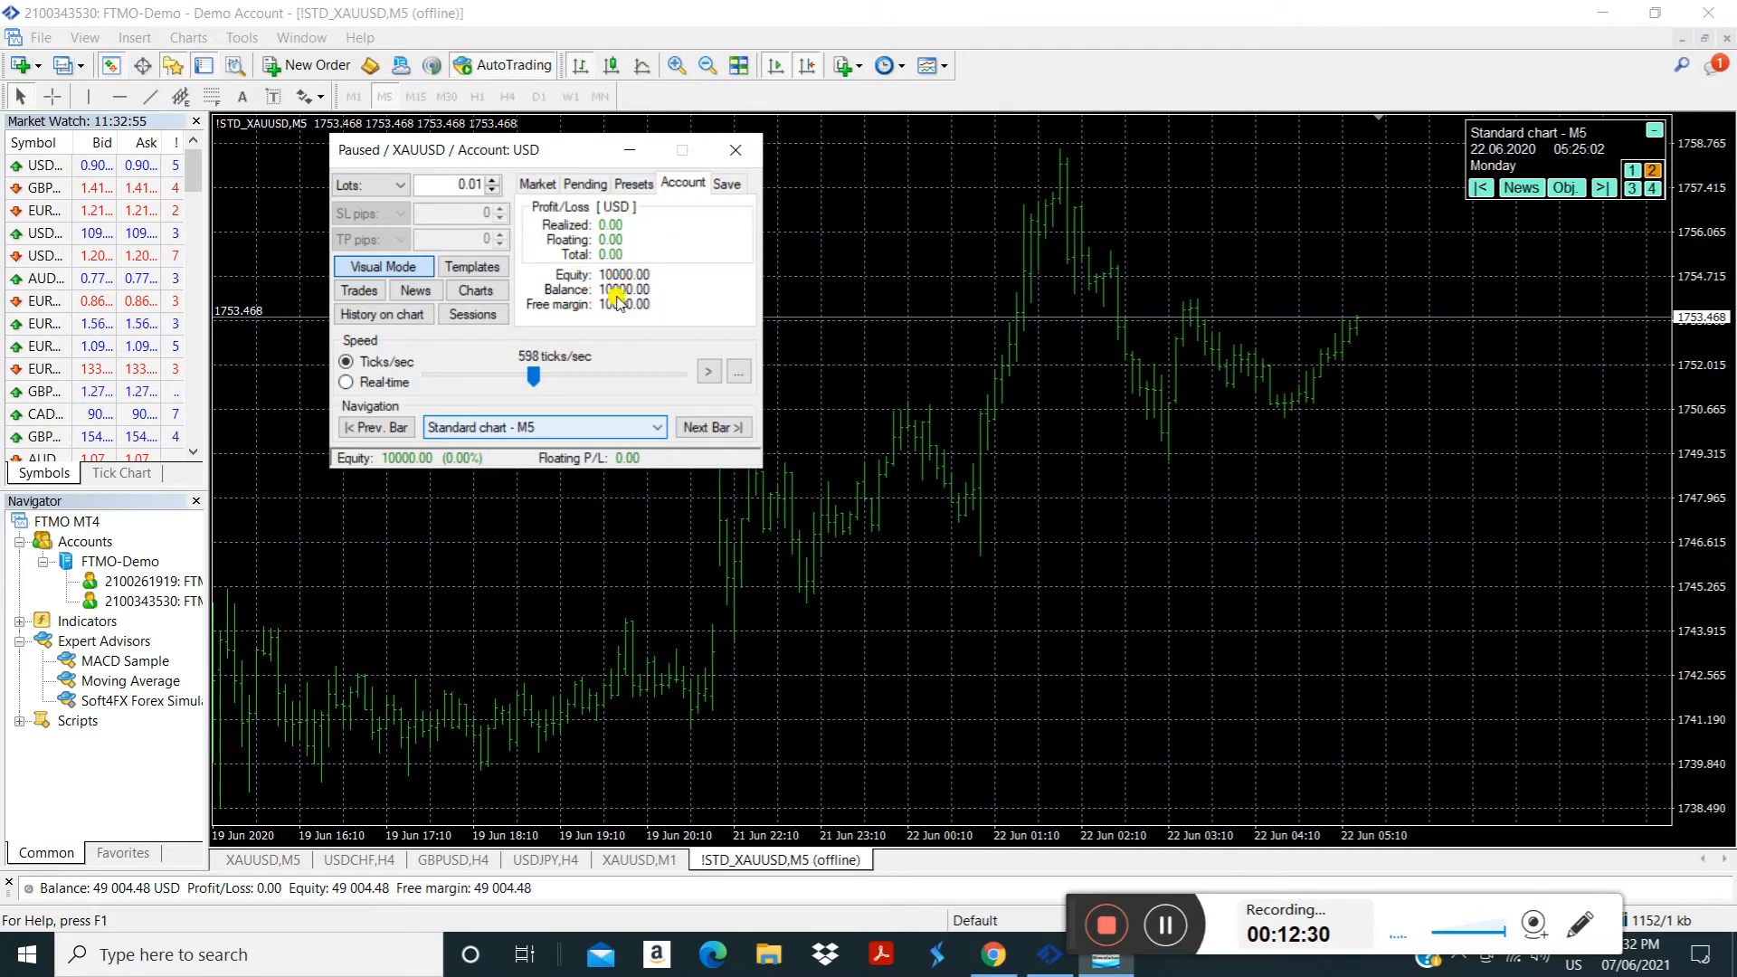
pyautogui.click(541, 183)
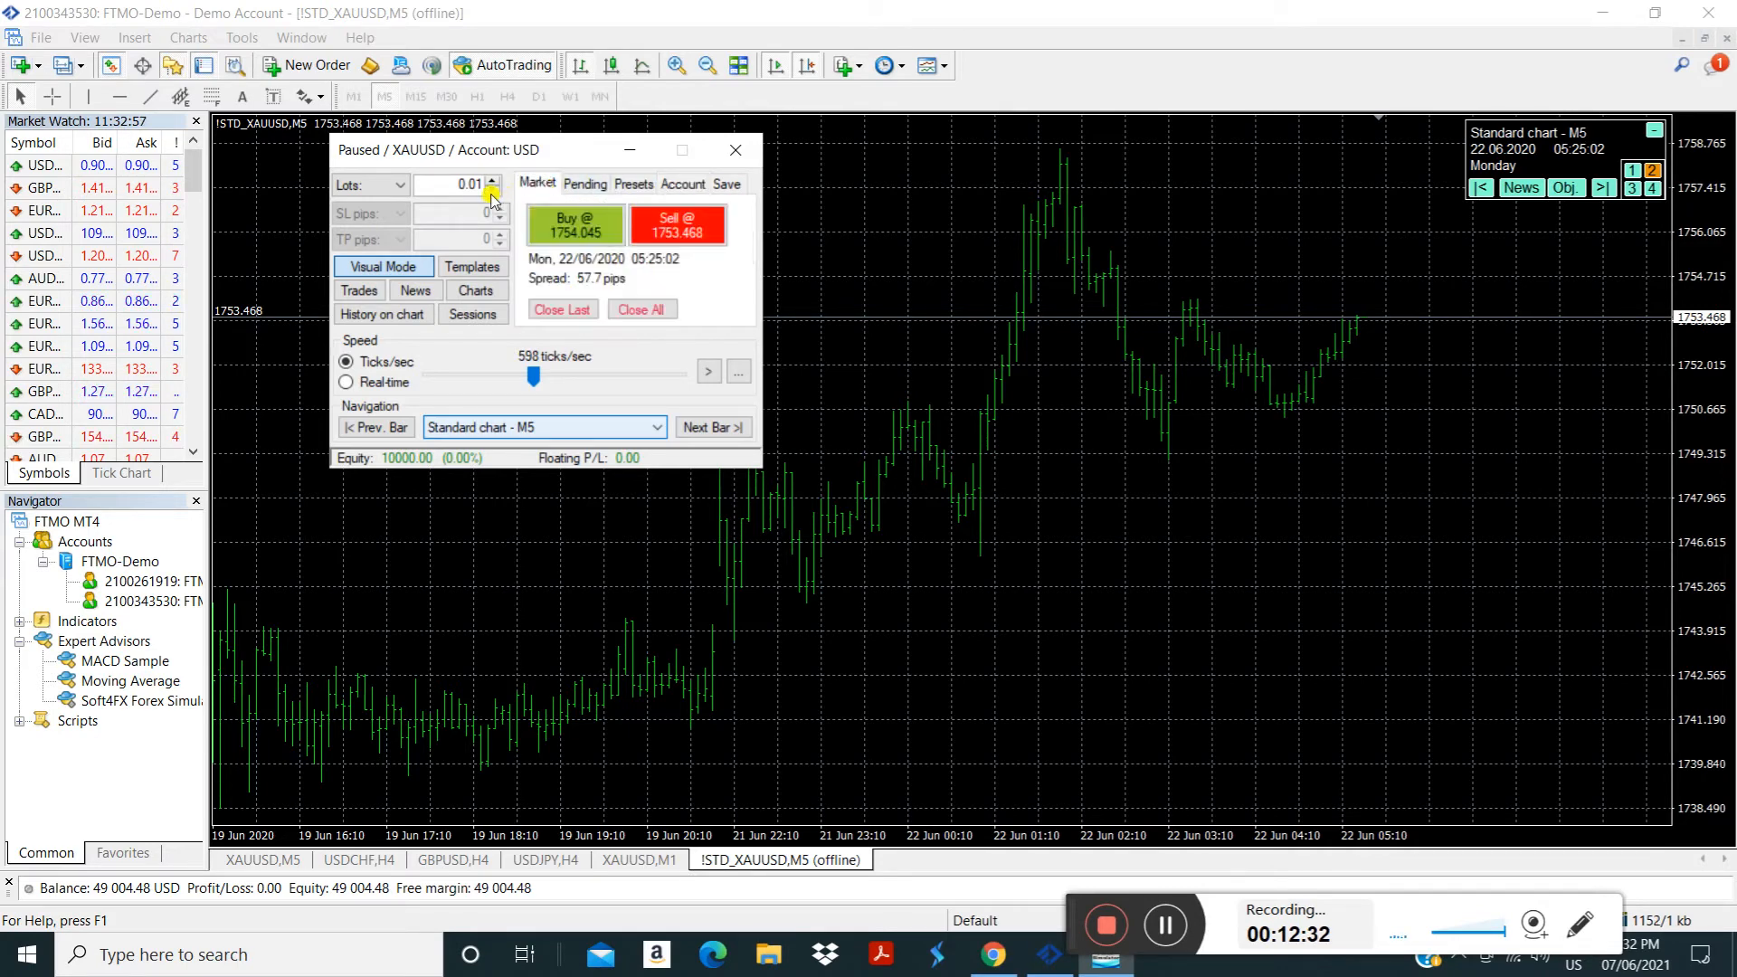
# Set the order size to 1 lot and place a visual buy with stop loss at 1751.430 and take profit at 1756.112
pyautogui.moveTo(459, 190); pyautogui.dragTo(525, 187)
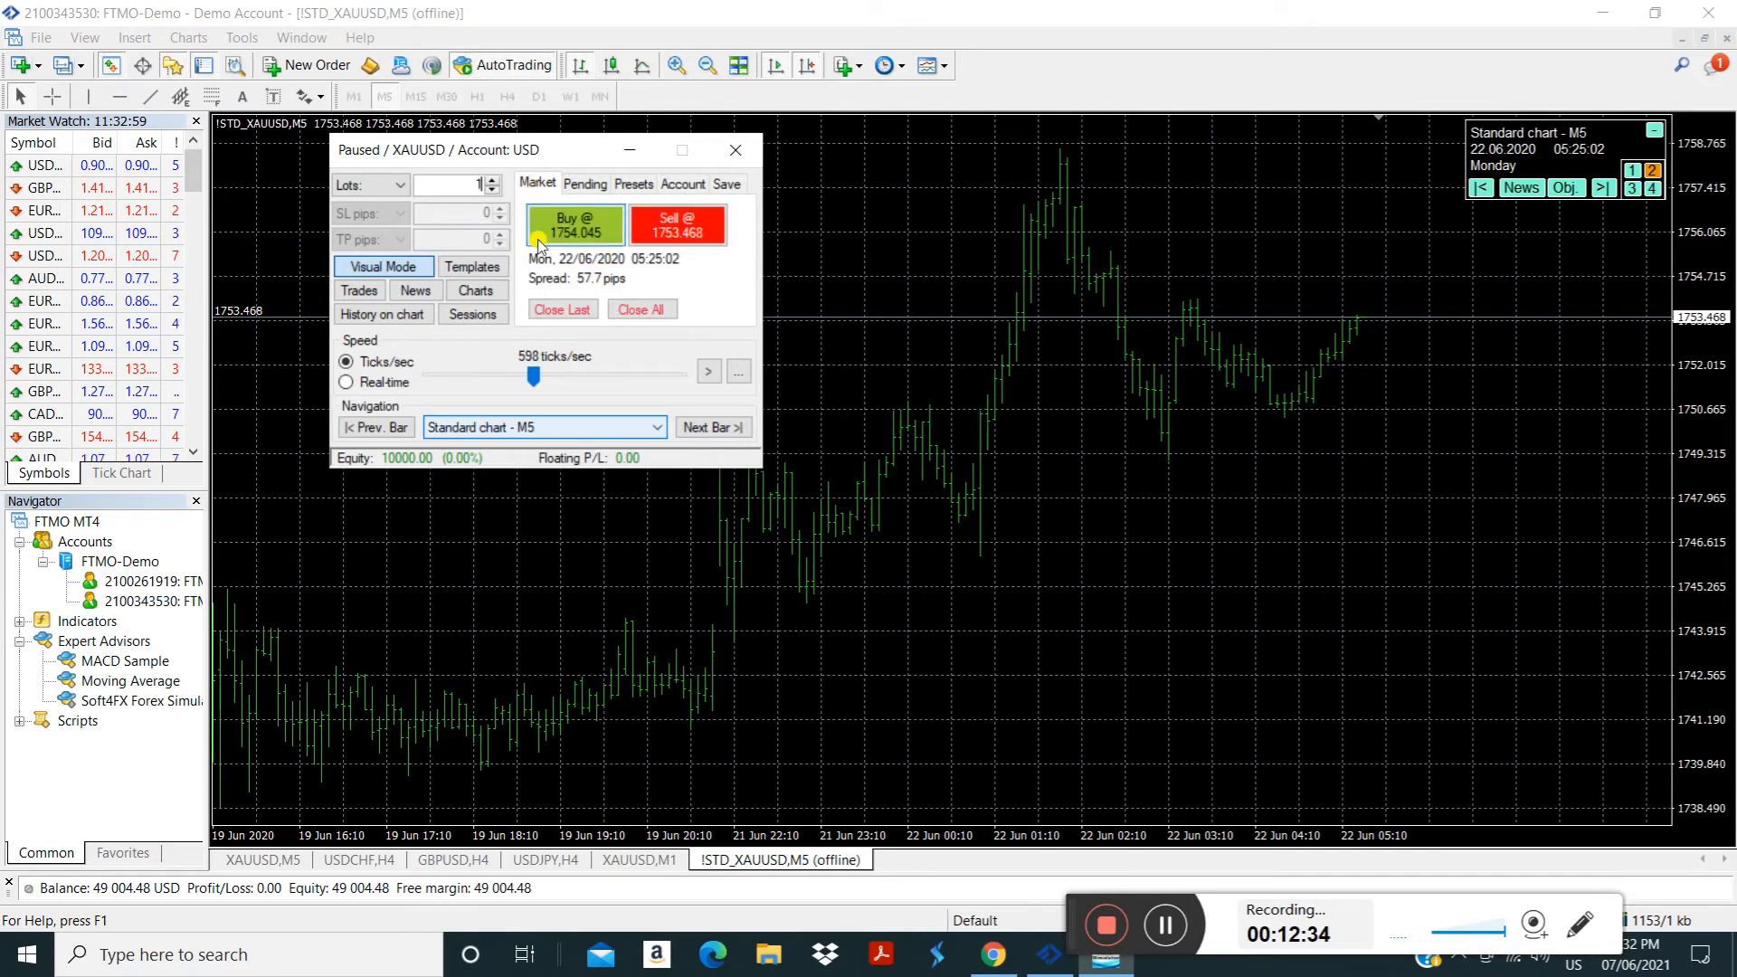
pyautogui.click(395, 268)
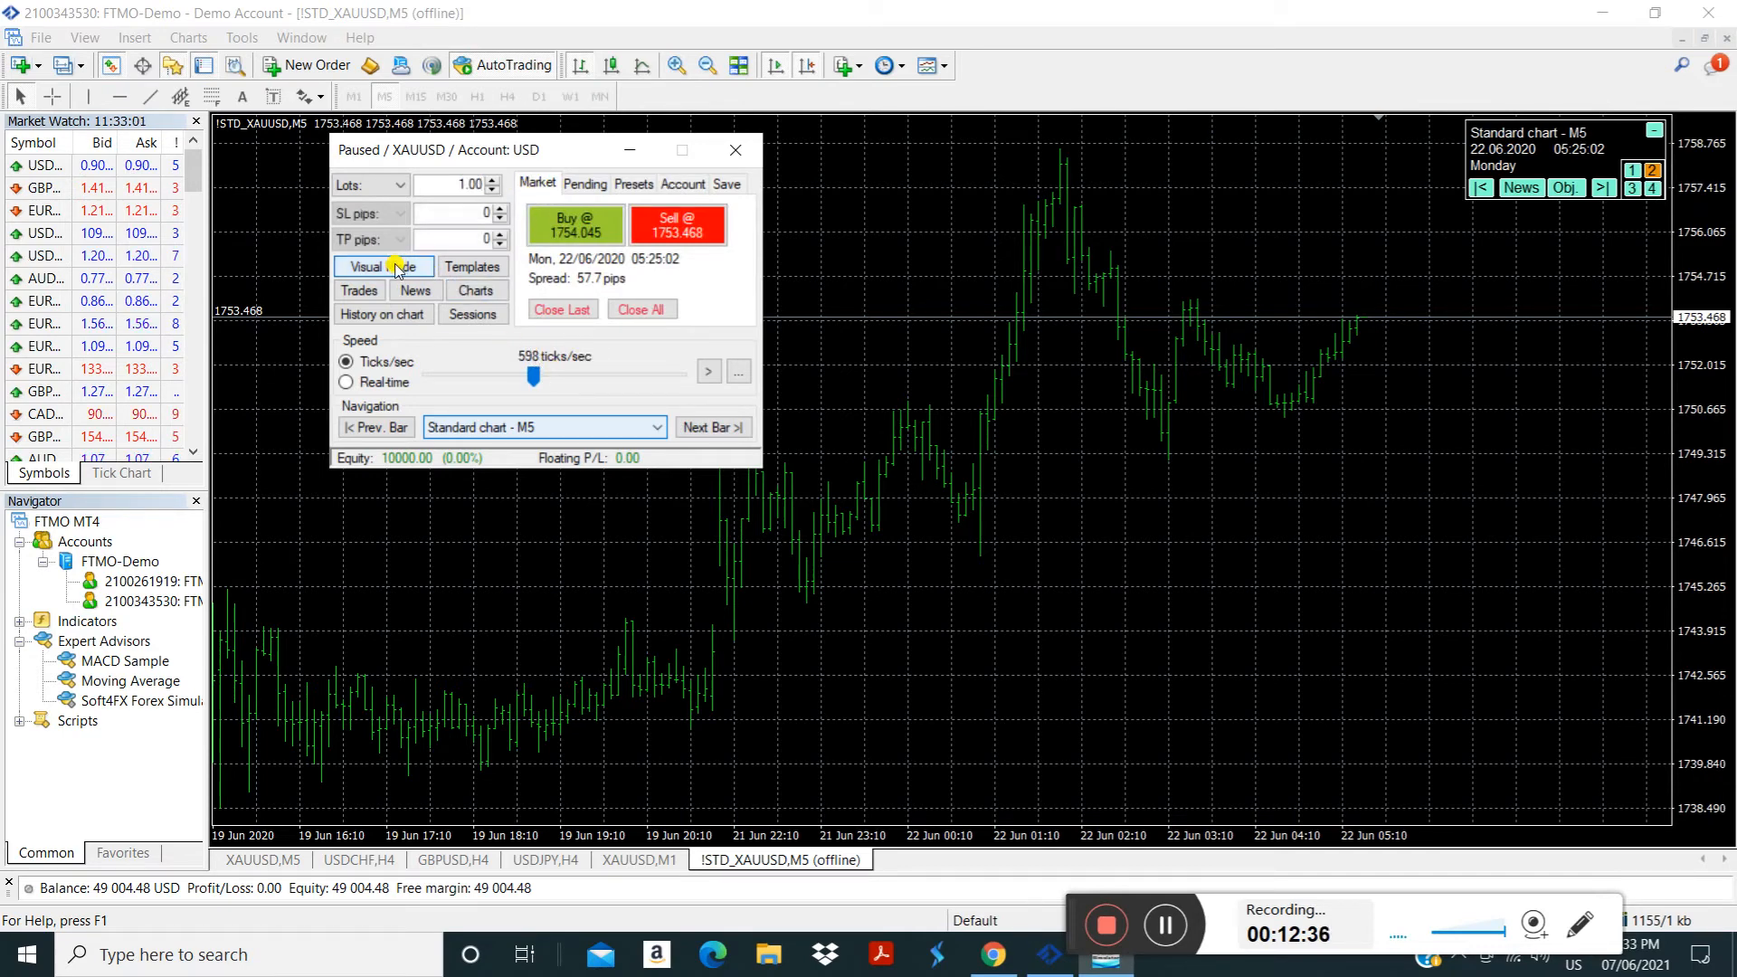
pyautogui.click(396, 269)
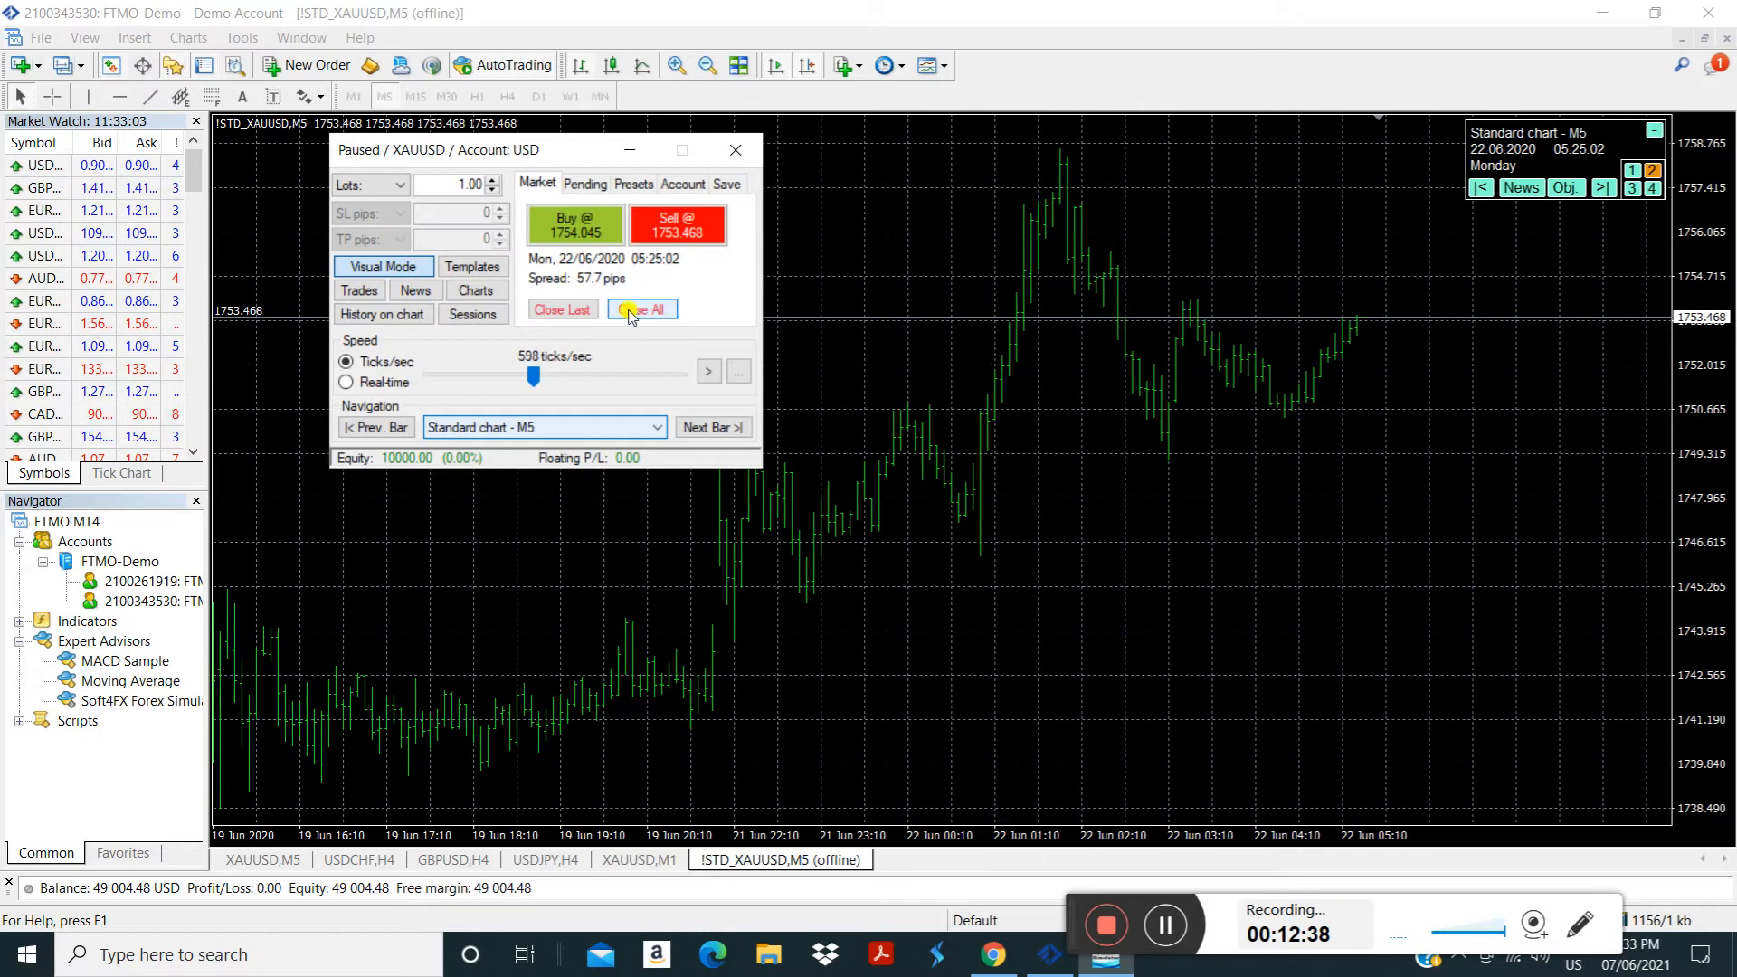
pyautogui.click(587, 233)
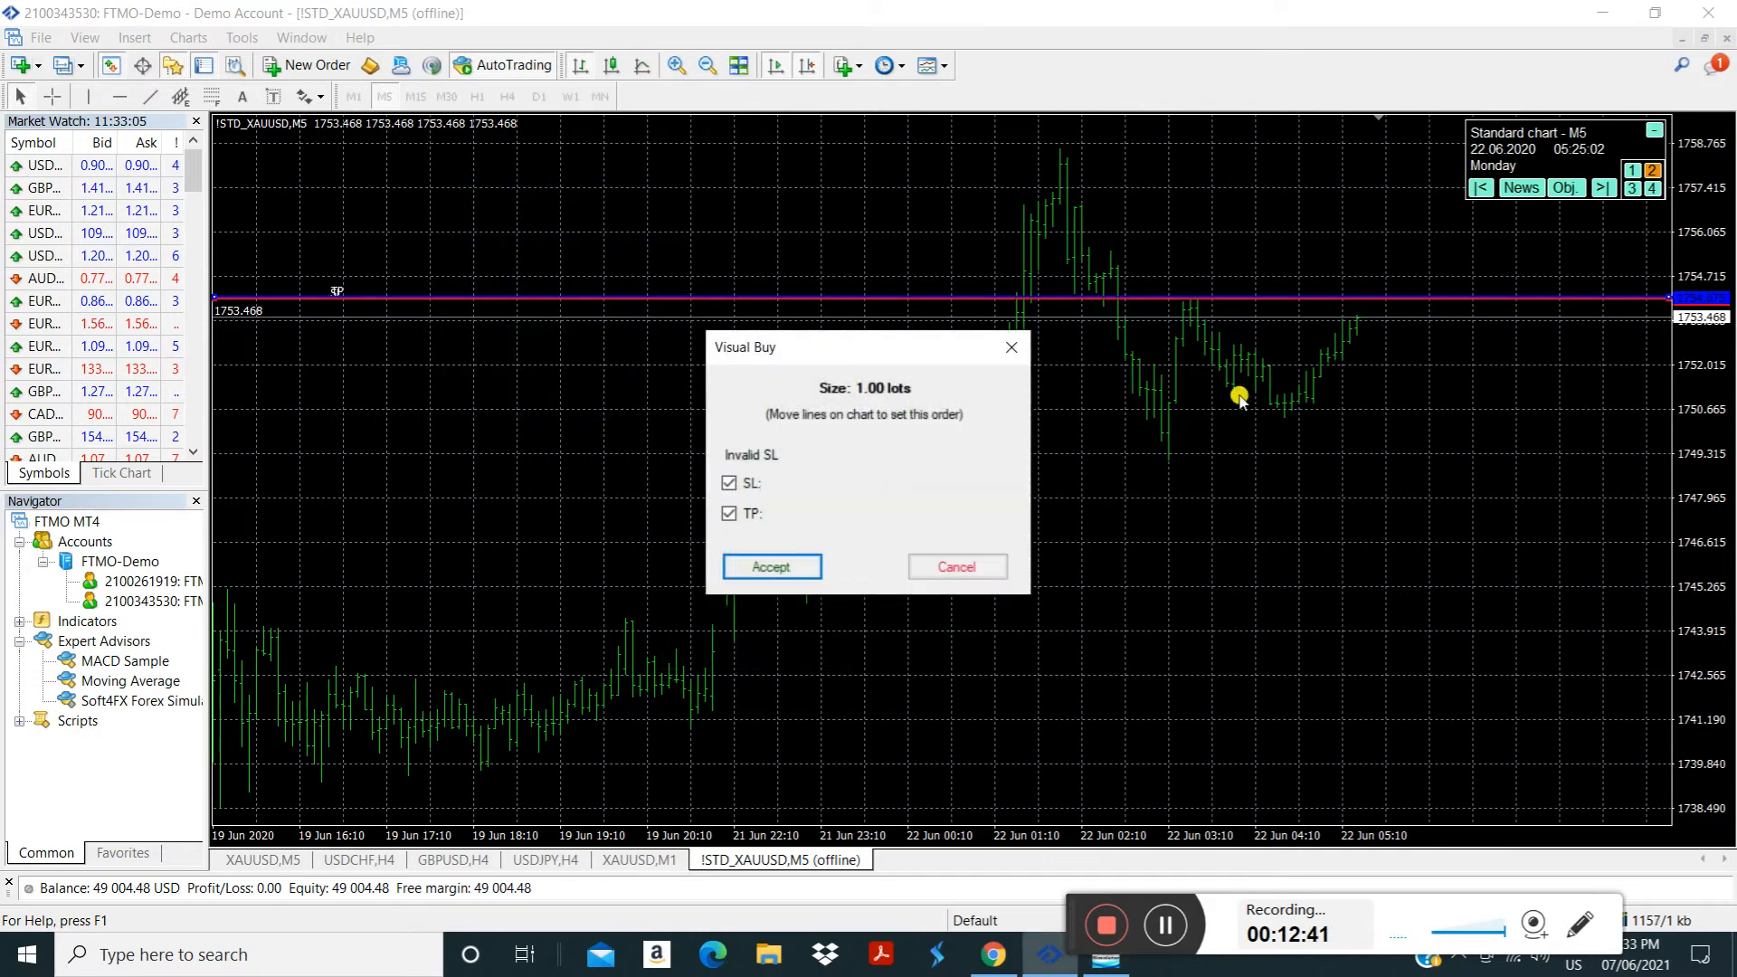
pyautogui.moveTo(1342, 298); pyautogui.dragTo(1349, 232)
pyautogui.moveTo(1364, 303); pyautogui.dragTo(1363, 387)
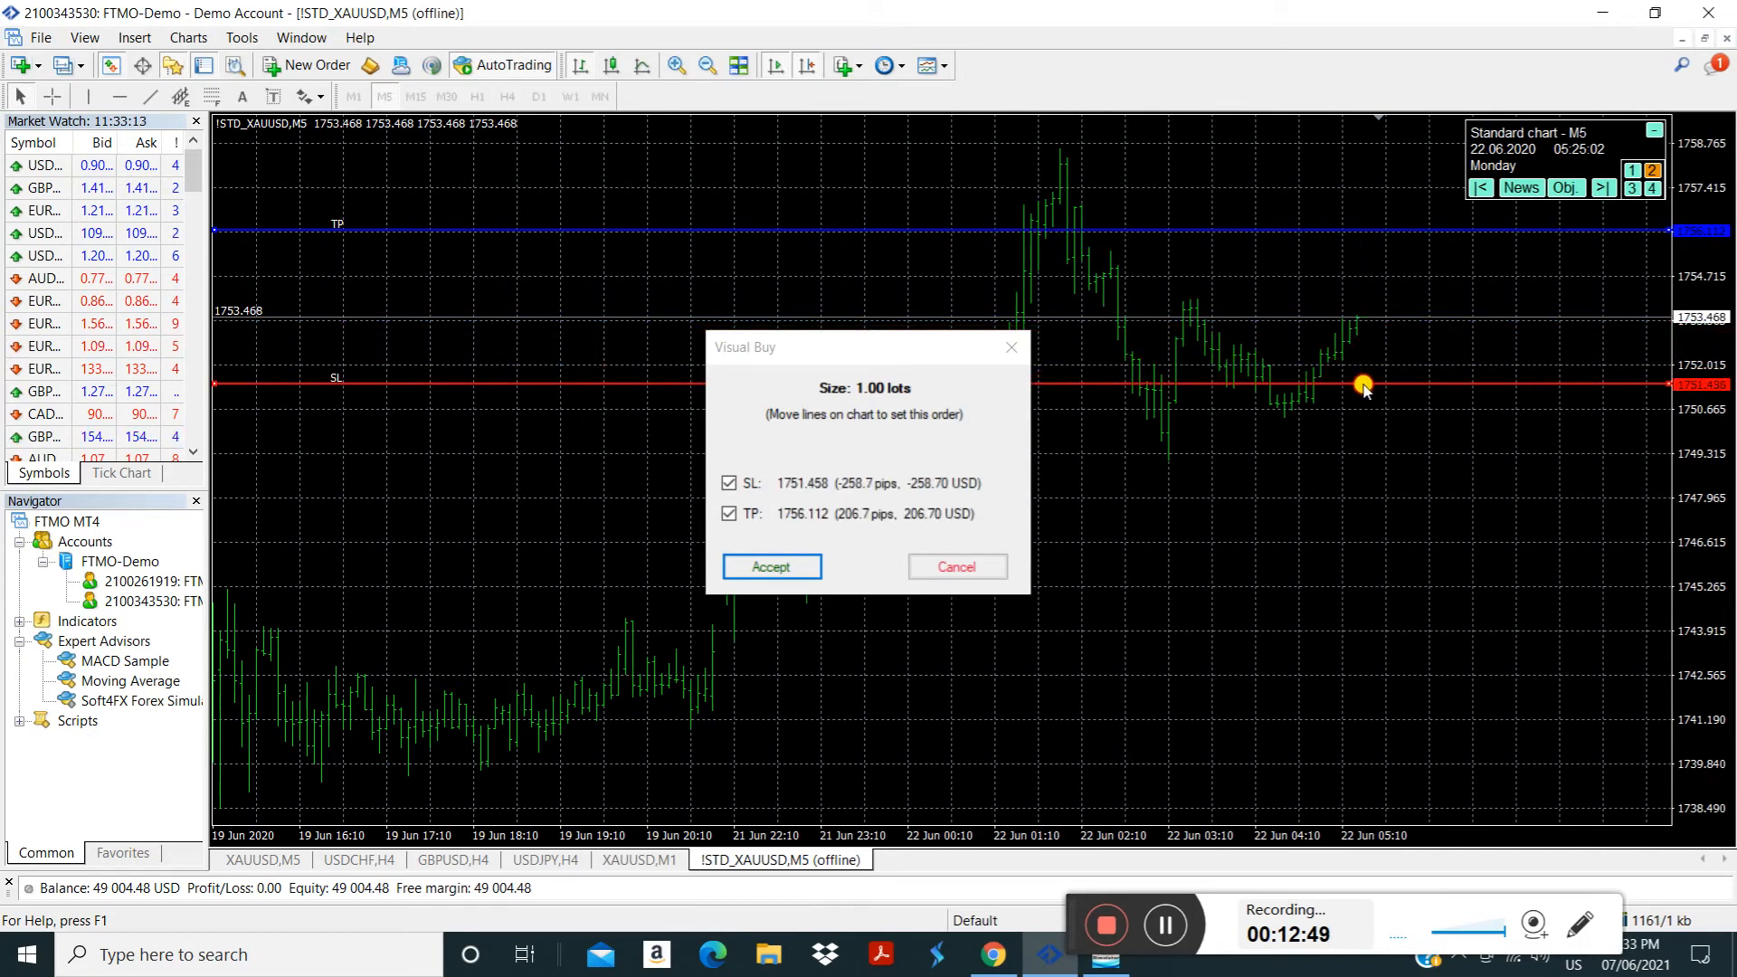
pyautogui.click(804, 566)
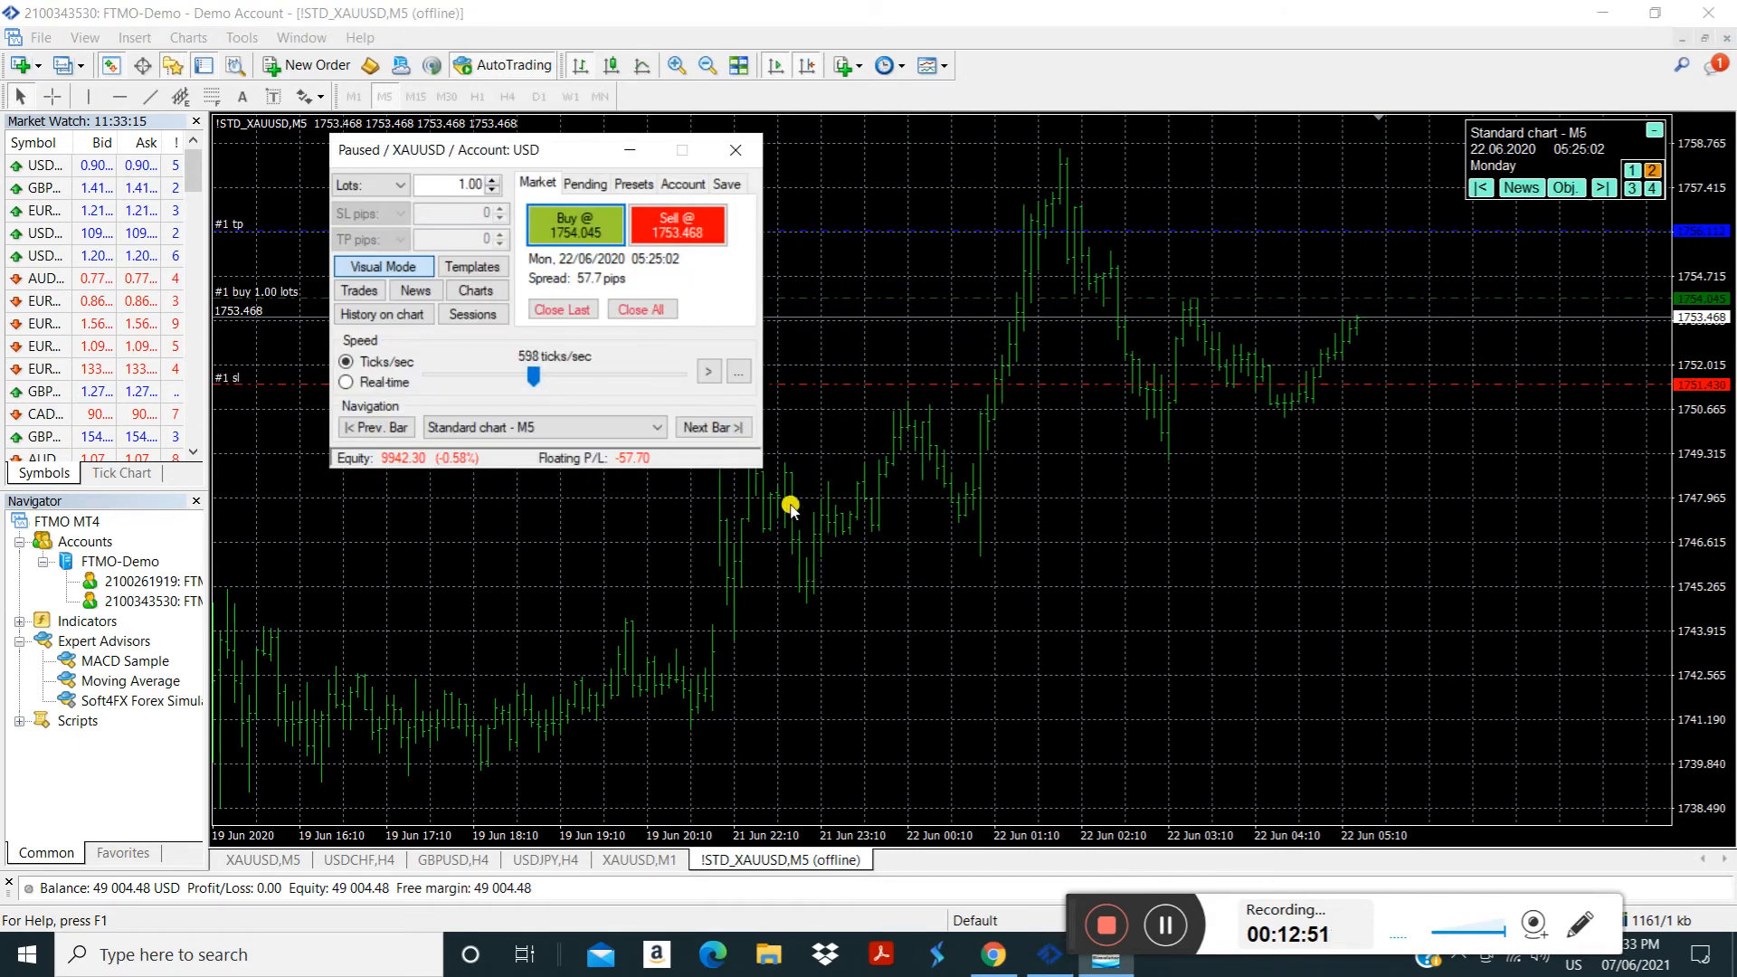
# Advance the XAUUSD replay bar by bar to 05:40 on 22.06.2020
pyautogui.click(709, 428)
pyautogui.click(710, 428)
pyautogui.click(709, 428)
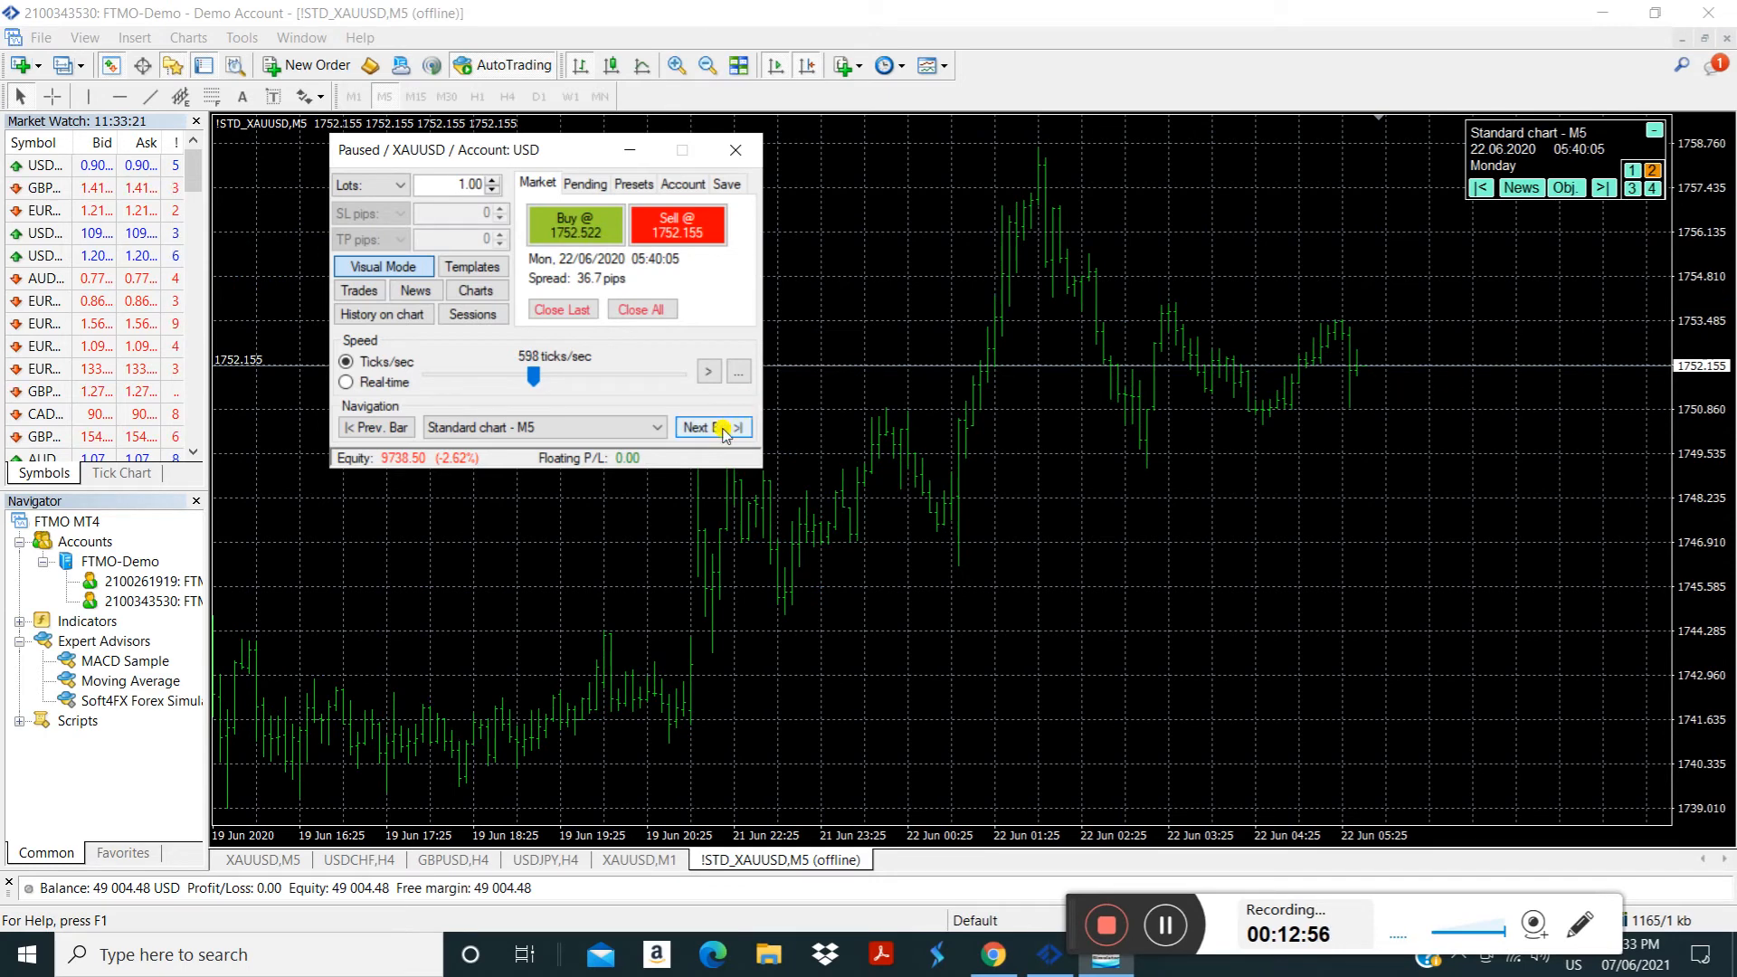
pyautogui.click(597, 234)
pyautogui.moveTo(1411, 354); pyautogui.dragTo(1413, 430)
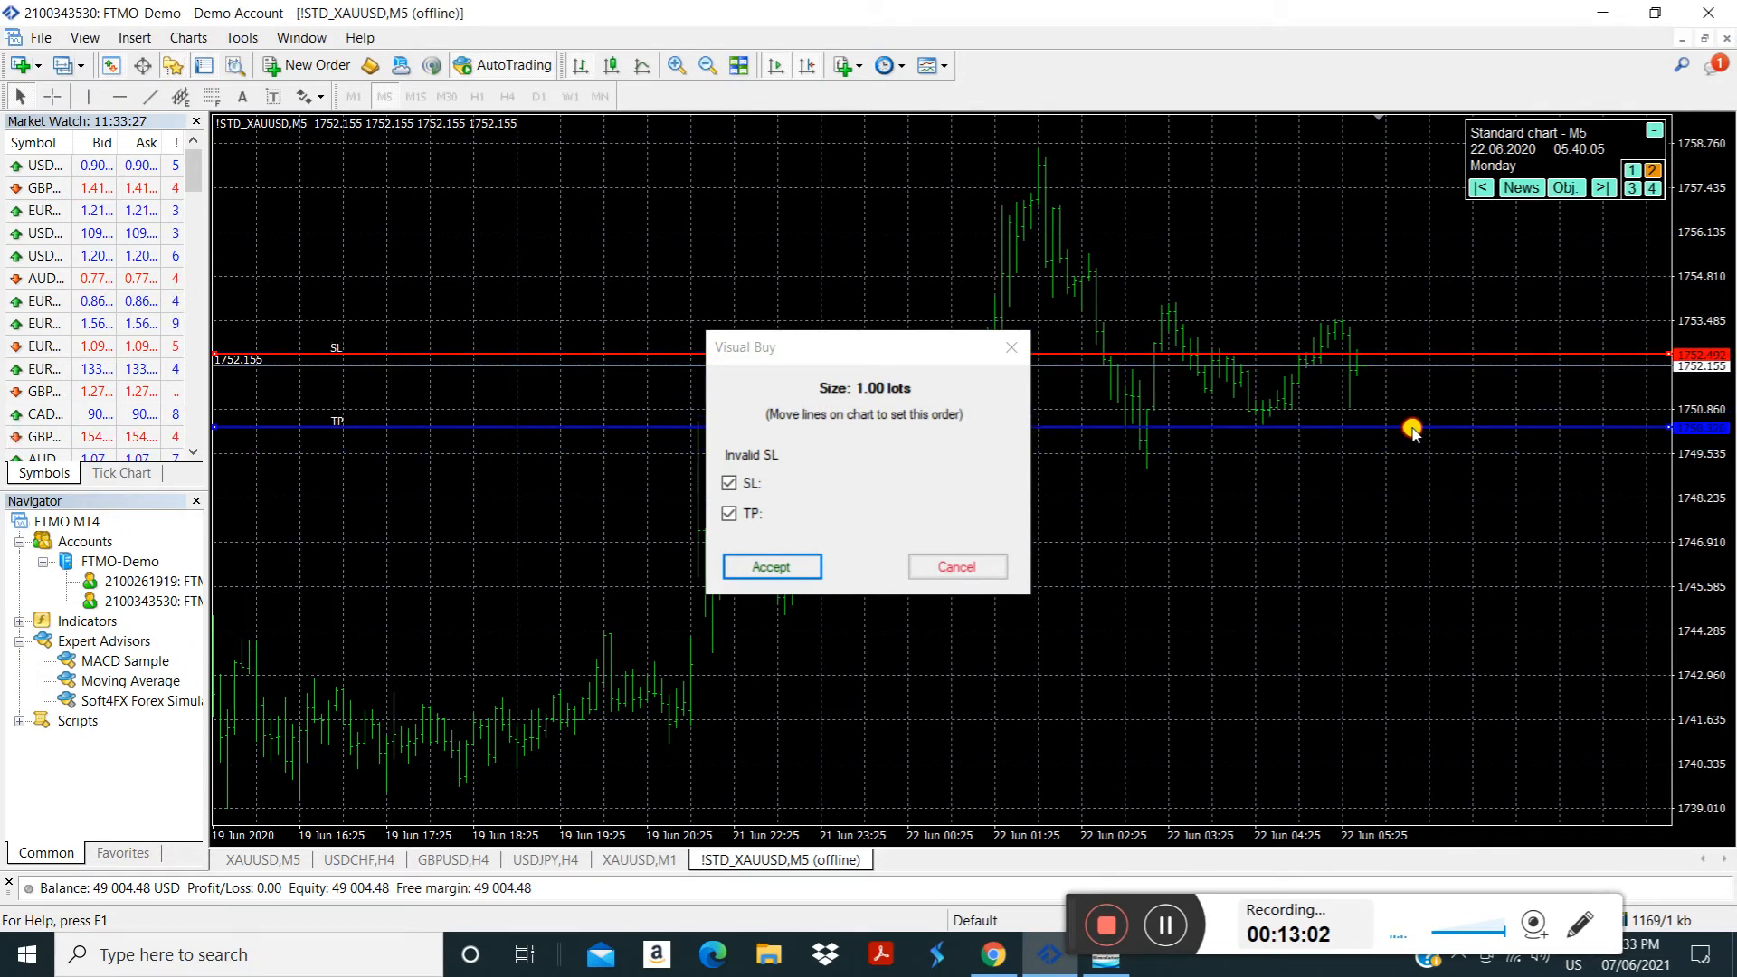
pyautogui.moveTo(1399, 354); pyautogui.dragTo(1404, 299)
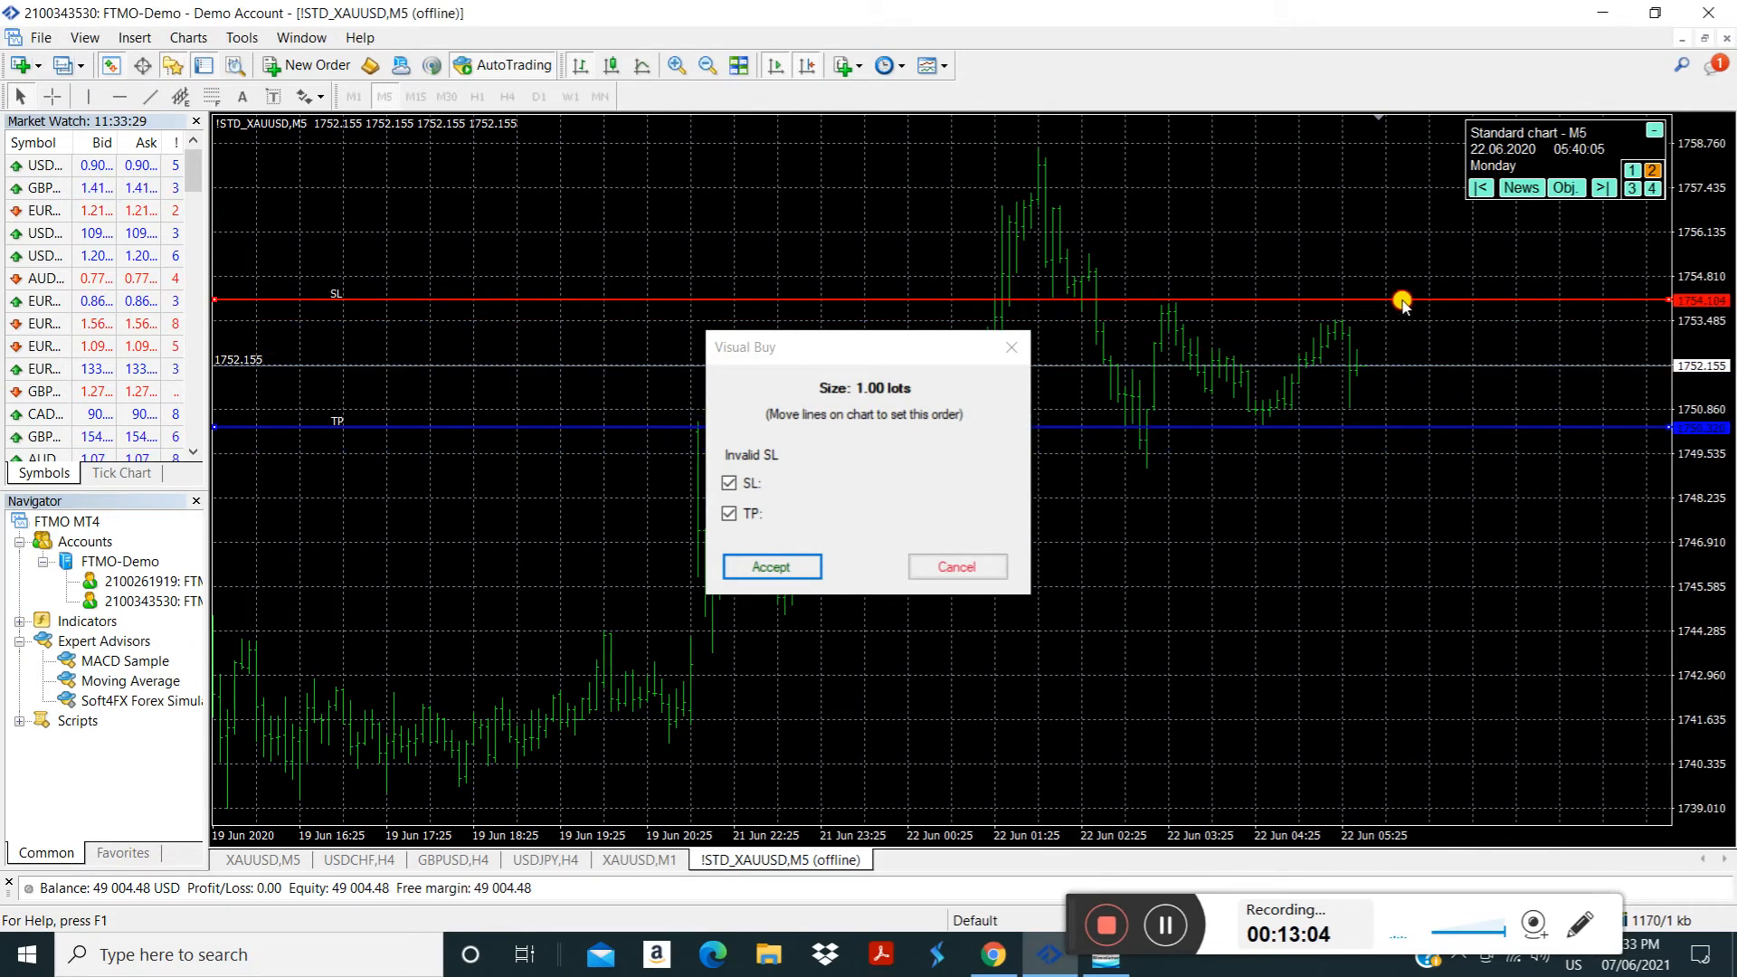
pyautogui.click(771, 566)
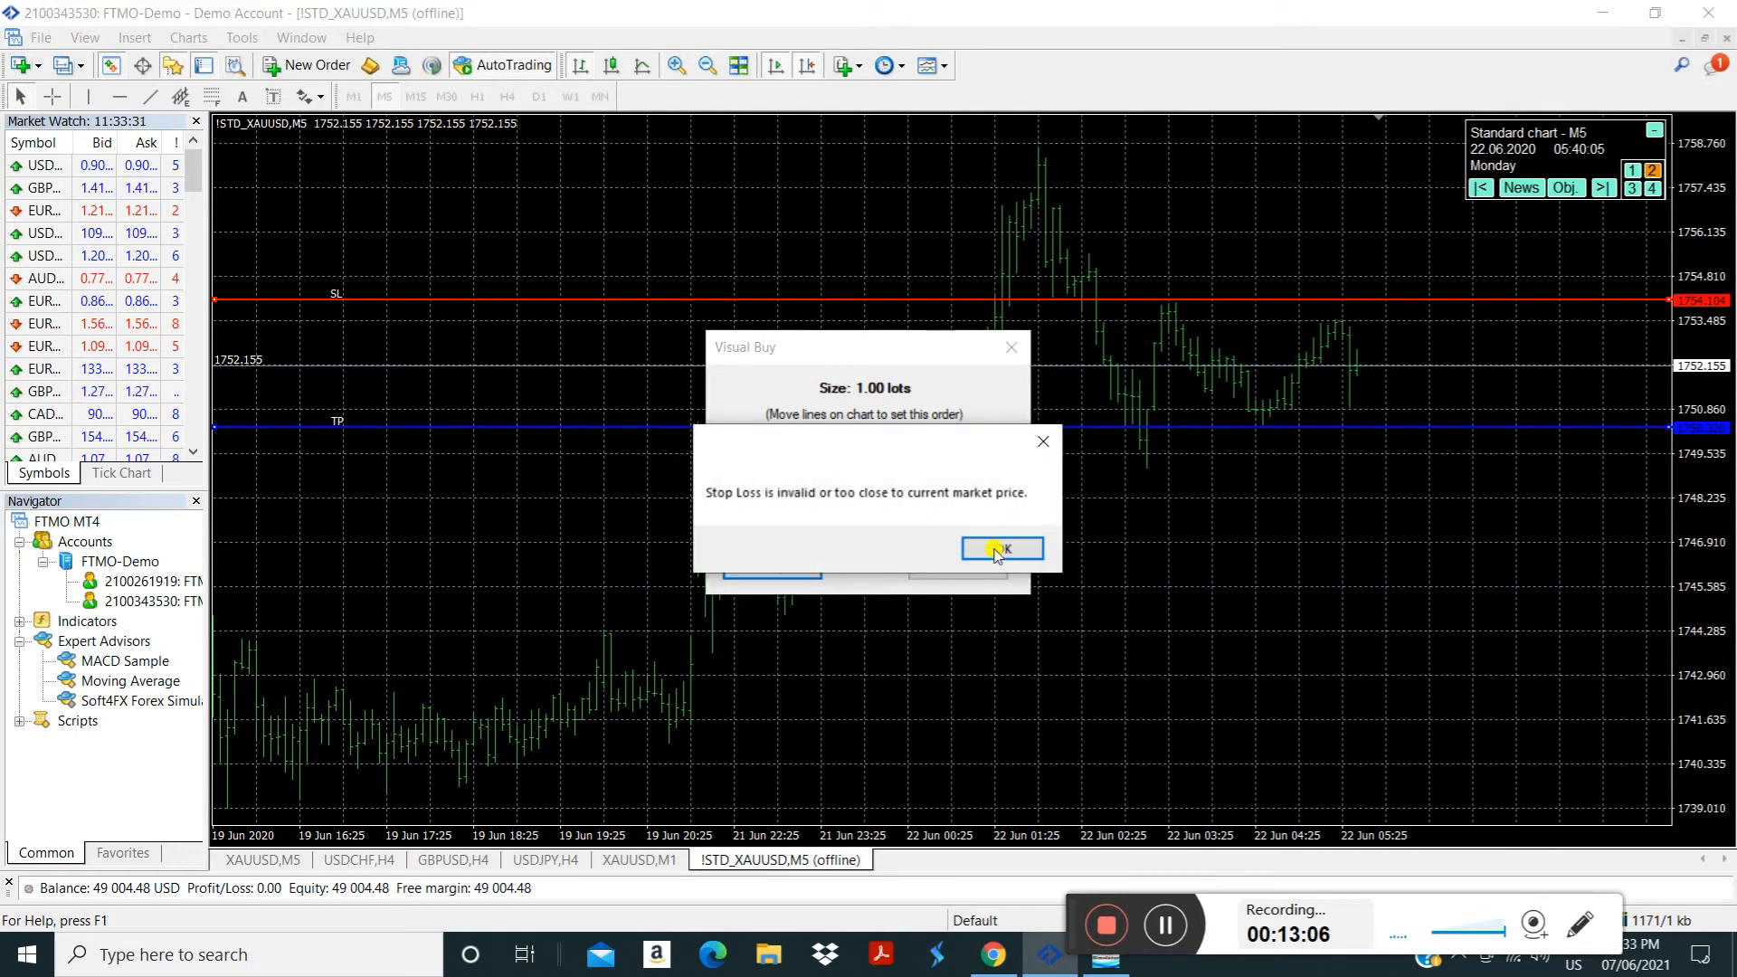
pyautogui.click(1006, 550)
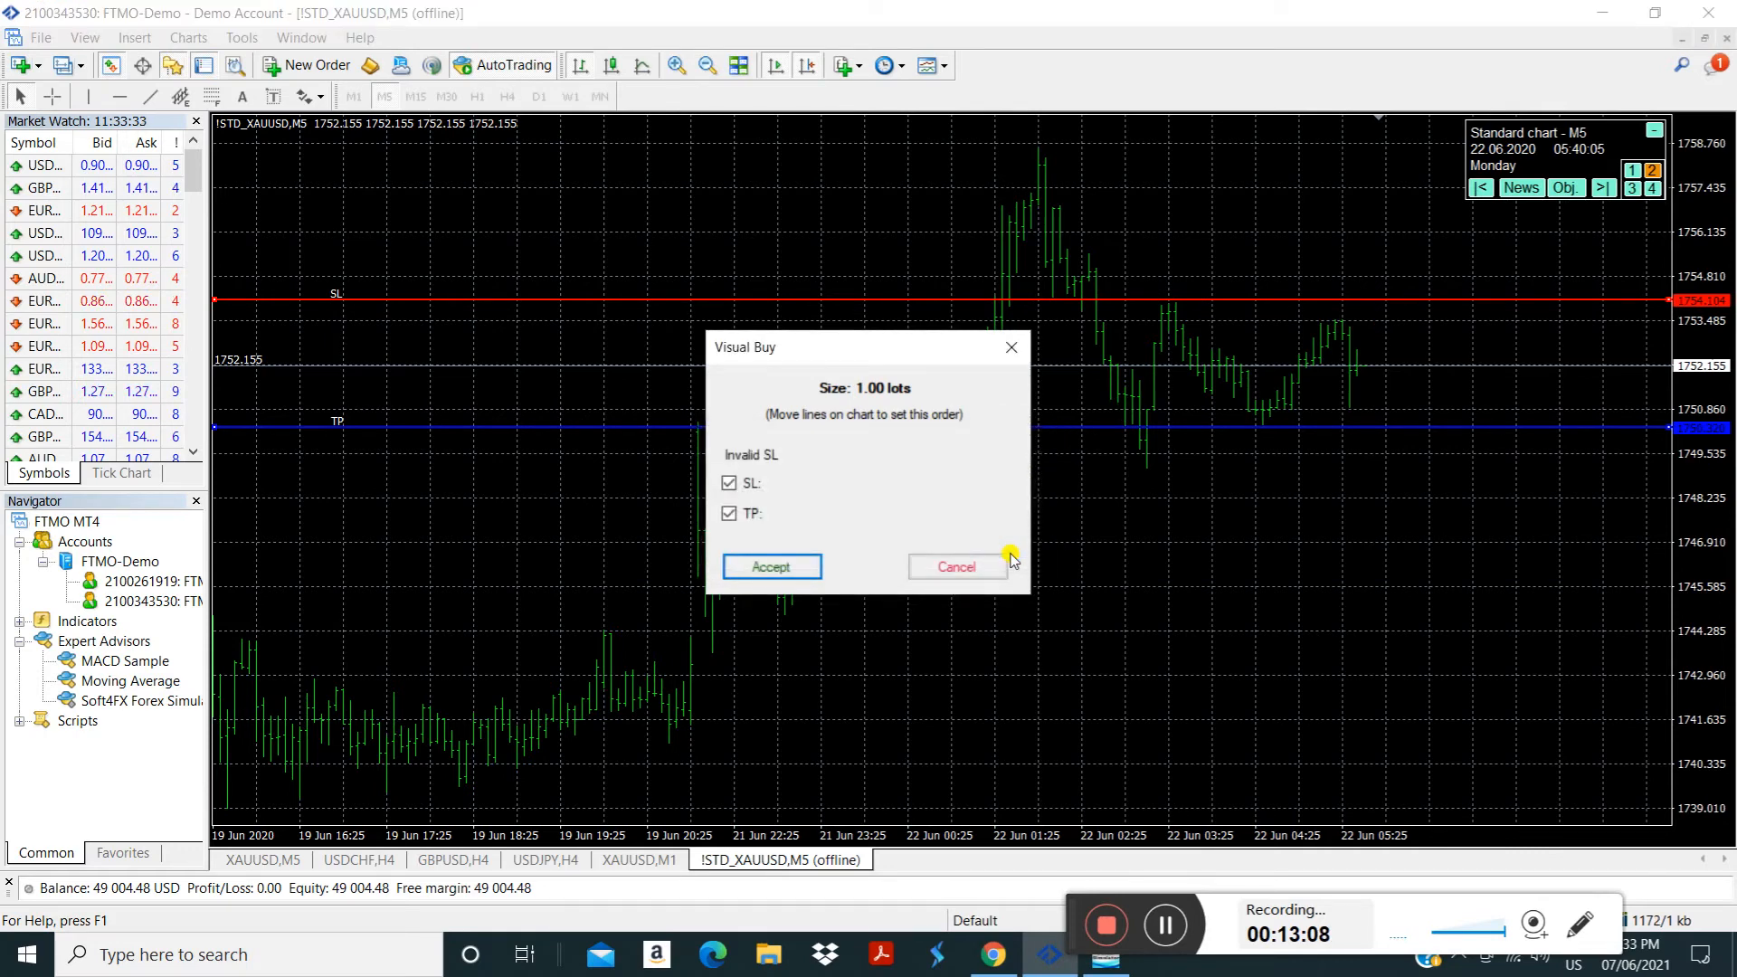
pyautogui.click(771, 567)
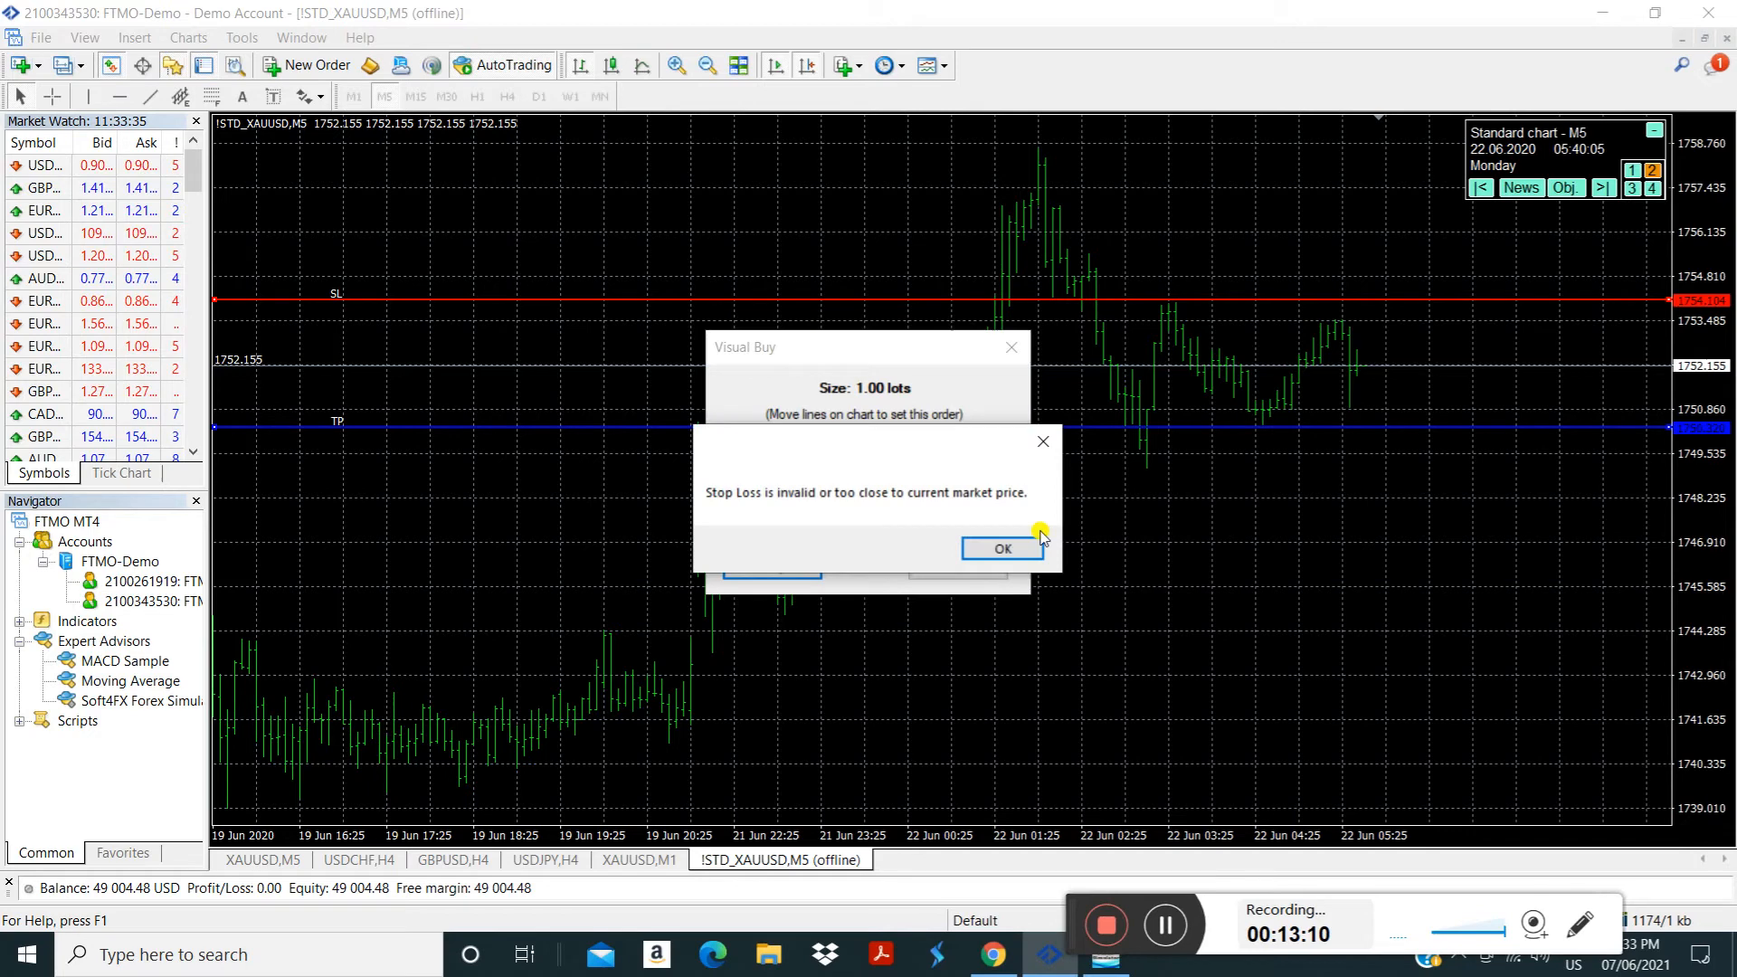
pyautogui.click(1005, 550)
pyautogui.click(1003, 559)
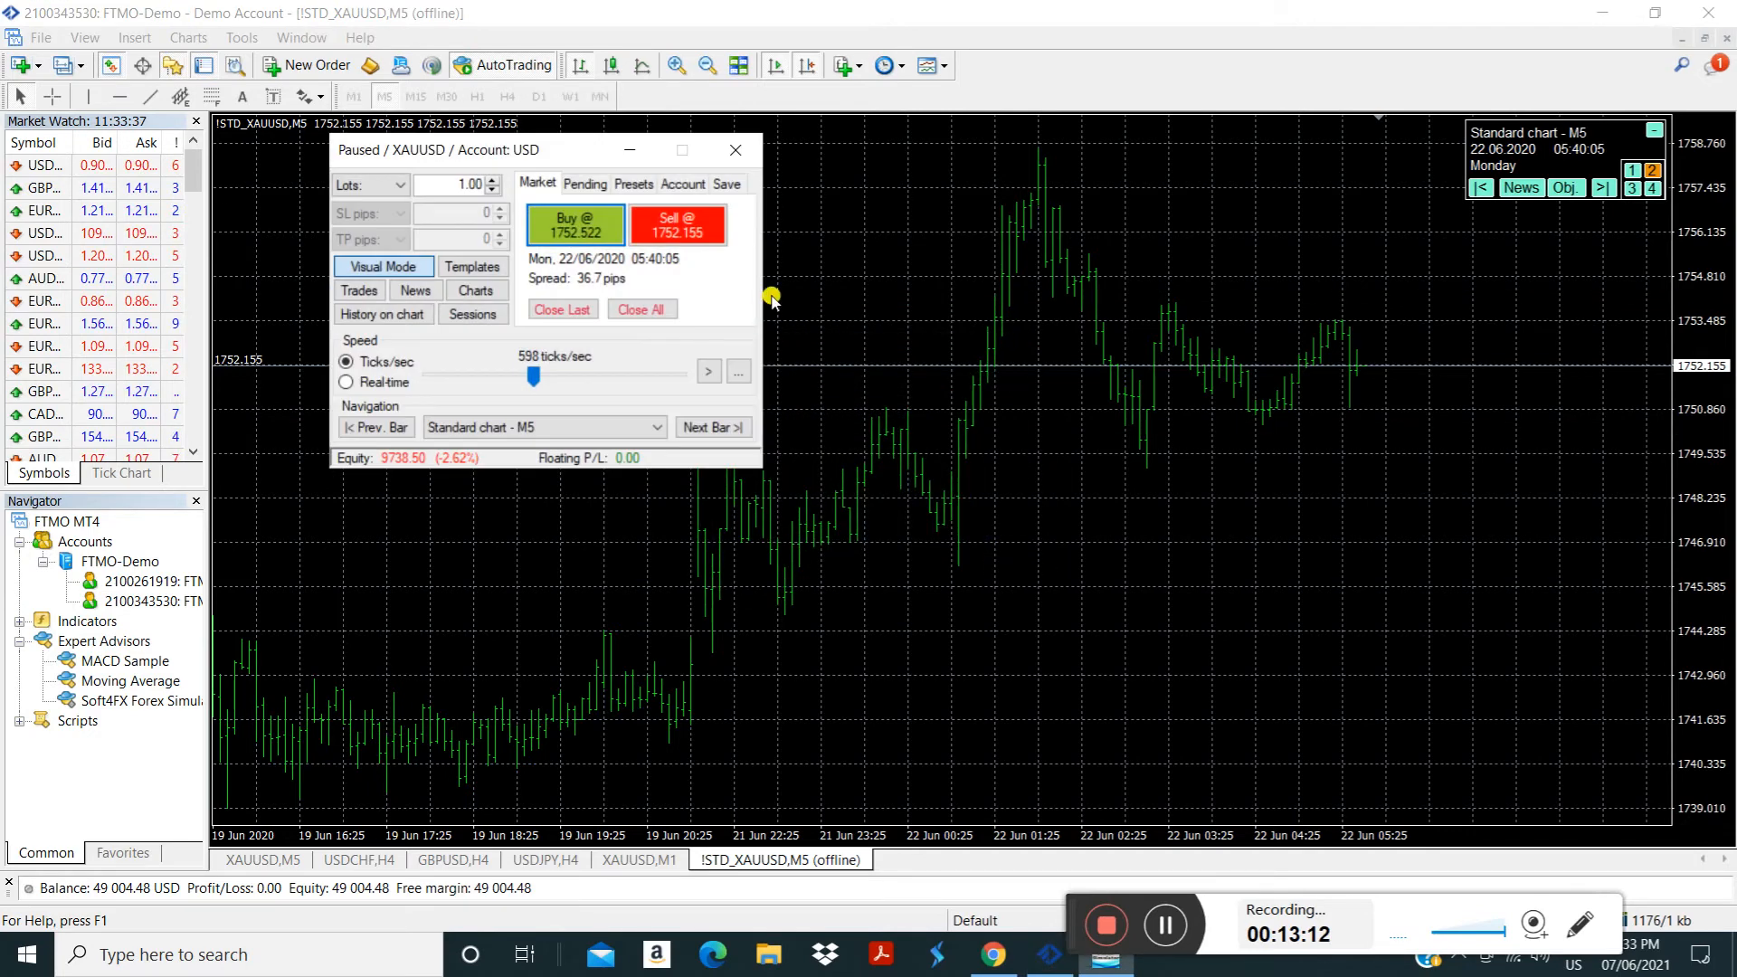
# Place a 1-lot visual buy with stop loss at 1750.535 and take profit at 1754.480
pyautogui.click(576, 224)
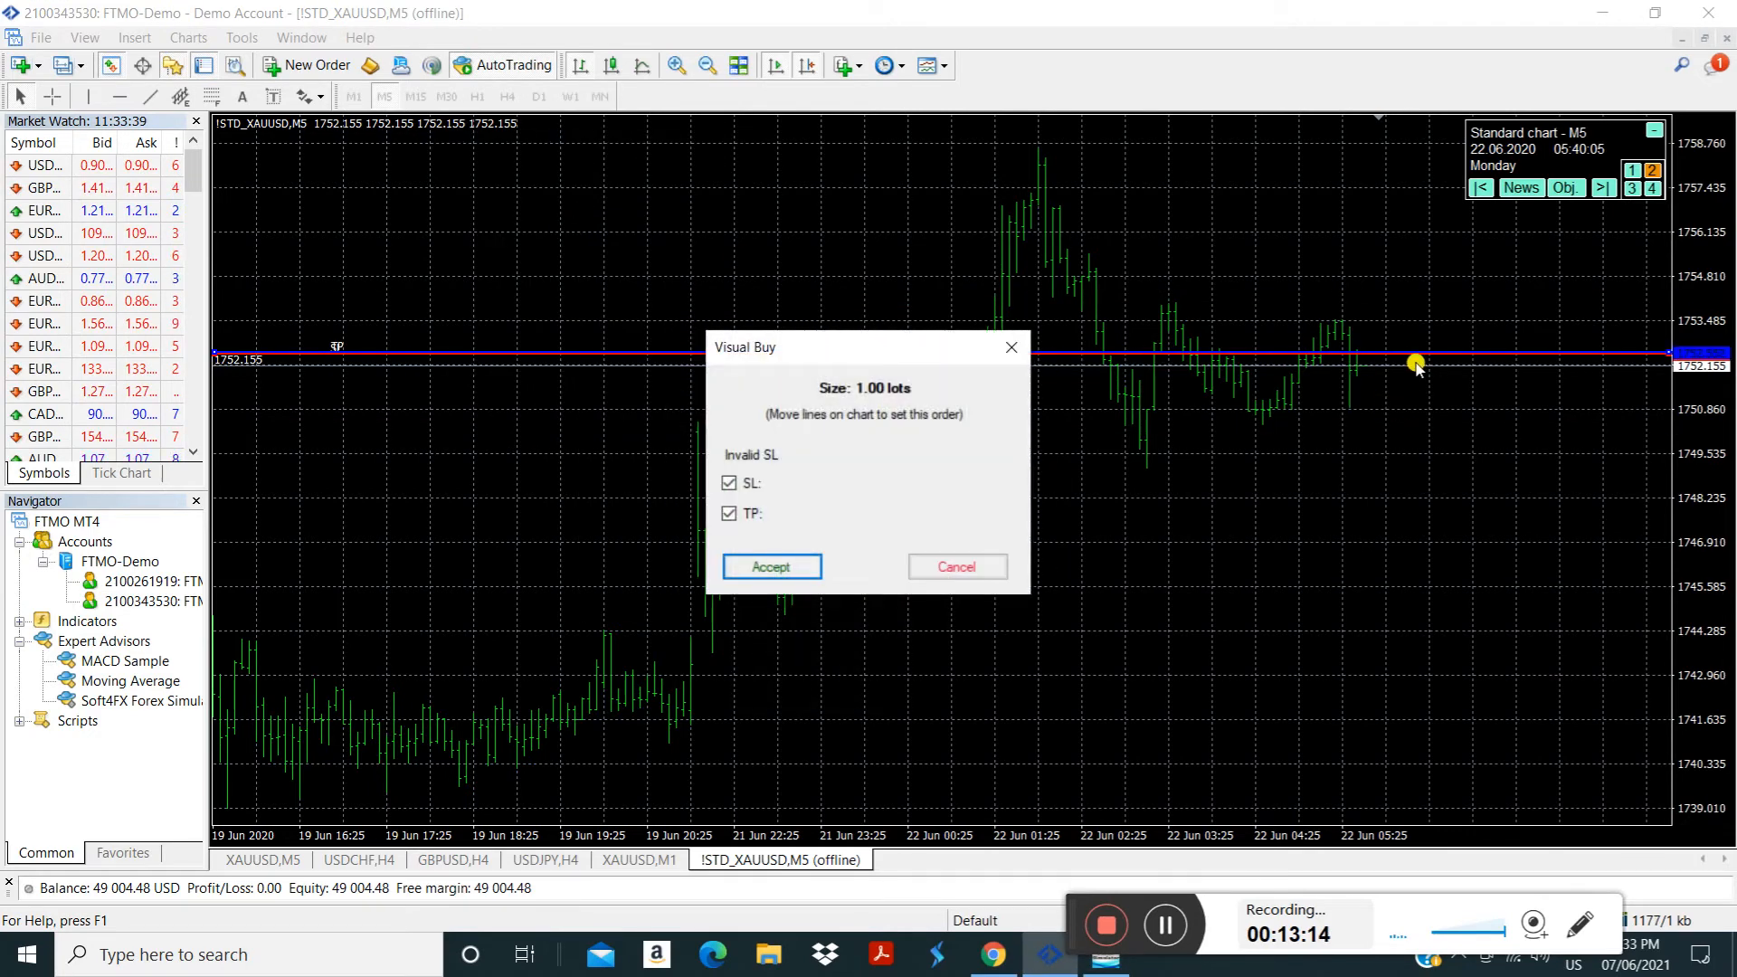
pyautogui.moveTo(1412, 352); pyautogui.dragTo(1420, 289)
pyautogui.moveTo(1401, 358); pyautogui.dragTo(1406, 425)
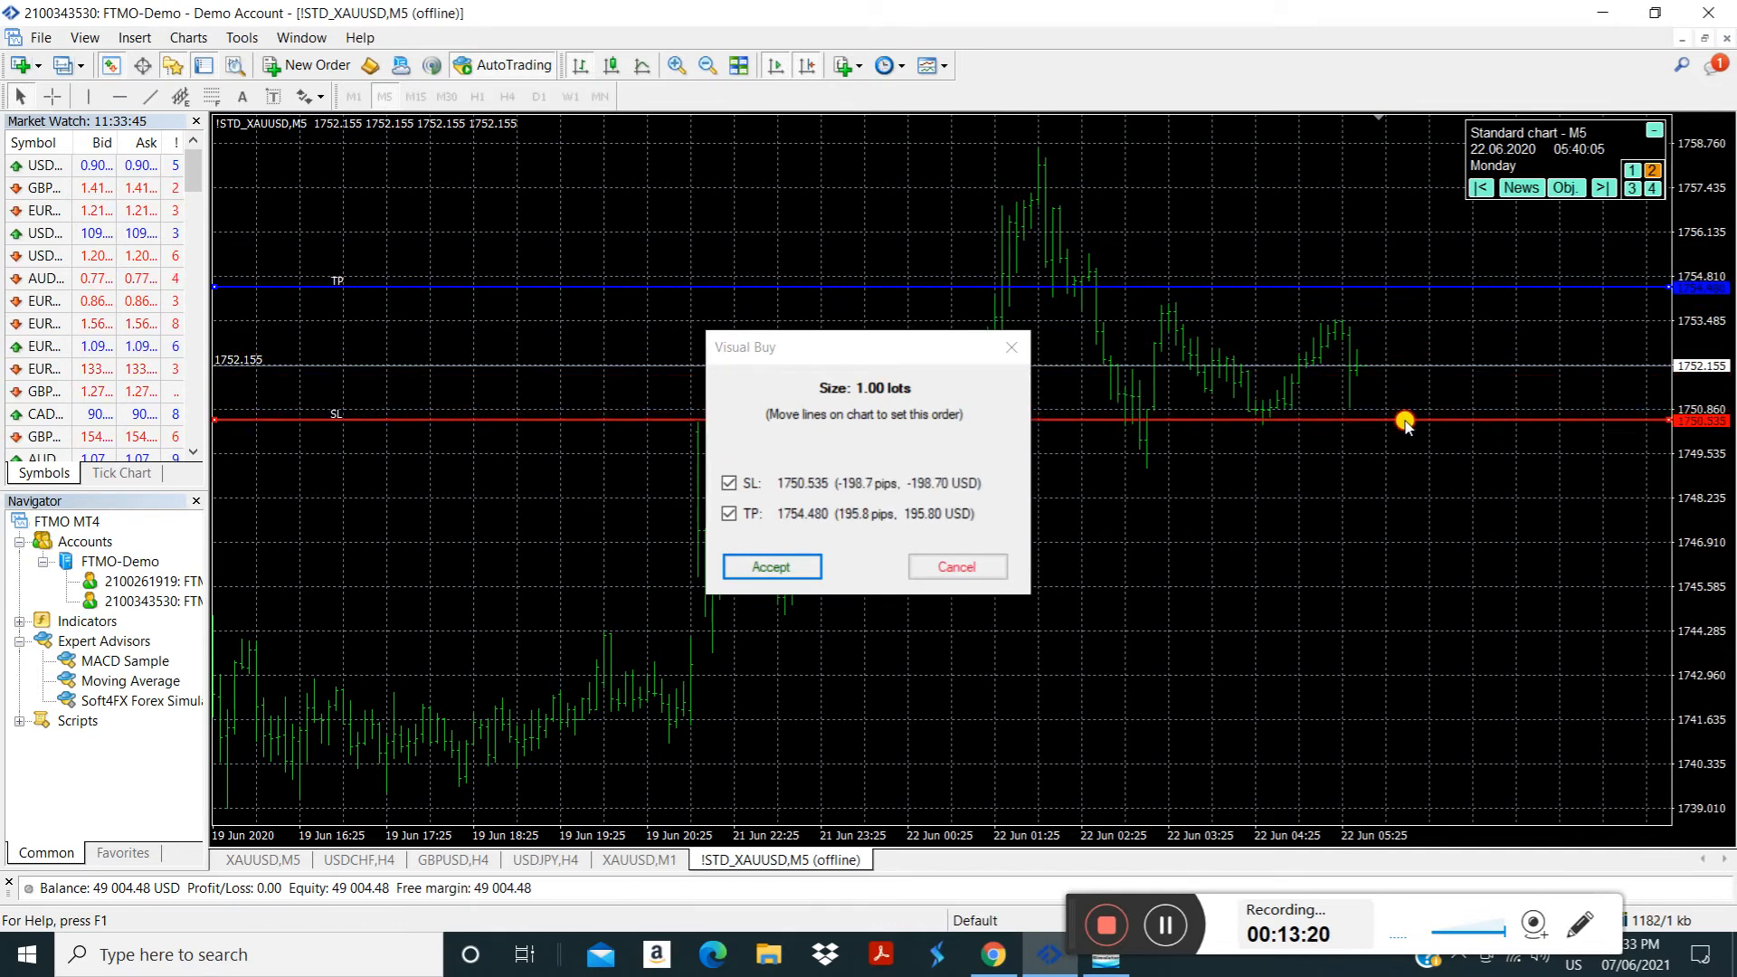
pyautogui.click(791, 570)
# Advance the XAUUSD replay bar by bar to 06:35
pyautogui.click(729, 428)
pyautogui.click(731, 429)
pyautogui.click(733, 429)
pyautogui.click(731, 429)
pyautogui.click(731, 429)
pyautogui.click(731, 428)
pyautogui.click(731, 429)
pyautogui.click(731, 429)
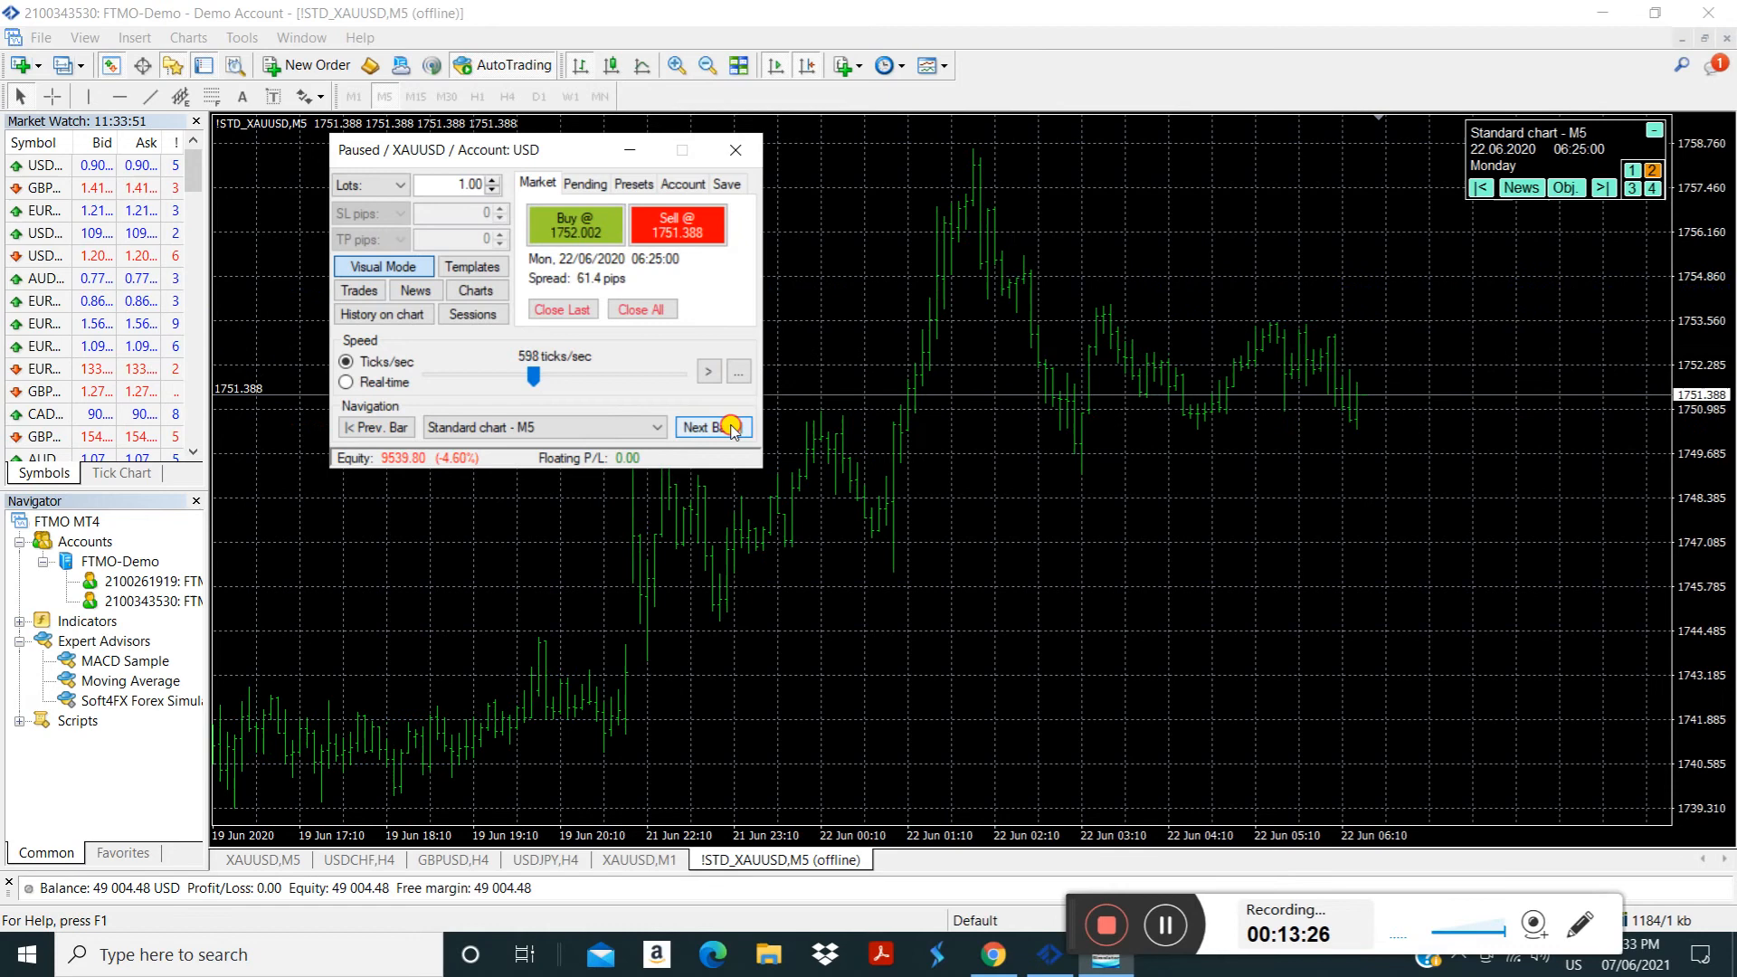
pyautogui.click(731, 429)
pyautogui.click(731, 429)
pyautogui.click(731, 428)
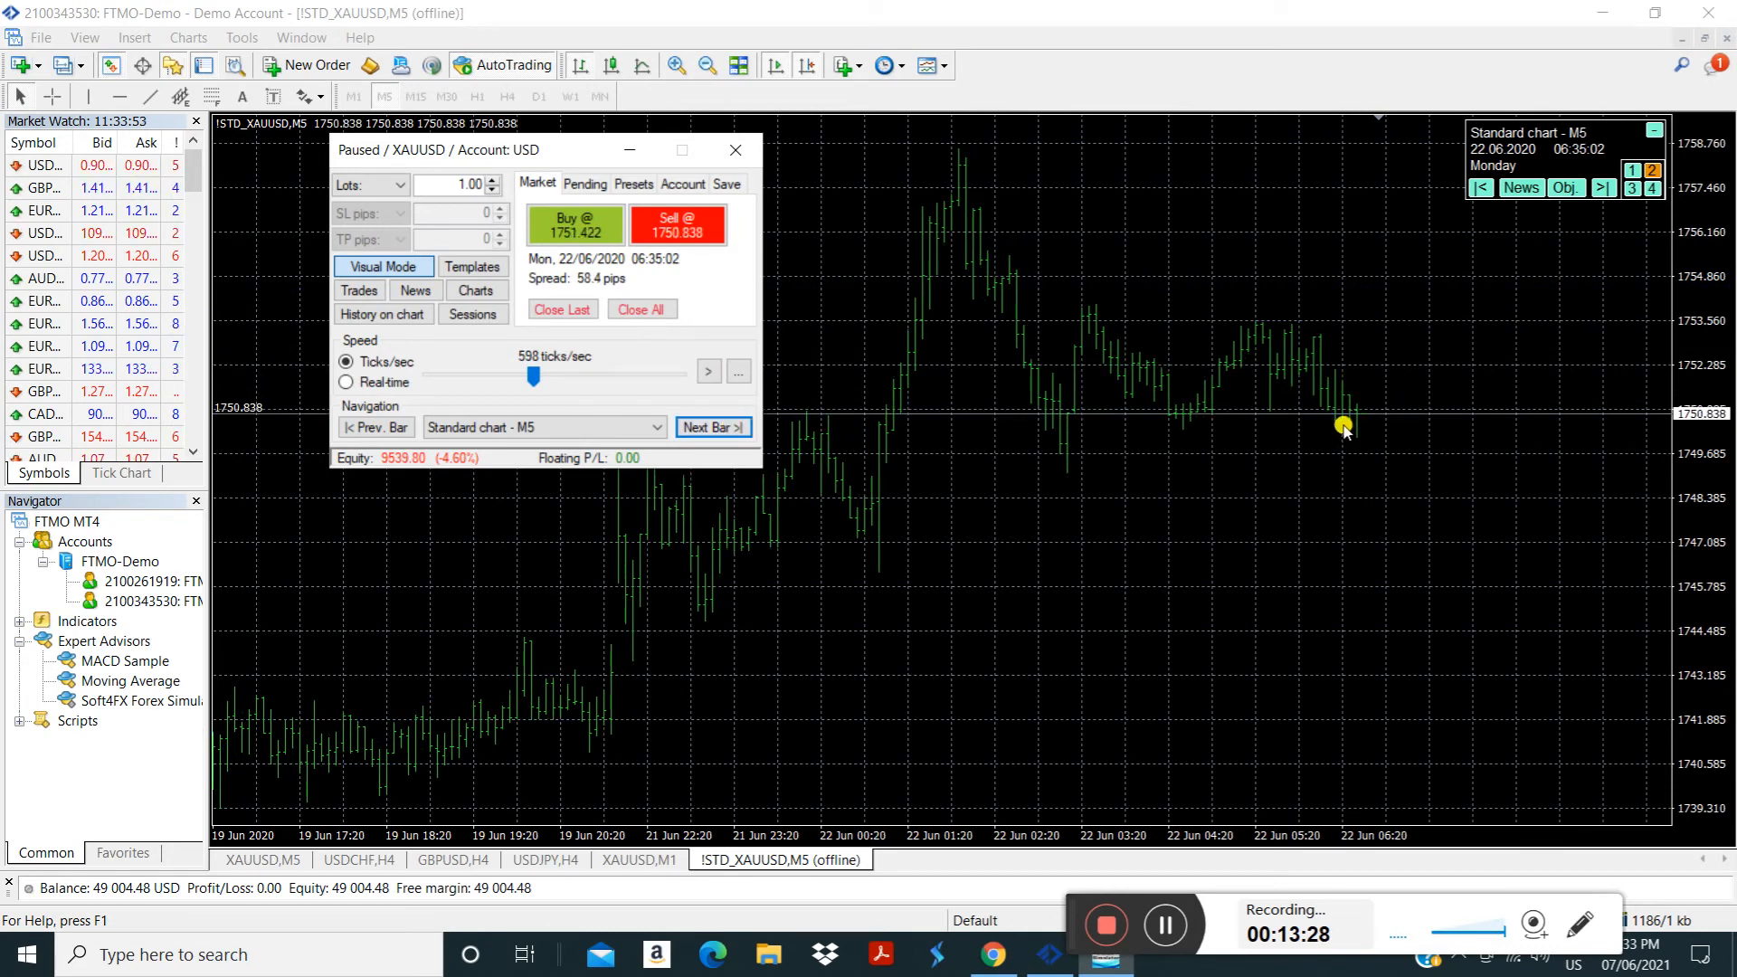
# Place a 1-lot visual sell with stop loss at 1752.562 and take profit at 1748.648
pyautogui.click(679, 226)
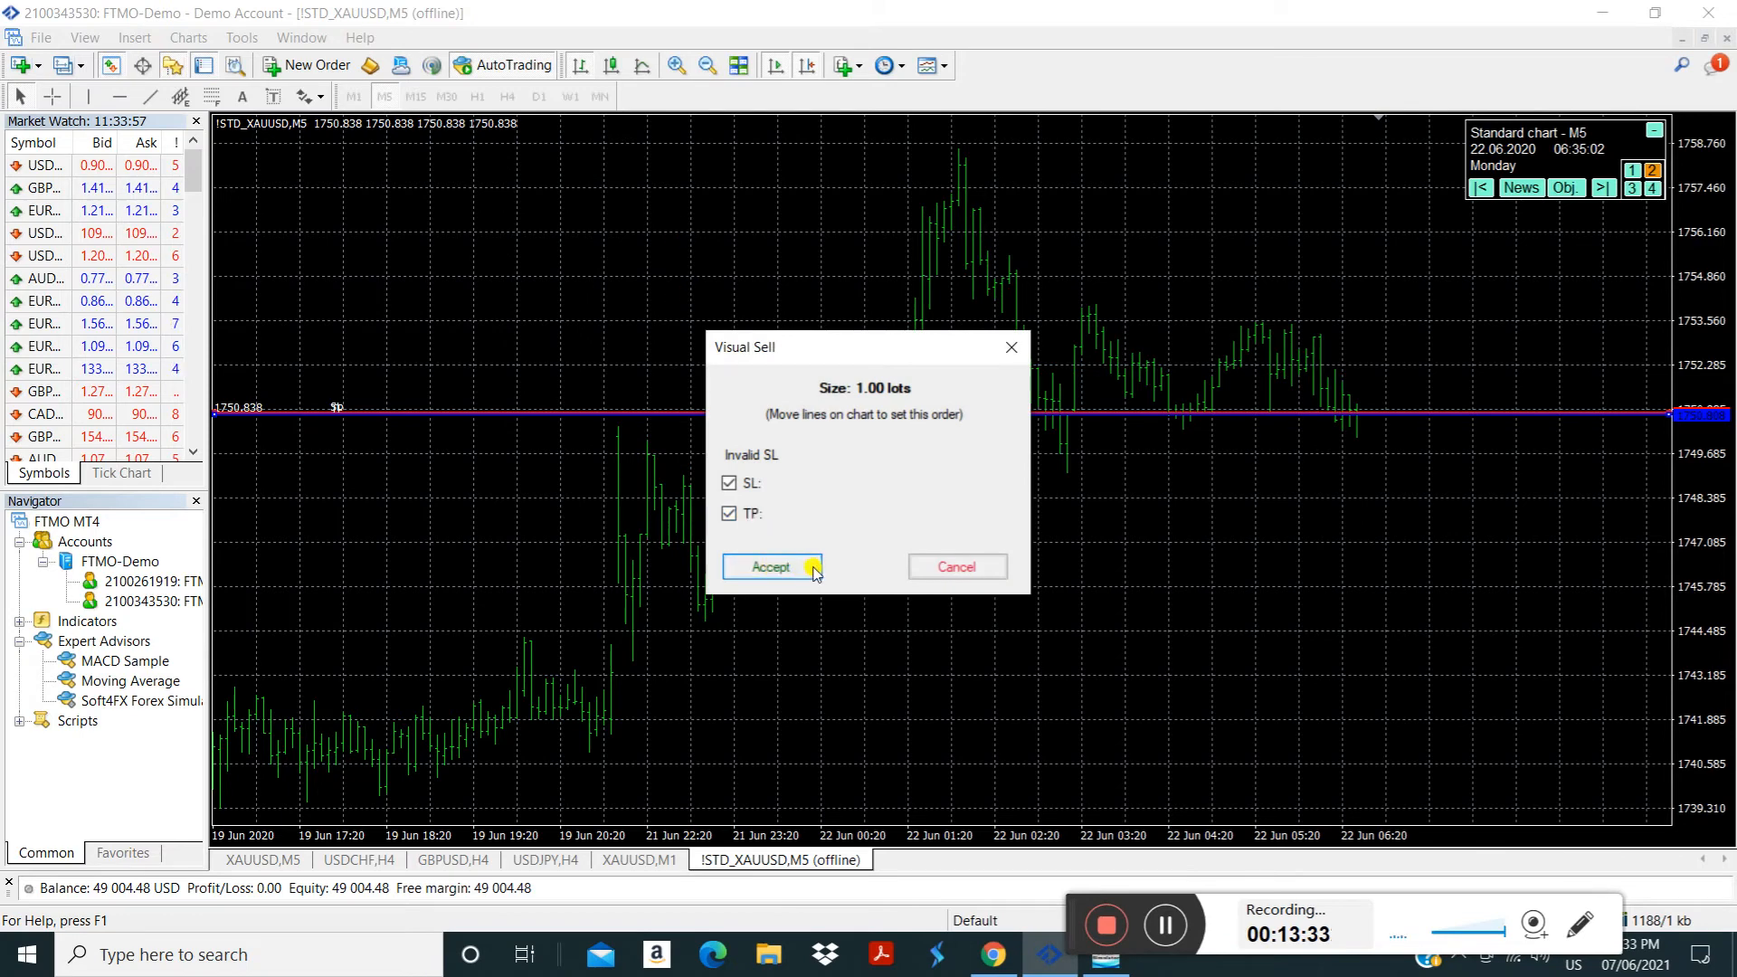
pyautogui.moveTo(1441, 412); pyautogui.dragTo(1440, 355)
pyautogui.moveTo(1432, 416); pyautogui.dragTo(1431, 489)
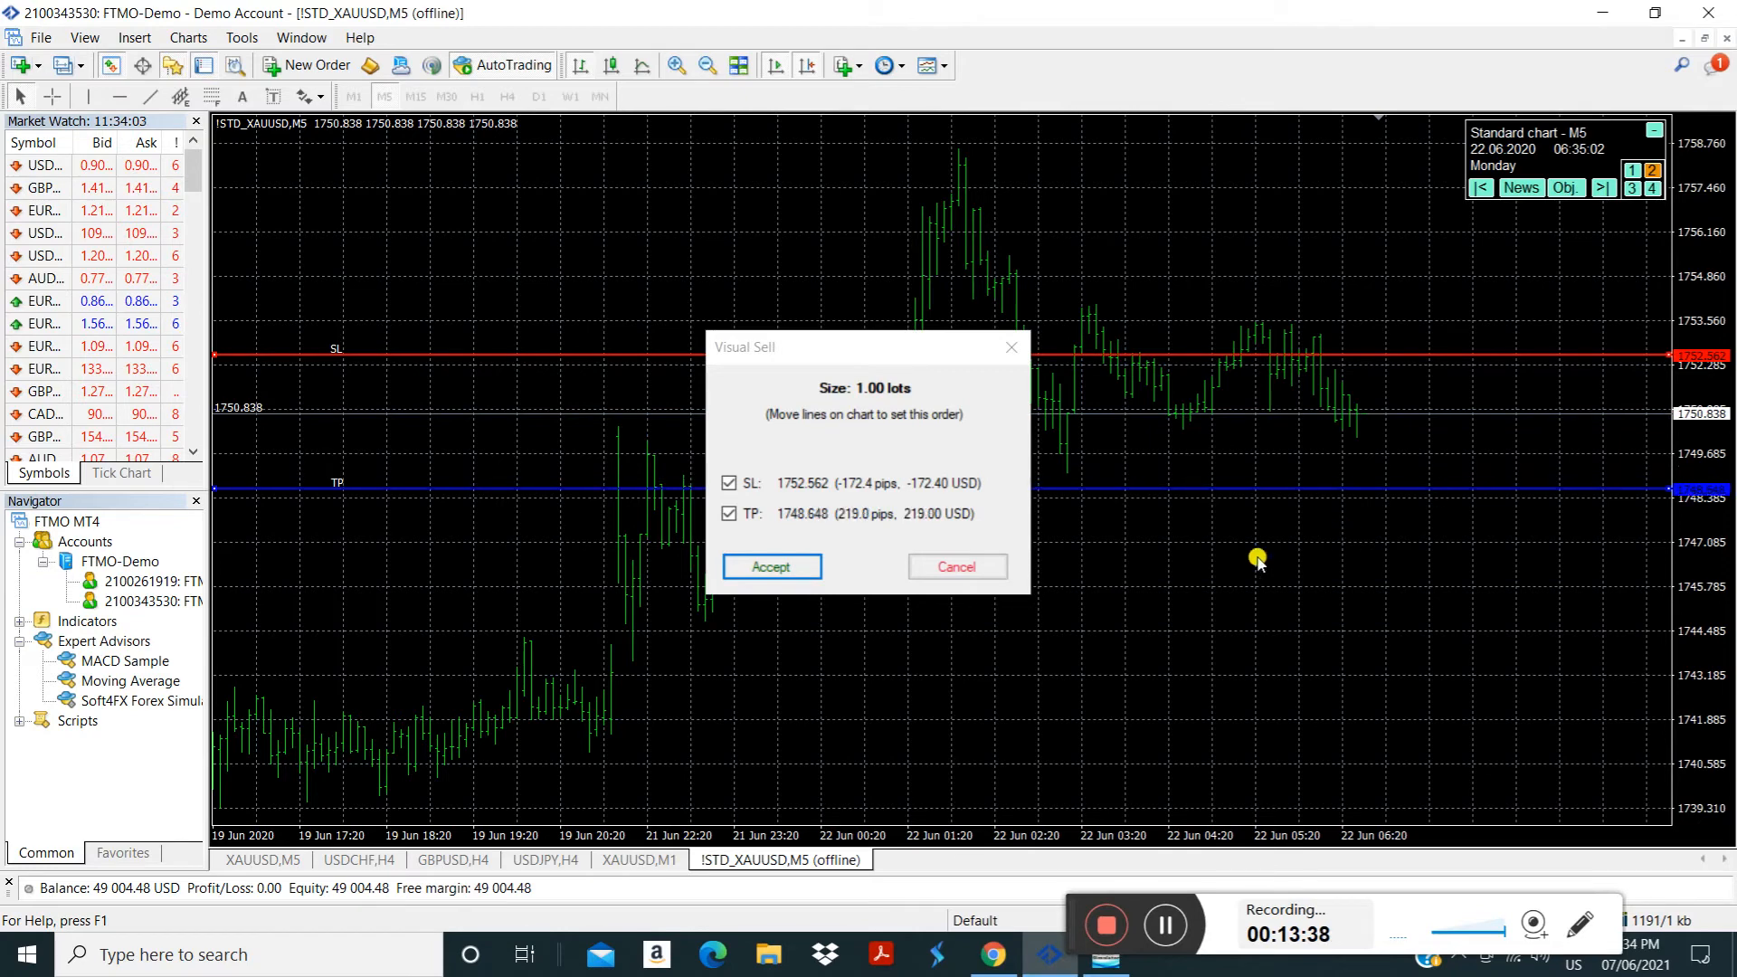
pyautogui.click(771, 567)
# Advance the XAUUSD replay bar by bar to 07:15
pyautogui.click(711, 428)
pyautogui.click(711, 428)
pyautogui.click(711, 428)
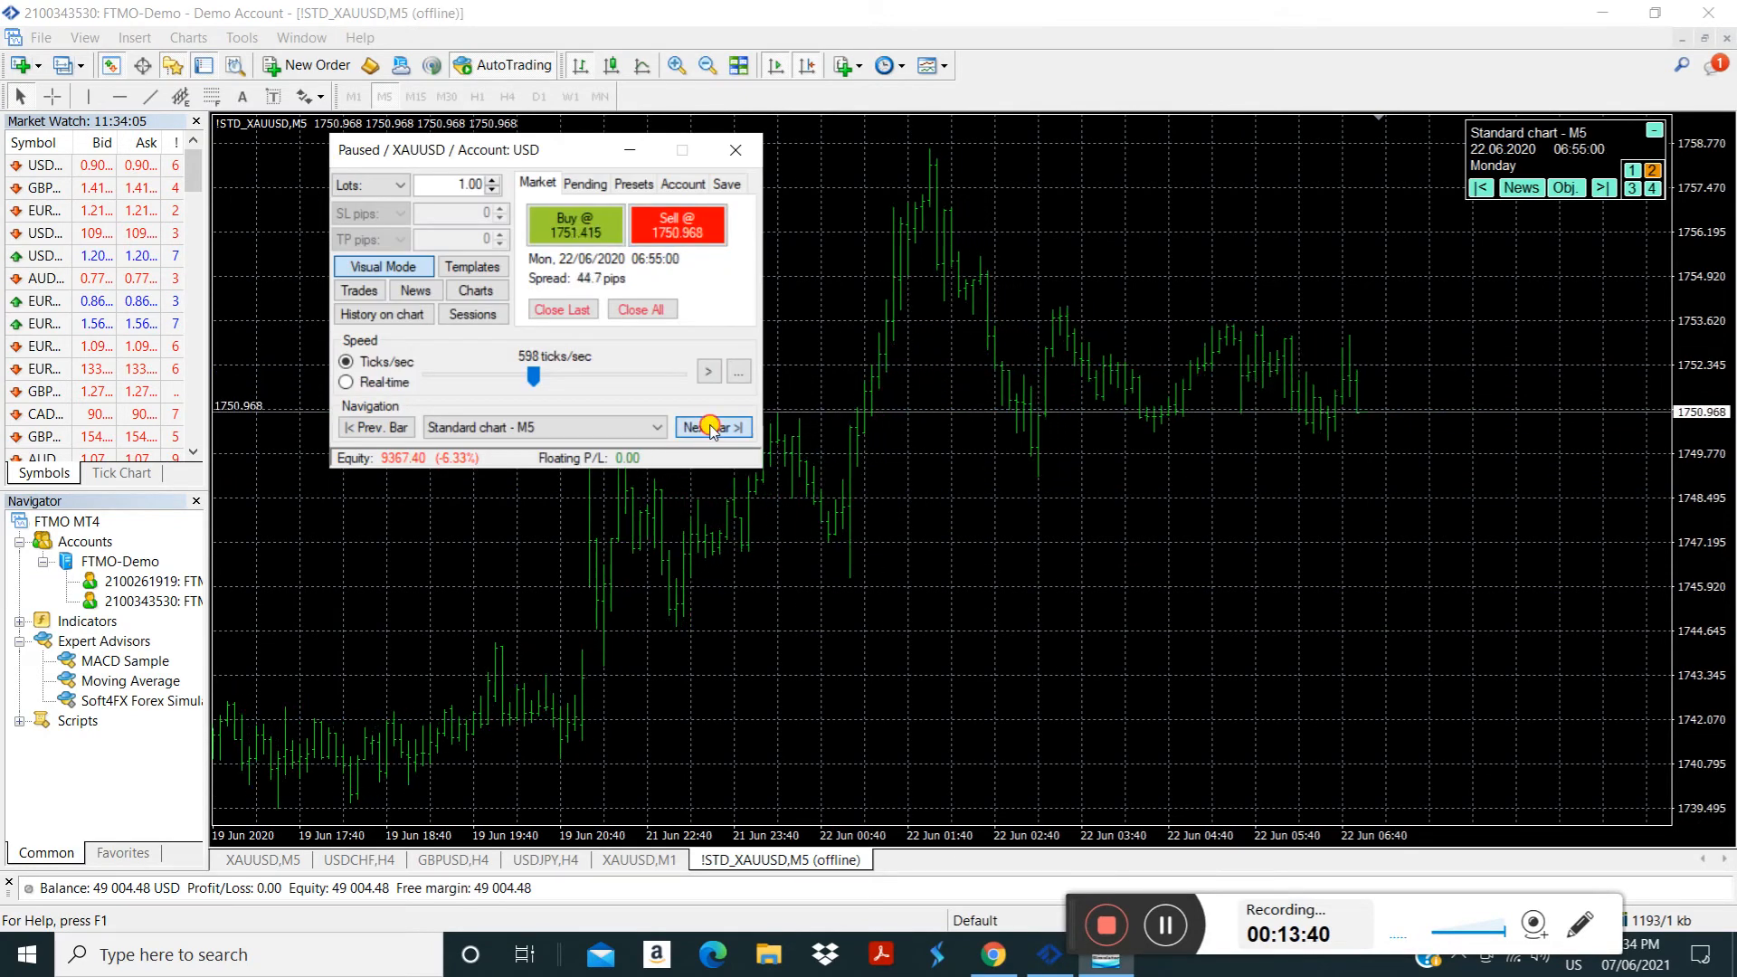
pyautogui.click(711, 428)
pyautogui.click(711, 428)
pyautogui.click(711, 428)
pyautogui.click(712, 427)
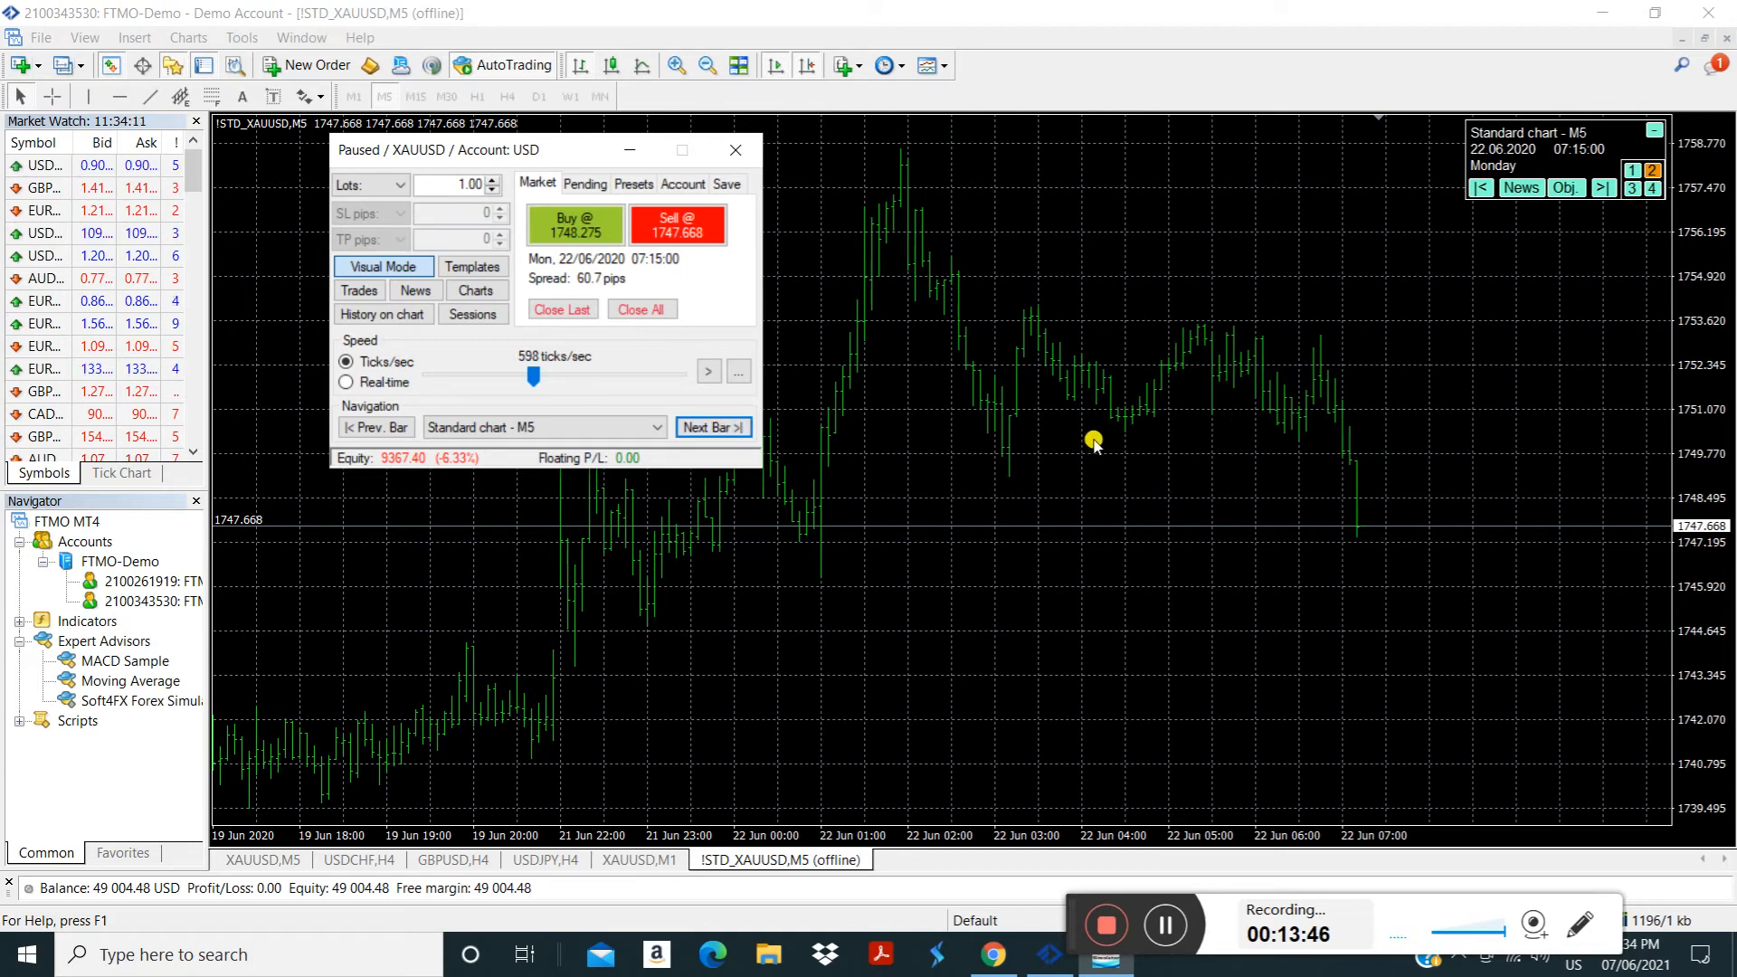
# Place a 1-lot visual sell with stop loss at 1750.978 and take profit at 1744.776
pyautogui.click(674, 231)
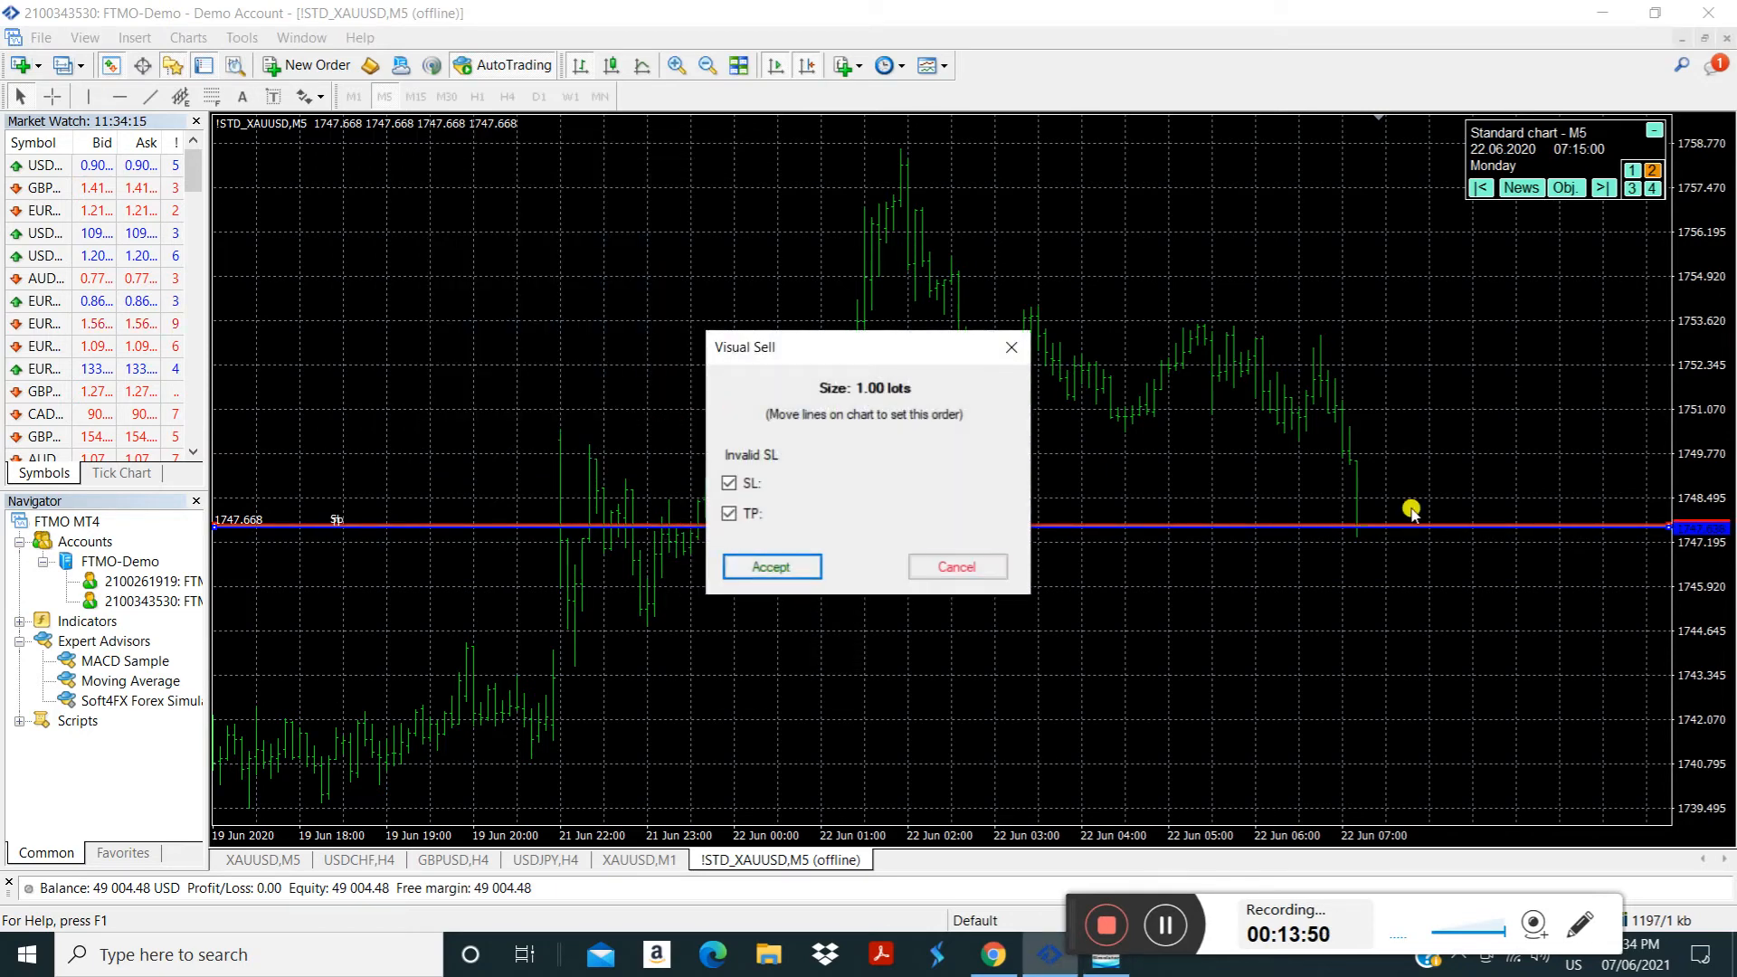
pyautogui.moveTo(1390, 525); pyautogui.dragTo(1394, 412)
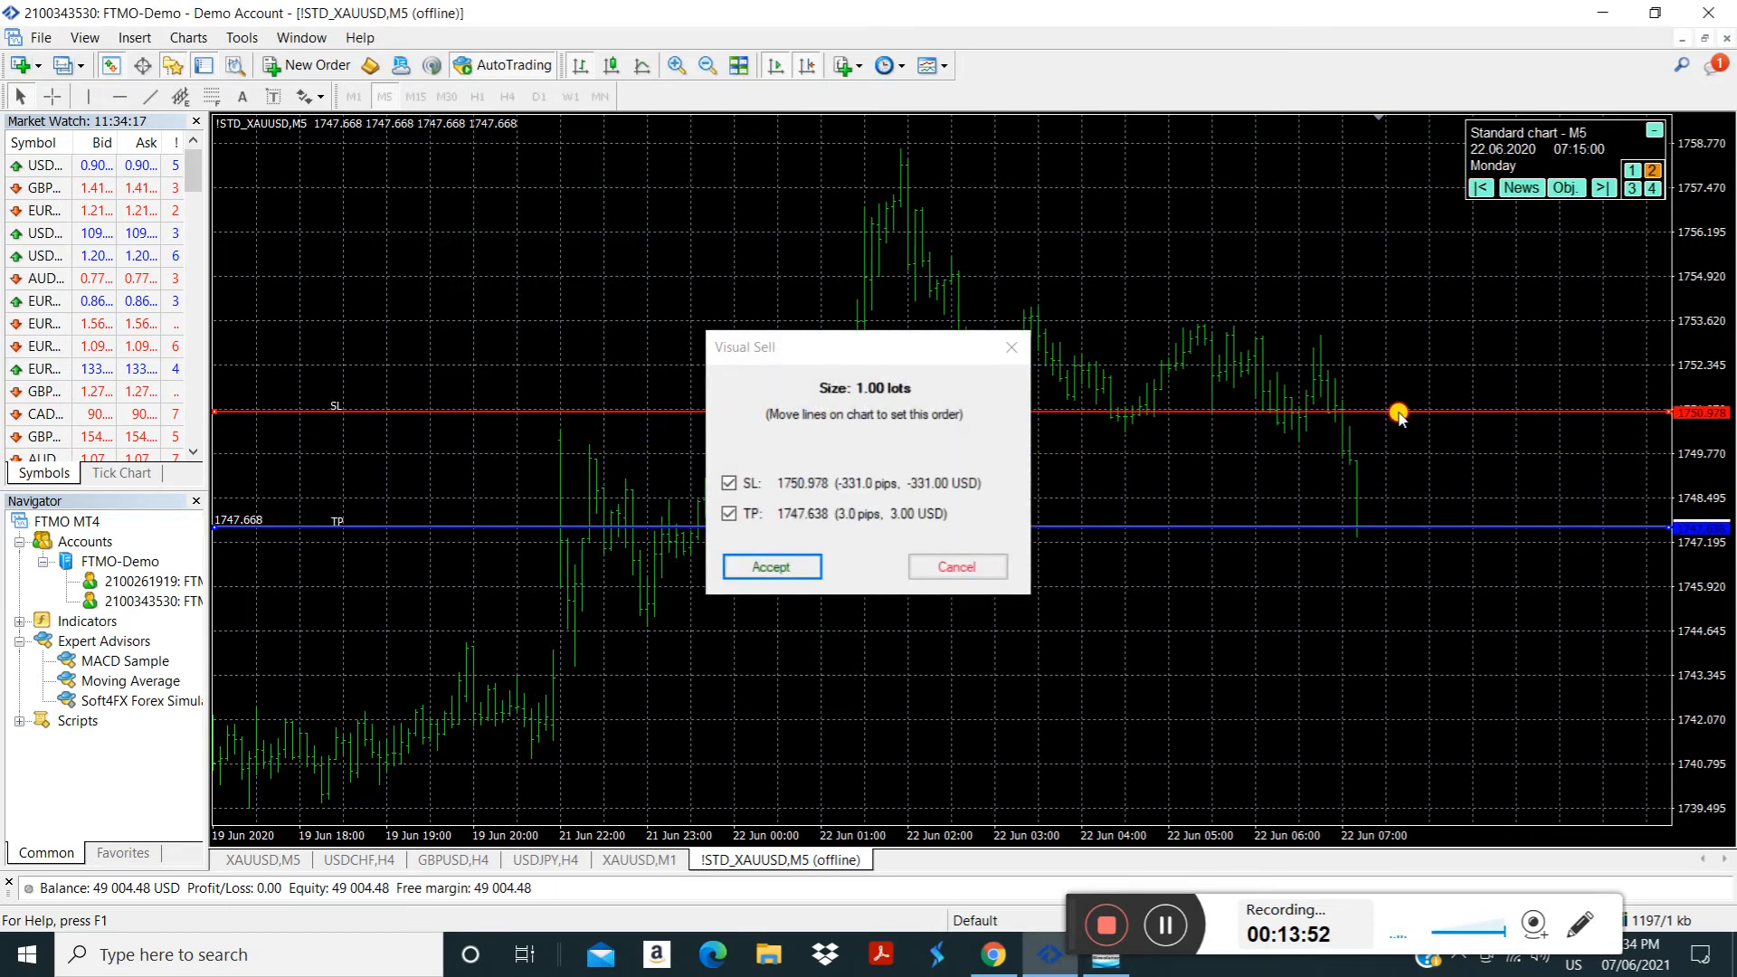
pyautogui.moveTo(1393, 527); pyautogui.dragTo(1396, 626)
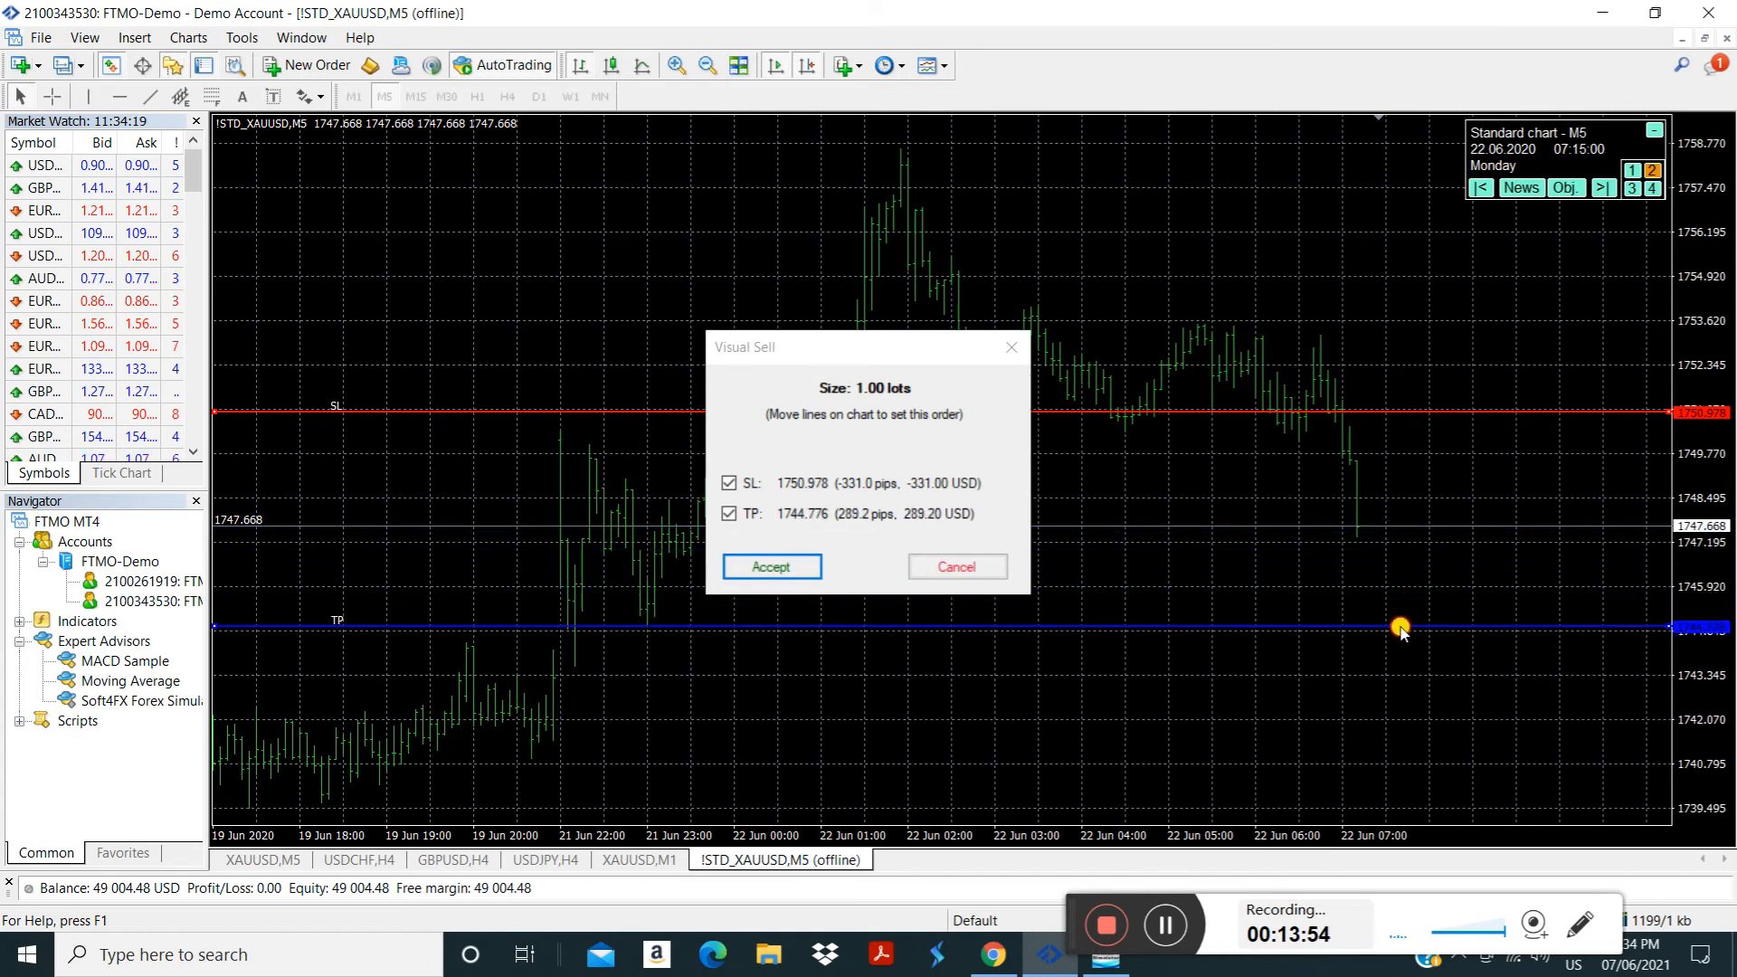
pyautogui.click(794, 568)
# Advance the XAUUSD replay to 07:35 and step it back two bars to 07:25
pyautogui.click(735, 429)
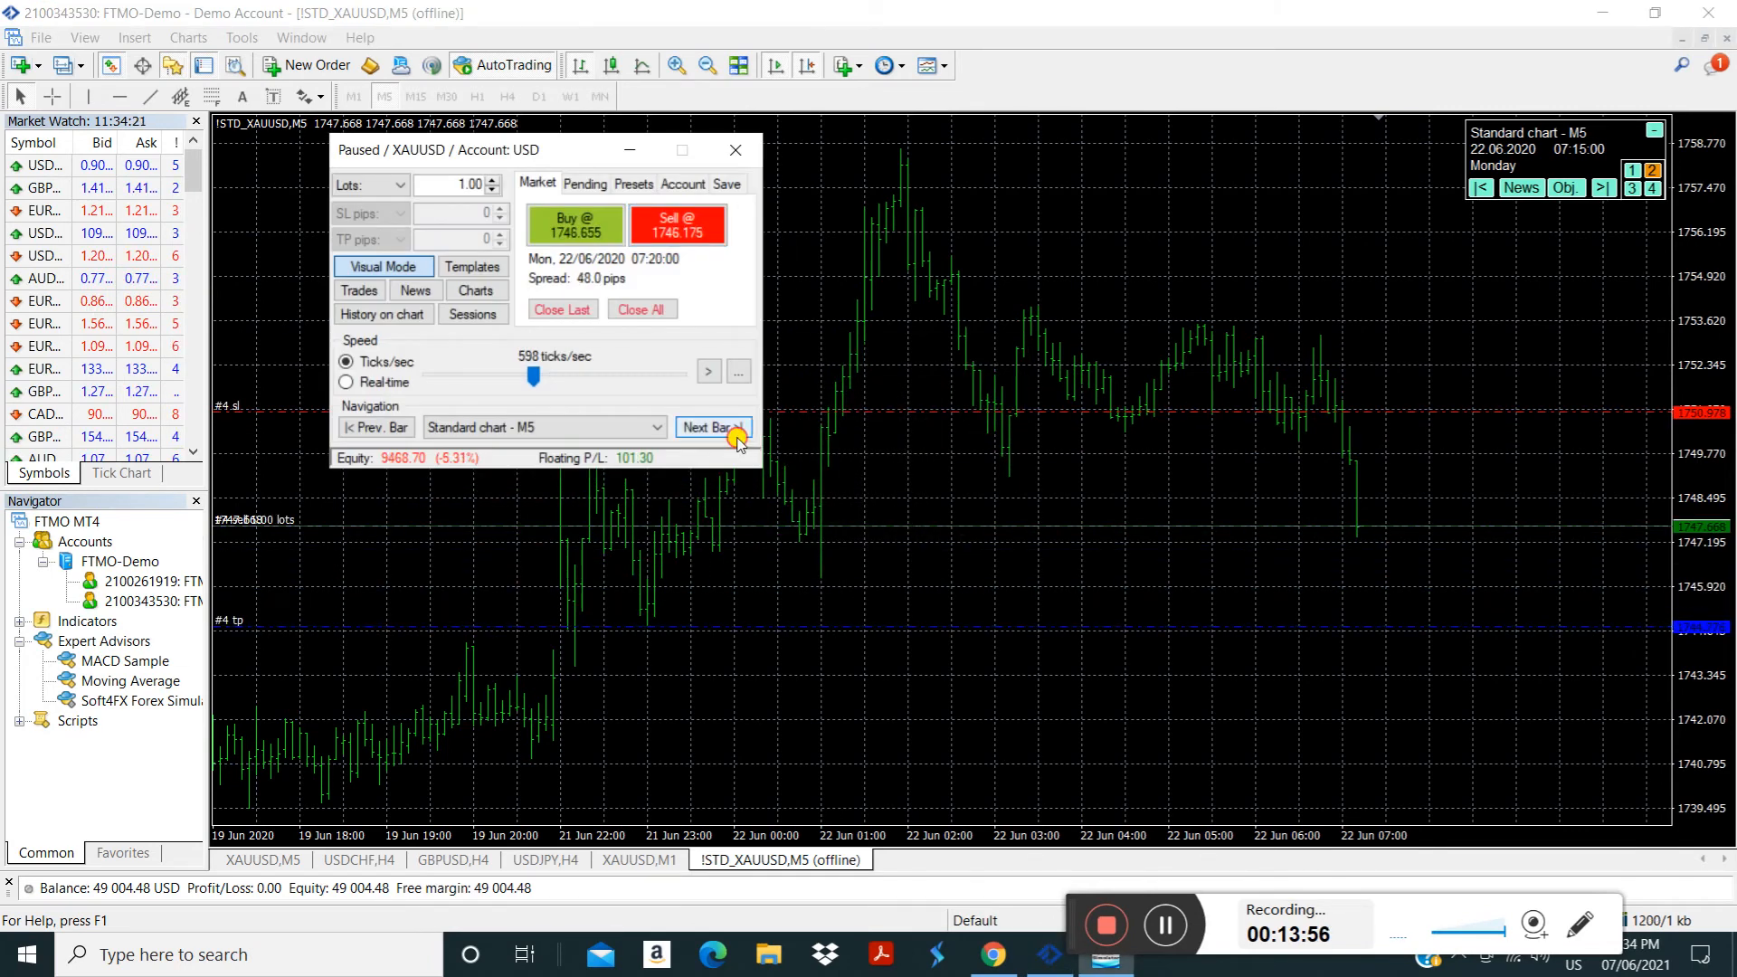
pyautogui.click(735, 429)
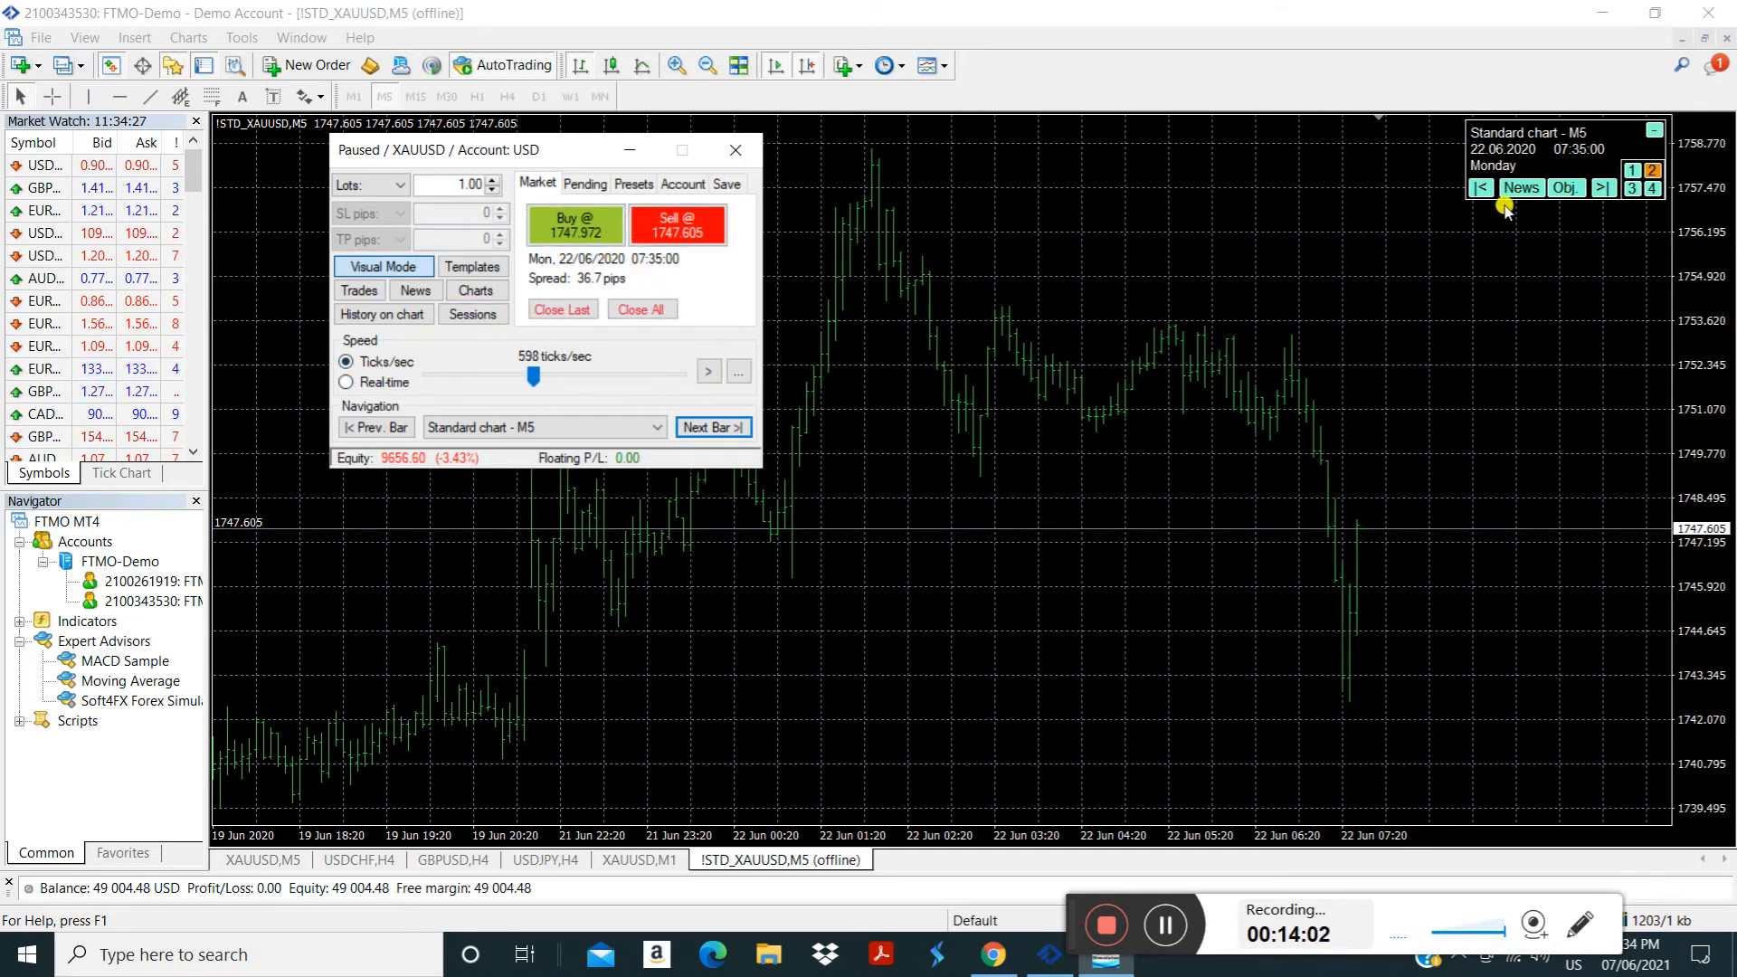
pyautogui.click(1480, 188)
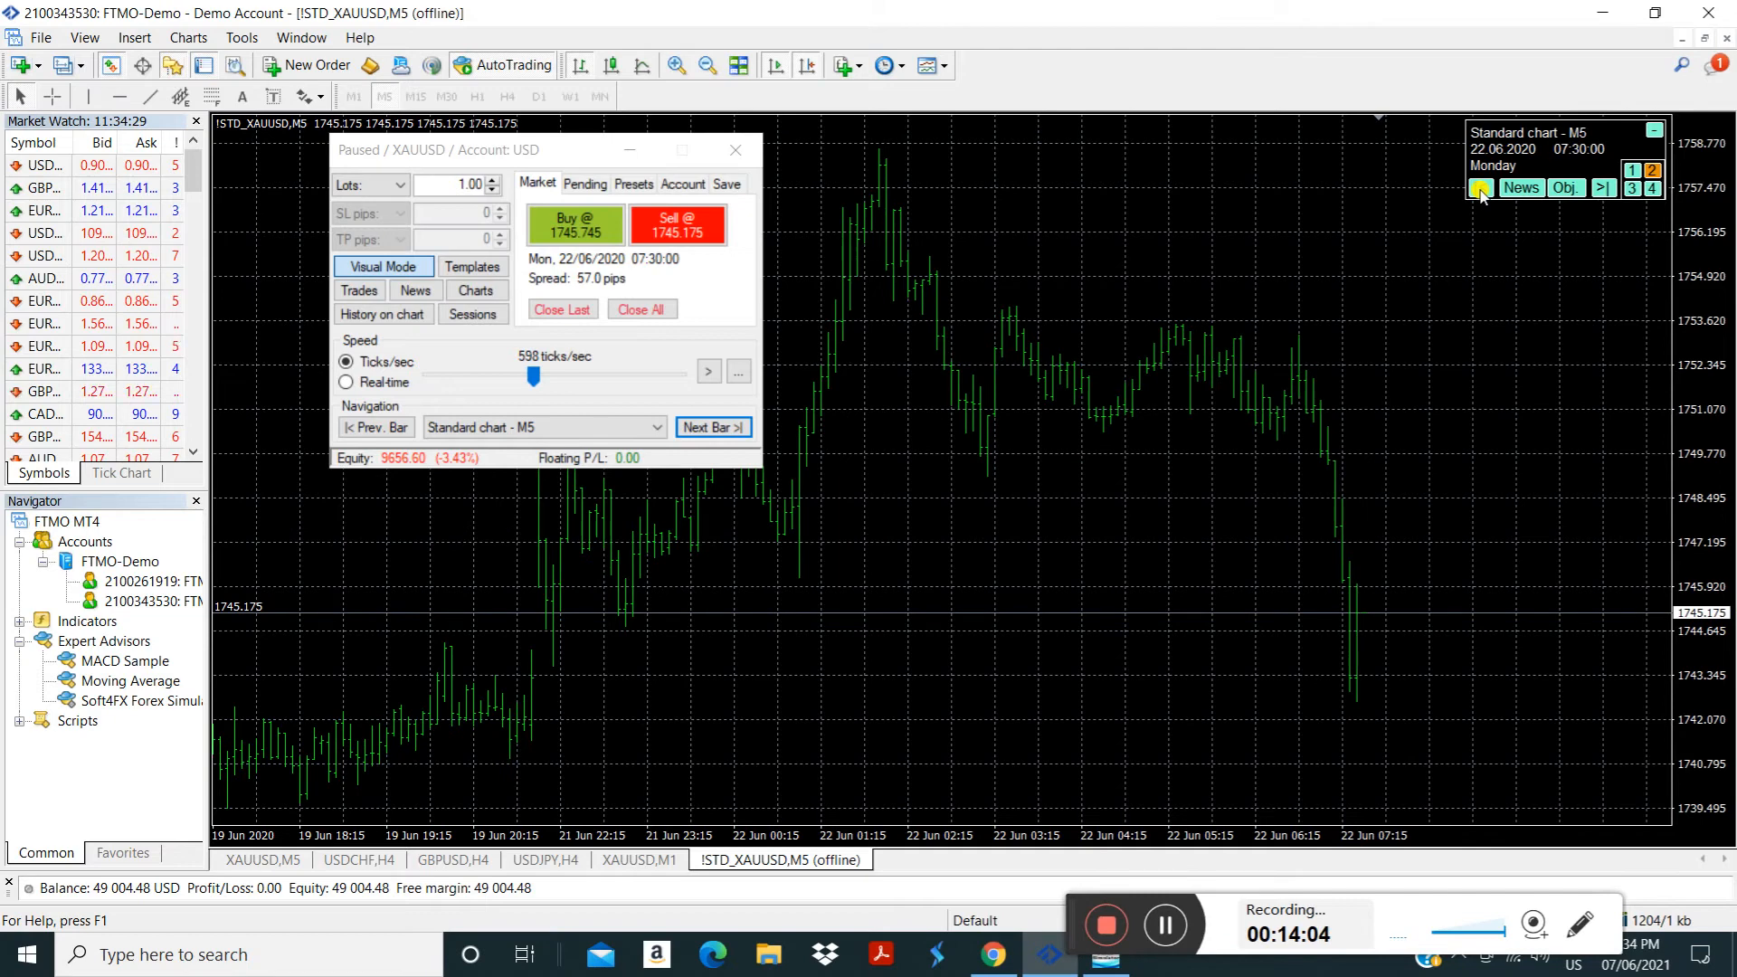
pyautogui.click(1480, 188)
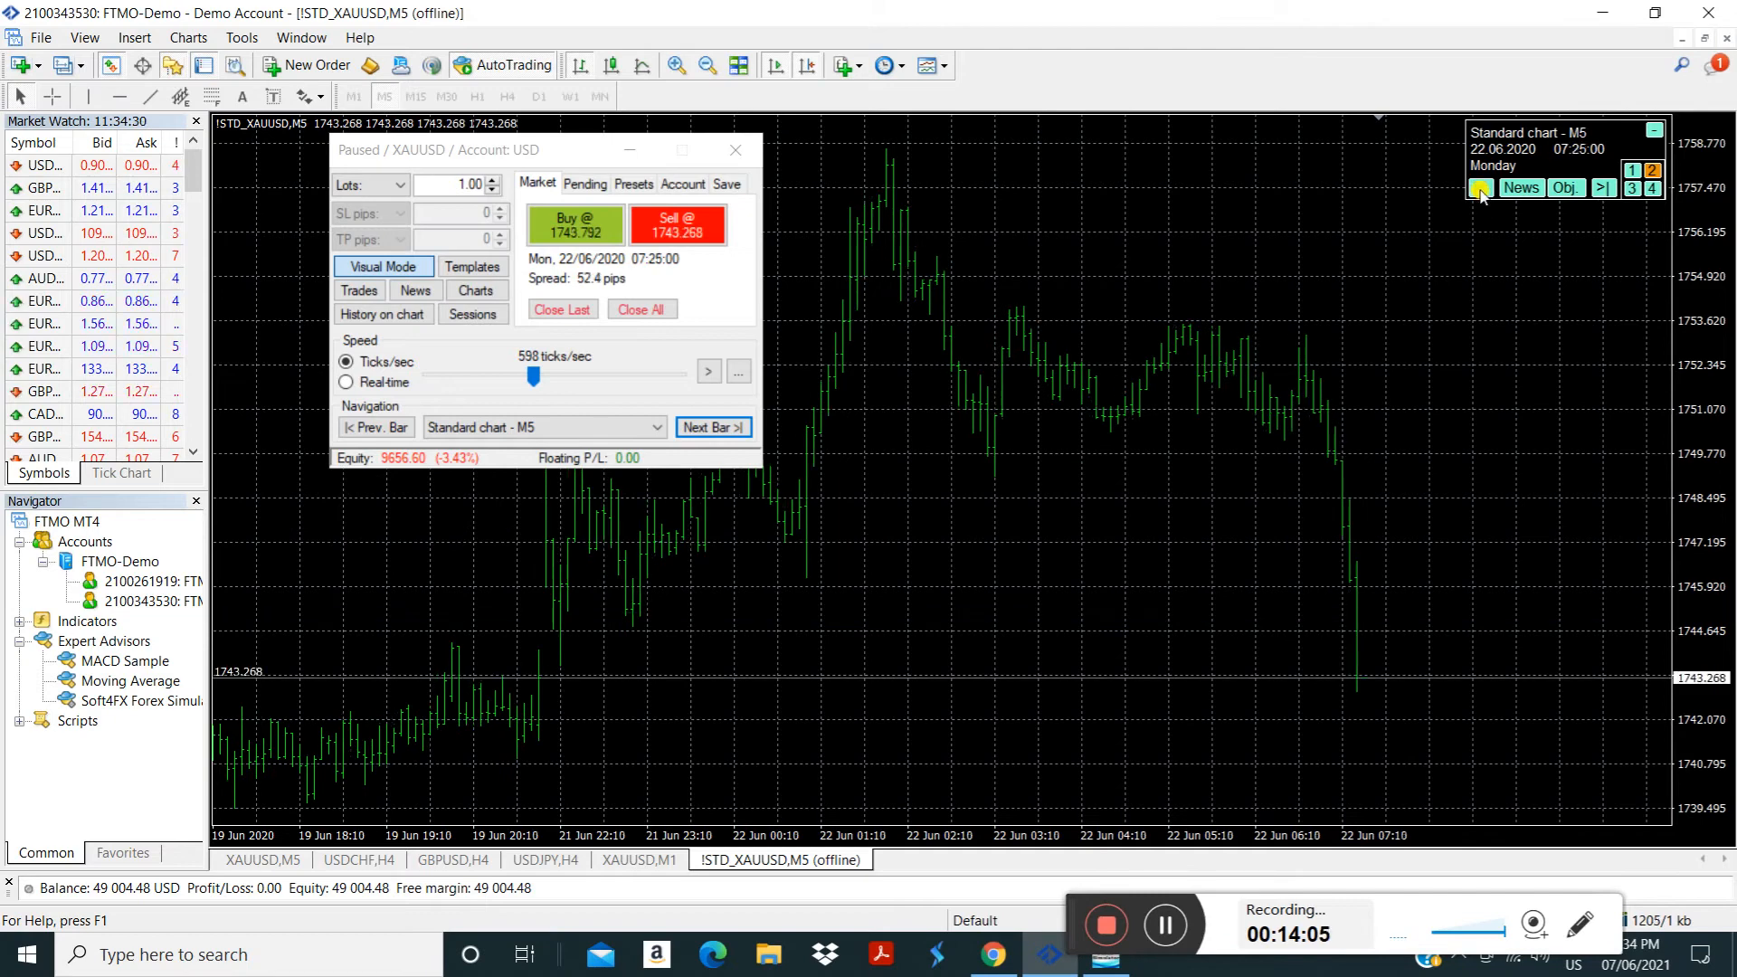
# Place a 1-lot visual buy with stop loss at 1741.951 and take profit at 1745.528, and advance the replay to 07:45
pyautogui.click(589, 221)
pyautogui.moveTo(1368, 665); pyautogui.dragTo(1381, 586)
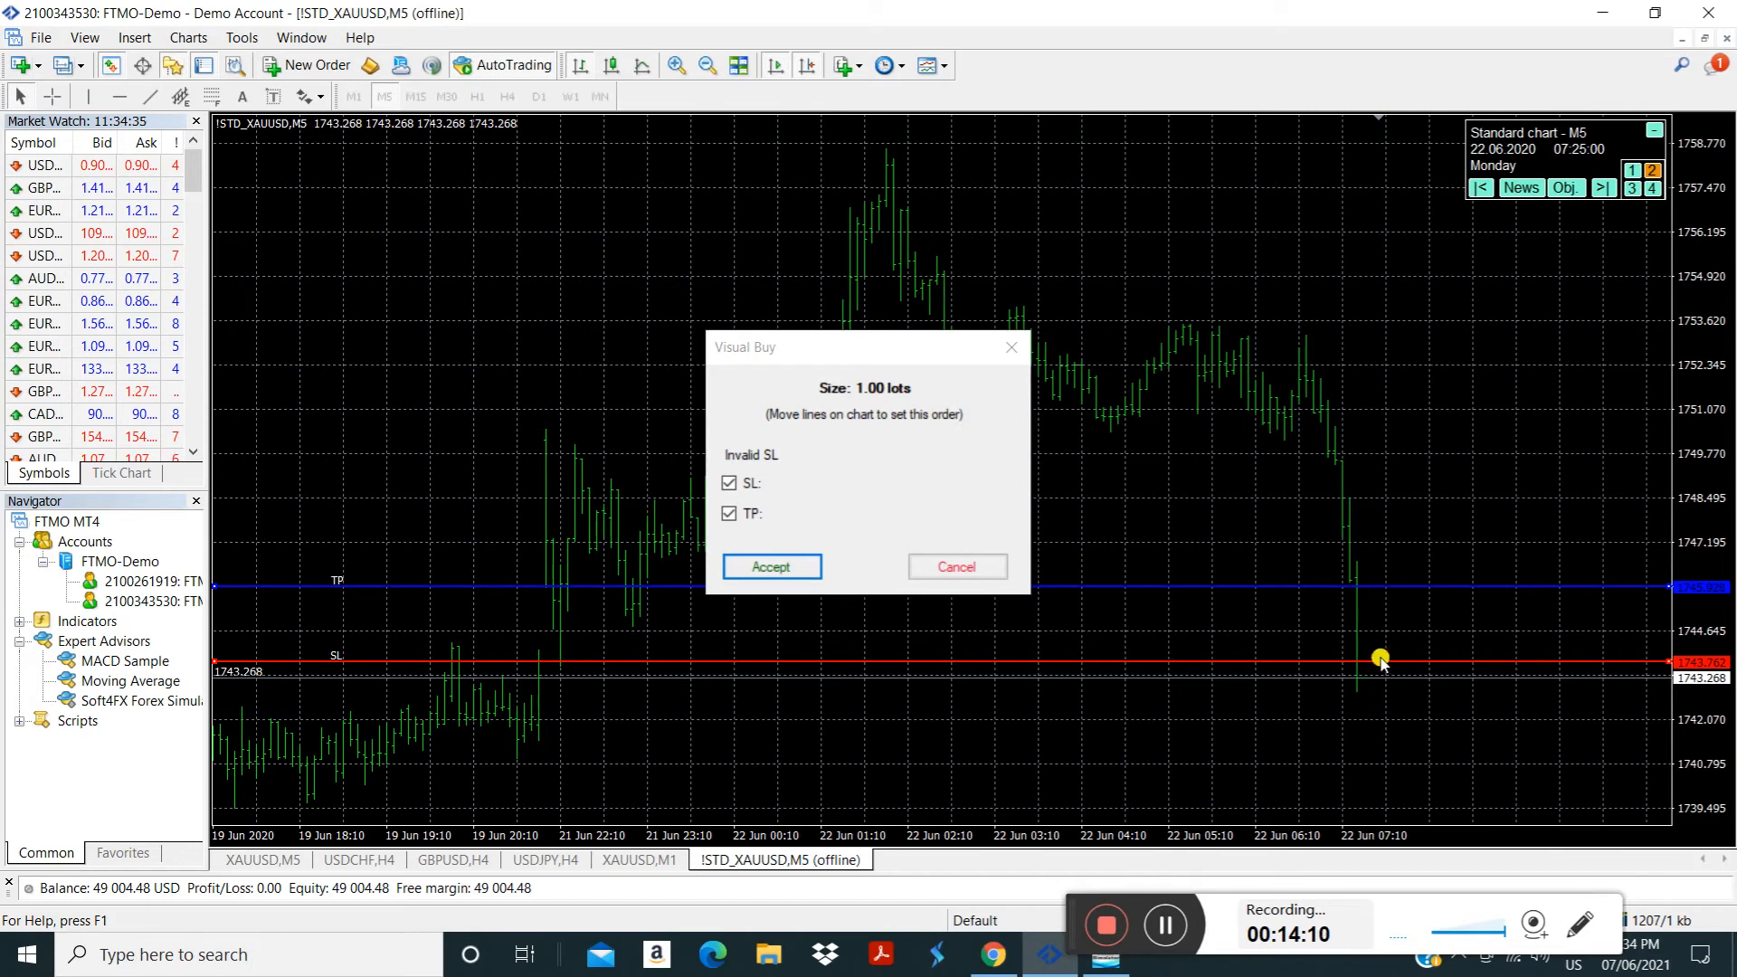
pyautogui.moveTo(1381, 663); pyautogui.dragTo(1389, 727)
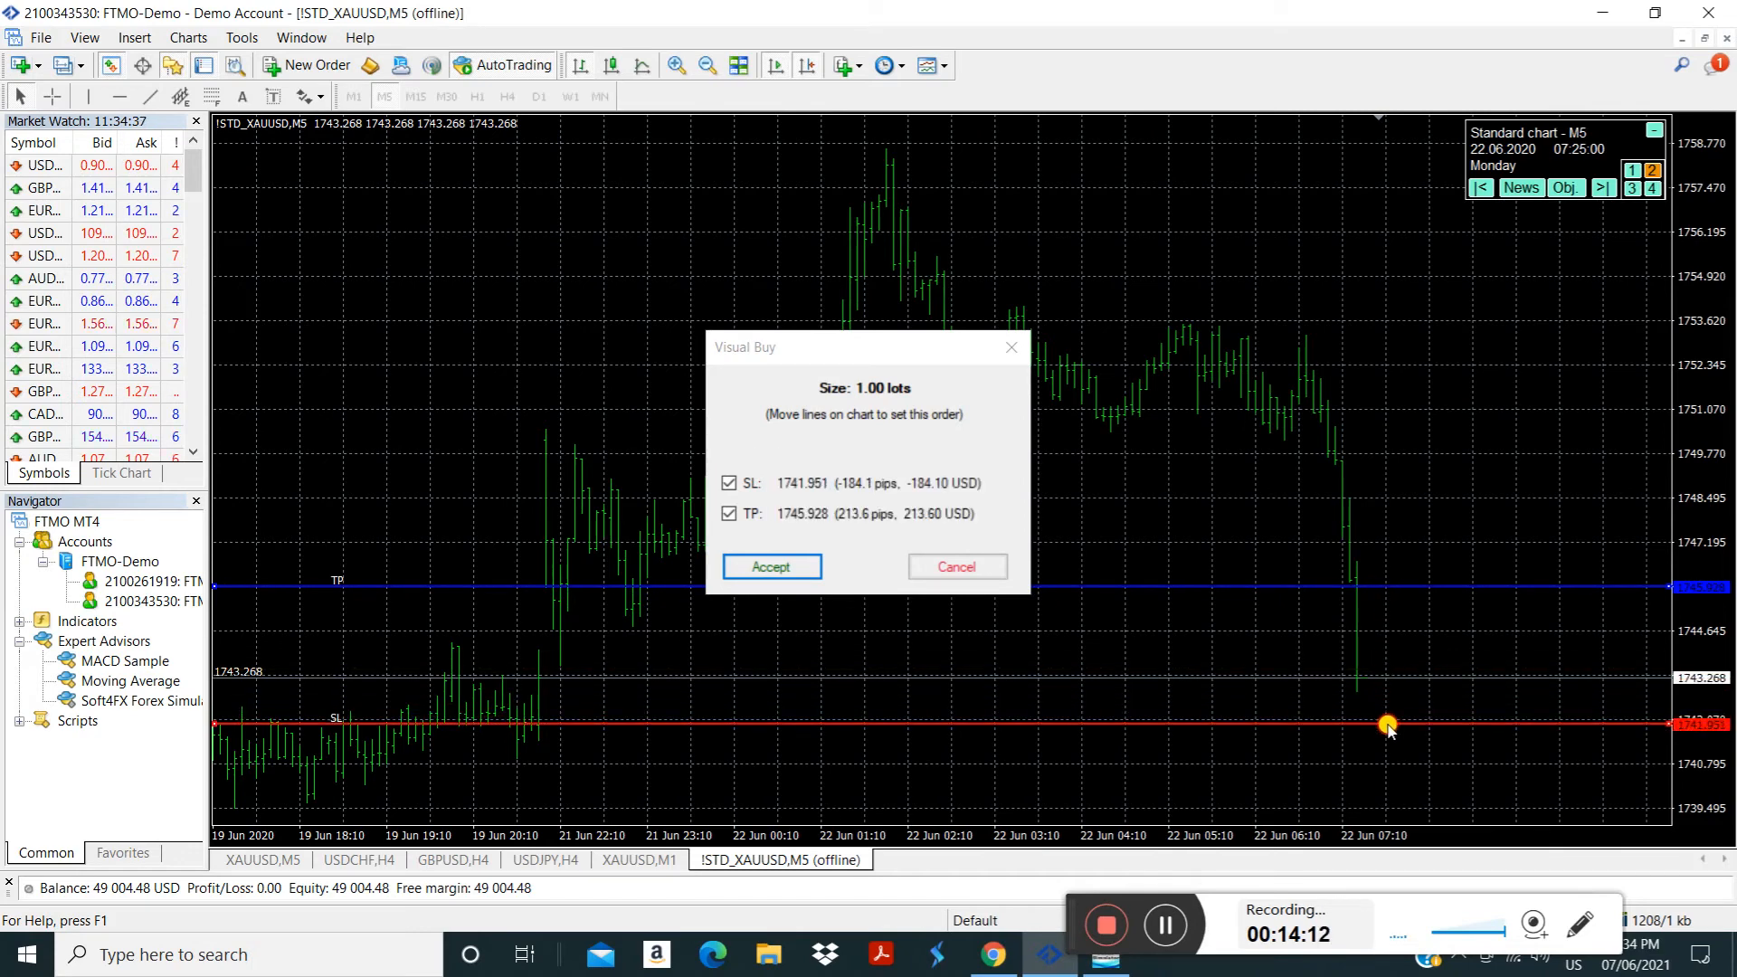
pyautogui.click(774, 570)
pyautogui.click(704, 428)
pyautogui.click(704, 429)
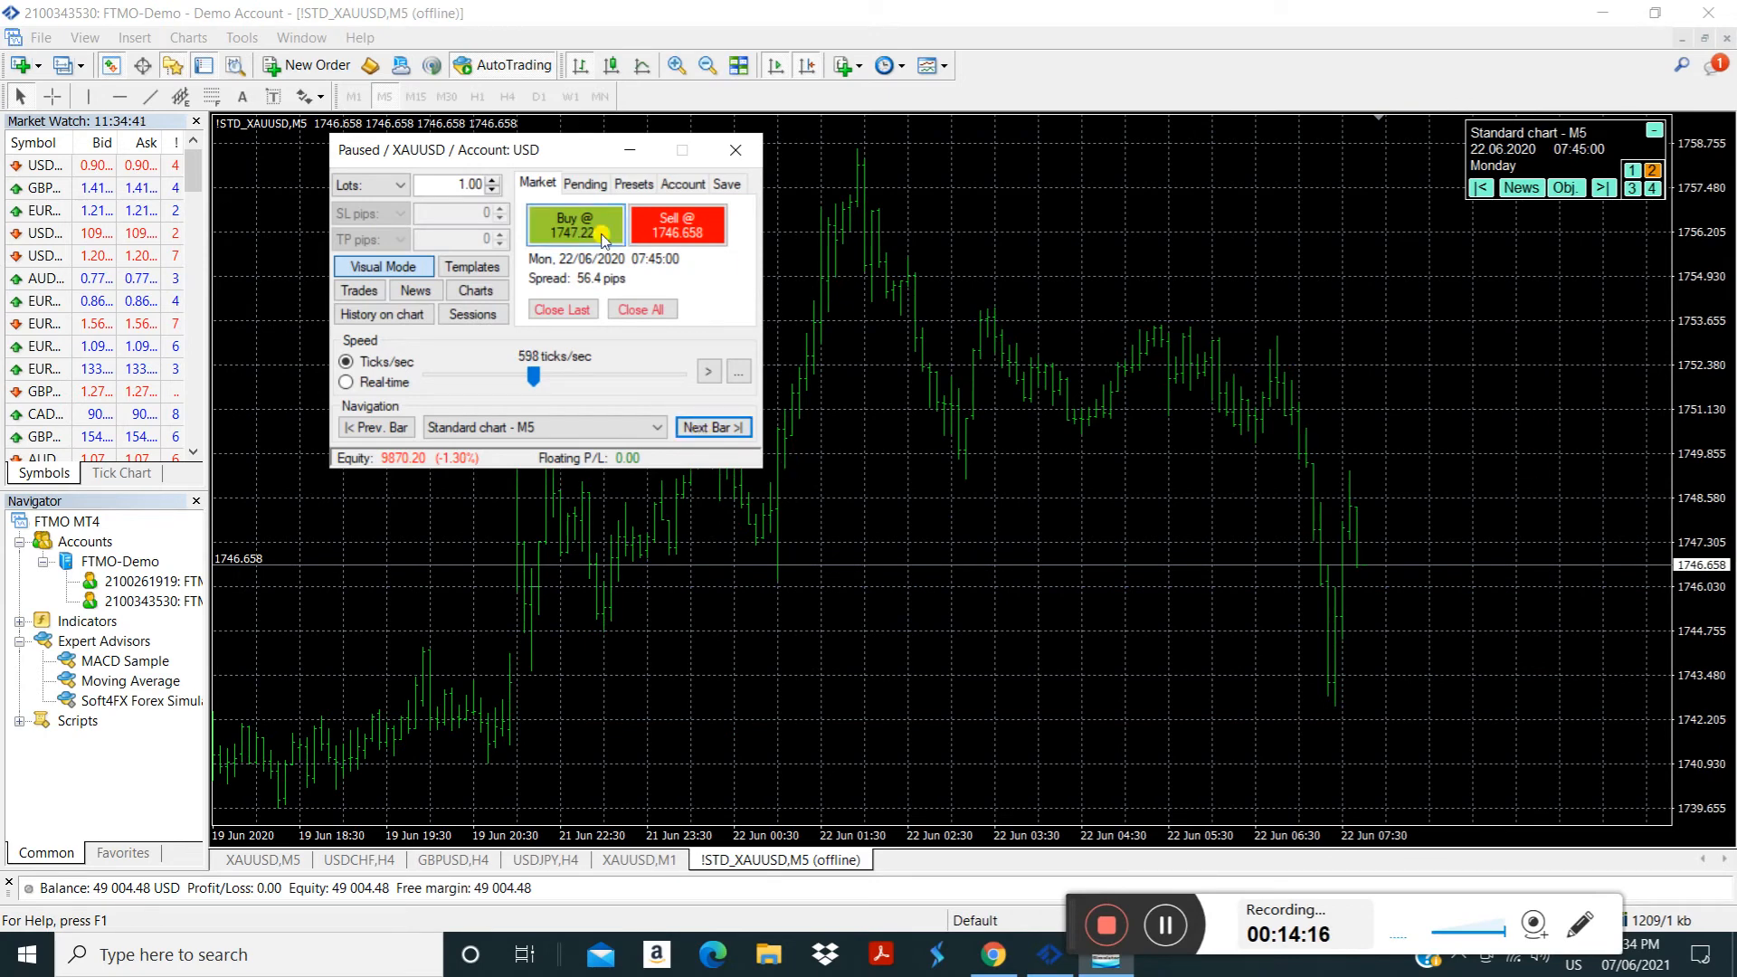
# Review the past simulated trades as markers on the chart and in the trade history list
pyautogui.click(374, 317)
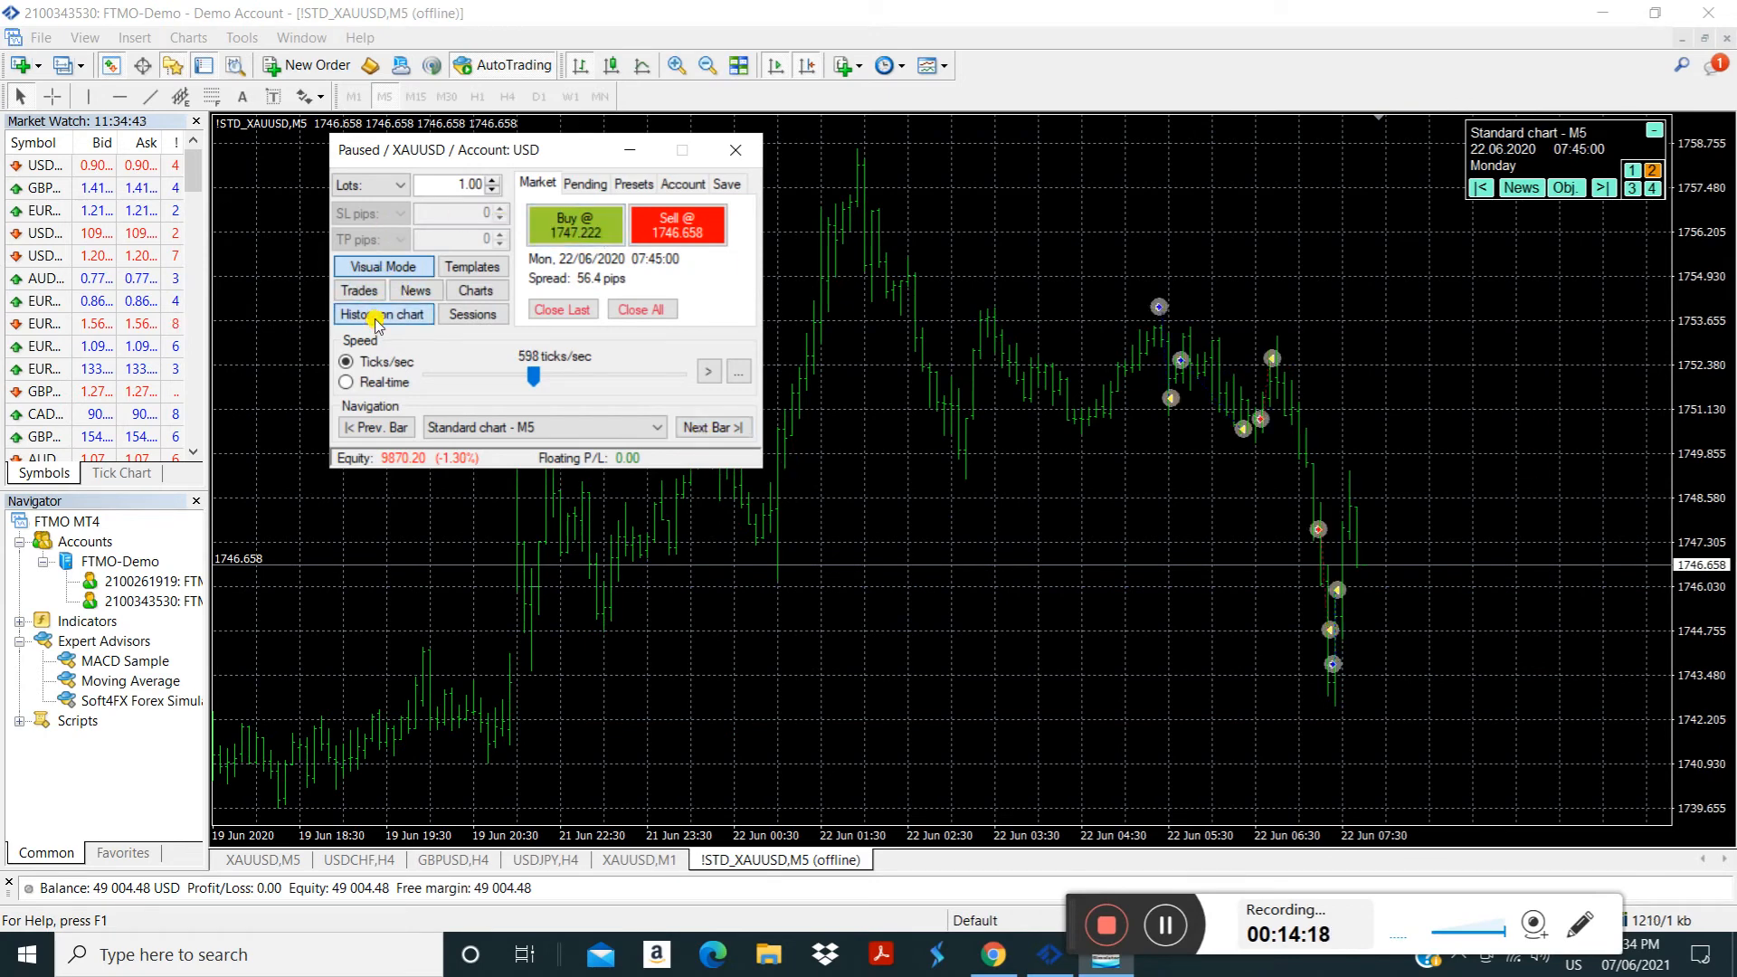
pyautogui.click(375, 316)
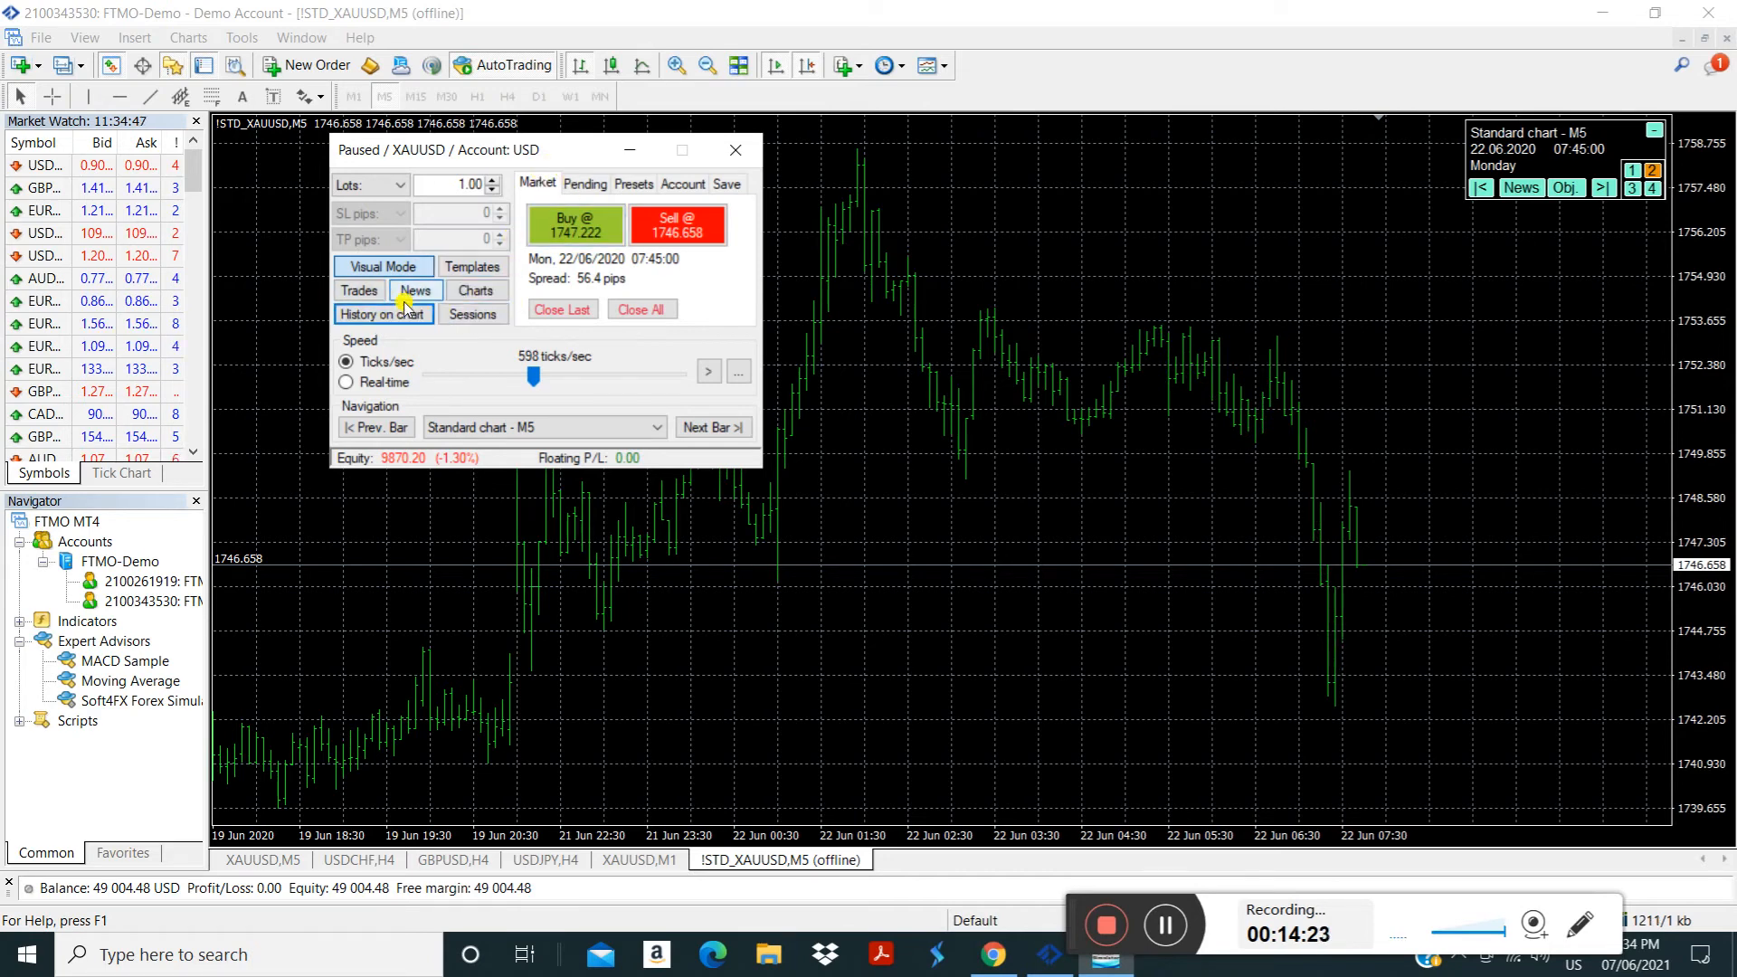
pyautogui.click(366, 292)
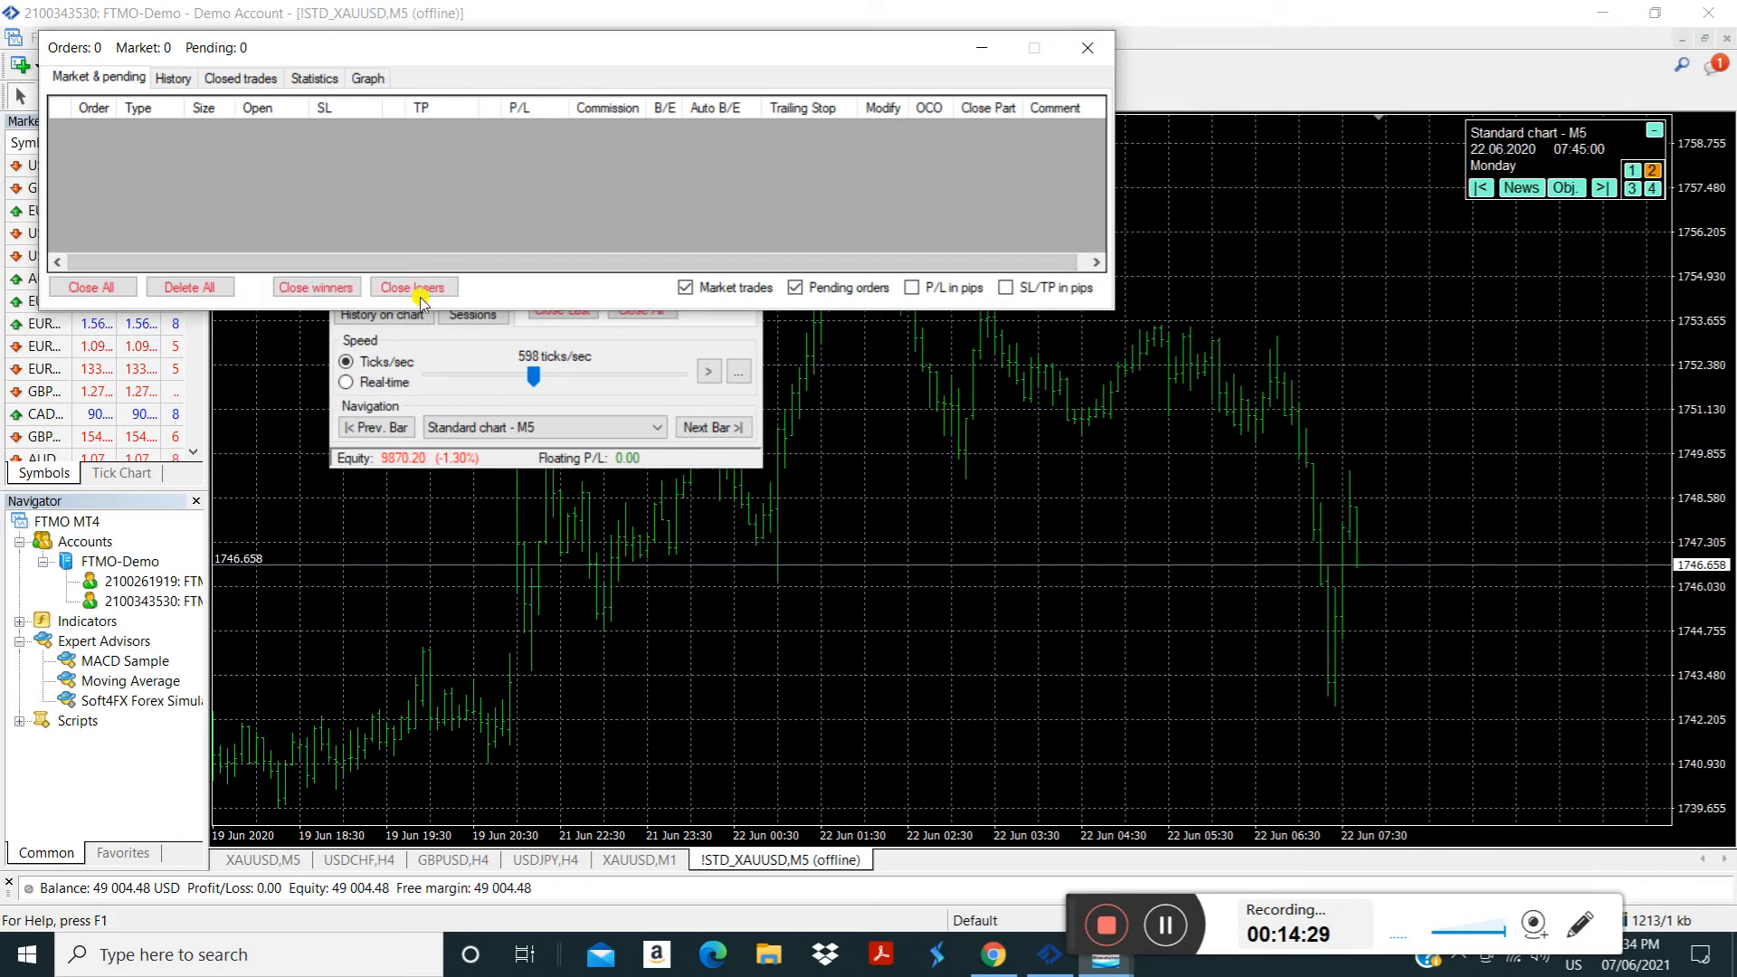
pyautogui.click(168, 80)
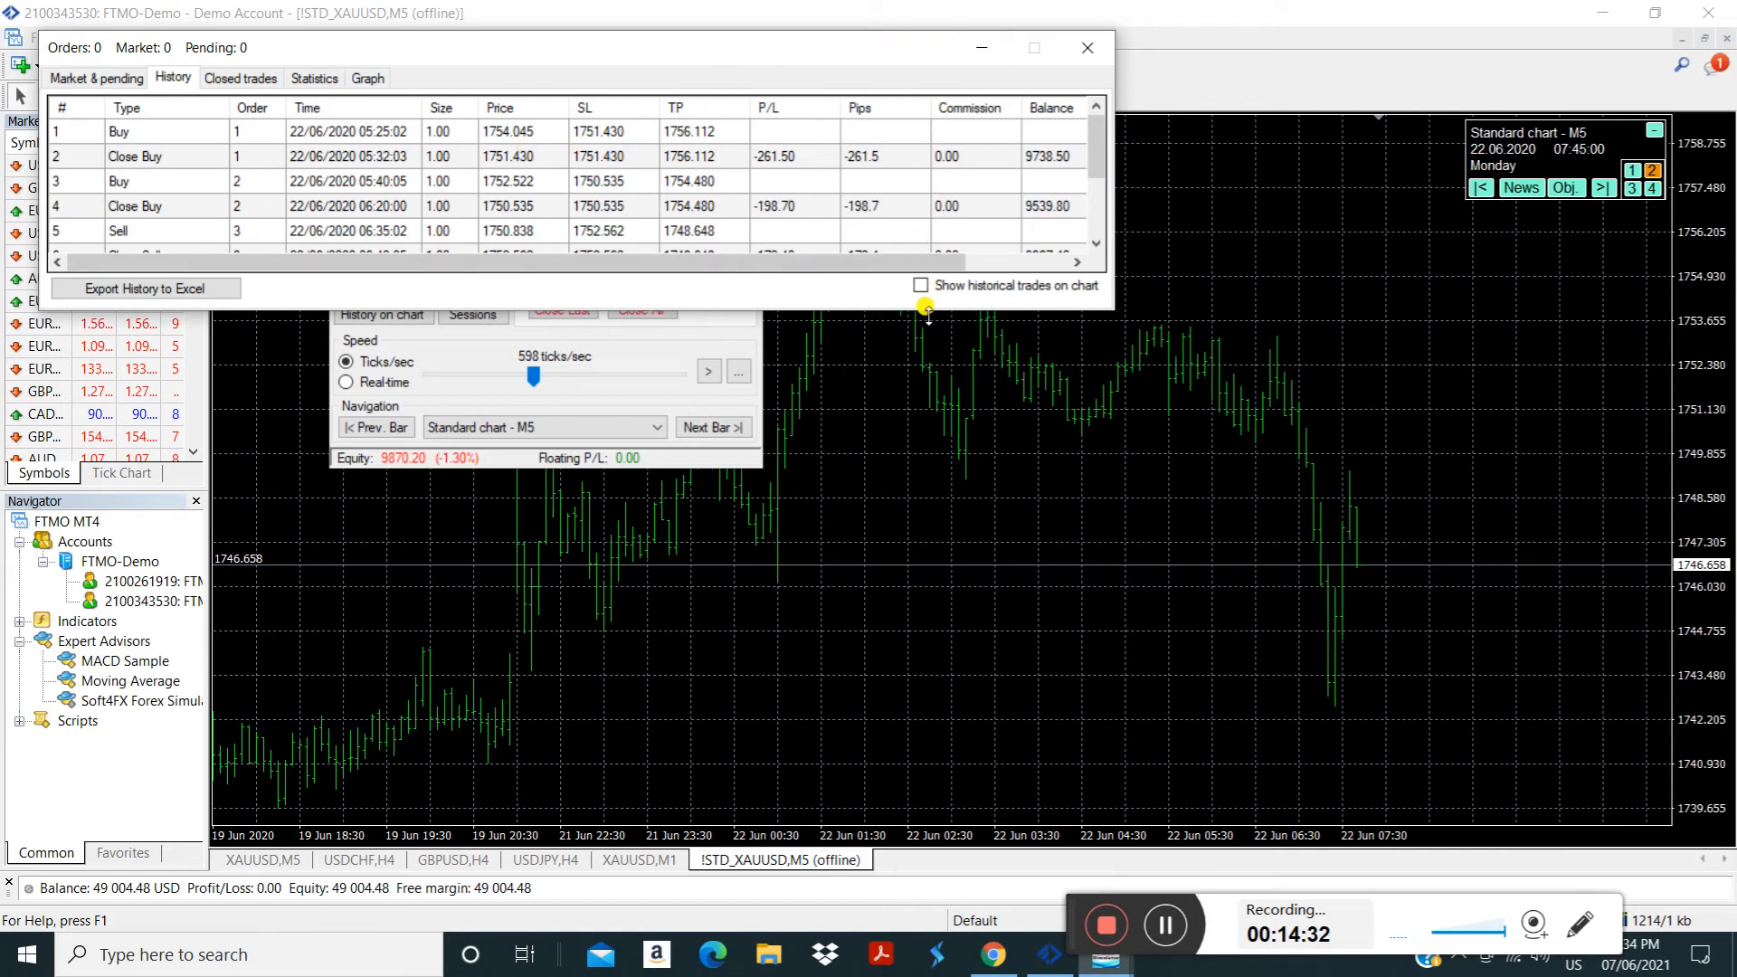
# Enlarge the trade history list and export it to the desktop as an Excel file named History
pyautogui.moveTo(922, 308); pyautogui.dragTo(888, 570)
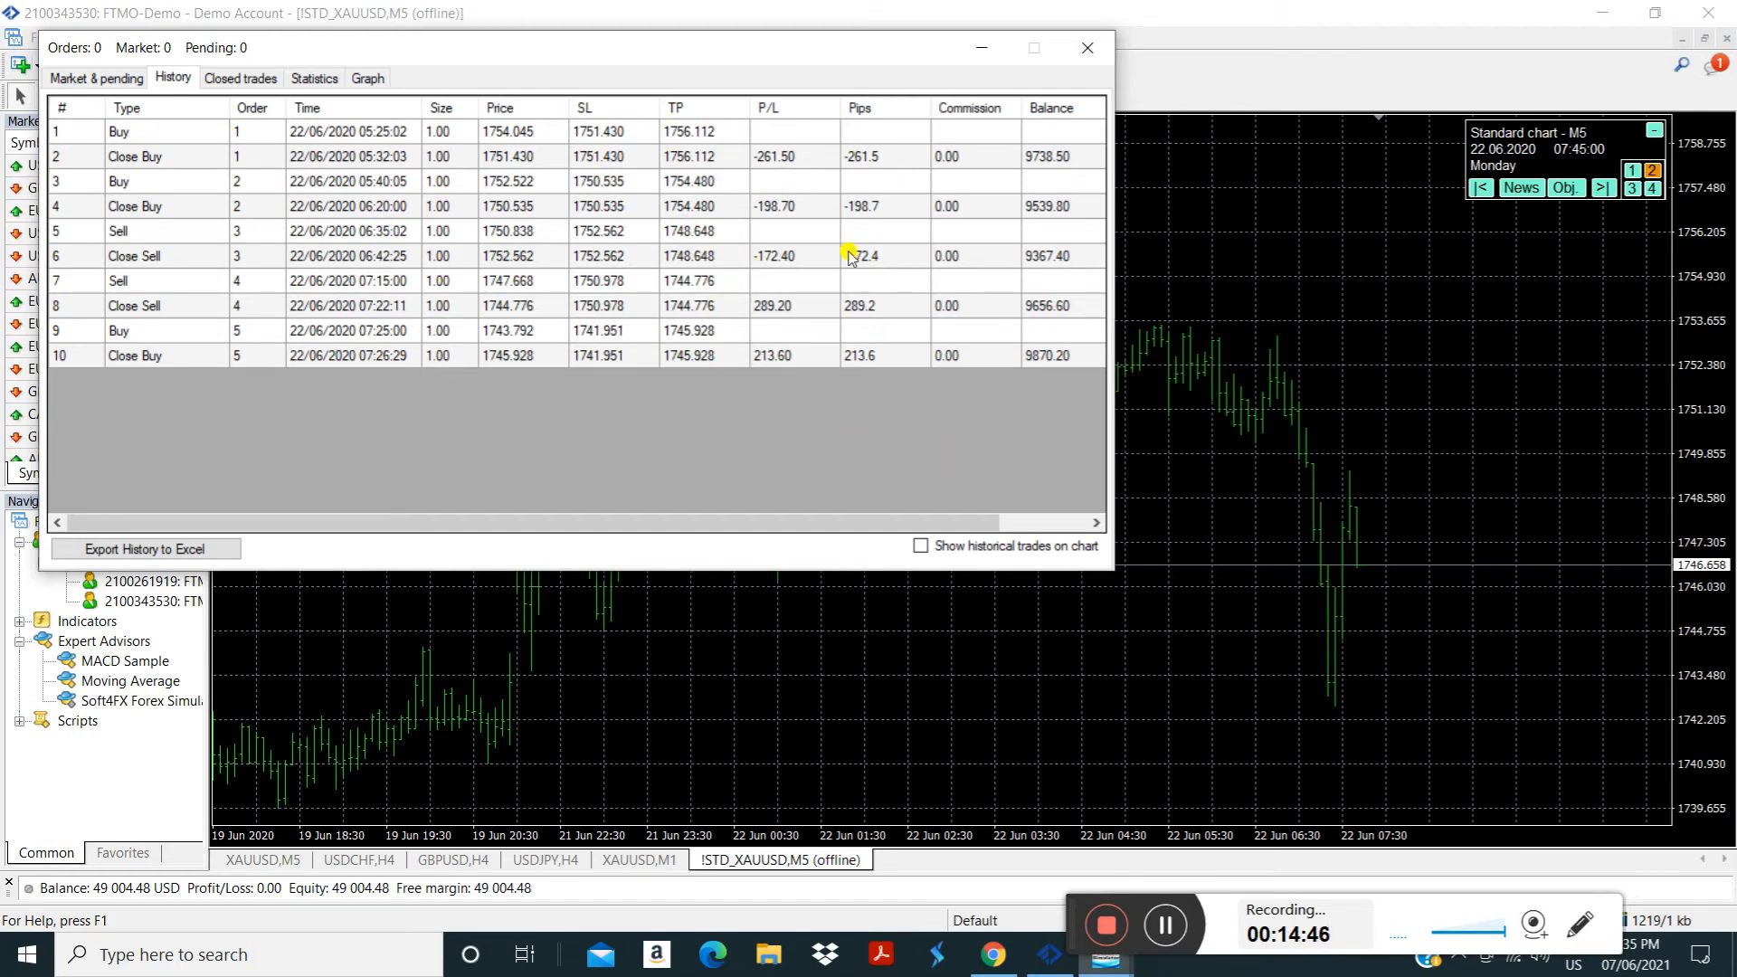
pyautogui.click(168, 551)
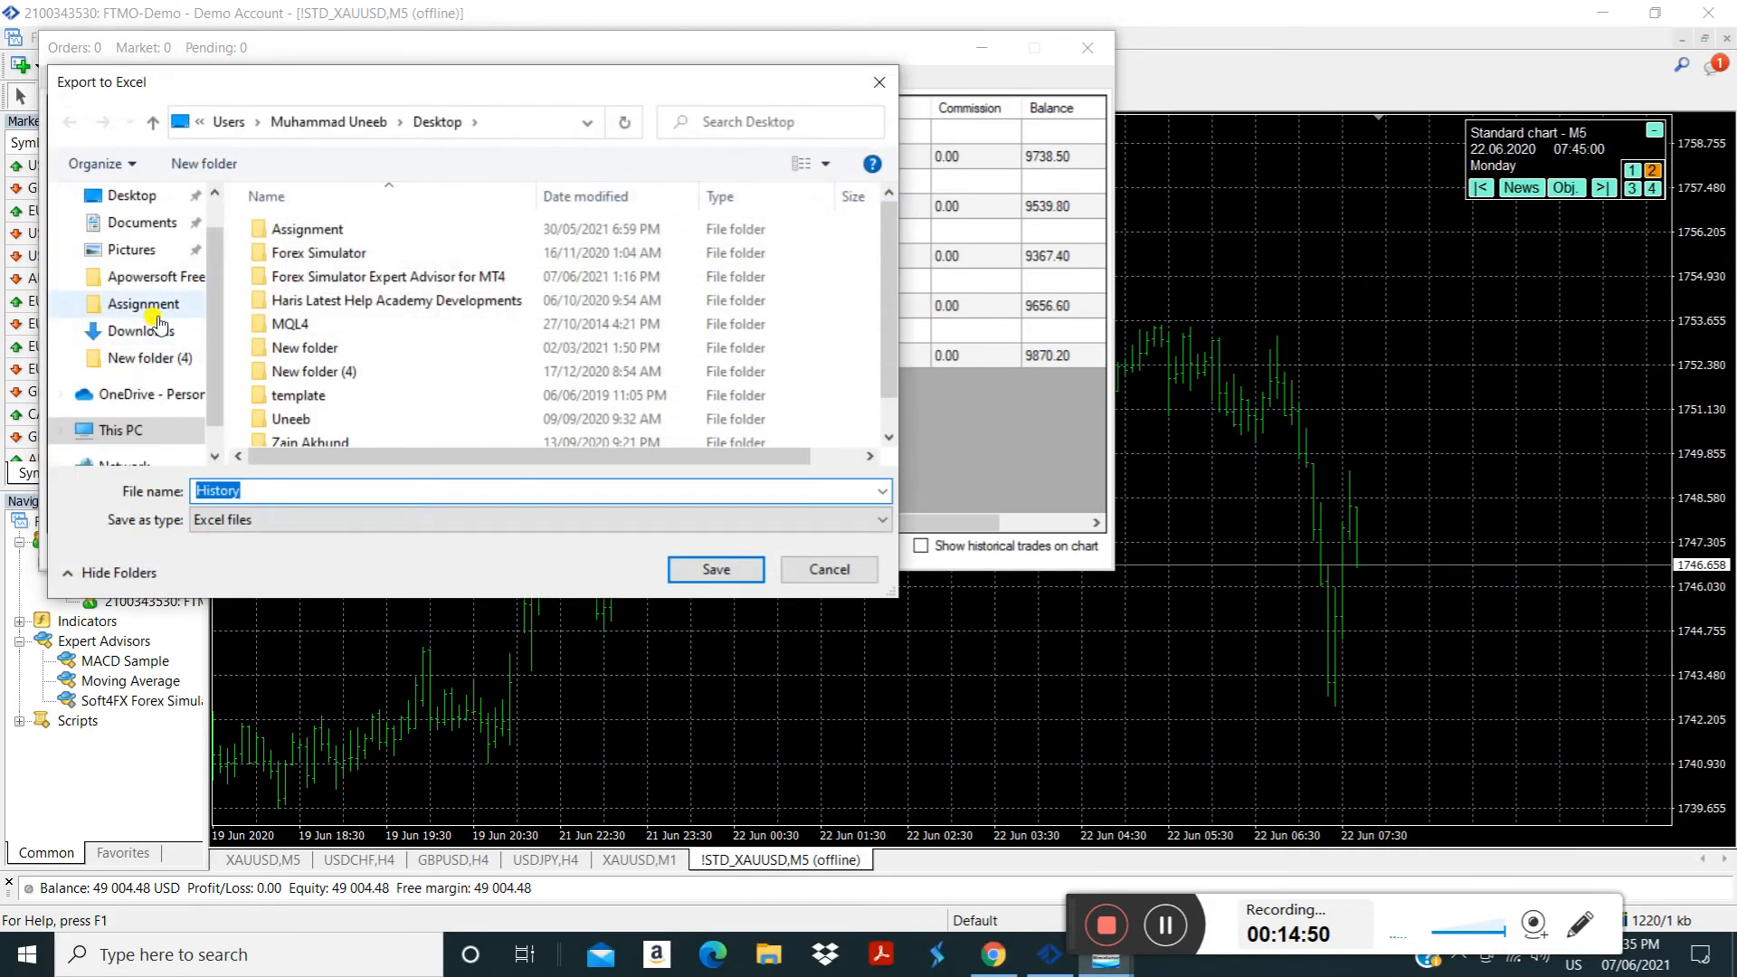
pyautogui.click(102, 241)
pyautogui.click(715, 569)
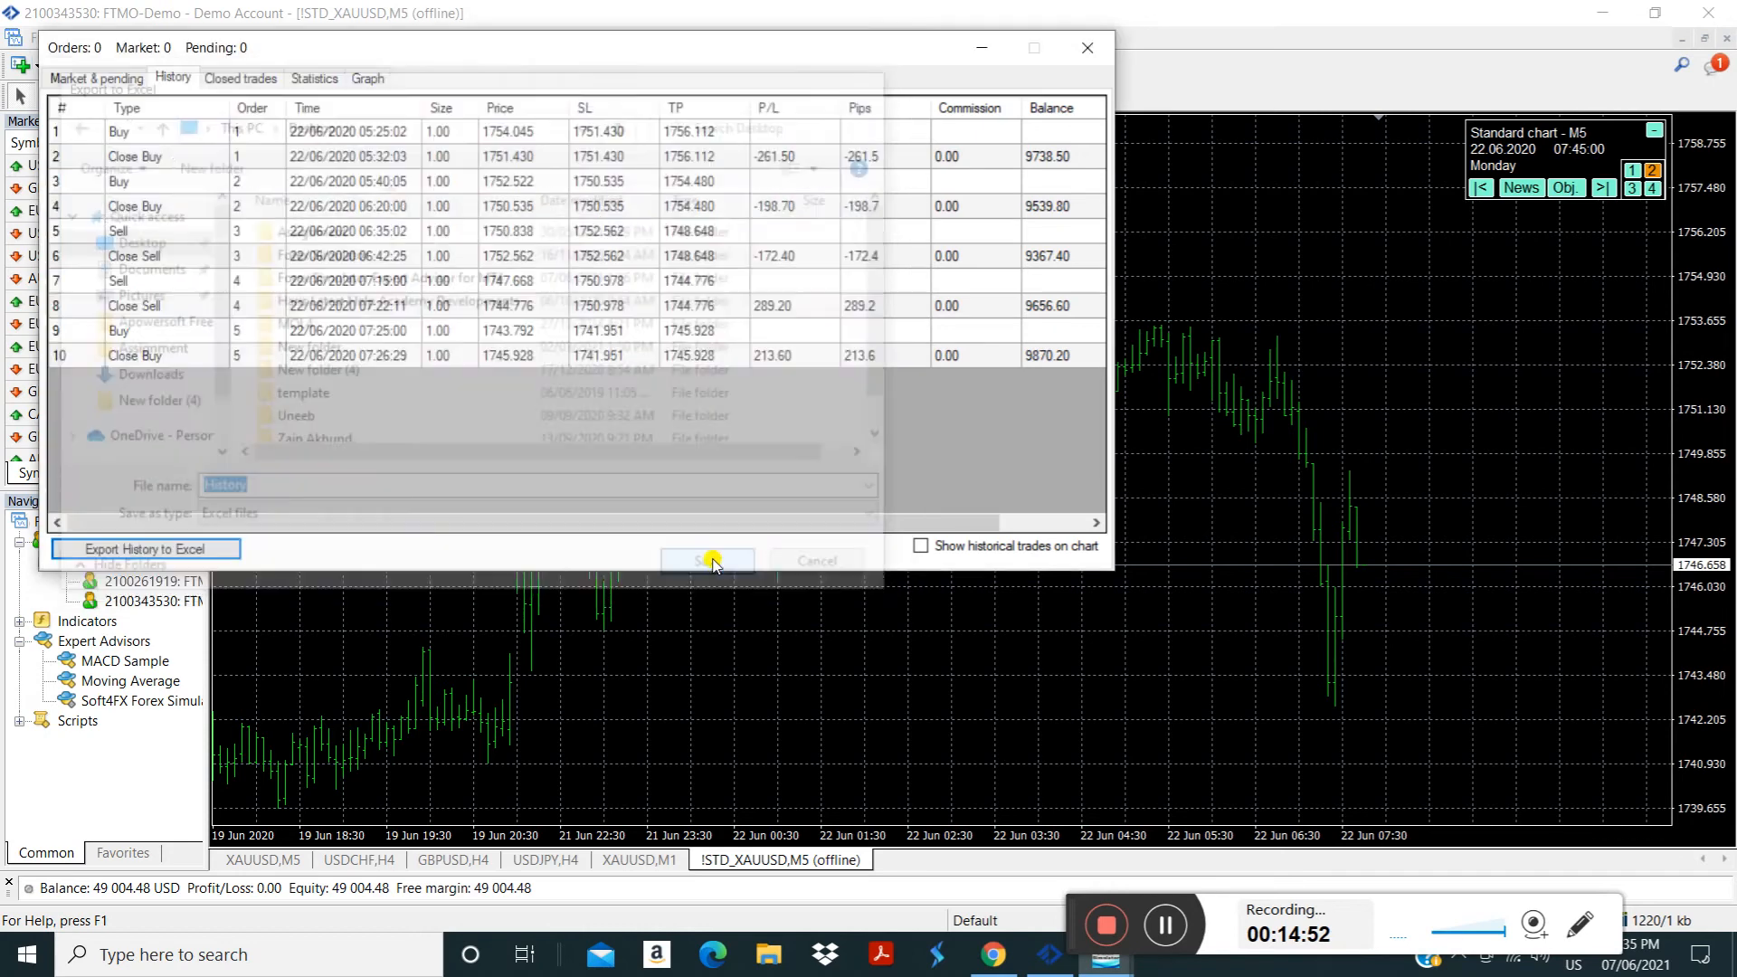
pyautogui.click(1602, 11)
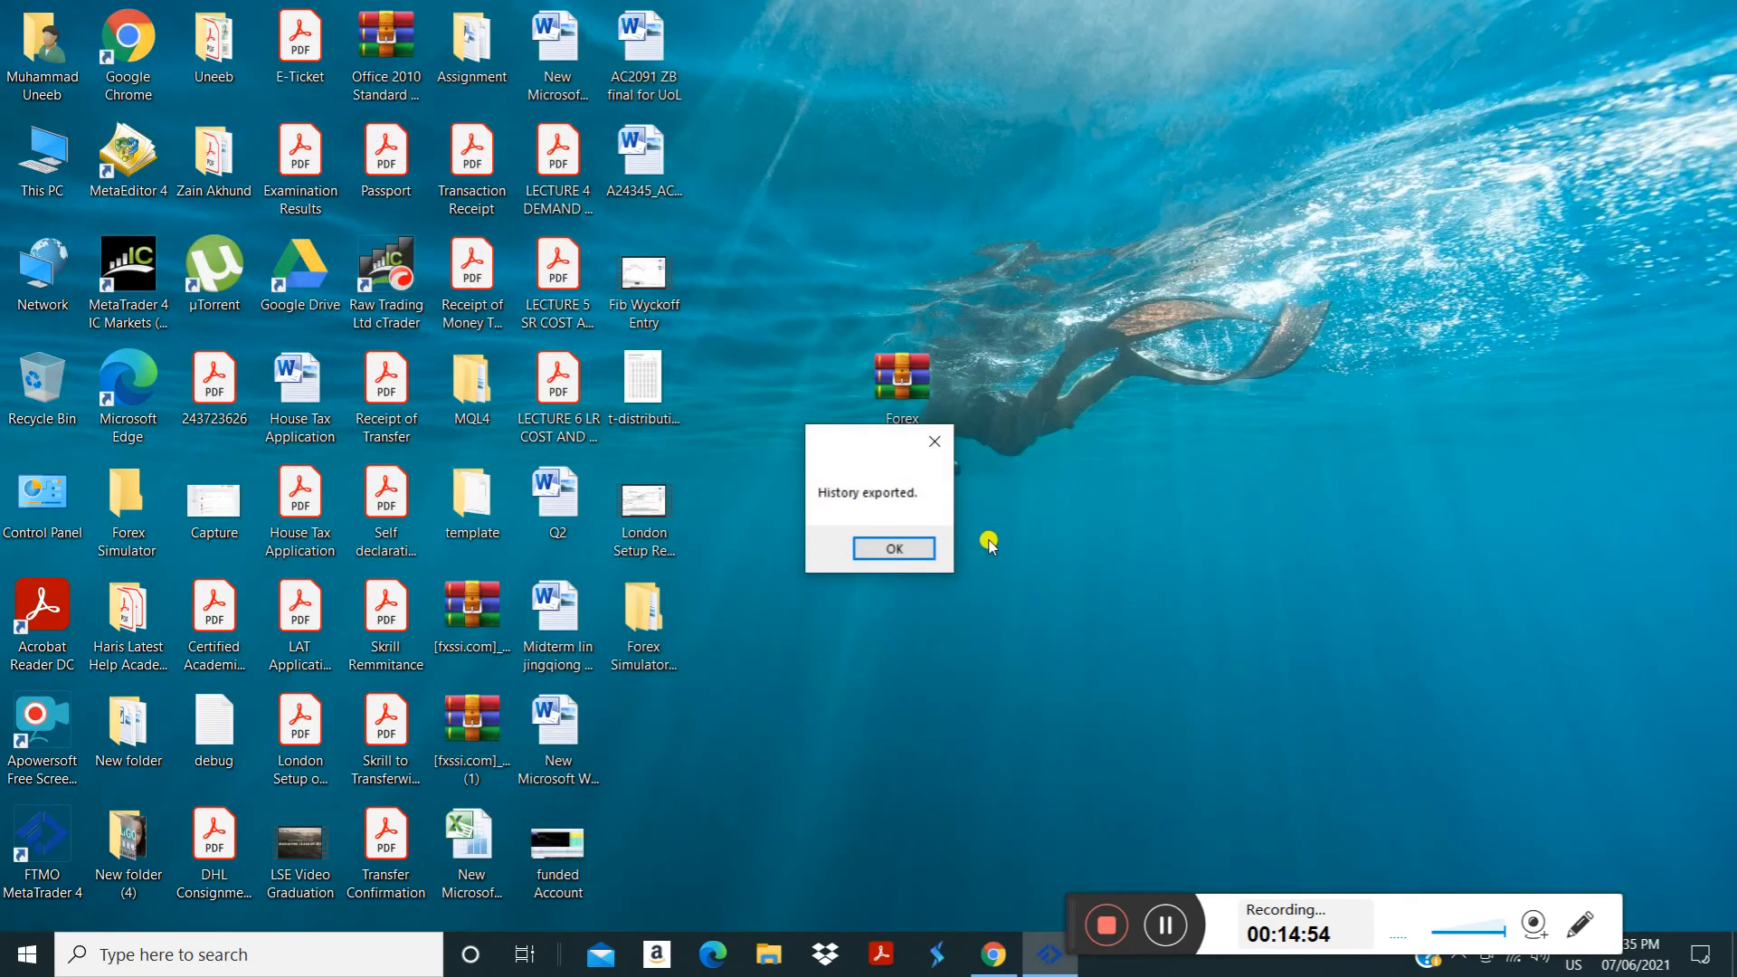
pyautogui.click(925, 549)
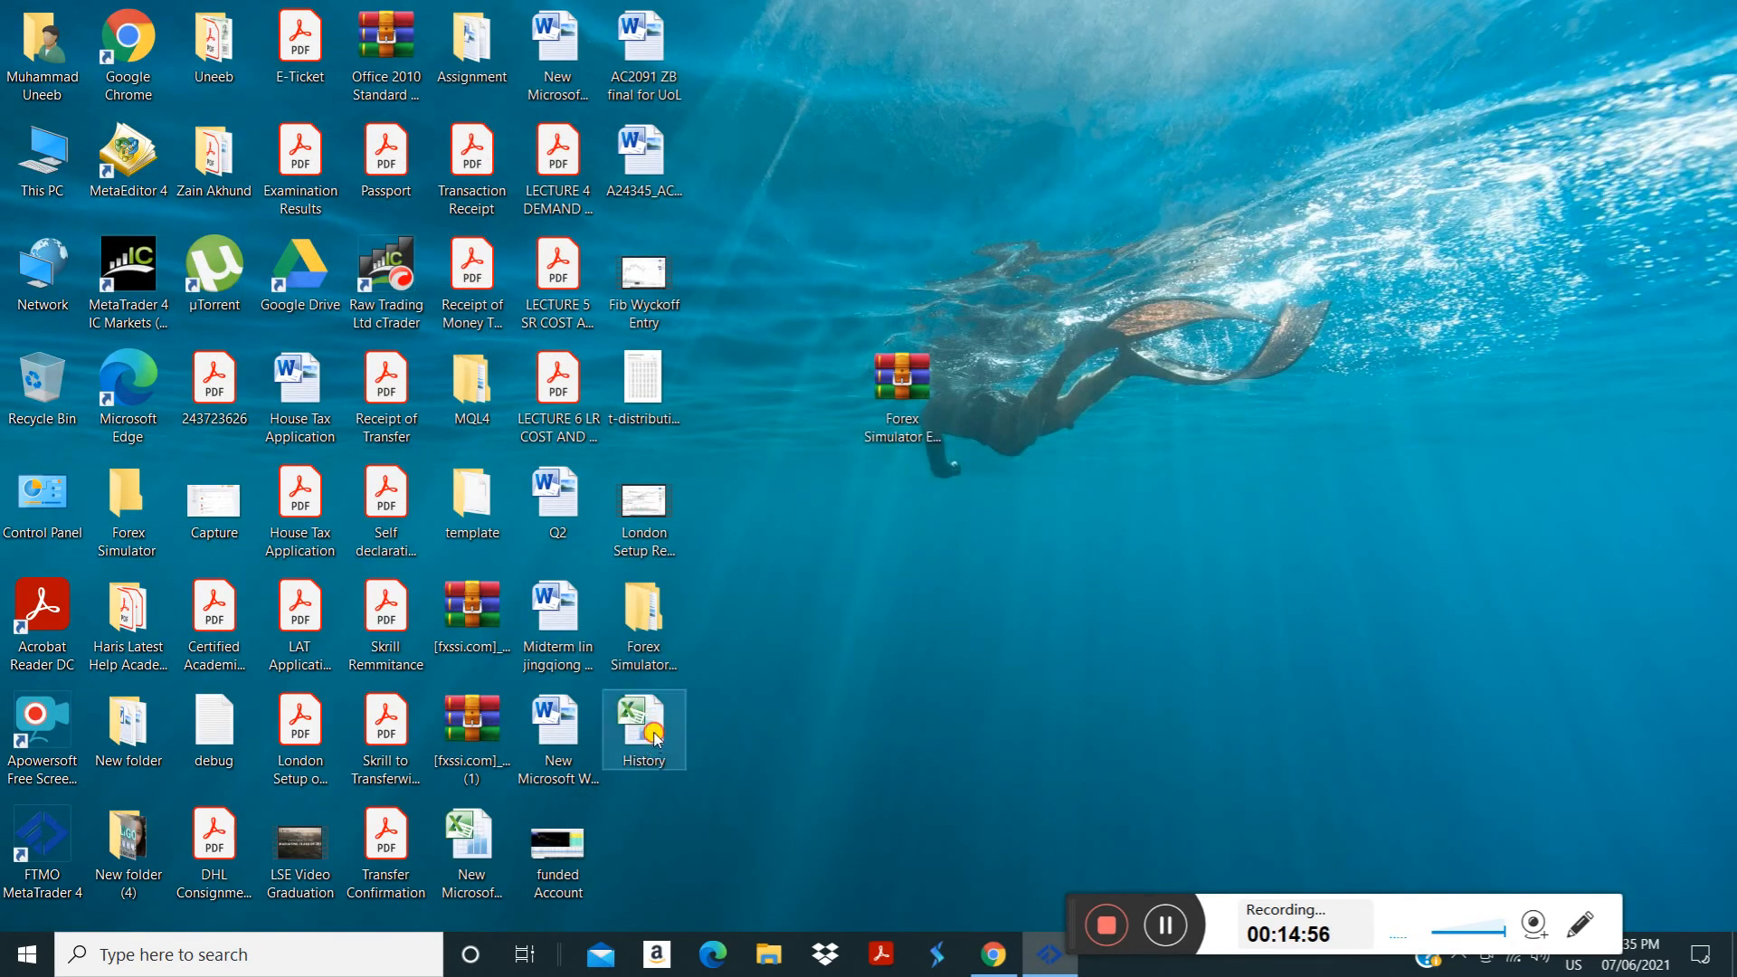
# Open the exported History workbook to check its trade records, then return to the simulator and close the trade history window
pyautogui.doubleClick(657, 740)
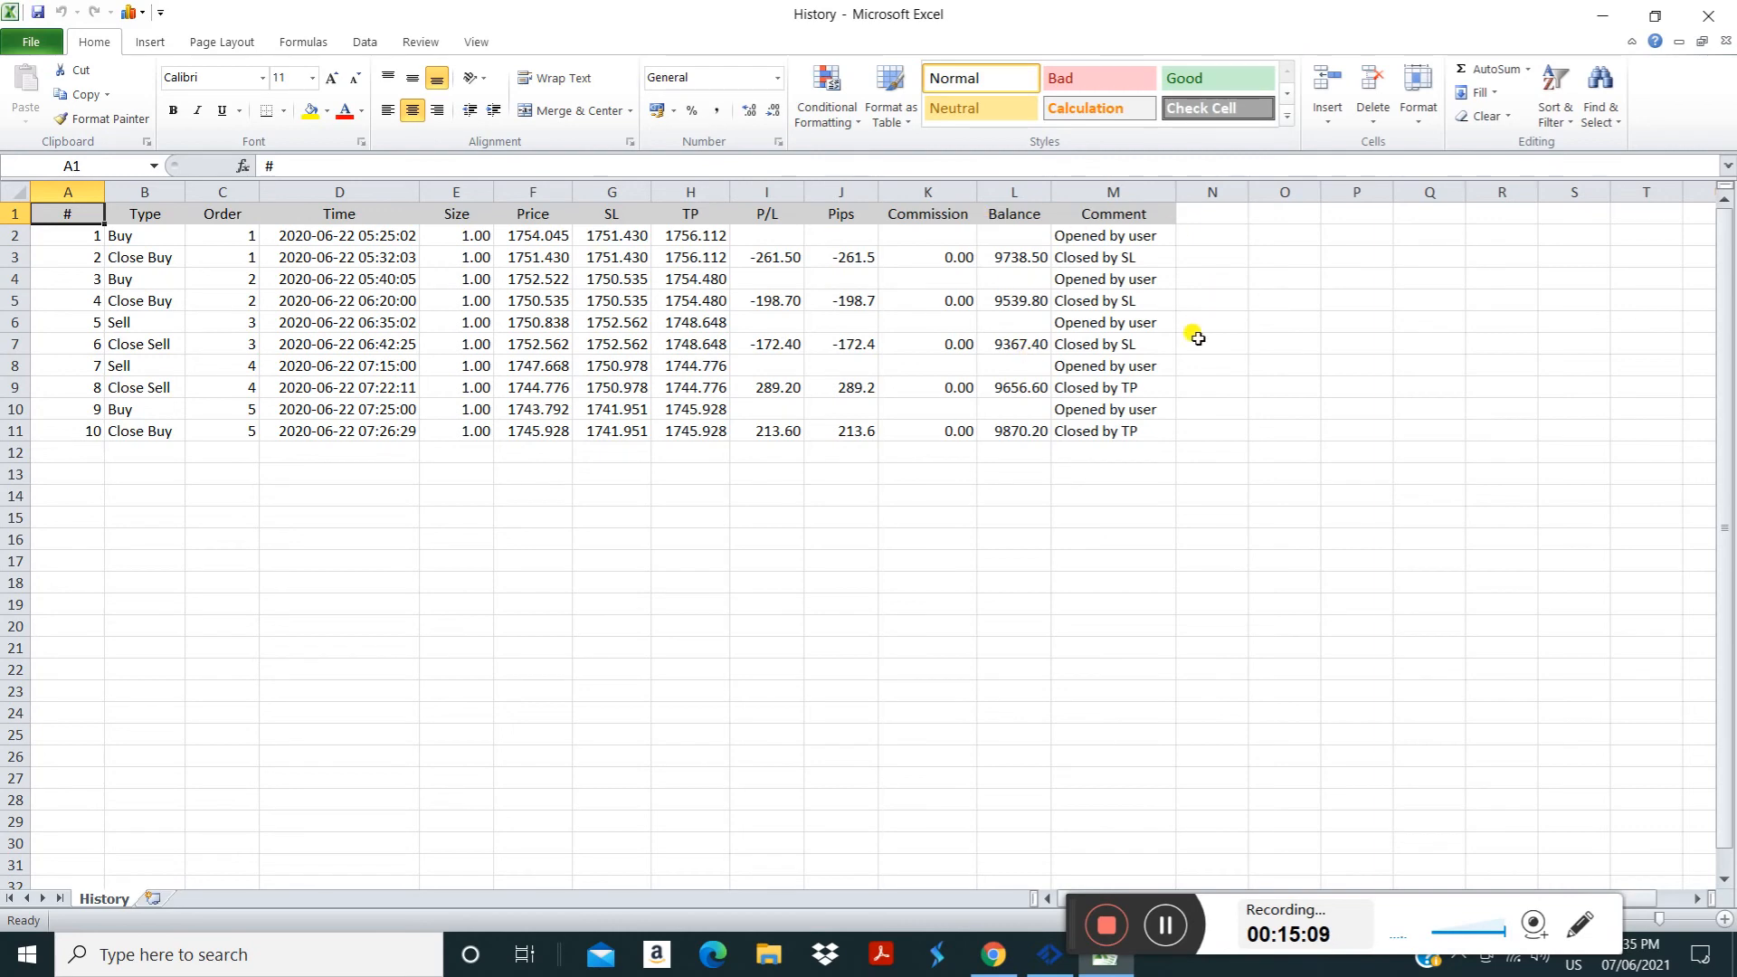
pyautogui.click(1708, 15)
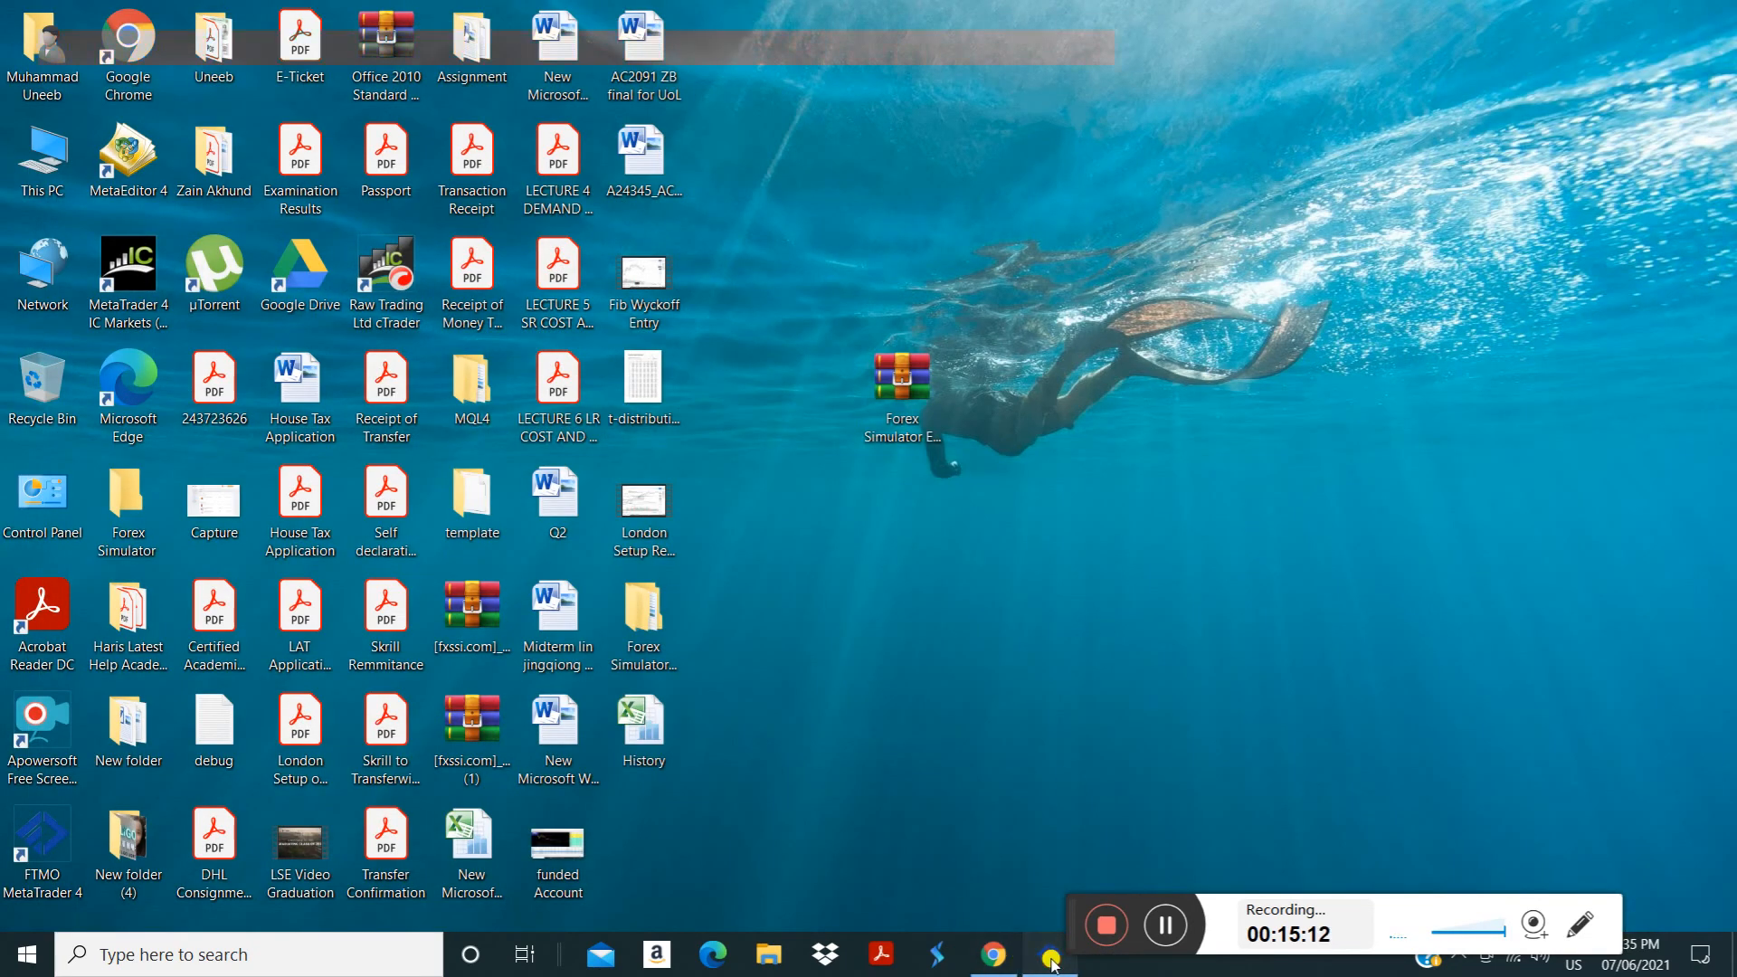
pyautogui.click(1050, 955)
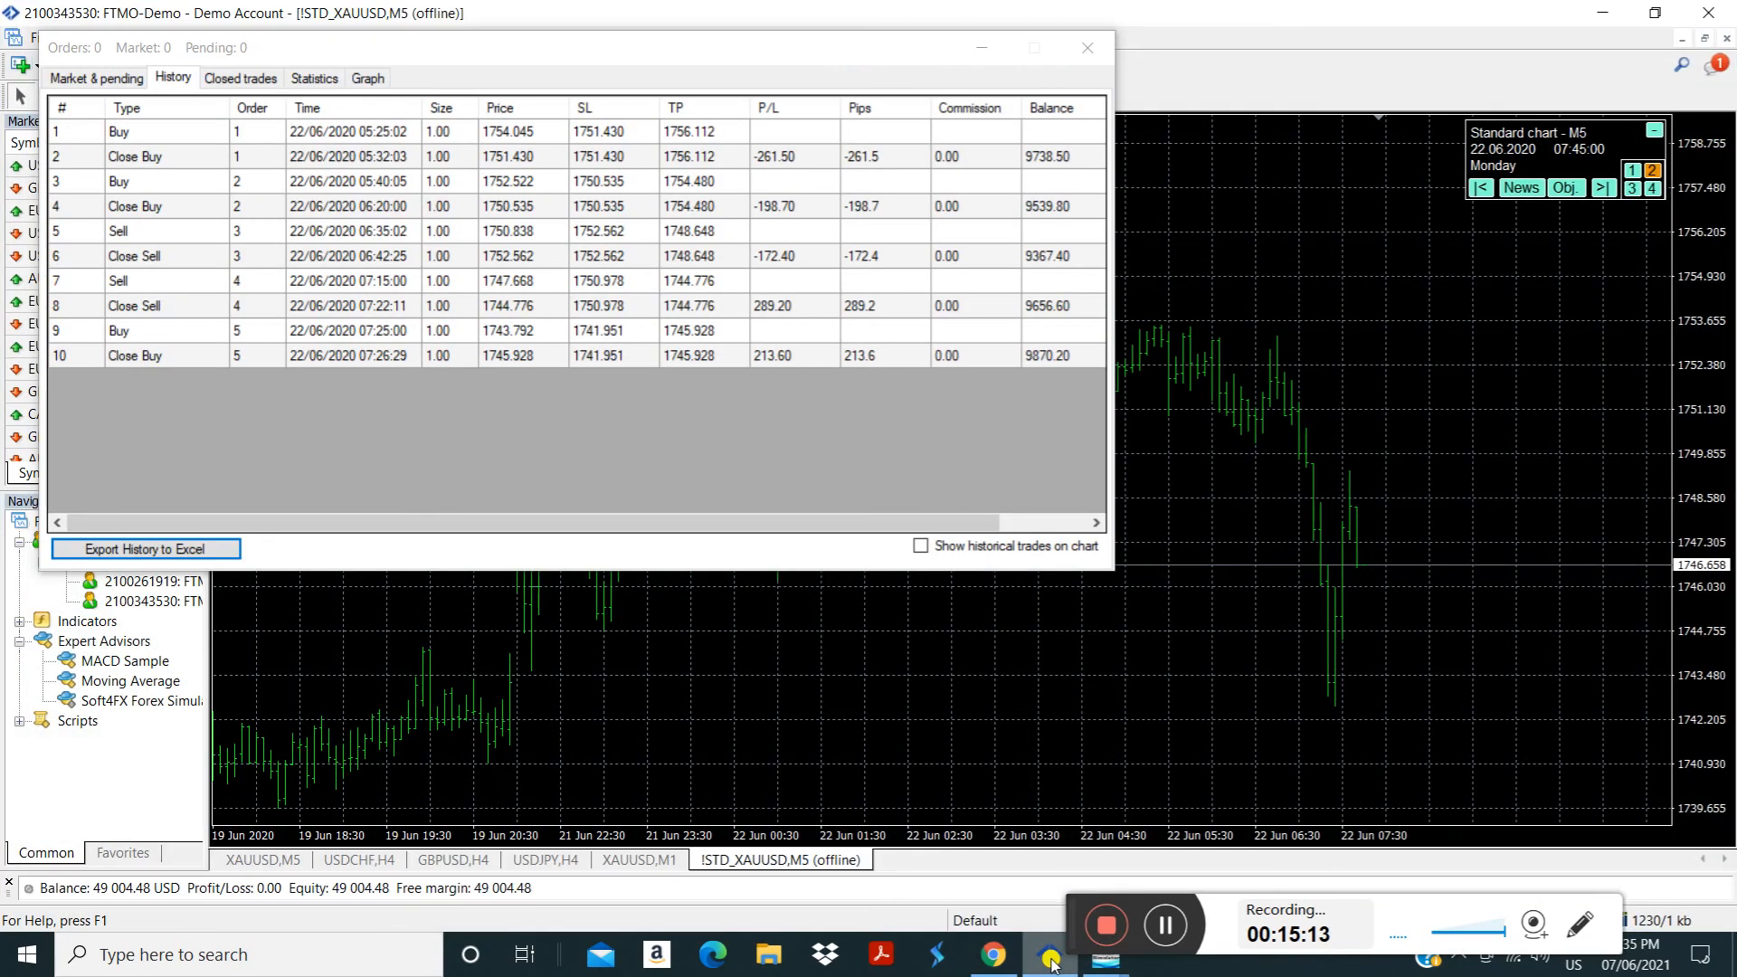
pyautogui.click(1095, 53)
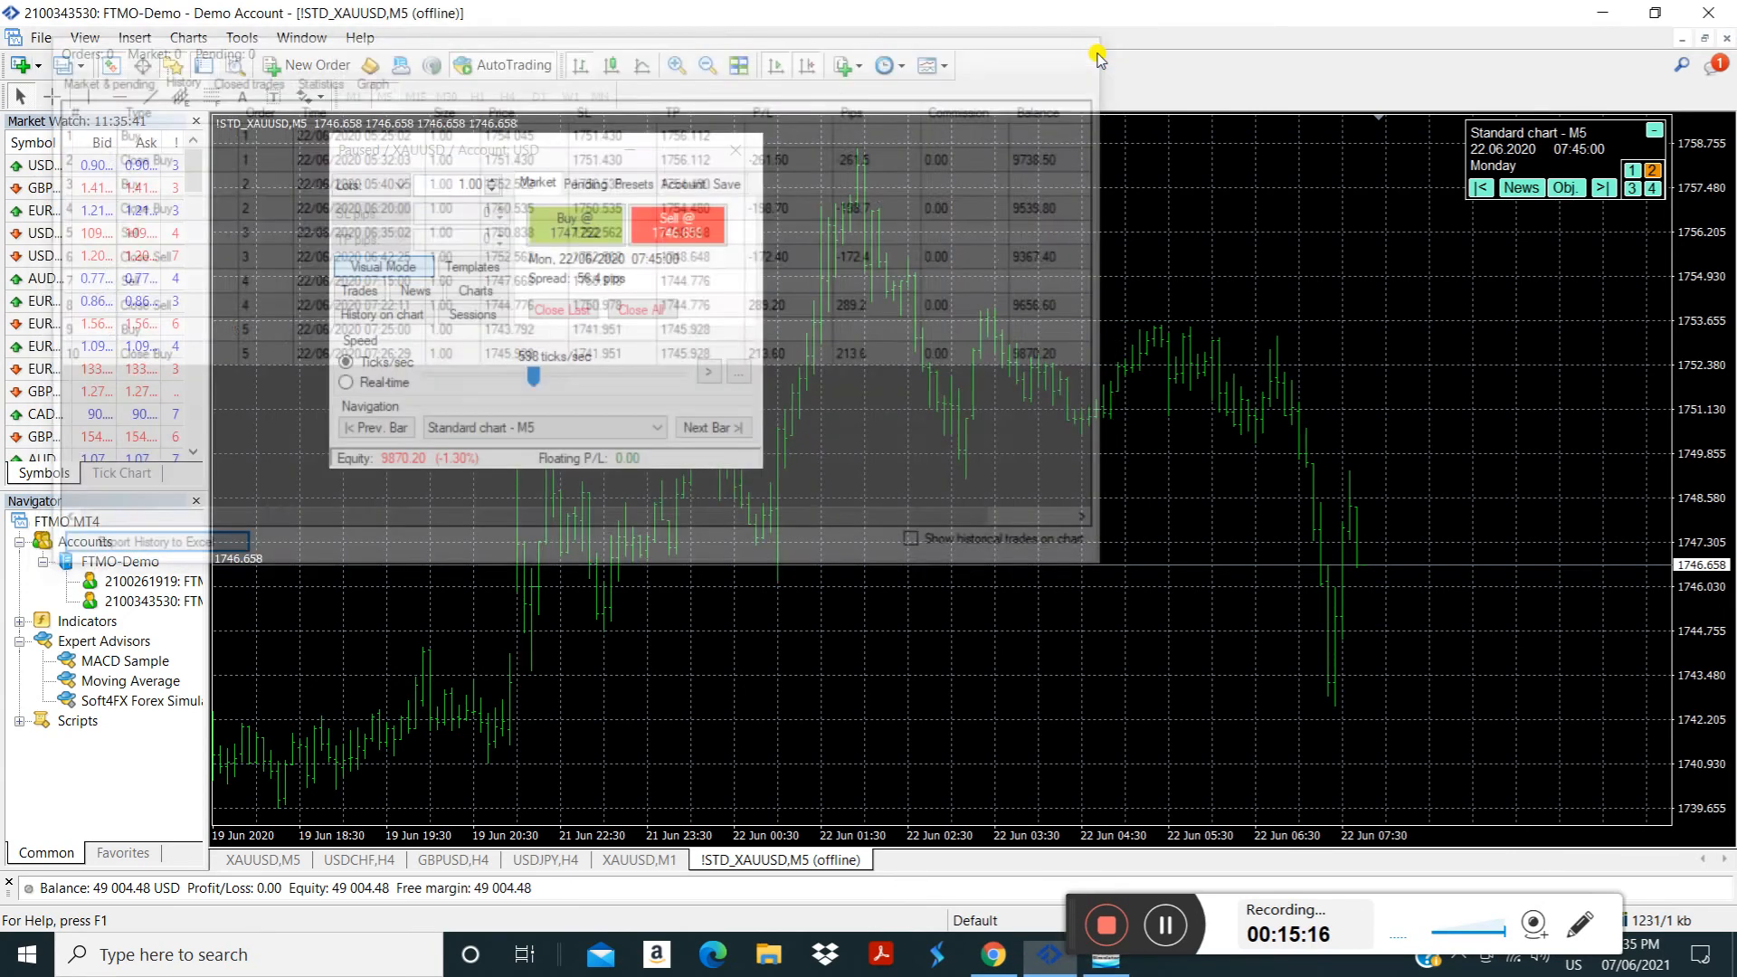
# Place a 1-lot visual sell with stop loss at 1750.286 and take profit at about 1744
pyautogui.click(666, 223)
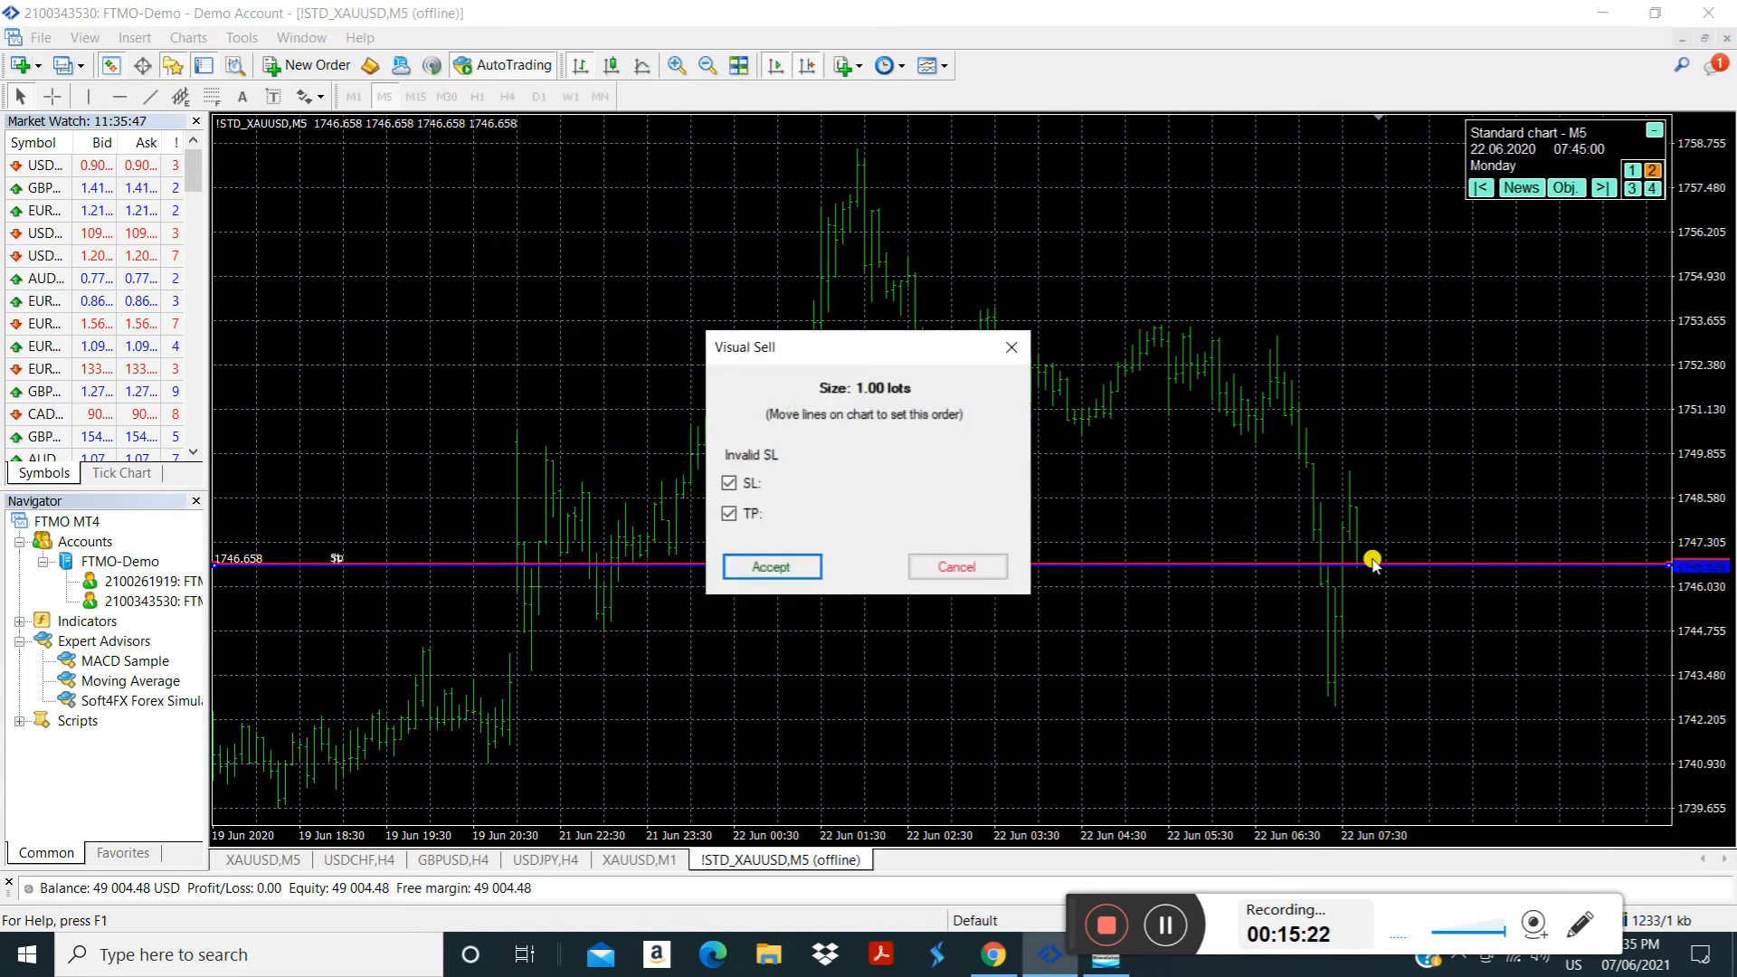
pyautogui.moveTo(1372, 563); pyautogui.dragTo(1380, 437)
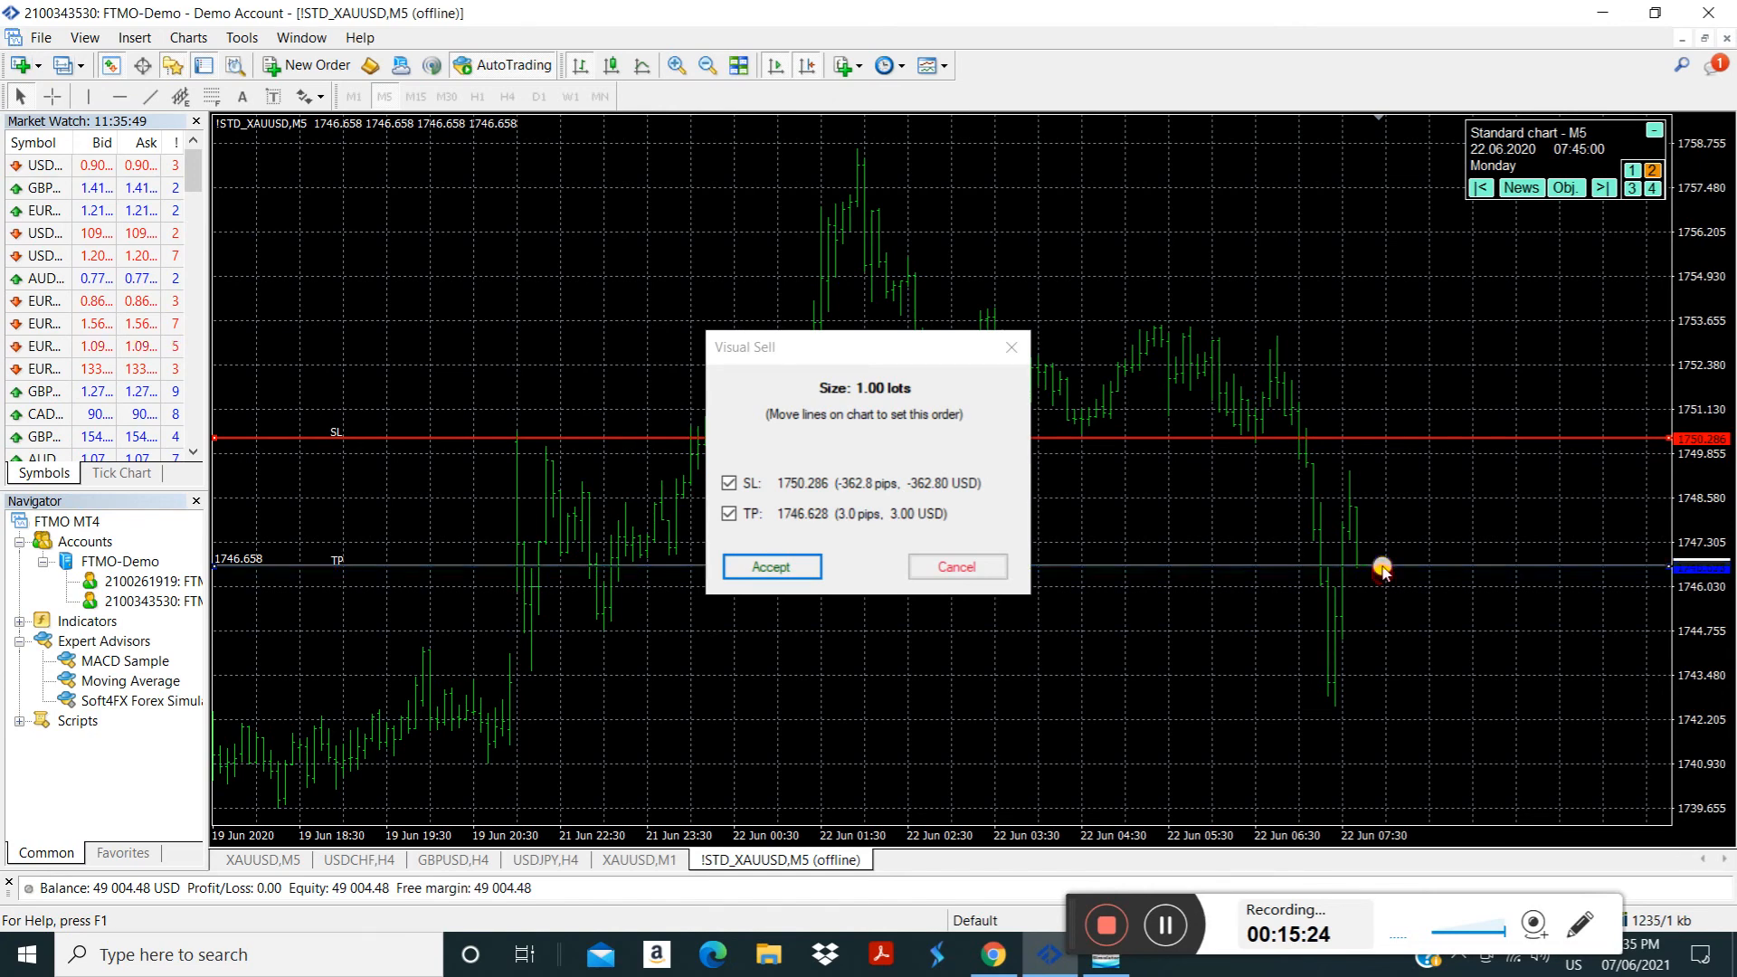
pyautogui.moveTo(1381, 567); pyautogui.dragTo(1382, 654)
pyautogui.click(771, 567)
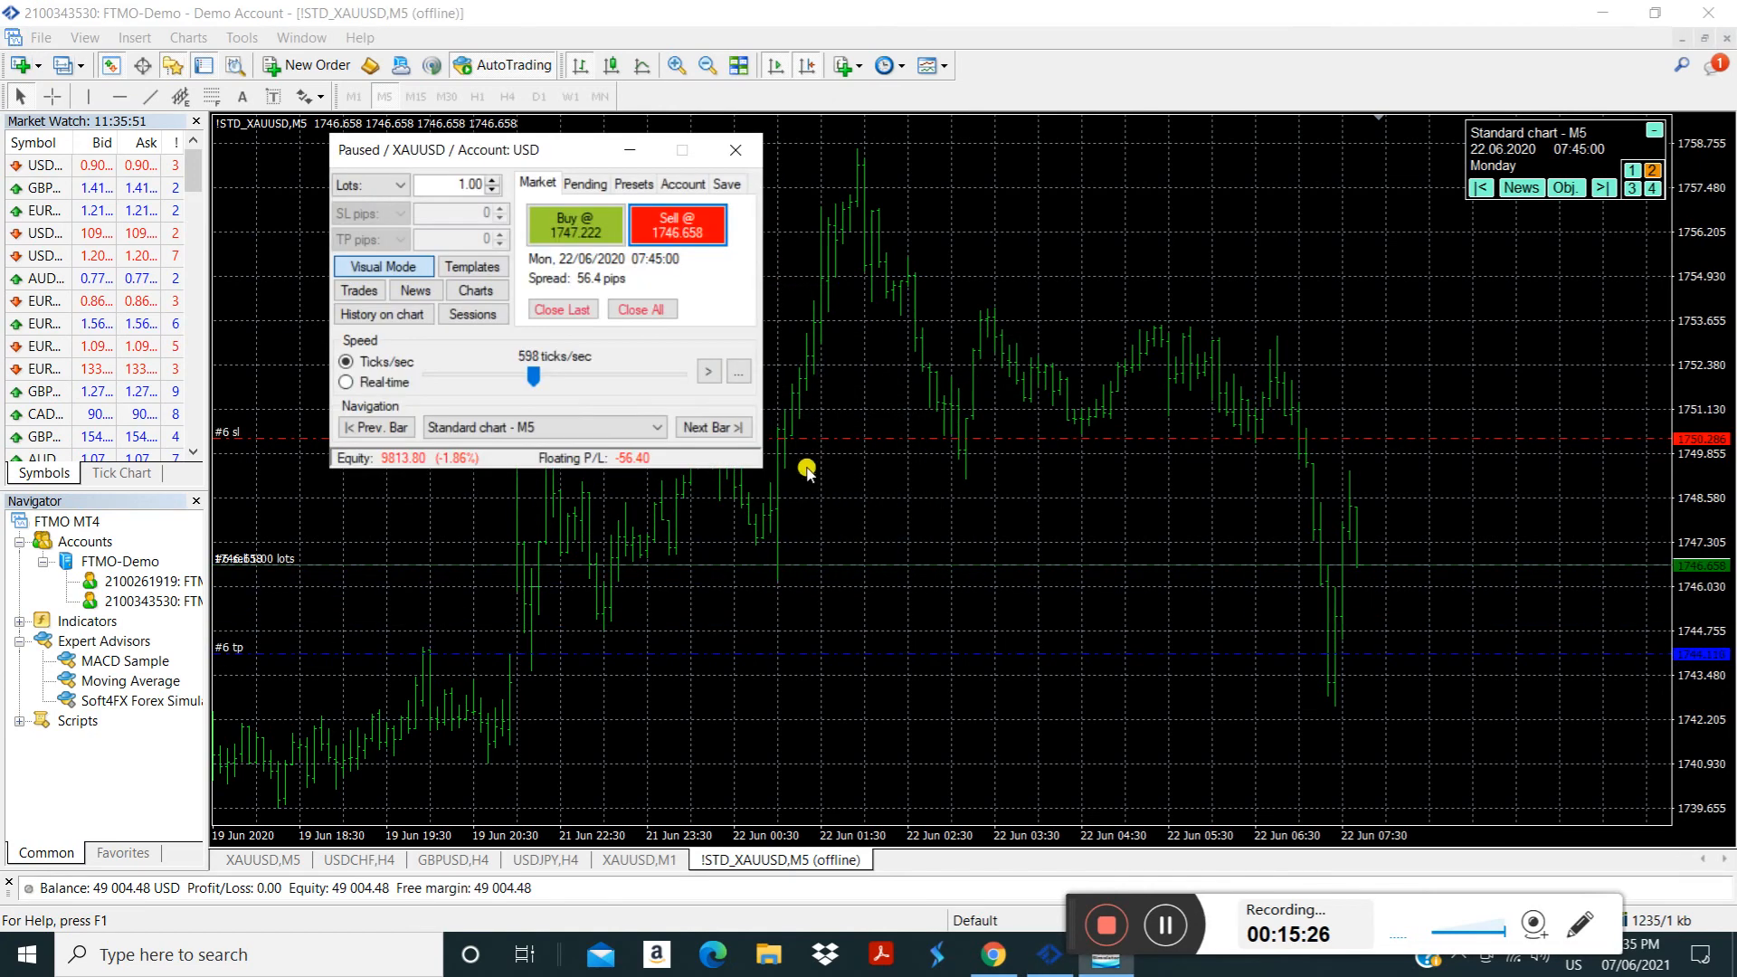
# Advance the XAUUSD replay bar by bar to 09:35
pyautogui.click(725, 429)
pyautogui.click(724, 429)
pyautogui.click(725, 429)
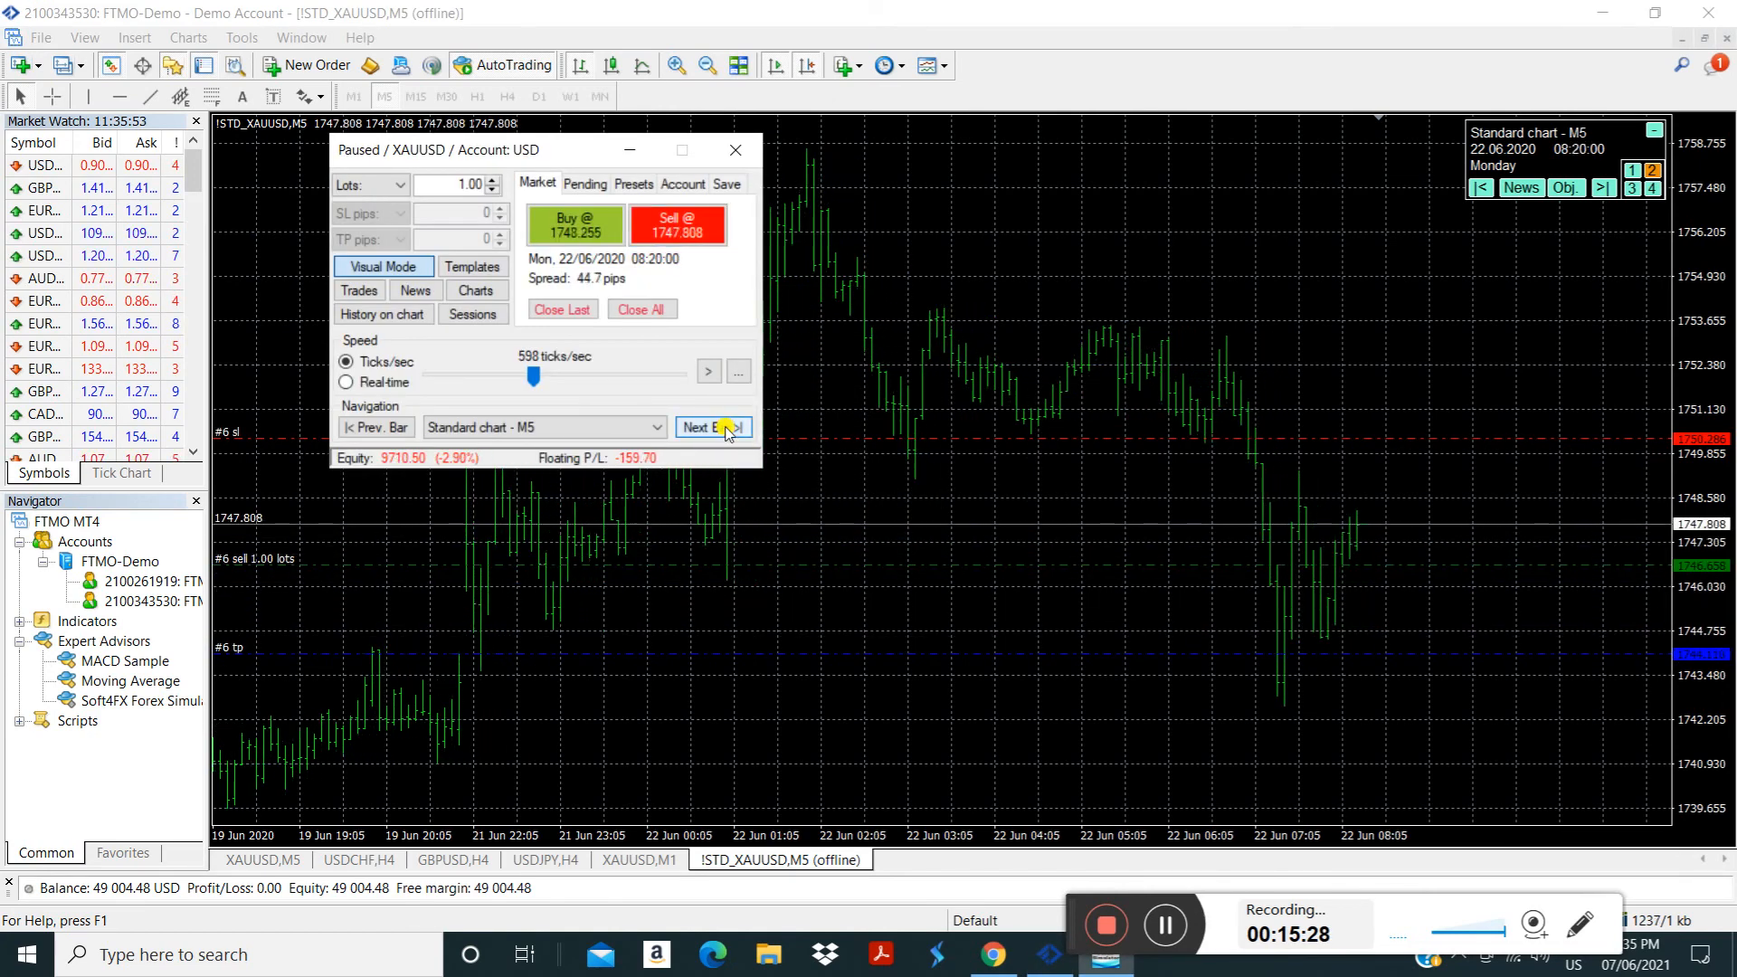
pyautogui.click(726, 430)
pyautogui.click(727, 431)
pyautogui.click(728, 431)
pyautogui.click(728, 433)
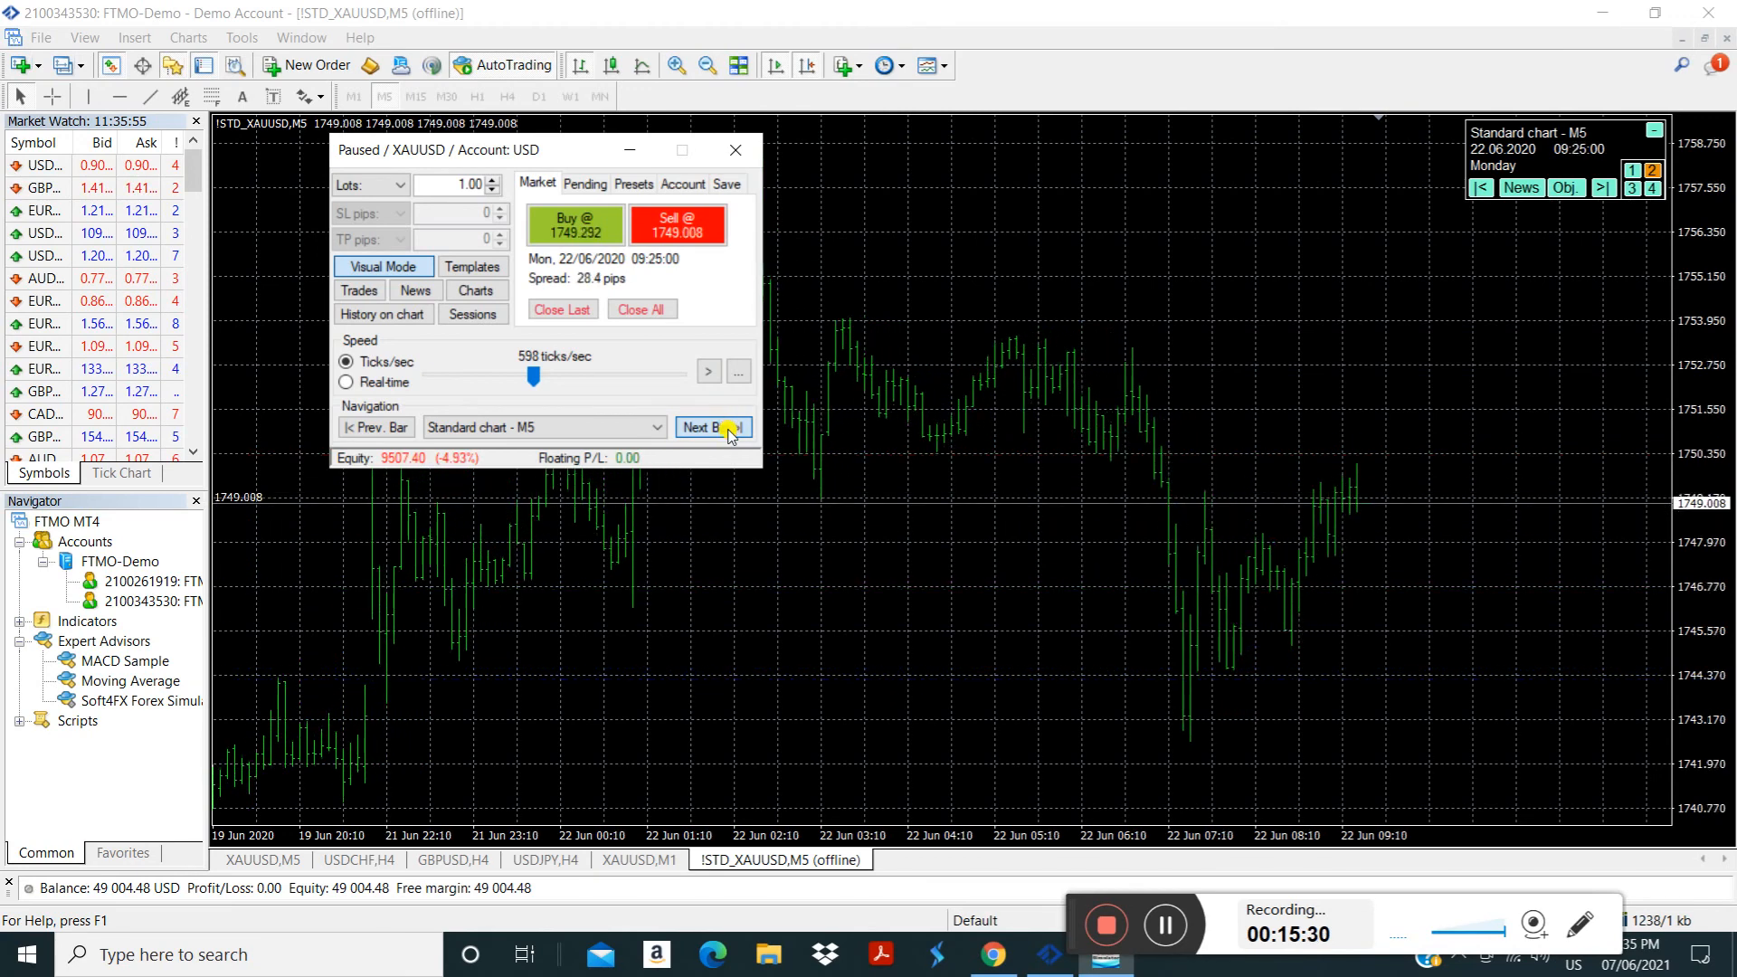
pyautogui.click(730, 434)
pyautogui.click(729, 434)
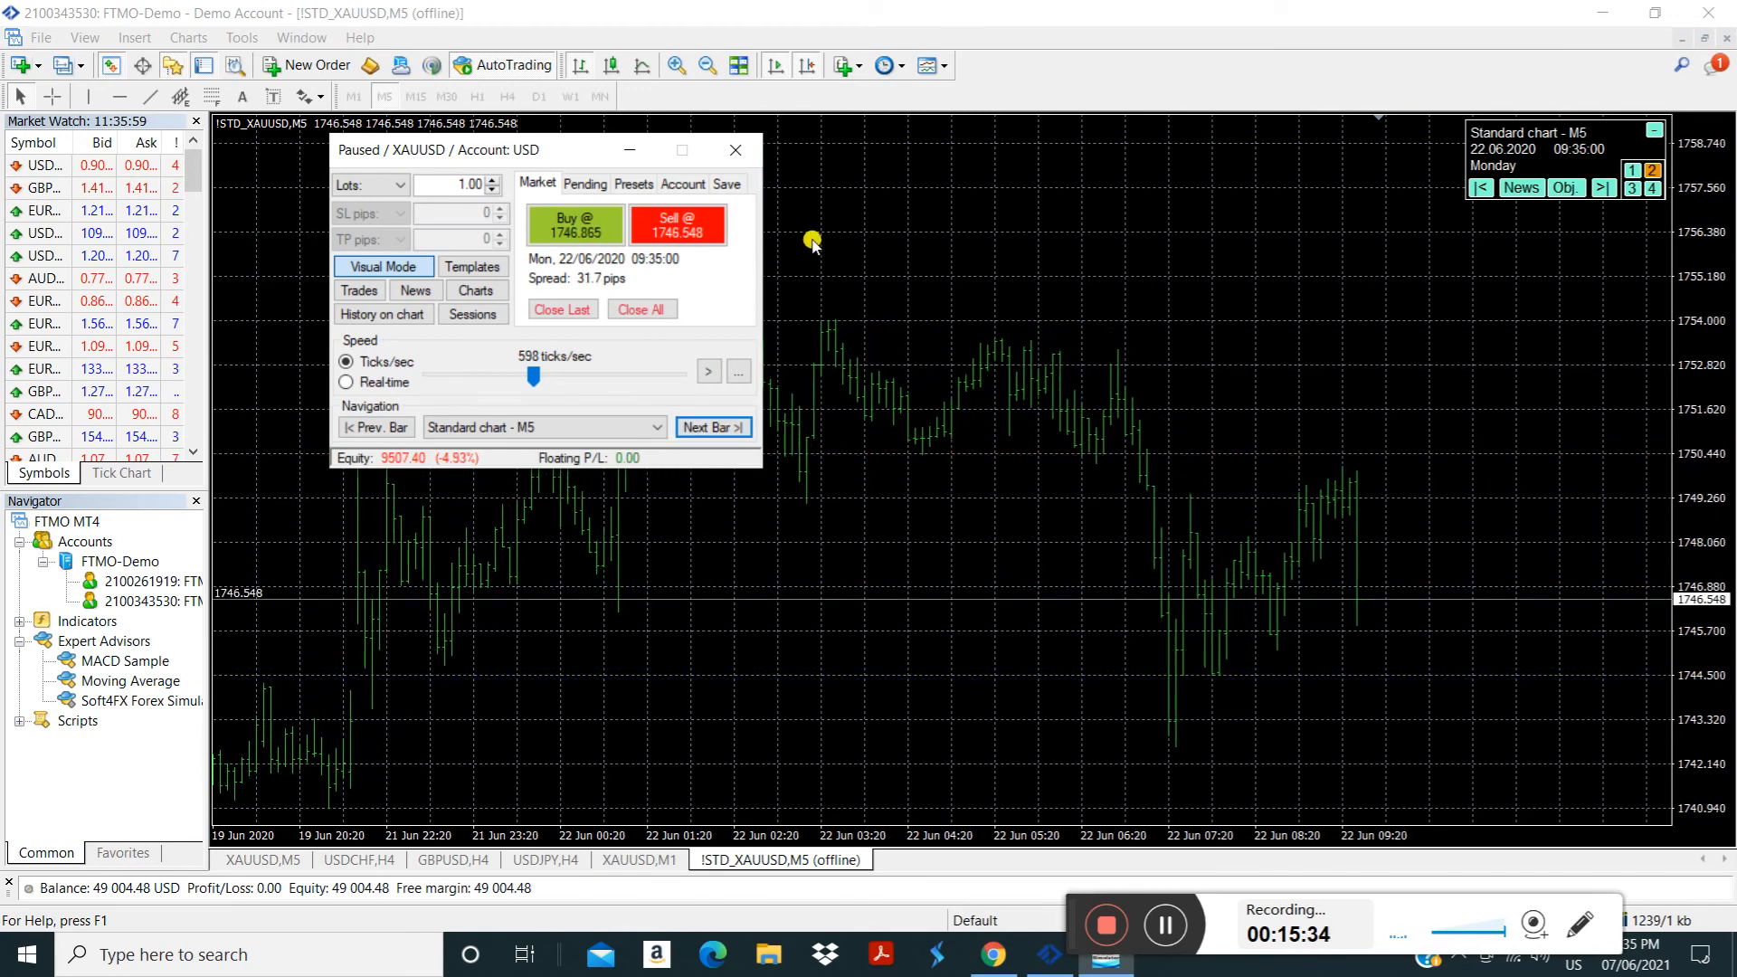
# Place a 1-lot visual sell with stop loss at 1749.814 and take profit at about 1743.6
pyautogui.click(698, 227)
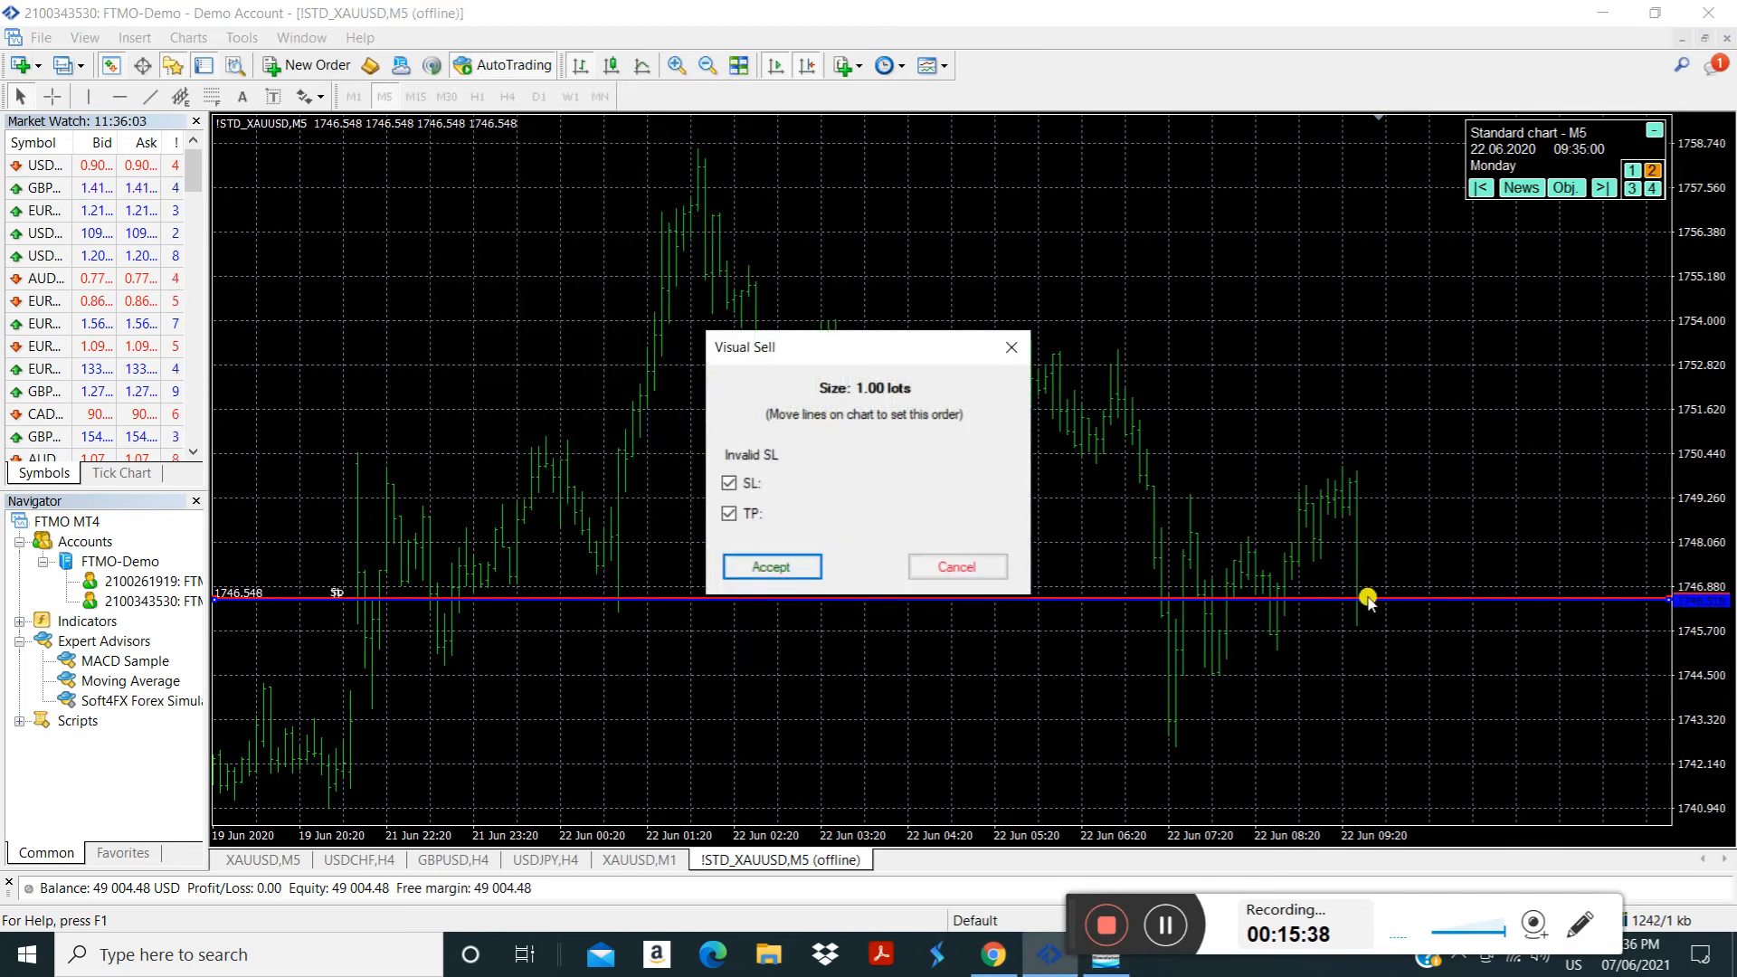
pyautogui.moveTo(1372, 604); pyautogui.dragTo(1369, 708)
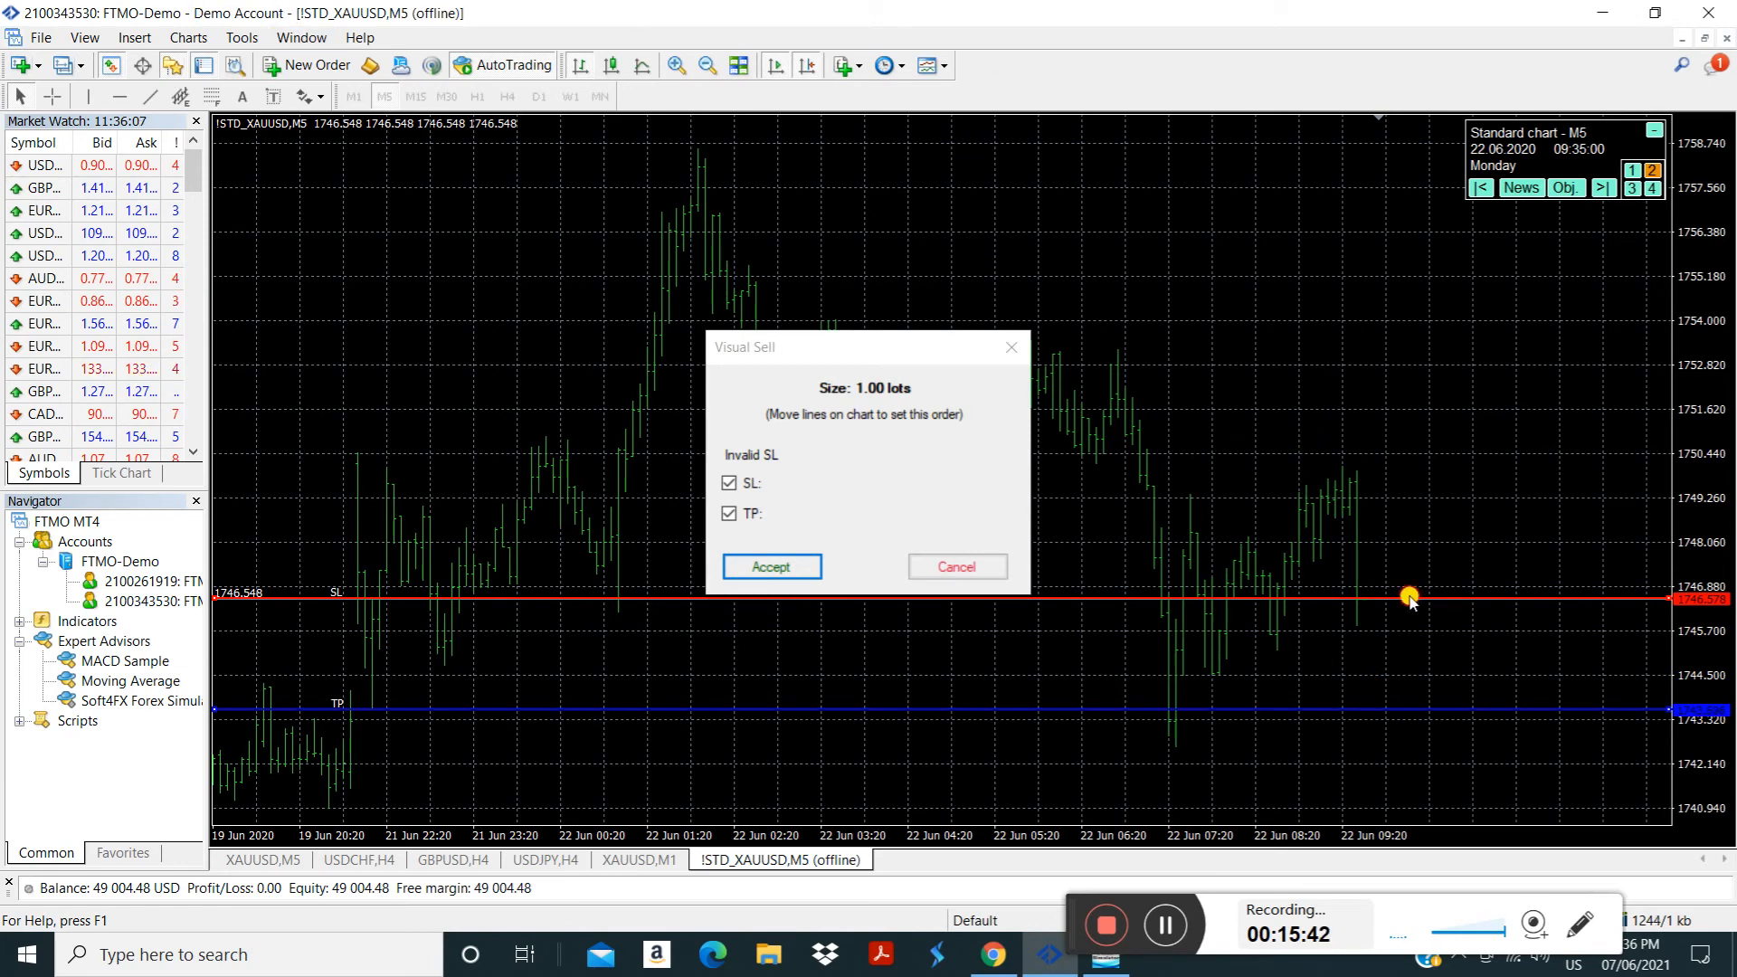
pyautogui.moveTo(1409, 601); pyautogui.dragTo(1426, 481)
pyautogui.click(771, 566)
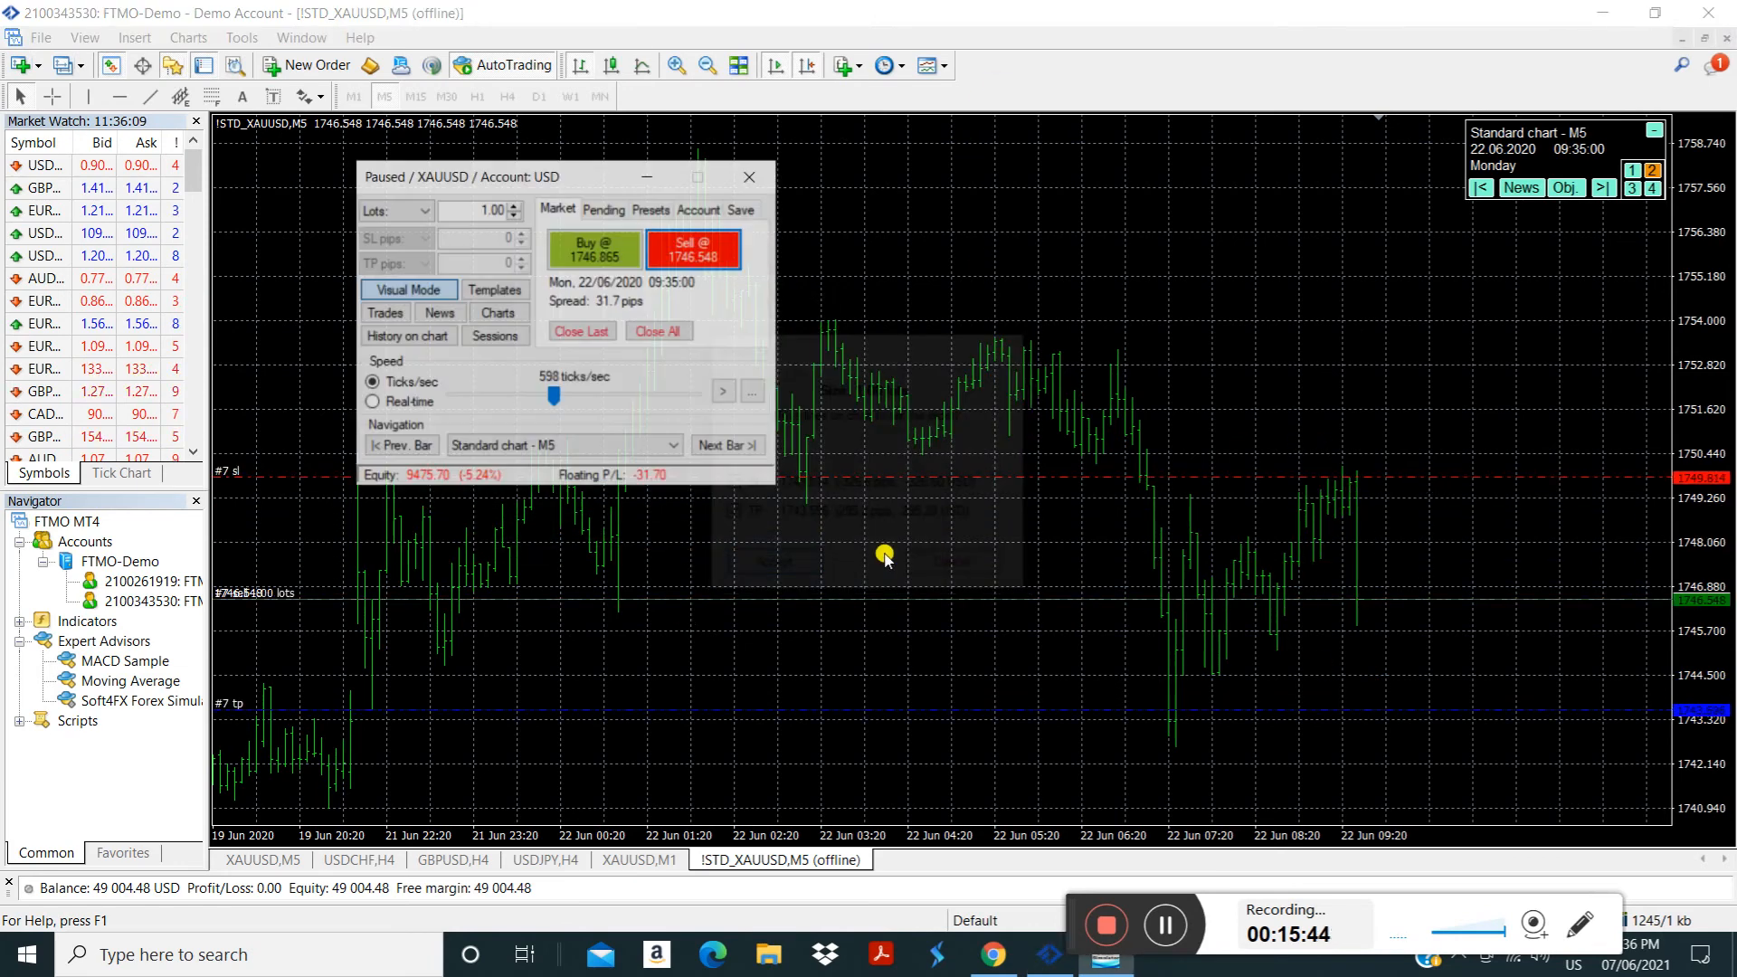
# Advance the XAUUSD replay bar by bar to 12:35
pyautogui.click(728, 430)
pyautogui.click(728, 429)
pyautogui.click(728, 430)
pyautogui.click(729, 430)
pyautogui.click(729, 430)
pyautogui.click(729, 429)
pyautogui.click(729, 430)
pyautogui.click(728, 430)
pyautogui.click(728, 429)
pyautogui.click(729, 430)
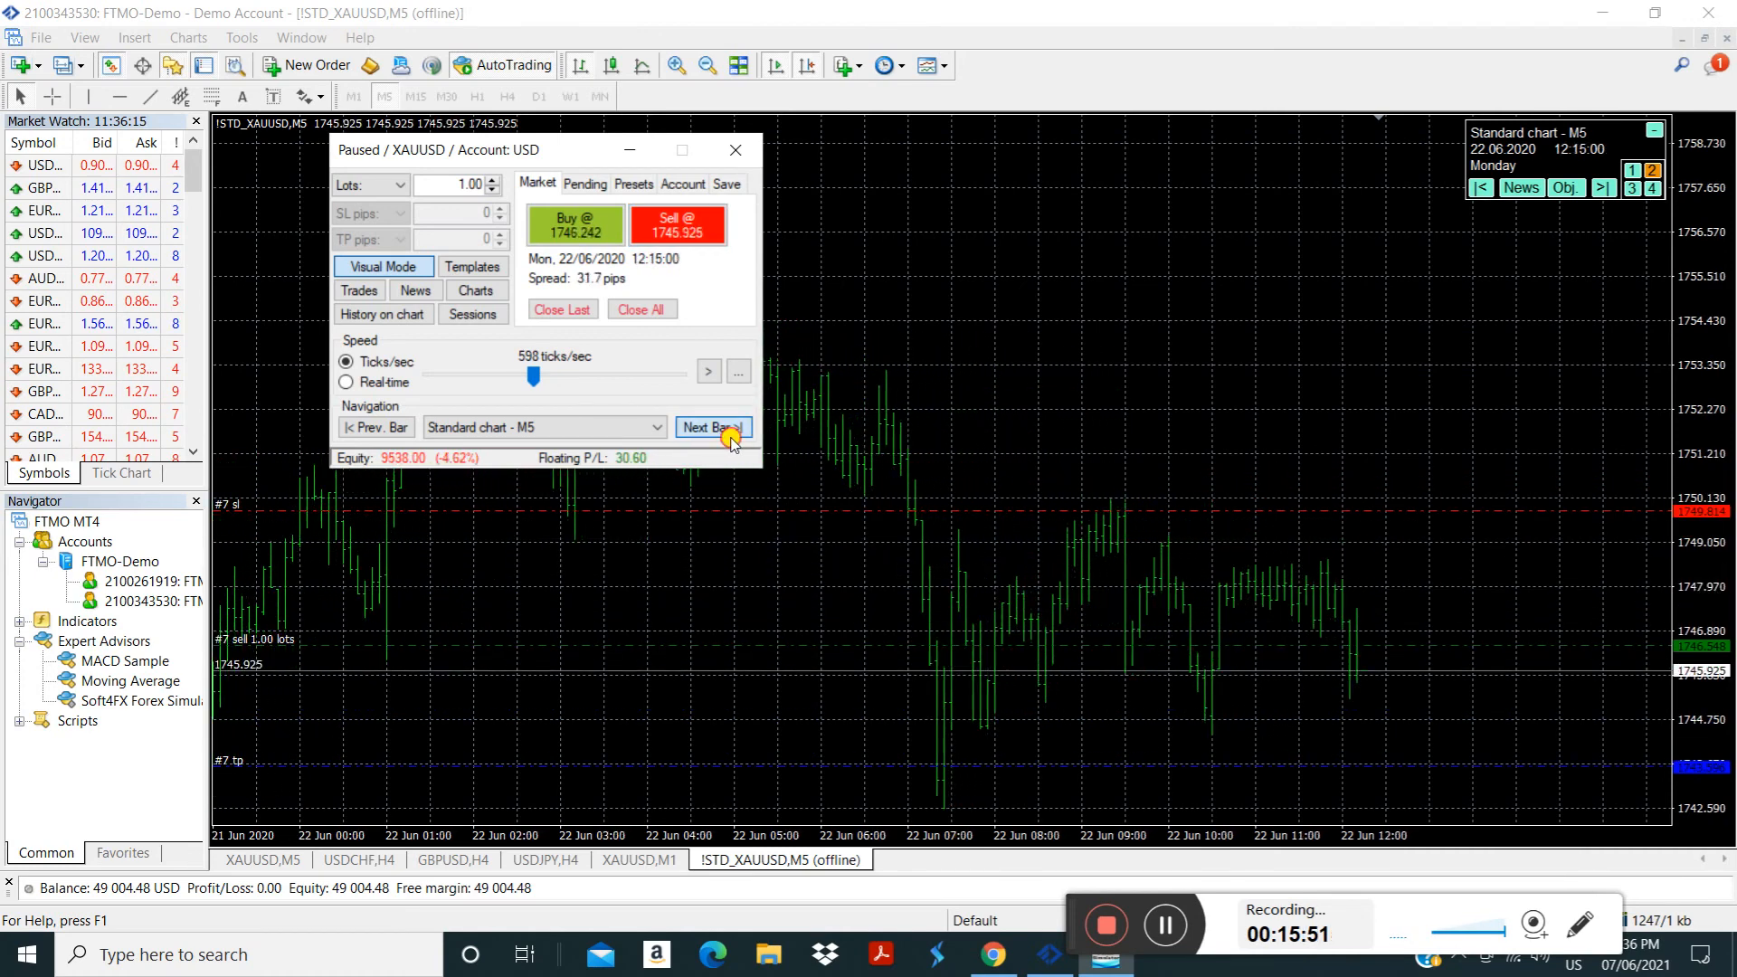
pyautogui.click(728, 429)
pyautogui.click(728, 430)
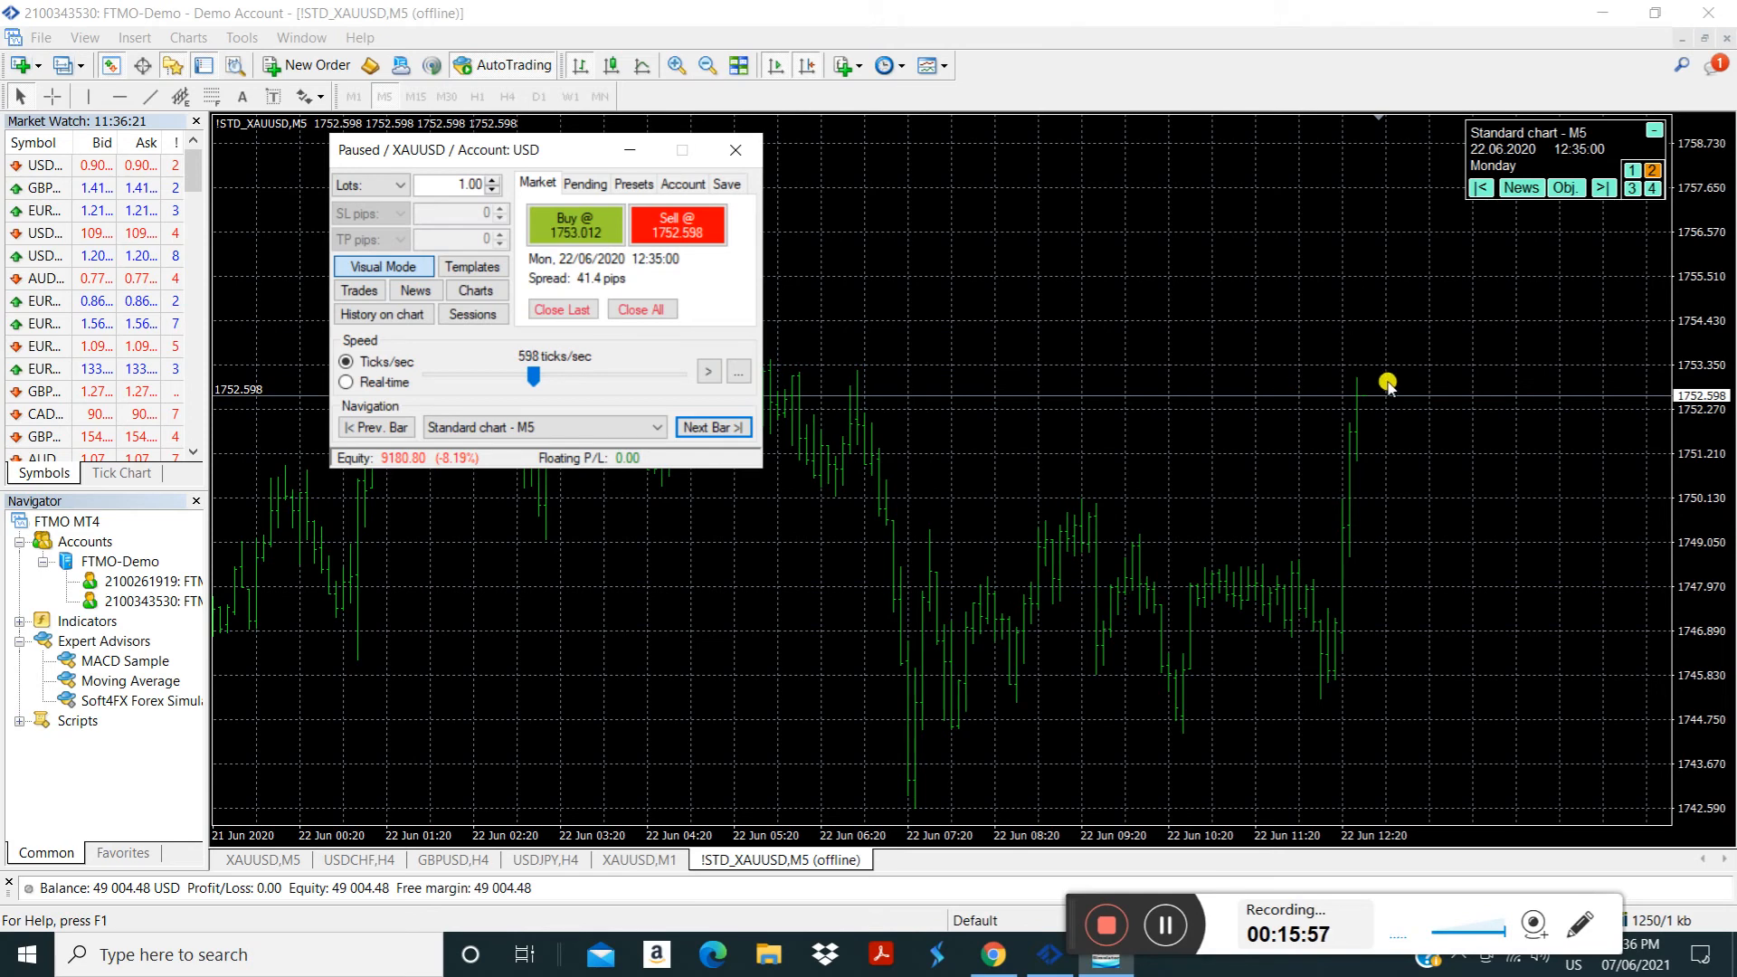
# Add the Volumes indicator to the XAUUSD chart with green for Value Up and red for Value Down
pyautogui.click(135, 37)
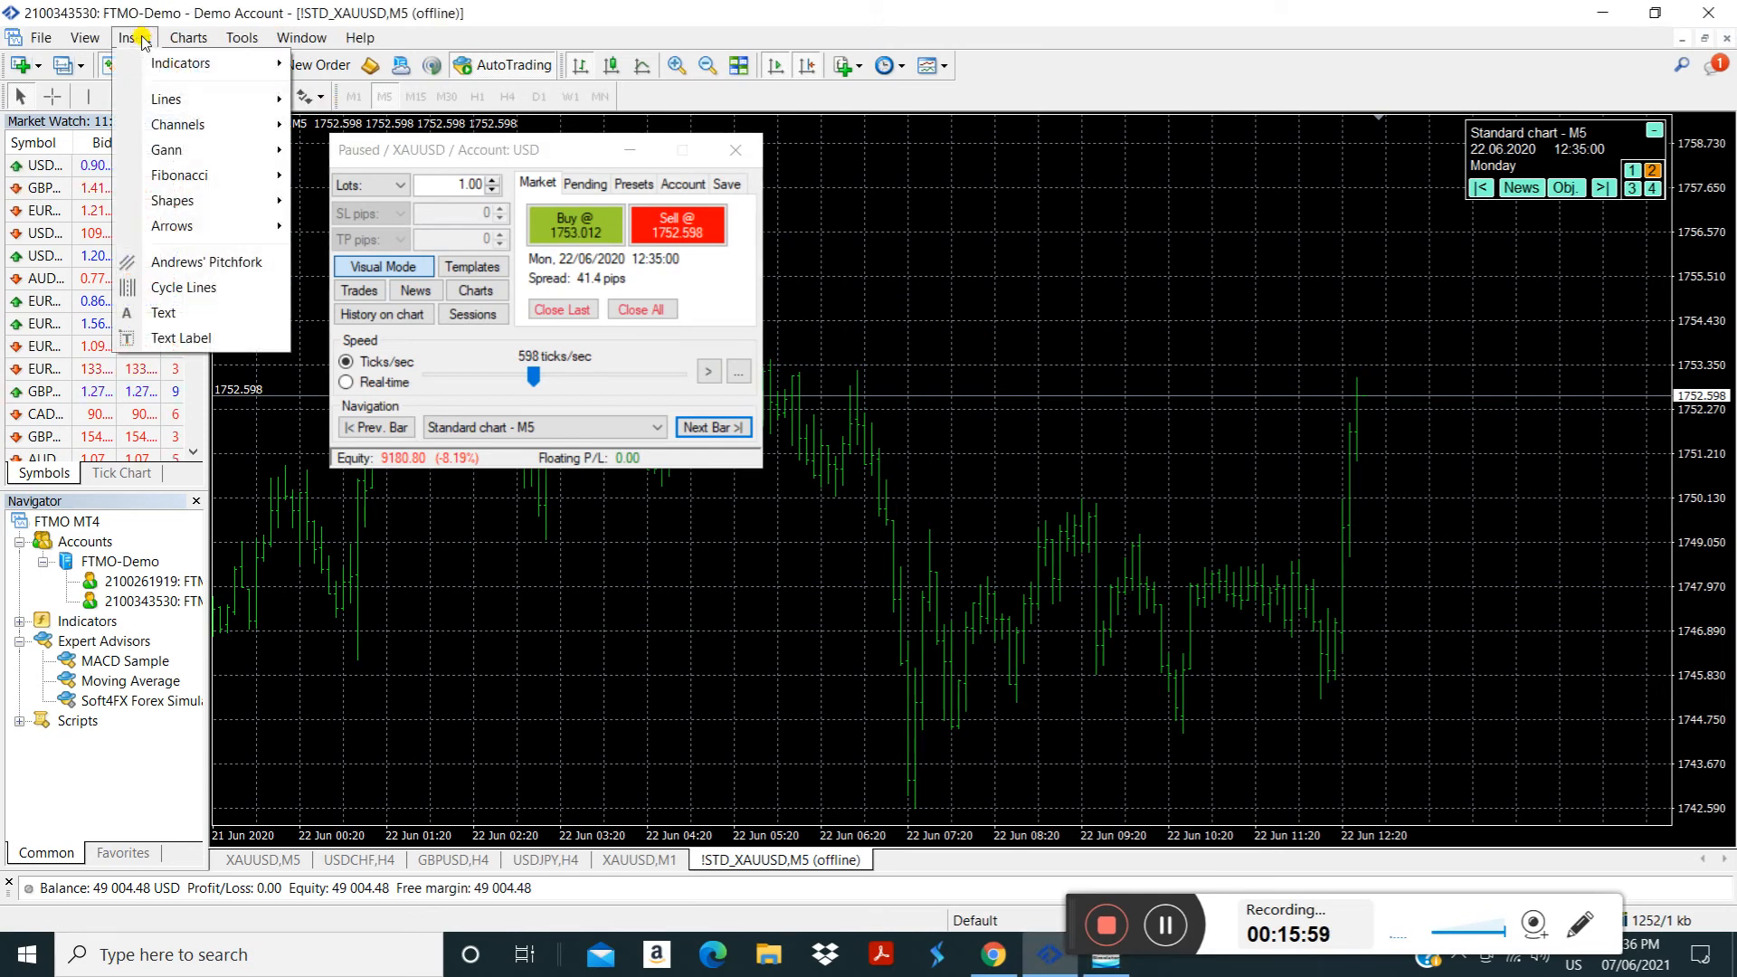
pyautogui.moveTo(203, 62)
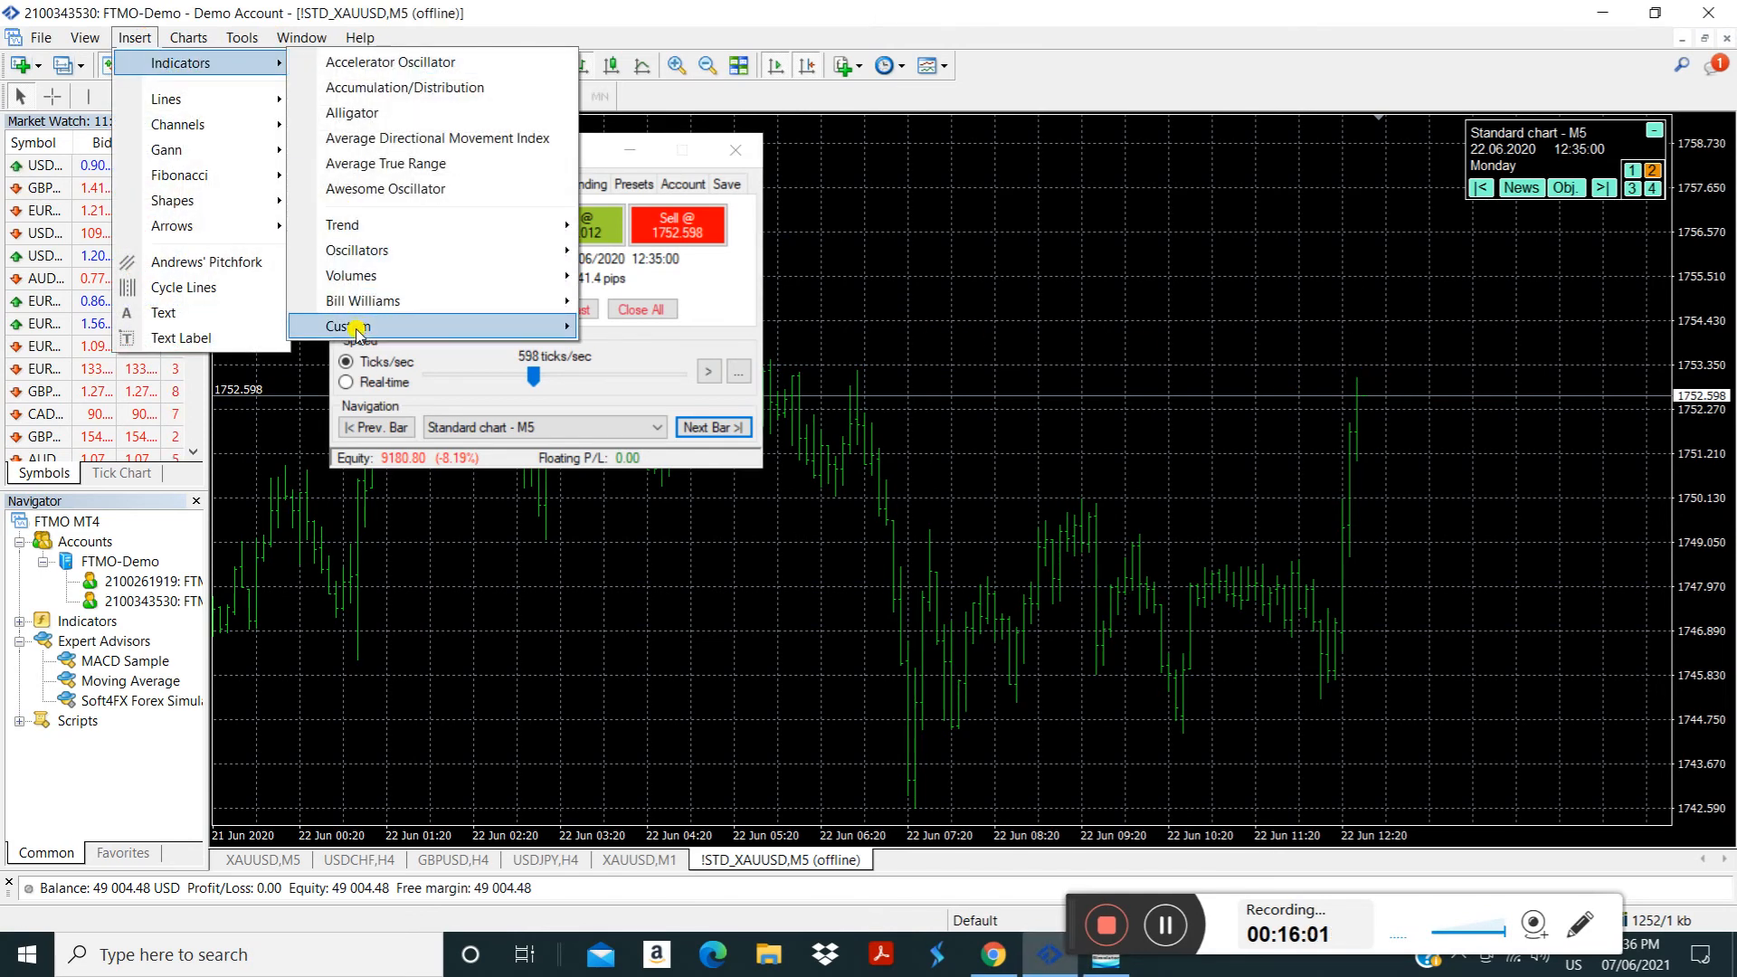
pyautogui.moveTo(362, 327)
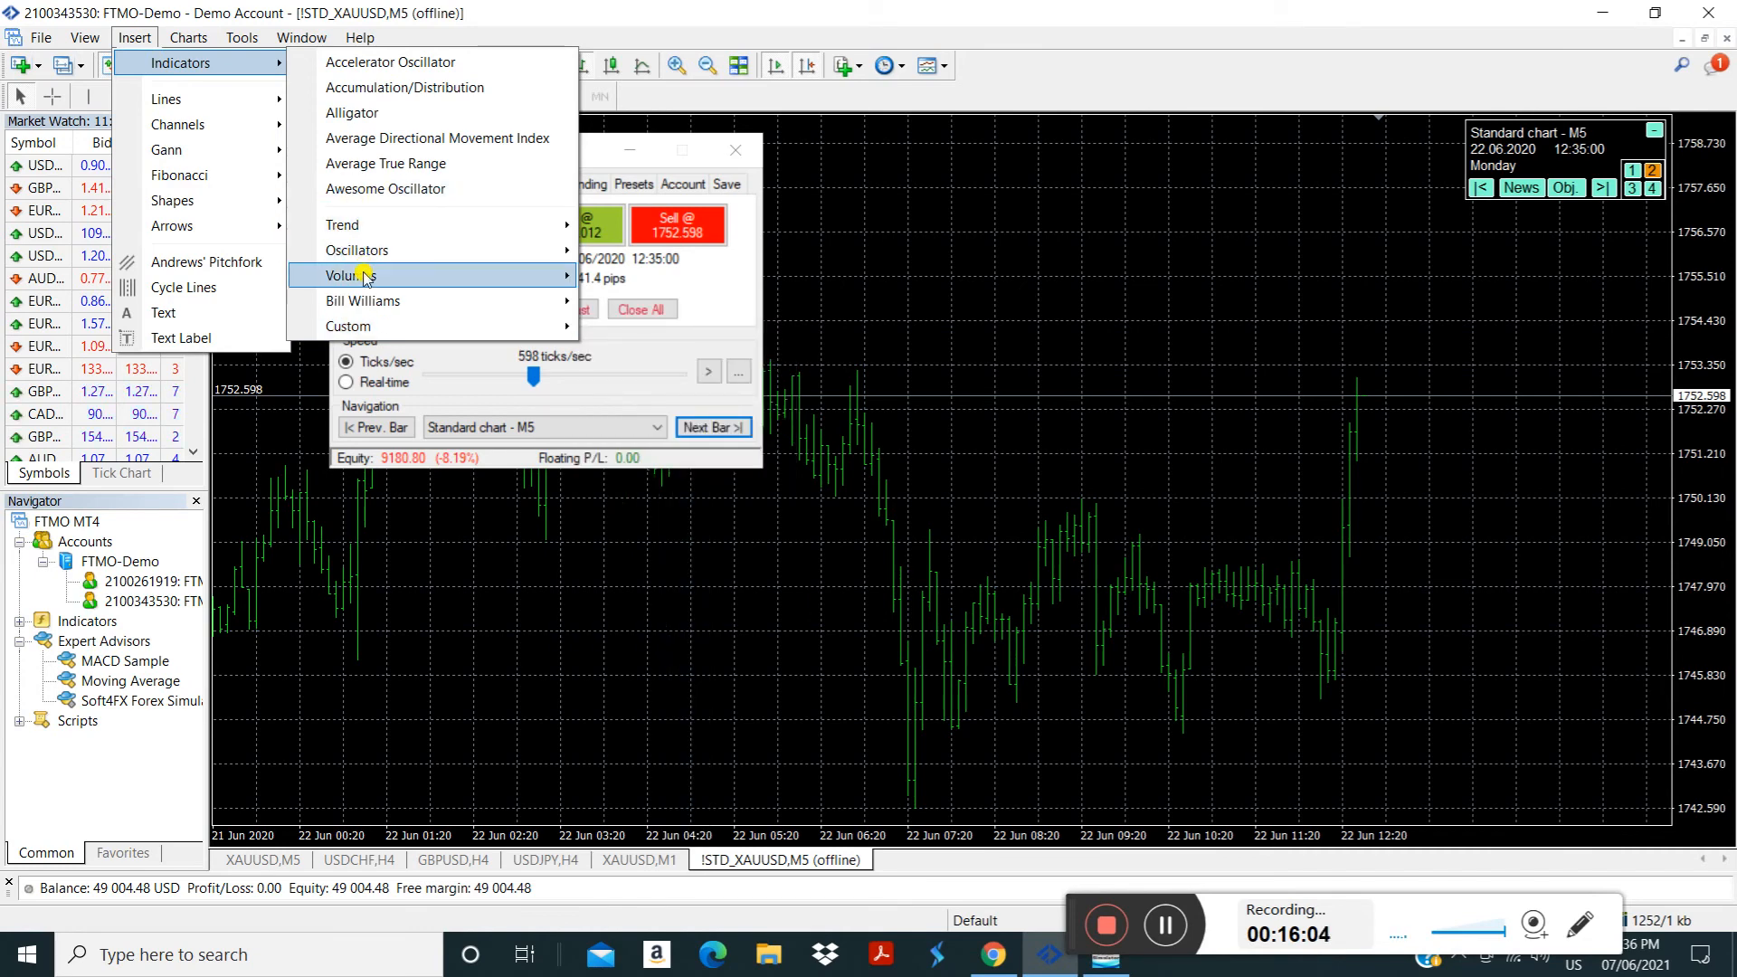
pyautogui.moveTo(367, 275)
pyautogui.click(763, 350)
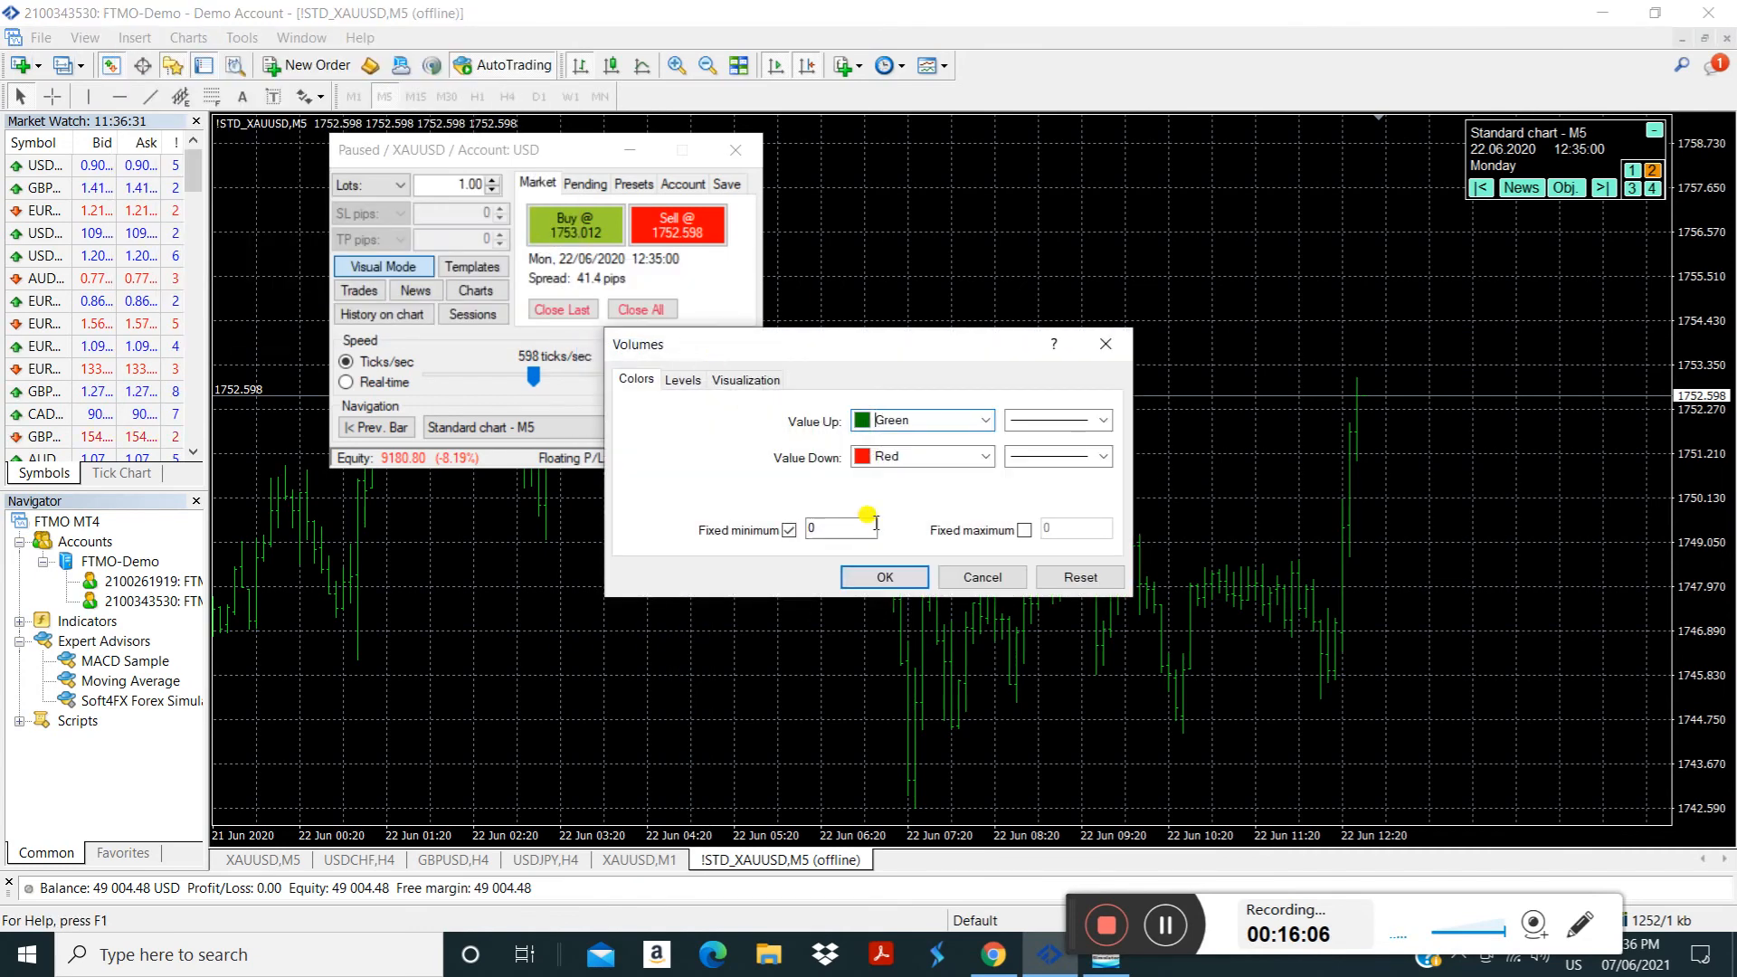
pyautogui.click(899, 577)
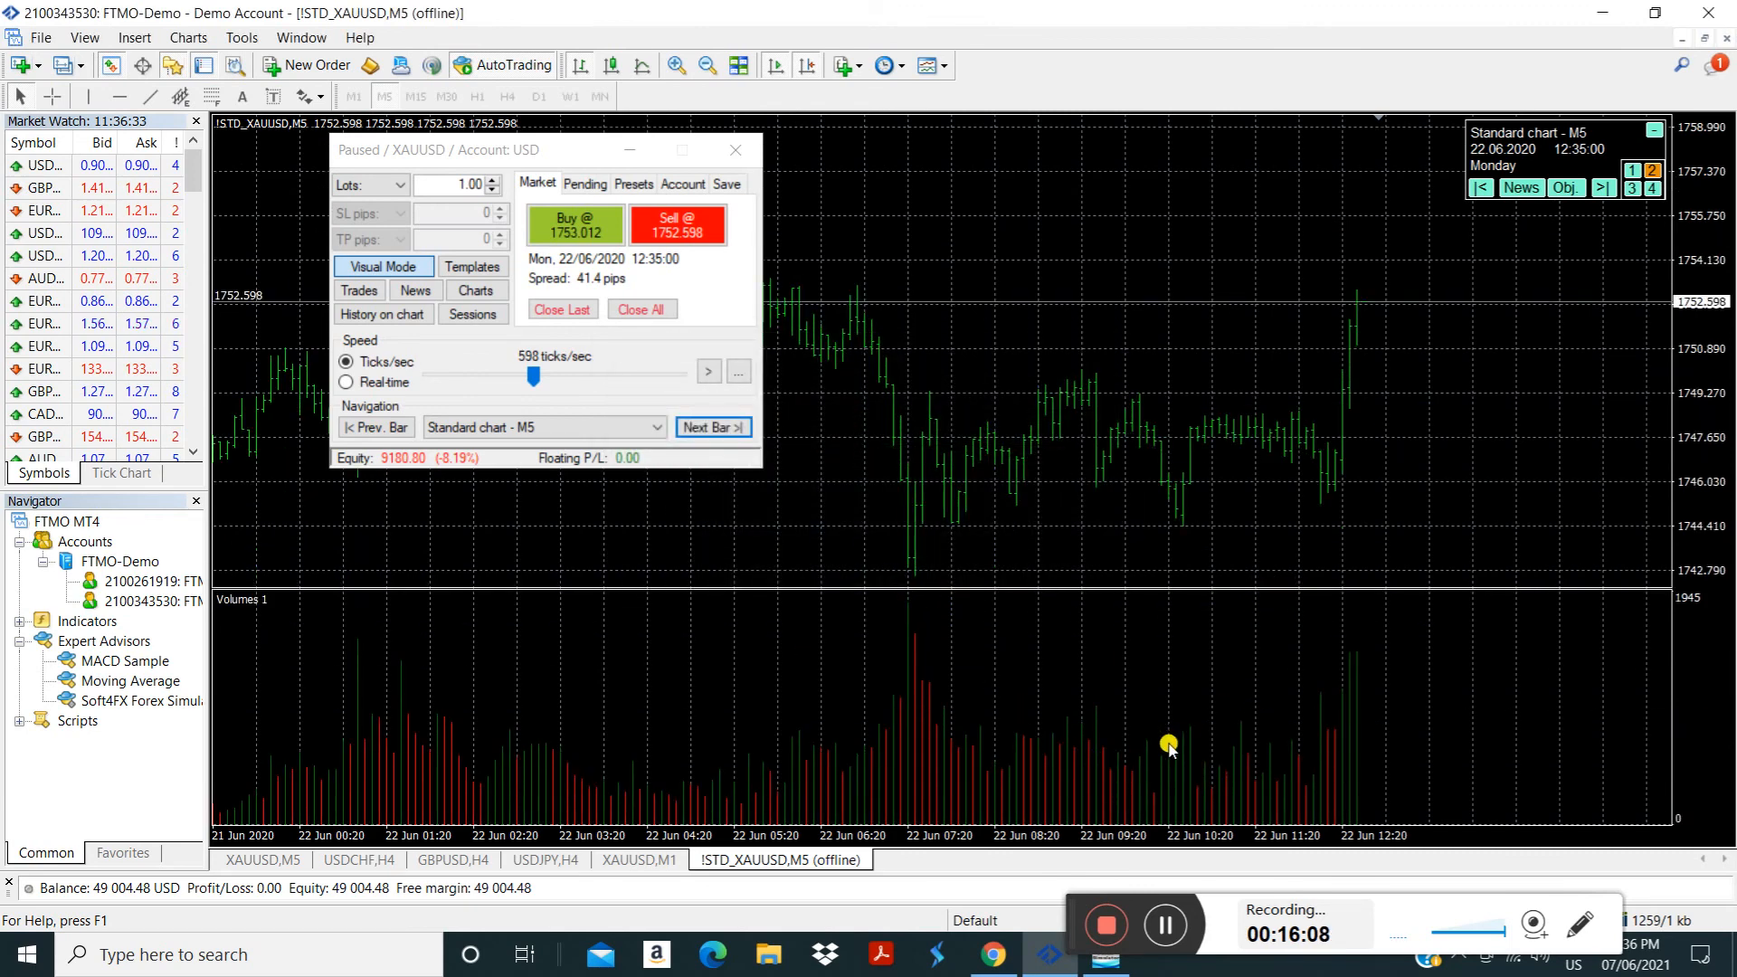
# Set thicker line widths for the Value Up and Value Down bars of the Volumes indicator
pyautogui.doubleClick(1135, 780)
pyautogui.click(1102, 420)
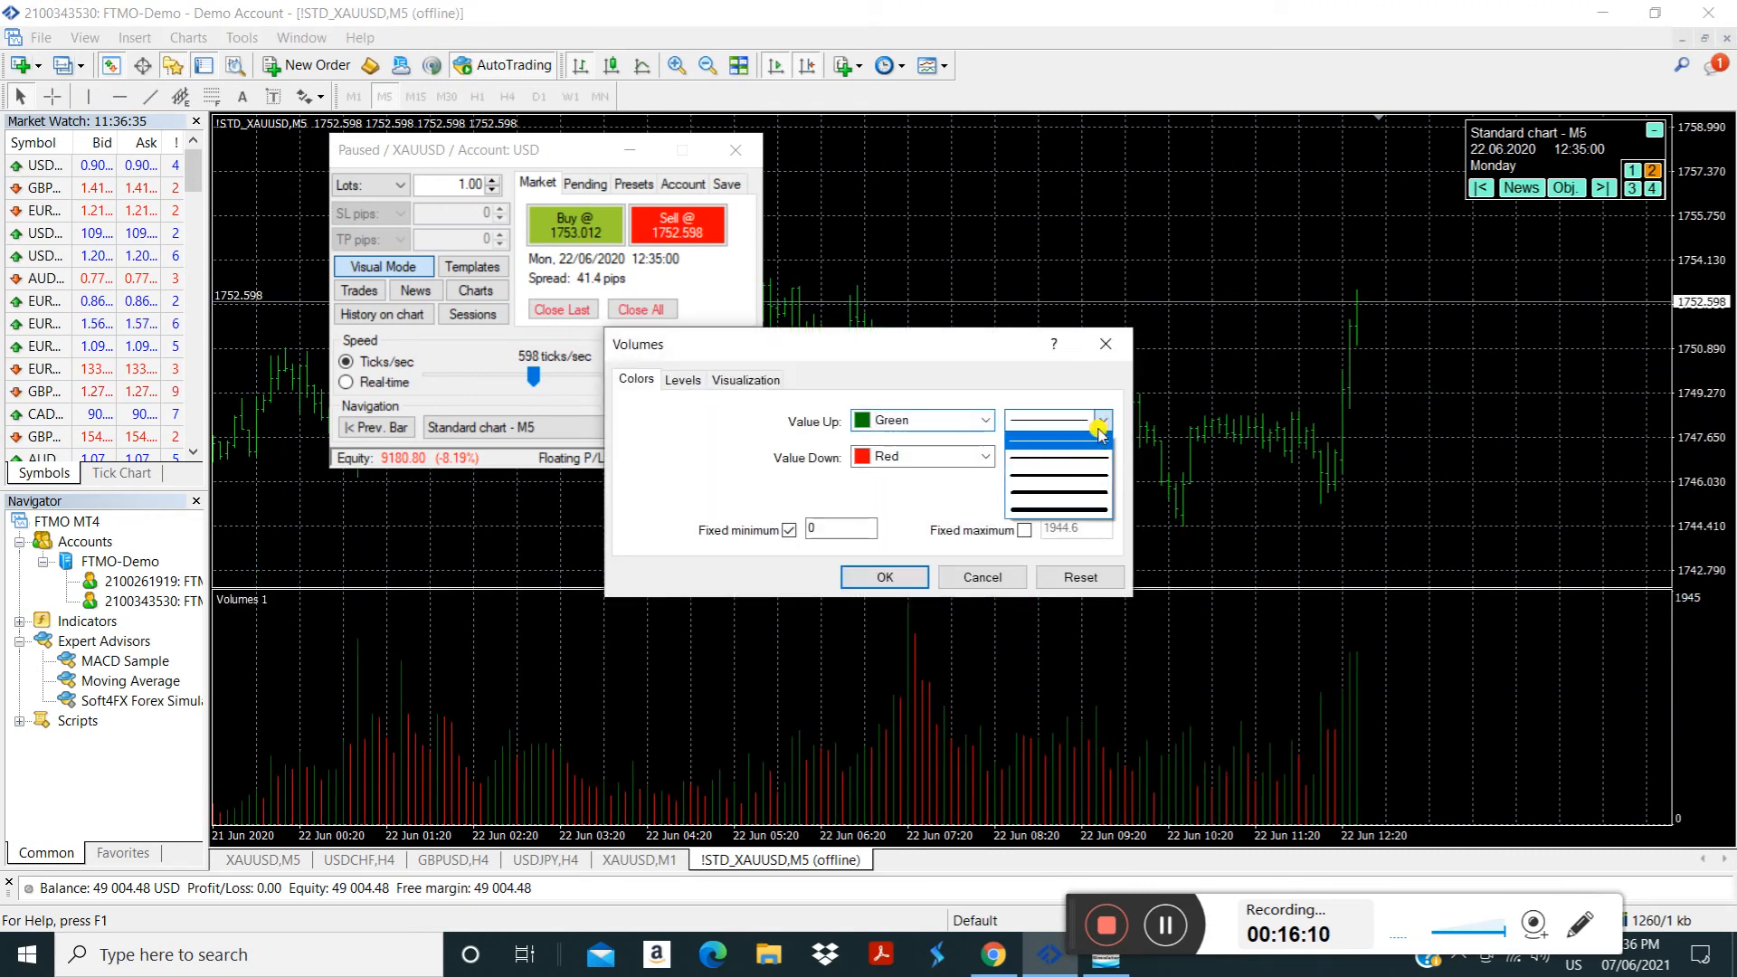
pyautogui.click(1059, 455)
pyautogui.click(1103, 457)
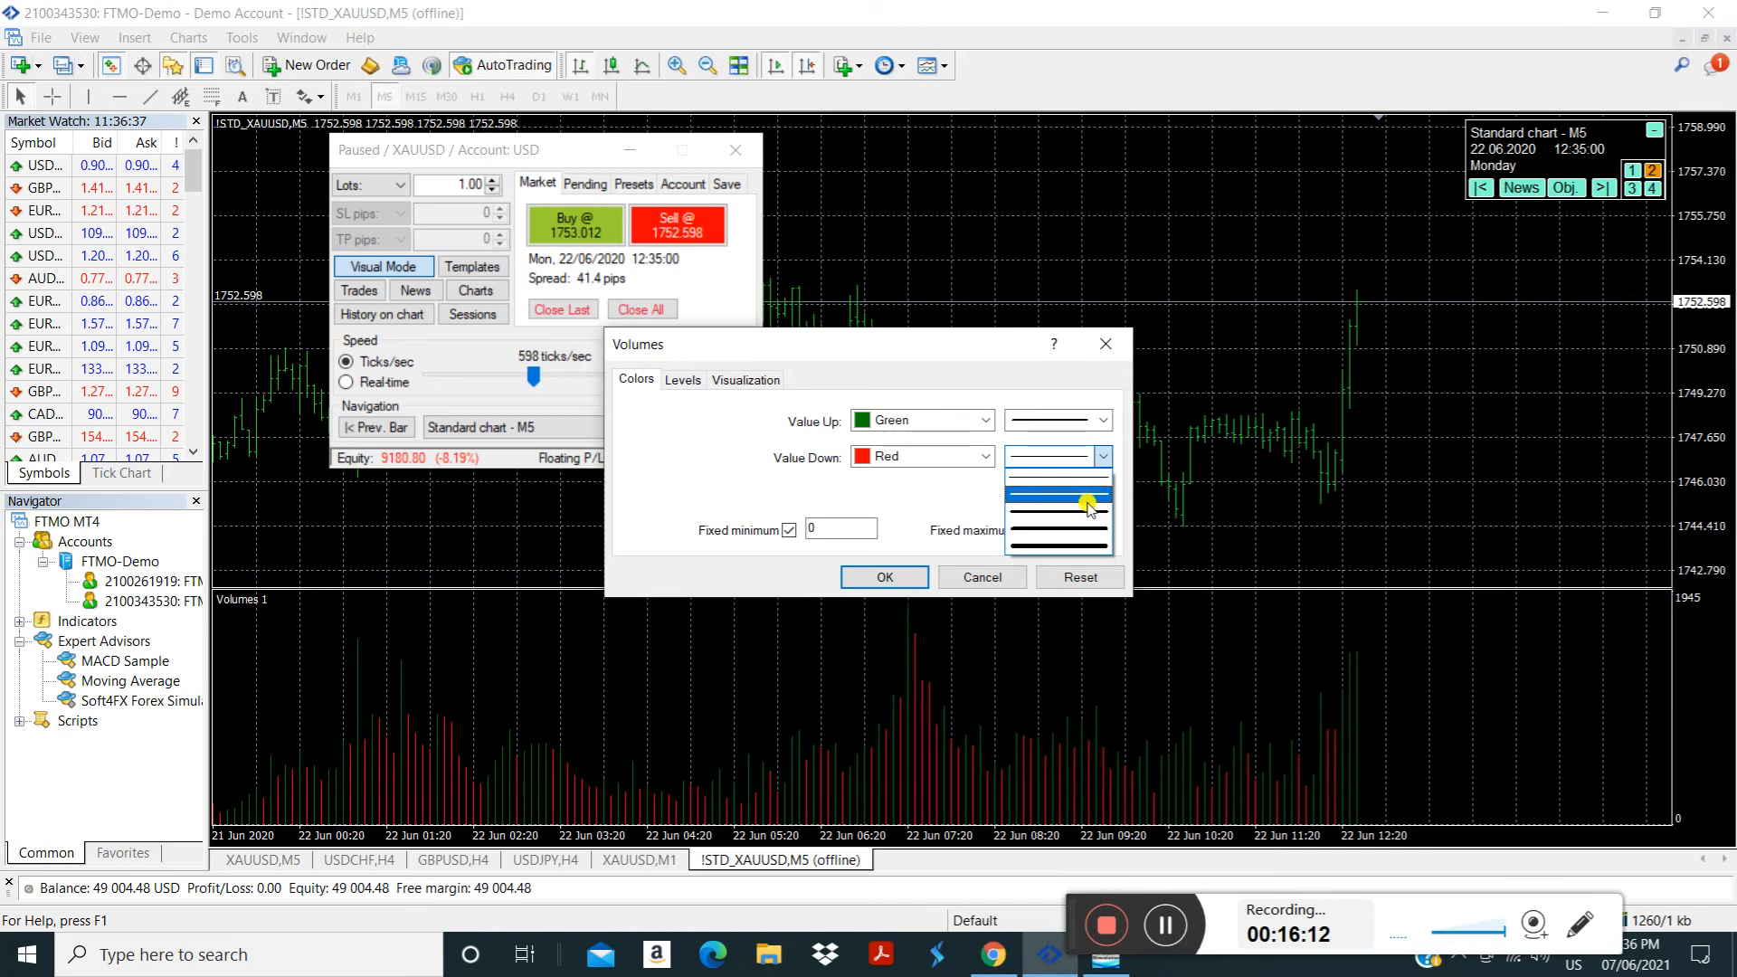
pyautogui.click(1089, 507)
pyautogui.click(884, 576)
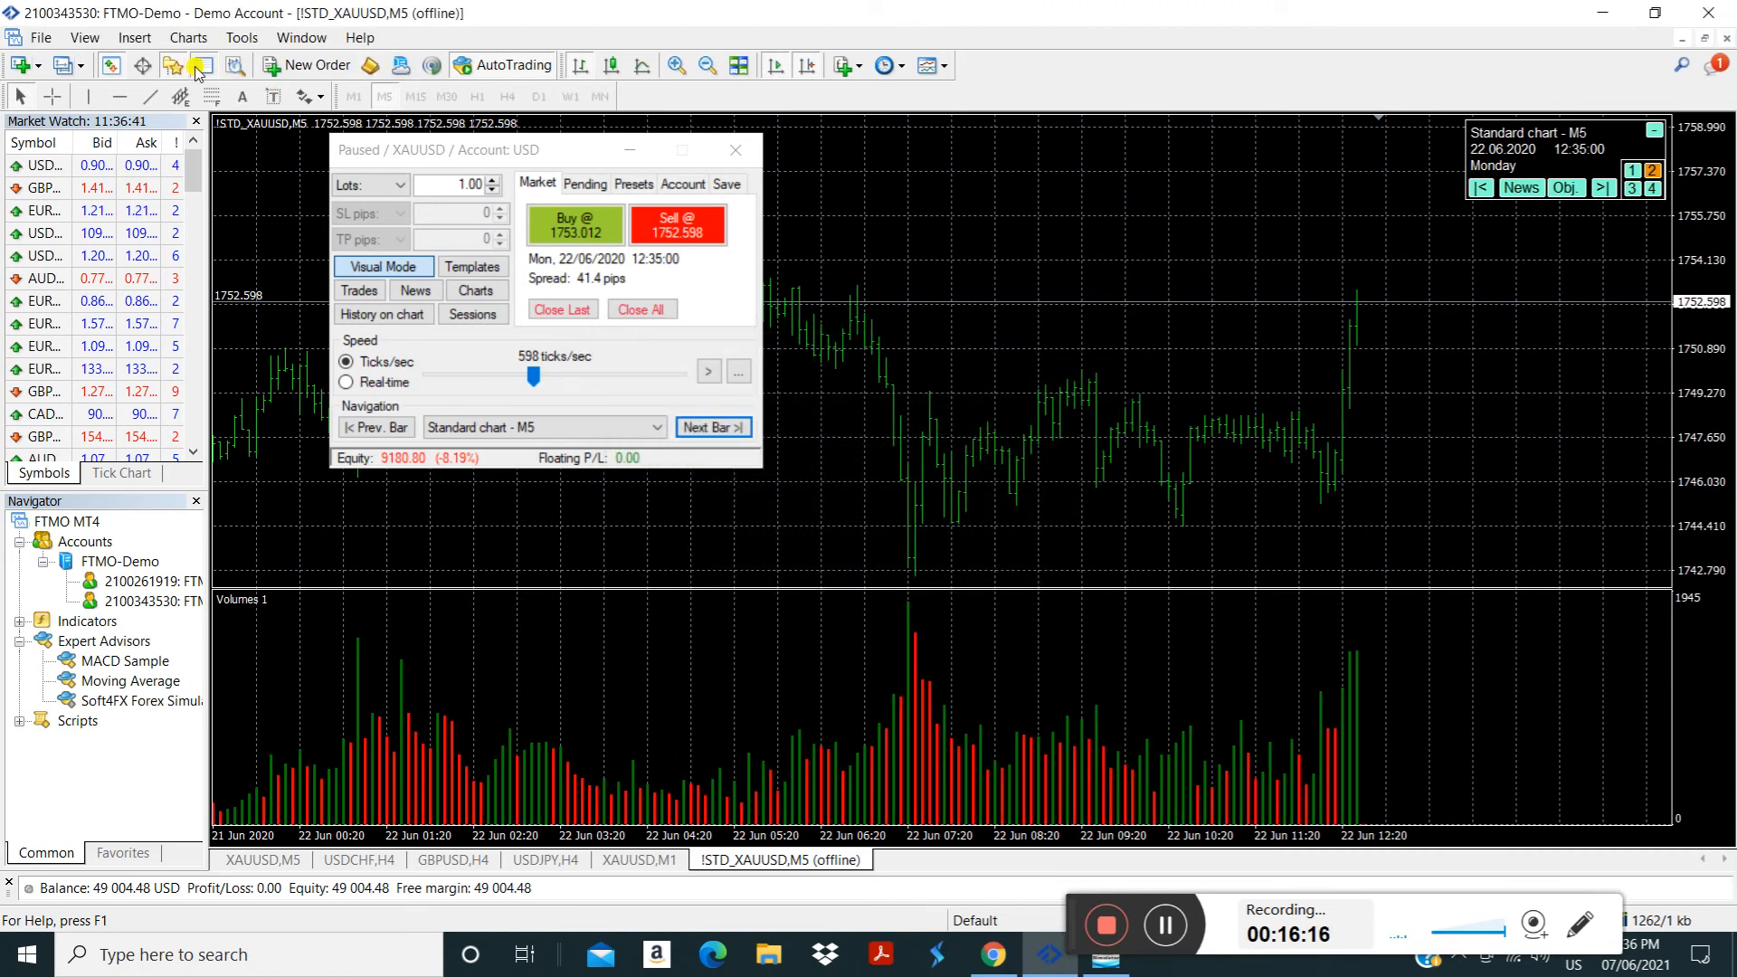
# Draw a rising trendline under the swing lows and a nearly horizontal one from the high at about 1750
pyautogui.click(130, 97)
pyautogui.moveTo(909, 570)
pyautogui.mouseDown()
pyautogui.moveTo(1206, 501)
pyautogui.moveTo(1279, 512)
pyautogui.mouseUp()
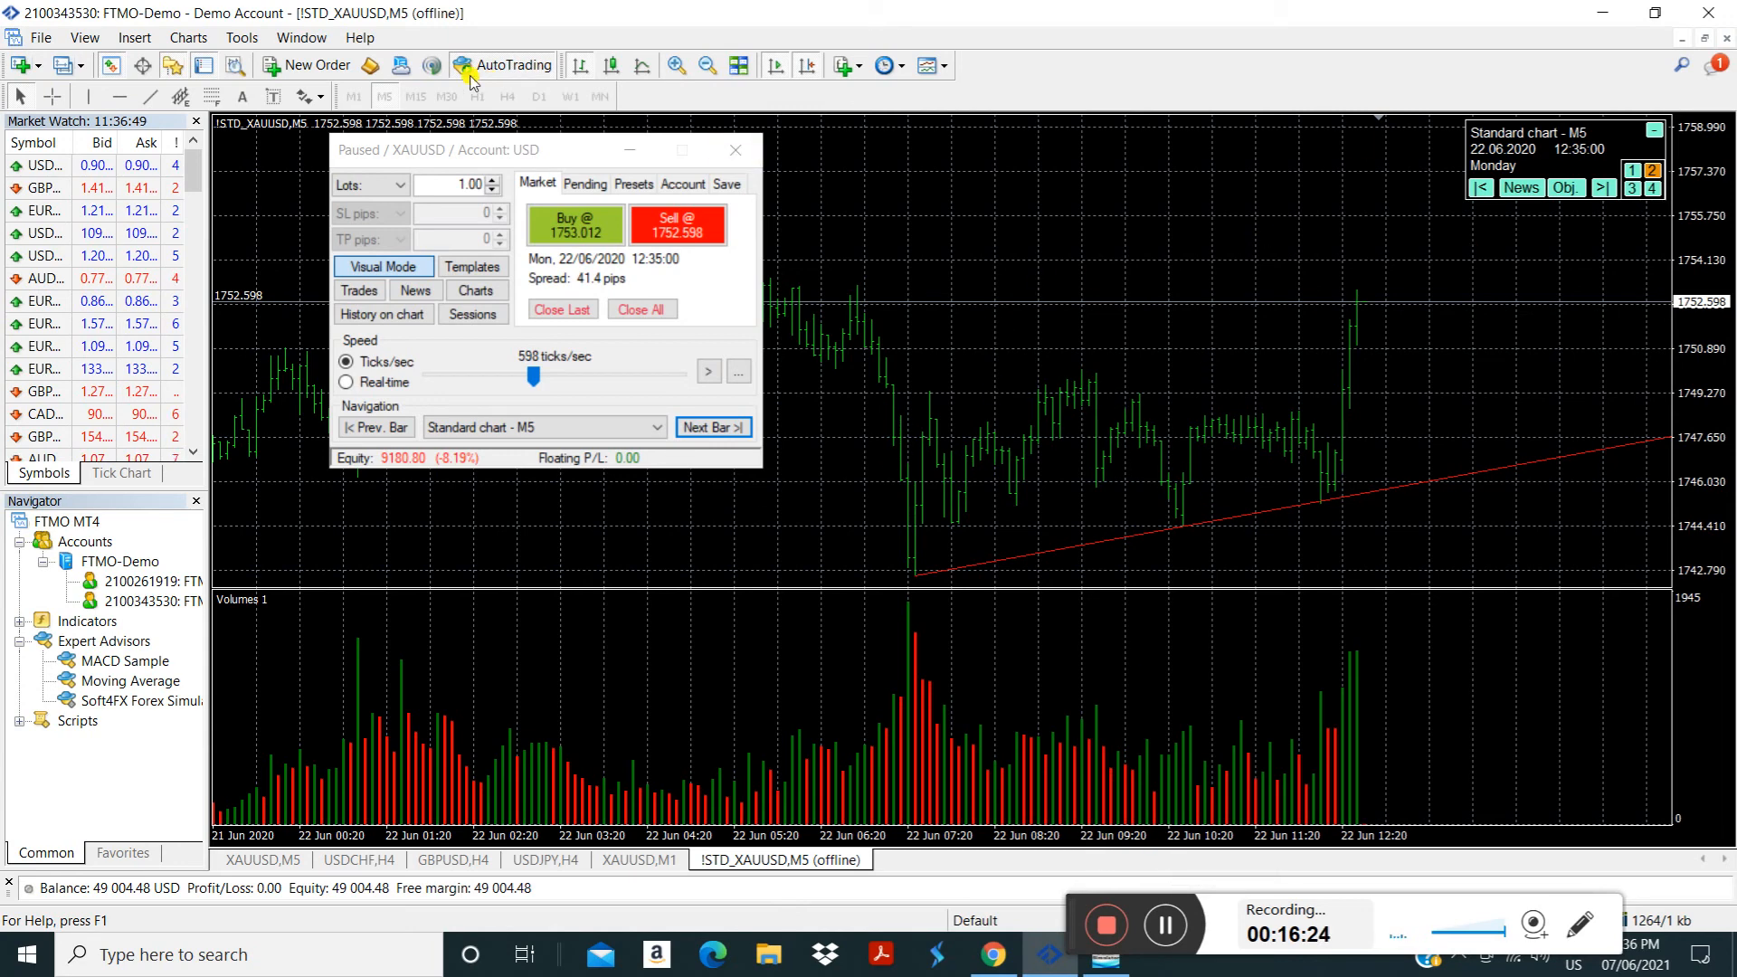
pyautogui.moveTo(1081, 369); pyautogui.dragTo(1330, 371)
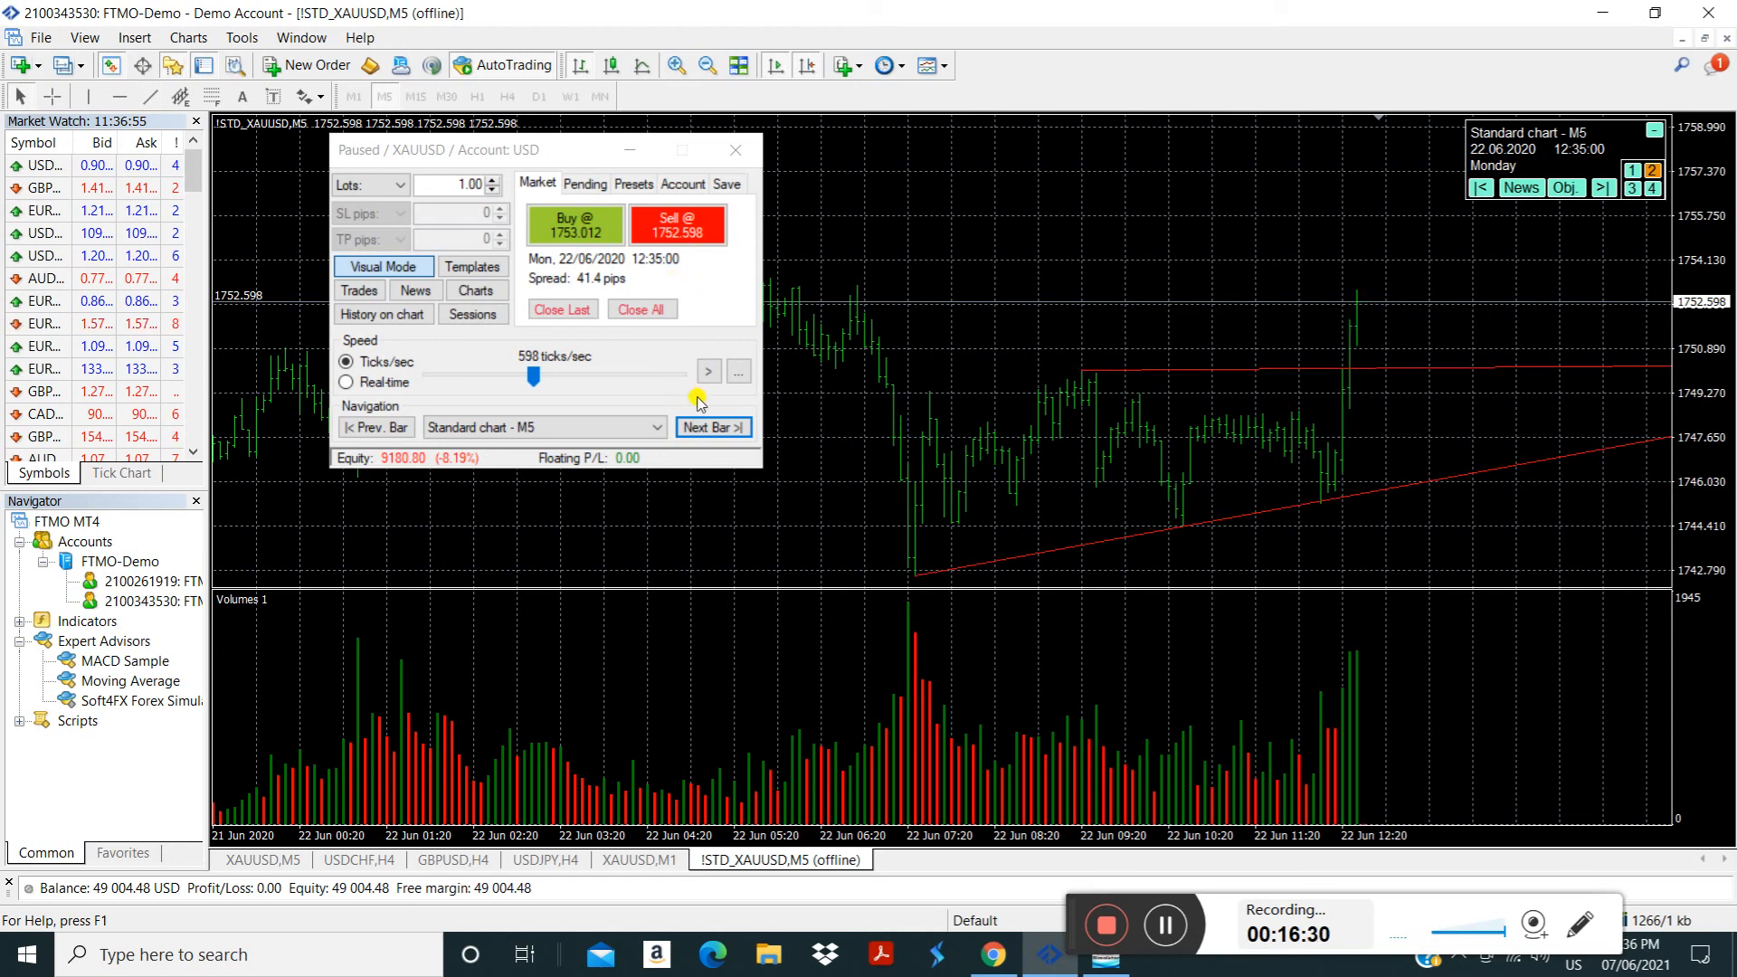
# Advance the XAUUSD replay bar by bar to 13:45
pyautogui.click(723, 427)
pyautogui.click(728, 427)
pyautogui.click(731, 428)
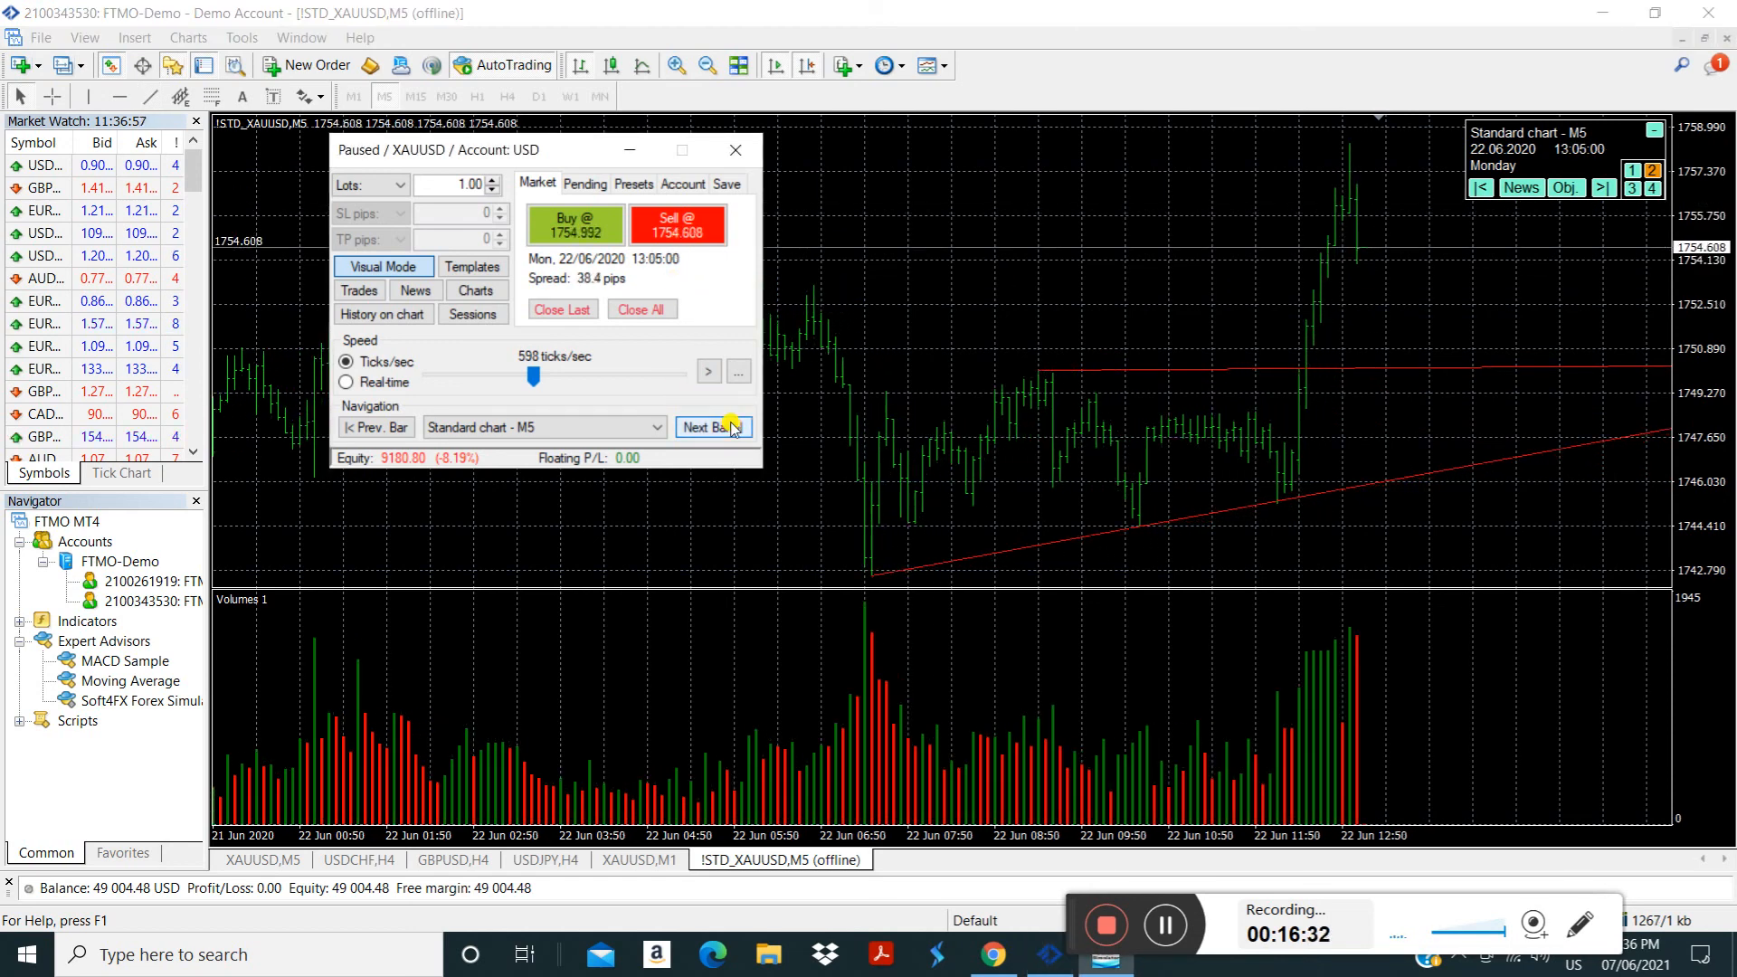
pyautogui.click(731, 428)
pyautogui.click(731, 428)
pyautogui.click(731, 428)
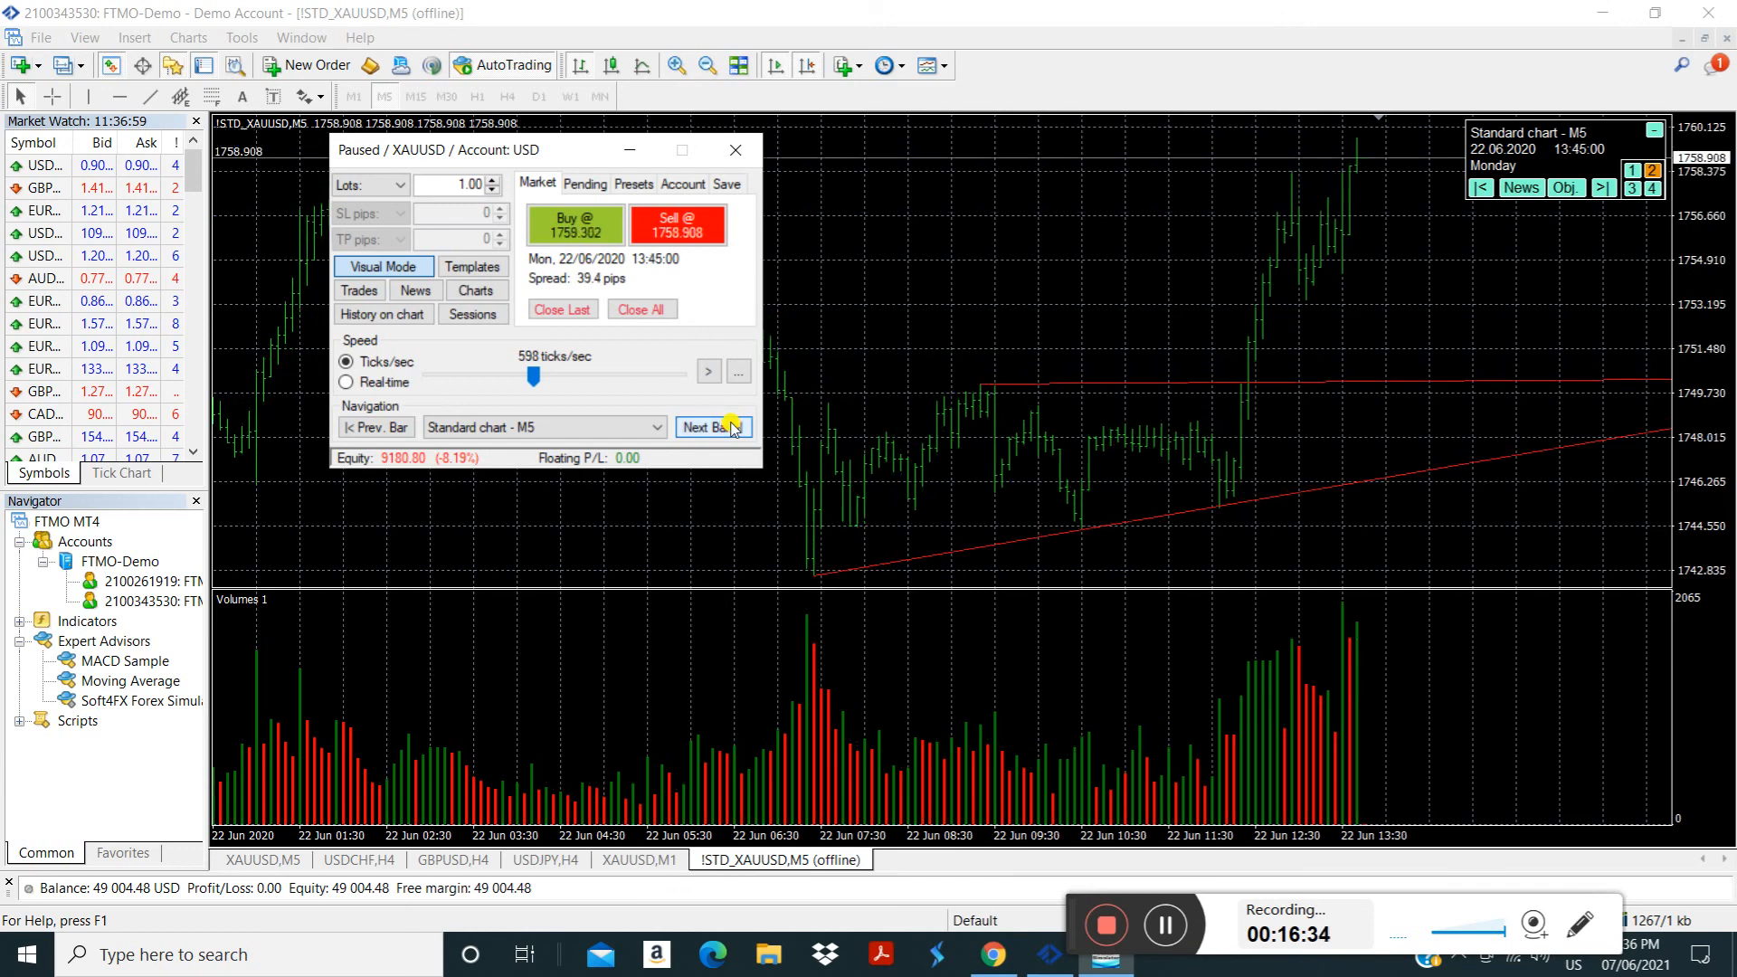
# Place a visual sell order of 1.00 lots on XAUUSD with stop loss at 1760.585 and take profit at 1752.416
pyautogui.click(677, 224)
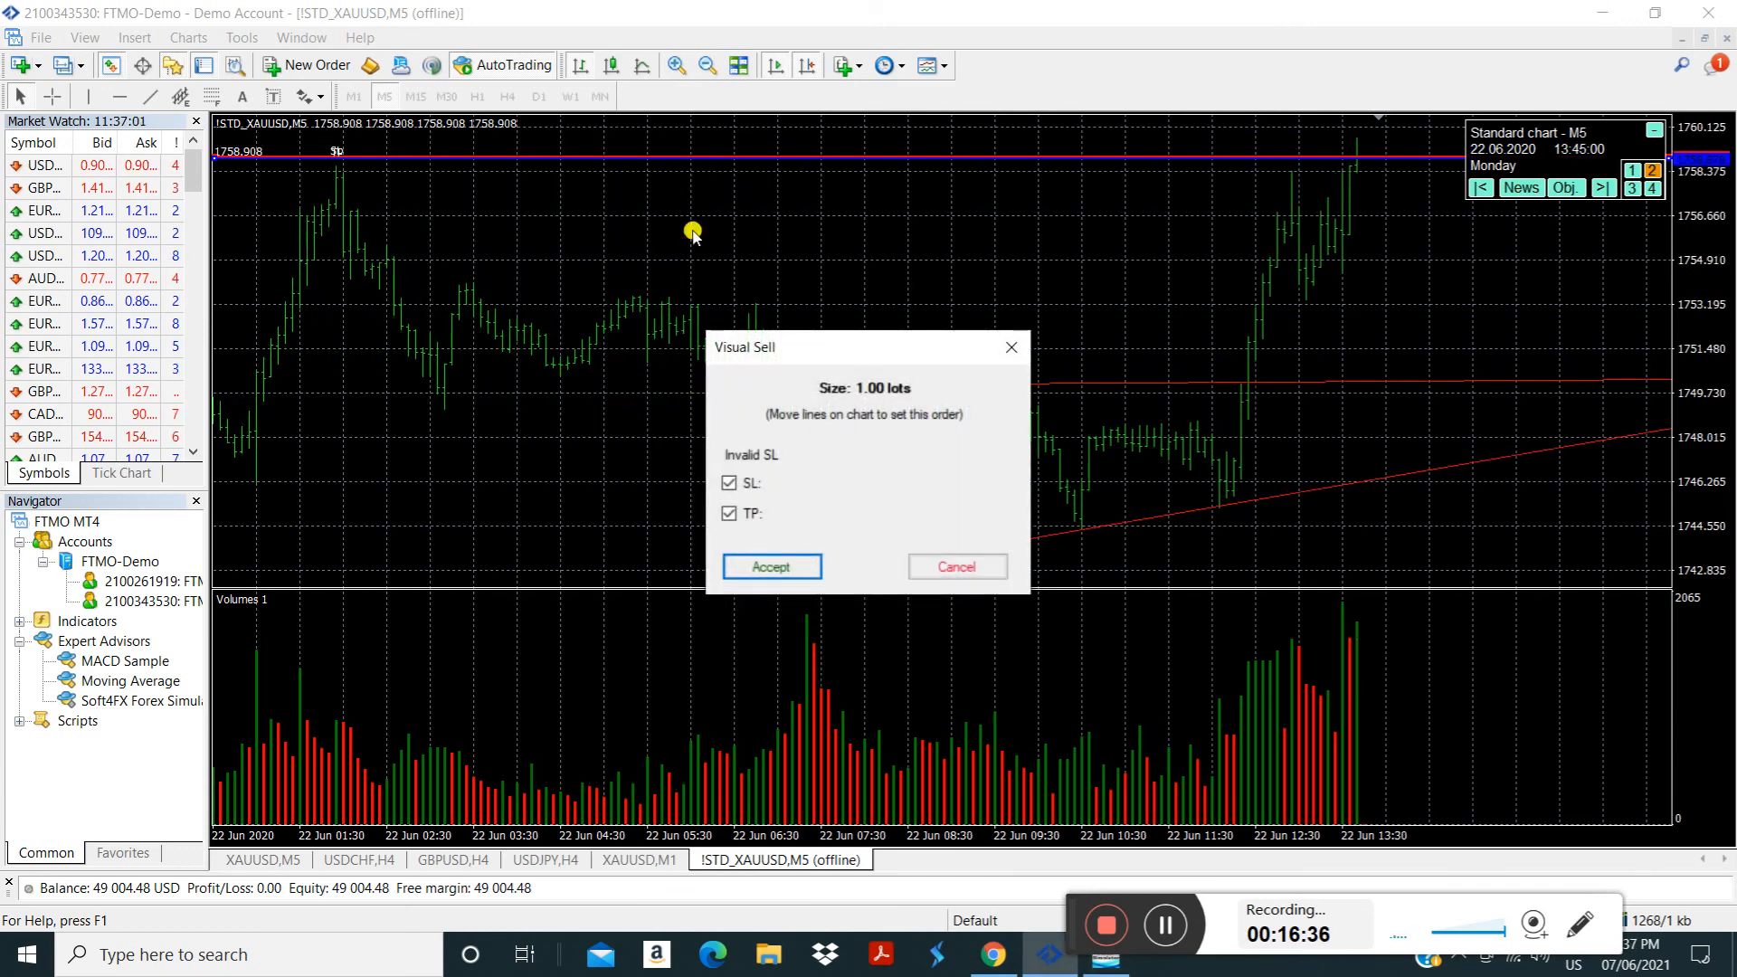
pyautogui.moveTo(1421, 161); pyautogui.dragTo(1427, 324)
pyautogui.click(773, 566)
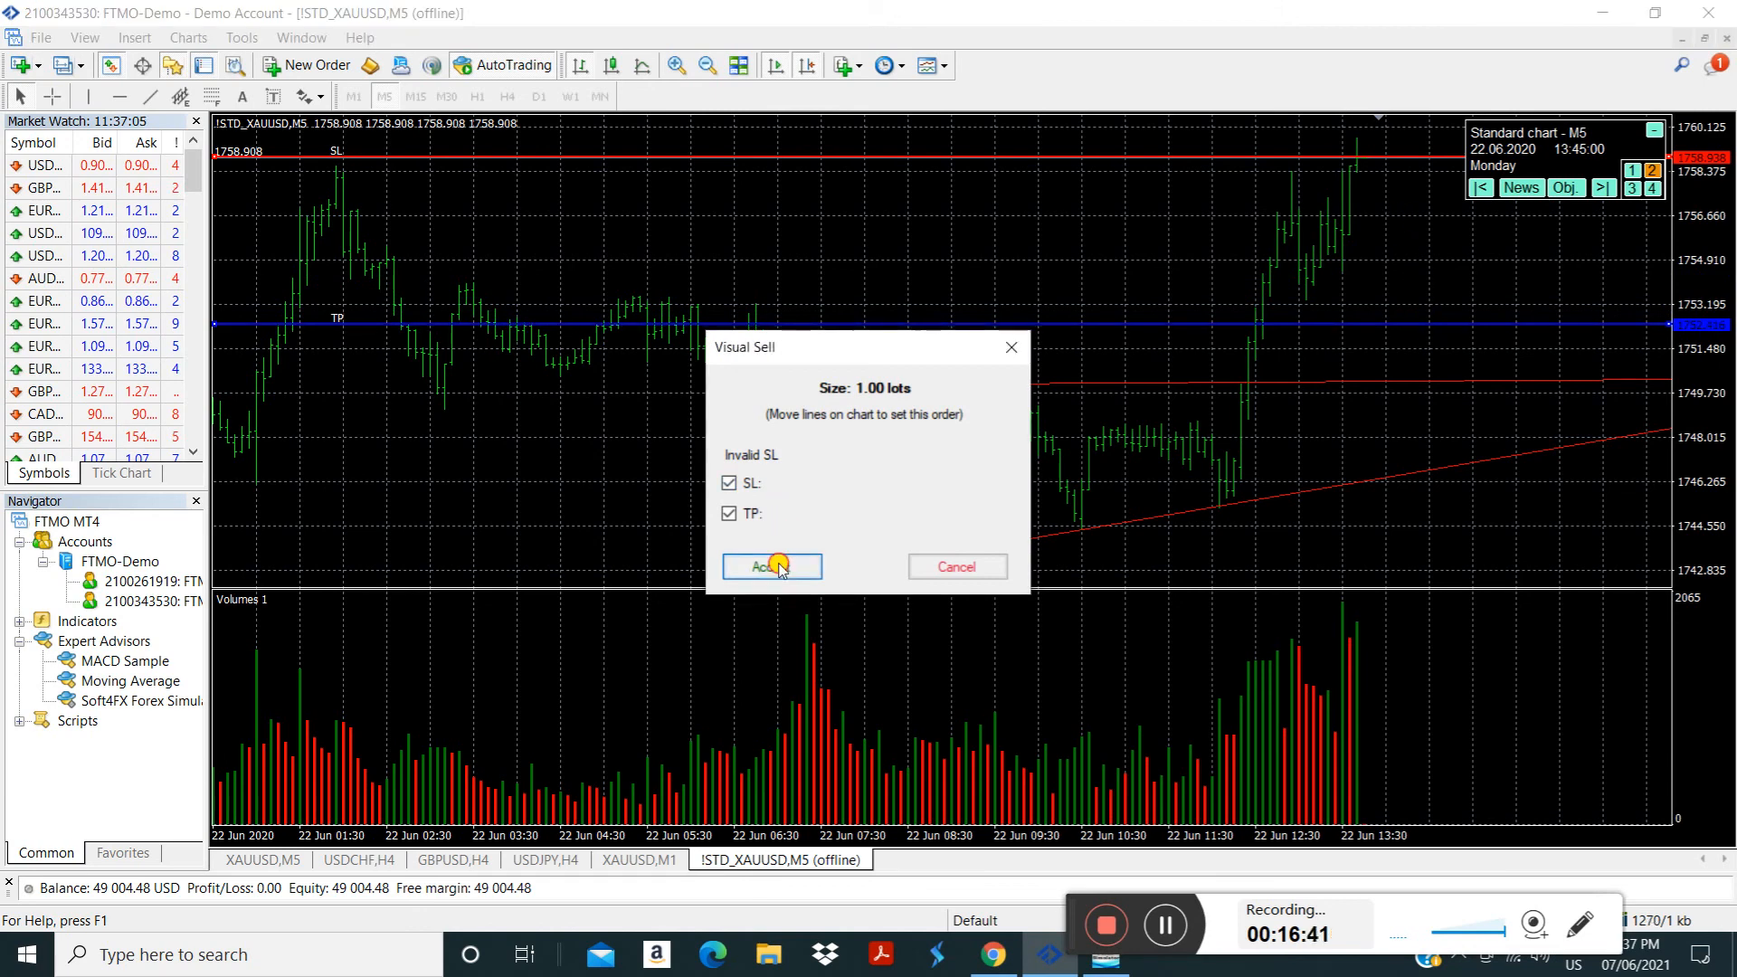
pyautogui.click(1003, 546)
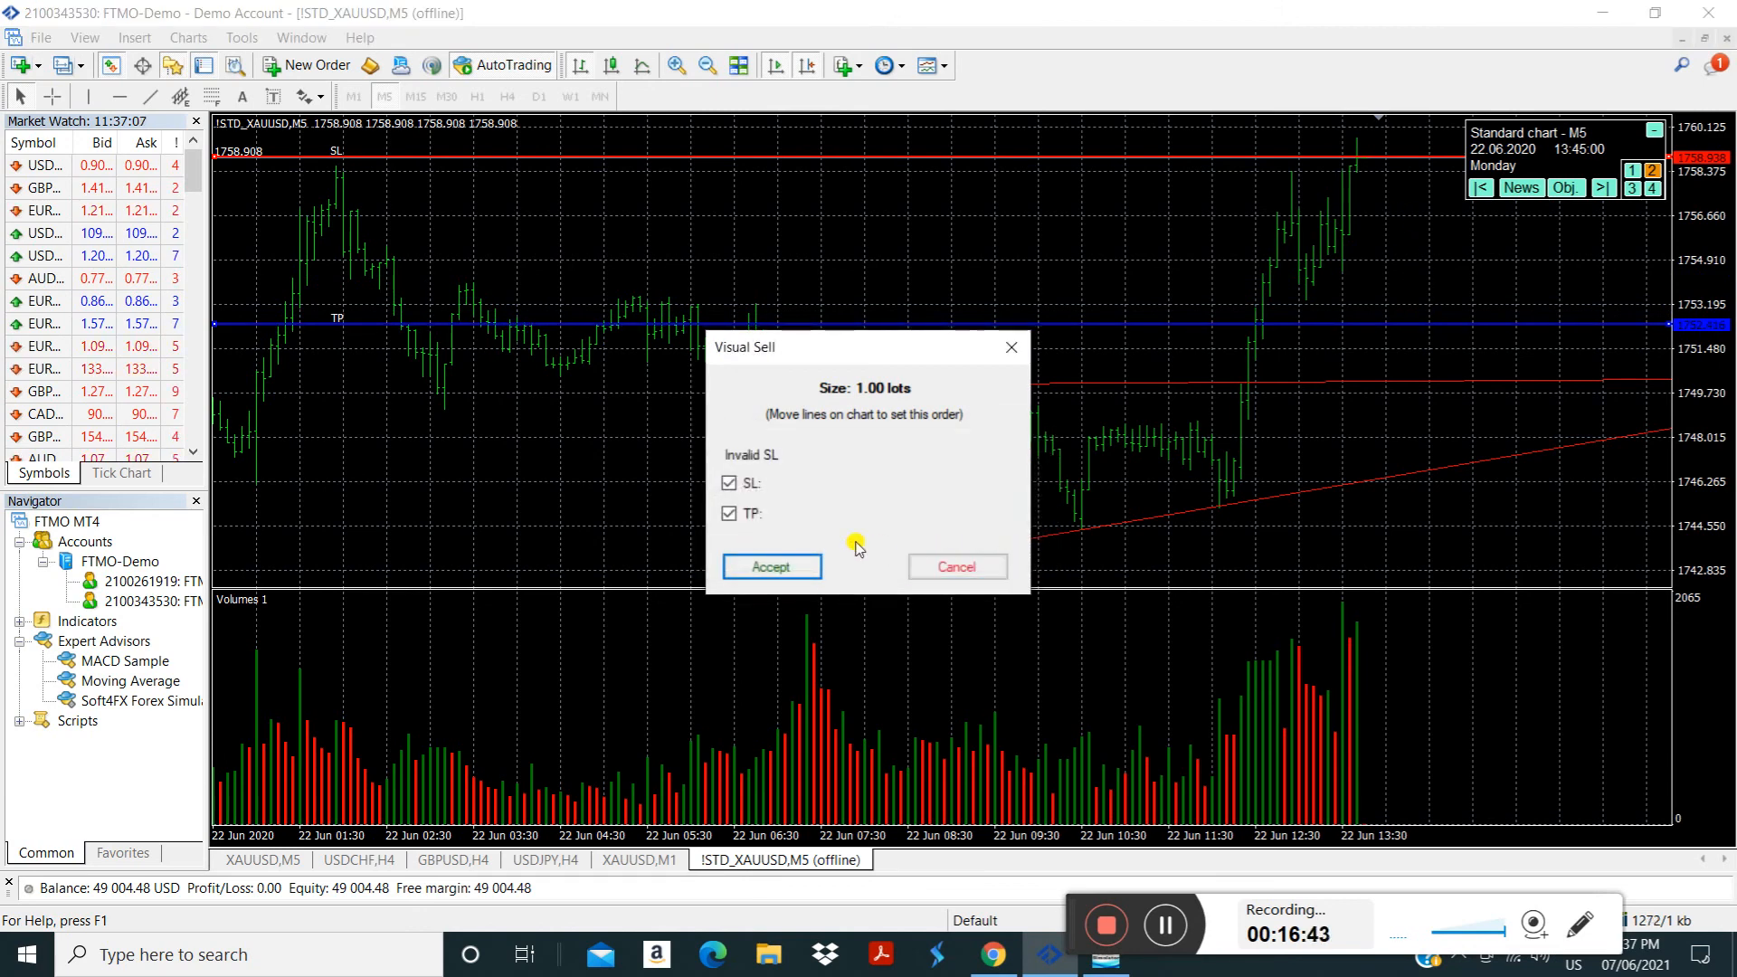
pyautogui.moveTo(1367, 156); pyautogui.dragTo(1381, 116)
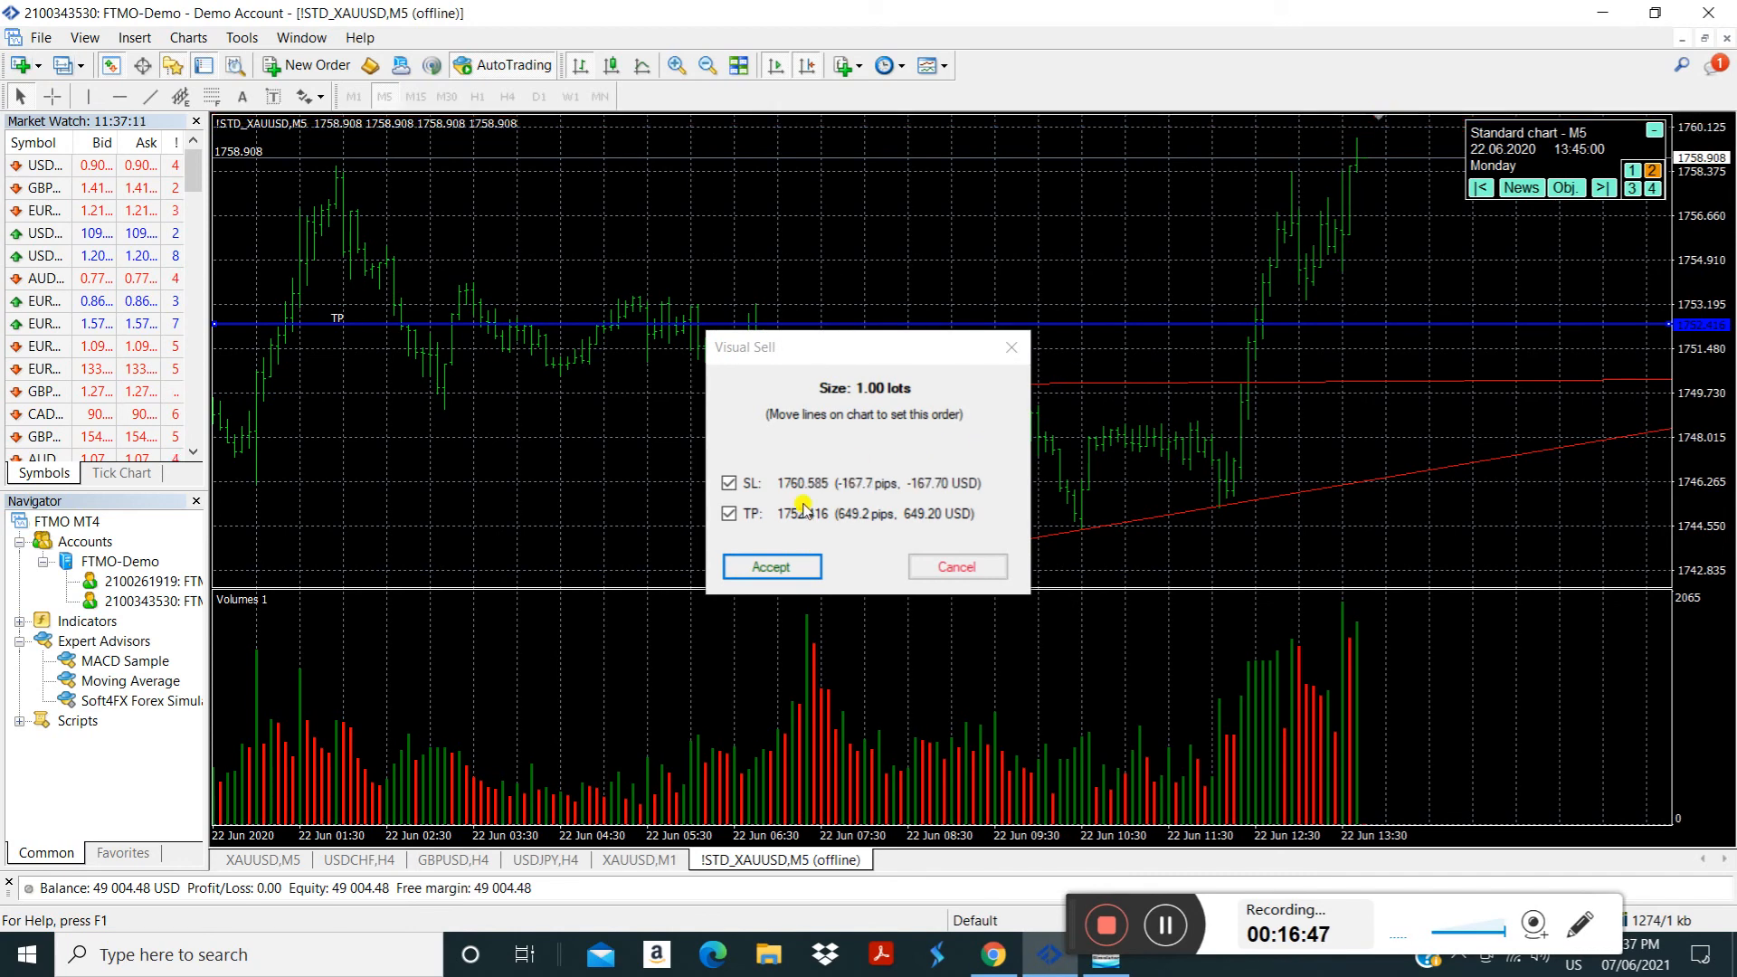
pyautogui.click(774, 567)
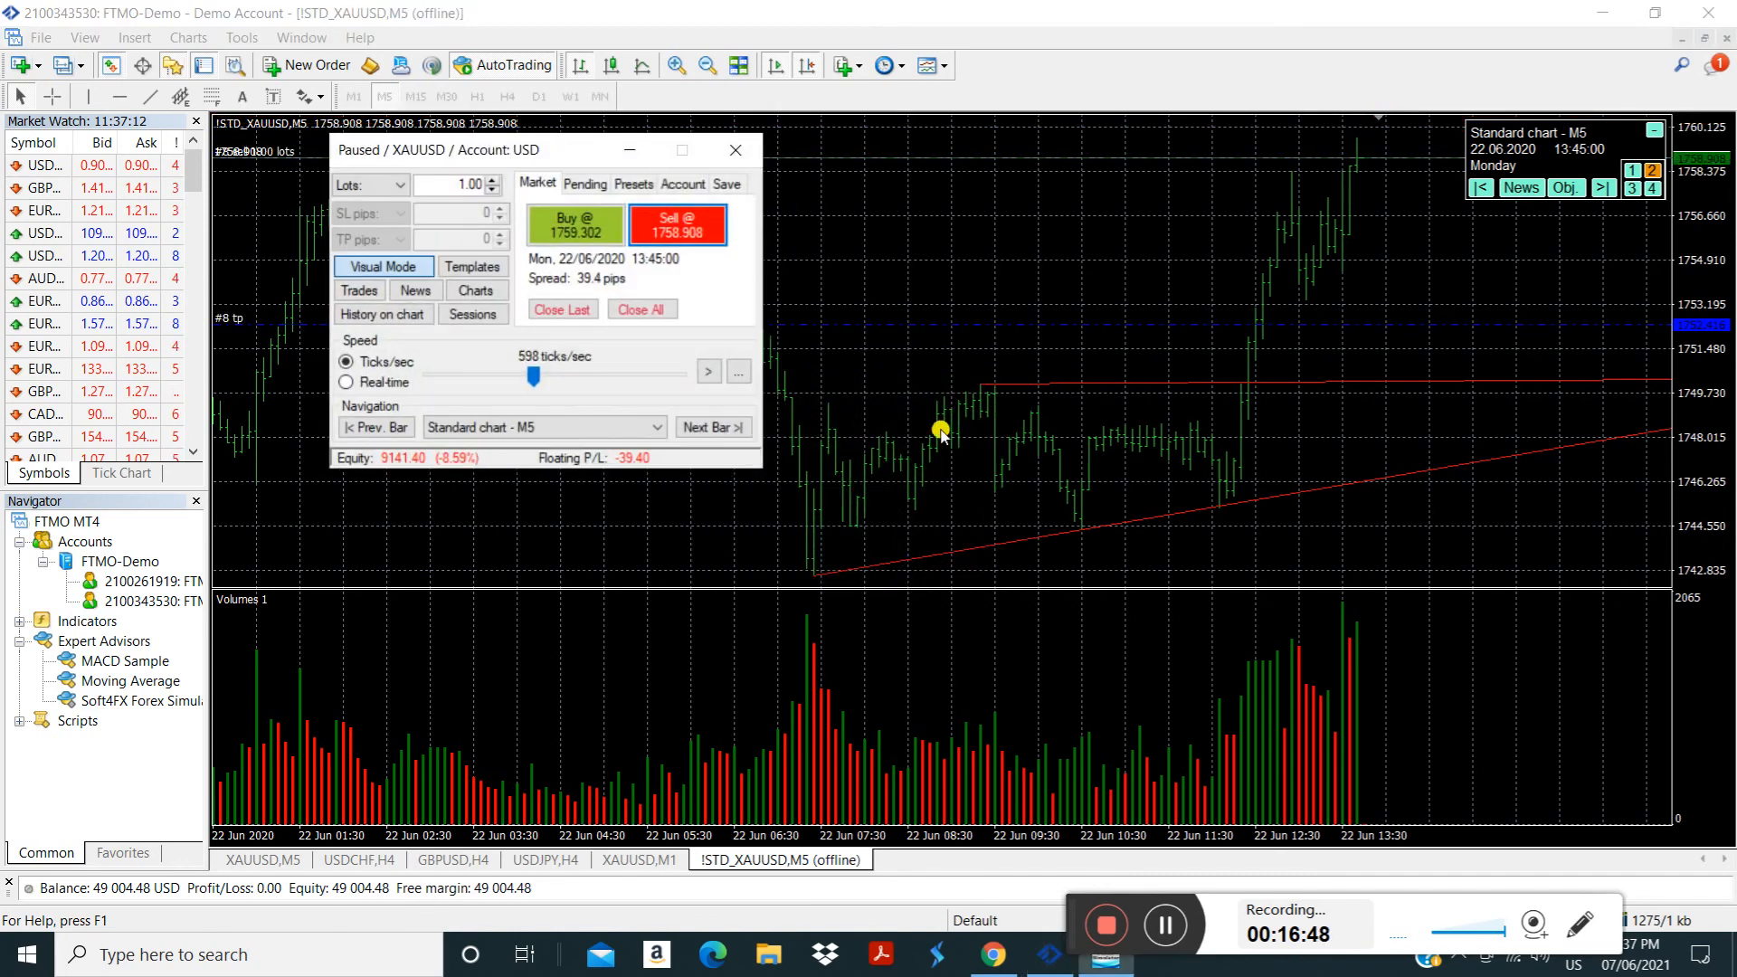
# Advance the XAUUSD M5 replay bar by bar to 17:25 on 22/06/2020
pyautogui.click(709, 426)
pyautogui.click(704, 429)
pyautogui.click(703, 429)
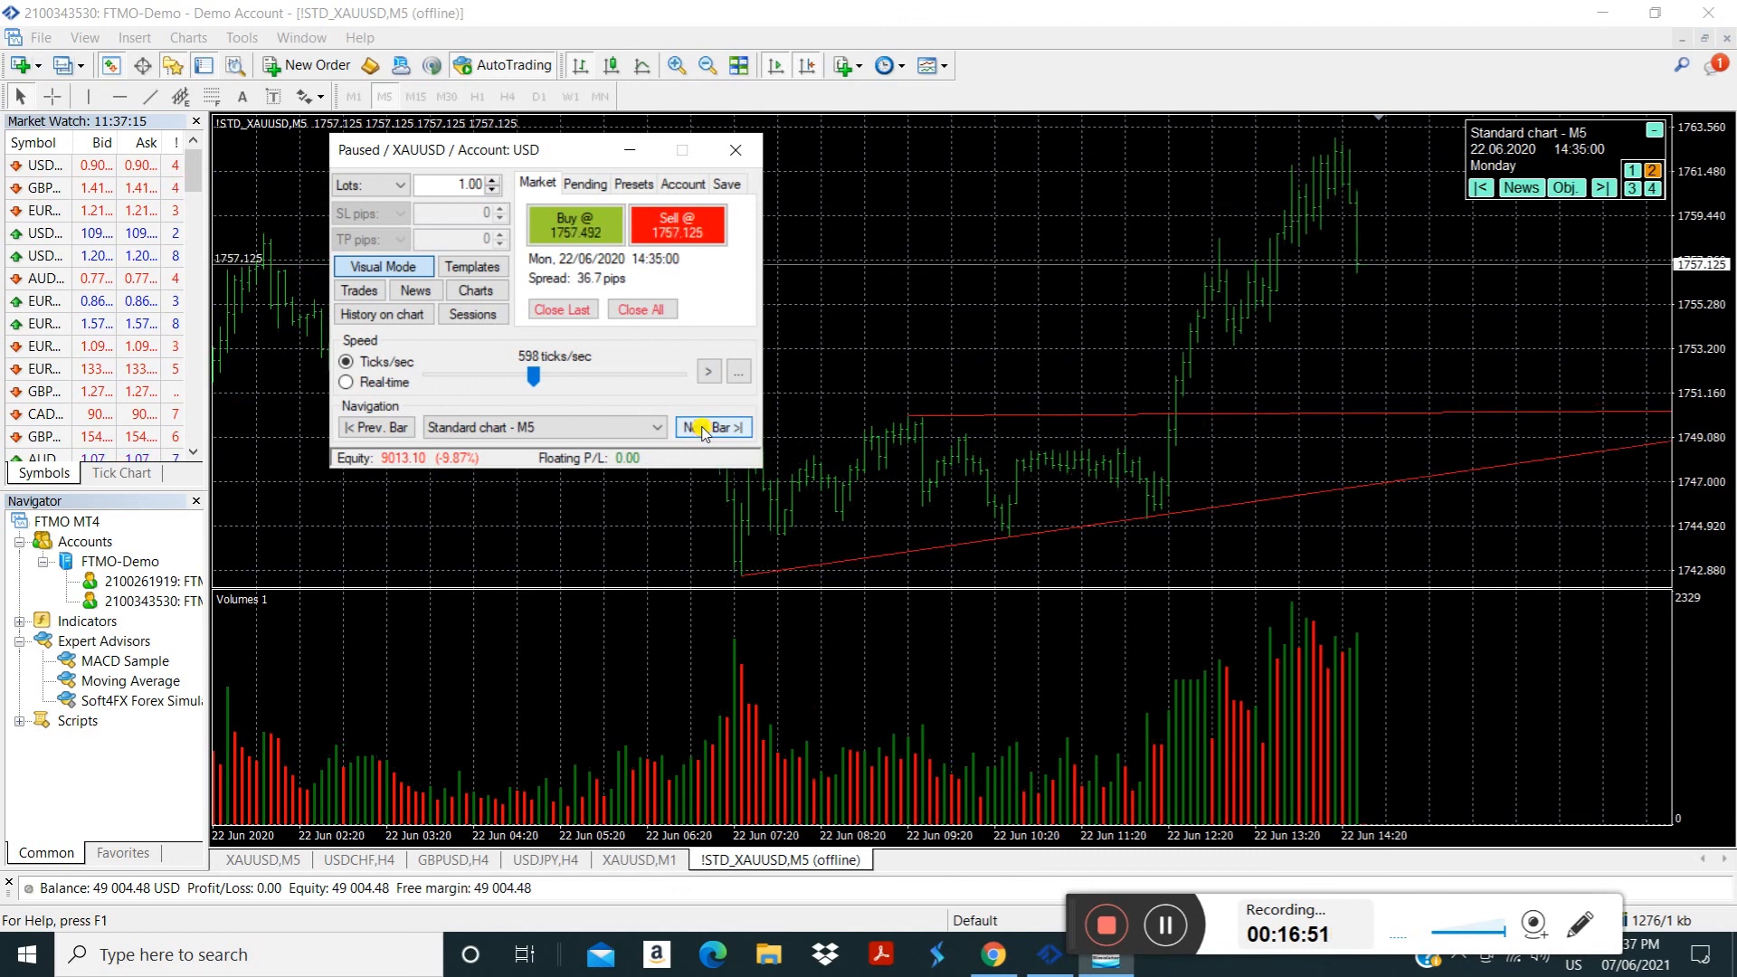
pyautogui.click(703, 429)
pyautogui.click(703, 429)
pyautogui.click(703, 429)
pyautogui.click(703, 429)
pyautogui.click(703, 429)
pyautogui.click(703, 429)
pyautogui.click(703, 429)
pyautogui.click(703, 429)
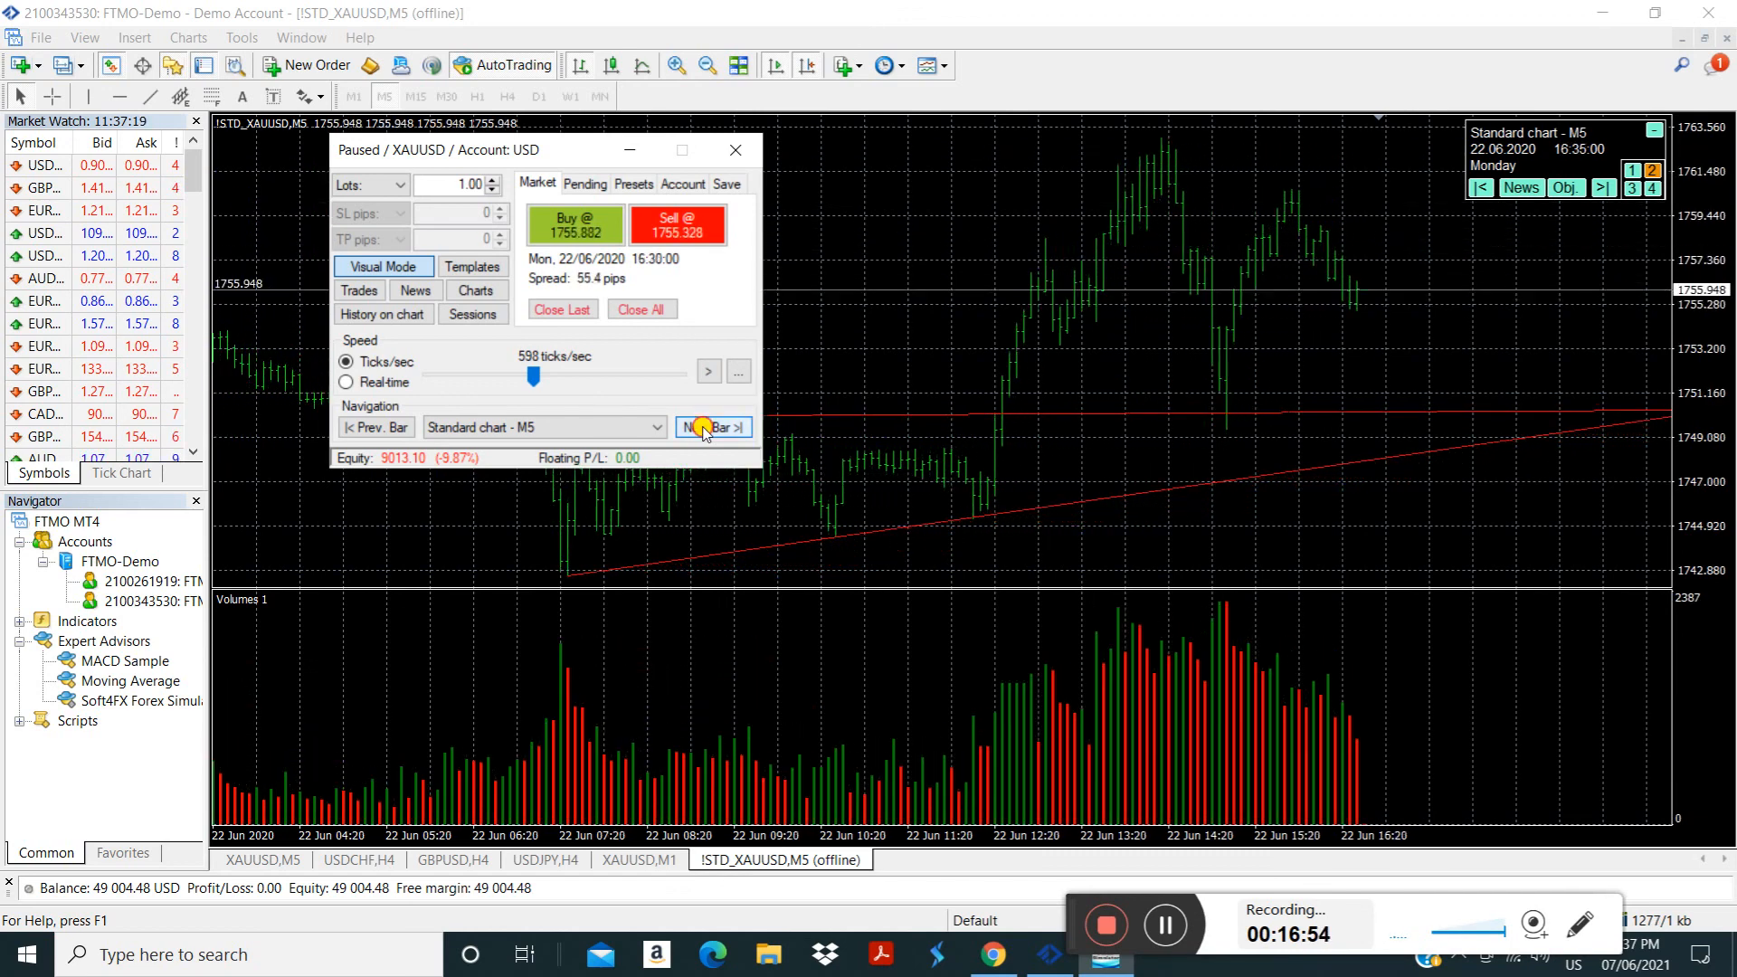
pyautogui.click(703, 429)
pyautogui.click(703, 429)
pyautogui.click(703, 429)
pyautogui.click(703, 429)
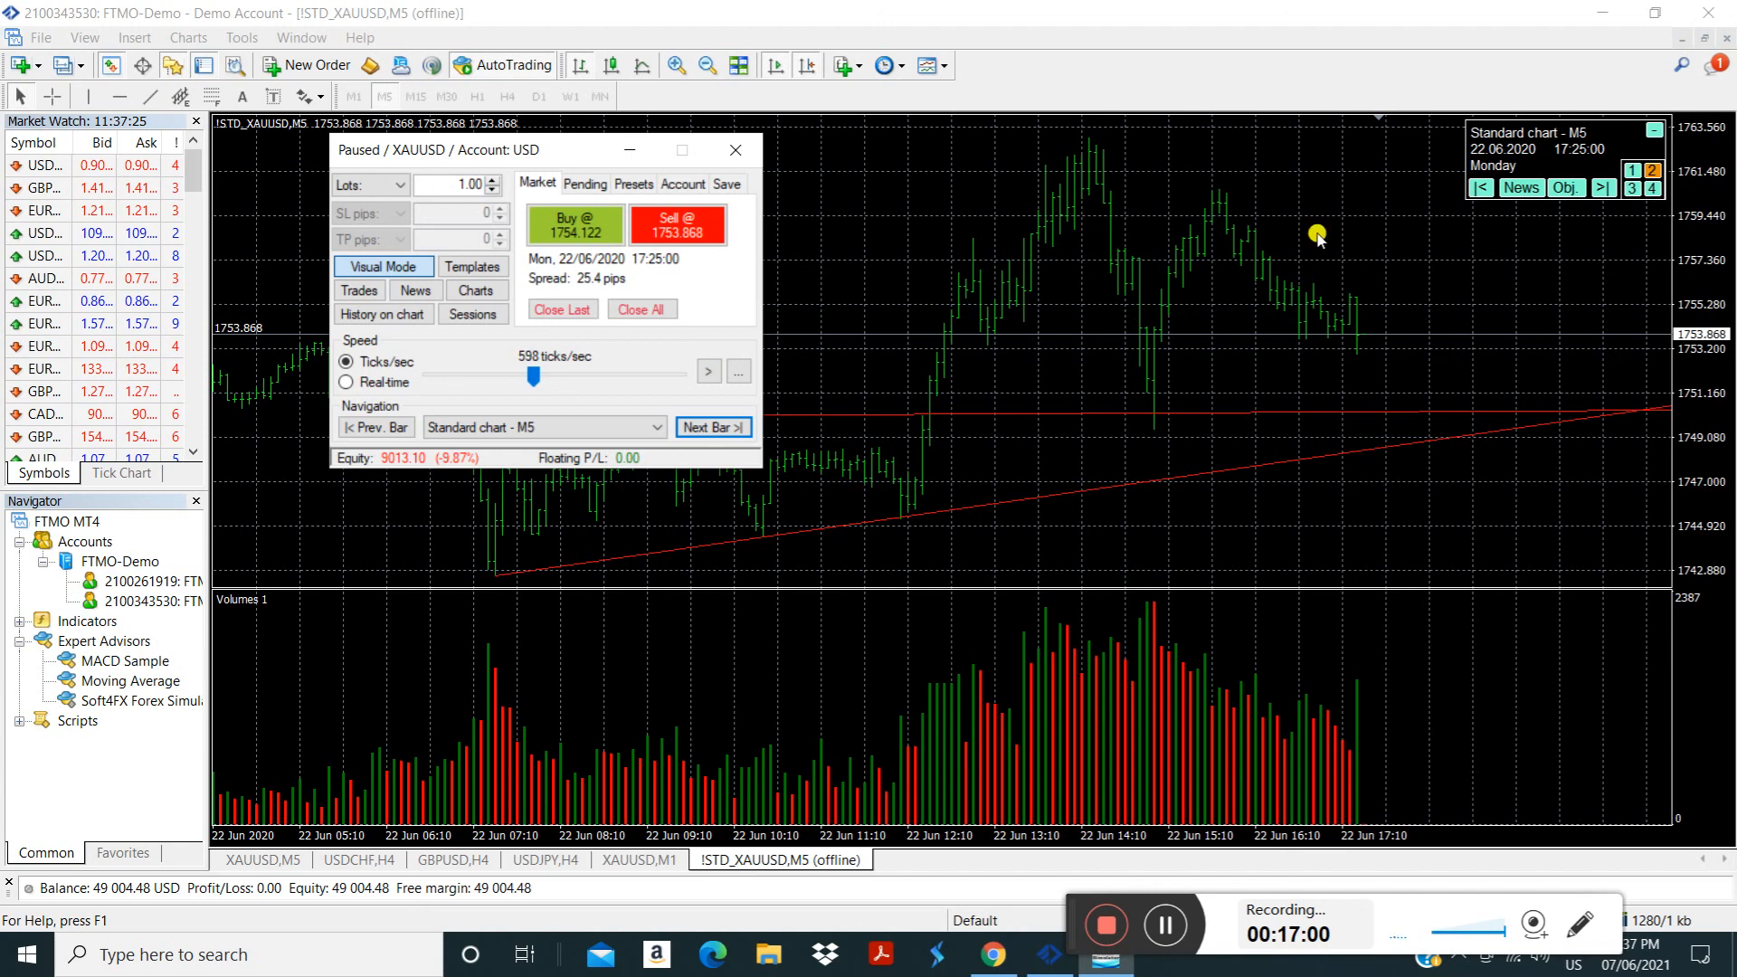
# Show the news event markers on the XAUUSD chart
pyautogui.click(1524, 187)
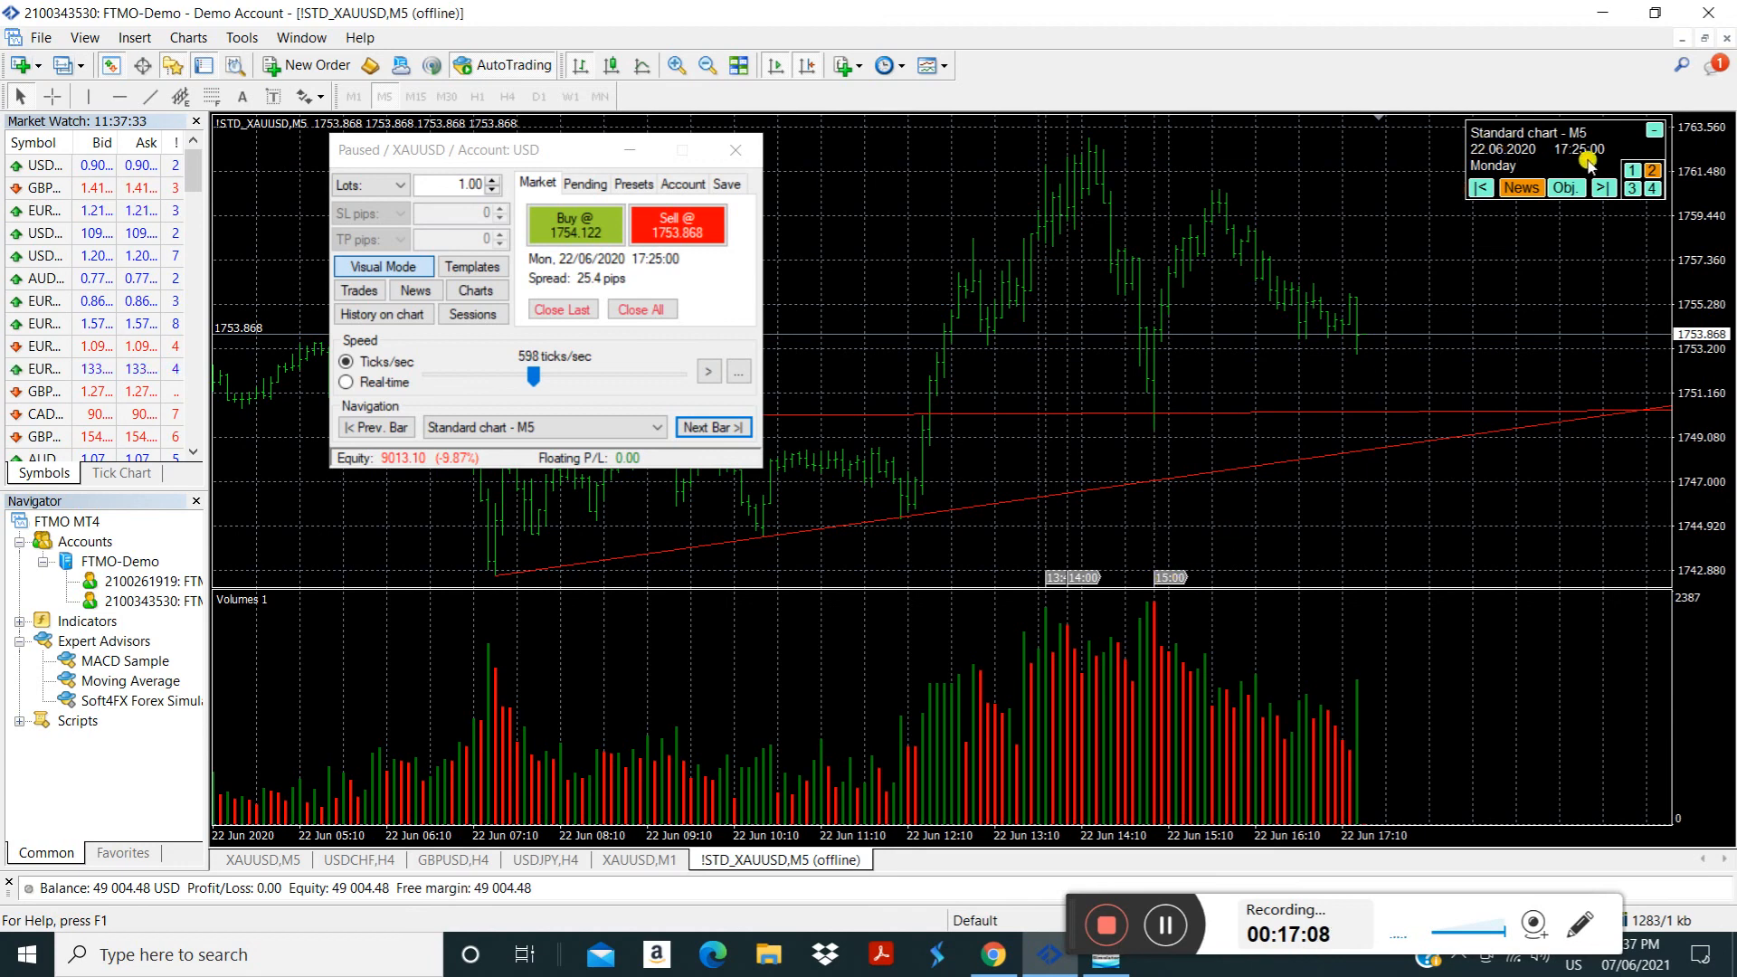
# Try the chart info box in corner positions 1, 3 and 4, moving the simulator window out of its way, and return it to position 2
pyautogui.click(1633, 172)
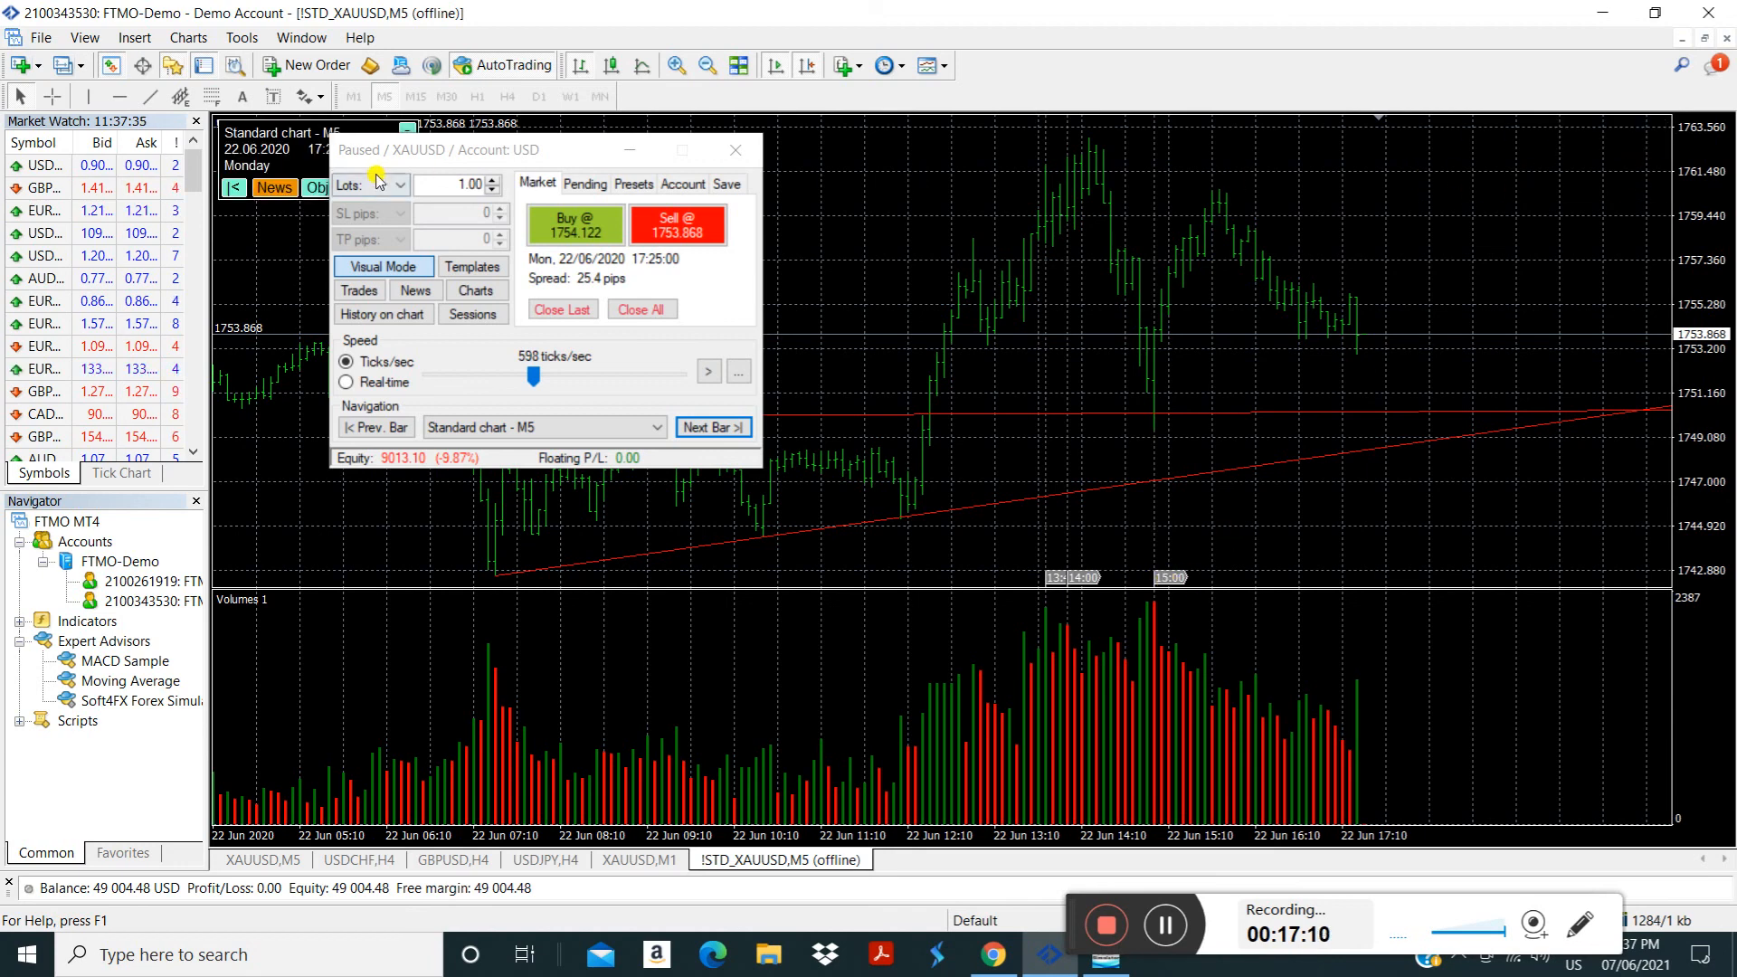
pyautogui.moveTo(449, 152); pyautogui.dragTo(432, 310)
pyautogui.click(405, 172)
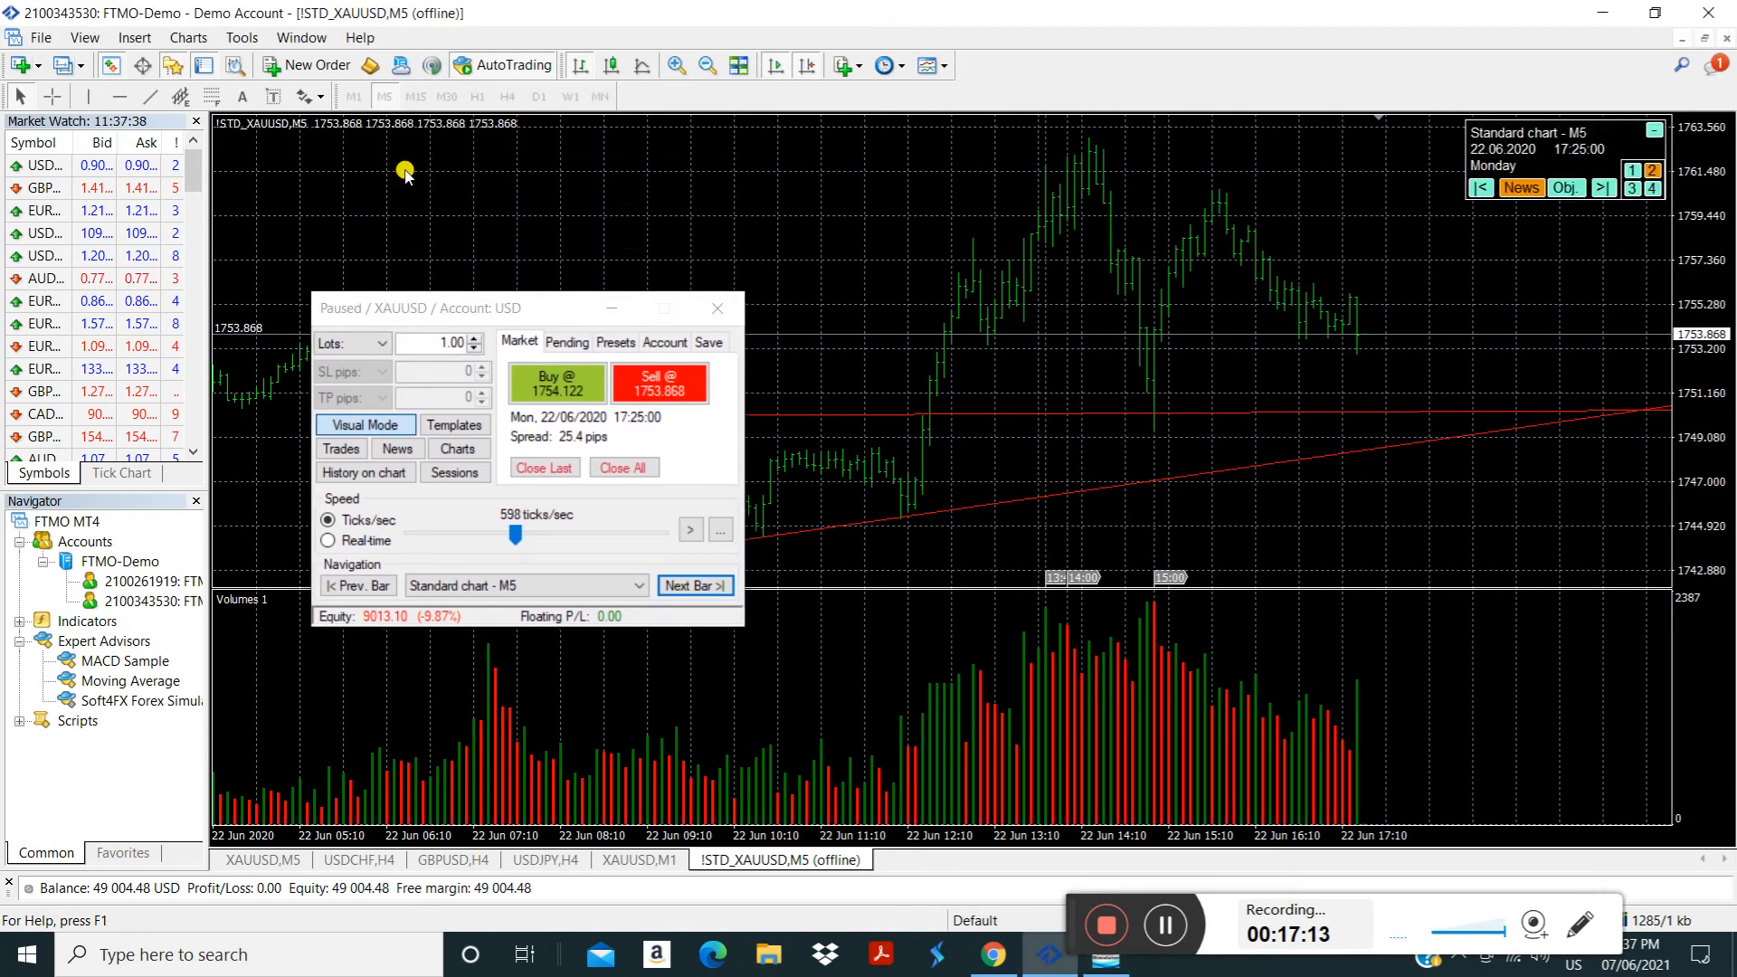
pyautogui.click(1633, 172)
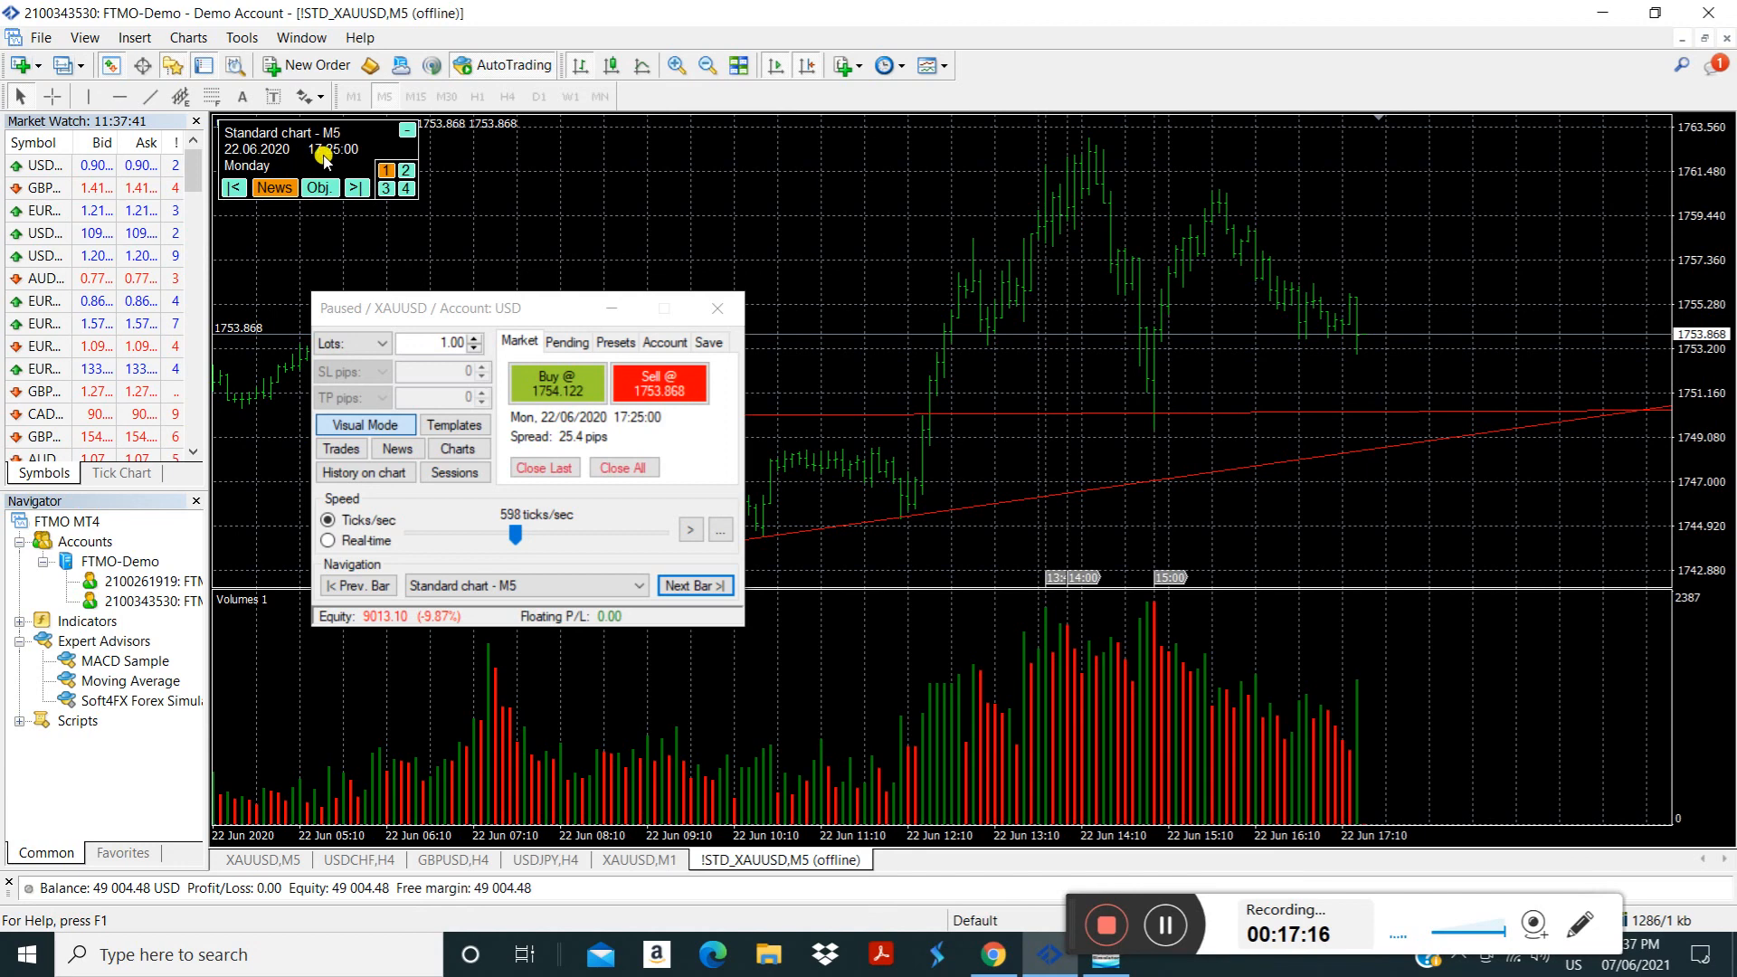
pyautogui.click(405, 170)
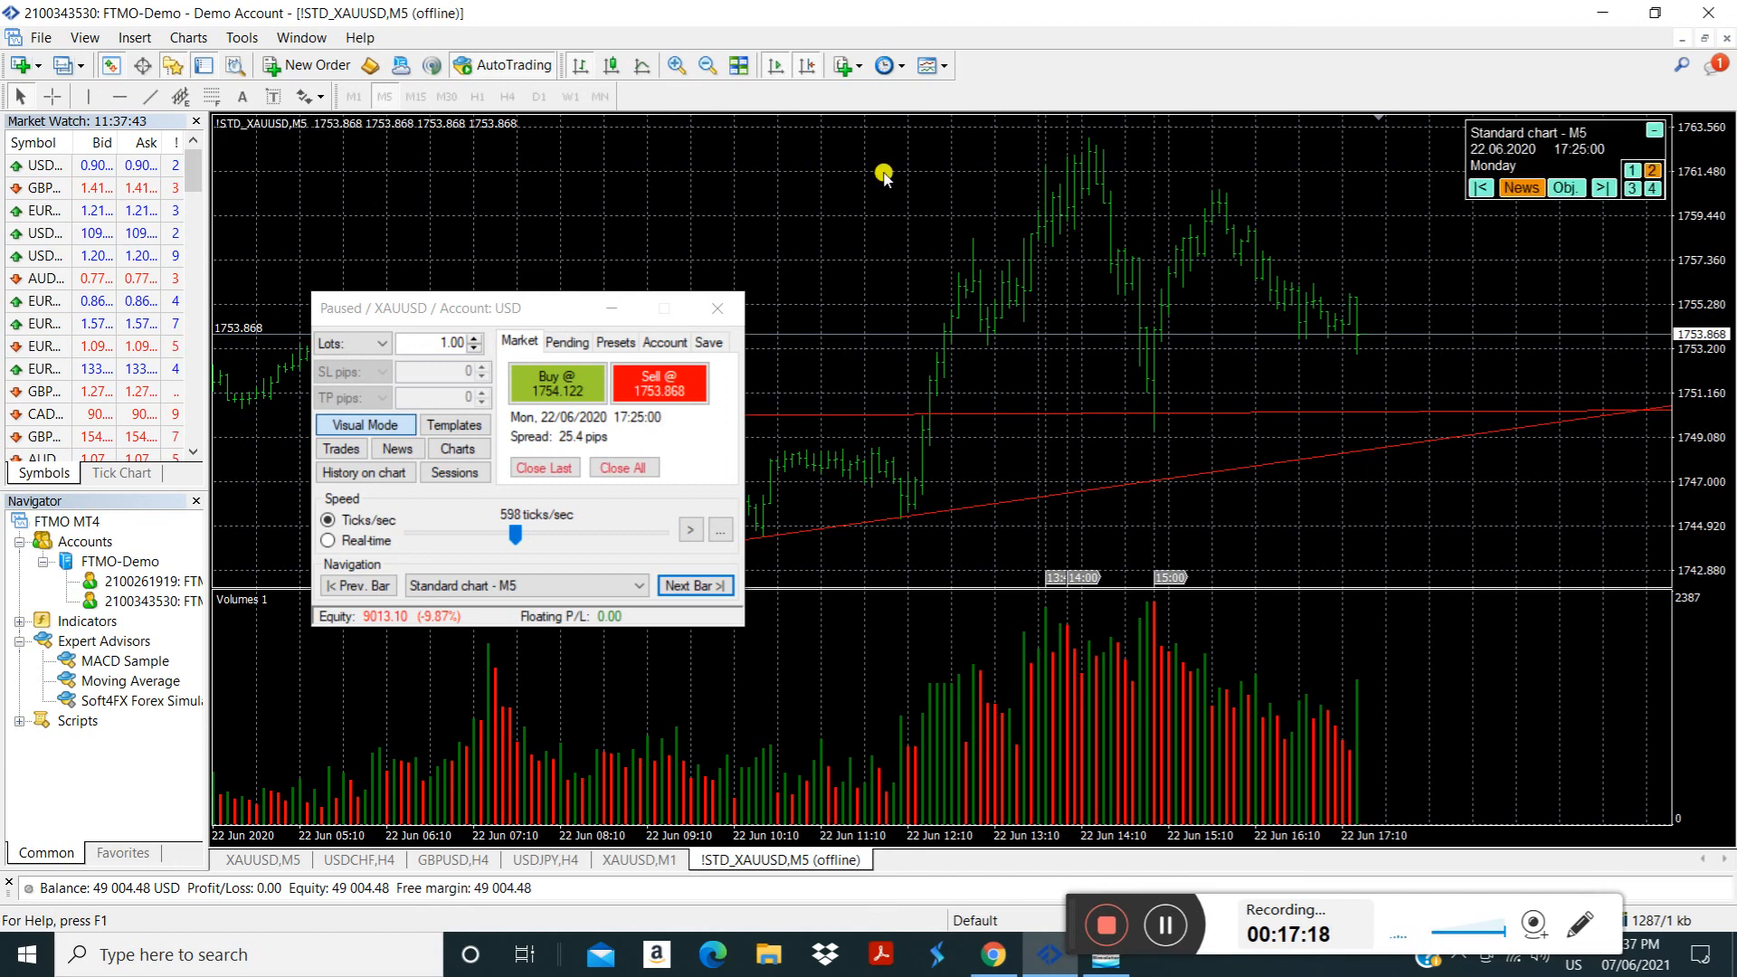
pyautogui.click(1651, 190)
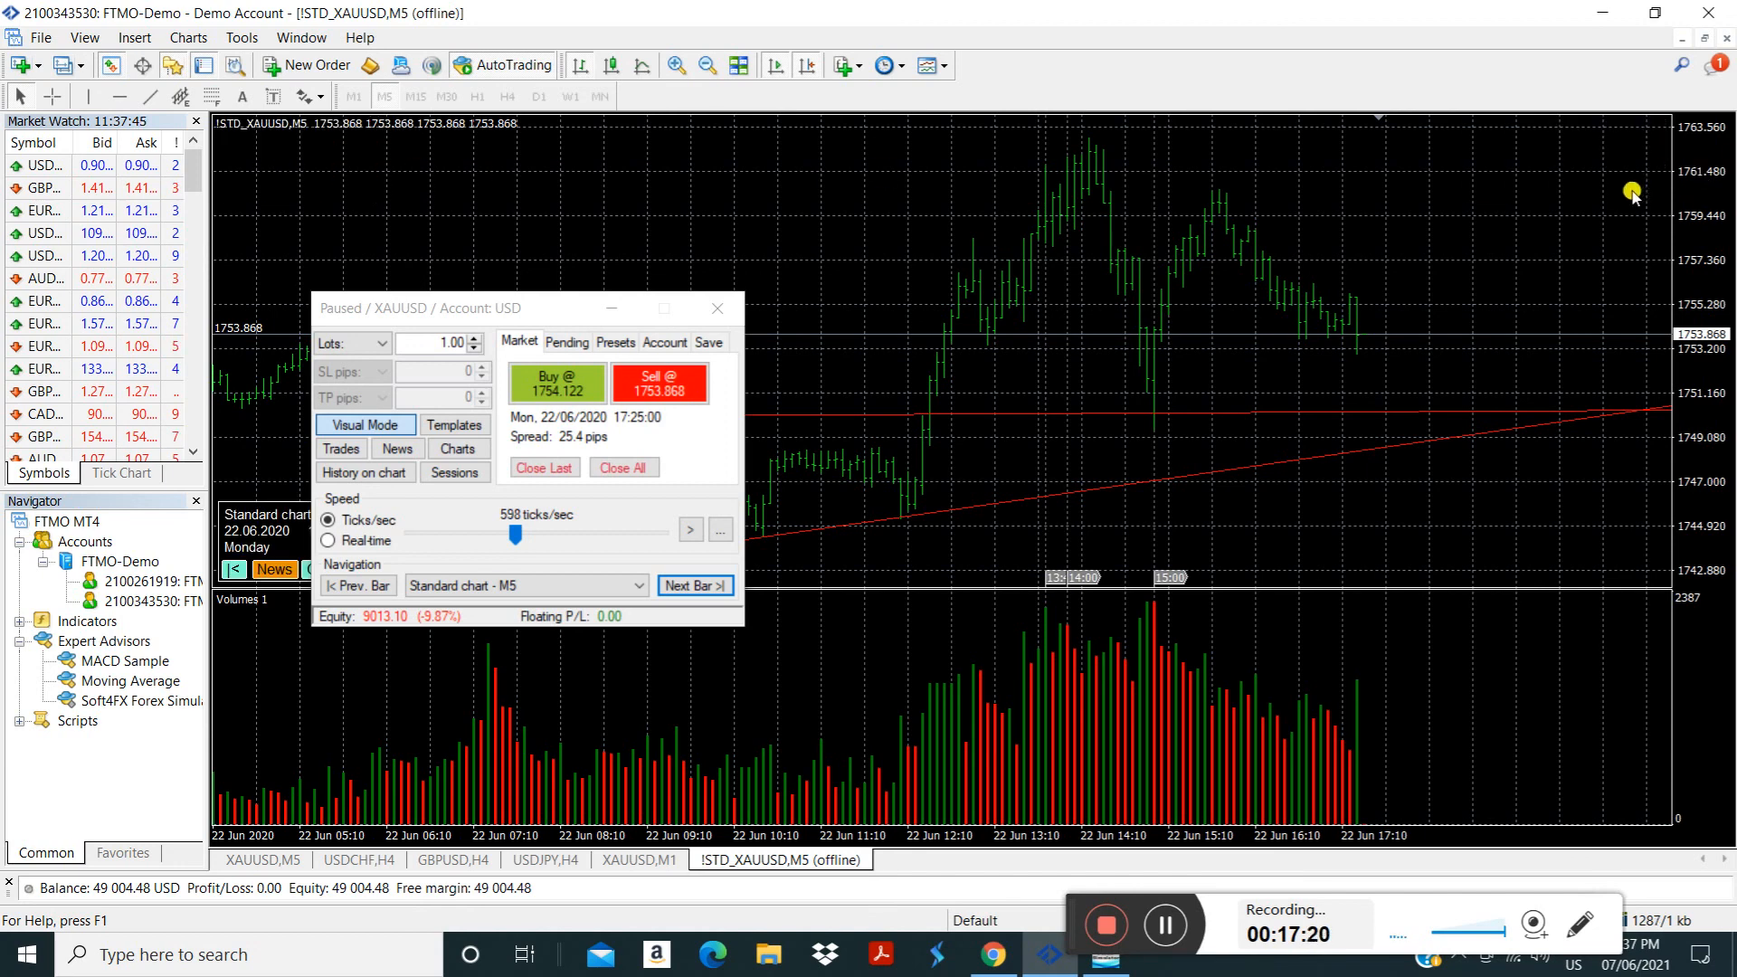
pyautogui.moveTo(457, 306); pyautogui.dragTo(794, 137)
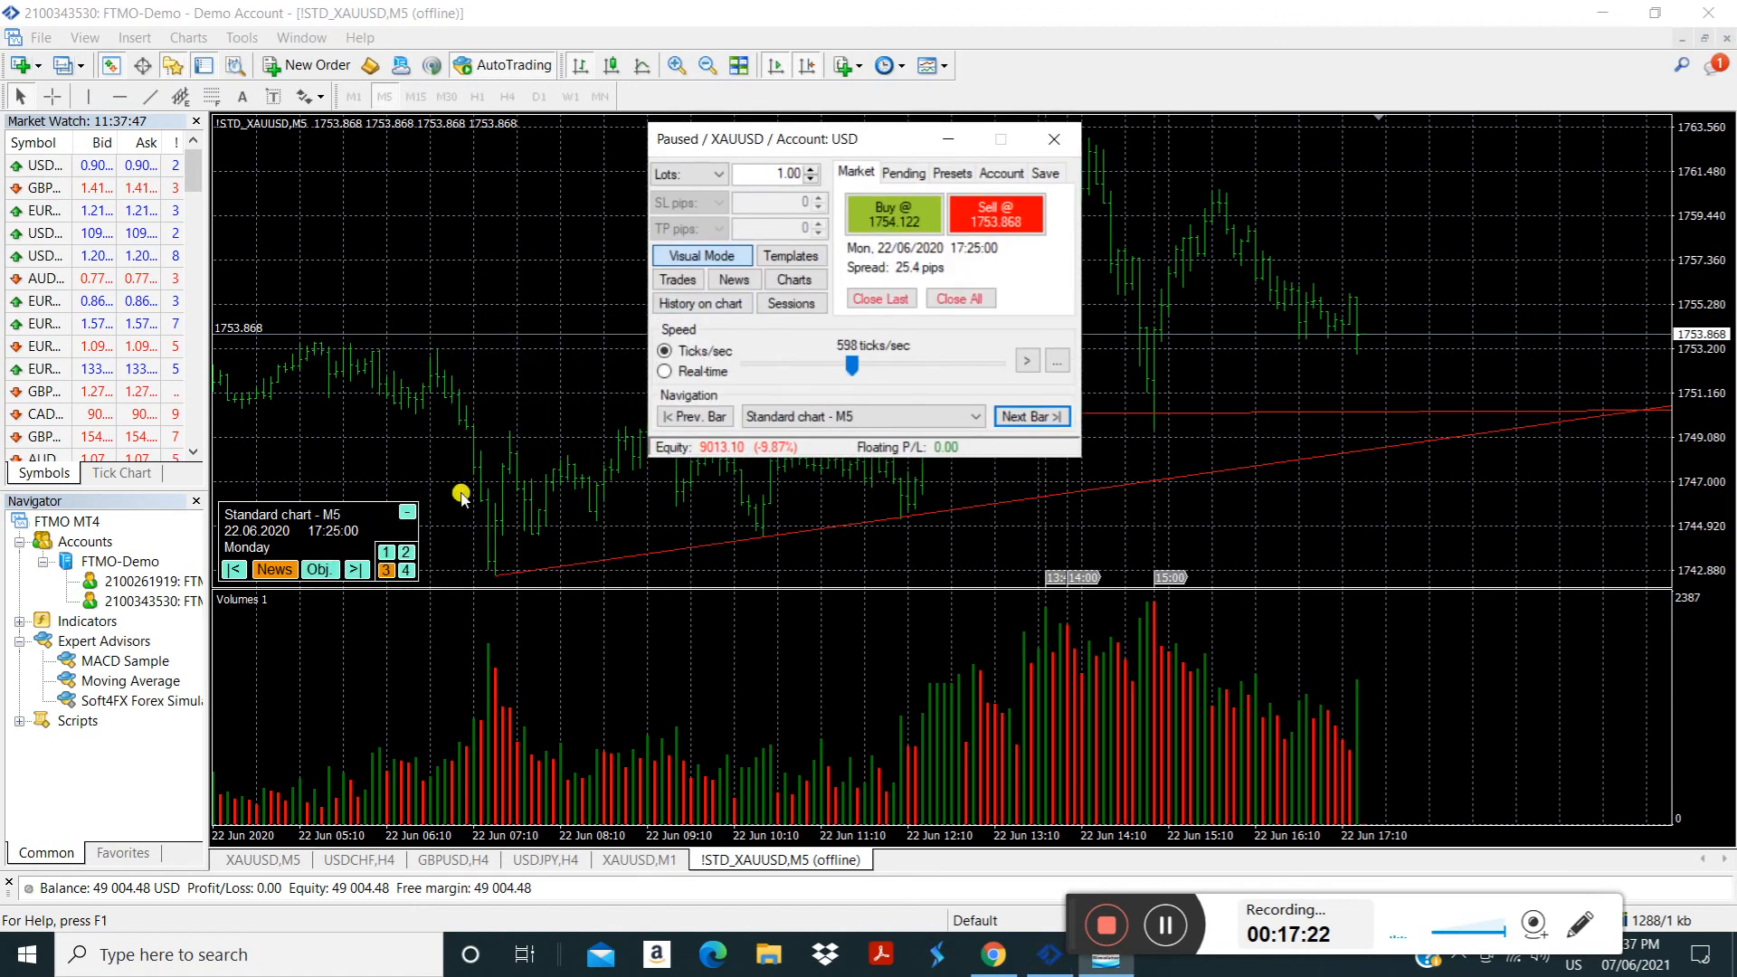
pyautogui.click(407, 569)
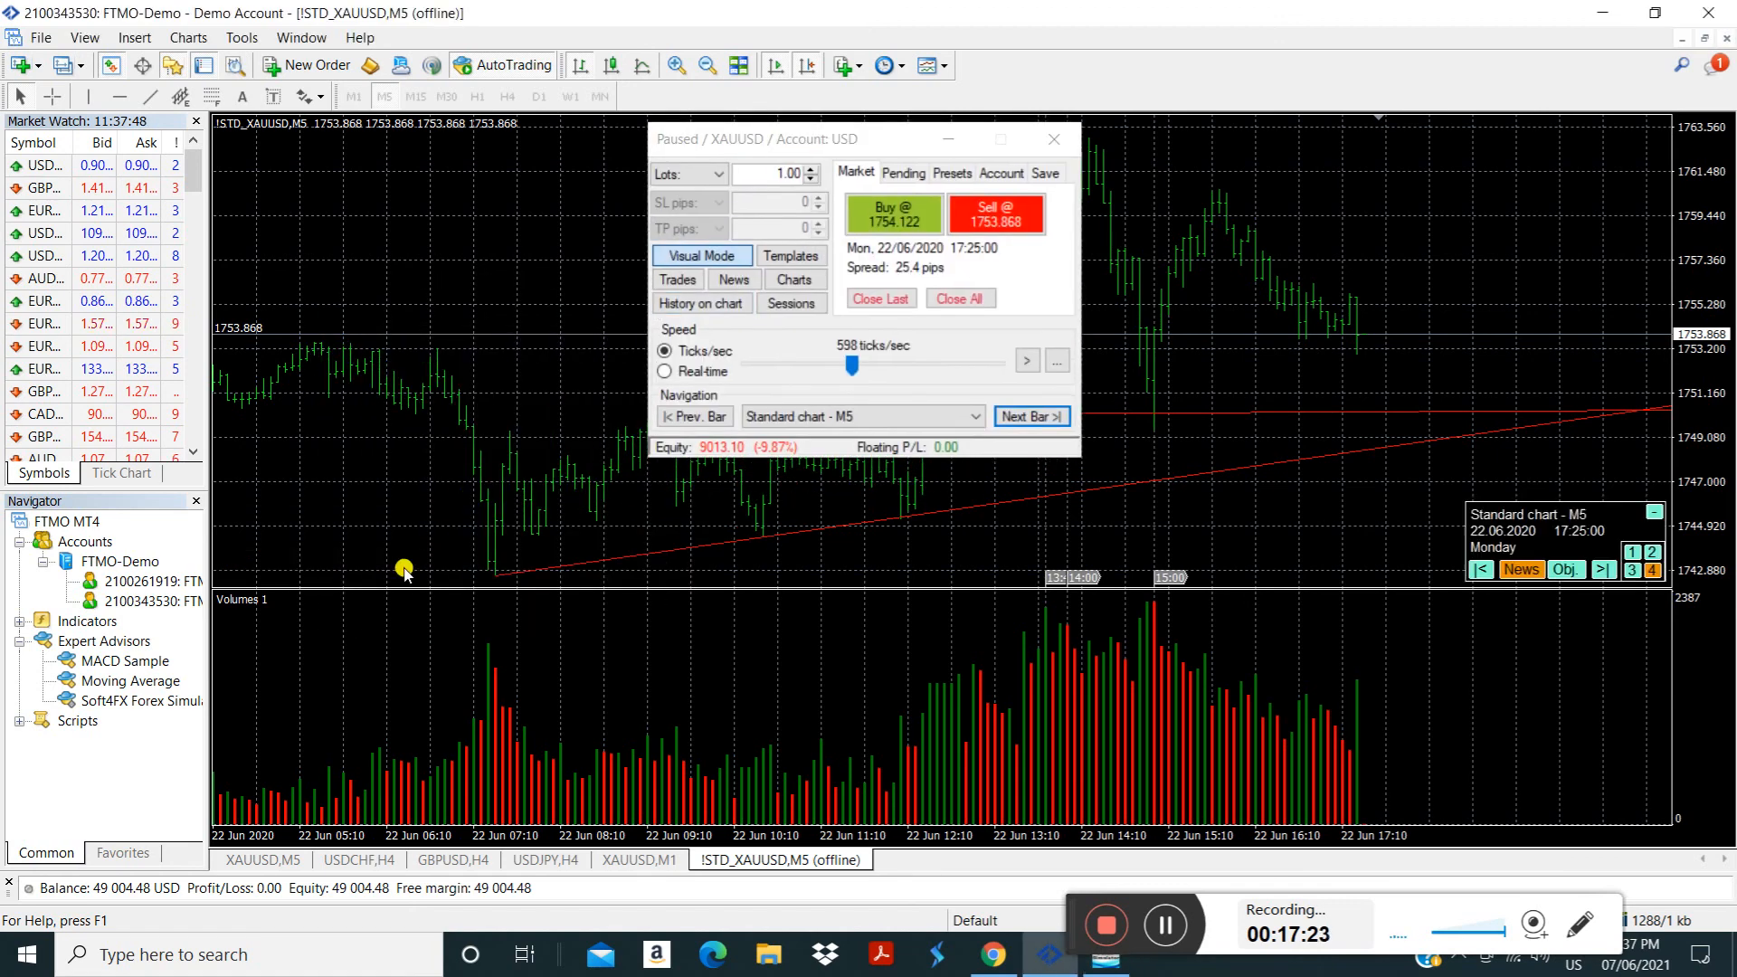
pyautogui.click(1652, 553)
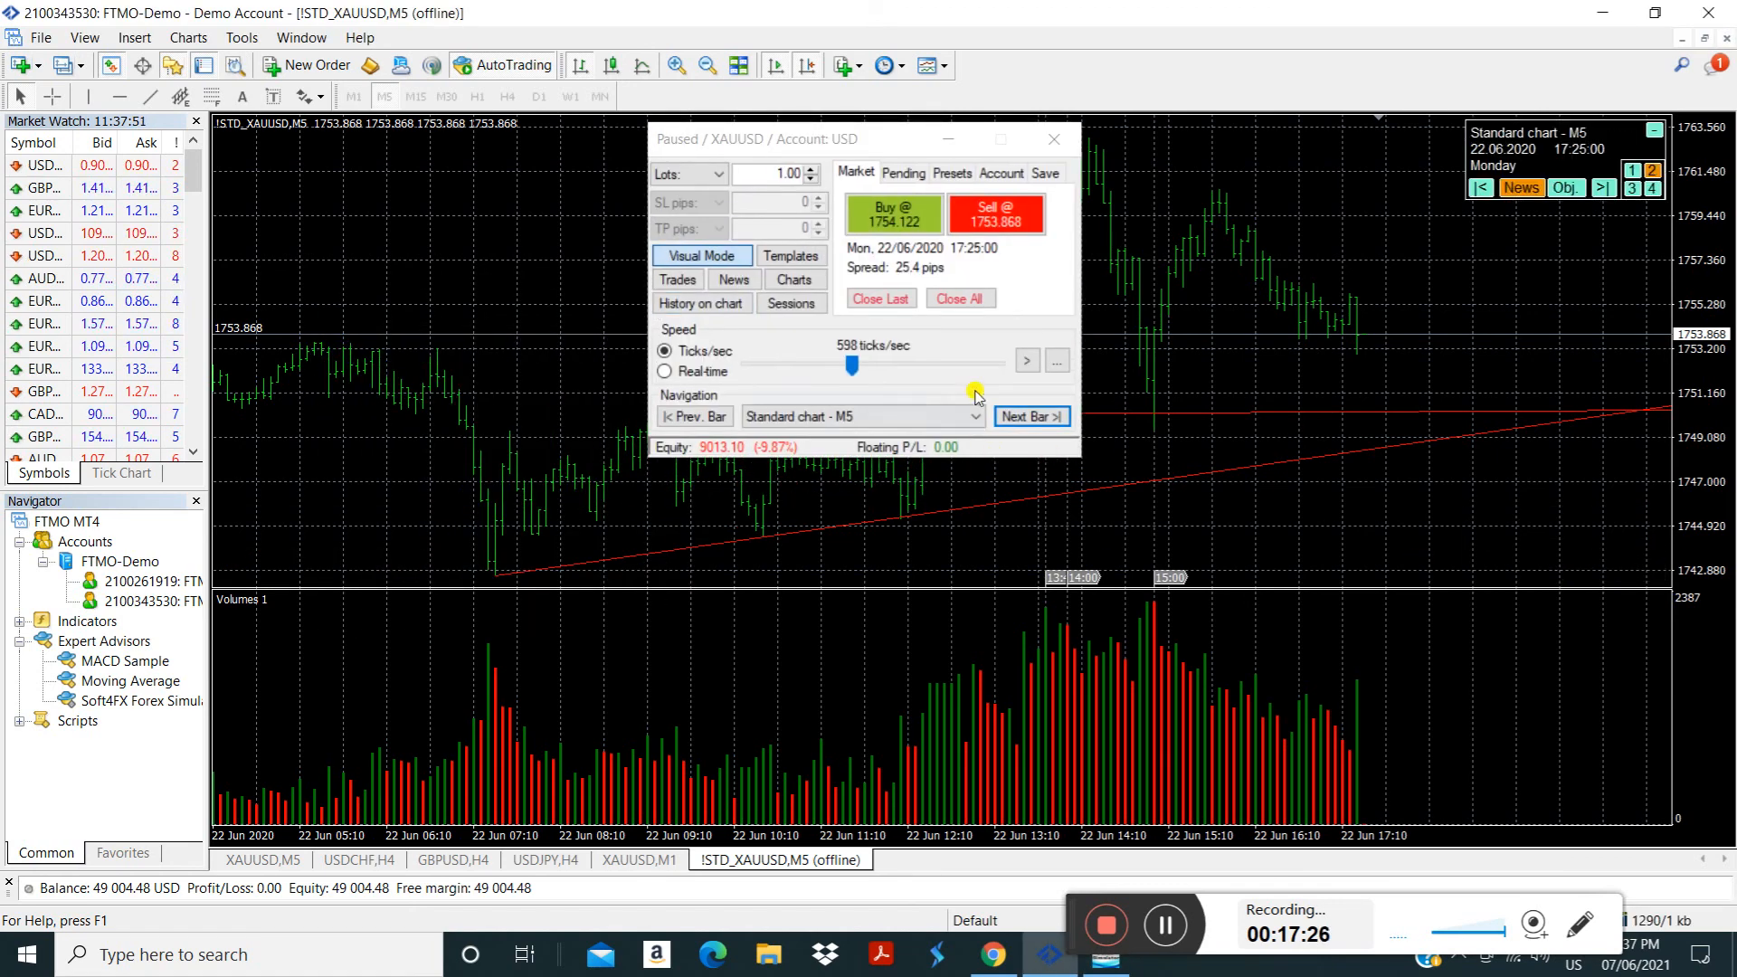
pyautogui.moveTo(895, 141); pyautogui.dragTo(618, 176)
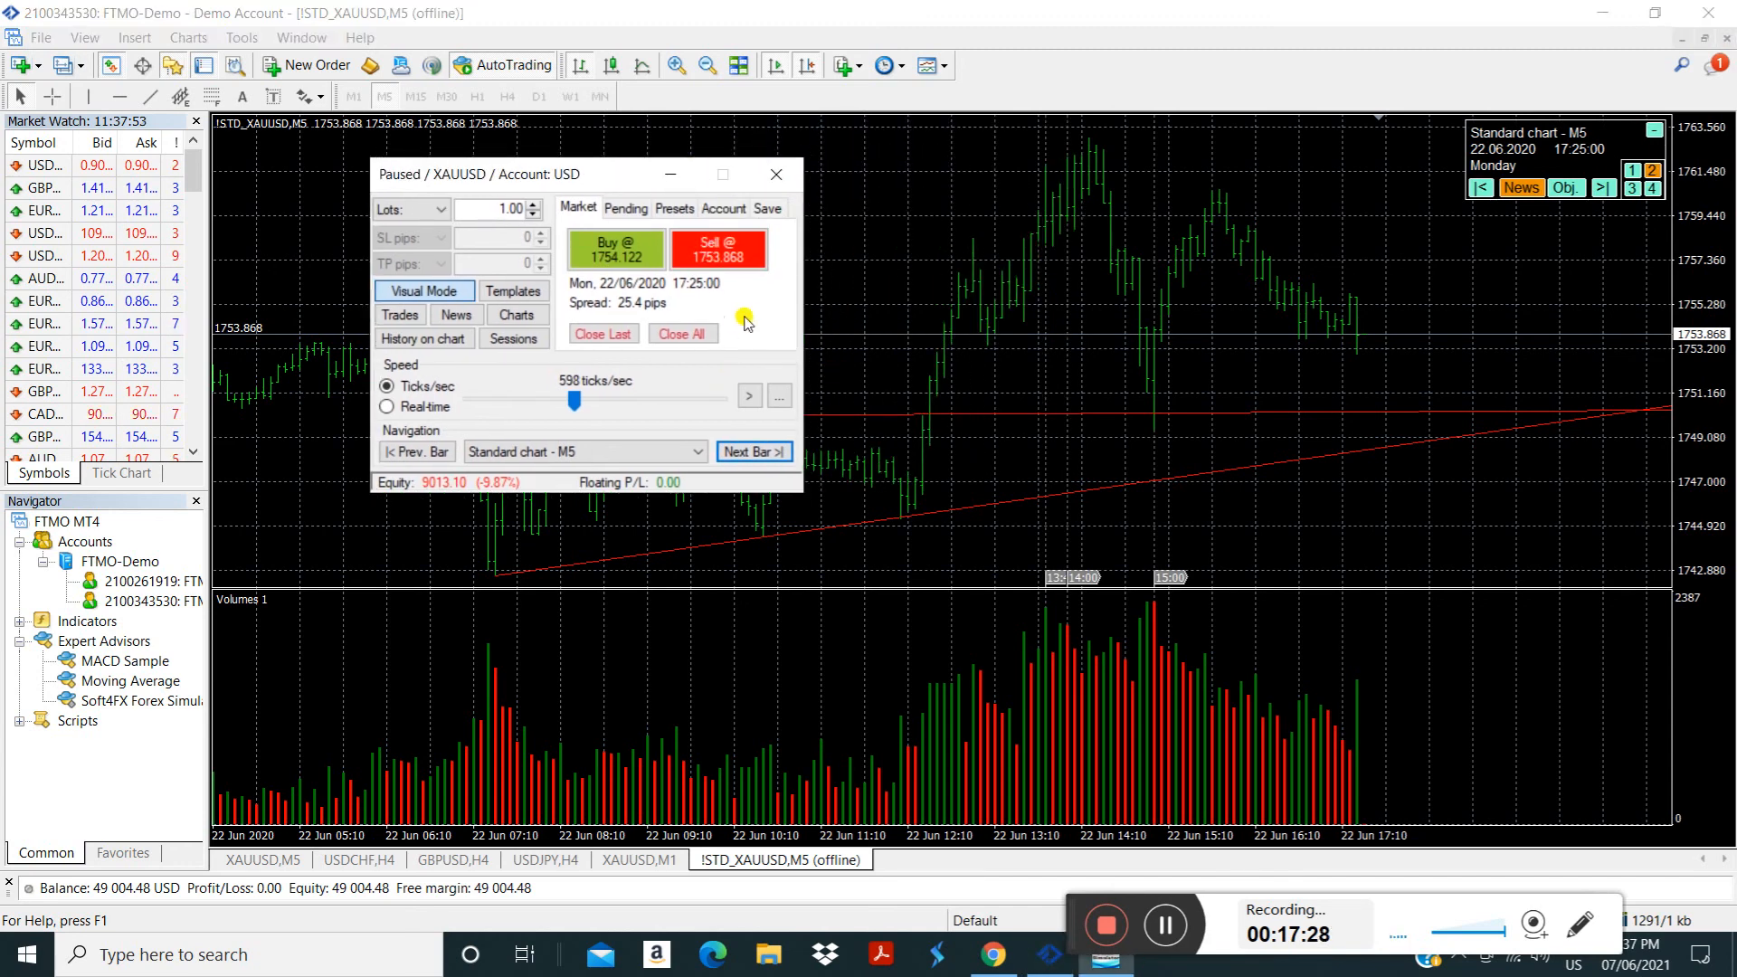